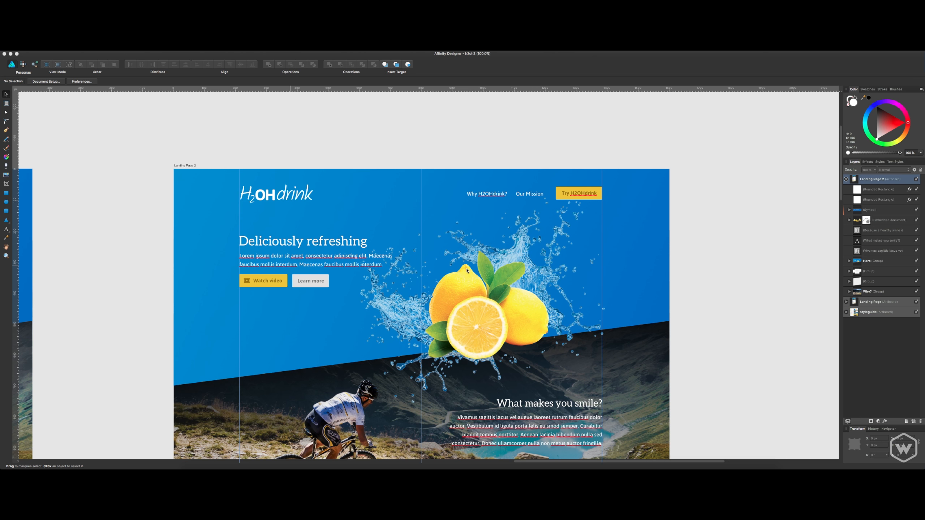
Compare the hero area of the Landing Page 2 artboard with the original Landing Page artboard.
{"action": "scroll", "coordinate": [481, 133], "scroll_direction": "down", "scroll_amount": 2}
{"action": "scroll", "coordinate": [466, 133], "scroll_direction": "down", "scroll_amount": 1}
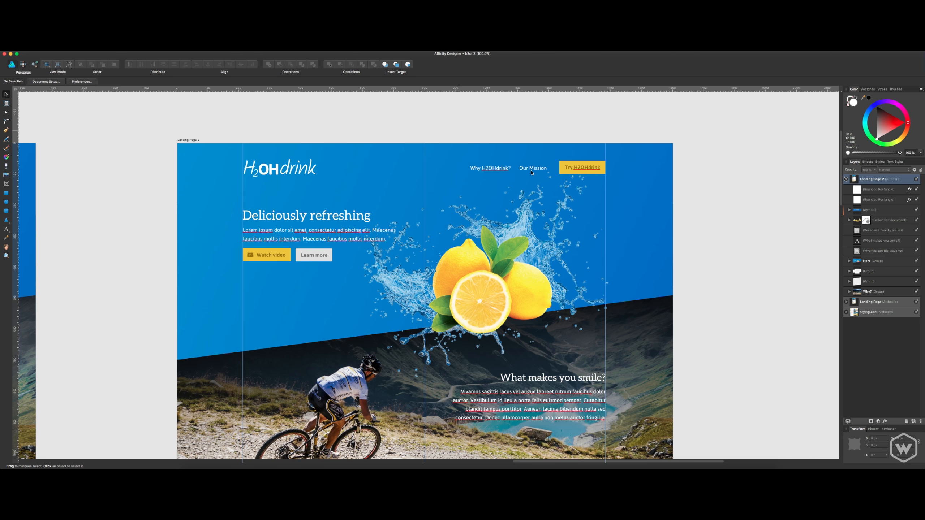
{"action": "scroll", "coordinate": [531, 173], "scroll_direction": "down", "scroll_amount": 1}
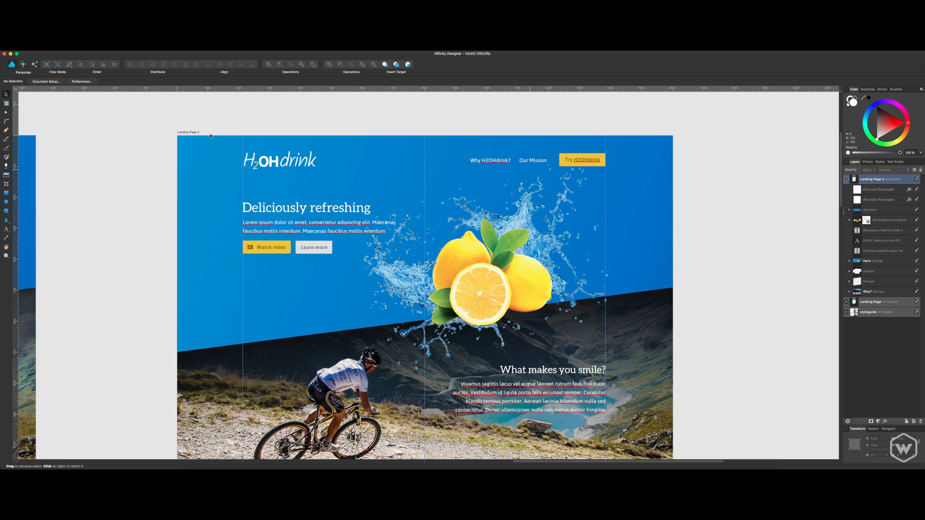
{"action": "scroll", "coordinate": [209, 144], "scroll_direction": "down", "scroll_amount": 15}
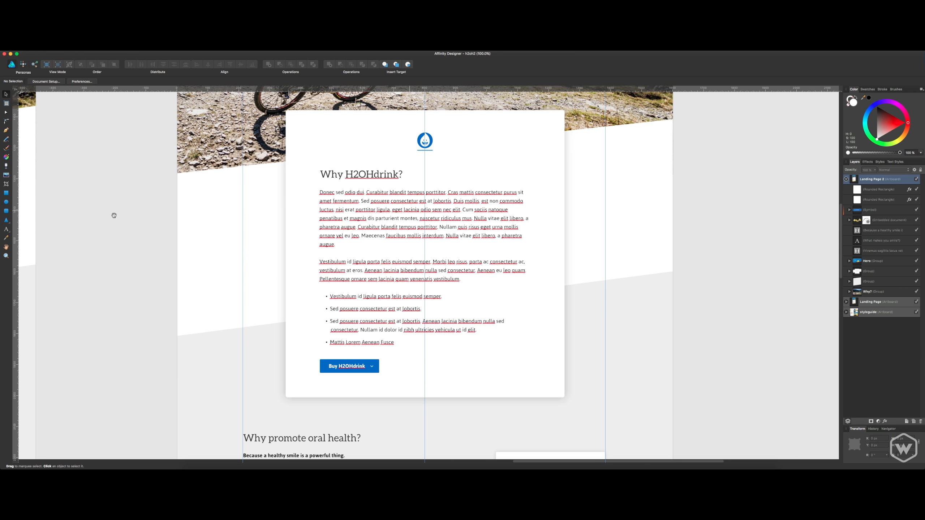
{"action": "left_click_drag", "start_coordinate": [113, 212], "coordinate": [728, 437]}
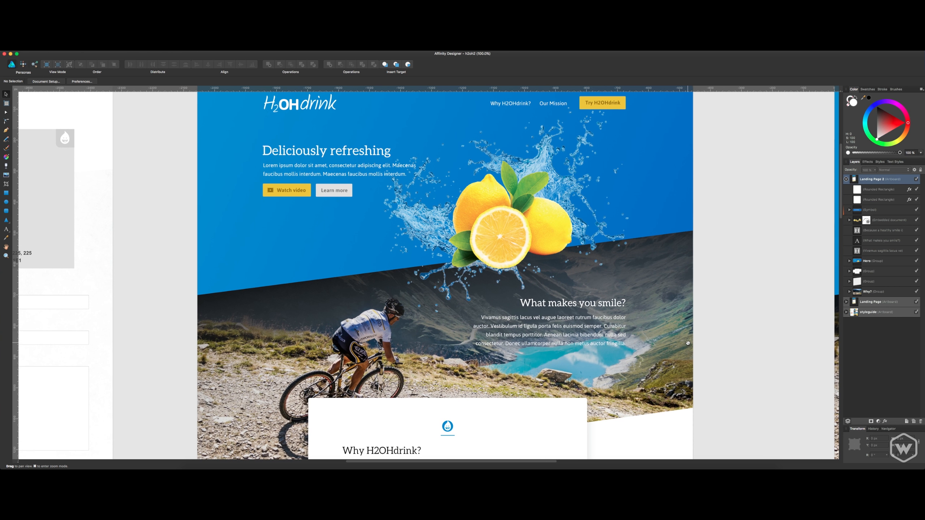
{"action": "left_click_drag", "start_coordinate": [680, 217], "coordinate": [694, 282]}
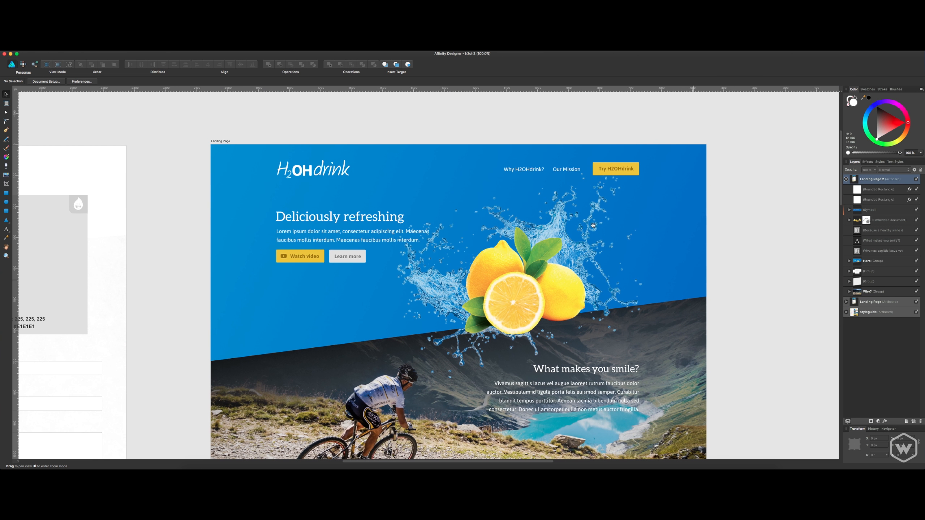
{"action": "left_click", "coordinate": [228, 141]}
{"action": "left_click_drag", "start_coordinate": [654, 159], "coordinate": [165, 146]}
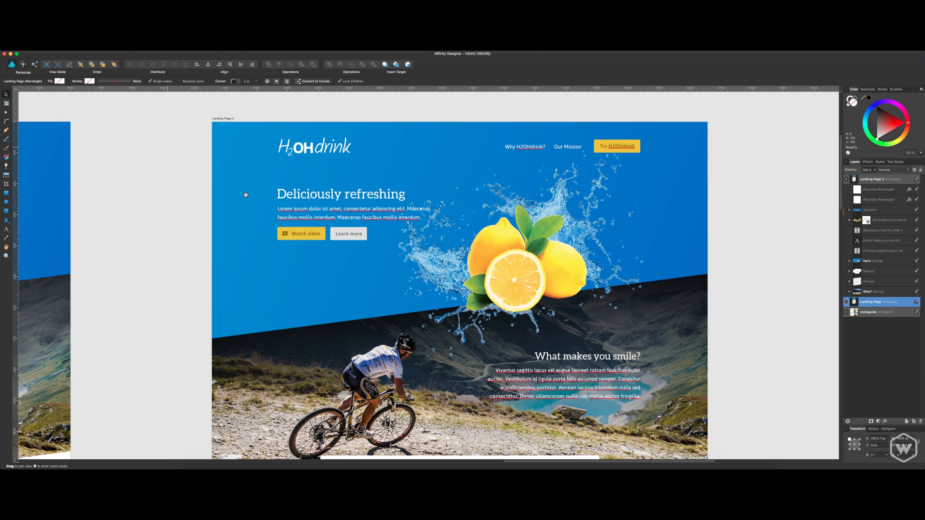
Examine Landing Page 2 from the hero through the "Why H2OHdrink?" card to the "Why promote oral health?" section.
{"action": "scroll", "coordinate": [246, 195], "scroll_direction": "down", "scroll_amount": 5}
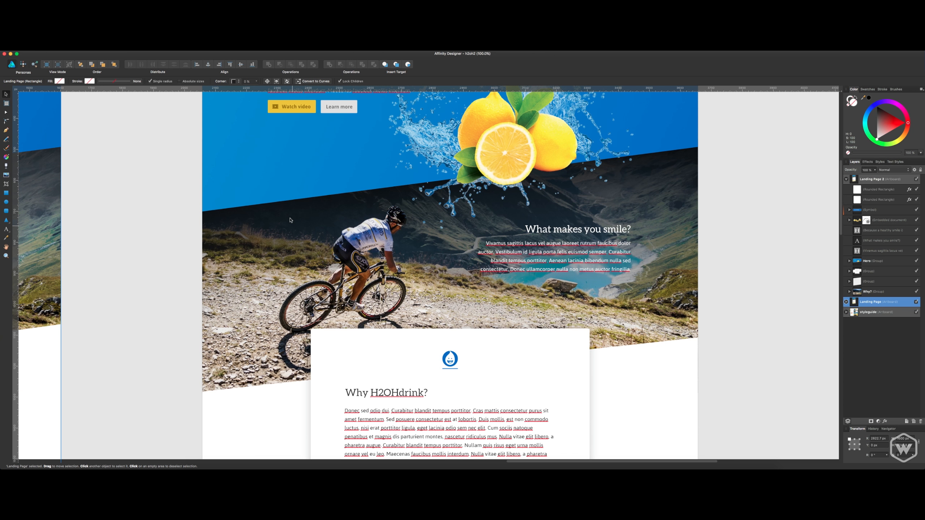
{"action": "scroll", "coordinate": [290, 220], "scroll_direction": "down", "scroll_amount": 5}
{"action": "scroll", "coordinate": [307, 227], "scroll_direction": "down", "scroll_amount": 4}
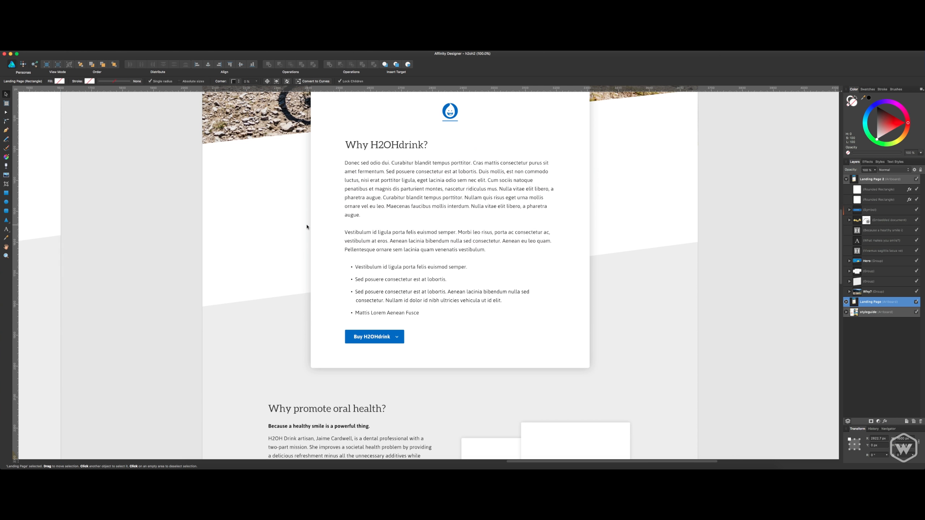
{"action": "scroll", "coordinate": [307, 227], "scroll_direction": "down", "scroll_amount": 9}
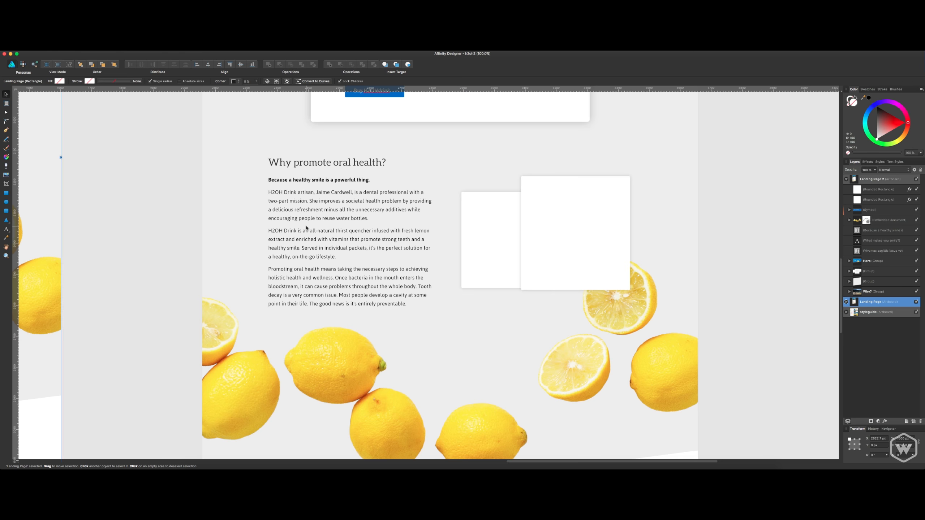
{"action": "scroll", "coordinate": [306, 228], "scroll_direction": "down", "scroll_amount": 1}
{"action": "left_click", "coordinate": [706, 219]}
{"action": "left_click_drag", "start_coordinate": [705, 186], "coordinate": [702, 286]}
{"action": "left_click_drag", "start_coordinate": [699, 212], "coordinate": [699, 318]}
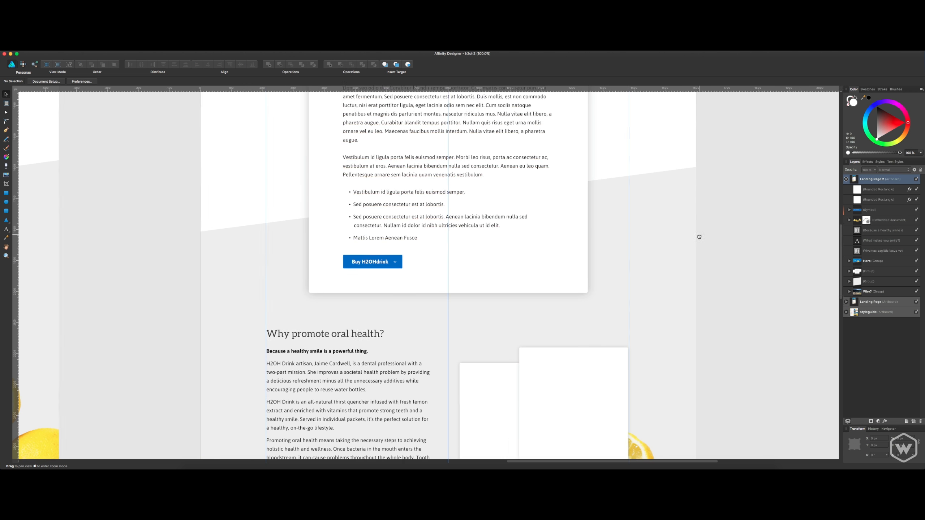
{"action": "scroll", "coordinate": [699, 237], "scroll_direction": "up", "scroll_amount": 10}
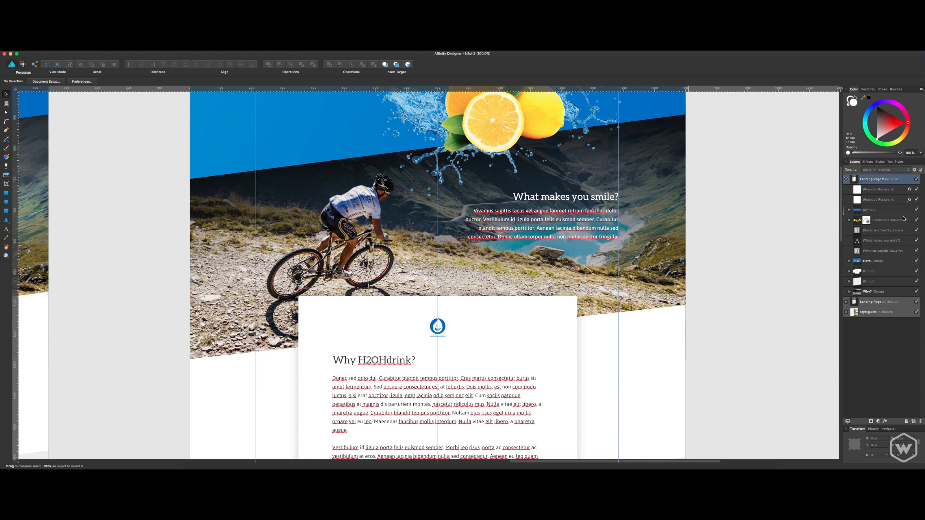
Switch to the H2OH Drink copy document, read its About, Product and Benefits text, and return to the design.
{"action": "key", "text": "super+Tab"}
{"action": "scroll", "coordinate": [908, 207], "scroll_direction": "up", "scroll_amount": 8}
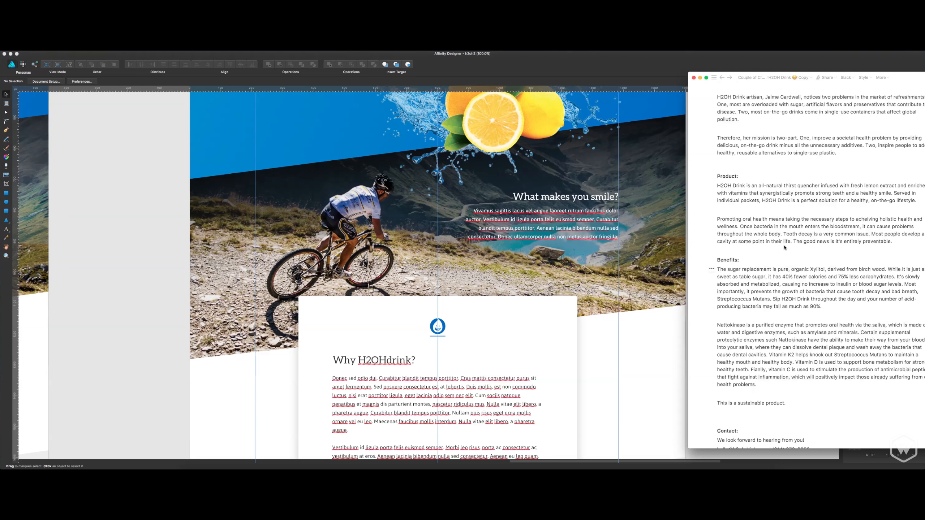
{"action": "scroll", "coordinate": [782, 247], "scroll_direction": "down", "scroll_amount": 6}
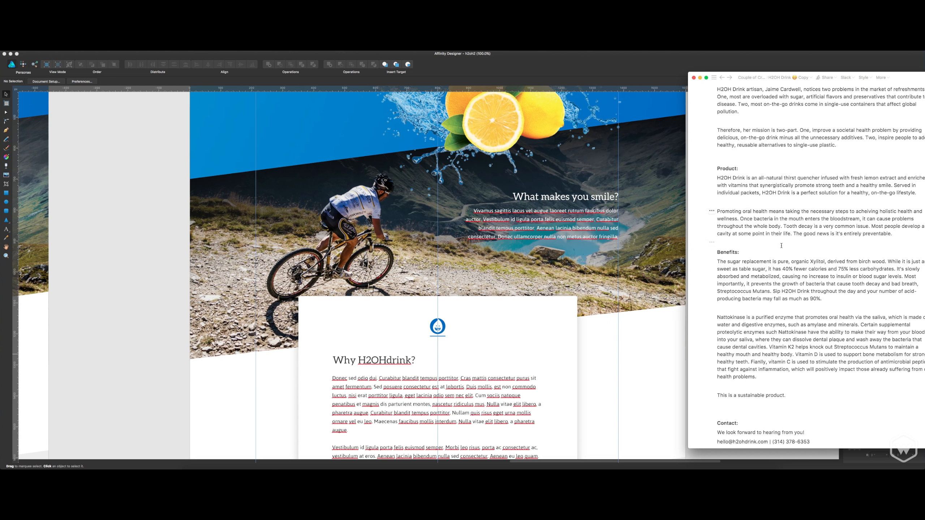
{"action": "scroll", "coordinate": [781, 247], "scroll_direction": "up", "scroll_amount": 2}
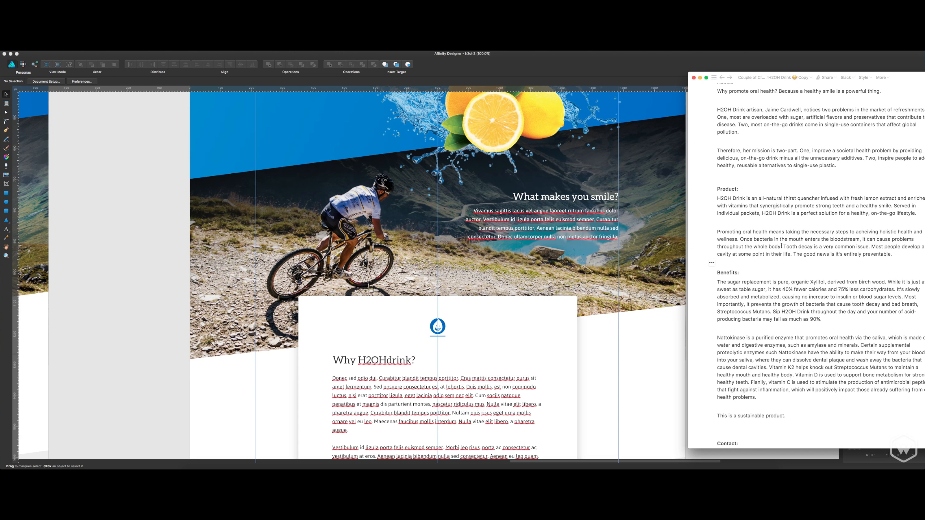
{"action": "left_click", "coordinate": [659, 327]}
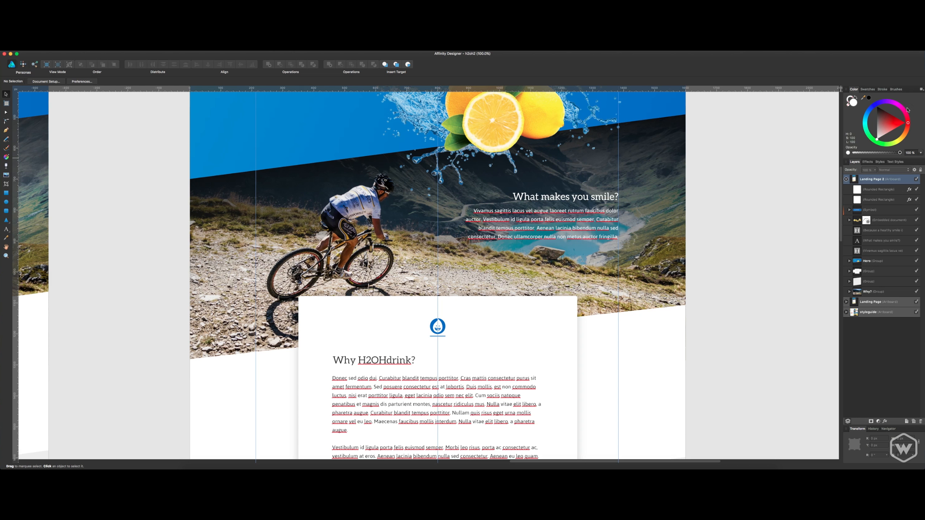
Examine the oral health section, the white image boxes and the empty area below the lemons on Landing Page 2.
{"action": "left_click", "coordinate": [535, 281]}
{"action": "scroll", "coordinate": [534, 281], "scroll_direction": "down", "scroll_amount": 10}
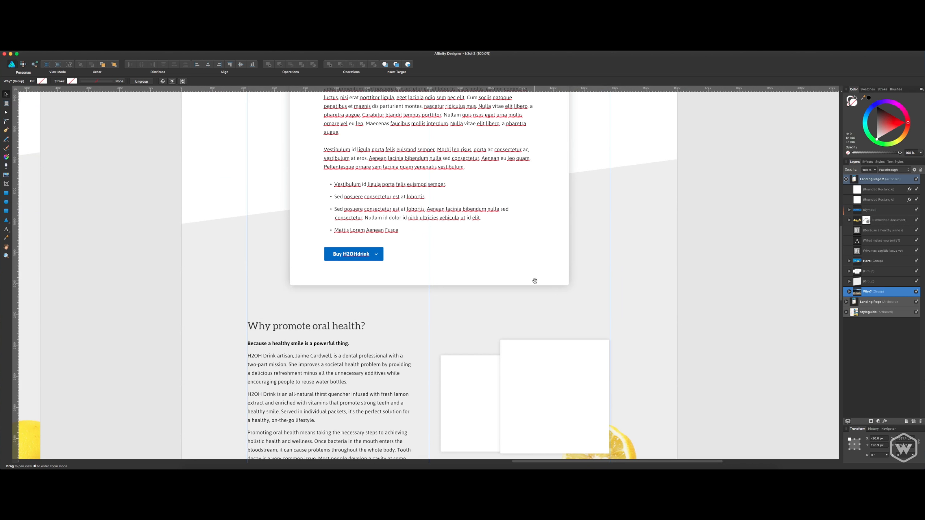
{"action": "scroll", "coordinate": [535, 281], "scroll_direction": "down", "scroll_amount": 2}
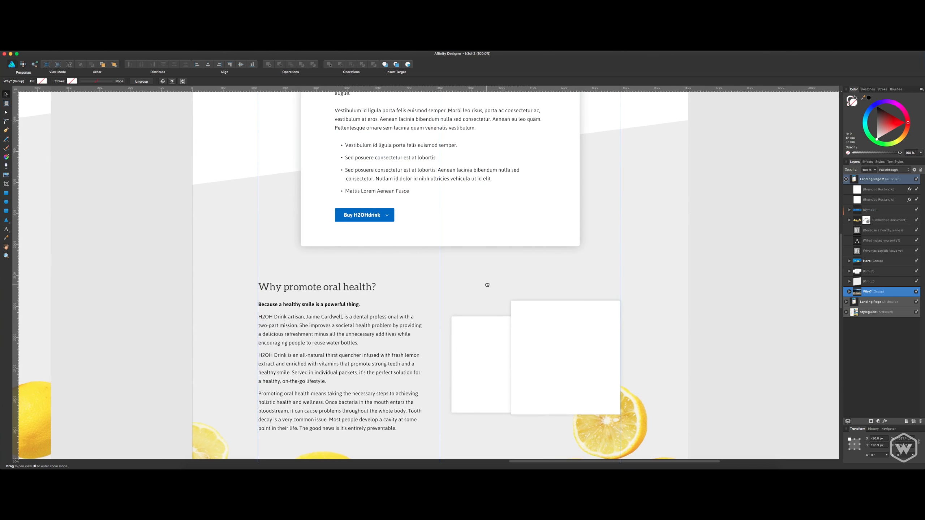
{"action": "scroll", "coordinate": [487, 285], "scroll_direction": "down", "scroll_amount": 4}
{"action": "left_click", "coordinate": [536, 272]}
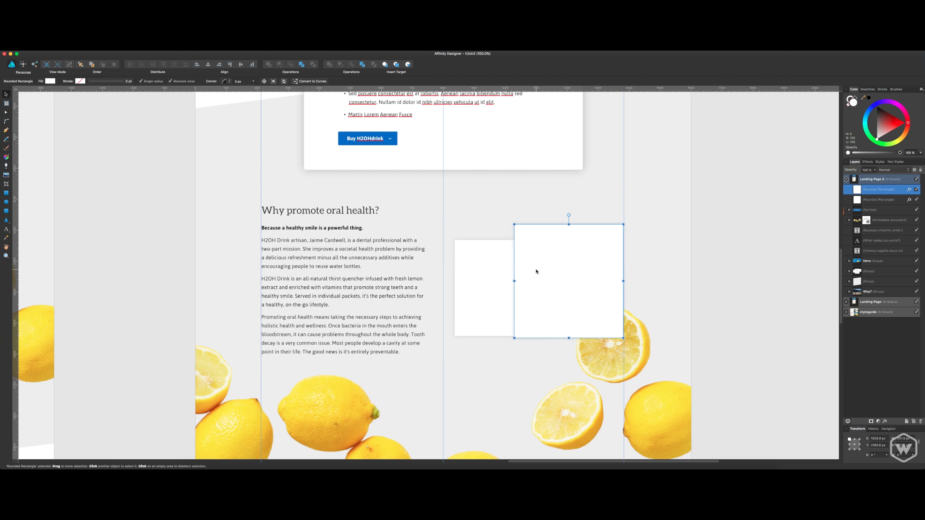
{"action": "scroll", "coordinate": [524, 347], "scroll_direction": "down", "scroll_amount": 11}
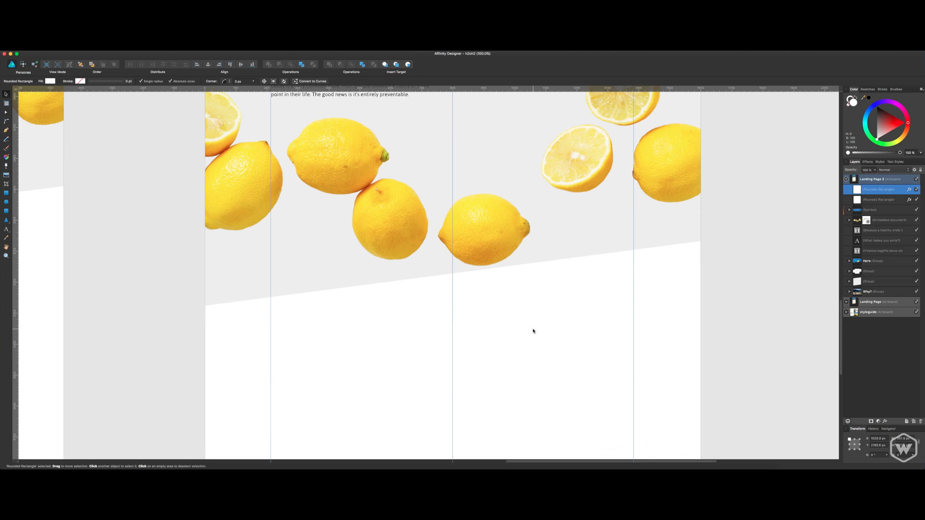
{"action": "scroll", "coordinate": [483, 306], "scroll_direction": "down", "scroll_amount": 4}
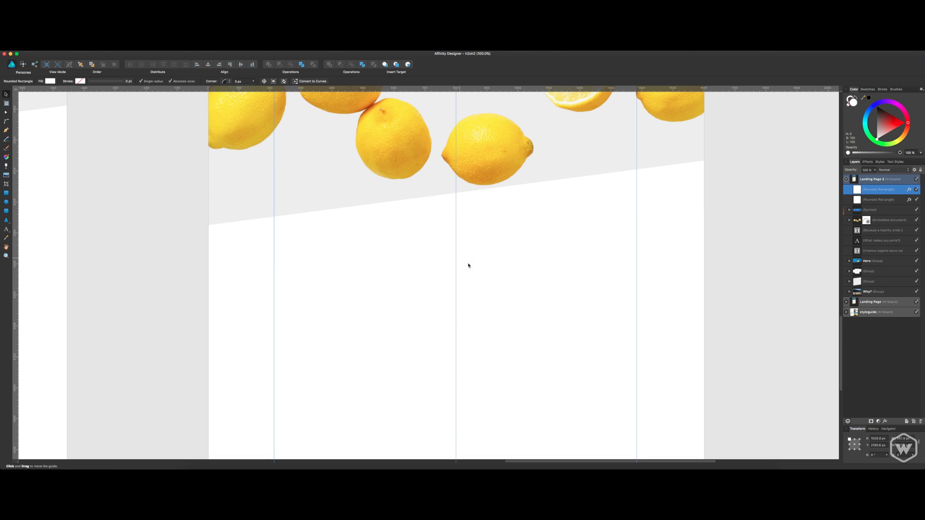
{"action": "scroll", "coordinate": [457, 246], "scroll_direction": "down", "scroll_amount": 7}
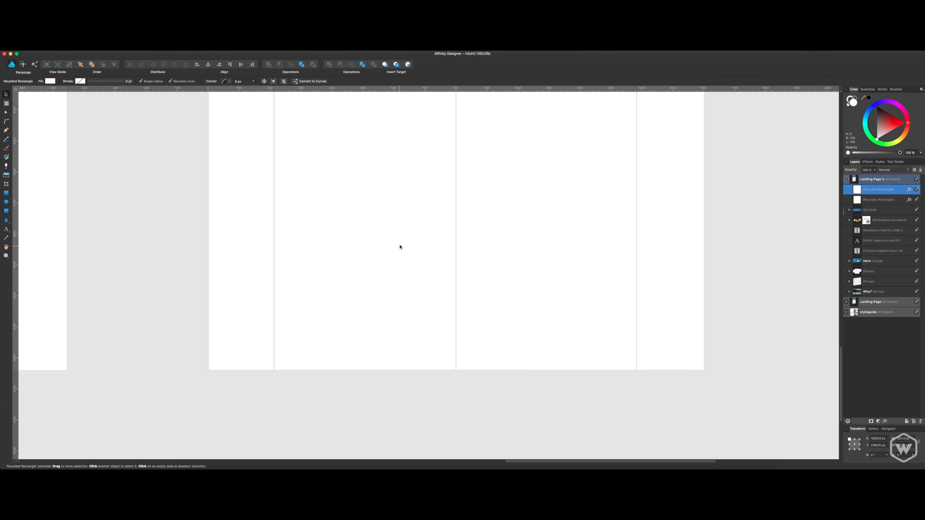
{"action": "scroll", "coordinate": [421, 237], "scroll_direction": "up", "scroll_amount": 12}
{"action": "scroll", "coordinate": [426, 356], "scroll_direction": "up", "scroll_amount": 15}
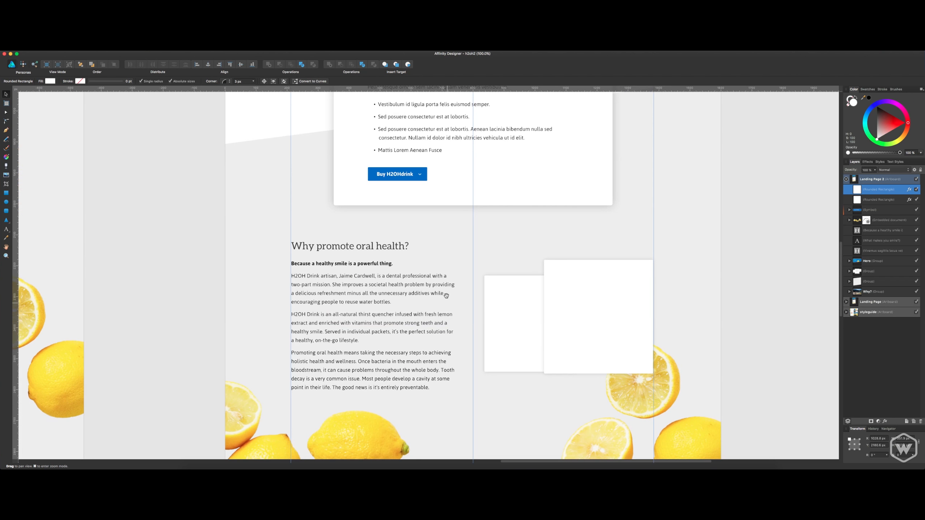
{"action": "scroll", "coordinate": [436, 222], "scroll_direction": "up", "scroll_amount": 12}
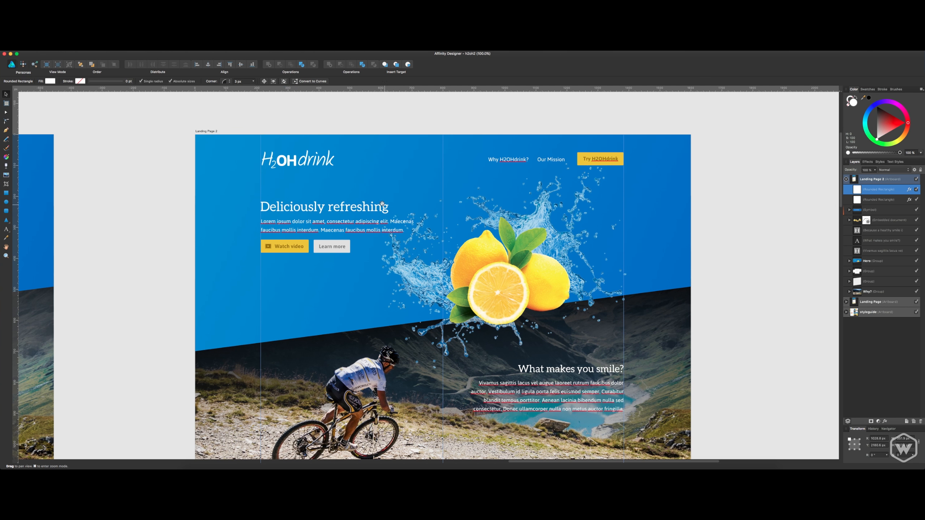
Extend the Landing Page 2 artboard downward to make room for more content below the lemons.
{"action": "left_click", "coordinate": [215, 133]}
{"action": "scroll", "coordinate": [484, 237], "scroll_direction": "down", "scroll_amount": 20}
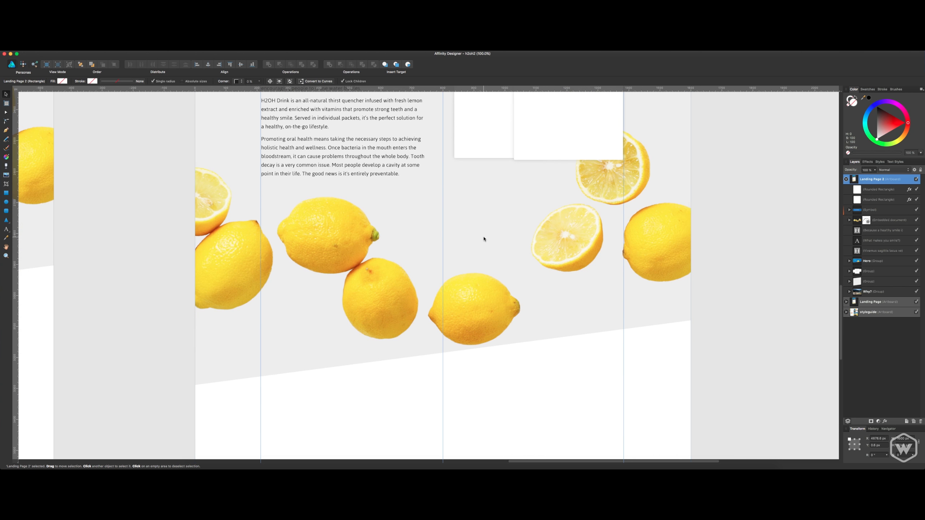
{"action": "left_click_drag", "start_coordinate": [445, 350], "coordinate": [460, 432]}
{"action": "left_click", "coordinate": [692, 302]}
{"action": "scroll", "coordinate": [700, 237], "scroll_direction": "up", "scroll_amount": 10}
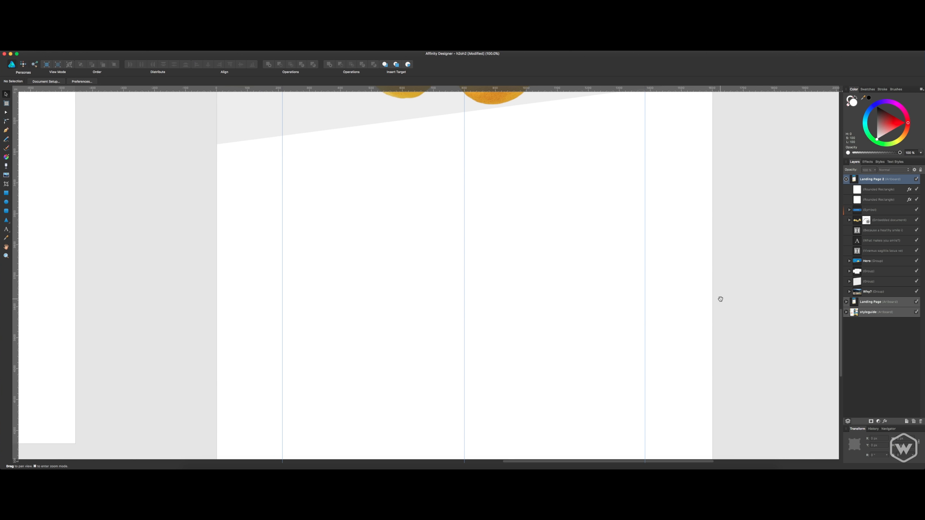
{"action": "scroll", "coordinate": [580, 325], "scroll_direction": "up", "scroll_amount": 4}
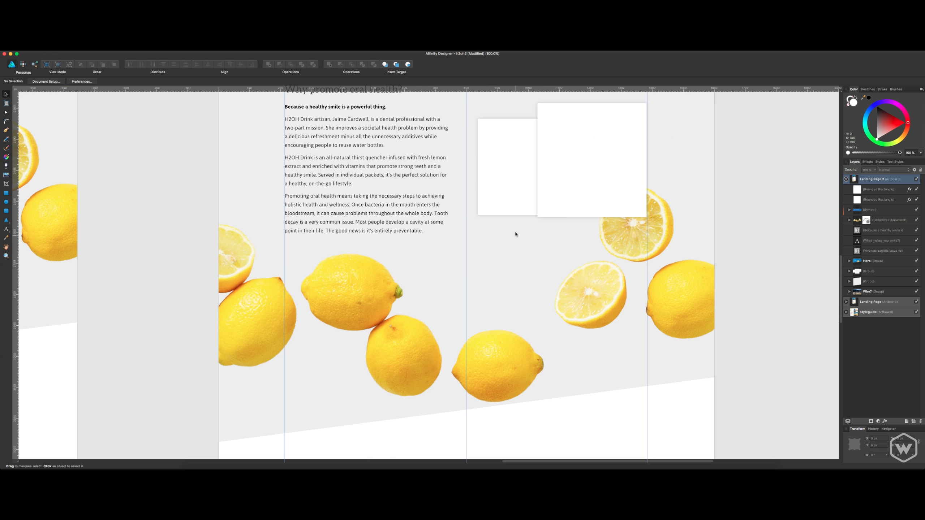
{"action": "left_click", "coordinate": [412, 182]}
{"action": "left_click", "coordinate": [718, 202]}
{"action": "left_click", "coordinate": [849, 180]}
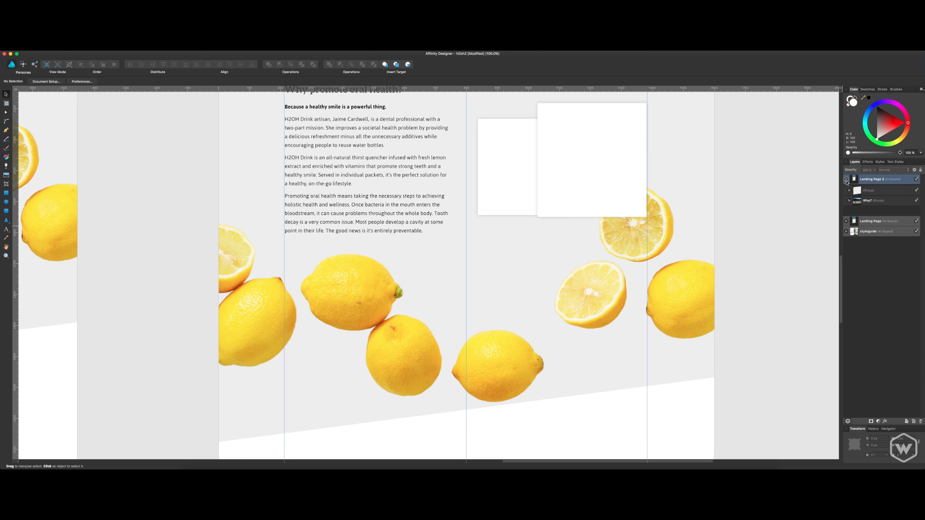
{"action": "left_click", "coordinate": [846, 179]}
{"action": "left_click", "coordinate": [885, 190]}
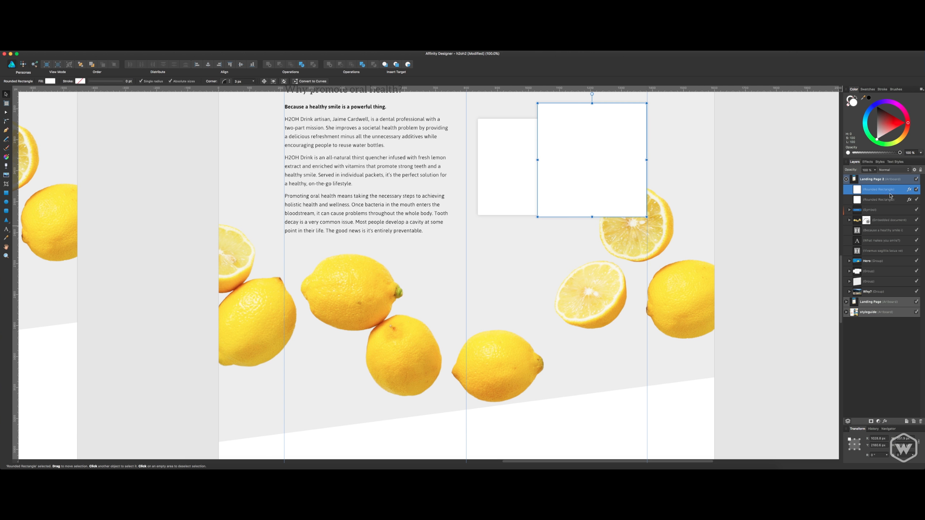
{"action": "left_click", "coordinate": [879, 200], "text": "shift"}
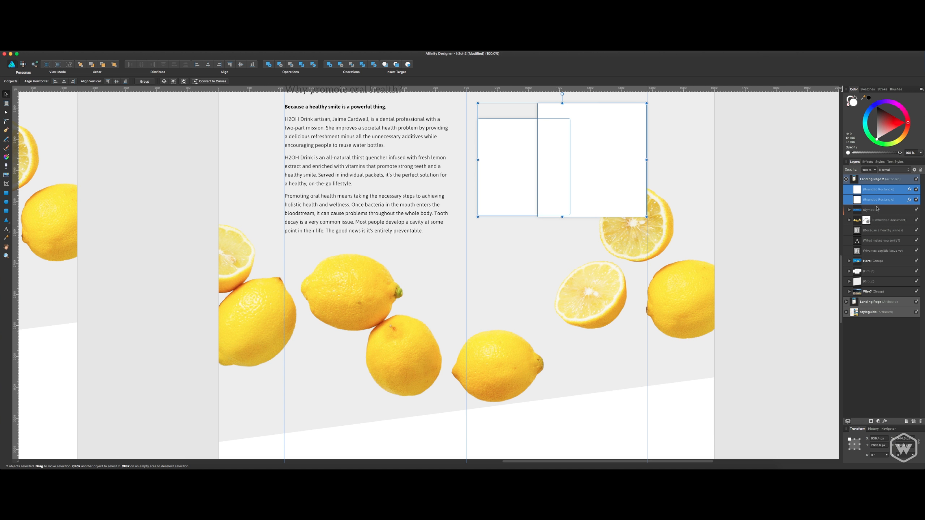
{"action": "scroll", "coordinate": [738, 244], "scroll_direction": "up", "scroll_amount": 5}
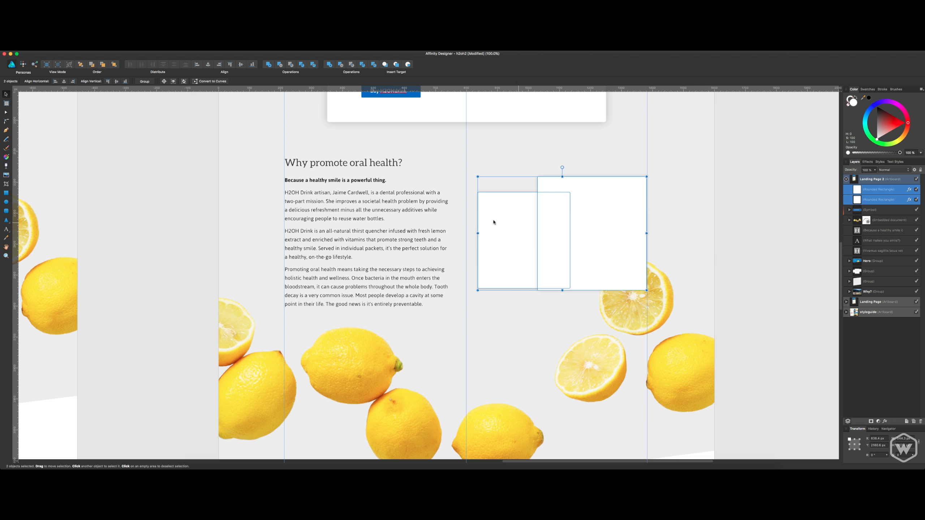
{"action": "left_click", "coordinate": [405, 205], "text": "shift"}
{"action": "left_click", "coordinate": [372, 181], "text": "shift"}
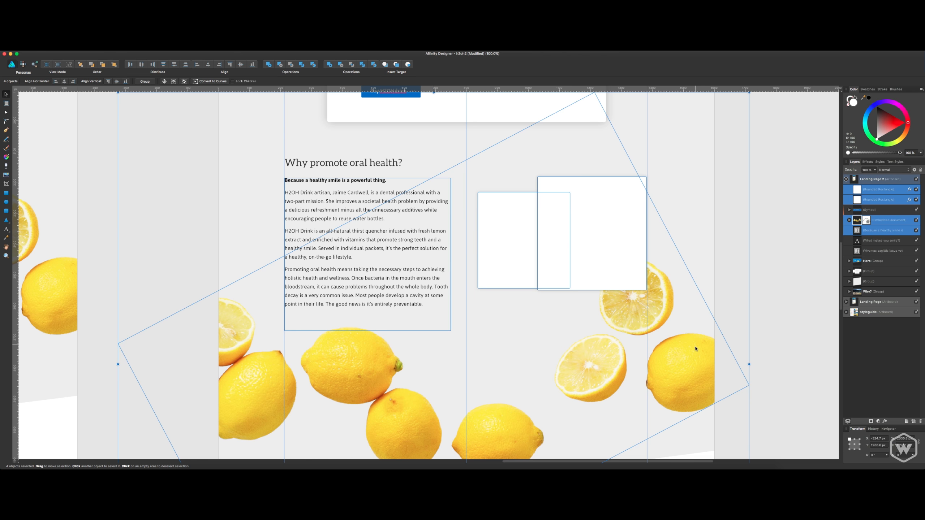
{"action": "left_click", "coordinate": [694, 360], "text": "shift"}
{"action": "left_click", "coordinate": [871, 237]}
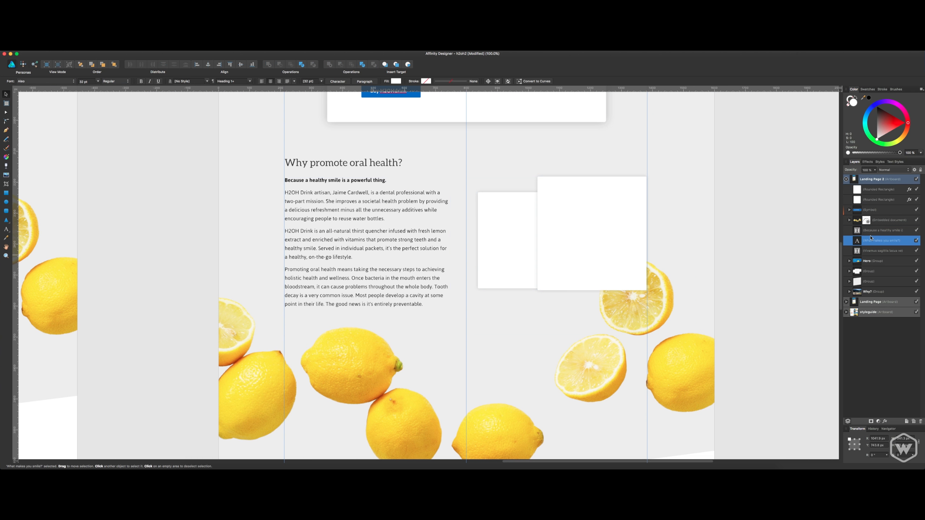
Group the two white rounded rectangles, the embedded lemon image and the "Because a healthy smile" text on Landing Page 2.
{"action": "left_click", "coordinate": [872, 224]}
{"action": "left_click", "coordinate": [880, 232], "text": "shift"}
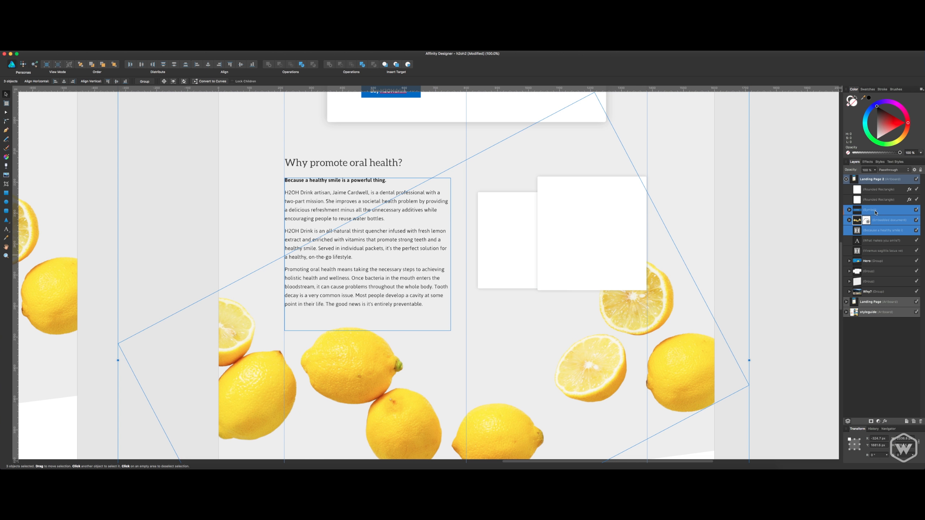
{"action": "left_click", "coordinate": [876, 197], "text": "super"}
{"action": "left_click", "coordinate": [876, 193], "text": "super"}
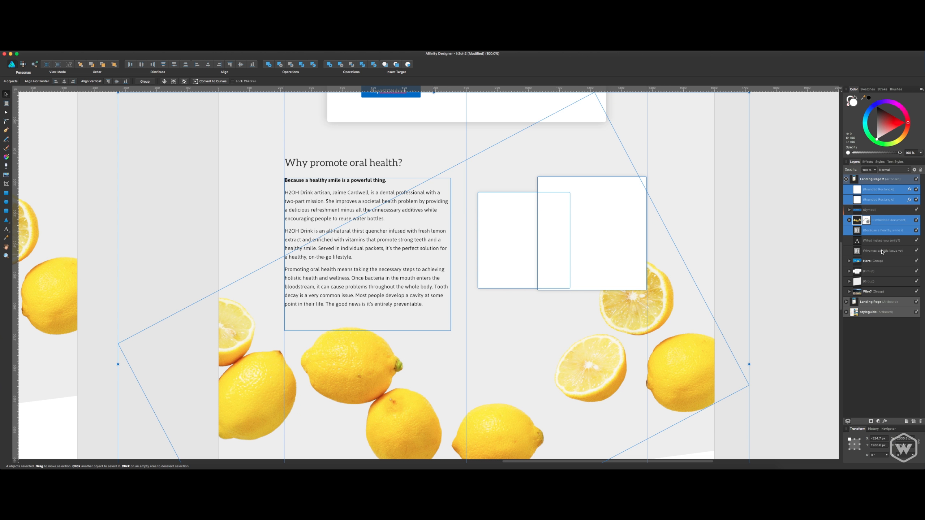
{"action": "key", "text": "super+g"}
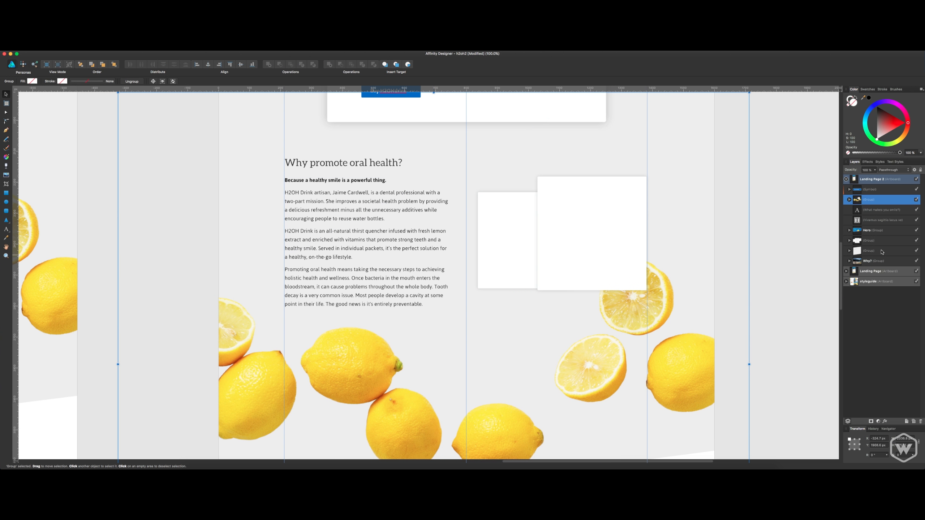
Nest the grey slanted background group with the "Why promote oral health?" heading inside the oral health section group on Landing Page 2.
{"action": "left_click", "coordinate": [916, 200]}
{"action": "left_click", "coordinate": [916, 200]}
{"action": "left_click", "coordinate": [882, 251]}
{"action": "left_click_drag", "start_coordinate": [882, 251], "coordinate": [858, 203]}
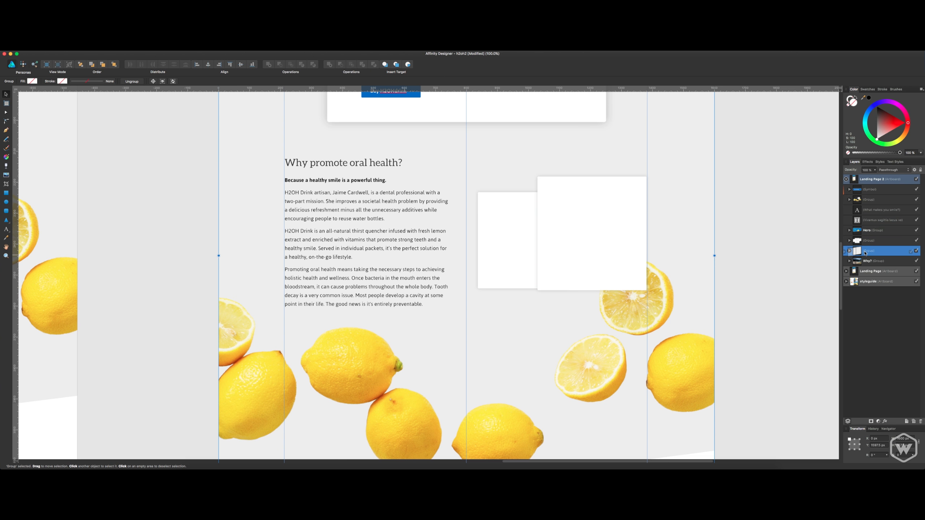
{"action": "left_click", "coordinate": [849, 200]}
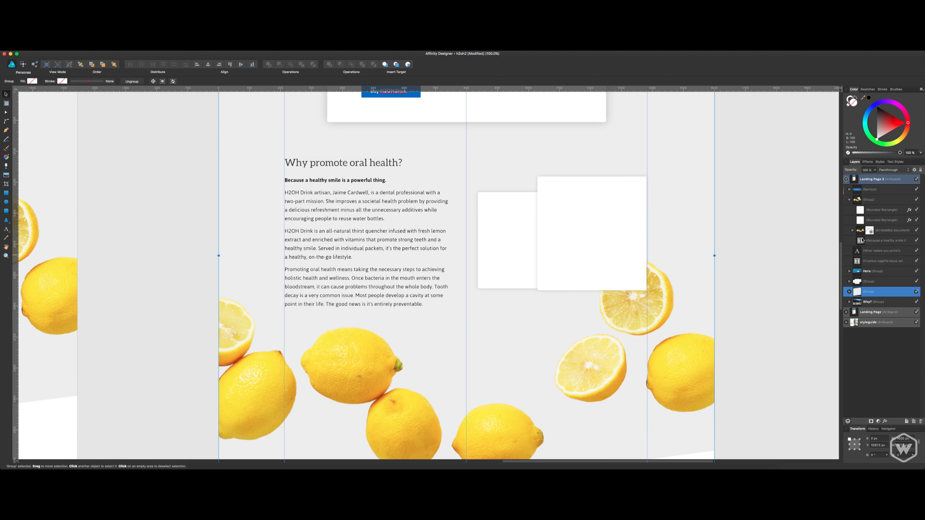
{"action": "left_click_drag", "start_coordinate": [864, 284], "coordinate": [861, 247]}
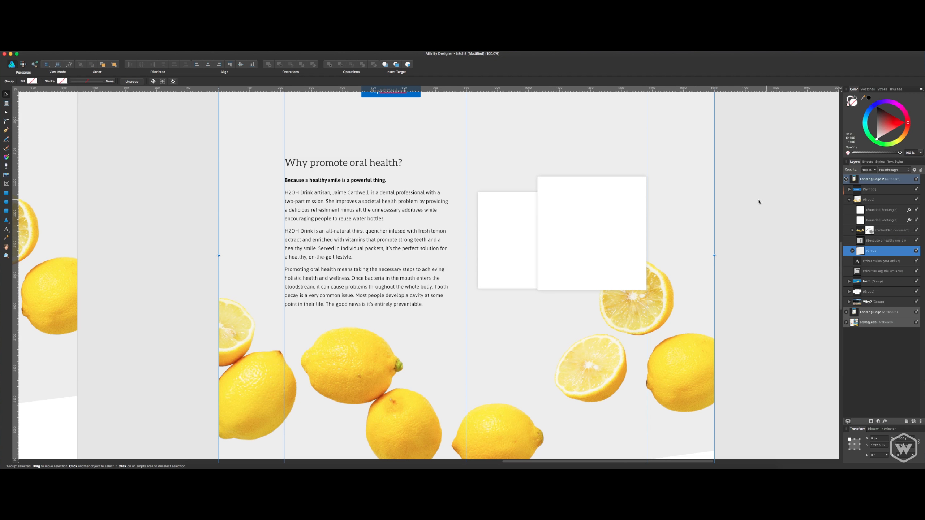
Send the oral health group behind the white "Why H2OHdrink?" card group in the stacking order and save the document.
{"action": "scroll", "coordinate": [759, 202], "scroll_direction": "up", "scroll_amount": 5}
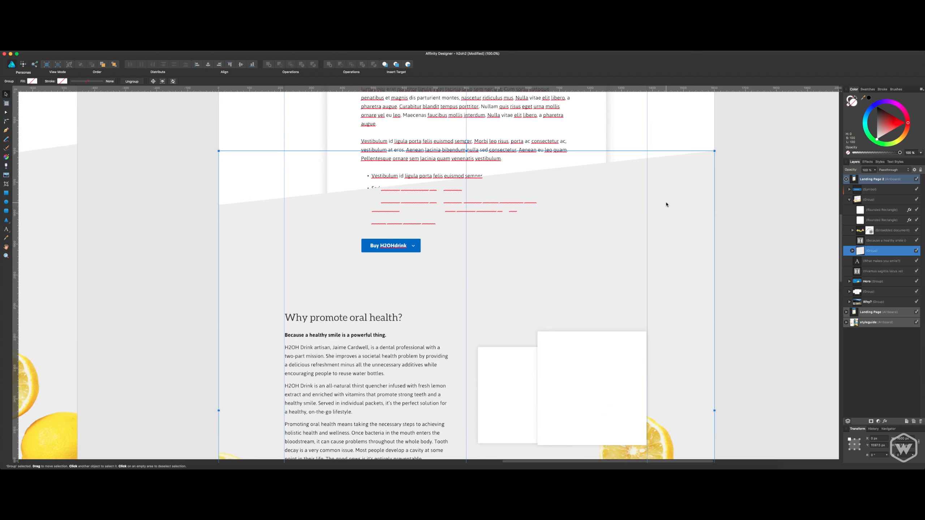
{"action": "left_click", "coordinate": [850, 200]}
{"action": "left_click", "coordinate": [868, 200]}
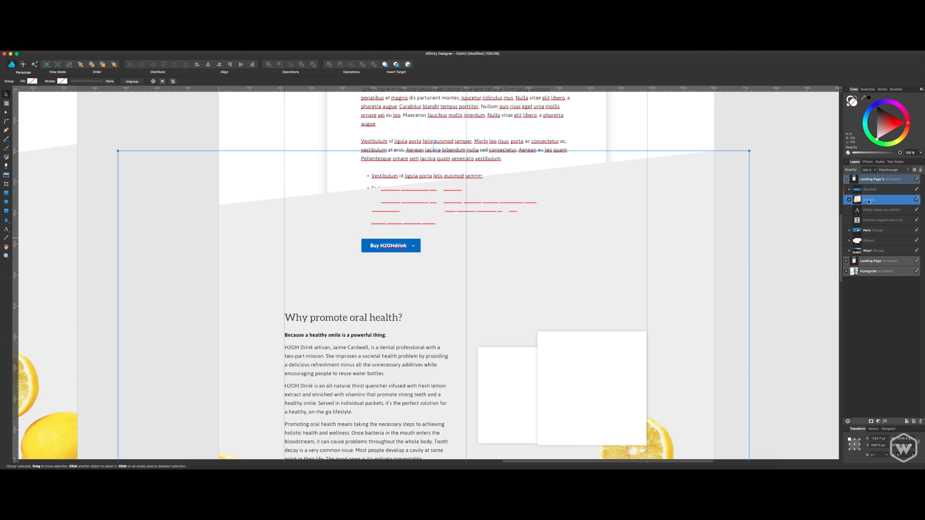
{"action": "key", "text": "super+bracketleft"}
{"action": "key", "text": "super+bracketleft"}
{"action": "key", "text": "super+bracketleft"}
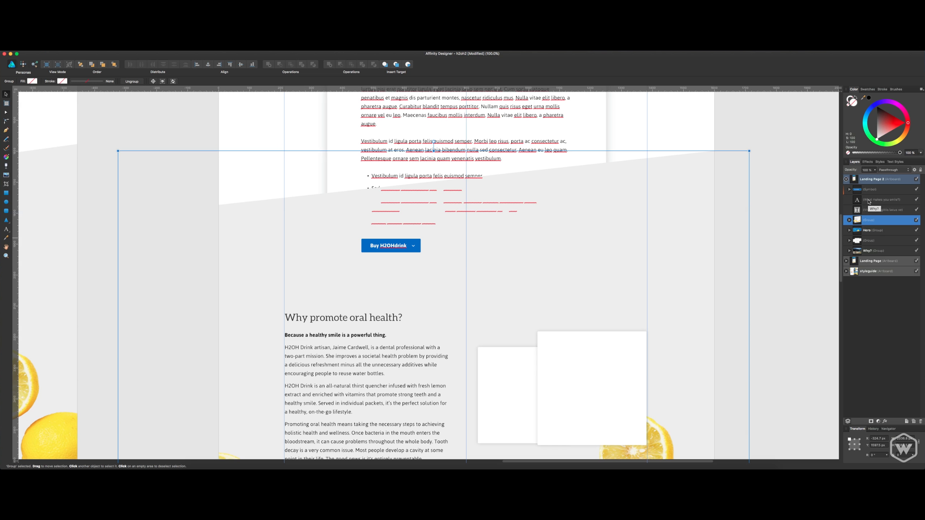
{"action": "key", "text": "super+bracketleft"}
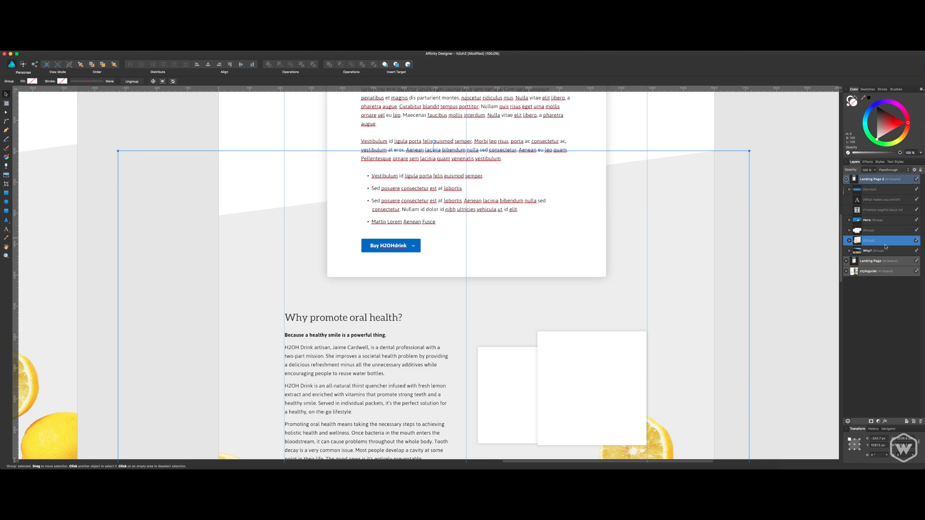
{"action": "left_click", "coordinate": [793, 225]}
{"action": "scroll", "coordinate": [777, 262], "scroll_direction": "up", "scroll_amount": 7}
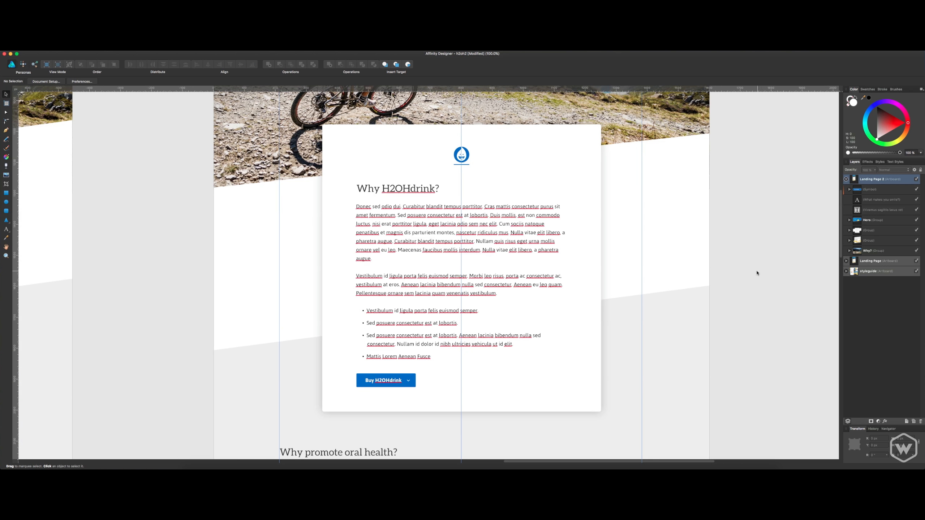
{"action": "key", "text": "super+s"}
Duplicate the grey slanted background and heading group, placing the copy outside and directly above the oral health group in the layer order.
{"action": "scroll", "coordinate": [696, 277], "scroll_direction": "down", "scroll_amount": 20}
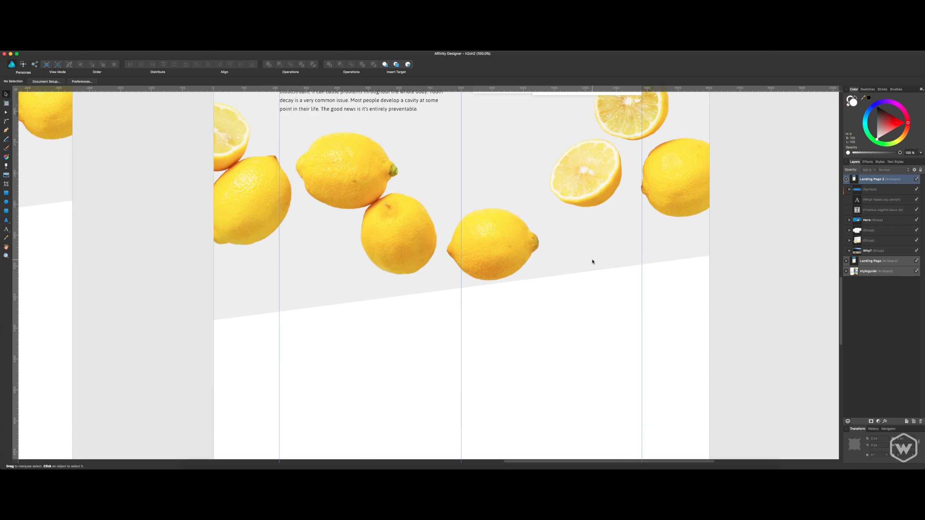
{"action": "scroll", "coordinate": [593, 270], "scroll_direction": "down", "scroll_amount": 3}
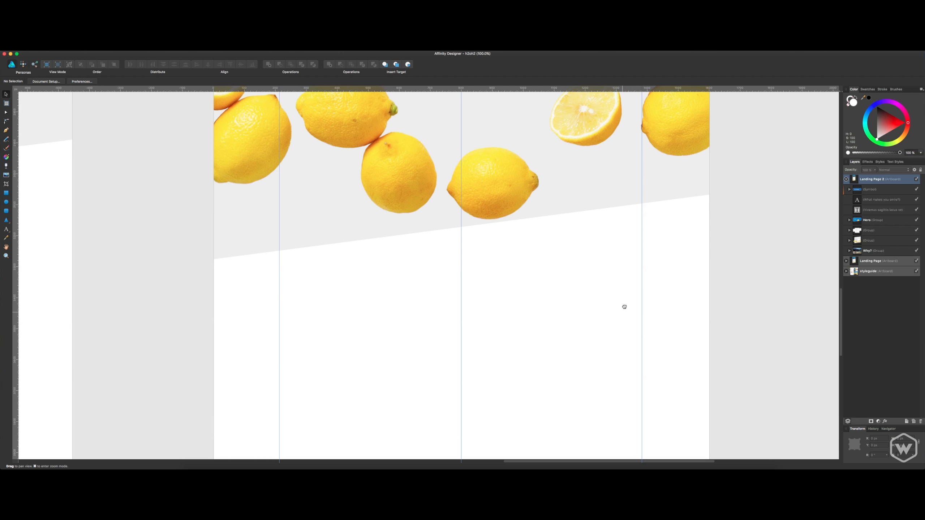
{"action": "scroll", "coordinate": [619, 313], "scroll_direction": "up", "scroll_amount": 7}
{"action": "scroll", "coordinate": [619, 314], "scroll_direction": "right", "scroll_amount": 2}
{"action": "left_click", "coordinate": [584, 340]}
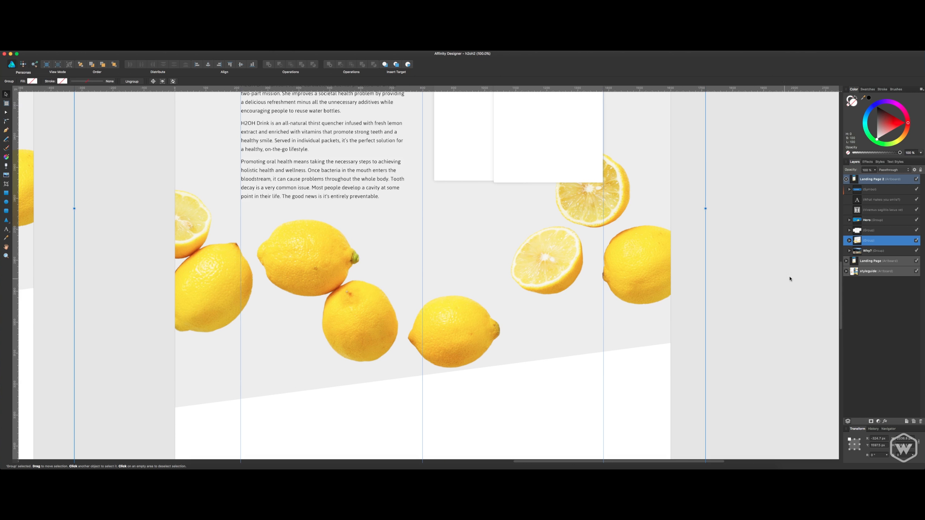
{"action": "left_click", "coordinate": [849, 241]}
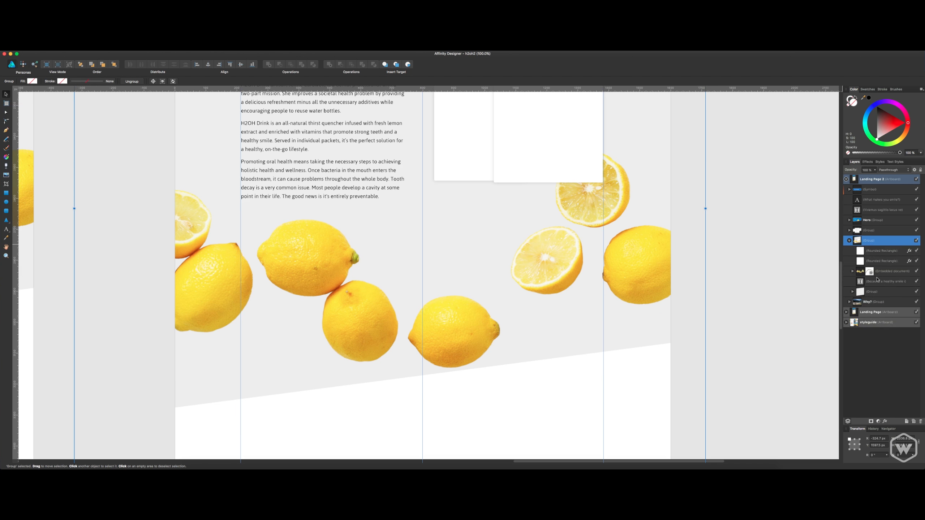
{"action": "left_click", "coordinate": [878, 293]}
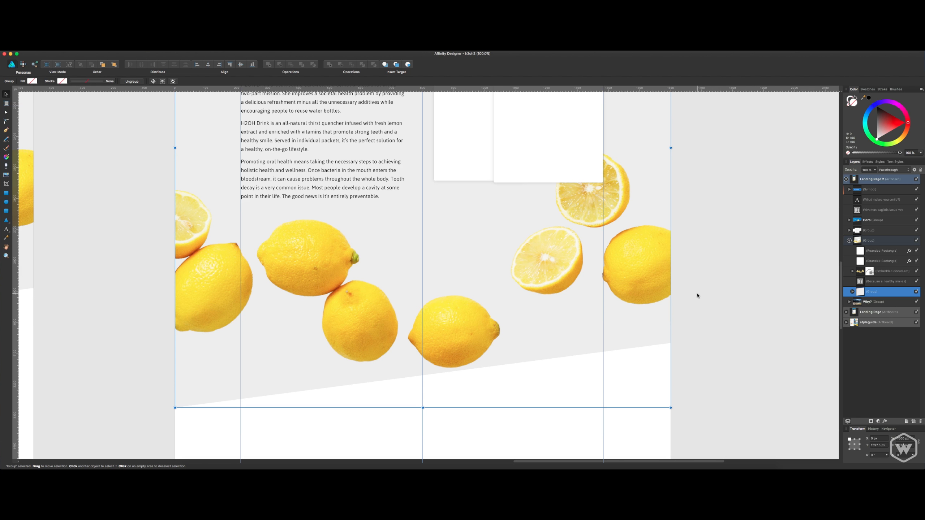
{"action": "scroll", "coordinate": [710, 231], "scroll_direction": "down", "scroll_amount": 6}
{"action": "scroll", "coordinate": [710, 231], "scroll_direction": "left", "scroll_amount": 1}
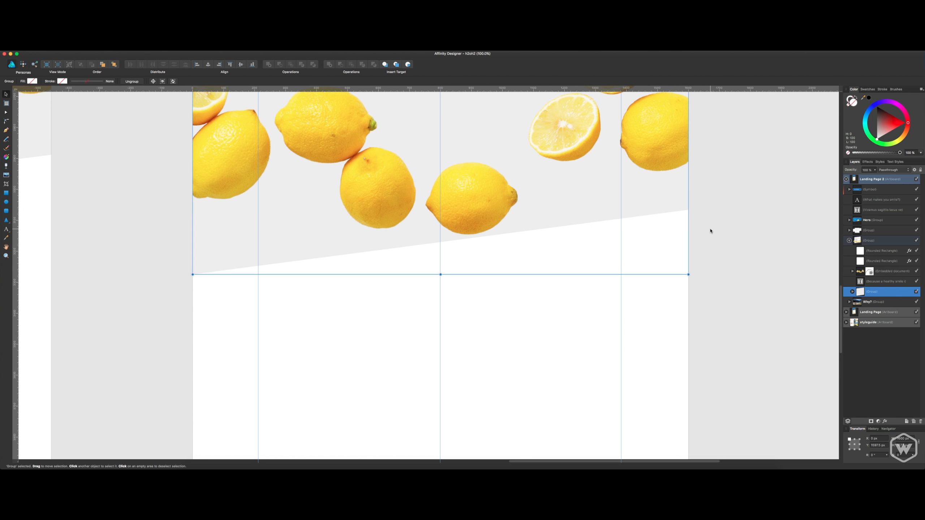
{"action": "key", "text": "super+j"}
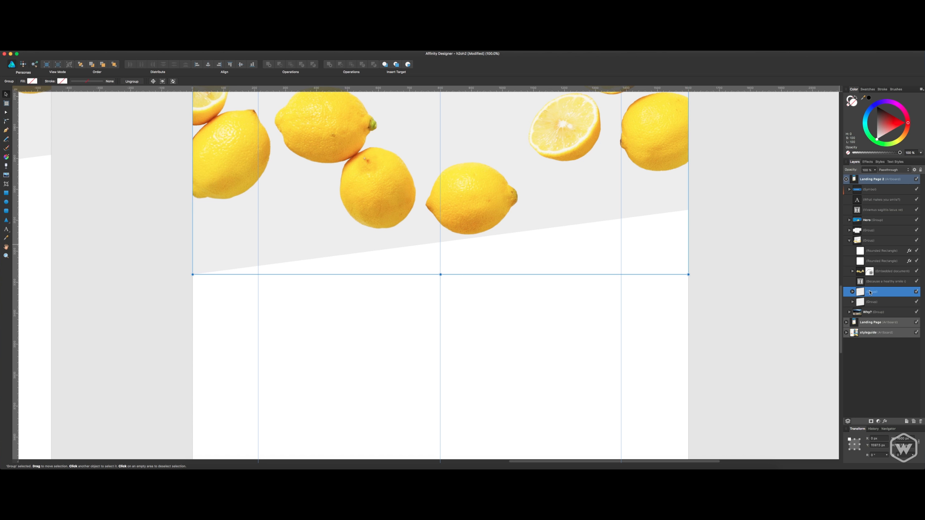
{"action": "left_click_drag", "start_coordinate": [870, 292], "coordinate": [854, 236]}
Move the copied background group below the lemons and match its slanted upper edge to the oral health section's lower edge.
{"action": "left_click_drag", "start_coordinate": [603, 144], "coordinate": [597, 320]}
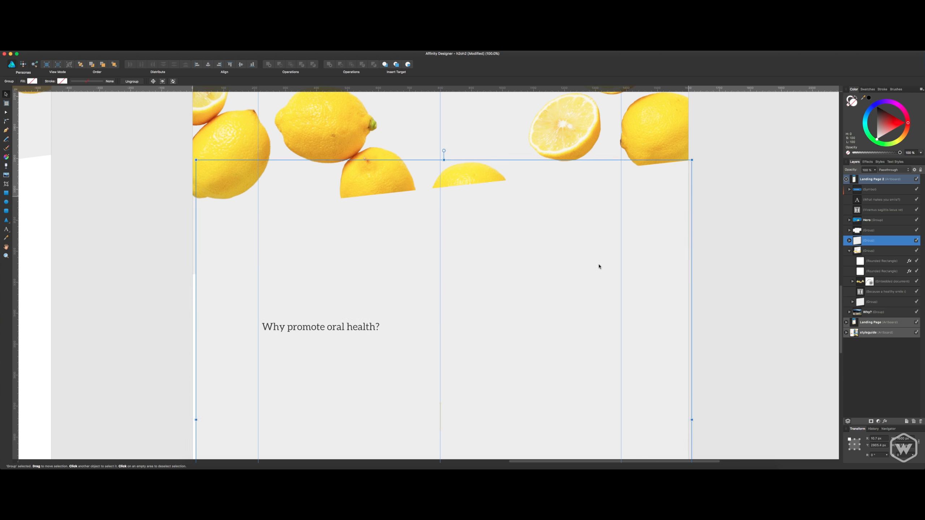
{"action": "mouse_move", "coordinate": [599, 267]}
{"action": "left_mouse_down"}
{"action": "mouse_move", "coordinate": [599, 252]}
{"action": "mouse_move", "coordinate": [600, 260]}
{"action": "left_mouse_up"}
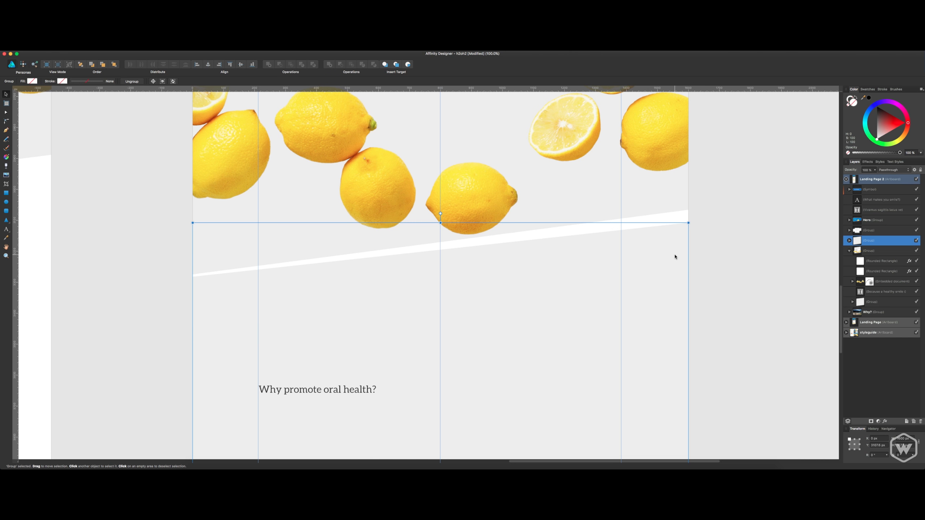
{"action": "left_click", "coordinate": [6, 113]}
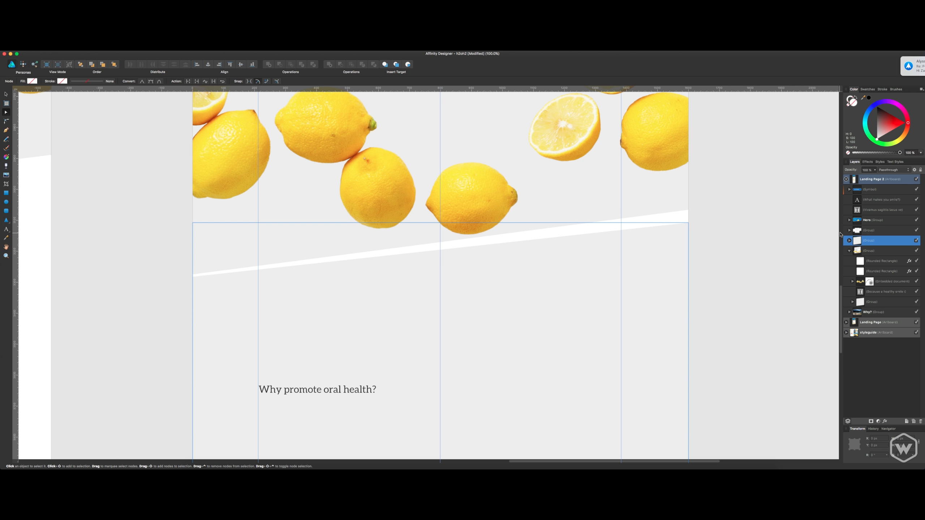
{"action": "left_click", "coordinate": [849, 241]}
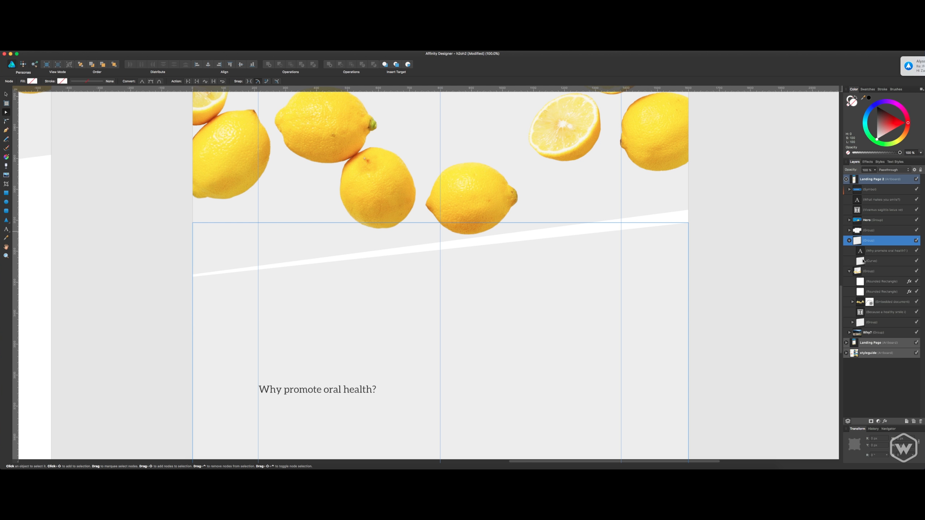
{"action": "left_click", "coordinate": [863, 261]}
{"action": "left_click_drag", "start_coordinate": [688, 223], "coordinate": [689, 212]}
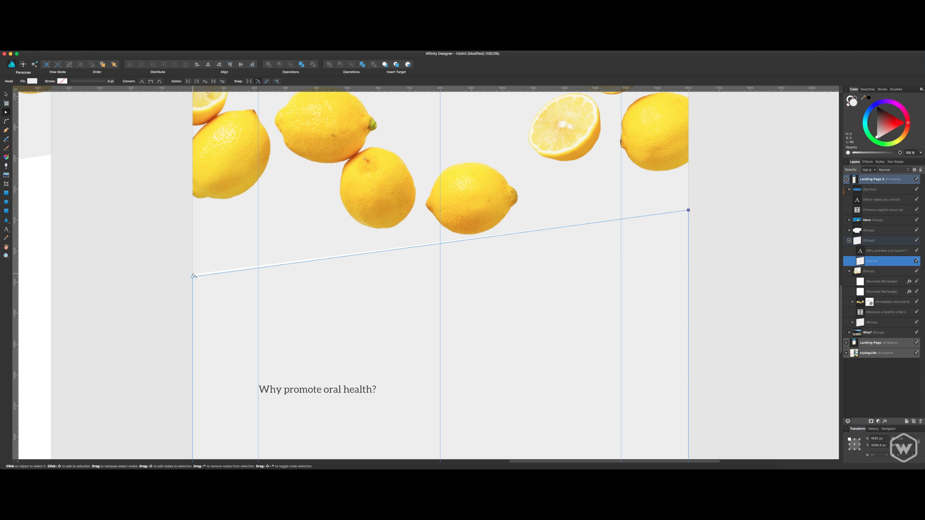
{"action": "left_click_drag", "start_coordinate": [193, 277], "coordinate": [193, 275]}
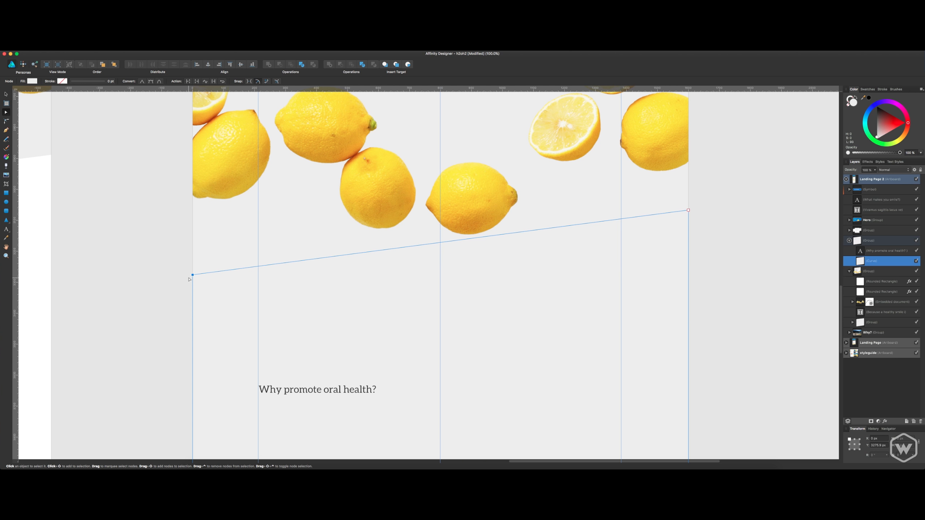
Delete the duplicated "Why promote oral health?" heading from the new background group.
{"action": "left_click", "coordinate": [864, 251]}
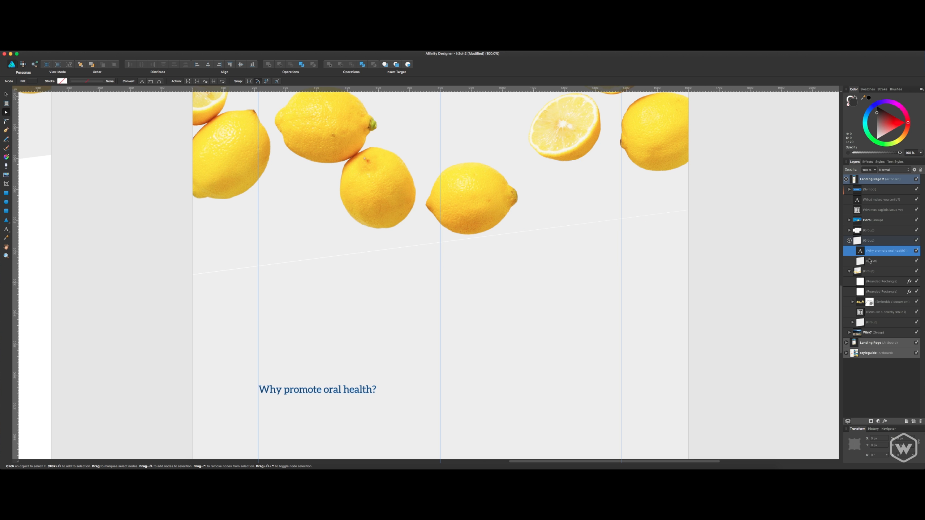
{"action": "left_click", "coordinate": [872, 262]}
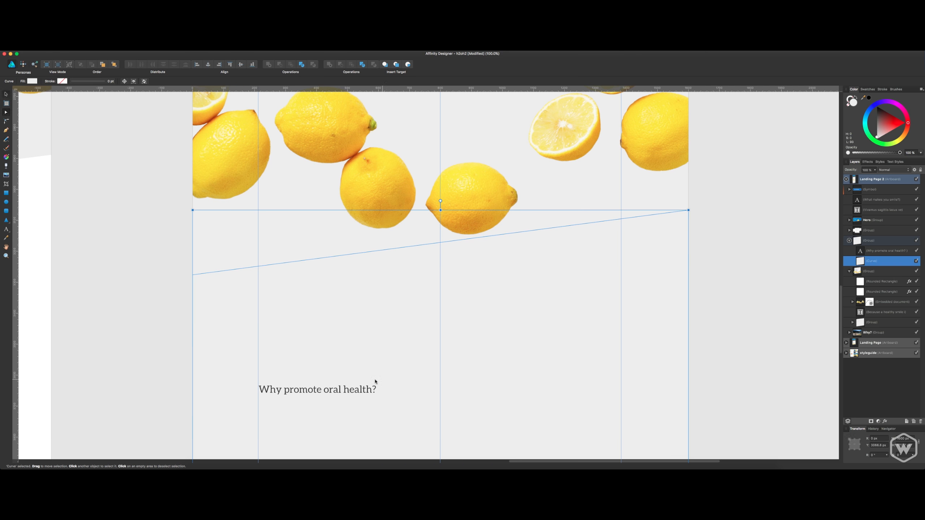
{"action": "key", "text": "v"}
{"action": "left_click", "coordinate": [369, 390]}
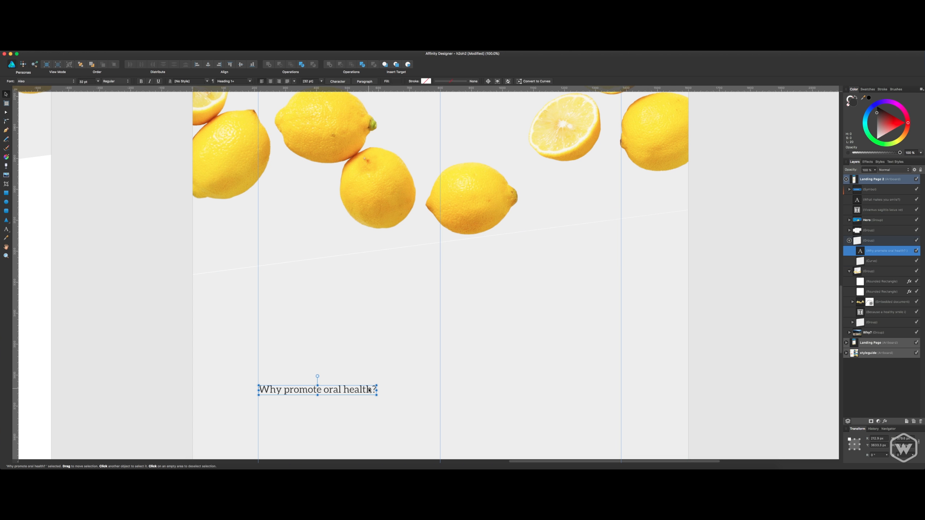
{"action": "key", "text": "Delete"}
{"action": "left_click", "coordinate": [552, 352]}
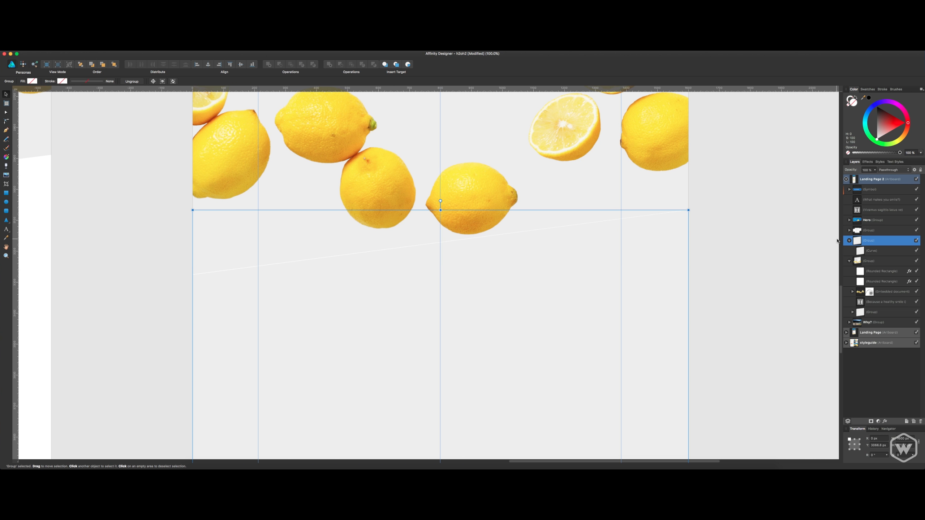
Copy the primary blue's hex value #0A6AC4 from the colour swatch label on the style guide artboard.
{"action": "left_click", "coordinate": [868, 252]}
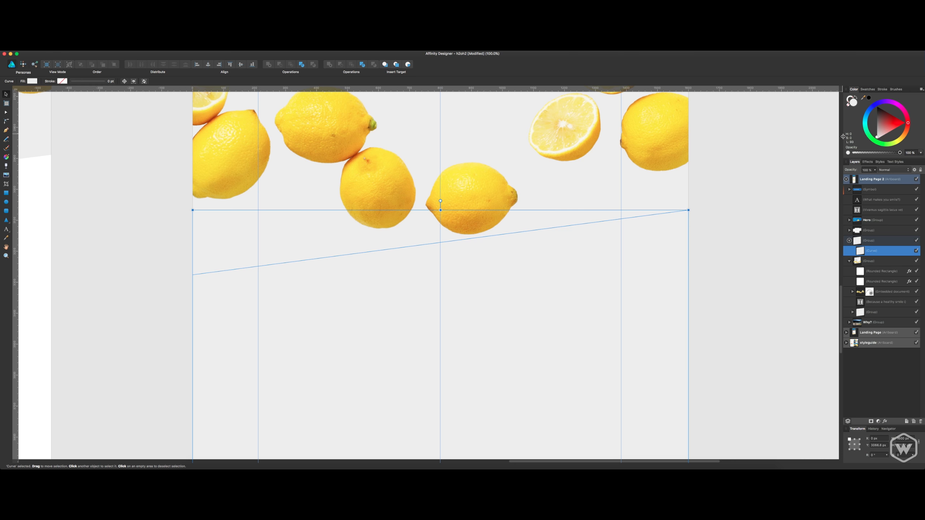
{"action": "key", "text": "space"}
{"action": "left_click_drag", "start_coordinate": [749, 190], "coordinate": [814, 207]}
{"action": "left_click_drag", "start_coordinate": [383, 209], "coordinate": [820, 324]}
{"action": "left_click_drag", "start_coordinate": [368, 233], "coordinate": [796, 353]}
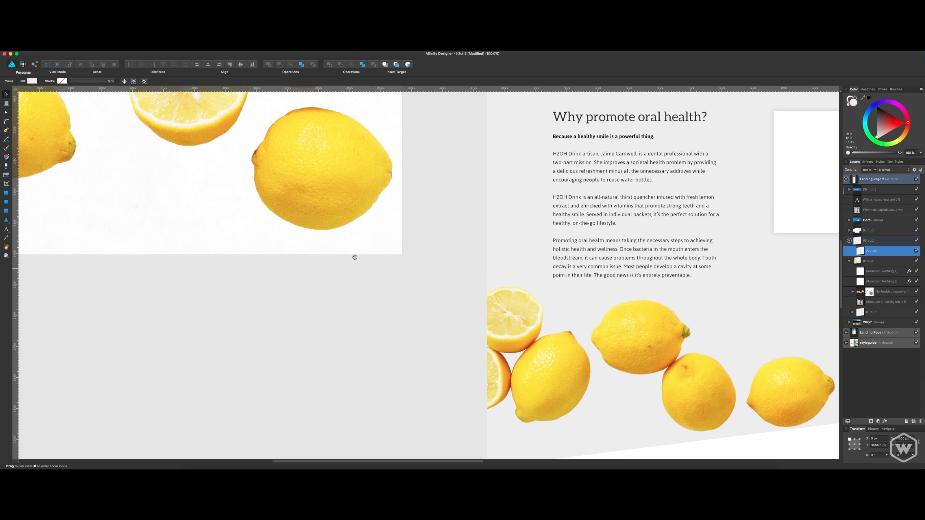
{"action": "left_click_drag", "start_coordinate": [354, 256], "coordinate": [632, 335]}
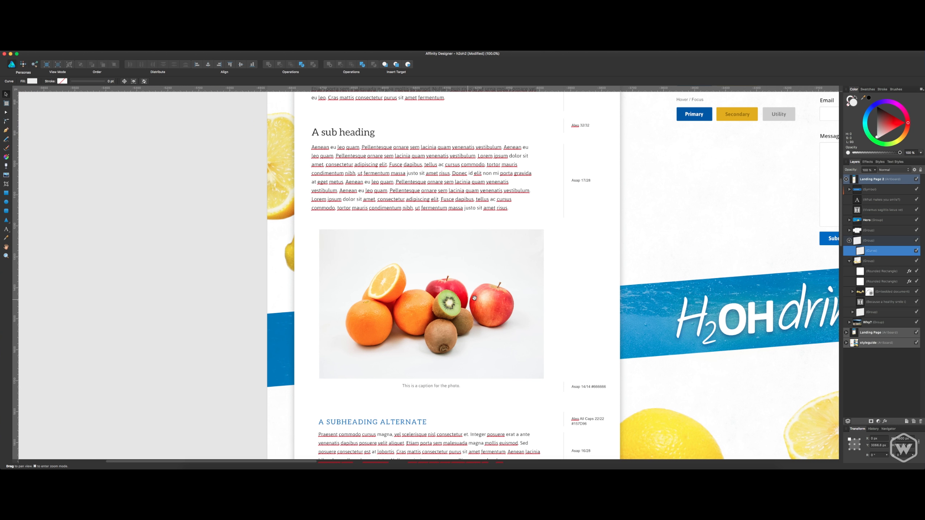
{"action": "left_click_drag", "start_coordinate": [529, 269], "coordinate": [370, 346]}
{"action": "left_click_drag", "start_coordinate": [494, 244], "coordinate": [326, 390]}
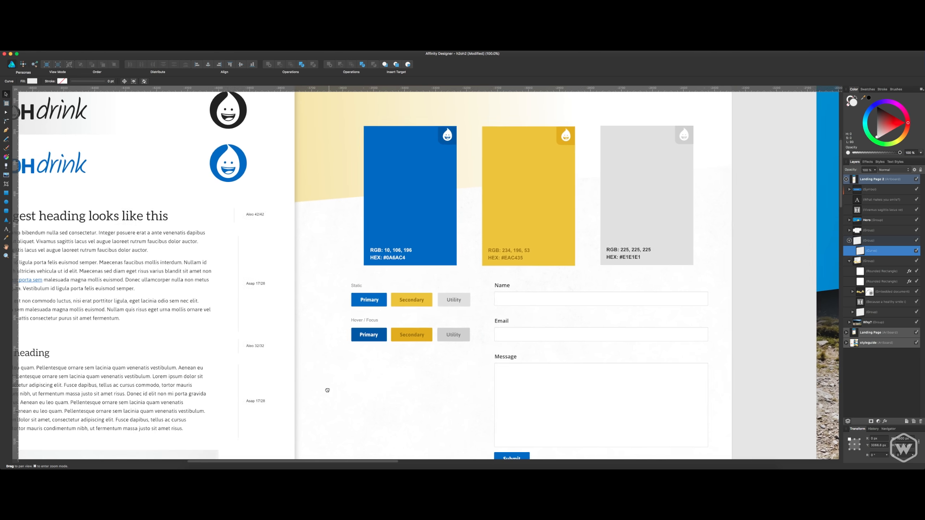
{"action": "double_click", "coordinate": [394, 260]}
{"action": "key", "text": "t"}
{"action": "left_click", "coordinate": [393, 260]}
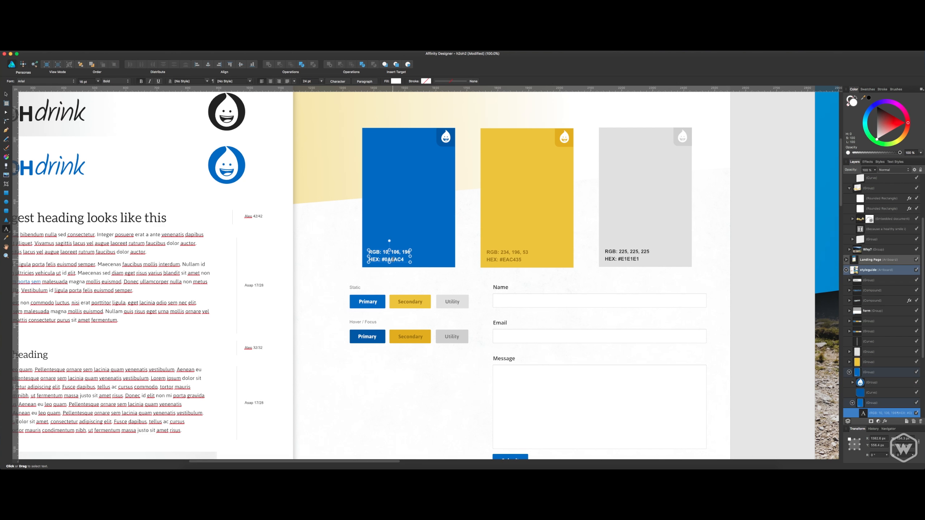
{"action": "double_click", "coordinate": [394, 260]}
{"action": "key", "text": "super+c"}
{"action": "key", "text": "Escape"}
Select the style guide's blue swatch group and copy Navy Blue #0A6AC4 from the saved colours of the colour picker utility.
{"action": "left_click", "coordinate": [872, 392]}
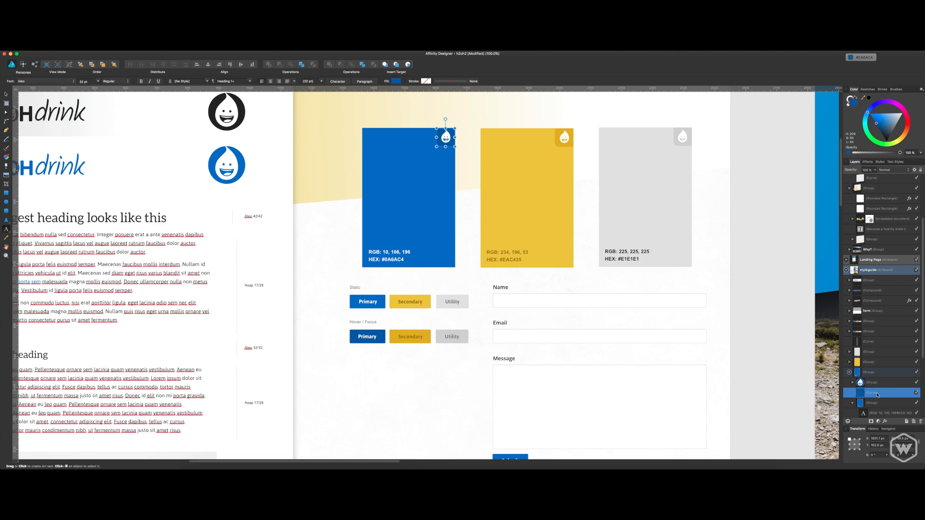
{"action": "left_click", "coordinate": [872, 373]}
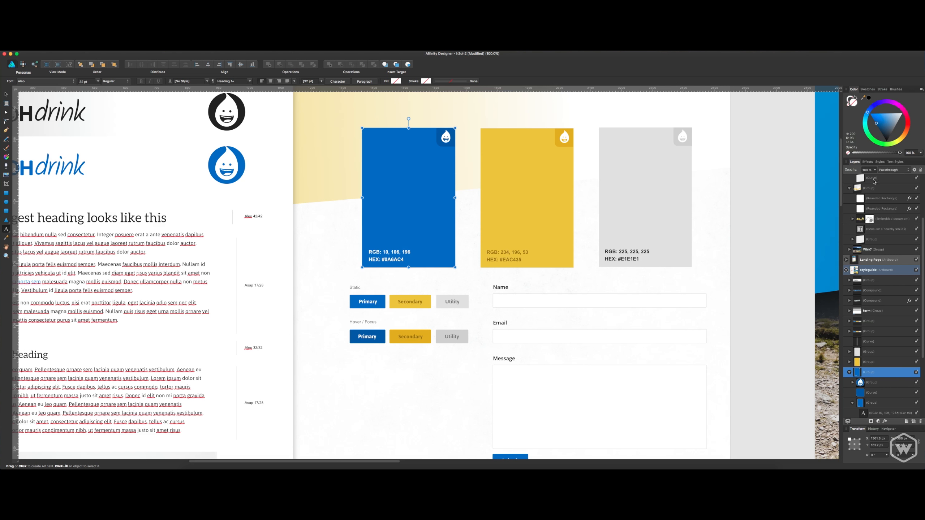
{"action": "left_click", "coordinate": [839, 51]}
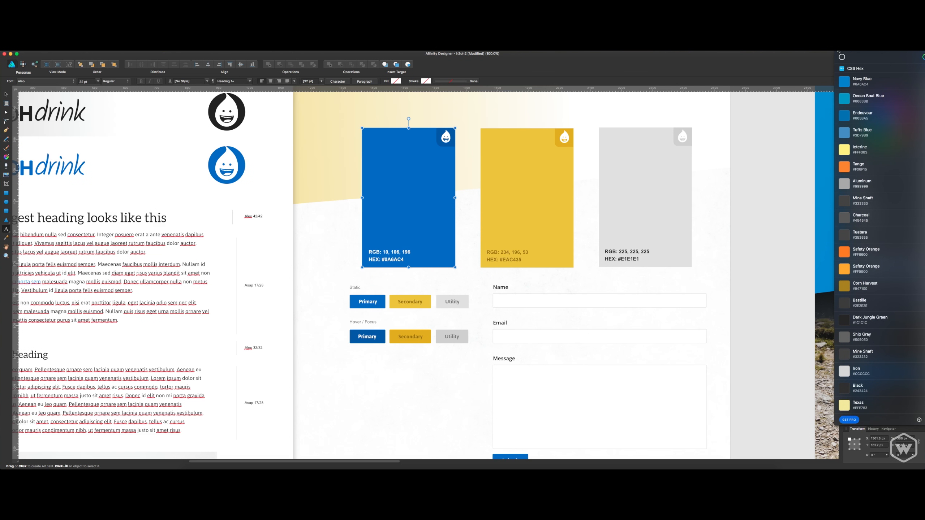
{"action": "left_click", "coordinate": [868, 85]}
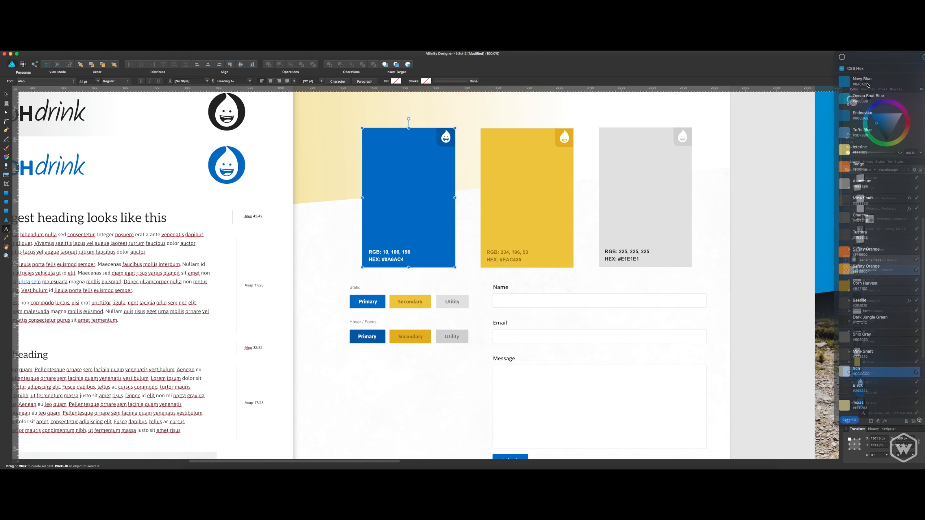
{"action": "key", "text": "v"}
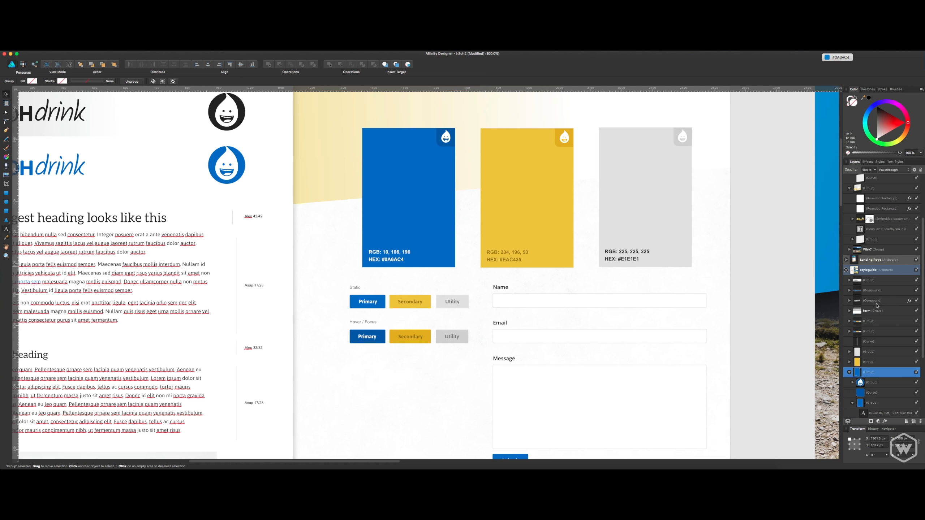
Deselect the style guide swatch, return to the landing page, and select the new slanted background group below the lemons.
{"action": "left_click", "coordinate": [776, 320]}
{"action": "left_click_drag", "start_coordinate": [748, 339], "coordinate": [432, 251]}
{"action": "left_click_drag", "start_coordinate": [585, 336], "coordinate": [398, 254]}
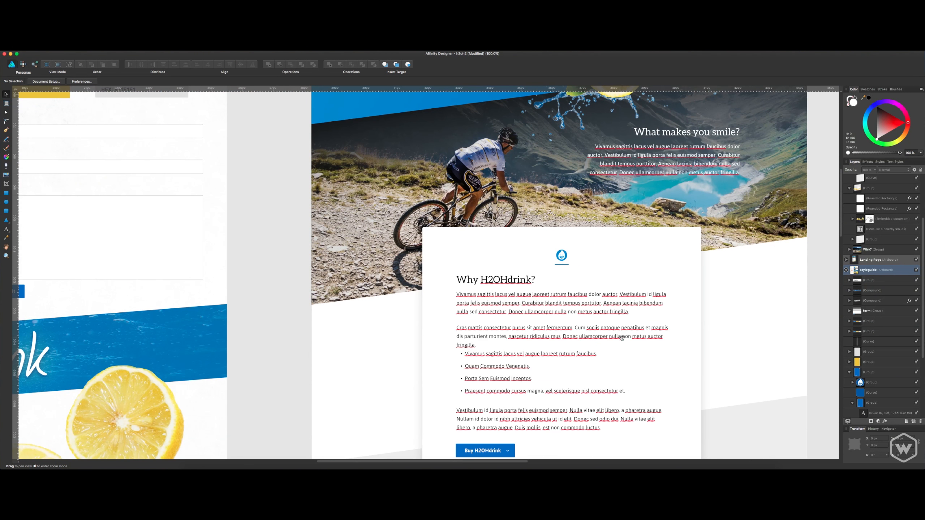
{"action": "left_click_drag", "start_coordinate": [615, 337], "coordinate": [452, 271]}
{"action": "left_click_drag", "start_coordinate": [649, 326], "coordinate": [409, 287]}
{"action": "left_click_drag", "start_coordinate": [529, 356], "coordinate": [312, 230]}
{"action": "left_click_drag", "start_coordinate": [473, 329], "coordinate": [357, 227]}
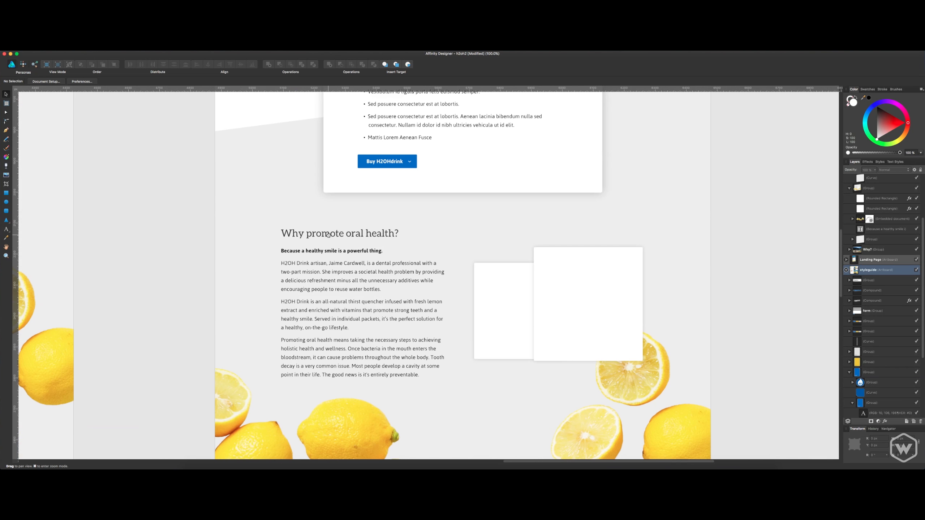
{"action": "left_click_drag", "start_coordinate": [380, 292], "coordinate": [373, 234]}
{"action": "left_click_drag", "start_coordinate": [464, 316], "coordinate": [448, 270]}
{"action": "left_click_drag", "start_coordinate": [462, 335], "coordinate": [492, 179]}
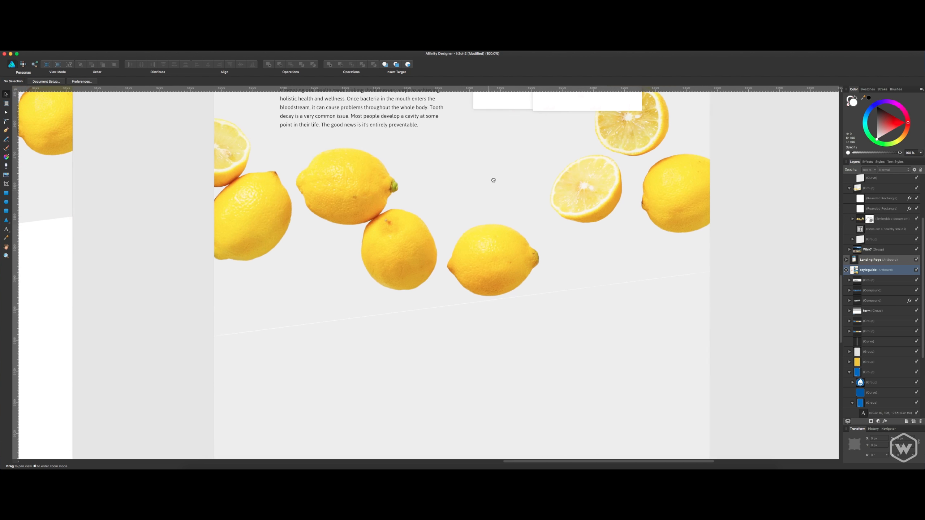
{"action": "left_click_drag", "start_coordinate": [516, 316], "coordinate": [512, 265]}
{"action": "left_click", "coordinate": [548, 289]}
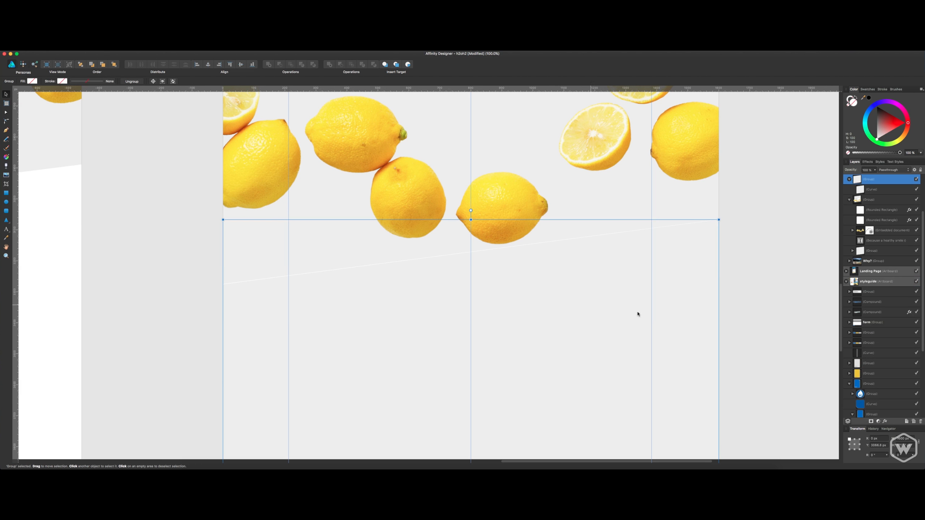
Shorten the new slanted background by raising both lower corner nodes together, keeping the lower edge's angle.
{"action": "scroll", "coordinate": [739, 353], "scroll_direction": "down", "scroll_amount": 15}
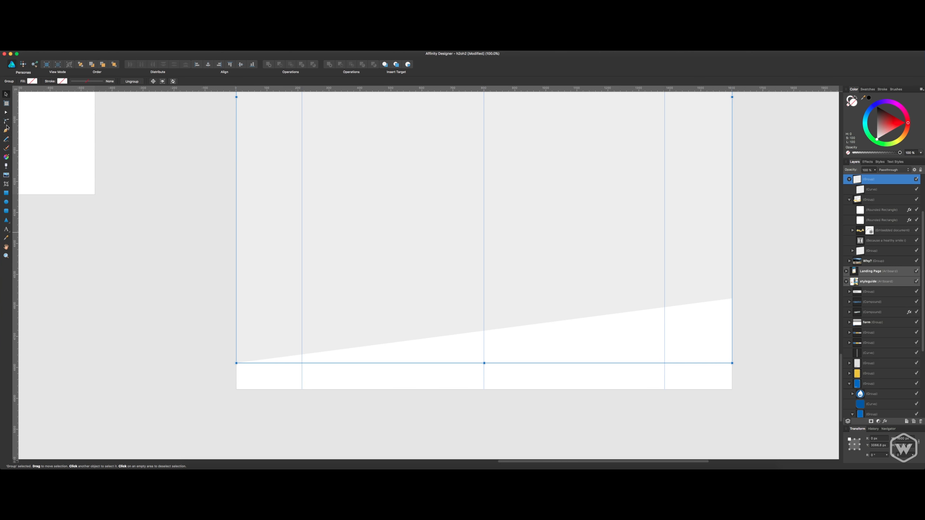
{"action": "left_click", "coordinate": [6, 113]}
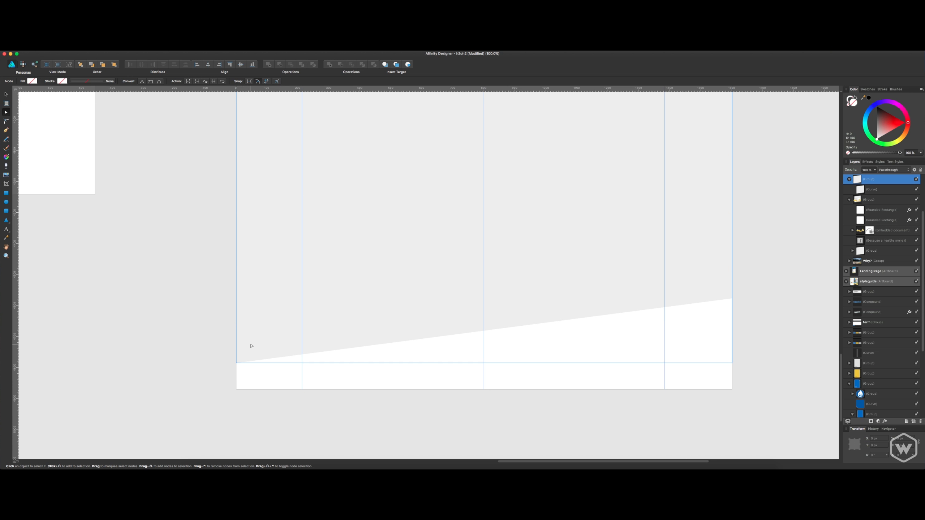
{"action": "left_click", "coordinate": [724, 298]}
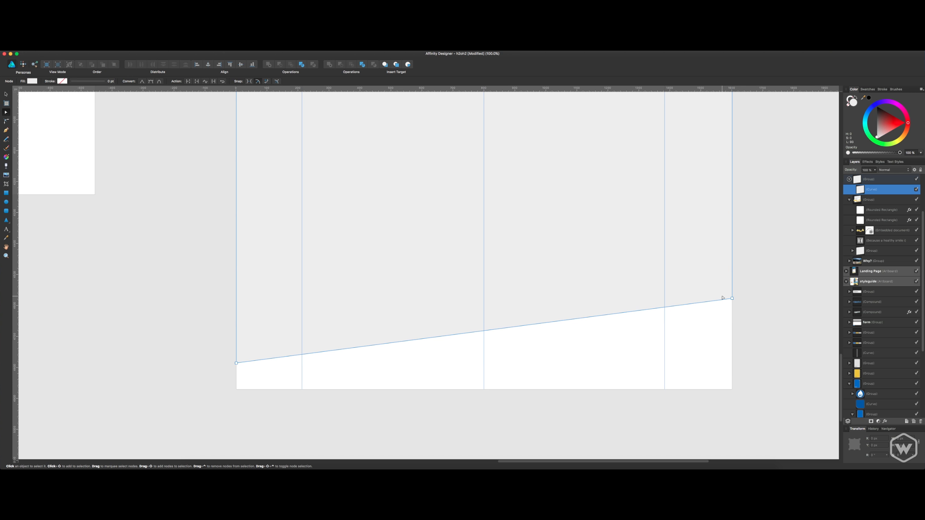
{"action": "left_click", "coordinate": [460, 332]}
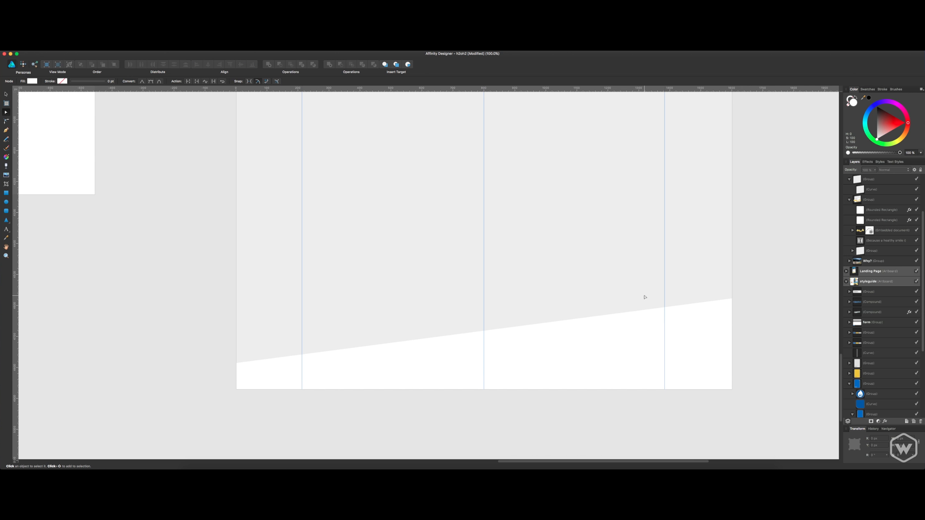
{"action": "left_click", "coordinate": [729, 297]}
{"action": "left_click", "coordinate": [723, 299]}
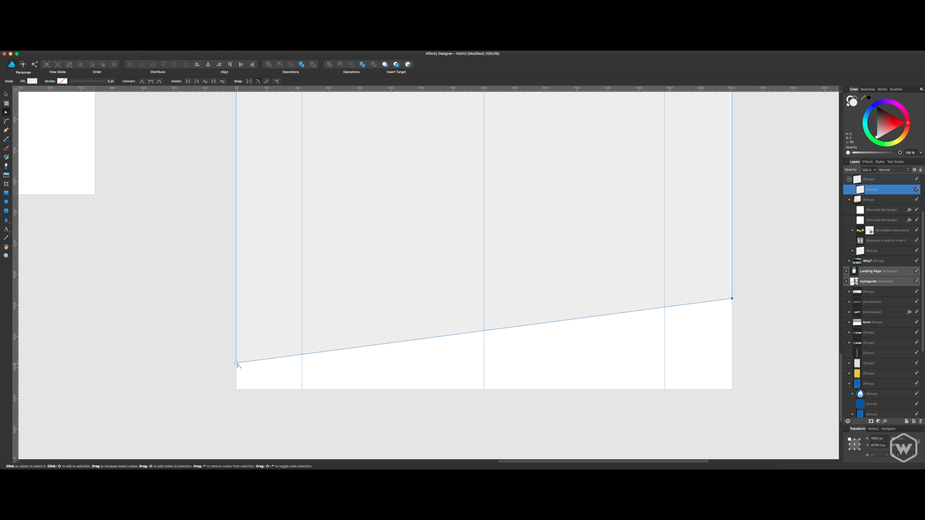
{"action": "left_click_drag", "start_coordinate": [237, 362], "coordinate": [235, 228]}
{"action": "scroll", "coordinate": [290, 323], "scroll_direction": "up", "scroll_amount": 5}
{"action": "scroll", "coordinate": [291, 323], "scroll_direction": "up", "scroll_amount": 4}
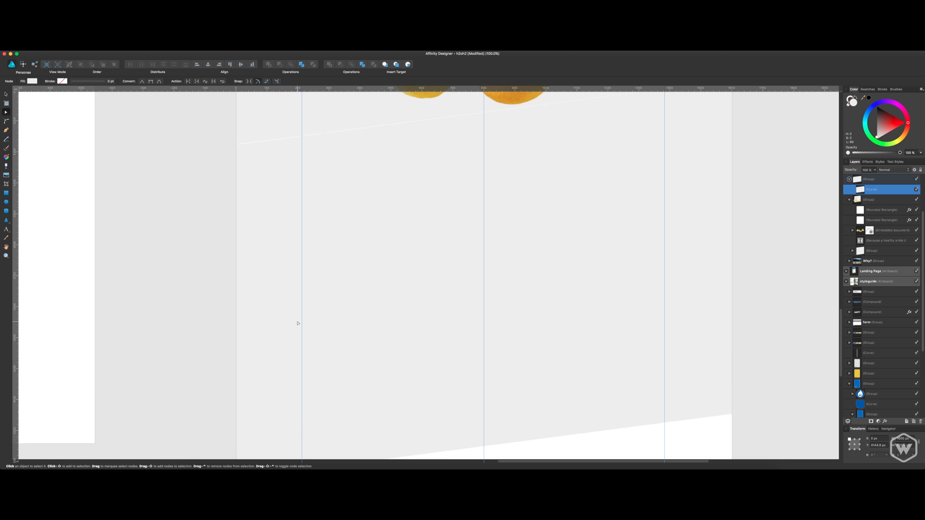
{"action": "scroll", "coordinate": [295, 328], "scroll_direction": "down", "scroll_amount": 2}
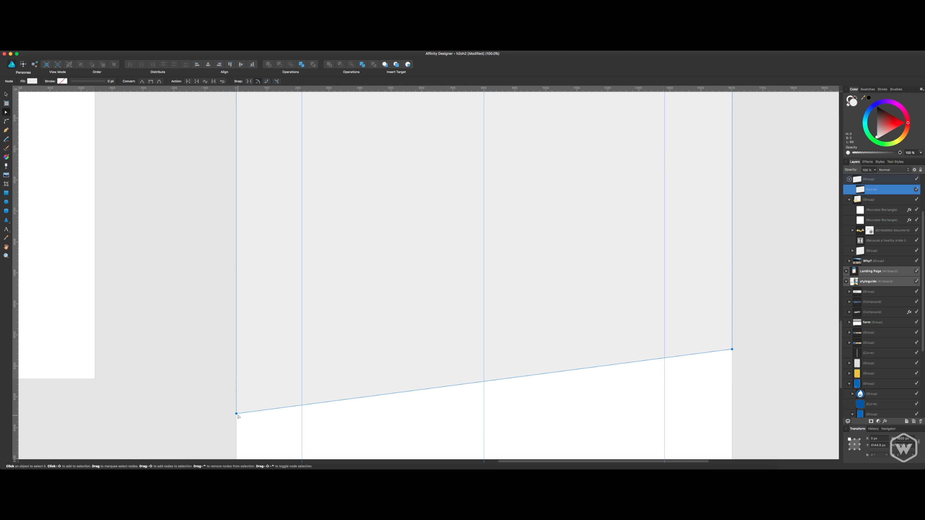
{"action": "left_click_drag", "start_coordinate": [239, 416], "coordinate": [237, 357]}
{"action": "left_click", "coordinate": [592, 346]}
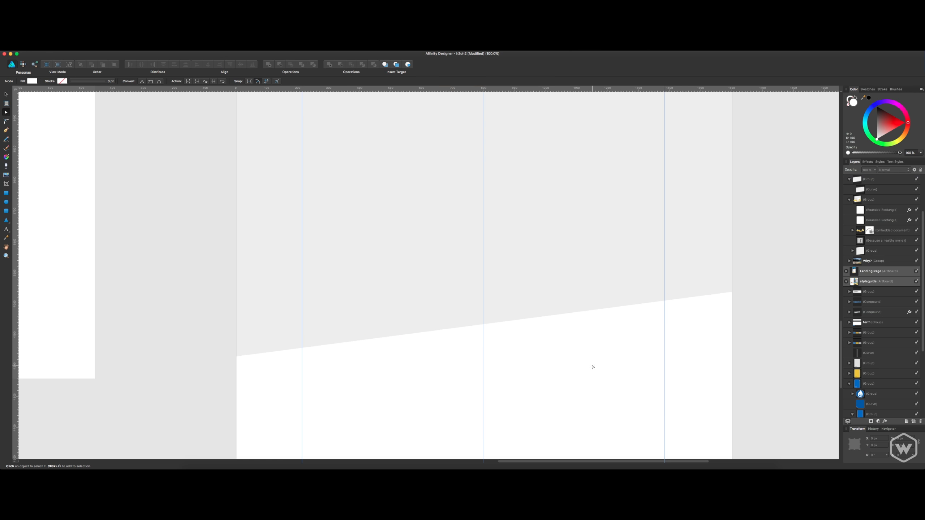
{"action": "scroll", "coordinate": [622, 308], "scroll_direction": "up", "scroll_amount": 4}
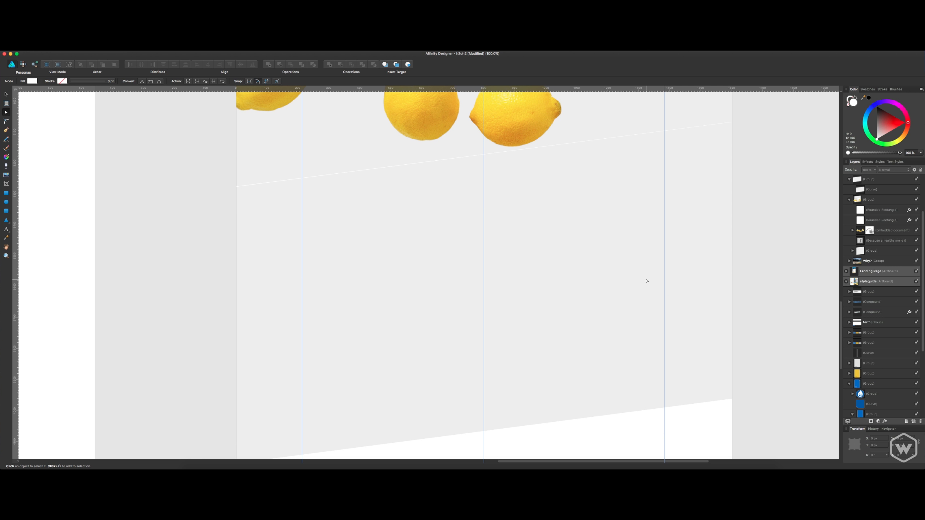
Fill the curve inside the new slanted background group with the brand blue #0A6AC4 and deselect it.
{"action": "key", "text": "v"}
{"action": "left_click", "coordinate": [723, 309]}
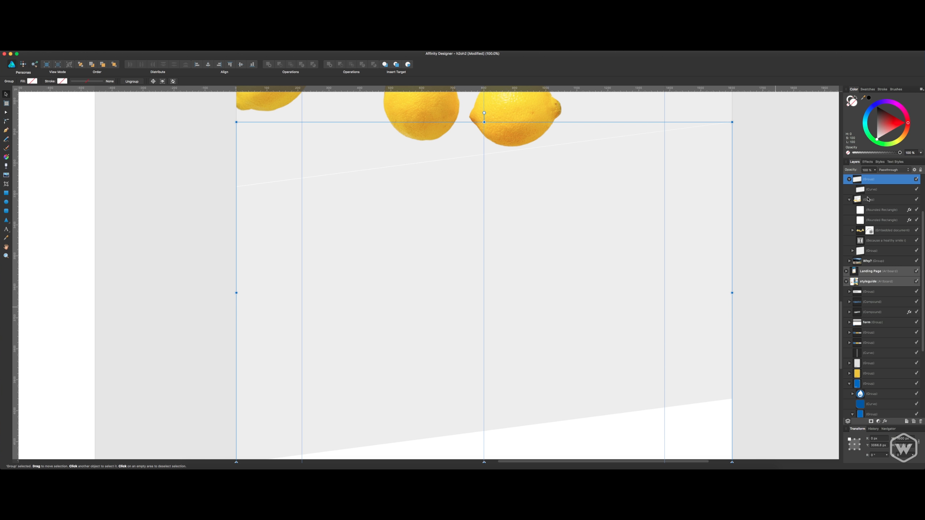
{"action": "left_click", "coordinate": [869, 190]}
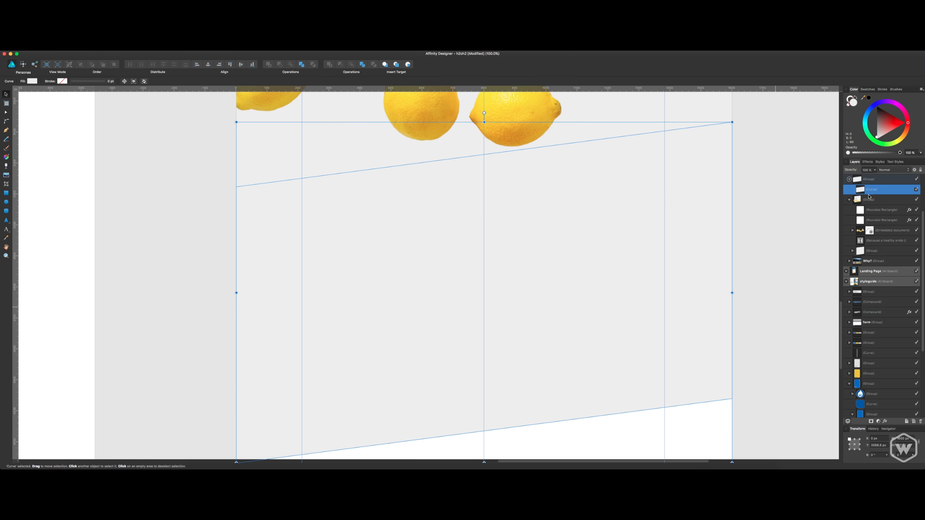
{"action": "left_click", "coordinate": [838, 53]}
{"action": "left_click", "coordinate": [880, 85]}
{"action": "double_click", "coordinate": [855, 106]}
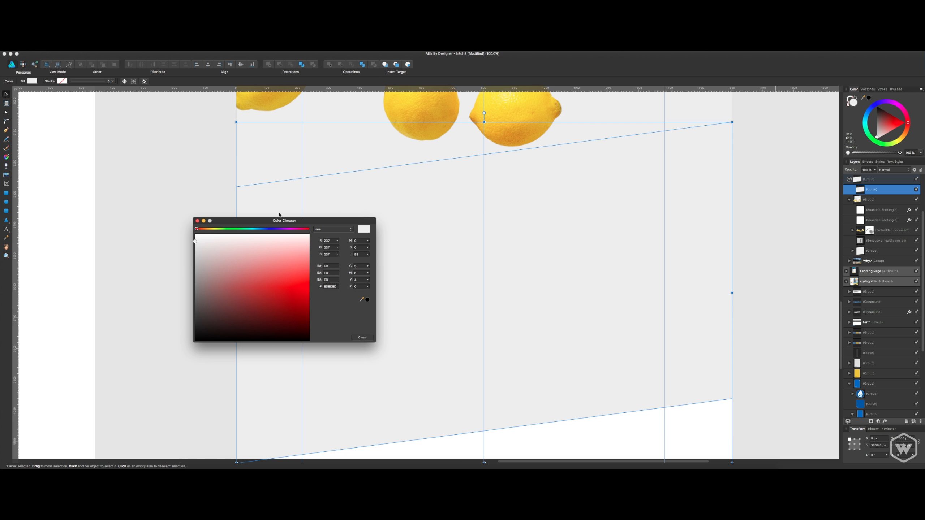
{"action": "left_click", "coordinate": [327, 287]}
{"action": "key", "text": "super+v"}
{"action": "key", "text": "Return"}
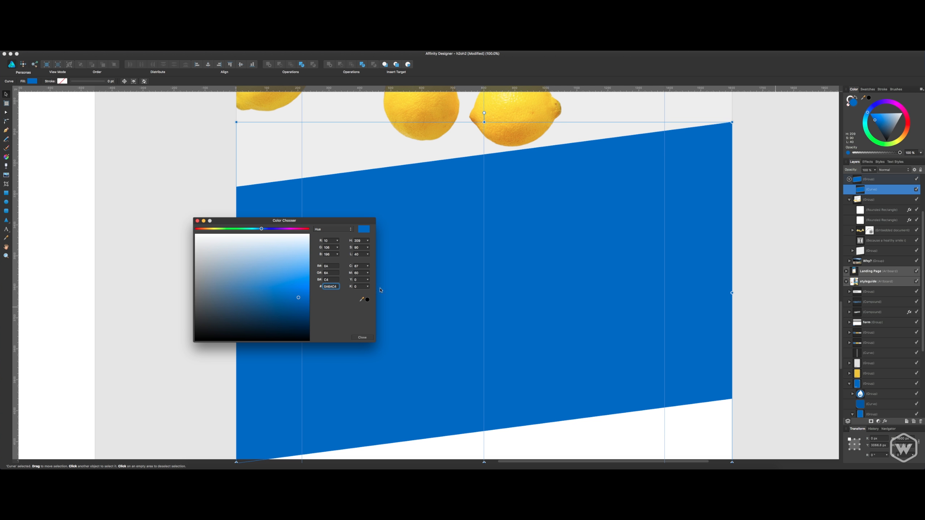
{"action": "left_click", "coordinate": [362, 338]}
{"action": "key", "text": "a"}
{"action": "left_click", "coordinate": [767, 266]}
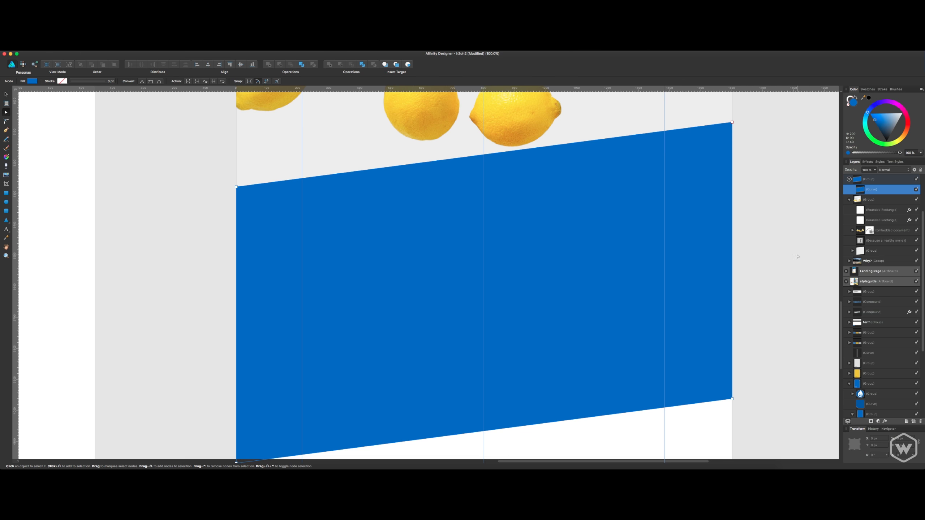
Check how the blue slanted section sits below the lemons and the oral health content.
{"action": "scroll", "coordinate": [765, 272], "scroll_direction": "up", "scroll_amount": 1}
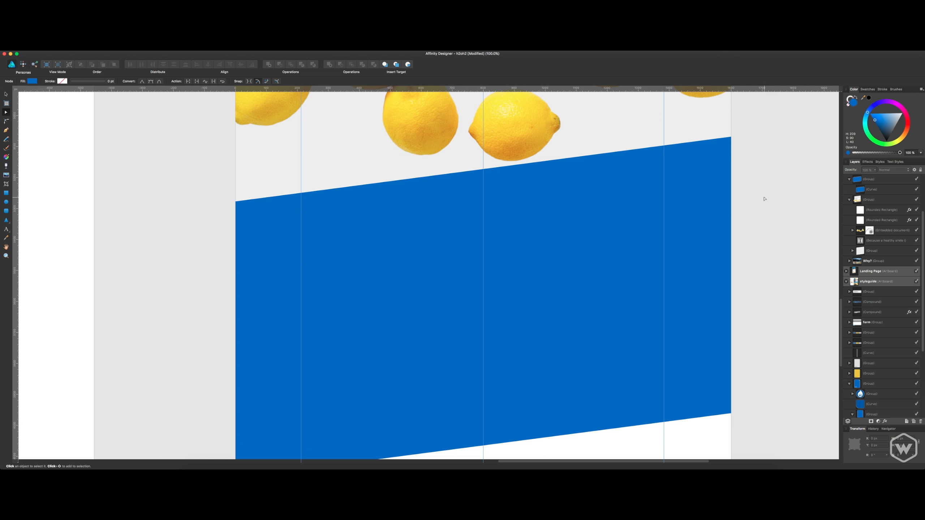
{"action": "key", "text": "v"}
{"action": "scroll", "coordinate": [761, 197], "scroll_direction": "up", "scroll_amount": 12}
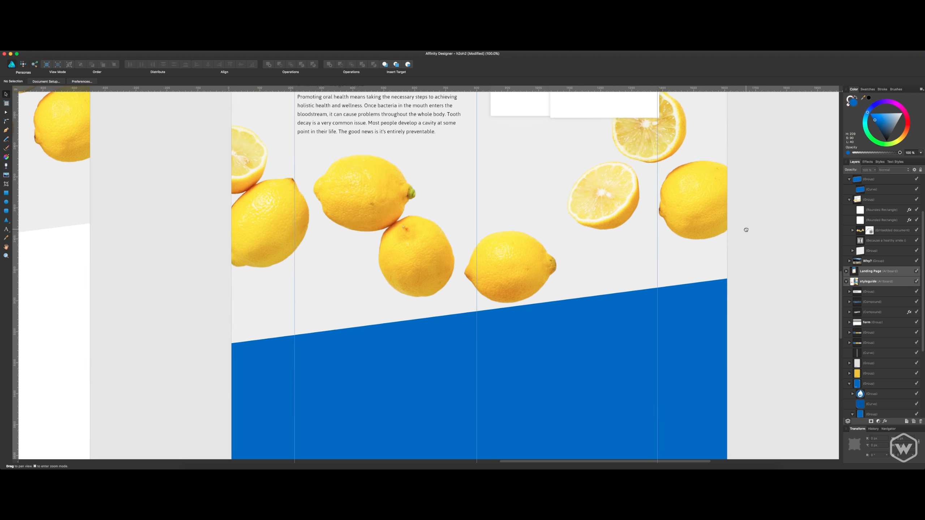
{"action": "scroll", "coordinate": [748, 241], "scroll_direction": "down", "scroll_amount": 14}
{"action": "scroll", "coordinate": [727, 146], "scroll_direction": "up", "scroll_amount": 3}
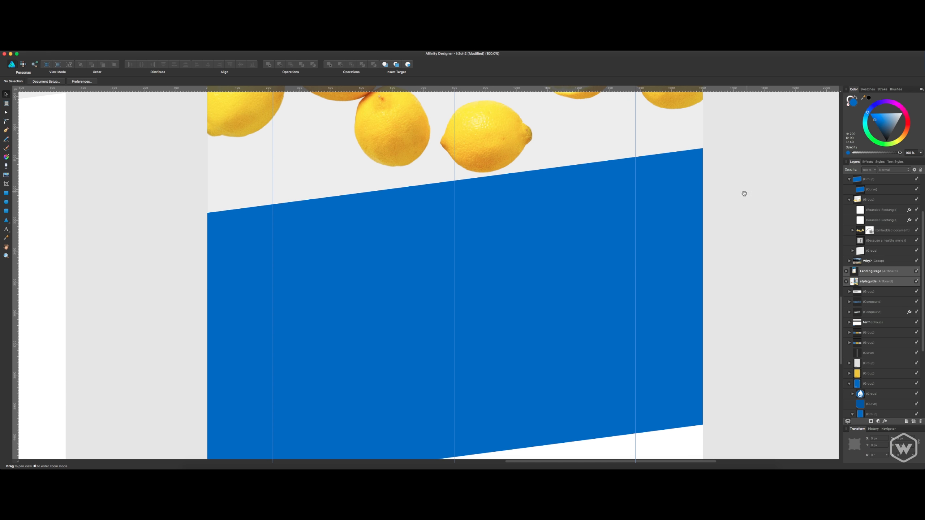
{"action": "scroll", "coordinate": [454, 189], "scroll_direction": "up", "scroll_amount": 12}
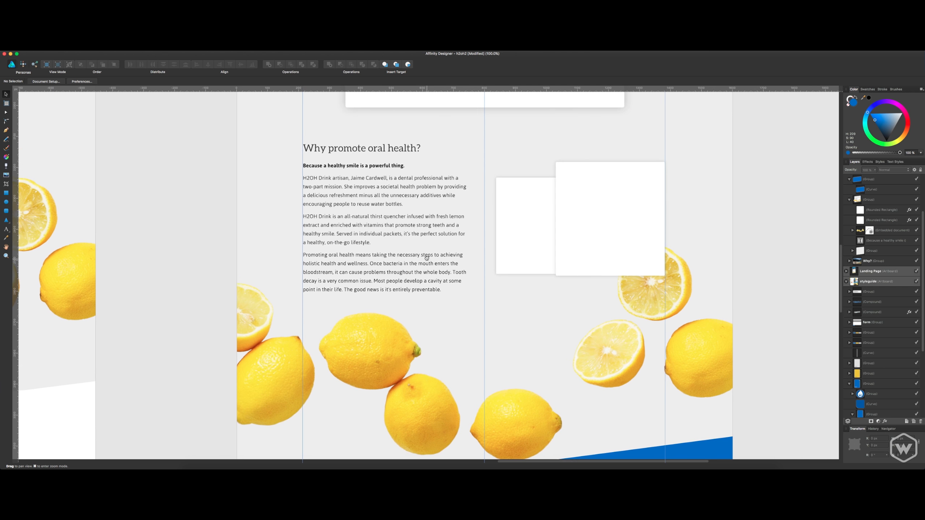
{"action": "scroll", "coordinate": [457, 199], "scroll_direction": "down", "scroll_amount": 4}
{"action": "scroll", "coordinate": [456, 200], "scroll_direction": "down", "scroll_amount": 10}
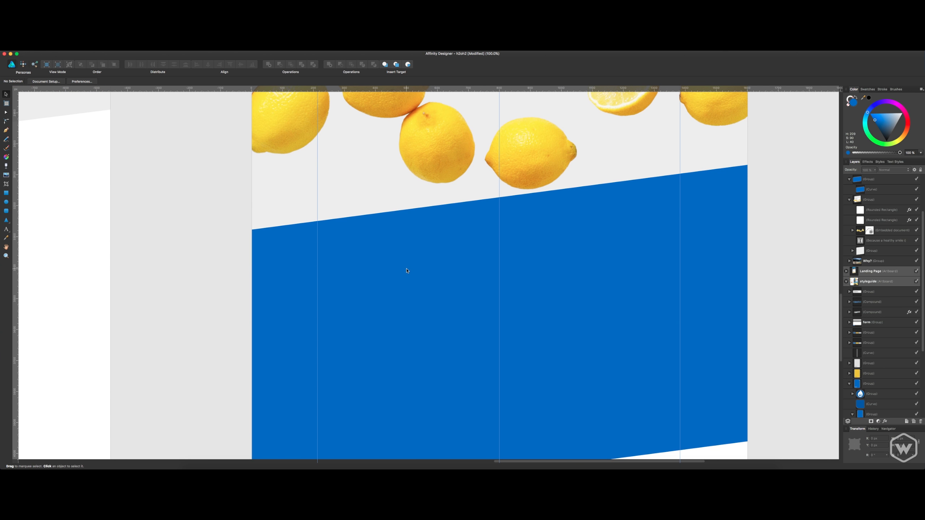
Add the art text heading "Try H2OHdrink" in the upper part of the blue section.
{"action": "key", "text": "t"}
{"action": "left_click", "coordinate": [389, 267]}
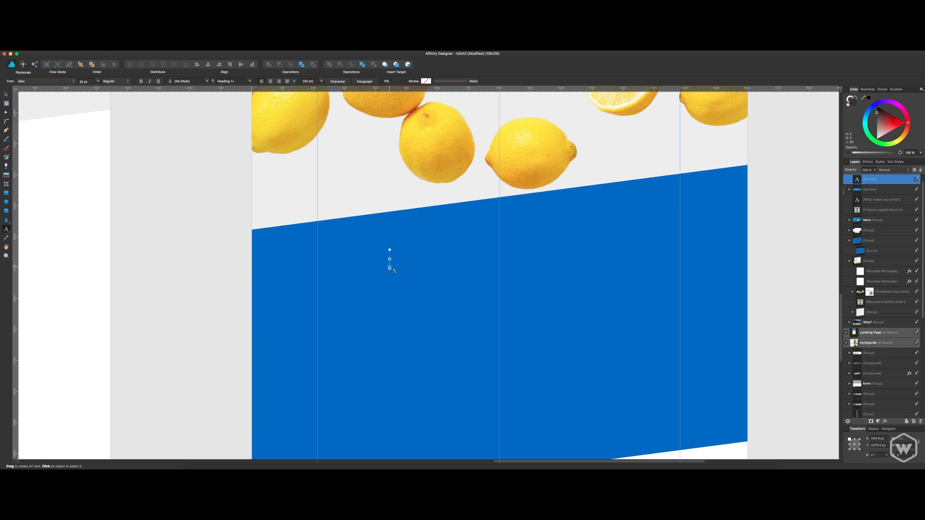
{"action": "type", "text": "Try H20"}
{"action": "key", "text": "BackSpace"}
{"action": "type", "text": "OHdrink"}
{"action": "key", "text": "Escape"}
{"action": "left_click", "coordinate": [866, 190]}
{"action": "left_click", "coordinate": [865, 181]}
{"action": "key", "text": "v"}
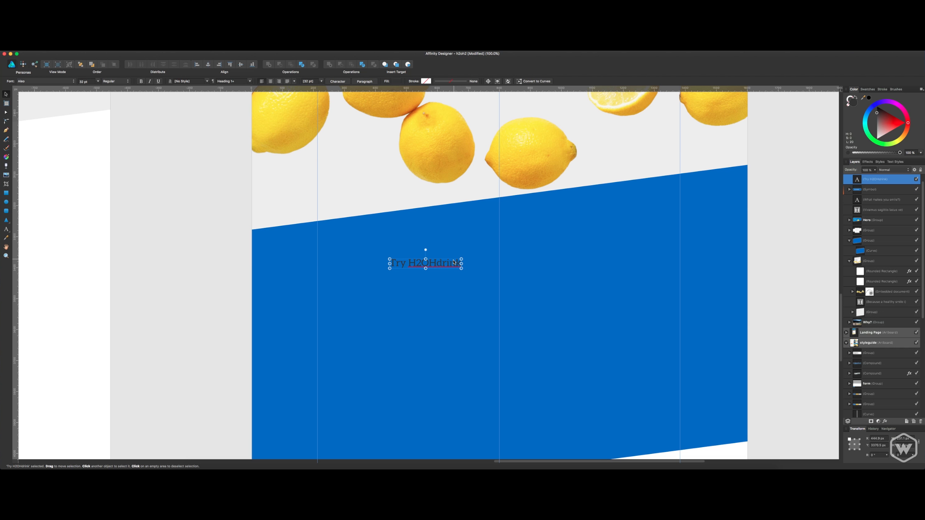
Centre the "Try H2OHdrink" heading on the middle guide near the blue section's upper edge and colour it white.
{"action": "left_click_drag", "start_coordinate": [454, 262], "coordinate": [380, 260]}
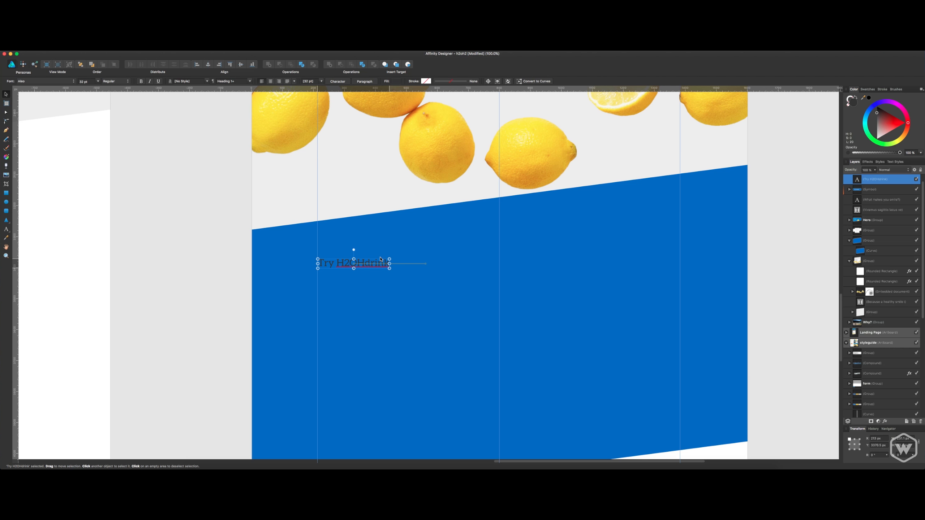
{"action": "scroll", "coordinate": [380, 260], "scroll_direction": "up", "scroll_amount": 7}
{"action": "scroll", "coordinate": [427, 200], "scroll_direction": "down", "scroll_amount": 4}
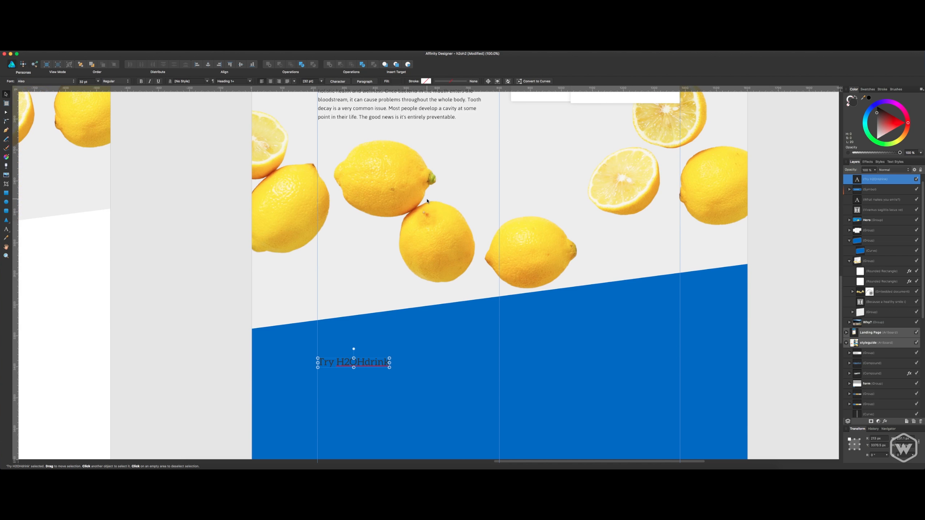
{"action": "scroll", "coordinate": [427, 200], "scroll_direction": "down", "scroll_amount": 4}
{"action": "left_click_drag", "start_coordinate": [383, 249], "coordinate": [529, 228]}
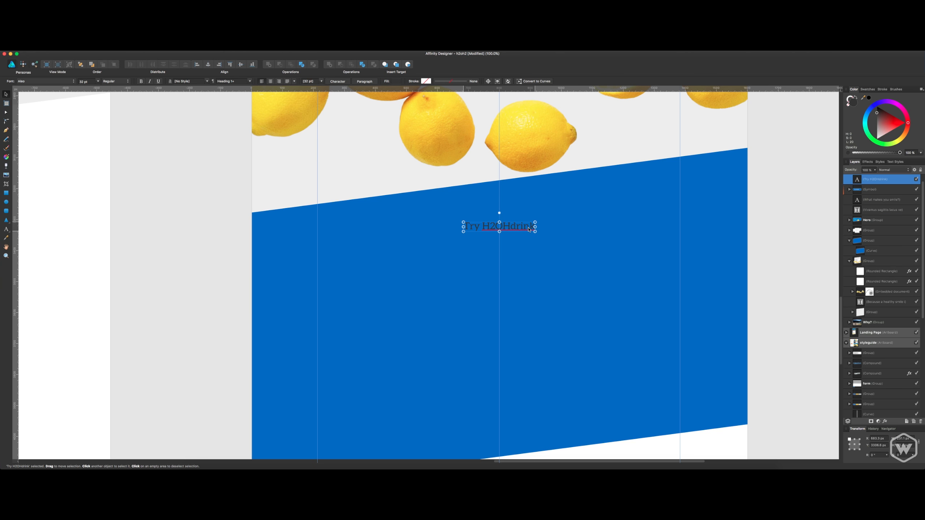
{"action": "left_click_drag", "start_coordinate": [905, 117], "coordinate": [854, 174]}
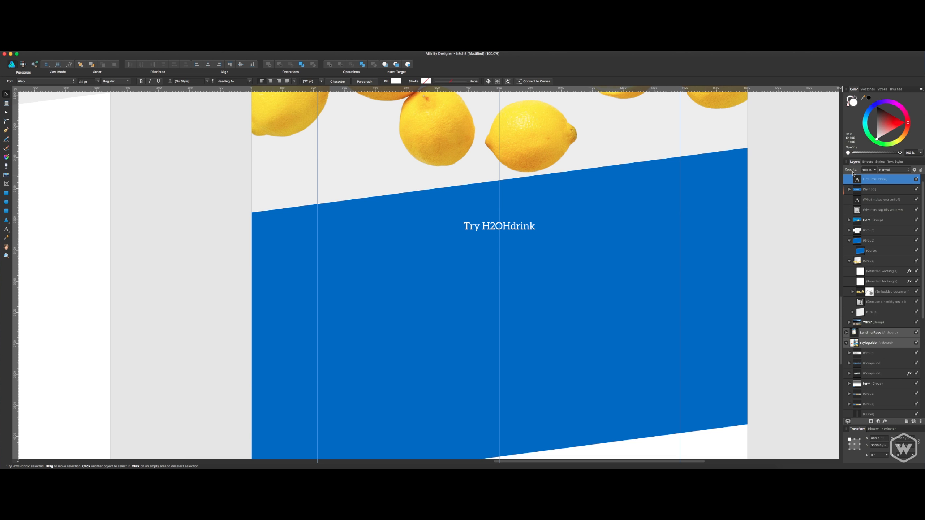
{"action": "left_click", "coordinate": [769, 178]}
{"action": "scroll", "coordinate": [557, 246], "scroll_direction": "up", "scroll_amount": 10}
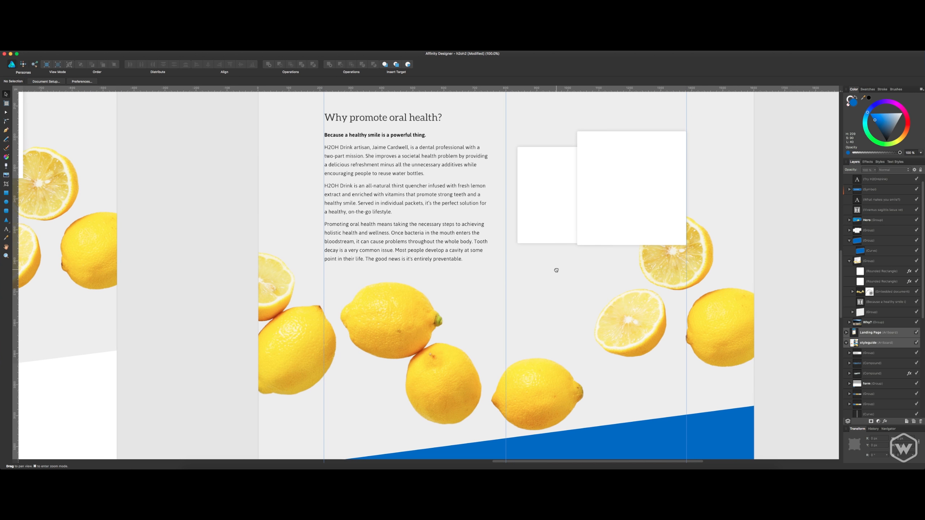
{"action": "scroll", "coordinate": [555, 271], "scroll_direction": "down", "scroll_amount": 5}
{"action": "key", "text": "t"}
{"action": "left_click", "coordinate": [534, 341]}
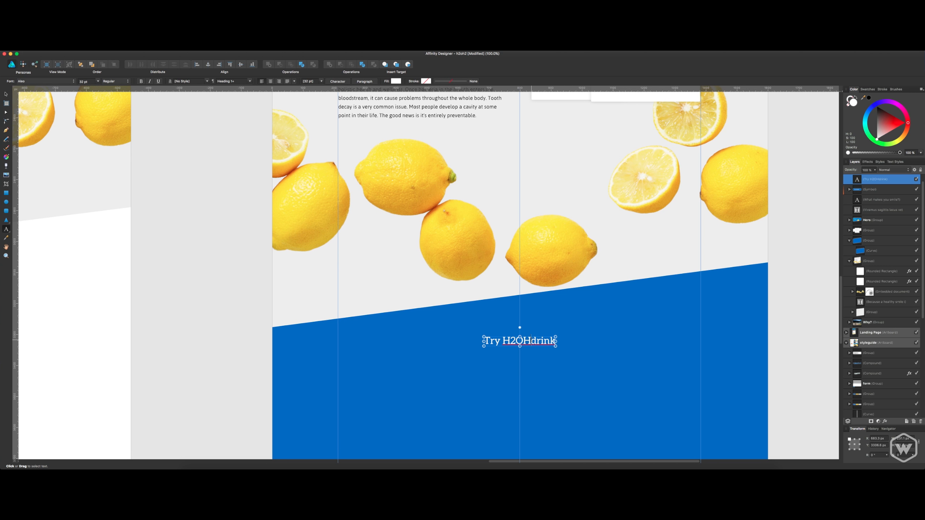
{"action": "double_click", "coordinate": [878, 179]}
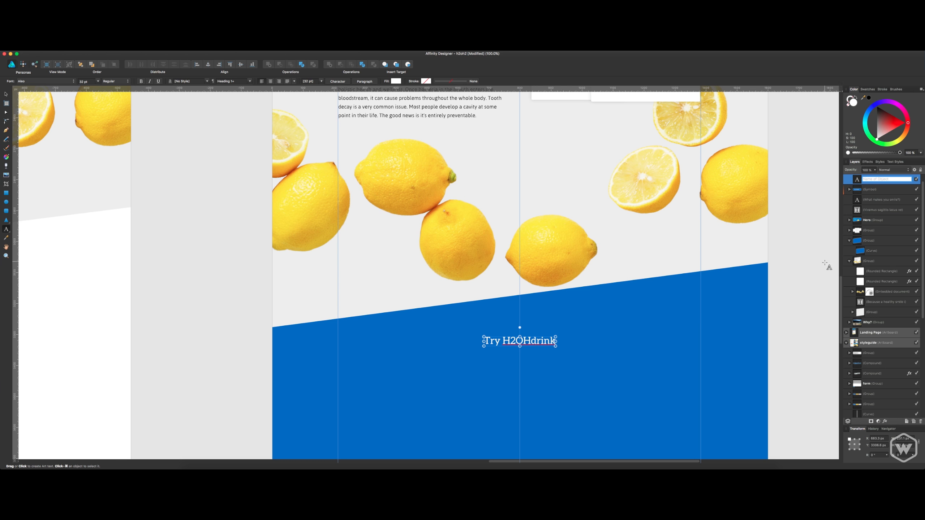
{"action": "left_click", "coordinate": [887, 191]}
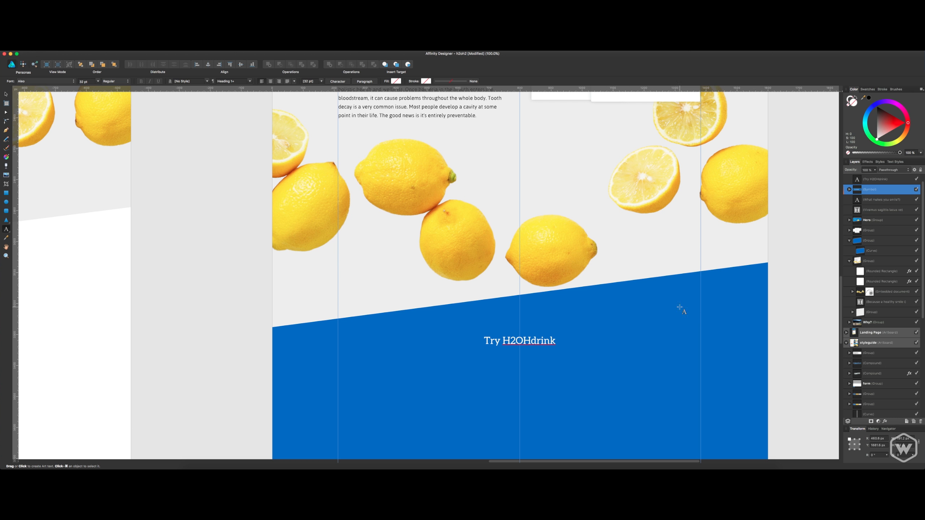
{"action": "scroll", "coordinate": [680, 308], "scroll_direction": "down", "scroll_amount": 5}
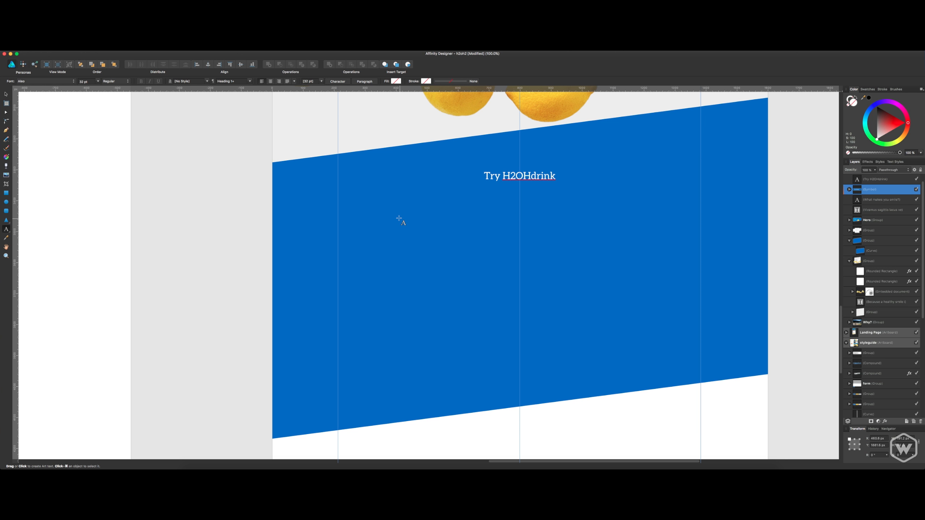
{"action": "key", "text": "v"}
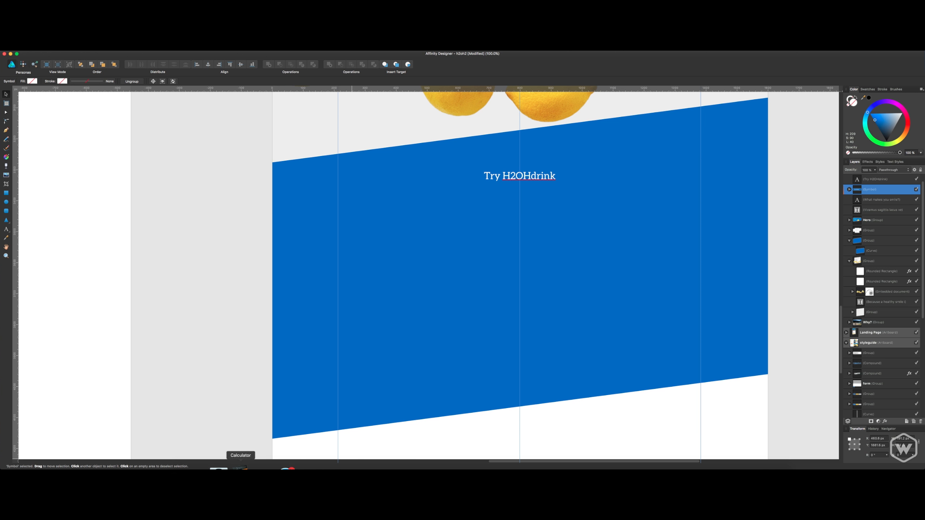
Switch to Finder and open the H2OH Drink client folder inside the Couple Of Creatives Team Folder.
{"action": "left_click", "coordinate": [193, 466]}
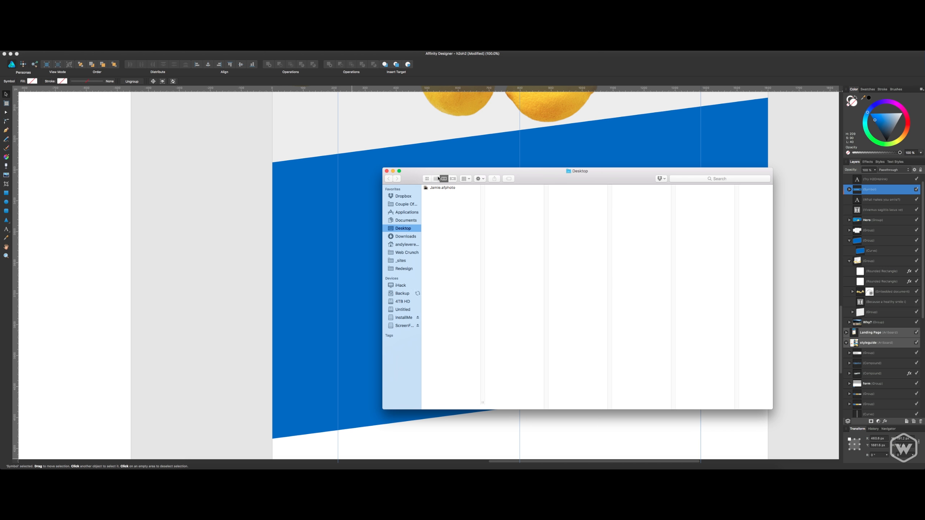
{"action": "left_click", "coordinate": [409, 197]}
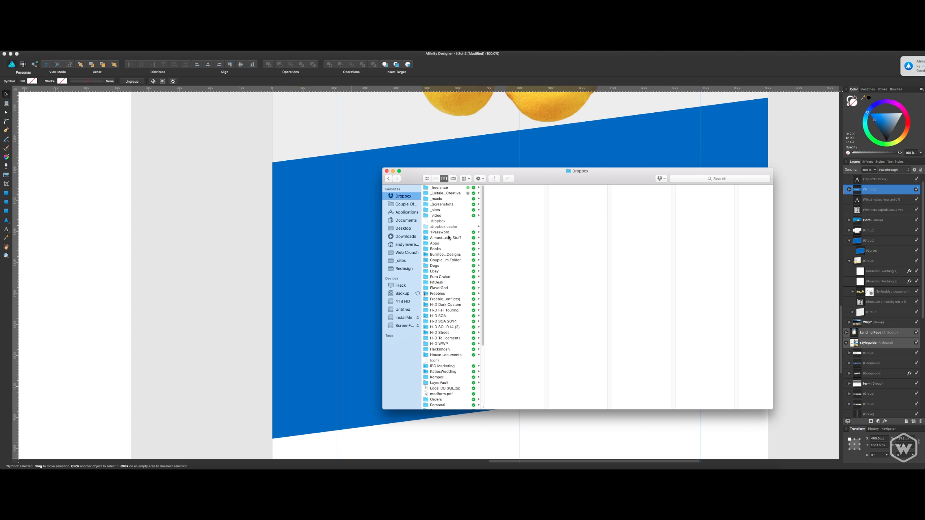
{"action": "scroll", "coordinate": [452, 242], "scroll_direction": "down", "scroll_amount": 3}
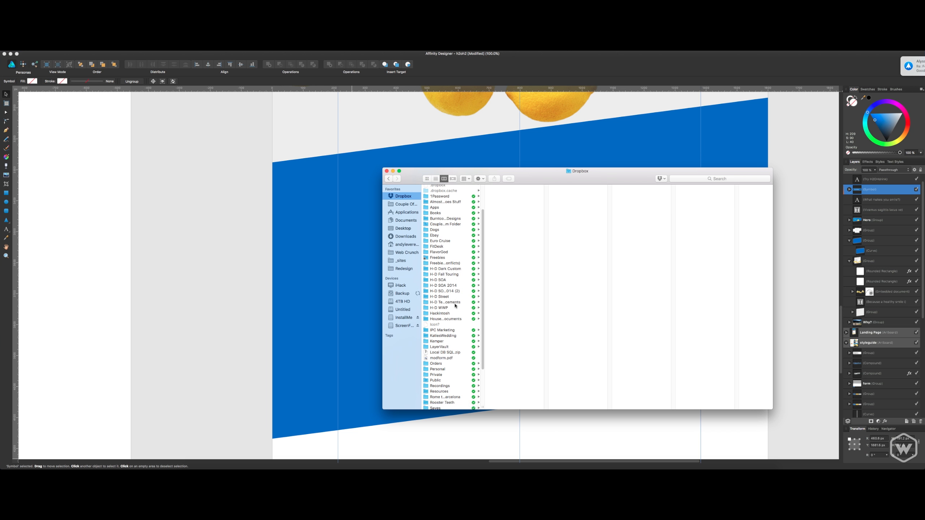
{"action": "scroll", "coordinate": [455, 306], "scroll_direction": "up", "scroll_amount": 3}
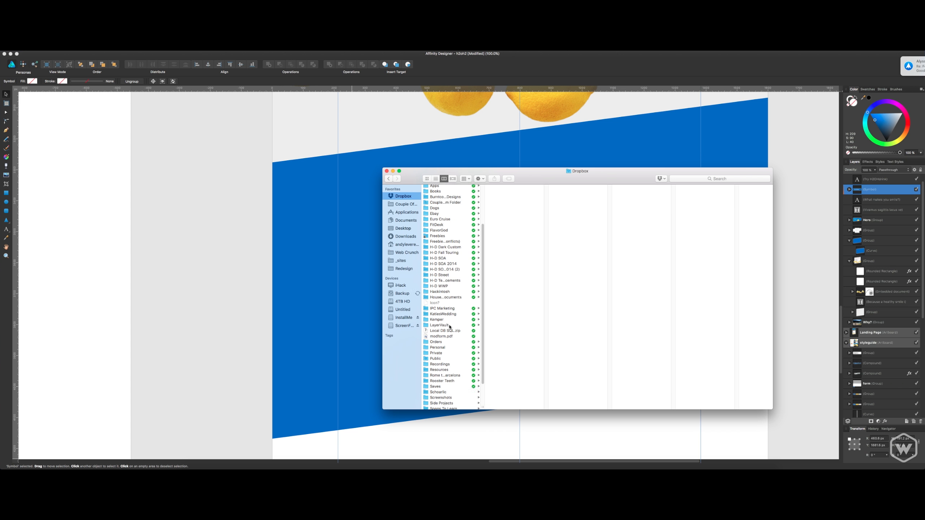
{"action": "left_click", "coordinate": [413, 204]}
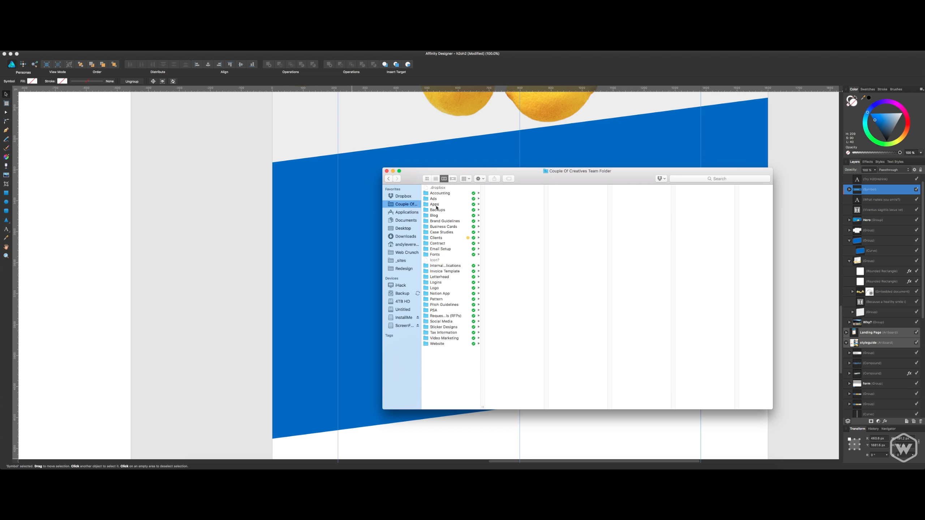
{"action": "left_click", "coordinate": [456, 238]}
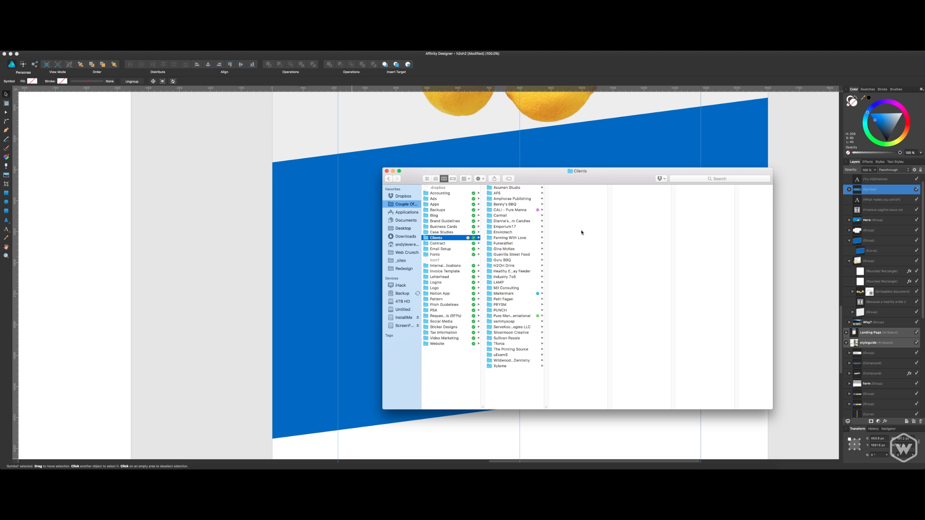
{"action": "left_click", "coordinate": [512, 266]}
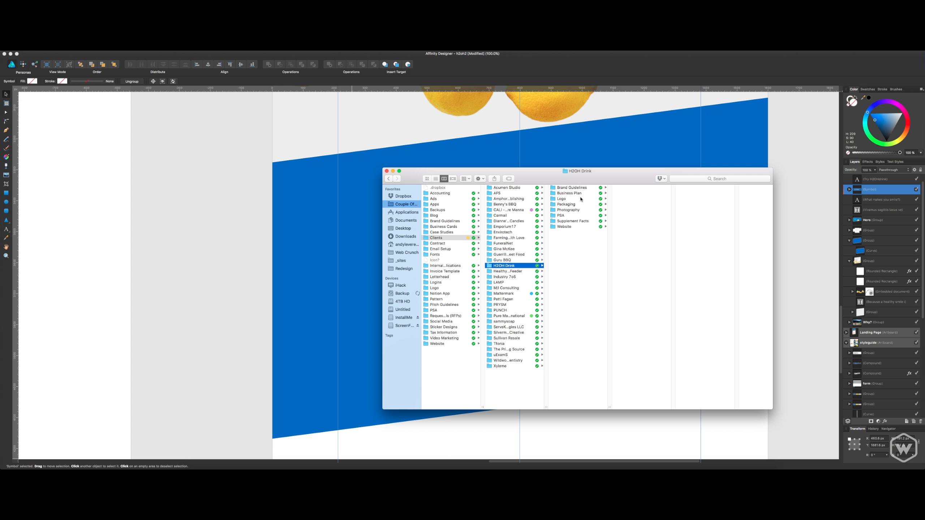
Look through the Packaging folder's Box container and _Packaged Art contents for product artwork.
{"action": "left_click", "coordinate": [577, 206]}
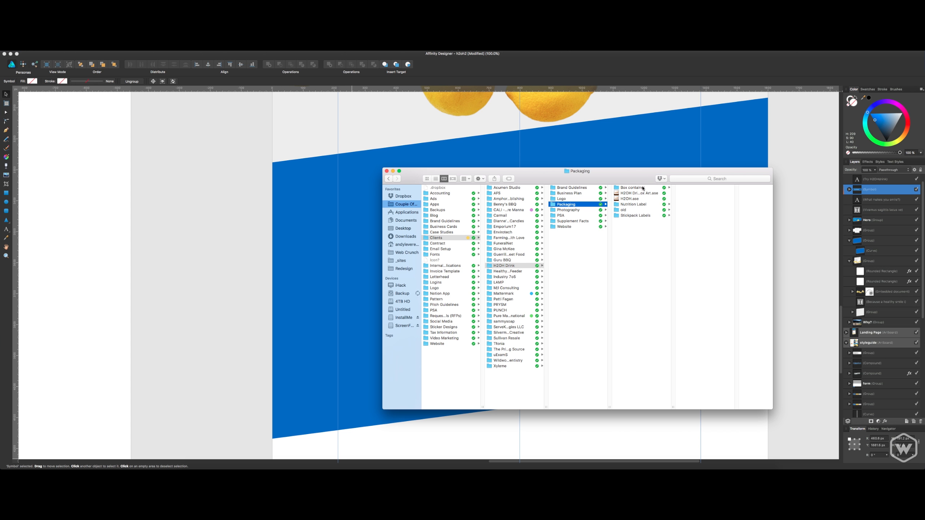
{"action": "left_click", "coordinate": [657, 188]}
{"action": "left_click", "coordinate": [722, 188]}
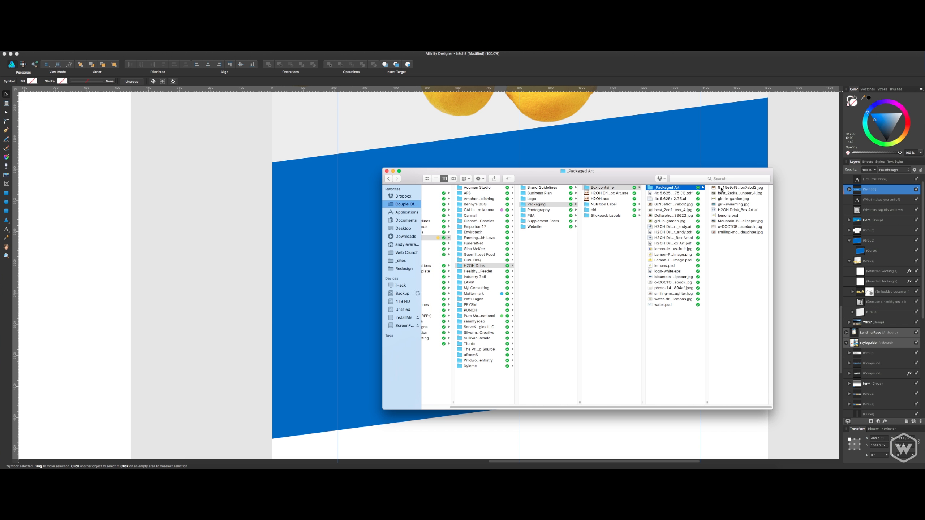
Open the Assets folder inside the Website folder and preview box art.png.
{"action": "left_click", "coordinate": [542, 227]}
{"action": "left_click", "coordinate": [615, 193]}
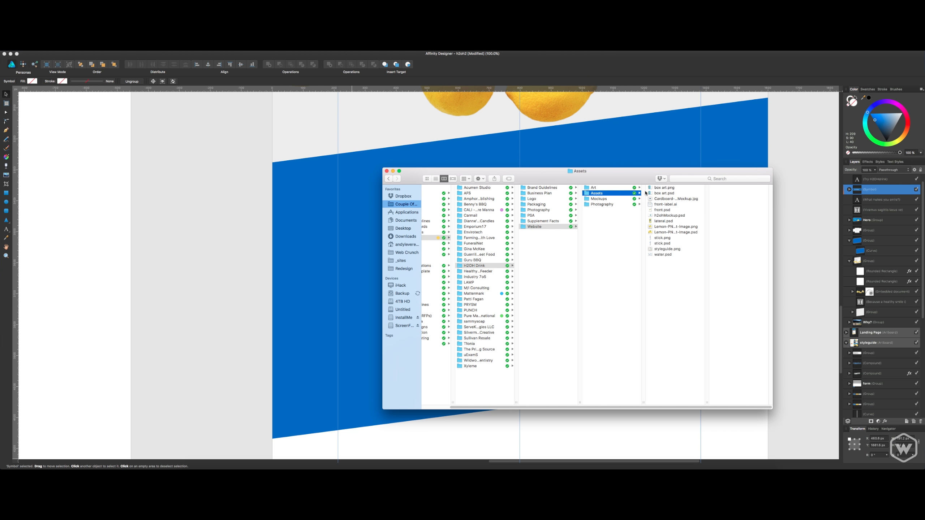
{"action": "key", "text": "Right"}
{"action": "key", "text": "space"}
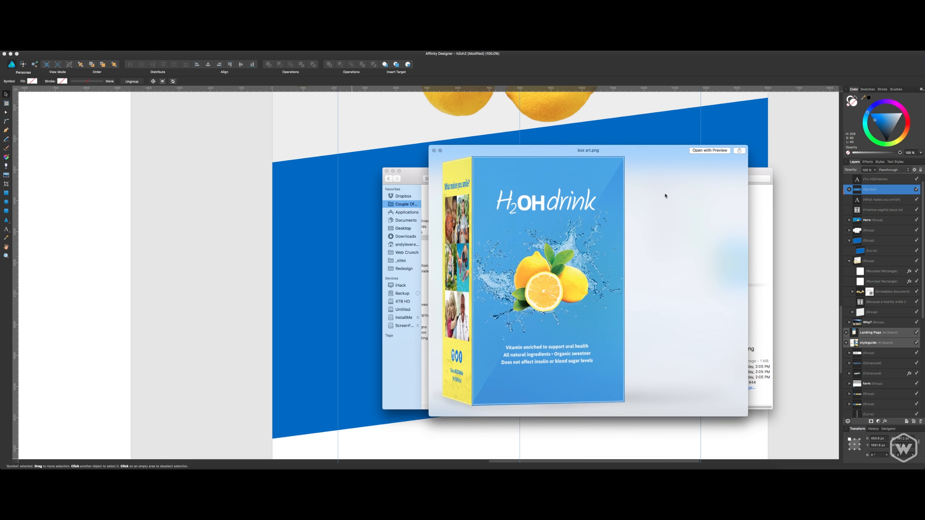
{"action": "key", "text": "space"}
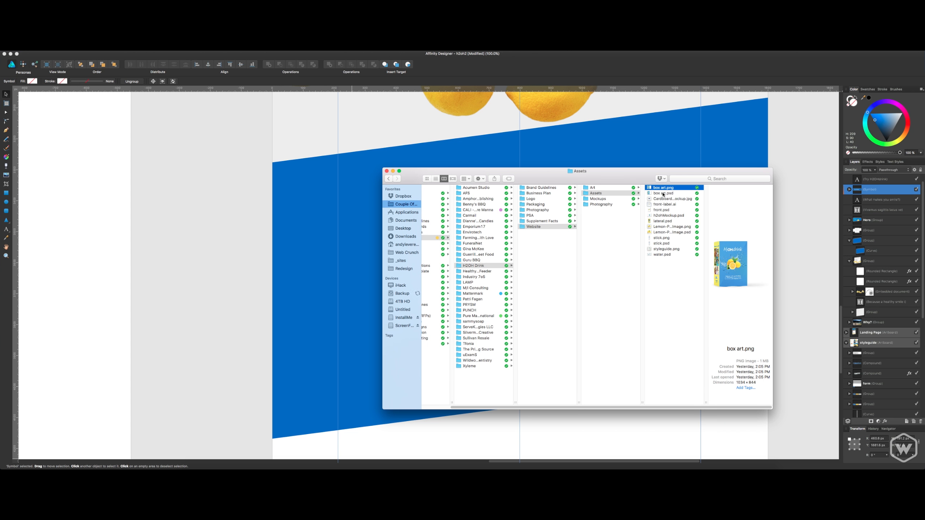
Look through the neighbouring asset files as far as front-label.ai and preview box art.png again.
{"action": "key", "text": "Down"}
{"action": "key", "text": "Up"}
{"action": "key", "text": "Down"}
{"action": "key", "text": "Down"}
{"action": "key", "text": "Down"}
{"action": "key", "text": "Down"}
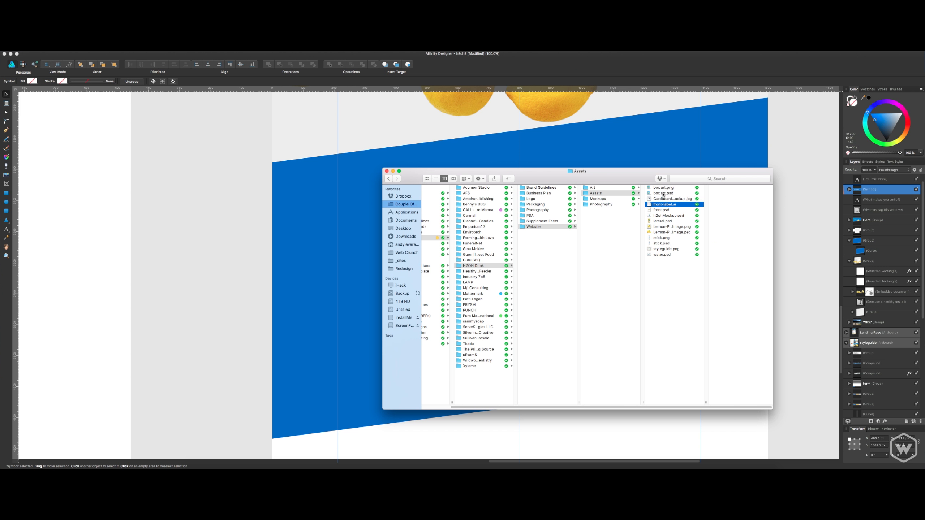
{"action": "key", "text": "Up"}
{"action": "key", "text": "Up"}
{"action": "key", "text": "Up"}
{"action": "key", "text": "Up"}
{"action": "key", "text": "space"}
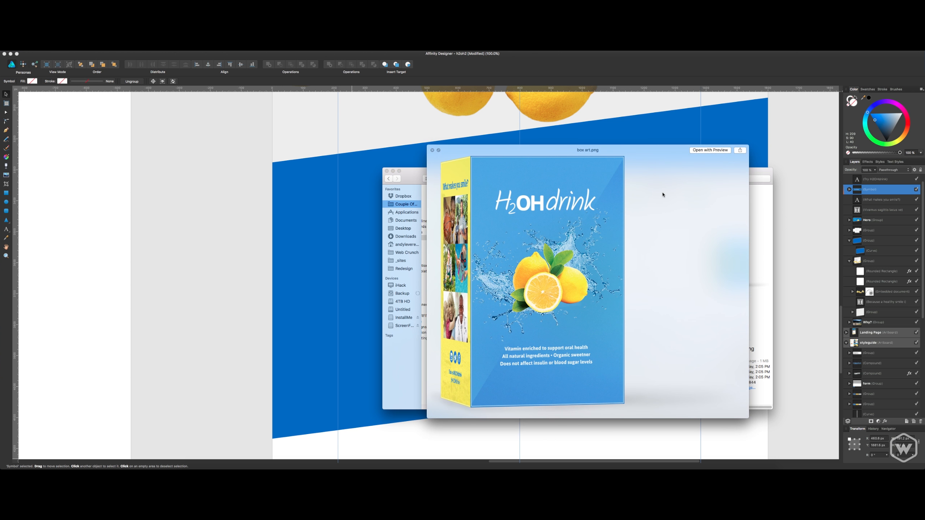
{"action": "key", "text": "space"}
Open the website's Mockups folder and preview stick.png.
{"action": "key", "text": "Down"}
{"action": "key", "text": "Down"}
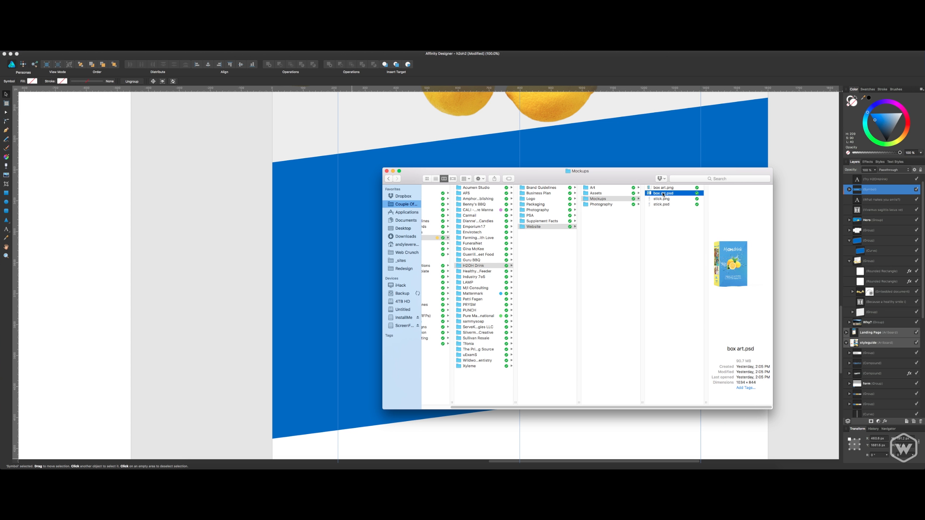
{"action": "key", "text": "space"}
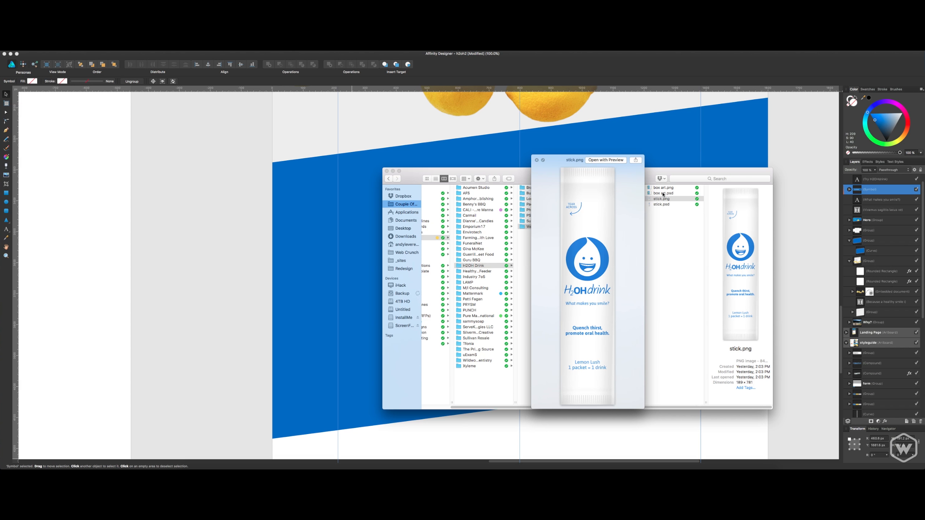
{"action": "key", "text": "space"}
Place box art.png in the blue section, scale it to roughly half size and line up the box with the left guide.
{"action": "left_click_drag", "start_coordinate": [679, 172], "coordinate": [369, 283]}
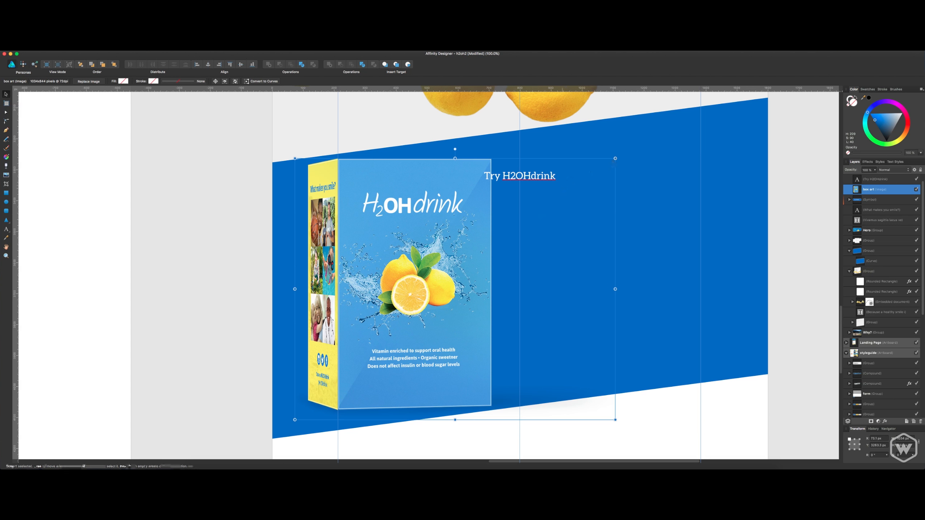
{"action": "left_click_drag", "start_coordinate": [615, 159], "coordinate": [466, 279]}
{"action": "left_click_drag", "start_coordinate": [342, 334], "coordinate": [372, 296]}
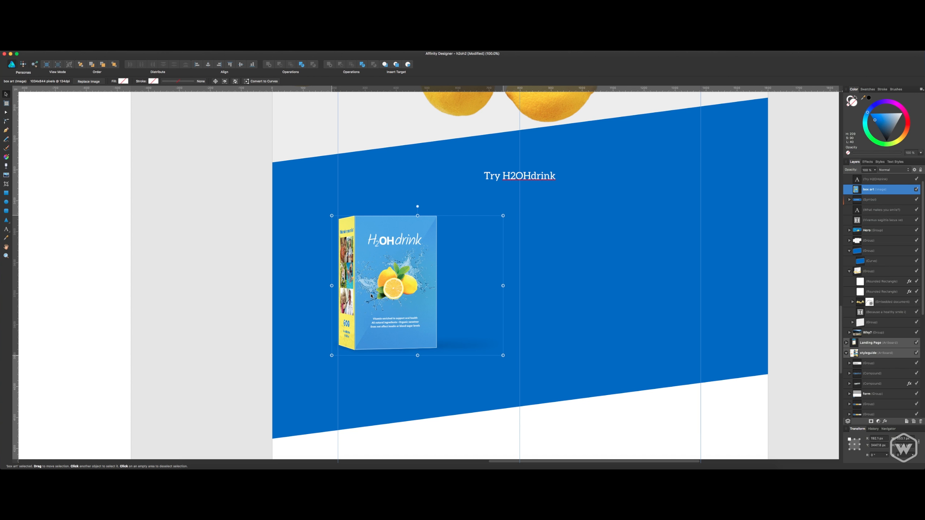
{"action": "left_click", "coordinate": [715, 208]}
Place stick.png from the Mockups folder, scale it down to about half size and position it rising from behind the box.
{"action": "key", "text": "super+Tab"}
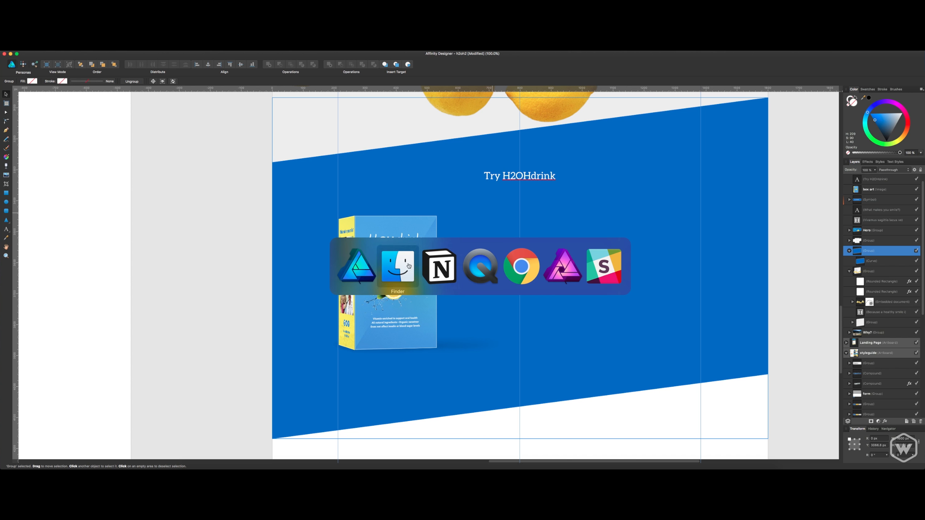
{"action": "left_click", "coordinate": [743, 191]}
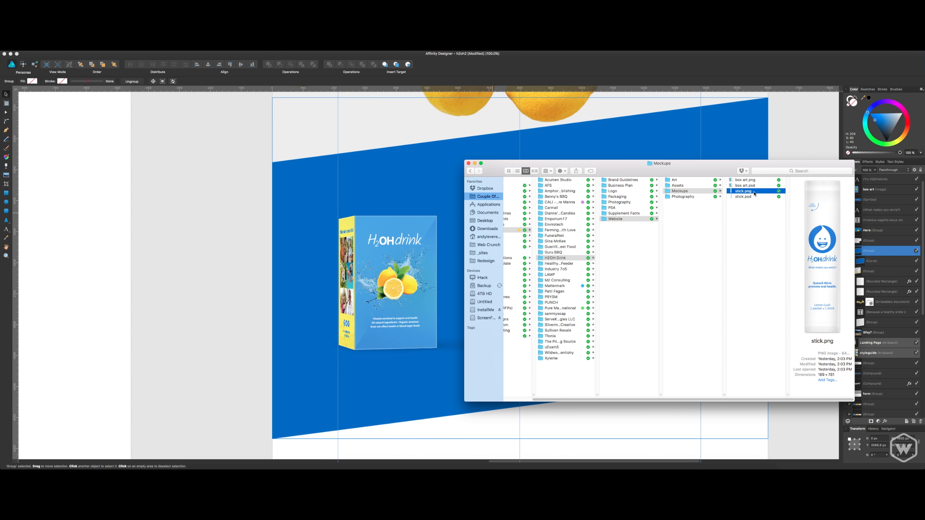
{"action": "left_click_drag", "start_coordinate": [750, 191], "coordinate": [542, 246]}
{"action": "left_click", "coordinate": [461, 201]}
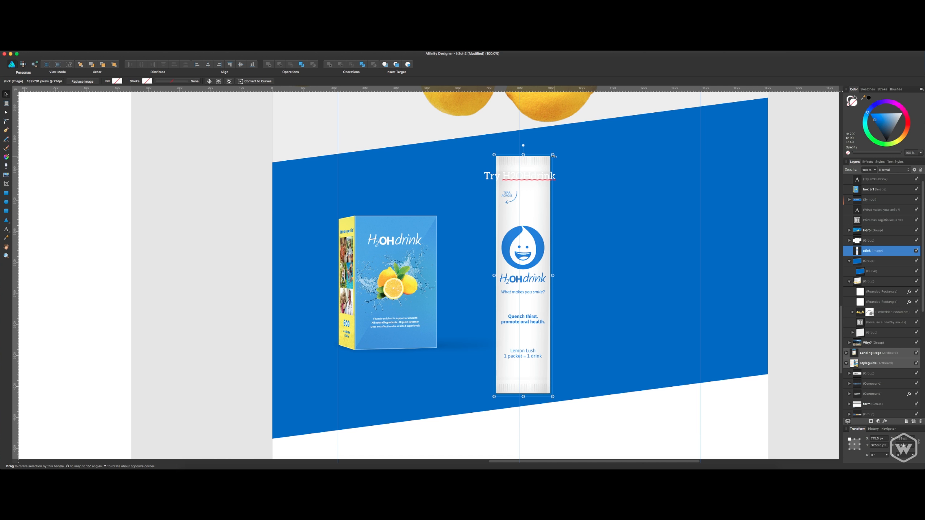
{"action": "left_click_drag", "start_coordinate": [553, 155], "coordinate": [526, 266]}
{"action": "left_click_drag", "start_coordinate": [515, 292], "coordinate": [426, 177]}
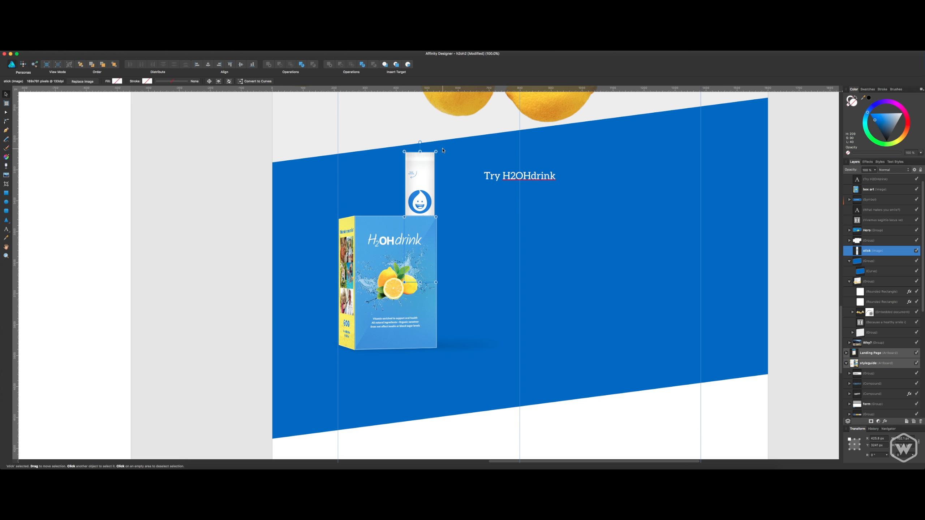
Lower the box to expose more of the stick, and tilt the stick clockwise with its lower part tucked behind the box's right side.
{"action": "left_click", "coordinate": [412, 225]}
{"action": "left_click_drag", "start_coordinate": [411, 225], "coordinate": [396, 270]}
{"action": "left_click", "coordinate": [433, 175]}
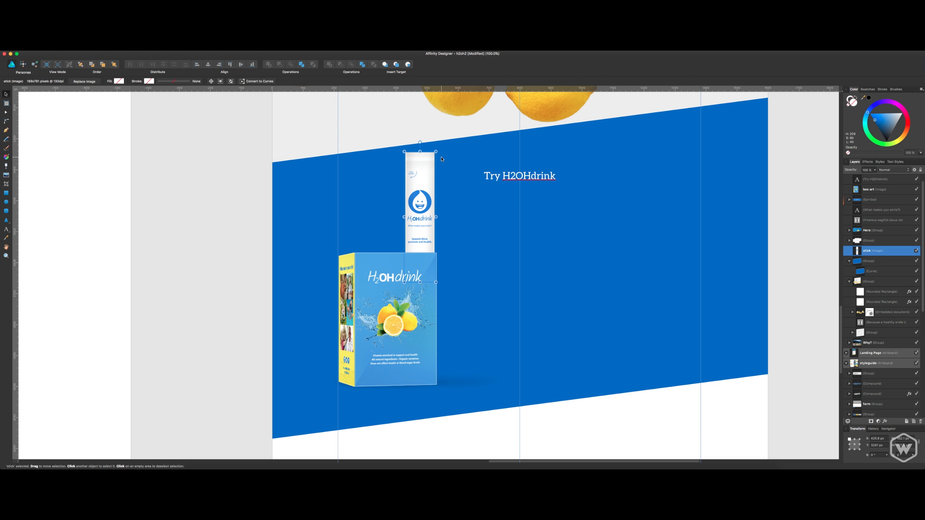
{"action": "left_click_drag", "start_coordinate": [440, 153], "coordinate": [438, 178]}
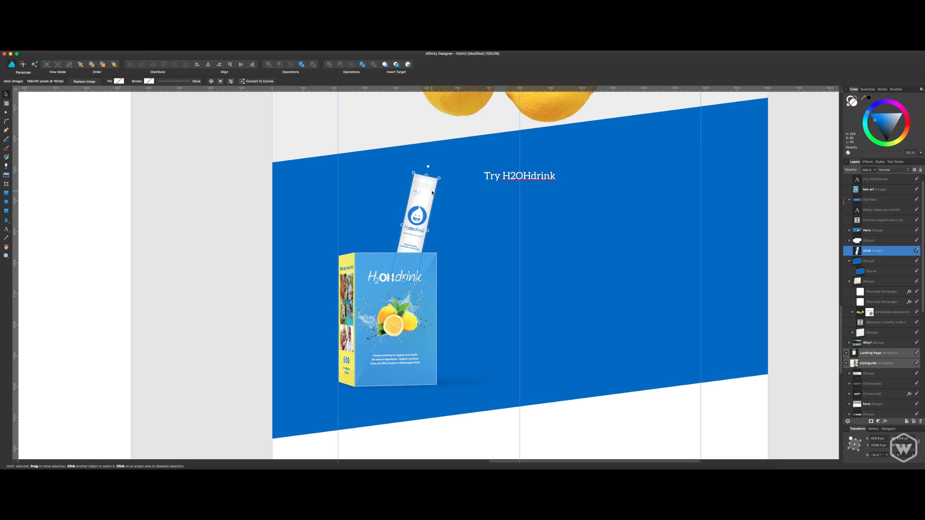
{"action": "key", "text": "super+z"}
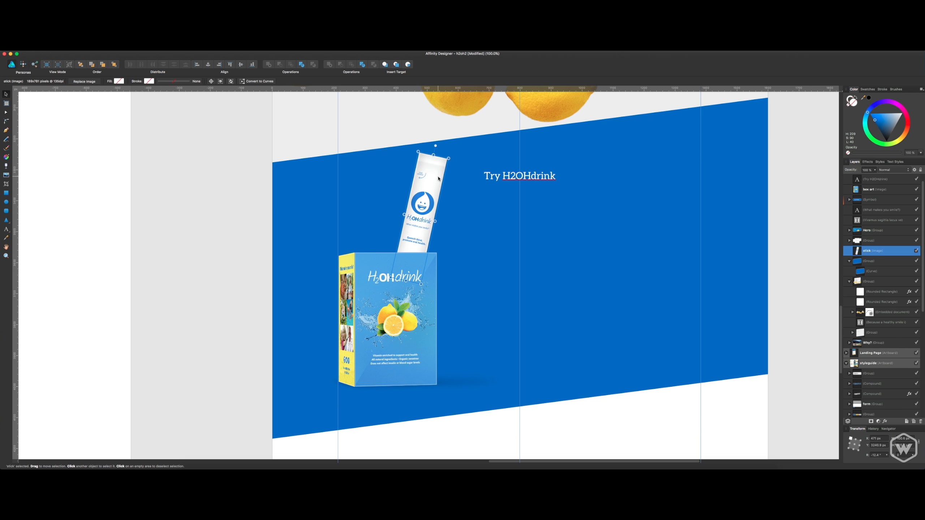
{"action": "left_click_drag", "start_coordinate": [439, 179], "coordinate": [441, 206]}
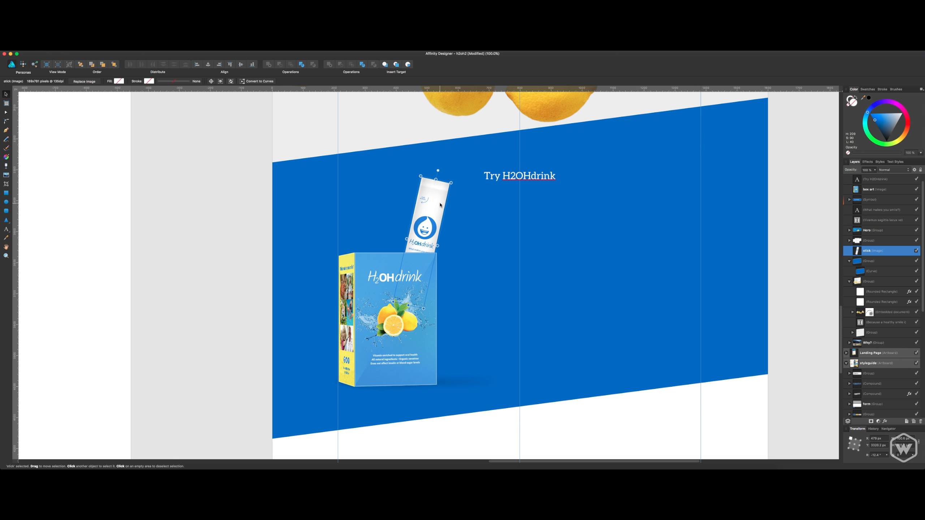
Duplicate the tilted stick twice and place one copy at the box's left side, leaning slightly left.
{"action": "key", "text": "super+j"}
{"action": "key", "text": "super+j"}
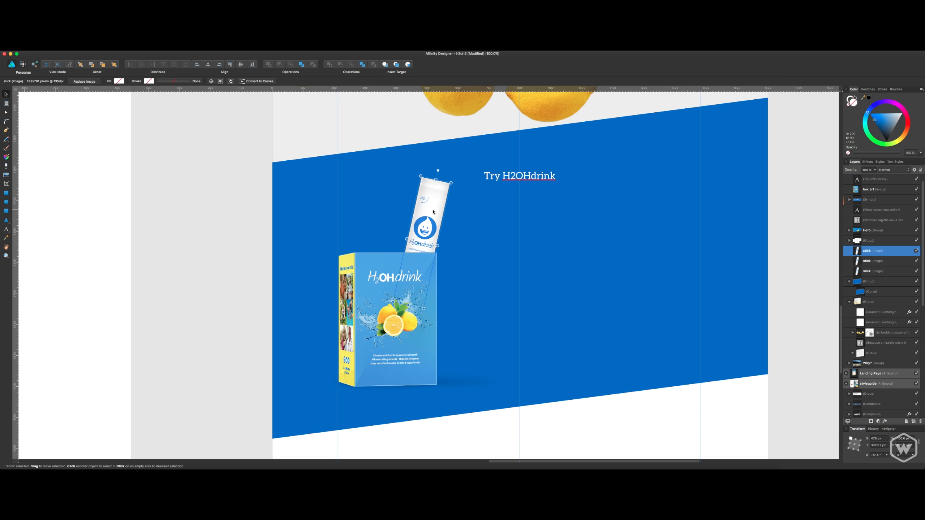
{"action": "left_click_drag", "start_coordinate": [433, 212], "coordinate": [390, 212]}
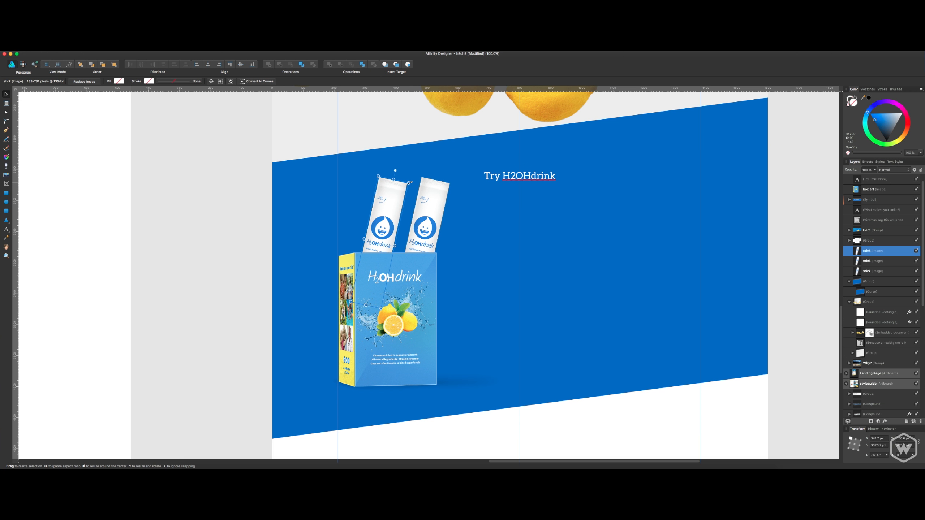
{"action": "left_click_drag", "start_coordinate": [409, 182], "coordinate": [362, 204]}
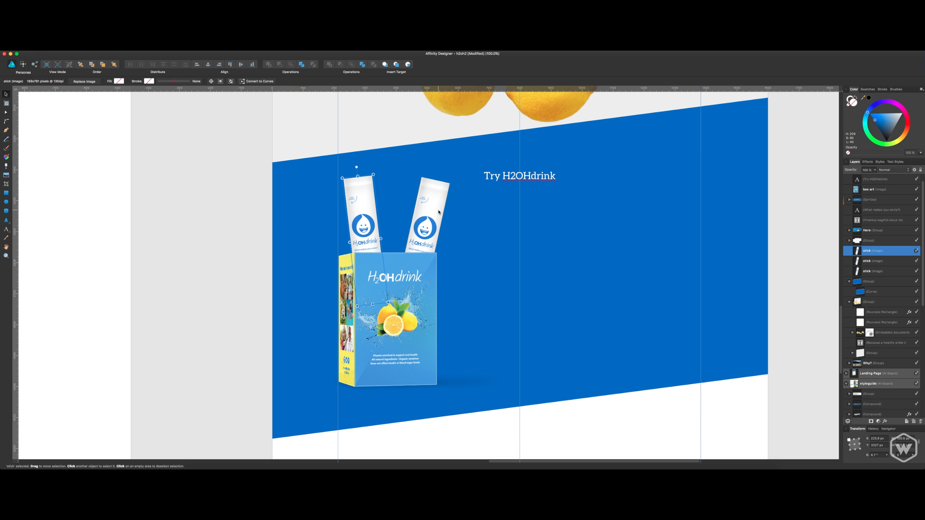
Duplicate the right-hand stick again and set the copy upright, slightly higher and partly behind the left stick.
{"action": "left_click", "coordinate": [895, 262]}
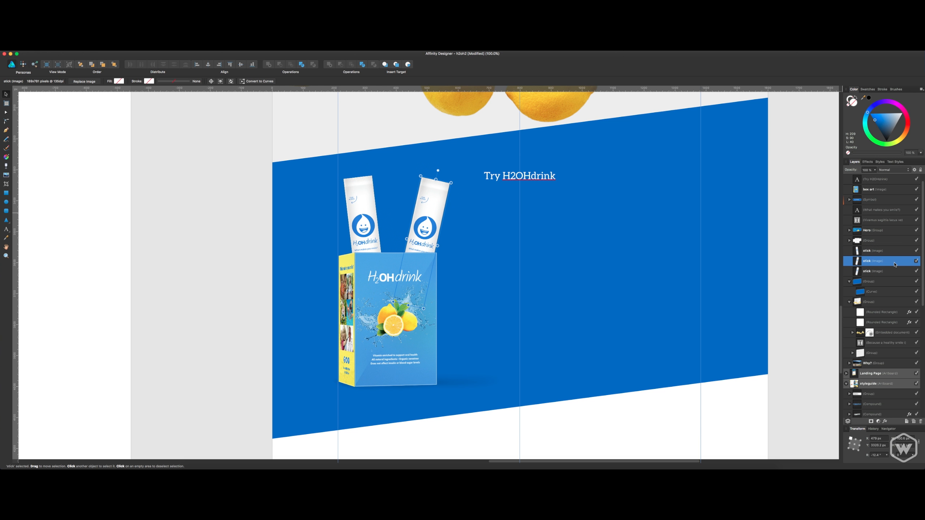
{"action": "key", "text": "super+j"}
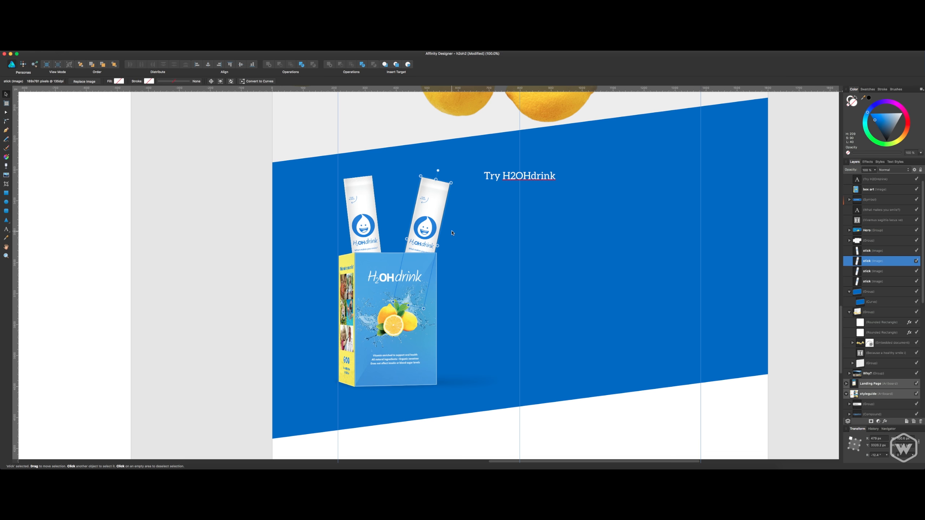
{"action": "left_click_drag", "start_coordinate": [431, 221], "coordinate": [400, 221]}
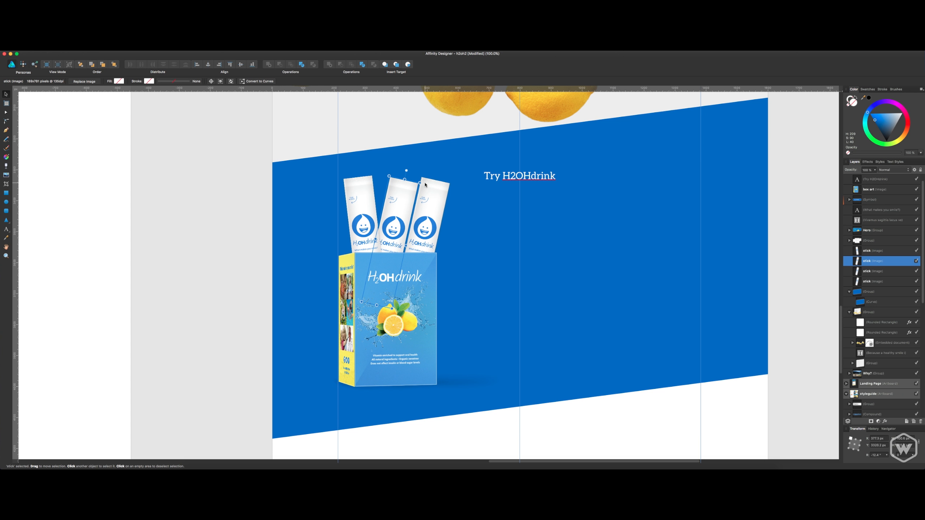
{"action": "left_click_drag", "start_coordinate": [421, 180], "coordinate": [408, 172]}
{"action": "left_click_drag", "start_coordinate": [393, 203], "coordinate": [387, 194]}
Straighten one of the overlapping right-hand sticks beside the upright one, and shift the remaining tilted stick inward to complete the fan.
{"action": "left_click", "coordinate": [428, 208]}
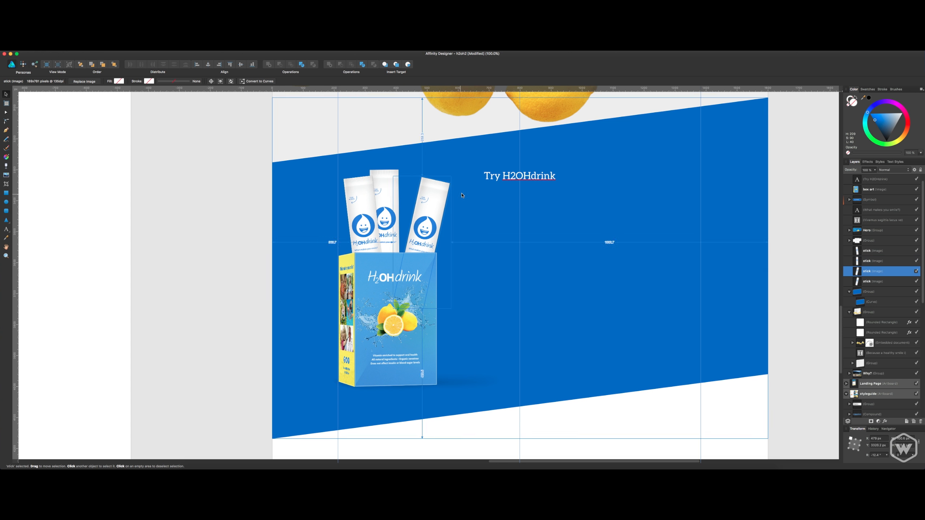
{"action": "left_click_drag", "start_coordinate": [453, 183], "coordinate": [454, 170]}
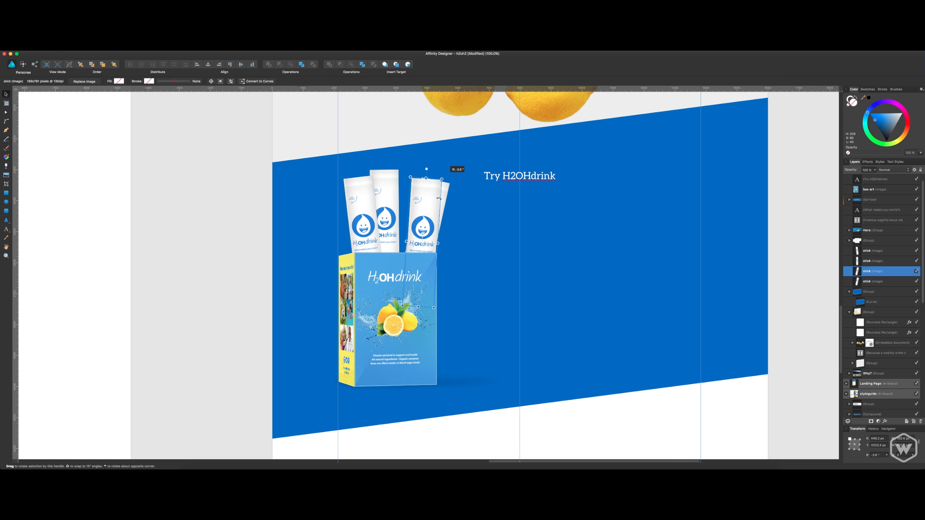
{"action": "left_click_drag", "start_coordinate": [435, 209], "coordinate": [405, 204]}
{"action": "left_click", "coordinate": [429, 207]}
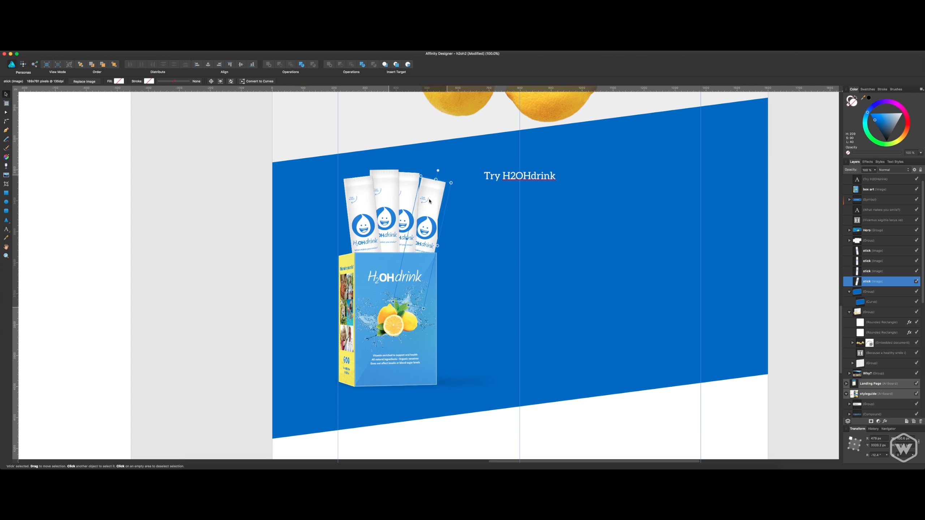
Shift the leftmost stick inward to tighten the fan, and group all four sticks.
{"action": "left_click", "coordinate": [373, 210]}
{"action": "left_click_drag", "start_coordinate": [372, 211], "coordinate": [382, 204]}
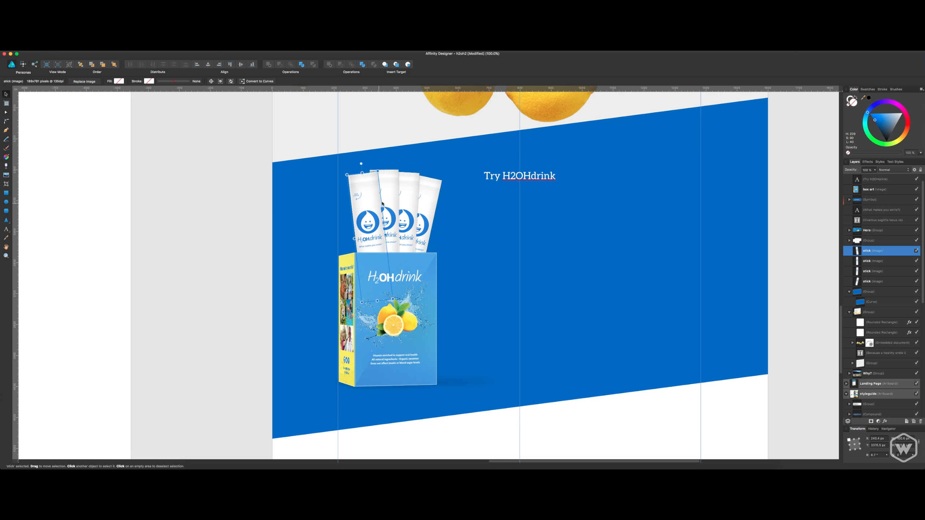
{"action": "left_click", "coordinate": [384, 203], "text": "shift"}
{"action": "left_click", "coordinate": [408, 198], "text": "shift"}
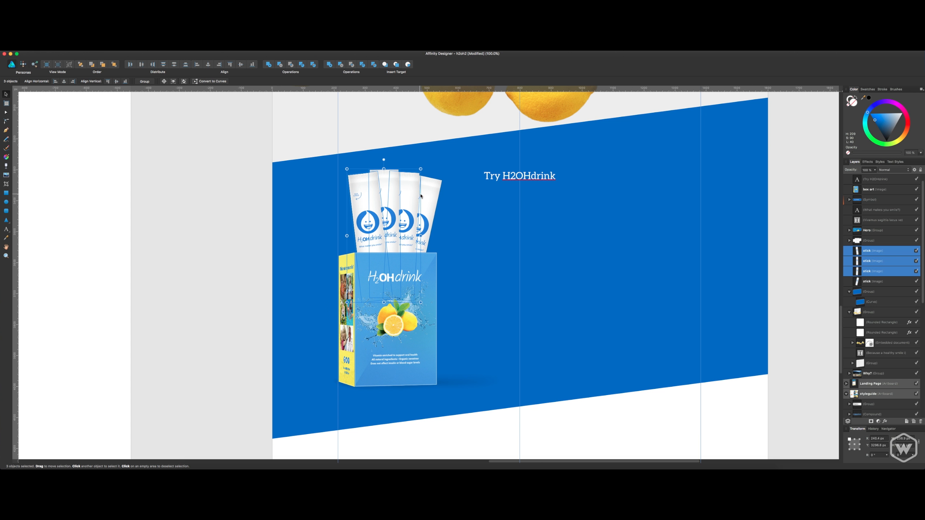
{"action": "left_click", "coordinate": [421, 197], "text": "shift"}
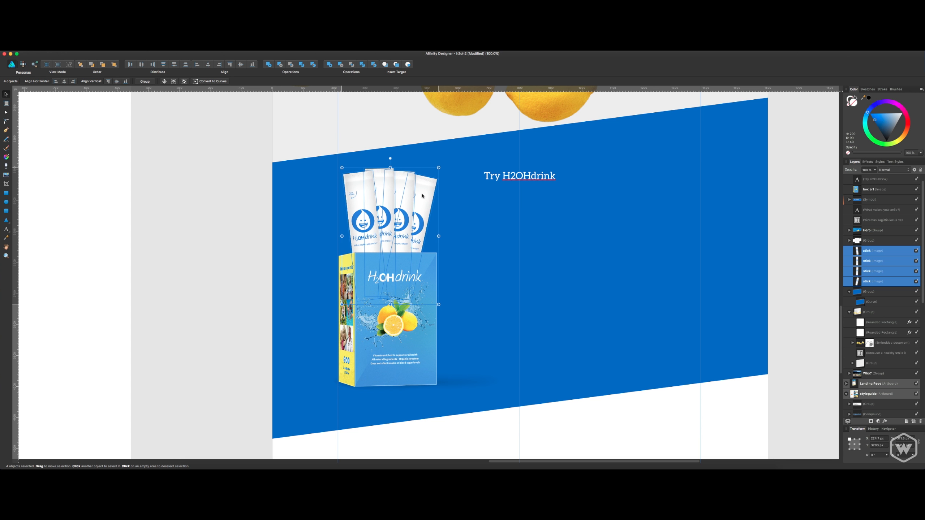
{"action": "left_click_drag", "start_coordinate": [422, 196], "coordinate": [425, 196]}
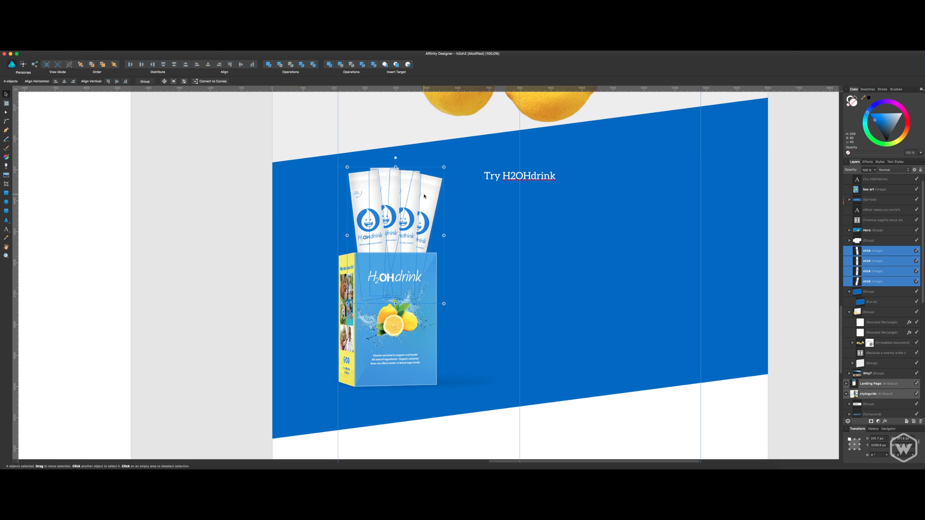
{"action": "key", "text": "super+g"}
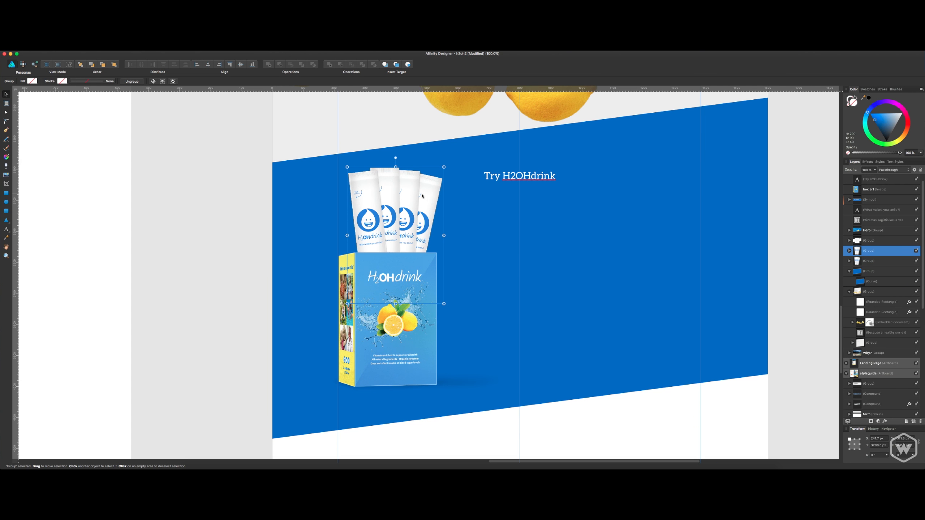
Place a duplicate of the stick group behind the original, offset left and tilted slightly counterclockwise, to widen the fan.
{"action": "left_click_drag", "start_coordinate": [408, 194], "coordinate": [400, 193]}
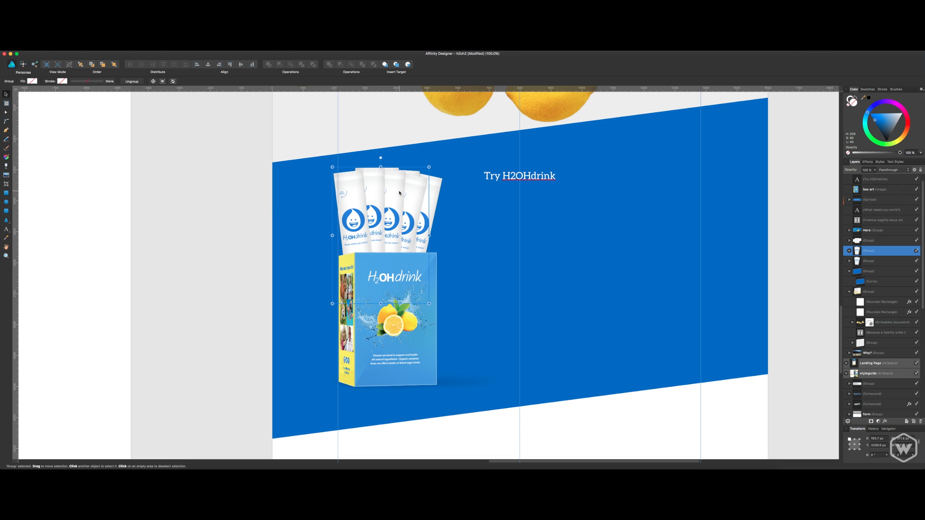
{"action": "key", "text": "Left"}
{"action": "key", "text": "Left"}
{"action": "key", "text": "Left"}
{"action": "key", "text": "Left"}
{"action": "key", "text": "Left"}
{"action": "key", "text": "Left"}
{"action": "key", "text": "Left"}
{"action": "key", "text": "Left"}
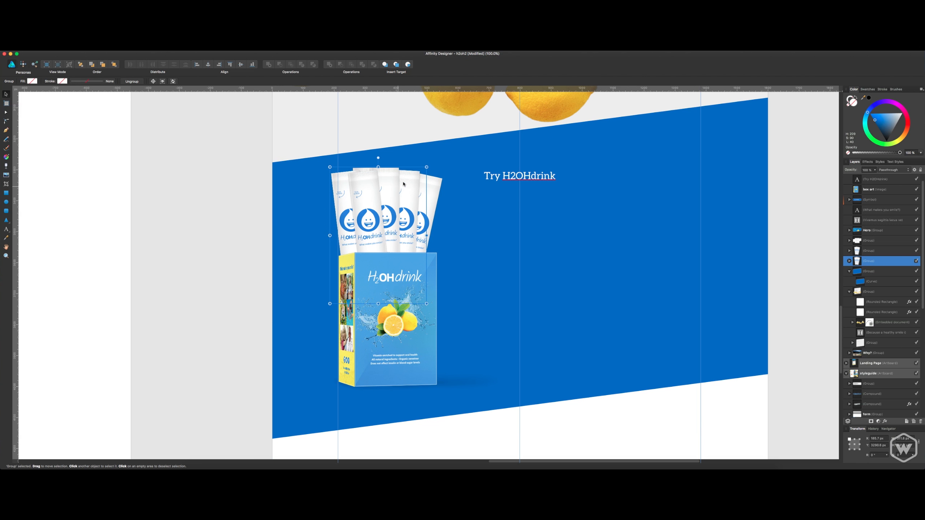
{"action": "left_click_drag", "start_coordinate": [429, 167], "coordinate": [433, 144]}
{"action": "key", "text": "super+z"}
{"action": "key", "text": "super+z"}
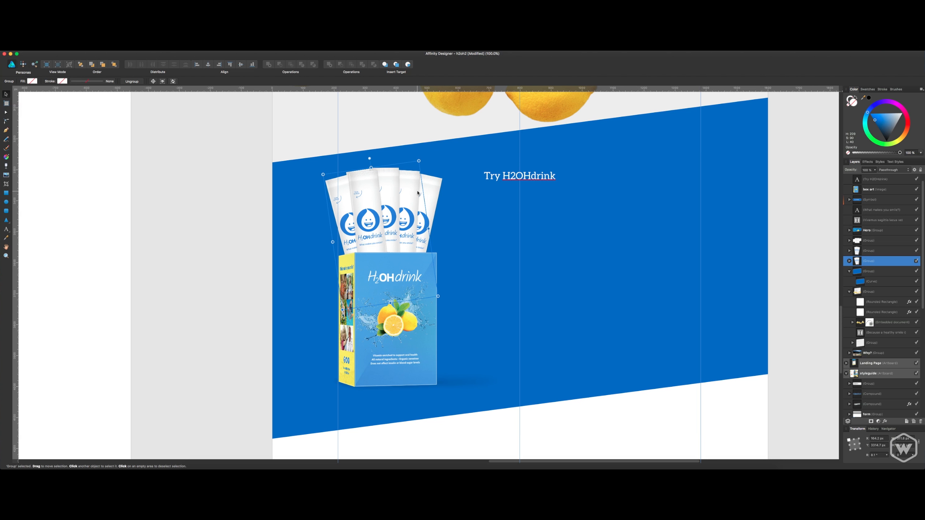
Scale down the box and both stick groups together, and move them up and right within the blue section.
{"action": "left_click", "coordinate": [867, 252], "text": "shift"}
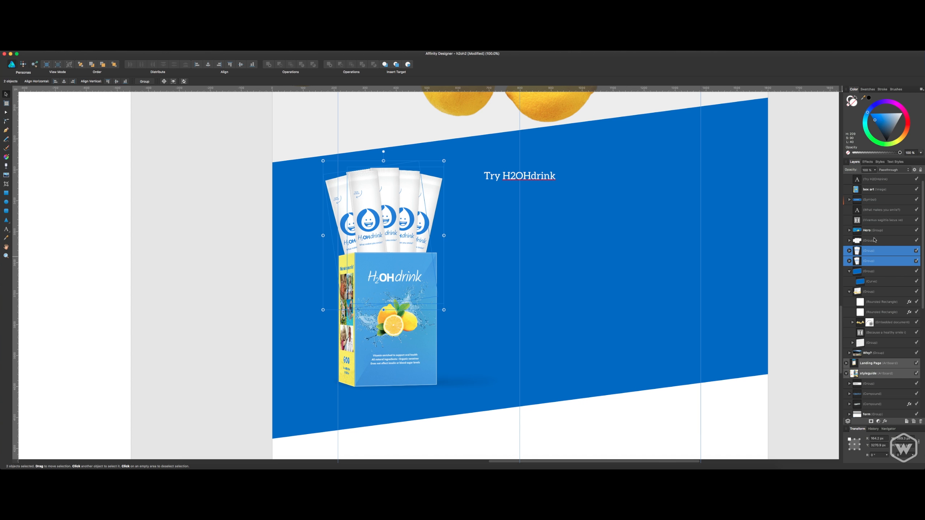
{"action": "left_click", "coordinate": [871, 189], "text": "super"}
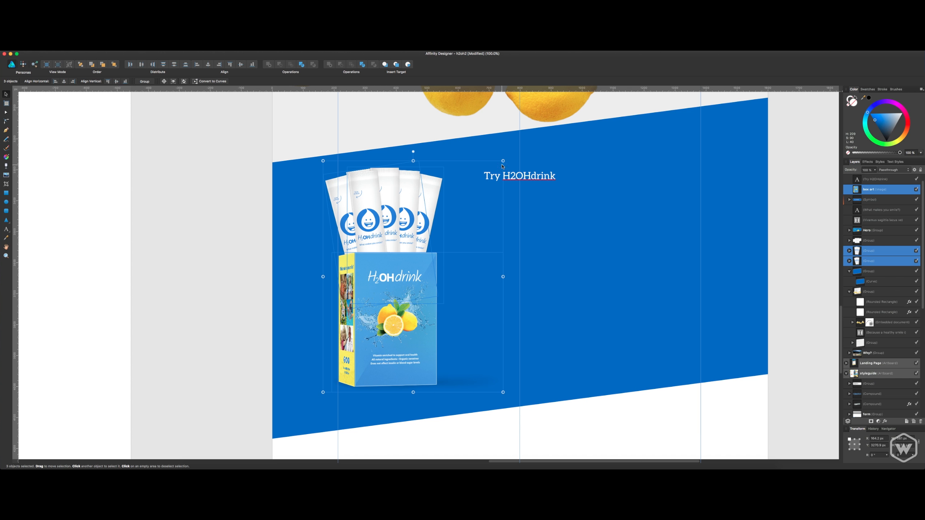
{"action": "left_click_drag", "start_coordinate": [501, 165], "coordinate": [440, 228]}
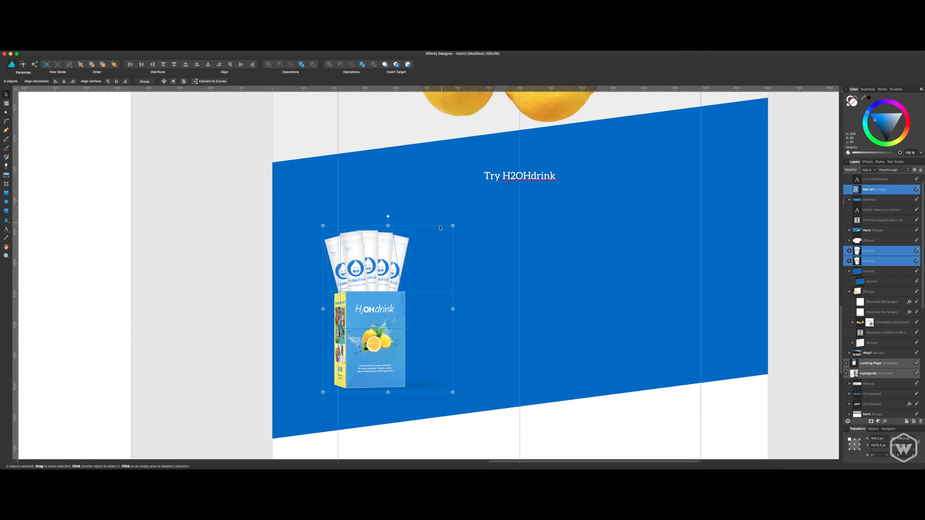
{"action": "left_click_drag", "start_coordinate": [388, 319], "coordinate": [460, 291]}
{"action": "left_click", "coordinate": [611, 275]}
{"action": "scroll", "coordinate": [617, 244], "scroll_direction": "right", "scroll_amount": 2}
Duplicate the box, and place a slightly larger copy in front, overlapping the original's right side.
{"action": "left_click", "coordinate": [420, 287]}
{"action": "key", "text": "super+j"}
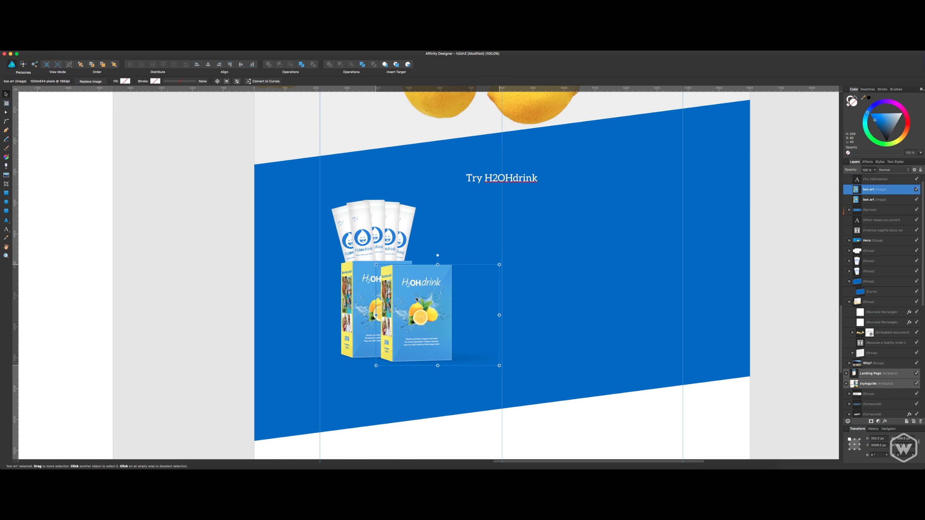
{"action": "left_click_drag", "start_coordinate": [500, 265], "coordinate": [522, 251]}
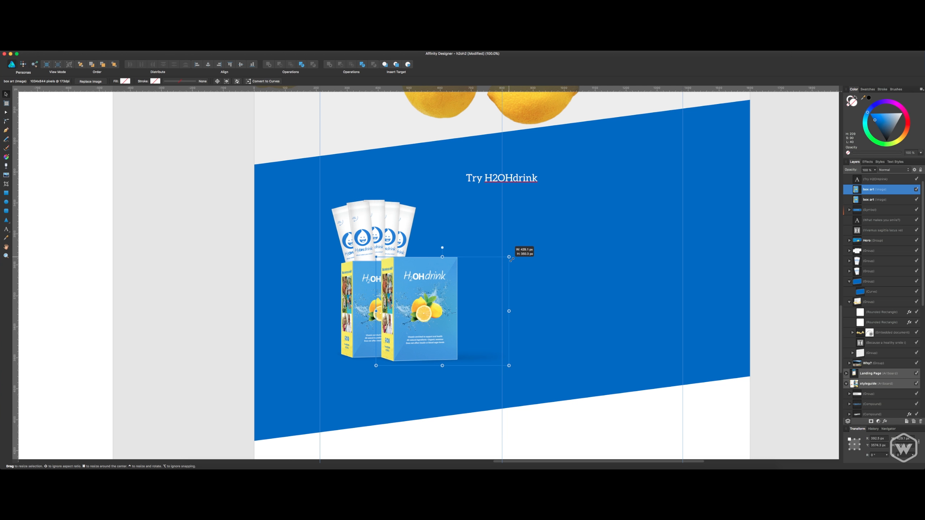
{"action": "left_click_drag", "start_coordinate": [429, 286], "coordinate": [437, 286]}
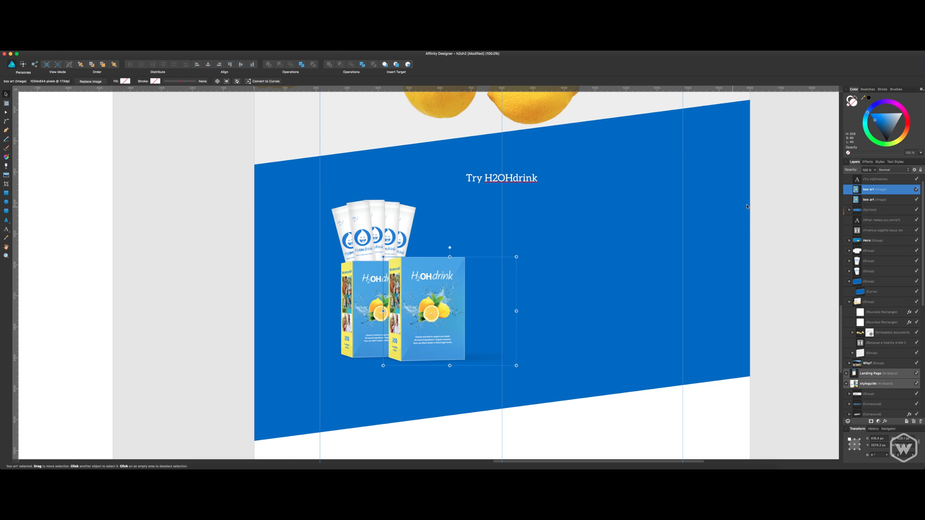
Duplicate both stick groups, move the copies above the second box, and layer them behind it but over the first box.
{"action": "left_click", "coordinate": [876, 261]}
{"action": "left_click", "coordinate": [872, 272], "text": "shift"}
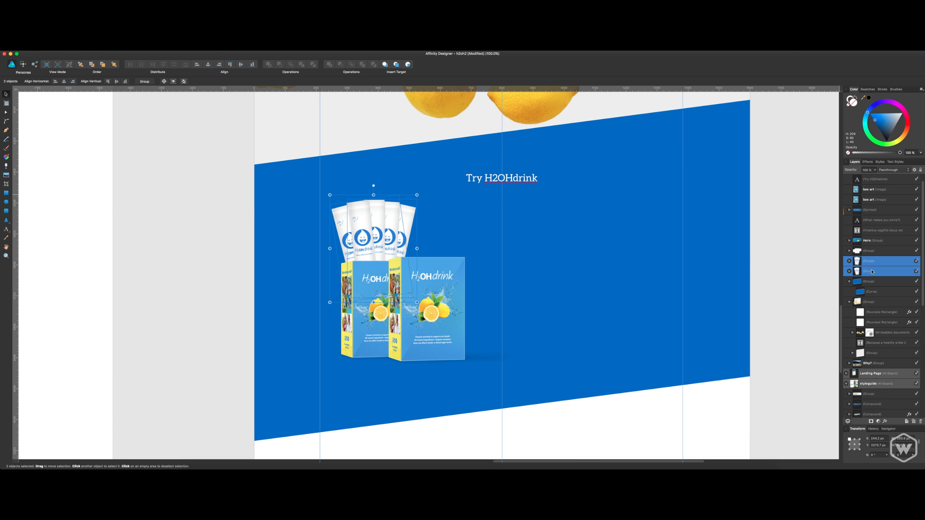
{"action": "key", "text": "super+j"}
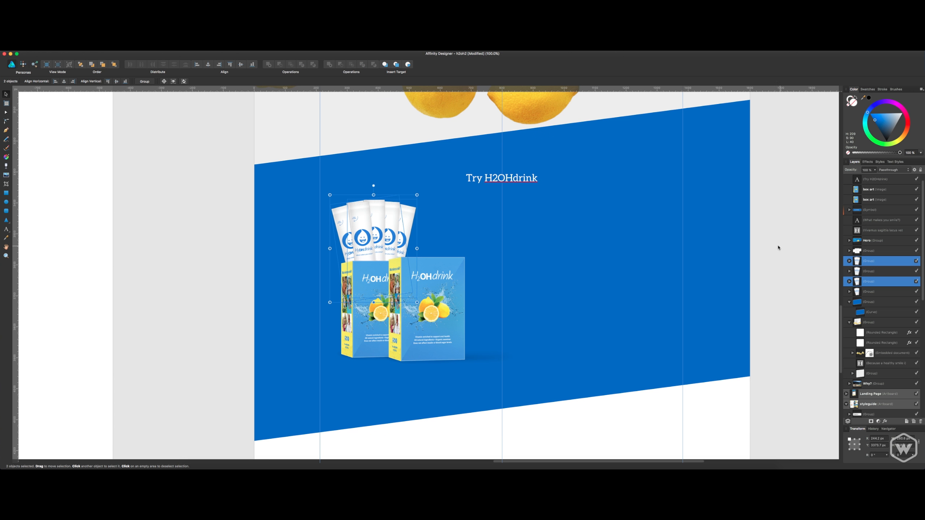
{"action": "left_click_drag", "start_coordinate": [376, 230], "coordinate": [426, 230]}
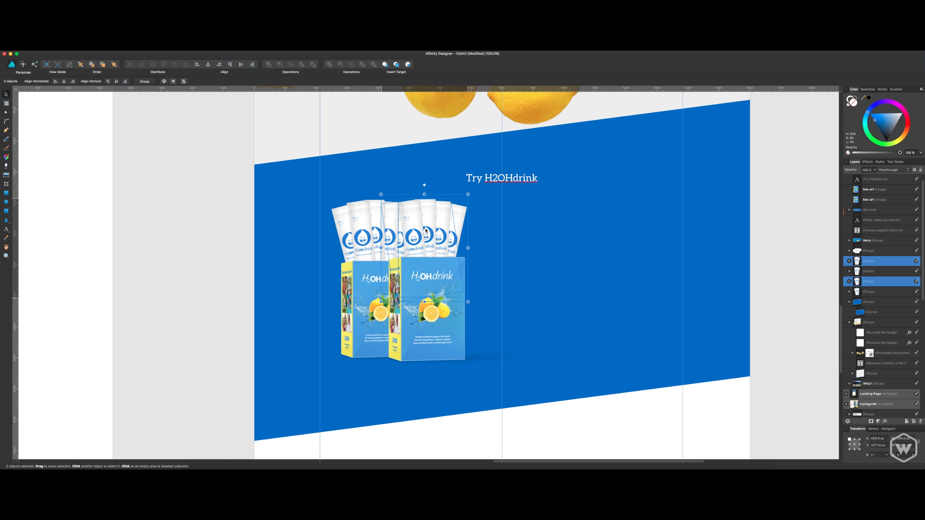
{"action": "key", "text": "shift+super+bracketright"}
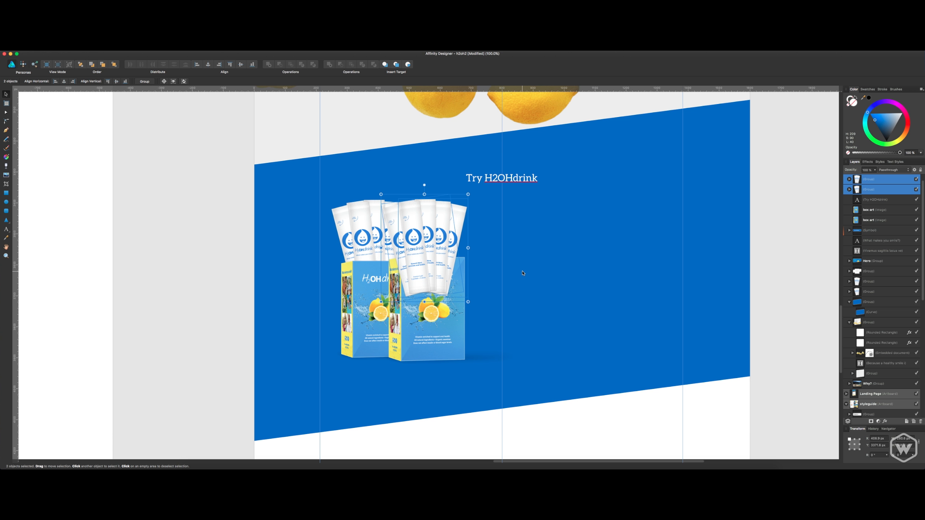
{"action": "key", "text": "super+bracketleft"}
{"action": "key", "text": "super+bracketleft"}
{"action": "scroll", "coordinate": [523, 274], "scroll_direction": "up", "scroll_amount": 1}
{"action": "left_click", "coordinate": [451, 284]}
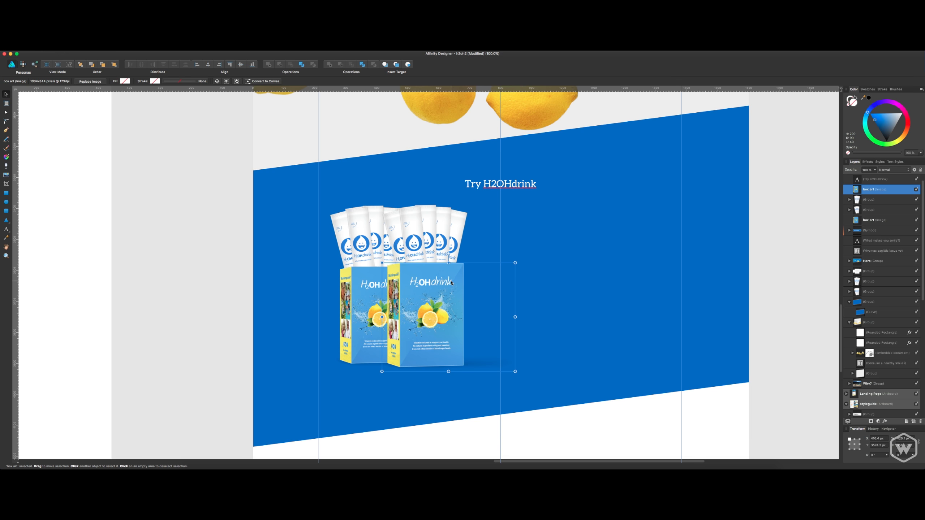
{"action": "mouse_move", "coordinate": [451, 283]}
{"action": "left_mouse_down"}
{"action": "mouse_move", "coordinate": [521, 284]}
{"action": "mouse_move", "coordinate": [426, 280]}
{"action": "mouse_move", "coordinate": [451, 284]}
{"action": "left_mouse_up"}
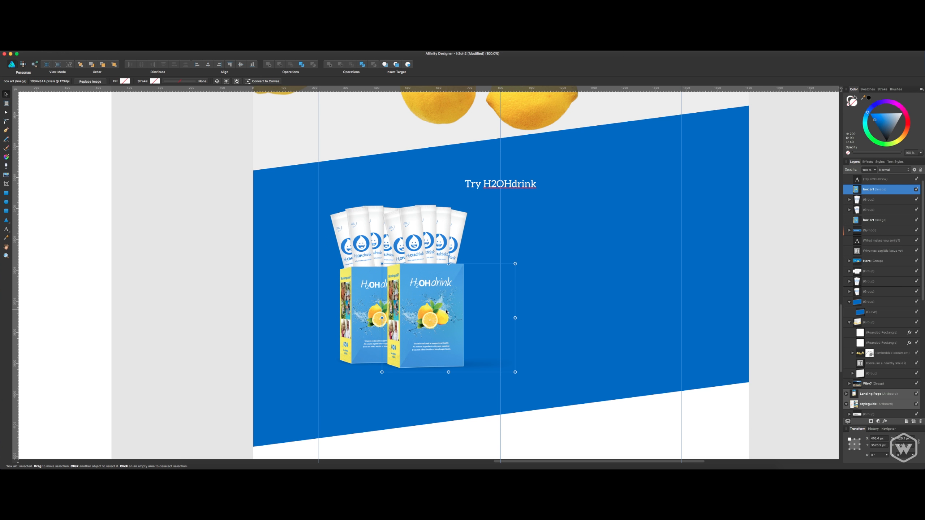
Delete the second box and its two stick groups.
{"action": "key", "text": "Delete"}
{"action": "left_click", "coordinate": [421, 255]}
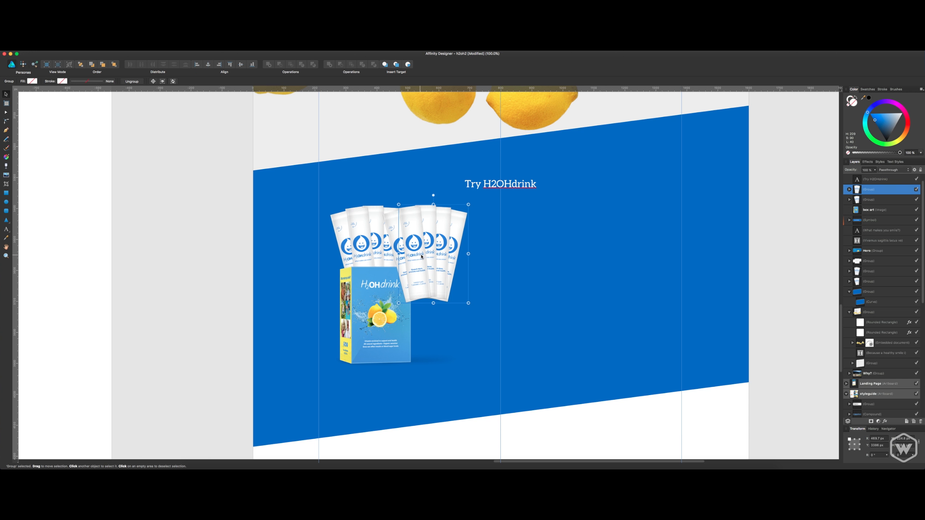
{"action": "key", "text": "Delete"}
{"action": "left_click", "coordinate": [420, 258]}
{"action": "key", "text": "Delete"}
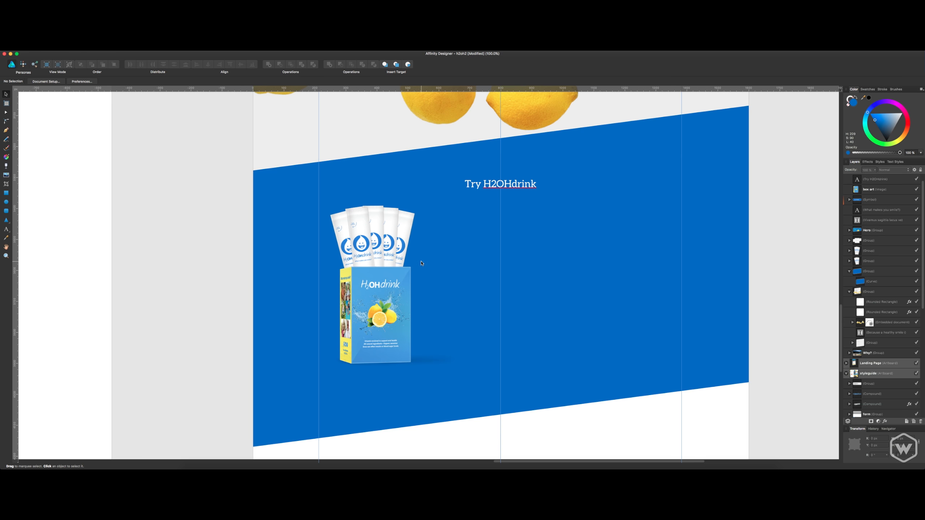
Scale the remaining box down slightly from its lower-right corner.
{"action": "left_click", "coordinate": [388, 250]}
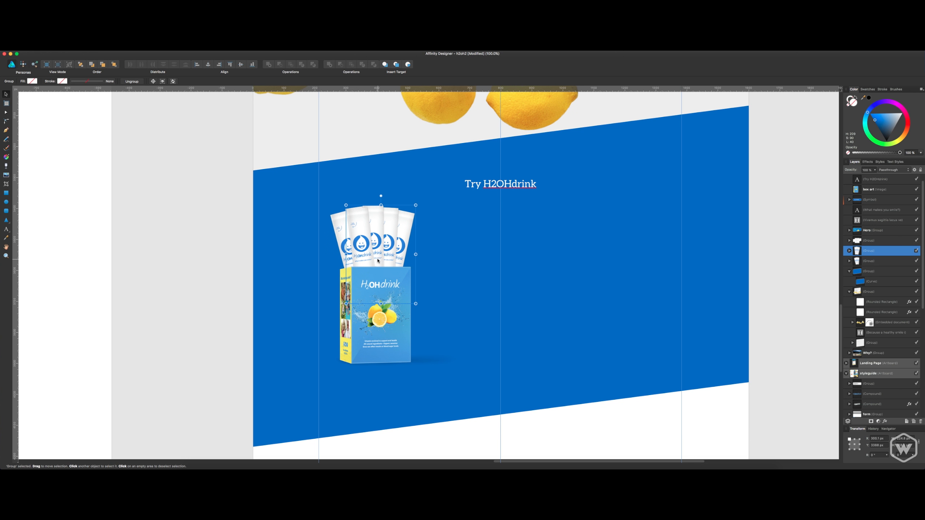
{"action": "left_click", "coordinate": [390, 319]}
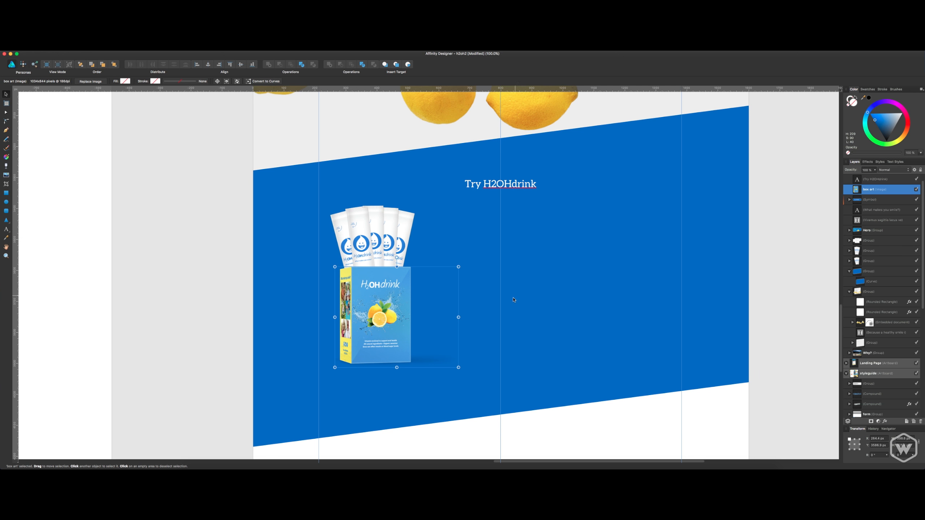
{"action": "left_click_drag", "start_coordinate": [459, 367], "coordinate": [454, 364]}
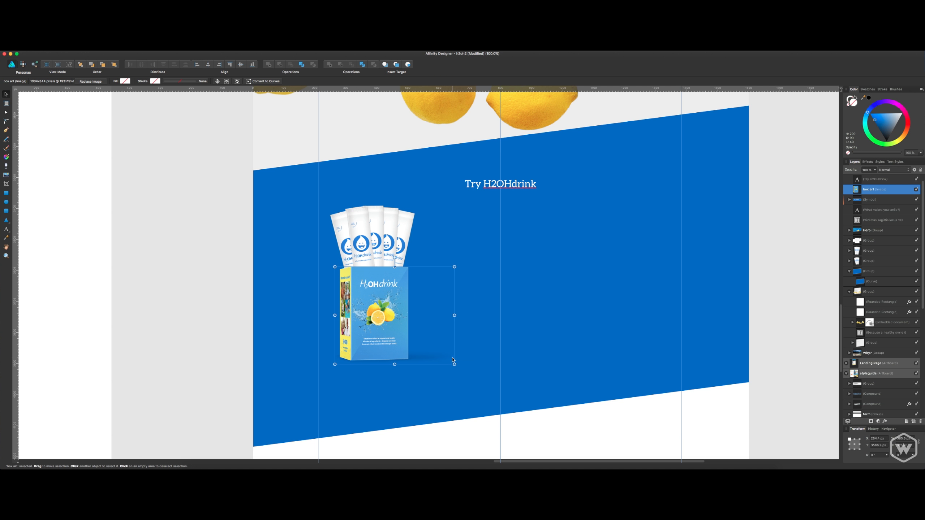
Delete both remaining stick groups, leaving the box on its own.
{"action": "left_click", "coordinate": [388, 255]}
{"action": "key", "text": "Delete"}
{"action": "left_click", "coordinate": [401, 248]}
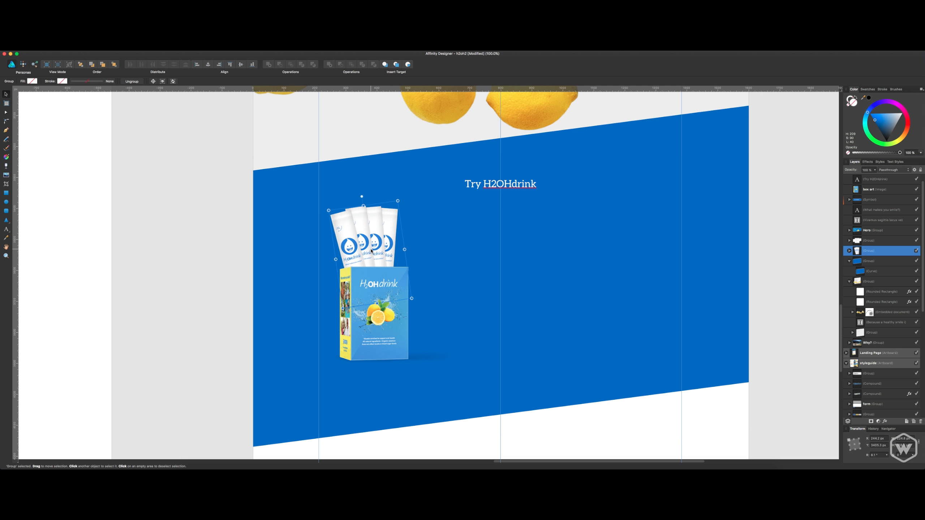
{"action": "key", "text": "Delete"}
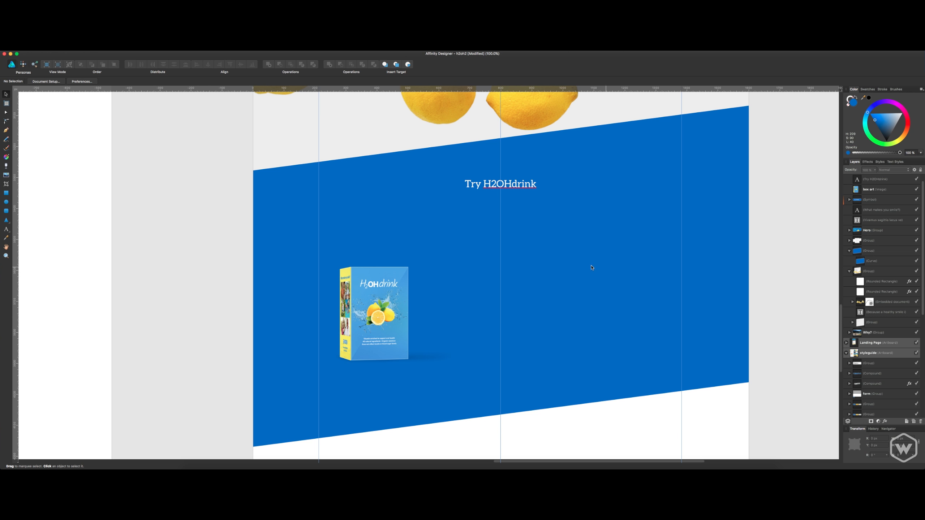
Switch to Finder, place stick.png from the Mockups folder into the blue section, and scale it down.
{"action": "key", "text": "super+Tab"}
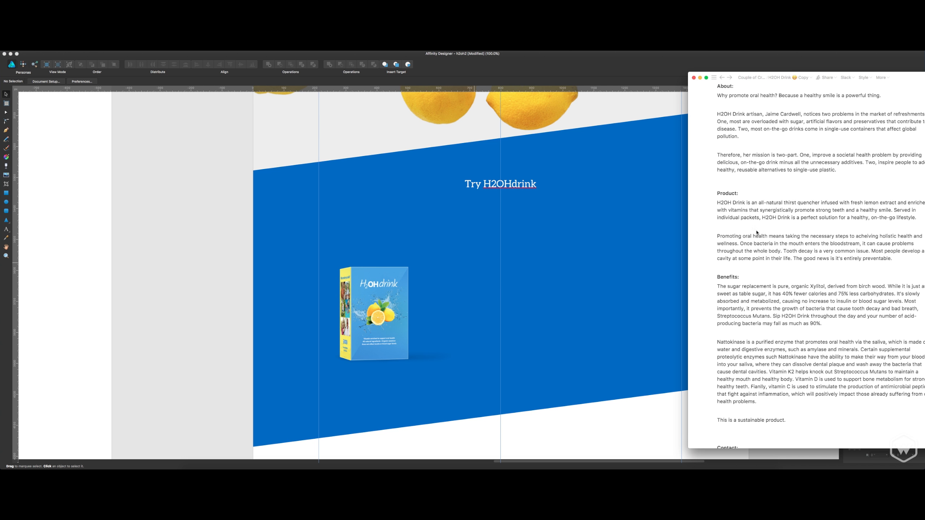
{"action": "key", "text": "super+Tab"}
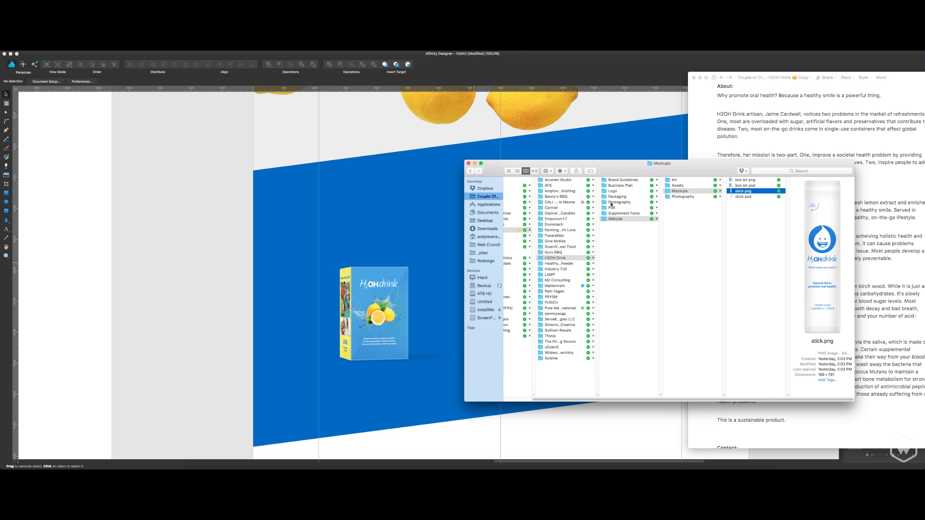
{"action": "left_click_drag", "start_coordinate": [766, 191], "coordinate": [401, 245]}
{"action": "left_click", "coordinate": [399, 220]}
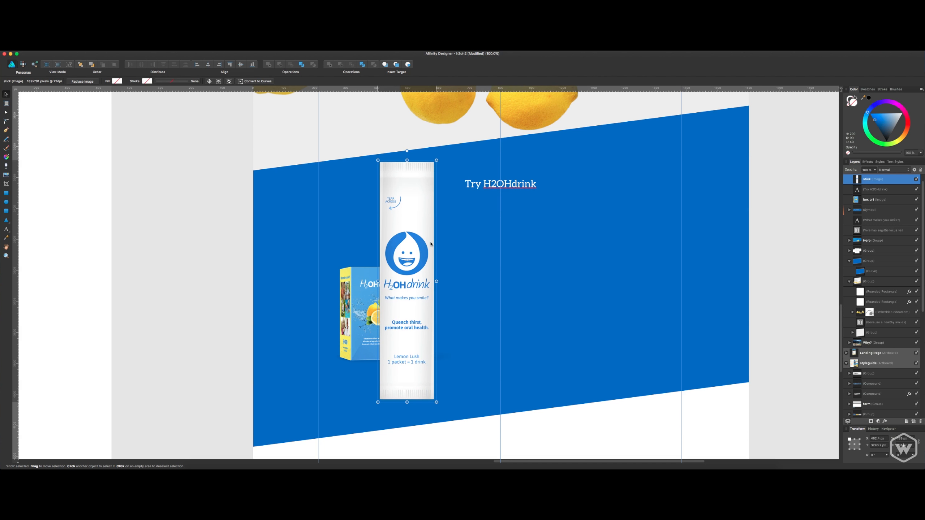
{"action": "left_click_drag", "start_coordinate": [437, 165], "coordinate": [419, 230]}
Hide the box image, and move the stick left into the space it occupied.
{"action": "left_click", "coordinate": [372, 287]}
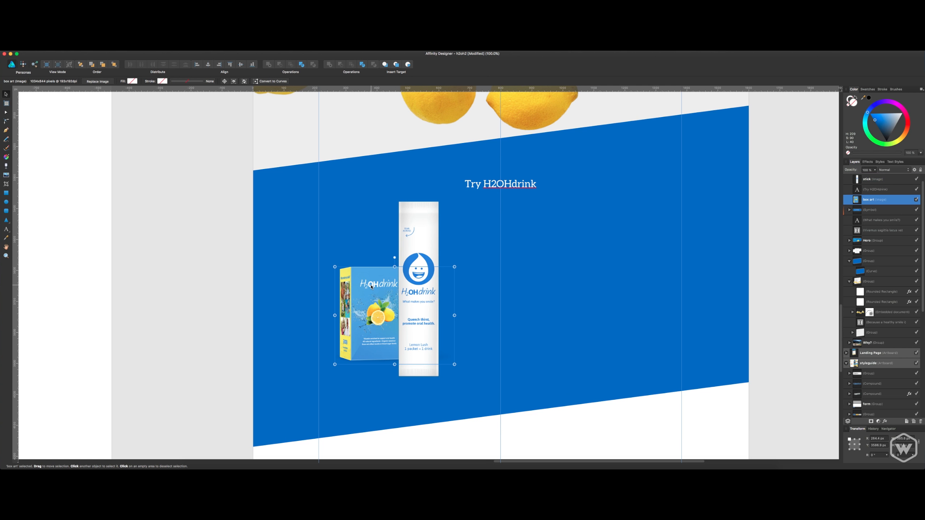
{"action": "left_click", "coordinate": [916, 200]}
{"action": "left_click_drag", "start_coordinate": [422, 225], "coordinate": [395, 226]}
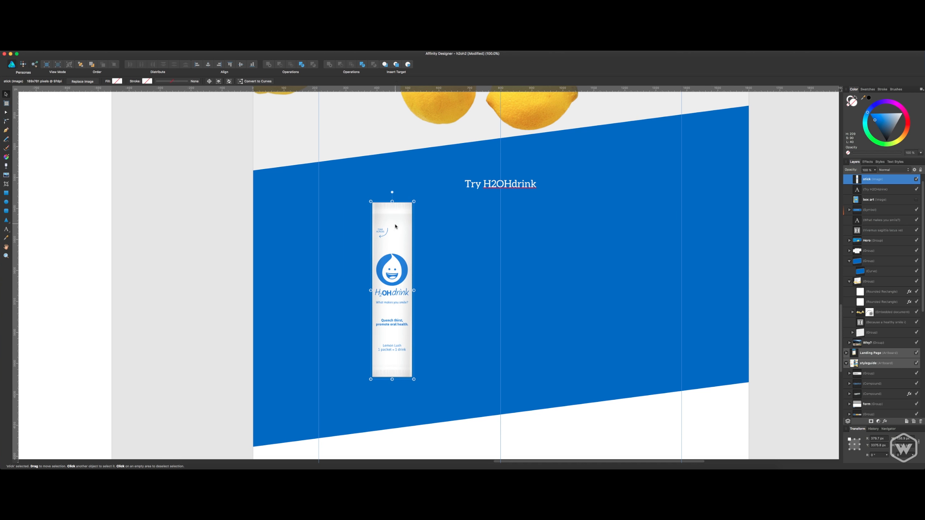
Enlarge the stick and lower it so that its end overlaps the blue section's bottom edge.
{"action": "left_click_drag", "start_coordinate": [414, 379], "coordinate": [456, 427]}
{"action": "left_click_drag", "start_coordinate": [395, 286], "coordinate": [396, 270]}
{"action": "left_click_drag", "start_coordinate": [429, 187], "coordinate": [423, 211]}
{"action": "left_click_drag", "start_coordinate": [398, 256], "coordinate": [397, 267]}
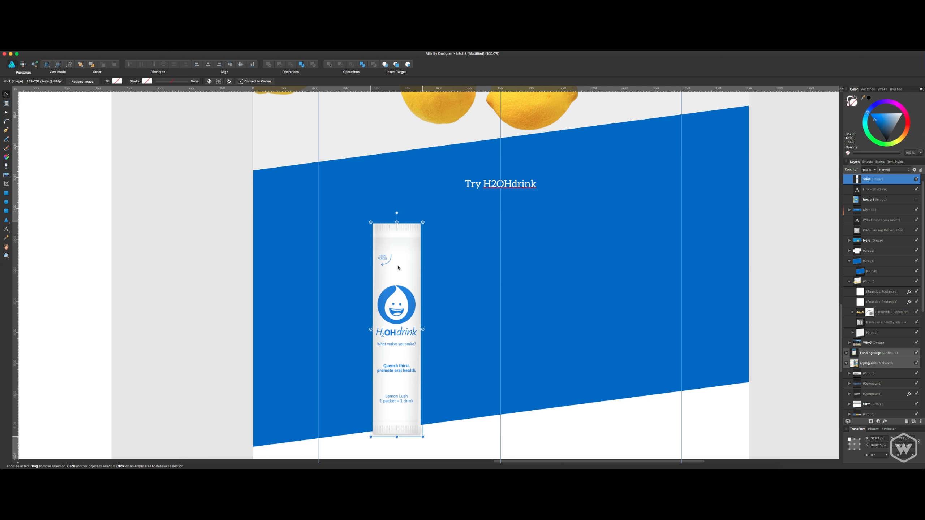
Move the stick up and left inside the blue section, and place a duplicate overlapping its right side.
{"action": "scroll", "coordinate": [528, 210], "scroll_direction": "right", "scroll_amount": 3}
{"action": "left_click", "coordinate": [510, 188]}
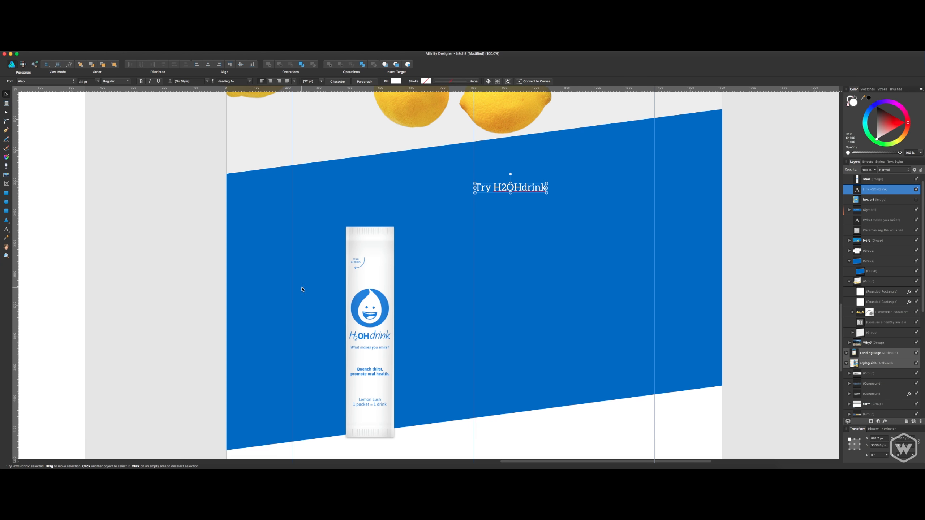
{"action": "left_click", "coordinate": [371, 278]}
{"action": "left_click_drag", "start_coordinate": [371, 278], "coordinate": [351, 222]}
{"action": "left_click_drag", "start_coordinate": [359, 346], "coordinate": [396, 326], "text": "alt"}
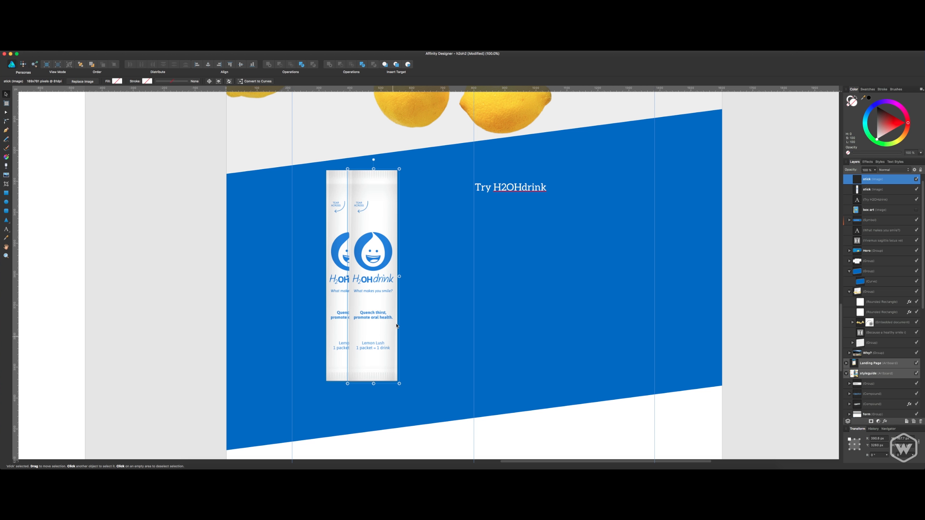
Duplicate the stick twice more in an evenly overlapping row, and tilt the rightmost copy slightly clockwise.
{"action": "key", "text": "super+j"}
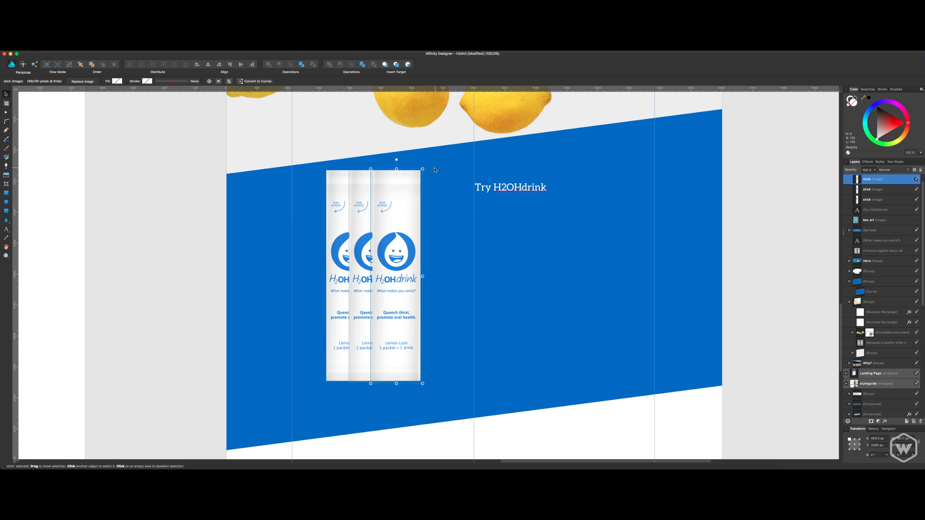
{"action": "key", "text": "super+j"}
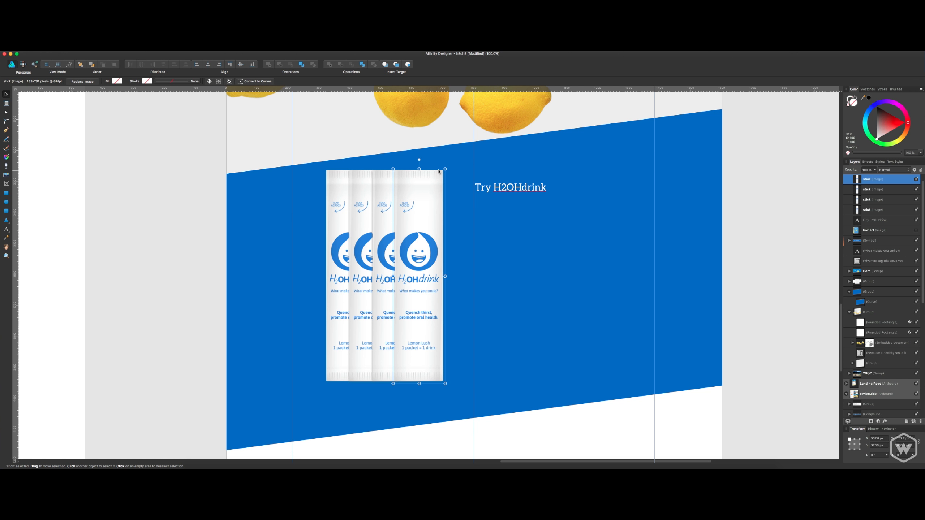
{"action": "left_click_drag", "start_coordinate": [447, 167], "coordinate": [456, 172]}
Tilt the leftmost stick counterclockwise and the second stick slightly the same way to start a fan shape.
{"action": "left_click", "coordinate": [367, 187]}
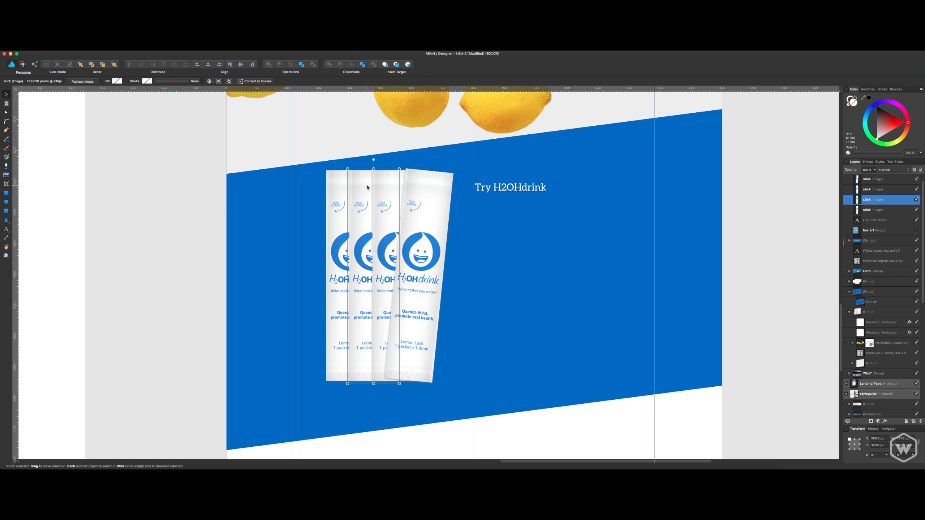
{"action": "left_click", "coordinate": [347, 167]}
{"action": "left_click", "coordinate": [355, 179]}
{"action": "left_click_drag", "start_coordinate": [346, 166], "coordinate": [320, 191]}
{"action": "left_click", "coordinate": [339, 179]}
{"action": "left_click", "coordinate": [372, 195]}
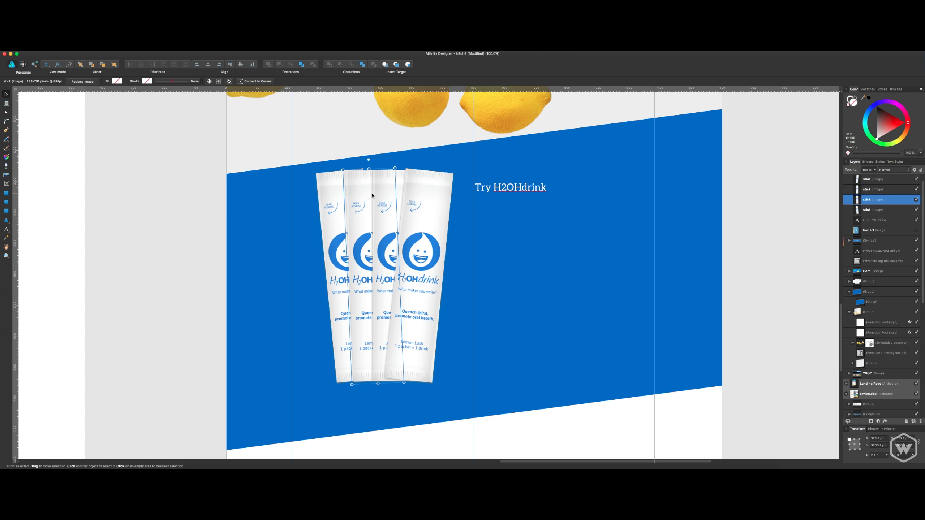
Group the four stick images.
{"action": "left_click", "coordinate": [869, 210]}
{"action": "left_click", "coordinate": [873, 181], "text": "shift"}
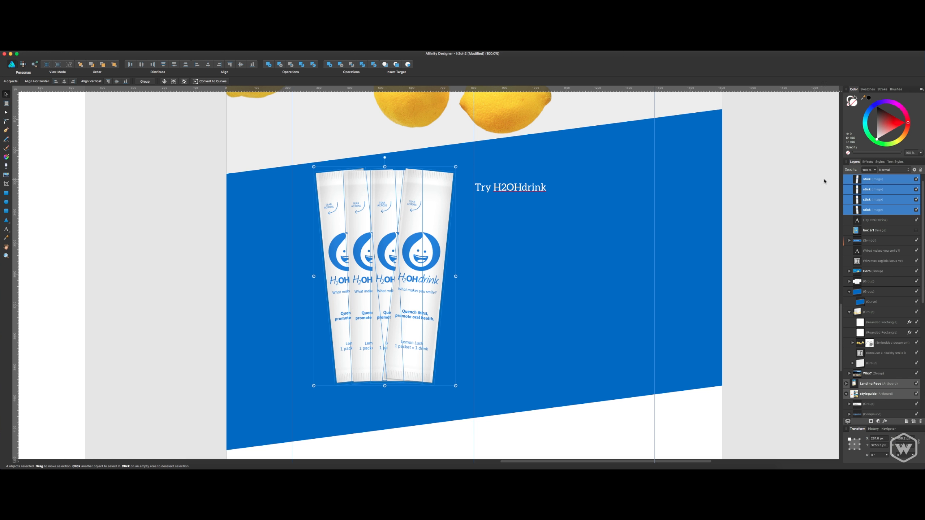
{"action": "key", "text": "super+g"}
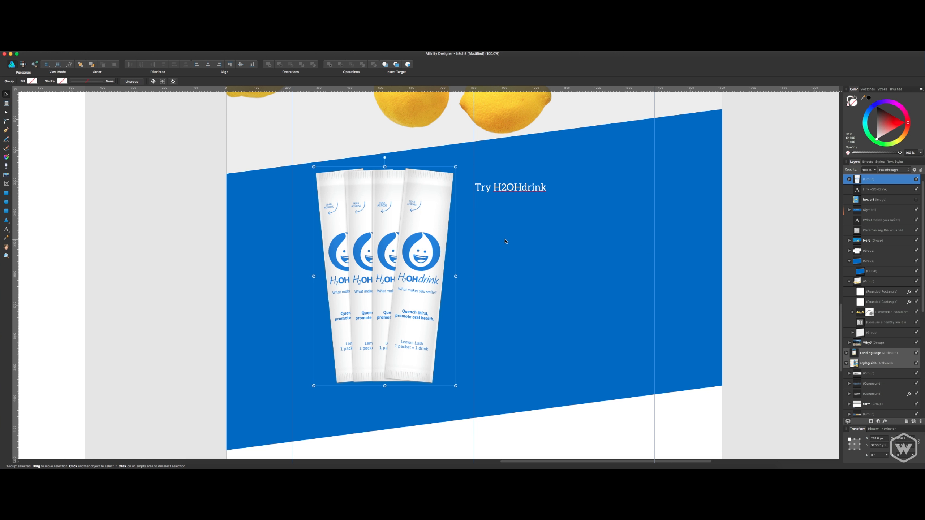
Duplicate the stick group, send the copy behind the original, and shift and rotate it counterclockwise so it fans out left.
{"action": "key", "text": "super+j"}
{"action": "key", "text": "super+t"}
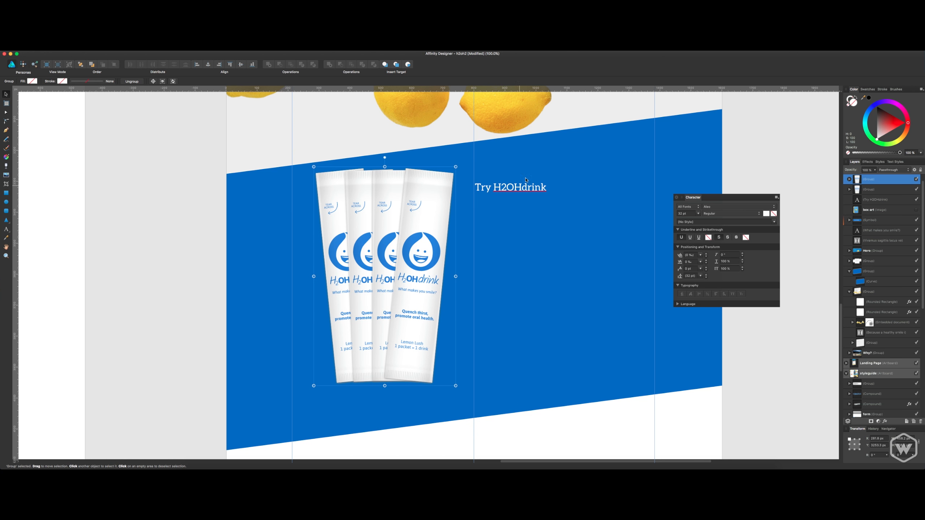
{"action": "left_click", "coordinate": [676, 198]}
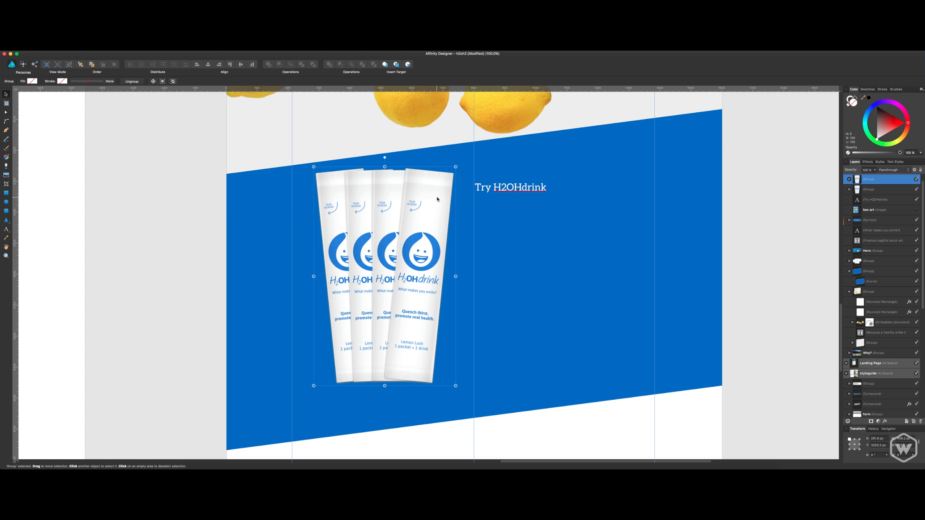
{"action": "left_click_drag", "start_coordinate": [437, 199], "coordinate": [428, 200]}
{"action": "key", "text": "super+["}
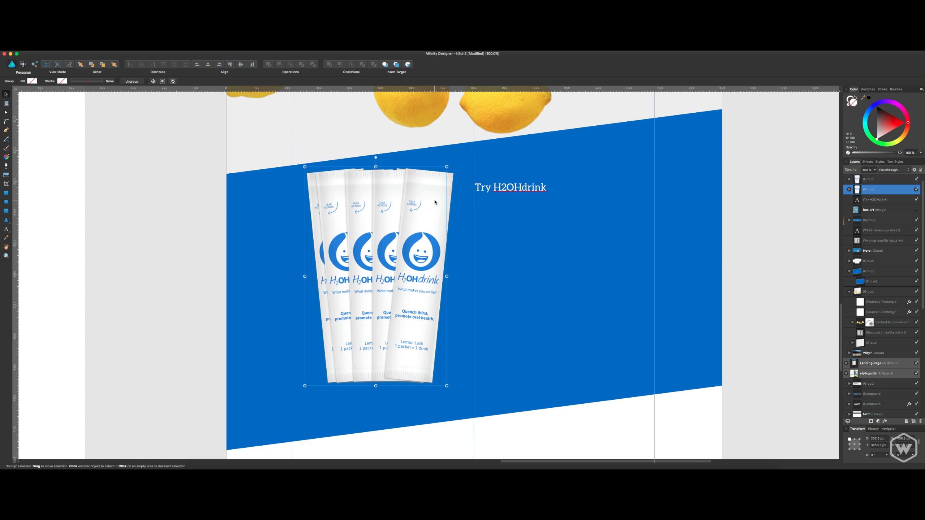
{"action": "key", "text": "Left"}
{"action": "key", "text": "Left"}
{"action": "key", "text": "Left"}
{"action": "key", "text": "Left"}
{"action": "key", "text": "Left"}
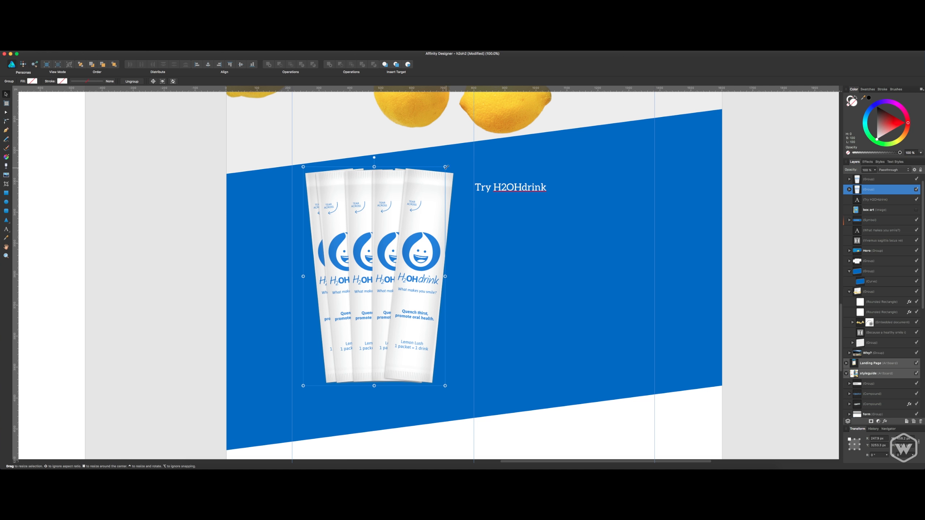
{"action": "left_click_drag", "start_coordinate": [447, 164], "coordinate": [426, 151]}
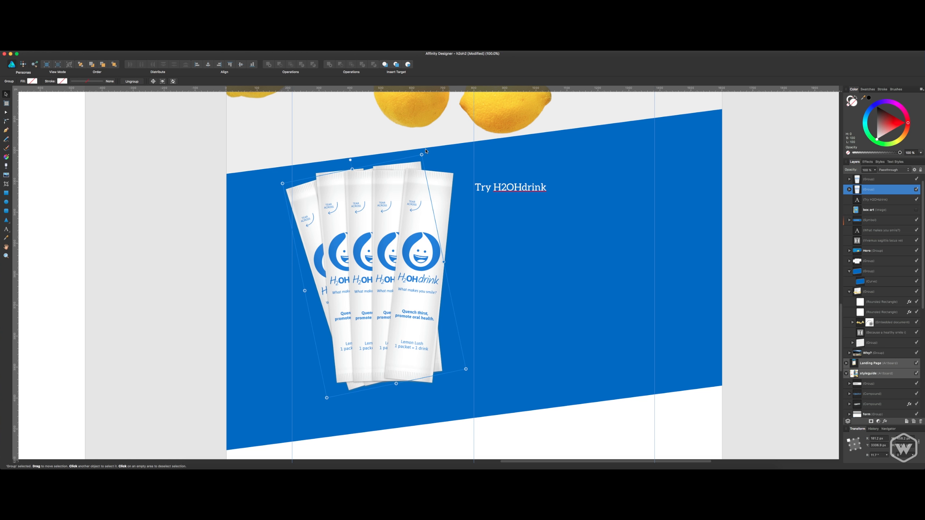
Duplicate the rear stick group, tilt the copy clockwise so it fans out right, and raise the front group slightly.
{"action": "key", "text": "super+j"}
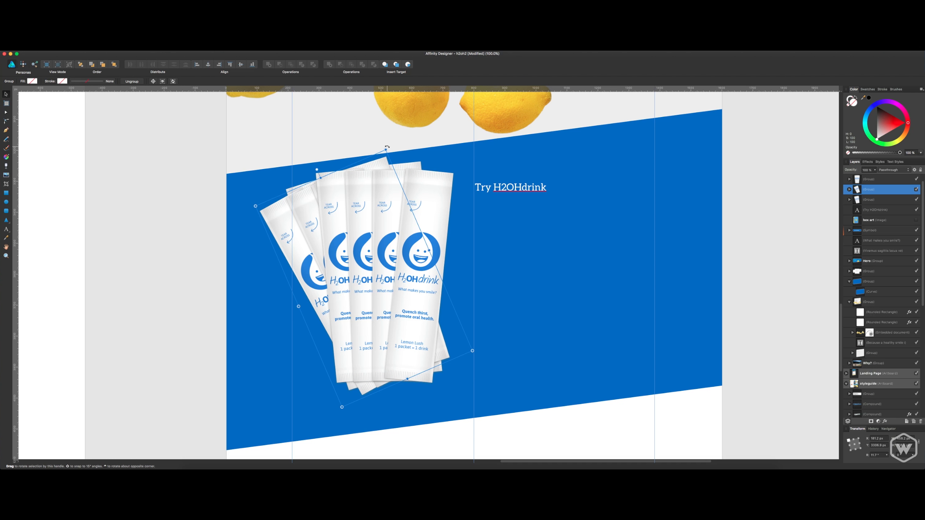
{"action": "left_click_drag", "start_coordinate": [386, 146], "coordinate": [387, 160]}
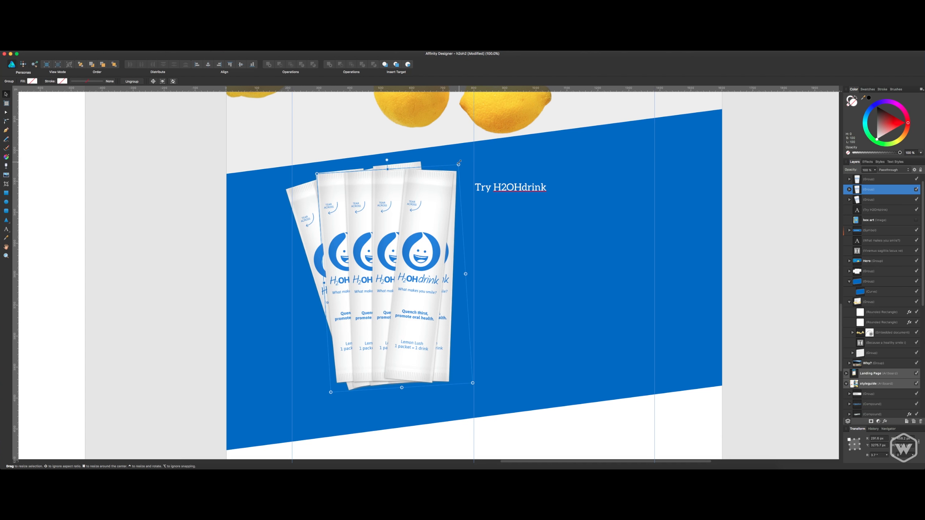
{"action": "left_click_drag", "start_coordinate": [460, 161], "coordinate": [479, 179]}
{"action": "left_click", "coordinate": [917, 180]}
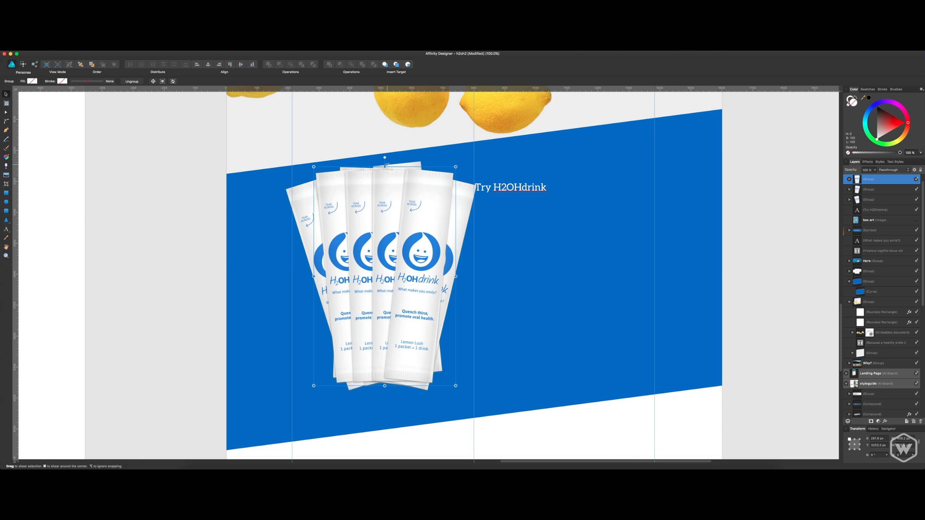
{"action": "left_click_drag", "start_coordinate": [401, 224], "coordinate": [406, 215]}
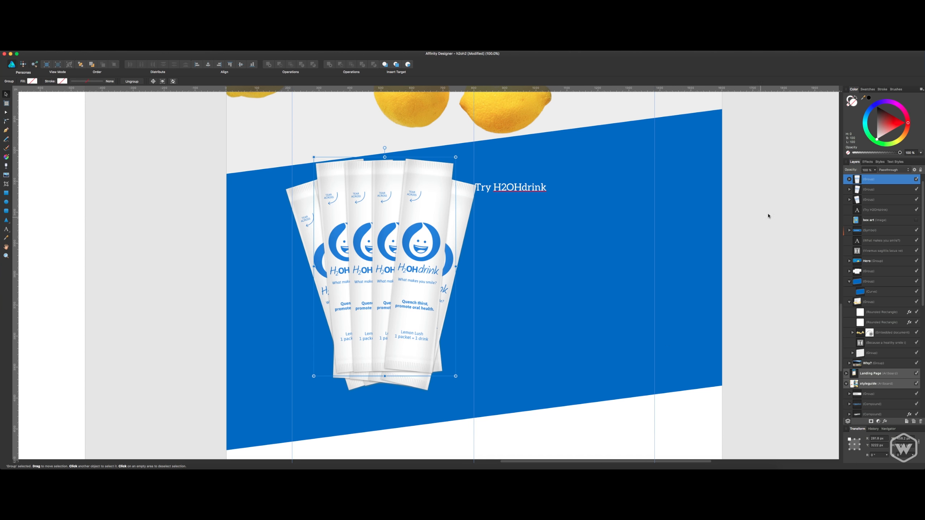
{"action": "left_click", "coordinate": [867, 200]}
{"action": "left_click", "coordinate": [874, 189], "text": "shift"}
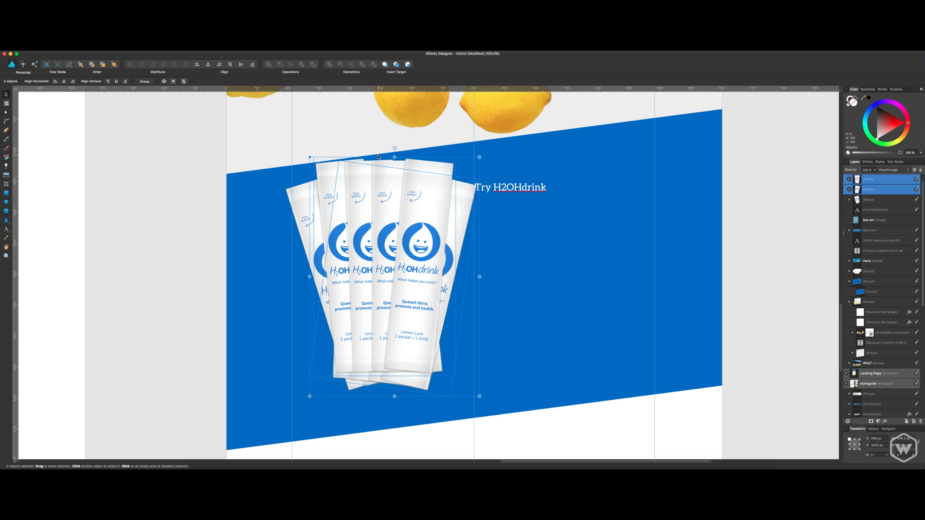
{"action": "left_click_drag", "start_coordinate": [480, 158], "coordinate": [455, 172]}
{"action": "key", "text": "super+z"}
{"action": "key", "text": "super+z"}
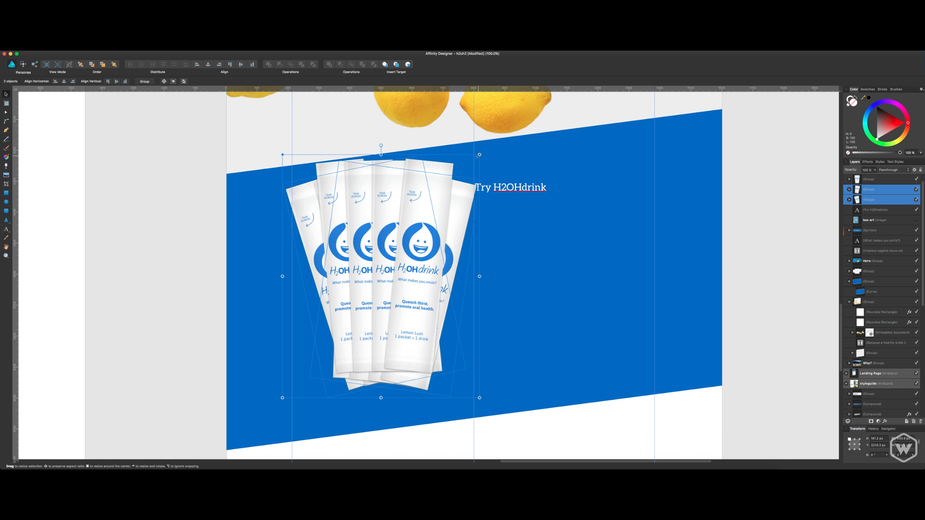
{"action": "left_click_drag", "start_coordinate": [479, 155], "coordinate": [462, 160]}
{"action": "key", "text": "super+z"}
Scale down all three stick groups together, and move them slightly left to clear the Try H2OHdrink heading.
{"action": "left_click", "coordinate": [879, 183], "text": "shift"}
{"action": "left_click", "coordinate": [880, 189]}
{"action": "left_click", "coordinate": [880, 198]}
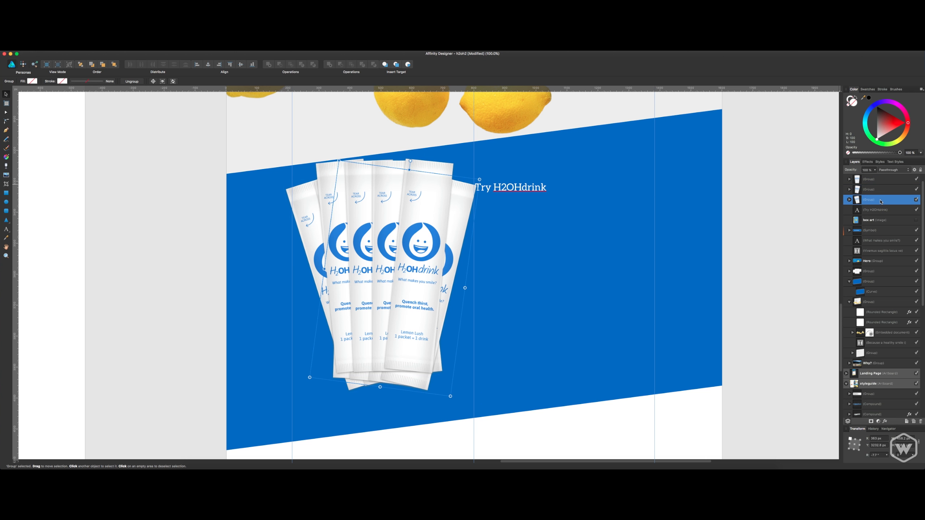
{"action": "left_click", "coordinate": [881, 183], "text": "shift"}
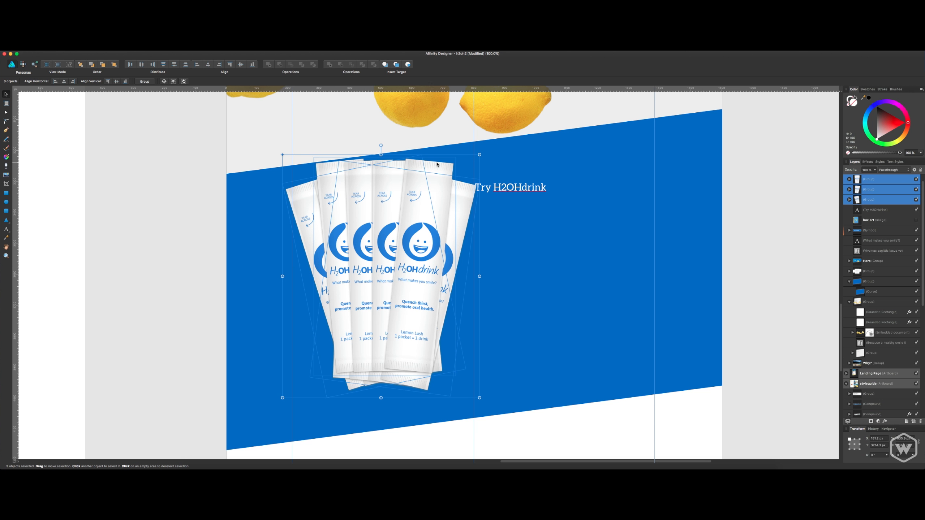
{"action": "left_click_drag", "start_coordinate": [479, 154], "coordinate": [451, 171]}
{"action": "mouse_move", "coordinate": [421, 221]}
{"action": "left_mouse_down"}
{"action": "mouse_move", "coordinate": [403, 223]}
{"action": "mouse_move", "coordinate": [412, 223]}
{"action": "left_mouse_up"}
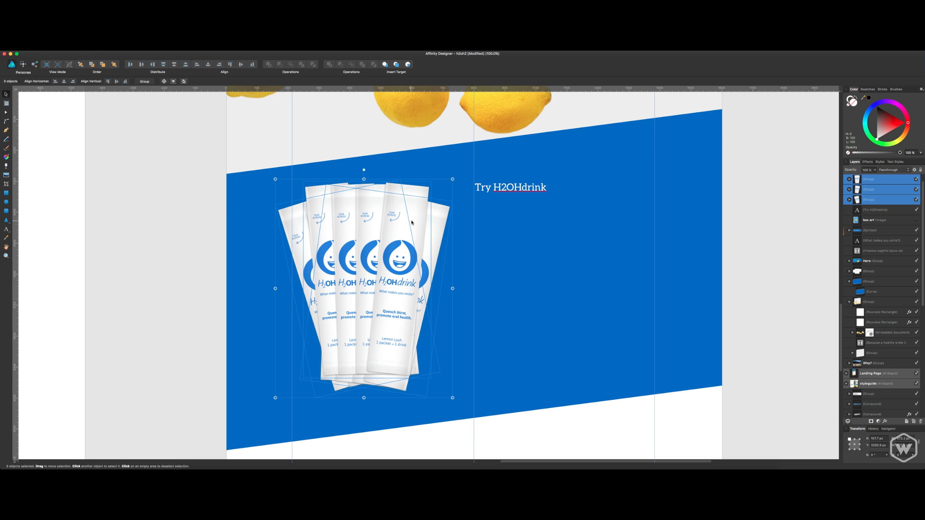
{"action": "left_click", "coordinate": [736, 170]}
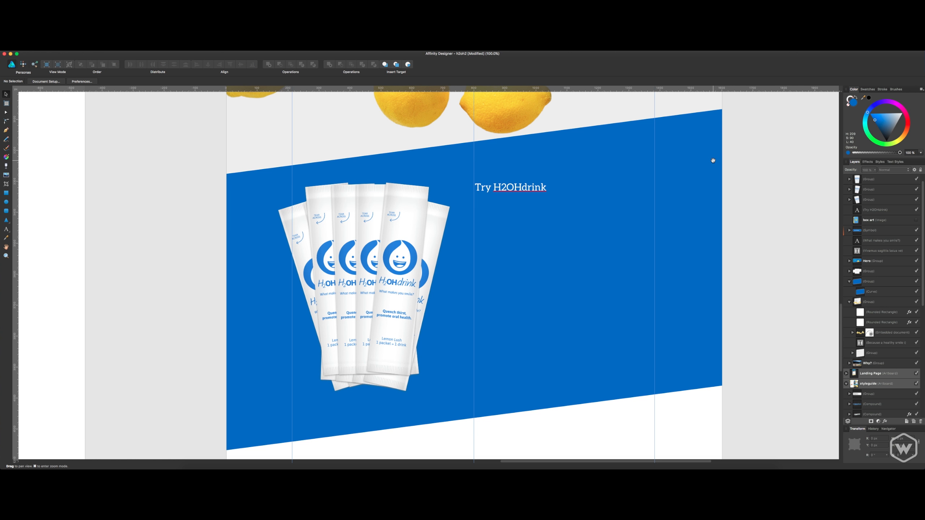
{"action": "left_click", "coordinate": [589, 236]}
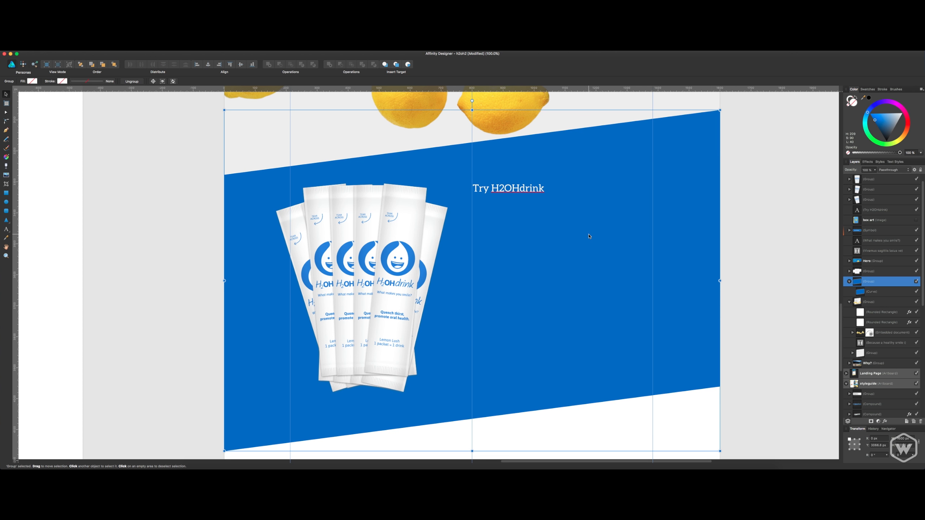
{"action": "left_click", "coordinate": [768, 236]}
{"action": "left_click", "coordinate": [511, 189]}
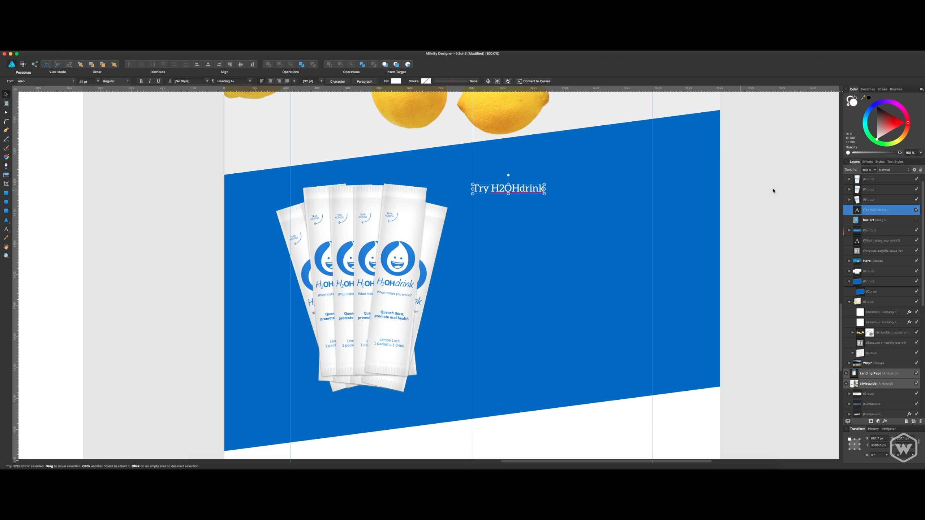
Switch to the website copy document, copy the two paragraphs under Product, and return to the landing page design.
{"action": "key", "text": "super+Tab"}
{"action": "scroll", "coordinate": [772, 260], "scroll_direction": "down", "scroll_amount": 1}
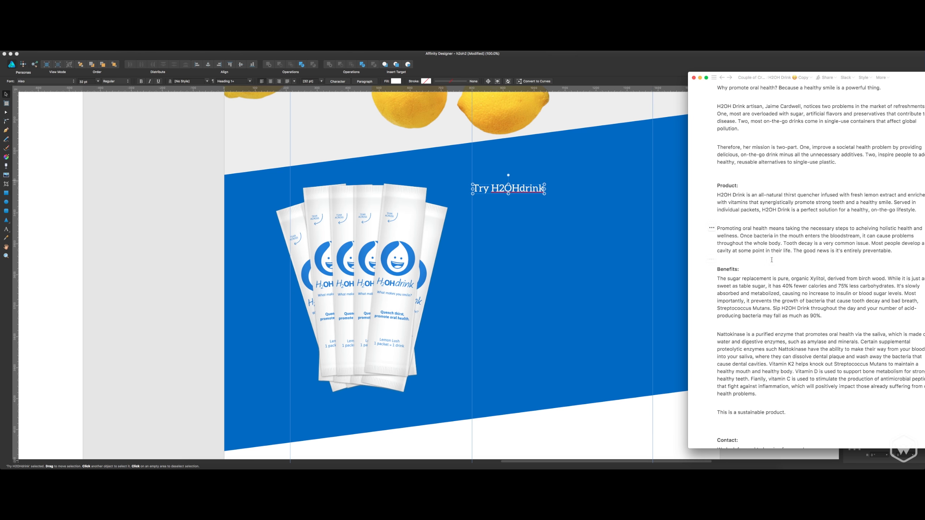
{"action": "left_click_drag", "start_coordinate": [892, 251], "coordinate": [699, 204]}
{"action": "key", "text": "super+c"}
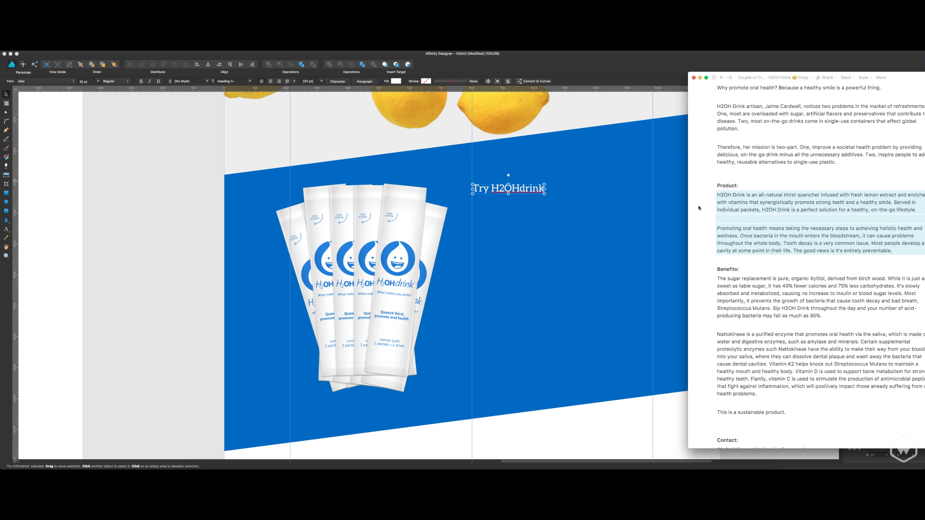
{"action": "key", "text": "super+Tab"}
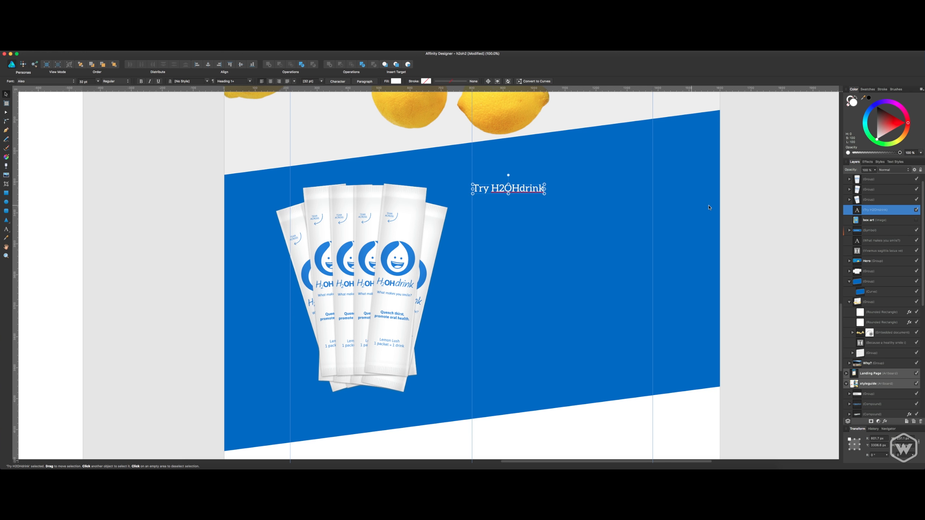
{"action": "key", "text": "super+Tab"}
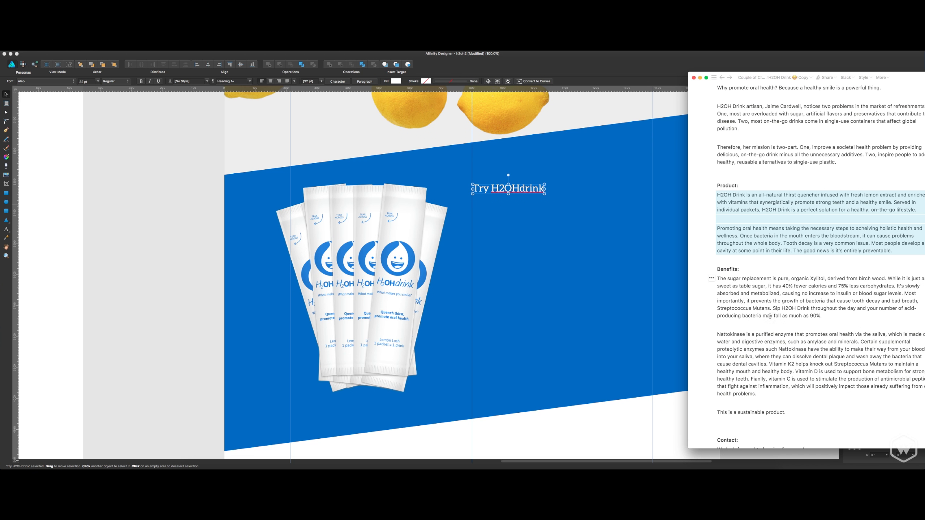
{"action": "scroll", "coordinate": [746, 271], "scroll_direction": "up", "scroll_amount": 5}
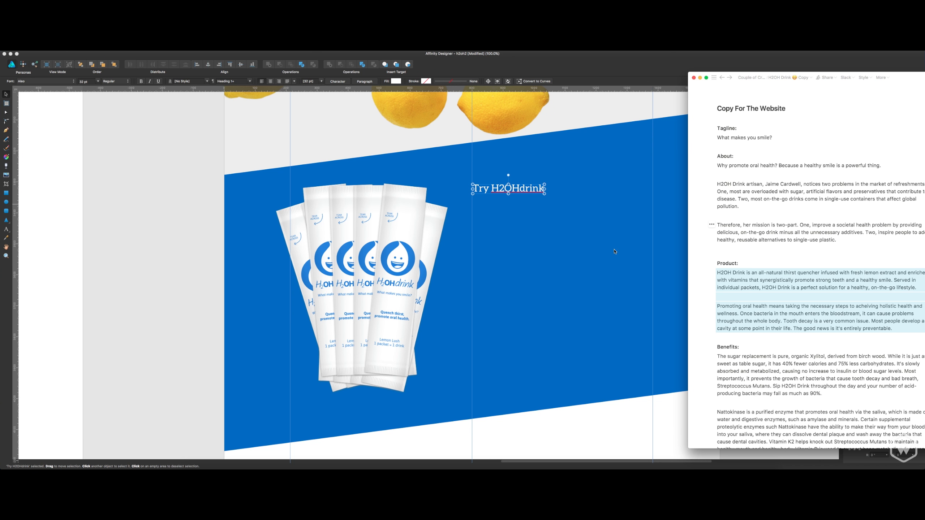
{"action": "left_click", "coordinate": [501, 223]}
Add a text frame below the Try H2OHdrink heading, and paste in the copied Product paragraphs.
{"action": "key", "text": "t"}
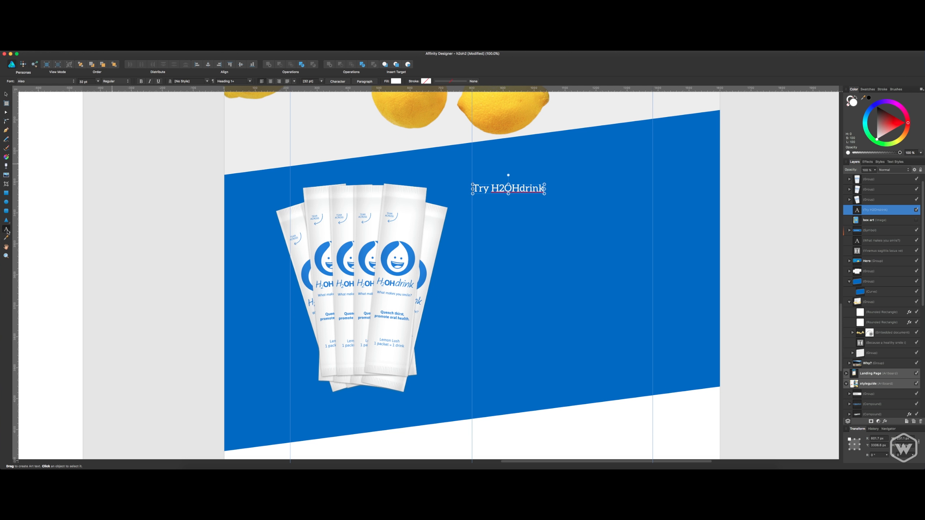
{"action": "key", "text": "t"}
{"action": "left_click_drag", "start_coordinate": [471, 203], "coordinate": [608, 334]}
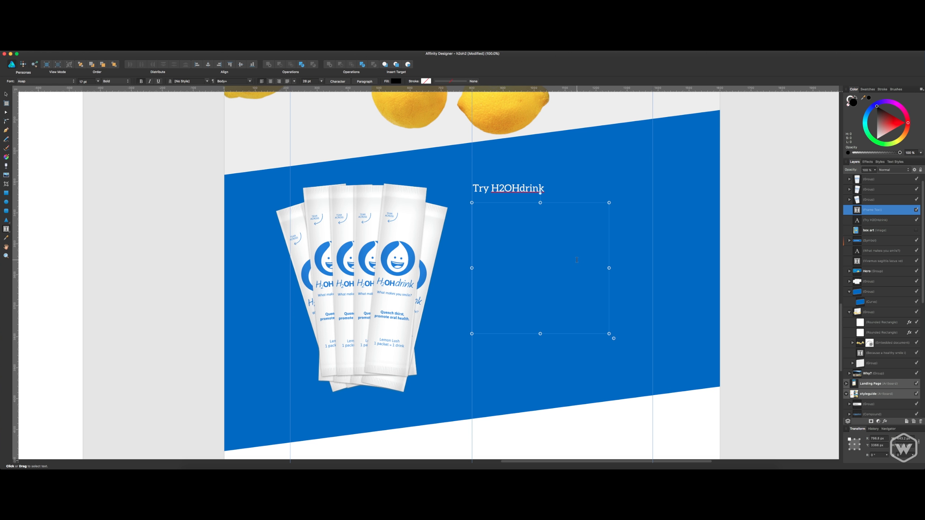
{"action": "key", "text": "super+v"}
{"action": "key", "text": "super+a"}
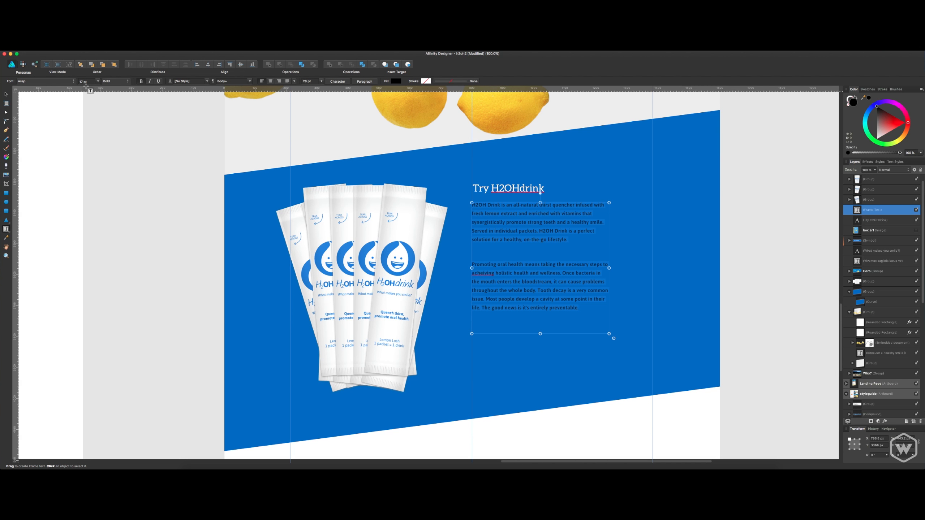
Set the pasted paragraphs to the Regular weight with a white fill.
{"action": "left_click", "coordinate": [73, 80]}
{"action": "left_click", "coordinate": [119, 82]}
{"action": "left_click", "coordinate": [112, 69]}
{"action": "left_click", "coordinate": [396, 81]}
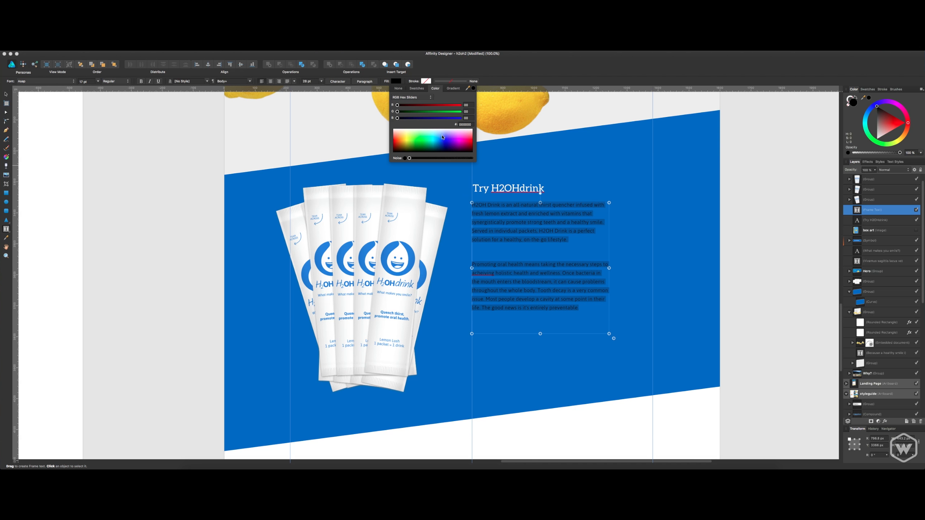
Widen the paragraph text frame to the right, and move it slightly down from the heading.
{"action": "left_click", "coordinate": [875, 210]}
{"action": "double_click", "coordinate": [876, 210]}
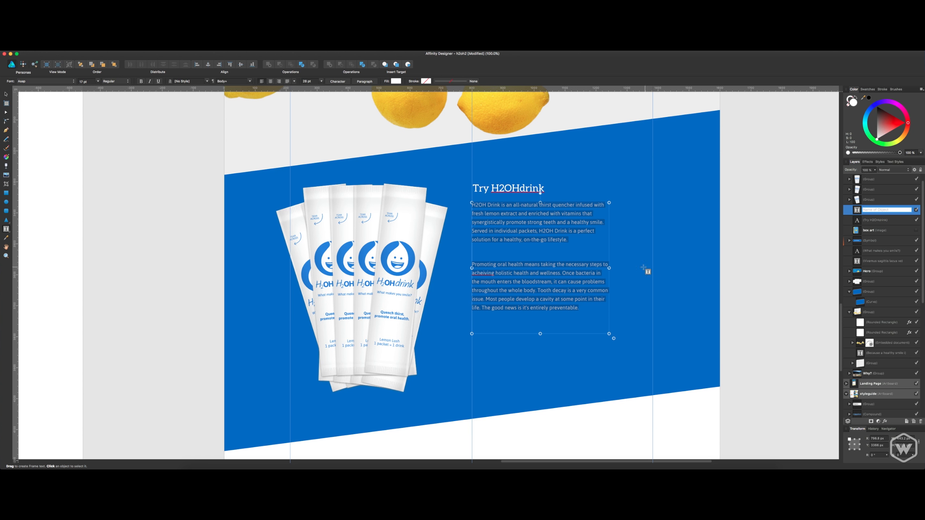
{"action": "left_click_drag", "start_coordinate": [612, 269], "coordinate": [636, 267]}
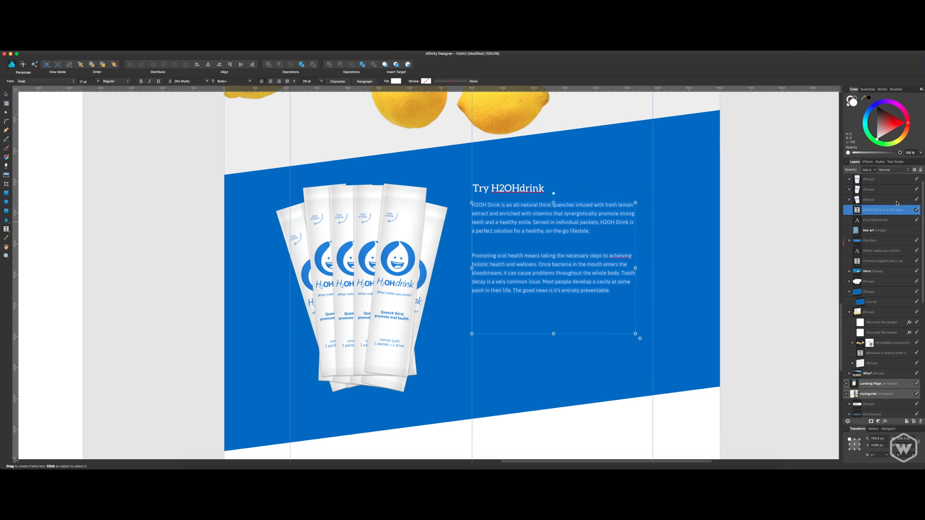
{"action": "left_click", "coordinate": [869, 200]}
{"action": "left_click_drag", "start_coordinate": [620, 220], "coordinate": [620, 220]}
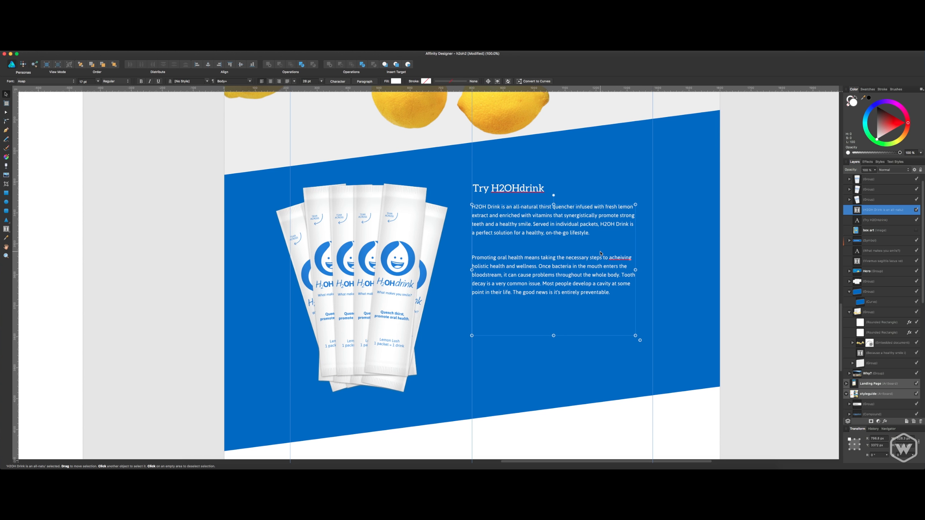
Group the three sets of drink sticks into a single object.
{"action": "left_click", "coordinate": [795, 299]}
{"action": "scroll", "coordinate": [768, 279], "scroll_direction": "up", "scroll_amount": 1}
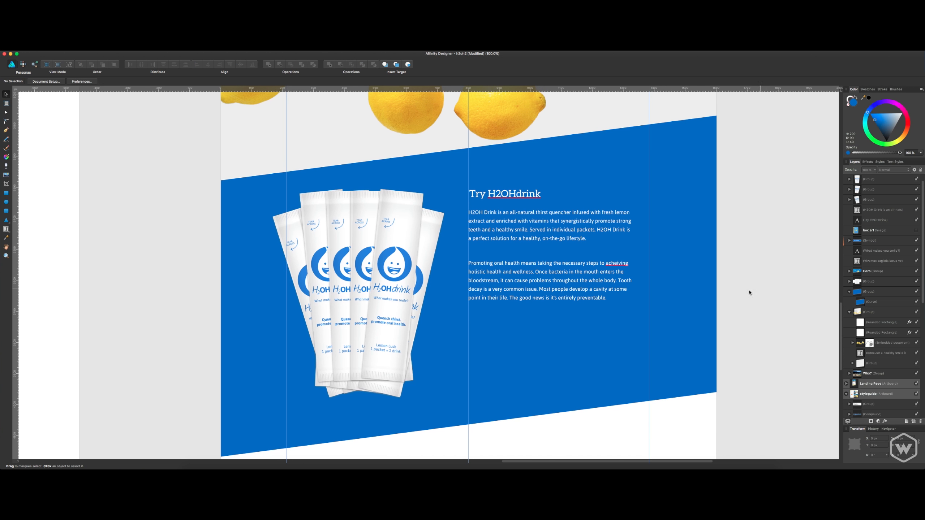
{"action": "left_click", "coordinate": [404, 290]}
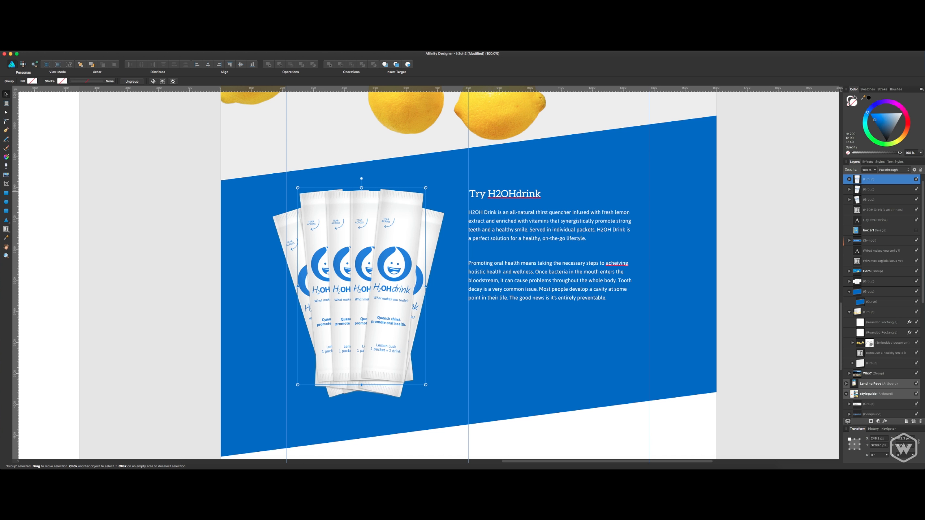
{"action": "left_click", "coordinate": [895, 198], "text": "shift"}
{"action": "scroll", "coordinate": [888, 205], "scroll_direction": "up", "scroll_amount": 1}
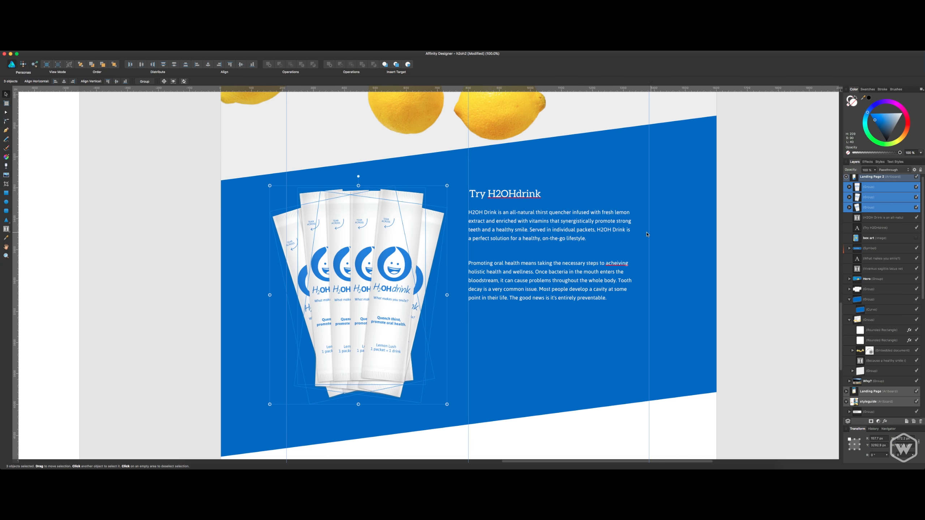
{"action": "key", "text": "super+g"}
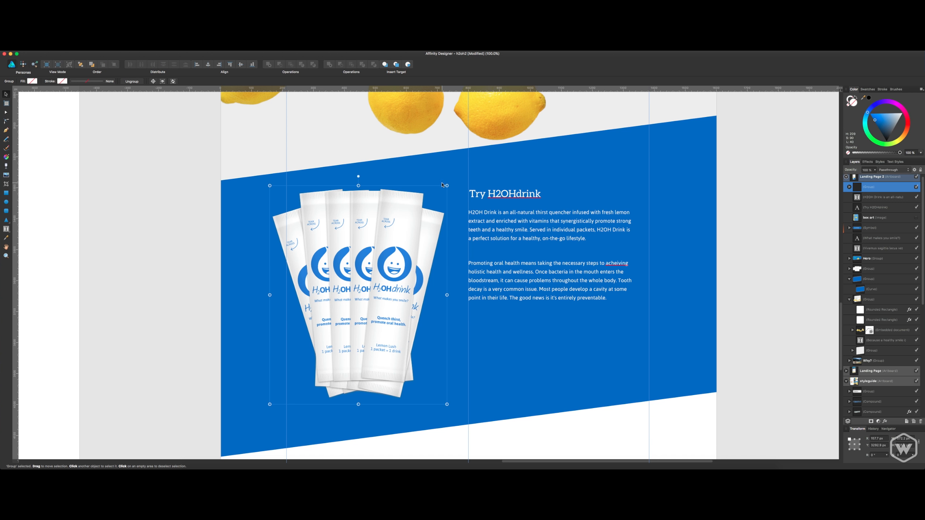
Try scaling the grouped drink sticks down and moving them closer to the product copy.
{"action": "left_click_drag", "start_coordinate": [447, 185], "coordinate": [379, 253]}
{"action": "left_click_drag", "start_coordinate": [343, 336], "coordinate": [393, 282]}
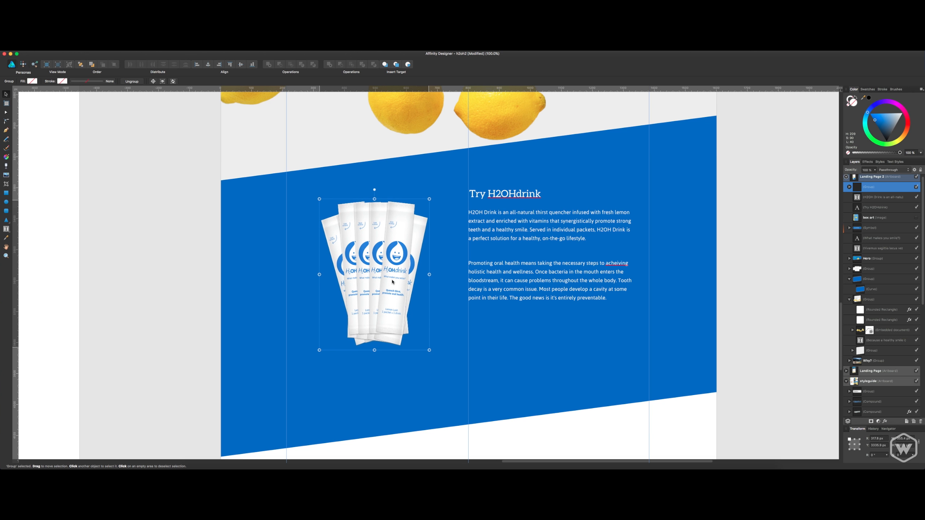
{"action": "key", "text": "super+z"}
{"action": "key", "text": "super+z"}
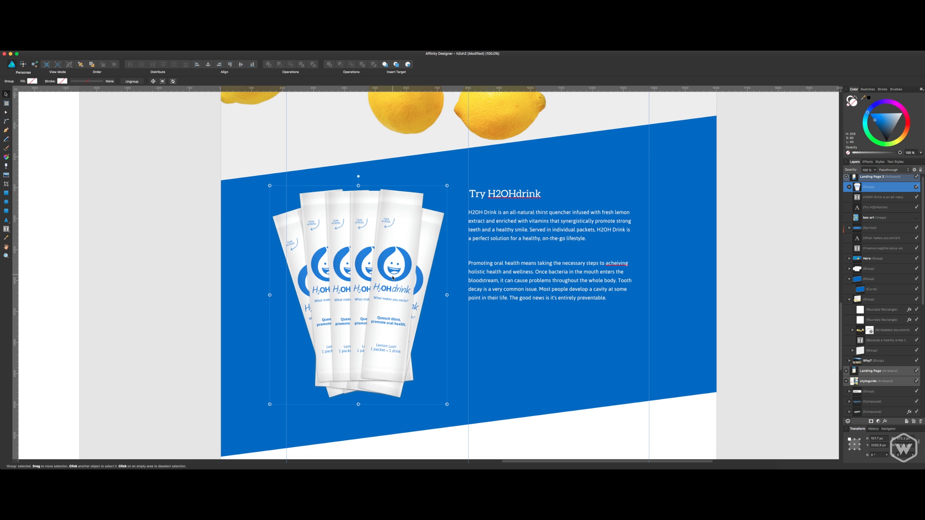
Move the drink stick group slightly down within the blue section.
{"action": "left_click", "coordinate": [501, 356]}
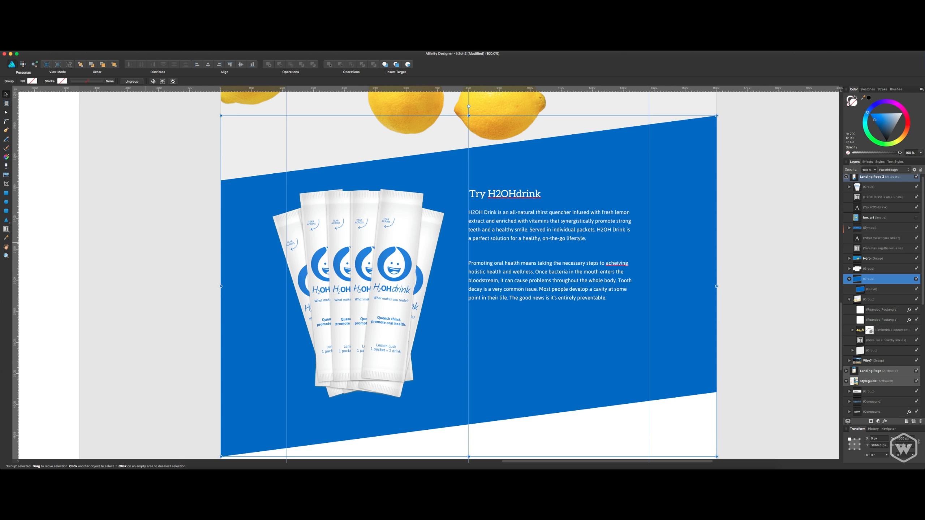
{"action": "mouse_move", "coordinate": [381, 252]}
{"action": "left_mouse_down"}
{"action": "mouse_move", "coordinate": [381, 301]}
{"action": "mouse_move", "coordinate": [381, 262]}
{"action": "left_mouse_up"}
{"action": "left_click", "coordinate": [667, 258]}
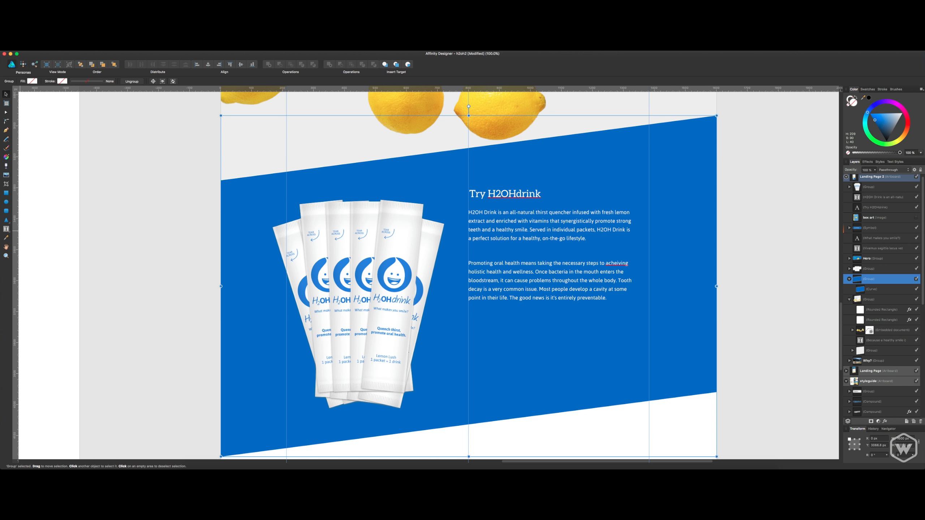
Raise both lower corner nodes of the slanted blue shape together, so the drink sticks overhang its lower edge.
{"action": "left_click", "coordinate": [5, 113]}
{"action": "scroll", "coordinate": [702, 371], "scroll_direction": "down", "scroll_amount": 5}
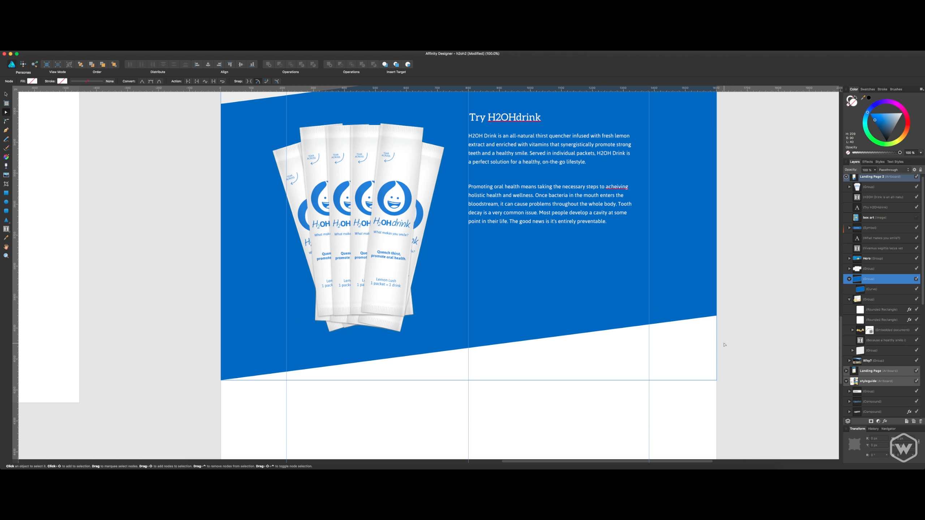
{"action": "left_click", "coordinate": [863, 292]}
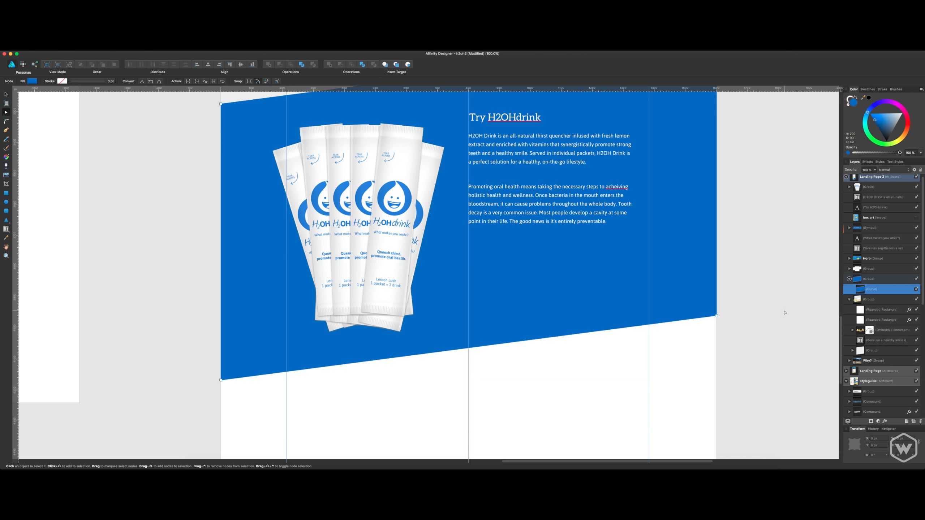
{"action": "left_click", "coordinate": [716, 316]}
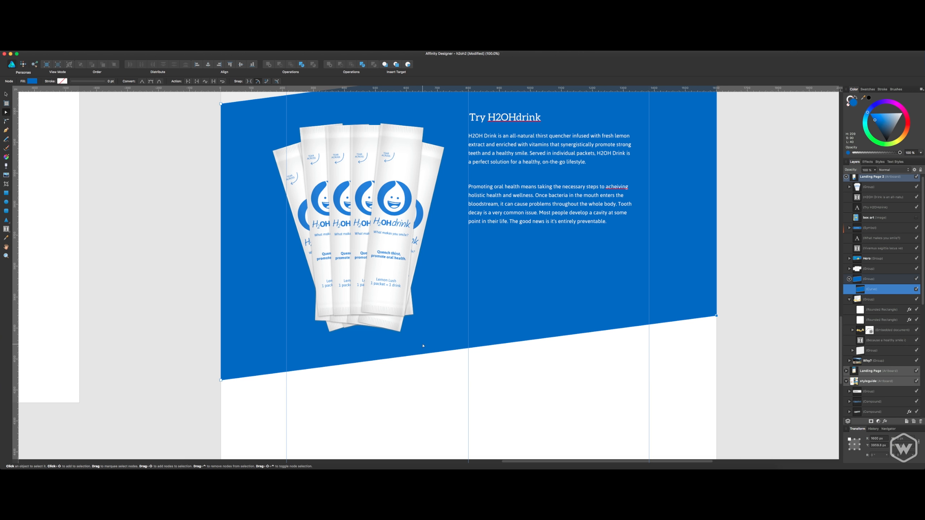
{"action": "left_click", "coordinate": [221, 380], "text": "shift"}
{"action": "left_click_drag", "start_coordinate": [221, 380], "coordinate": [219, 329]}
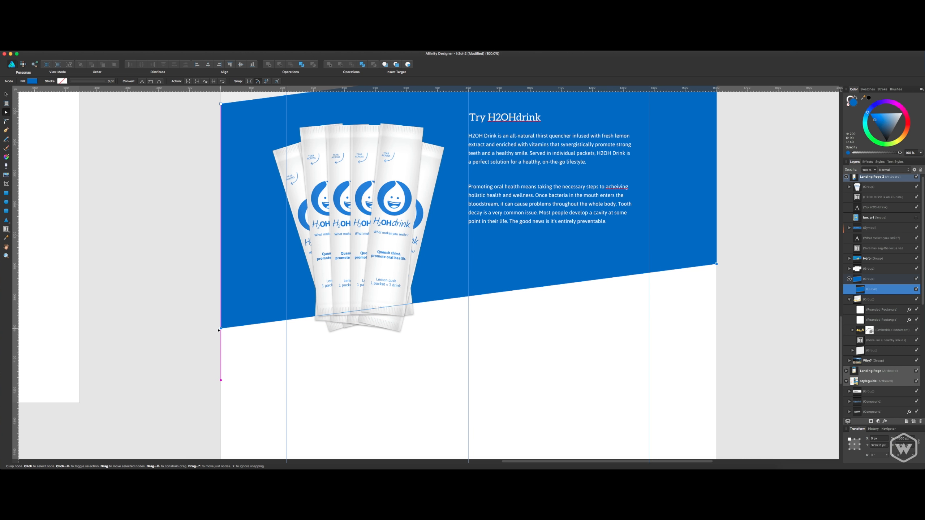
{"action": "left_click", "coordinate": [316, 360]}
Rotate the drink stick group slightly counterclockwise and reposition it over the blue section's lower edge.
{"action": "scroll", "coordinate": [462, 316], "scroll_direction": "up", "scroll_amount": 3}
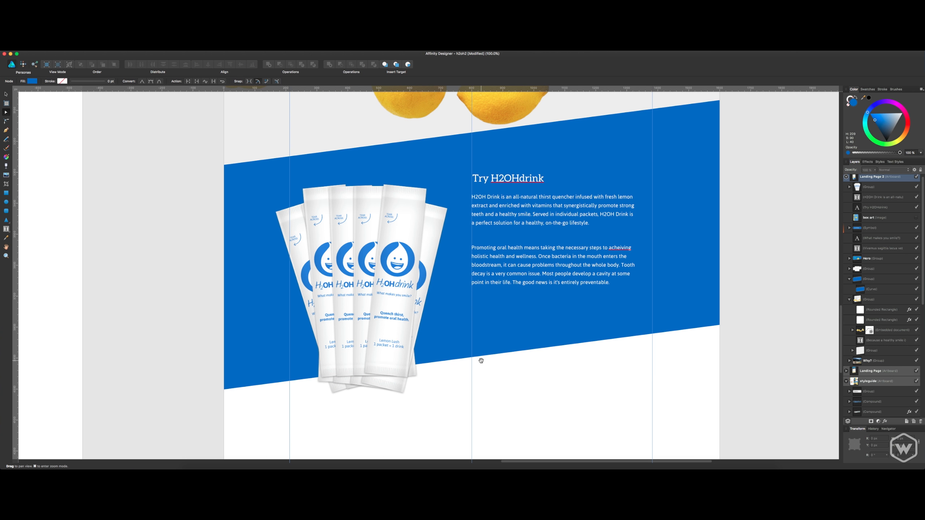
{"action": "key", "text": "v"}
{"action": "left_click", "coordinate": [418, 293]}
{"action": "left_click_drag", "start_coordinate": [408, 288], "coordinate": [405, 282]}
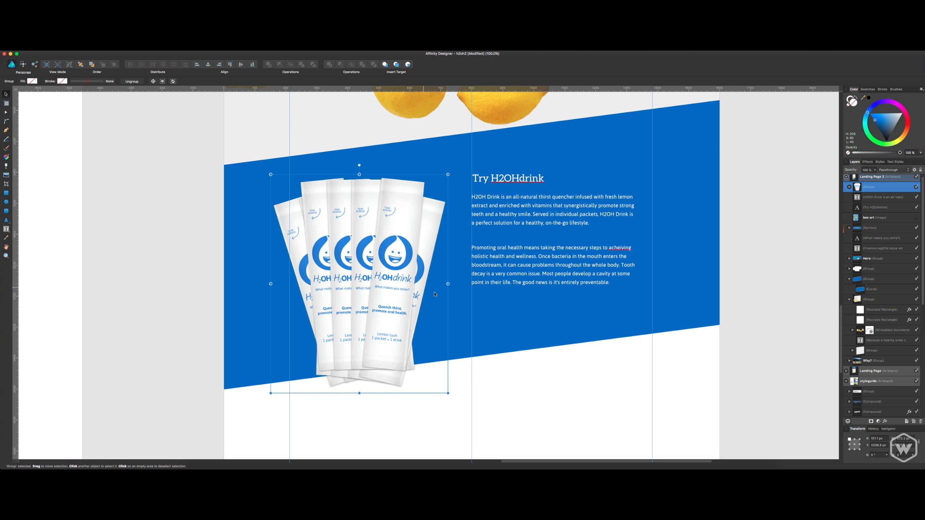
{"action": "left_click_drag", "start_coordinate": [453, 393], "coordinate": [466, 378]}
{"action": "left_click", "coordinate": [515, 375]}
{"action": "scroll", "coordinate": [547, 379], "scroll_direction": "up", "scroll_amount": 3}
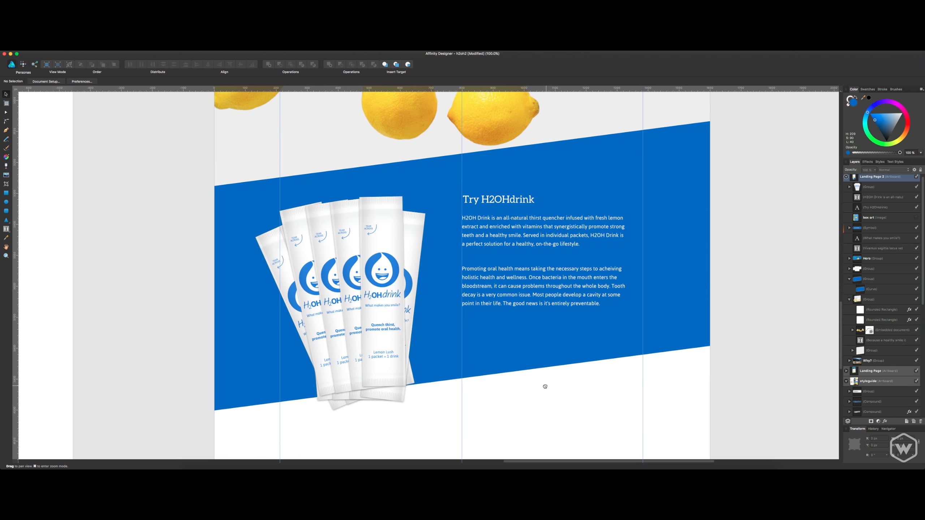
{"action": "left_click_drag", "start_coordinate": [386, 344], "coordinate": [390, 346]}
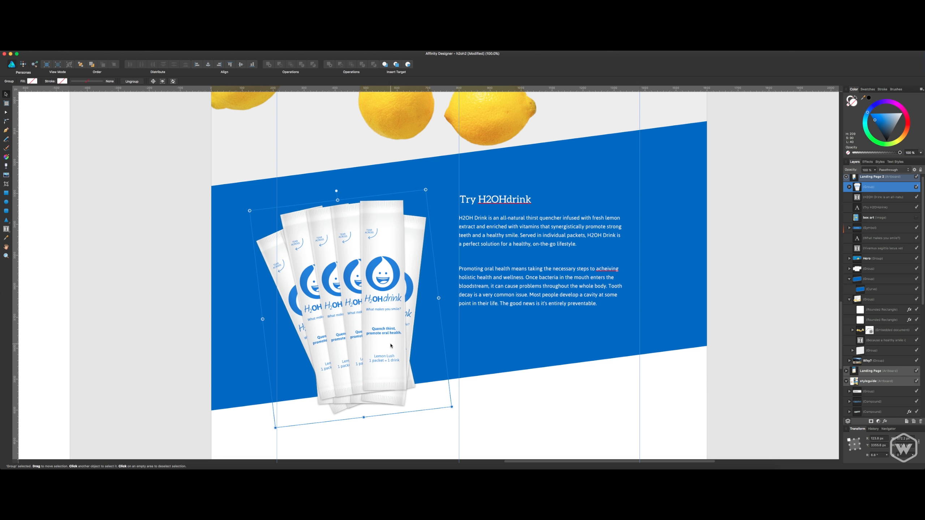
Try masking the drink stick group with the blue background group, and move the background group back out.
{"action": "left_click", "coordinate": [862, 286]}
{"action": "mouse_move", "coordinate": [859, 192]}
{"action": "left_mouse_down"}
{"action": "mouse_move", "coordinate": [867, 291]}
{"action": "mouse_move", "coordinate": [862, 188]}
{"action": "left_mouse_up"}
{"action": "key", "text": "super+z"}
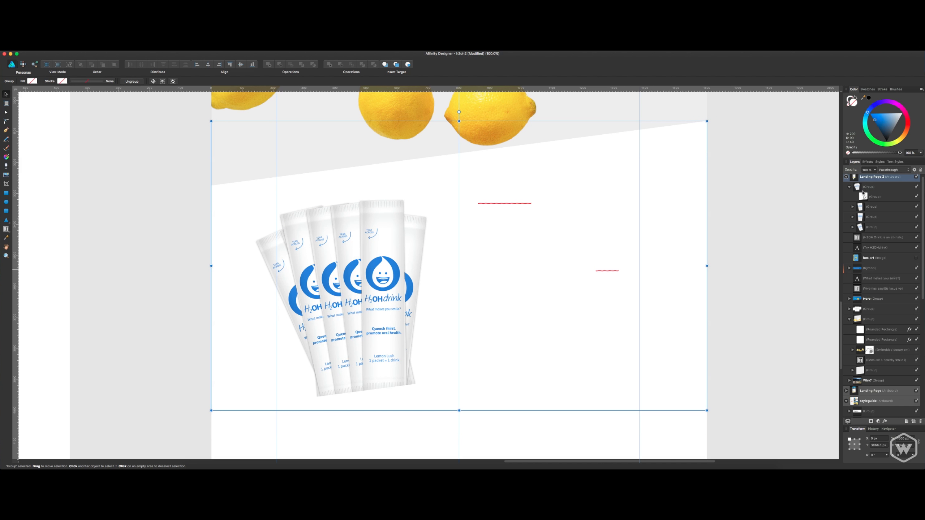
{"action": "left_click", "coordinate": [864, 198]}
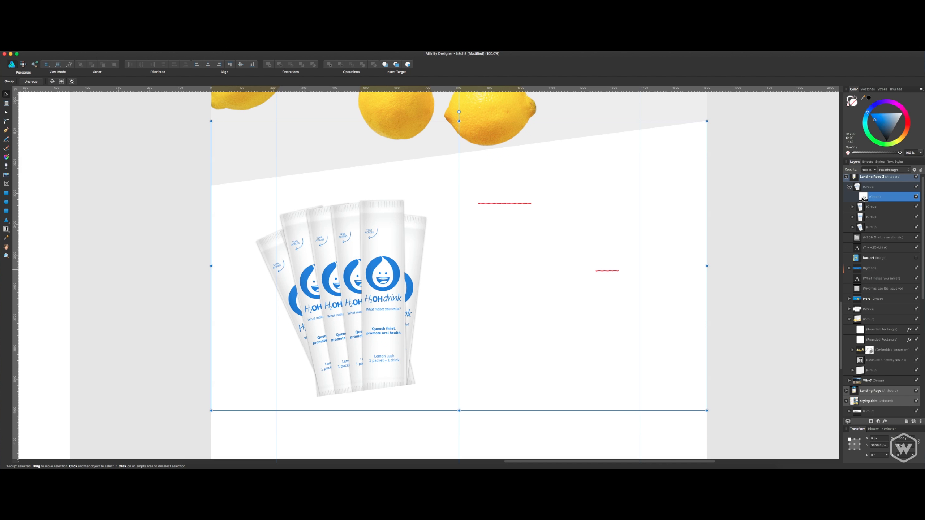
{"action": "left_click_drag", "start_coordinate": [863, 199], "coordinate": [871, 299]}
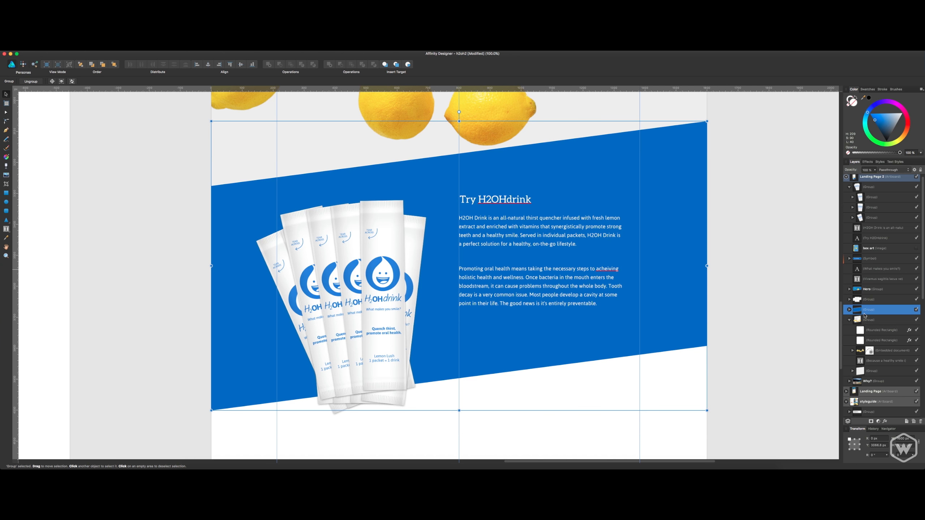
Try masking the drink stick group with the original blue curve, and undo the mask.
{"action": "left_click", "coordinate": [849, 309]}
{"action": "left_click", "coordinate": [863, 319]}
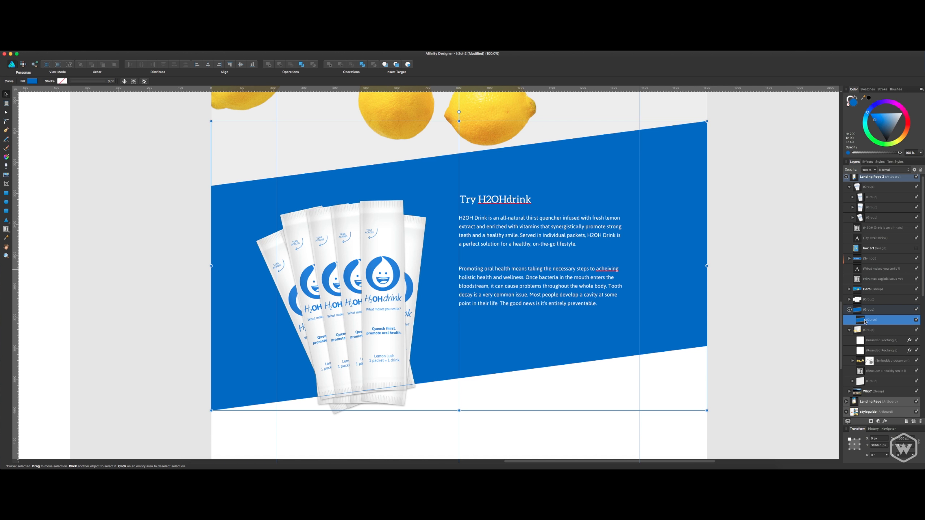
{"action": "left_click_drag", "start_coordinate": [870, 316], "coordinate": [861, 188]}
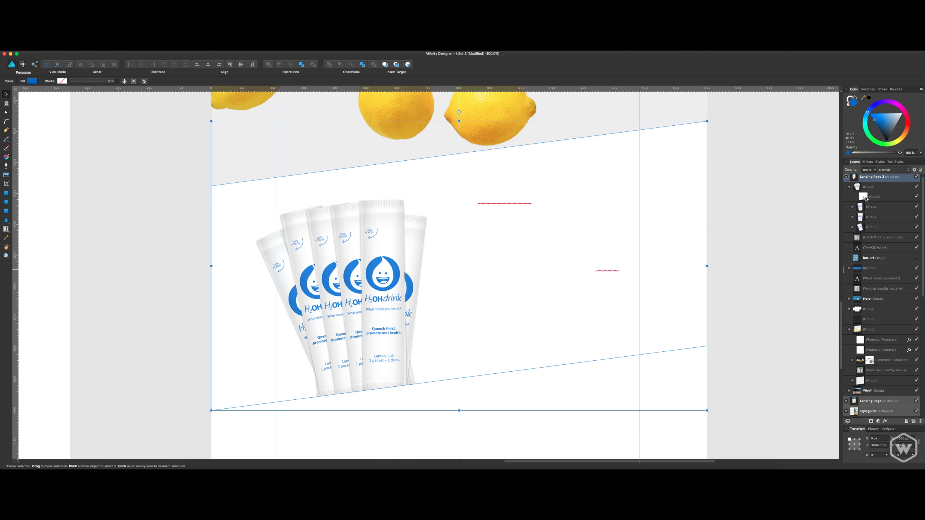
{"action": "left_click", "coordinate": [867, 197]}
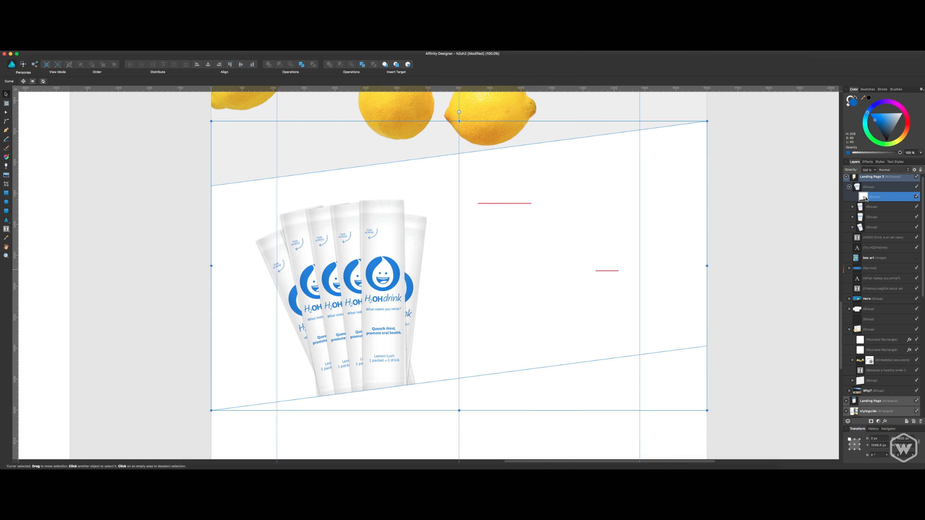
{"action": "left_click", "coordinate": [857, 187]}
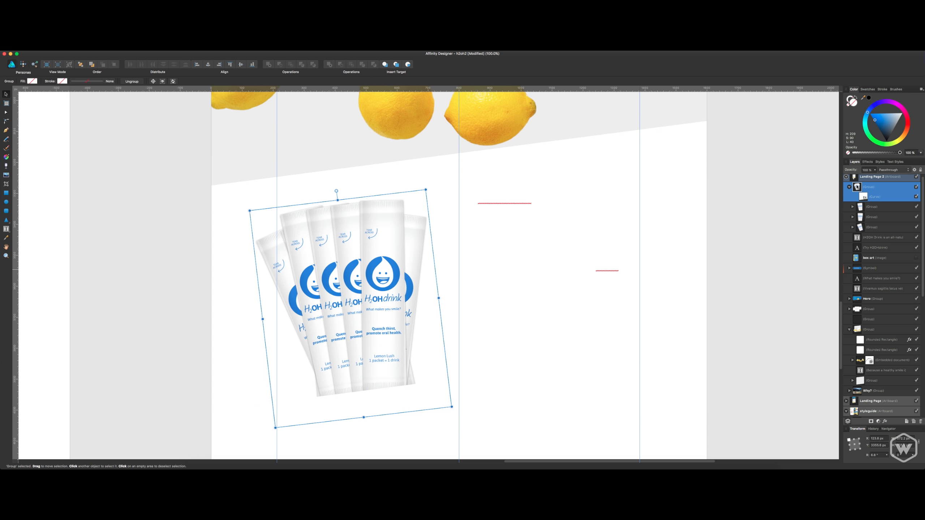
{"action": "left_click", "coordinate": [866, 197]}
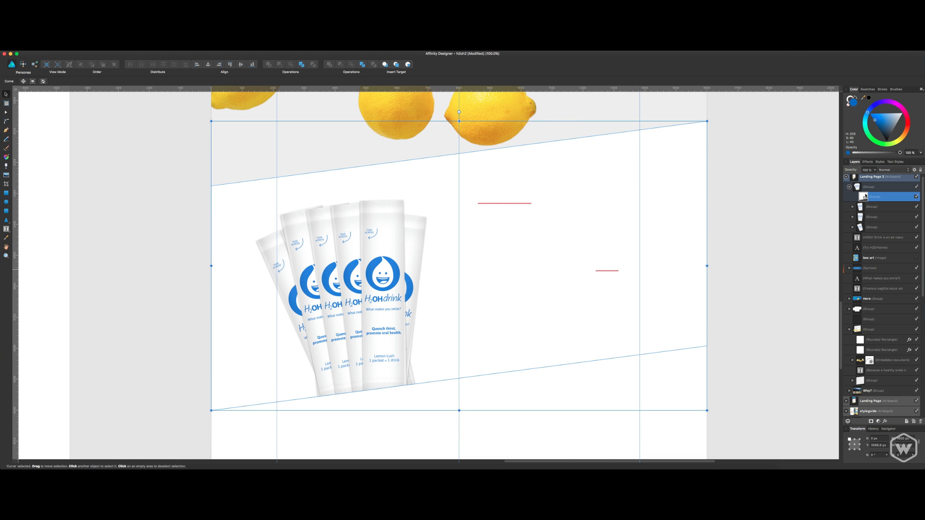
{"action": "left_click_drag", "start_coordinate": [875, 121], "coordinate": [872, 125]}
{"action": "key", "text": "super+z"}
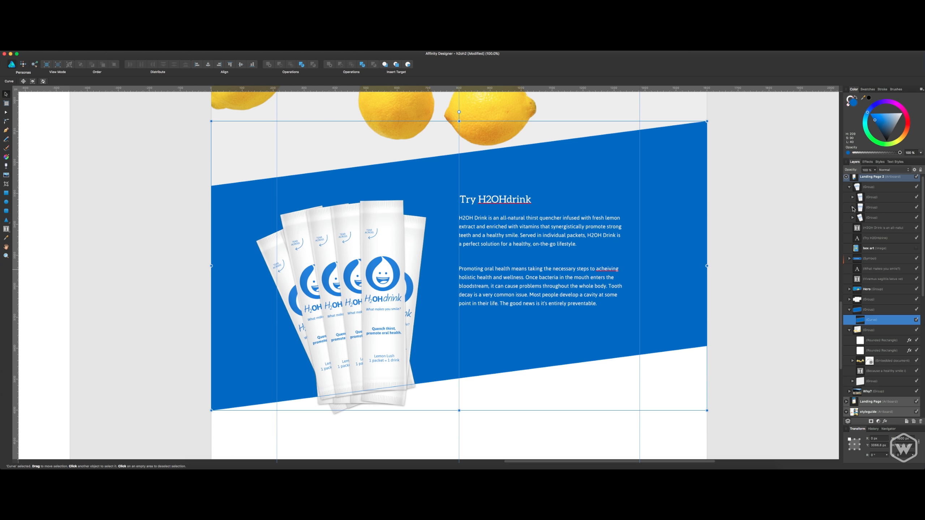
Duplicate the slanted blue curve inside the background group.
{"action": "left_click", "coordinate": [779, 251]}
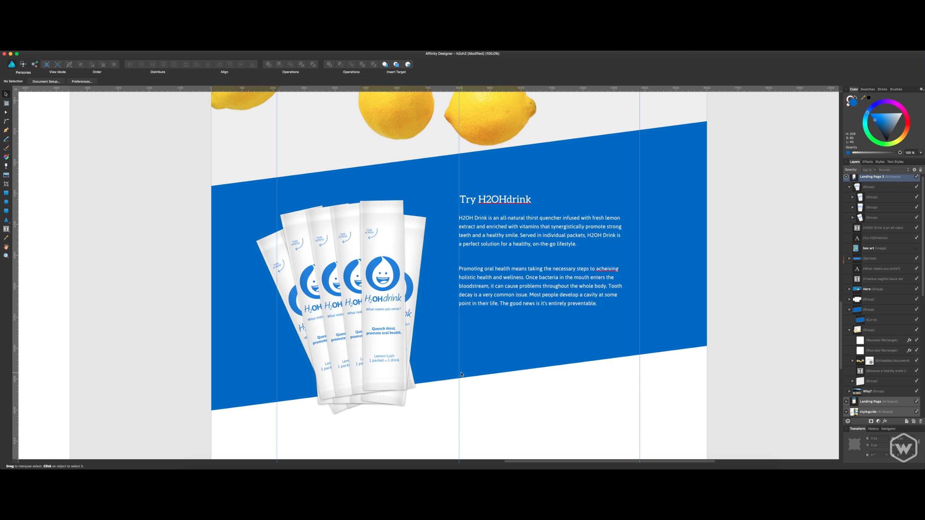
{"action": "left_click", "coordinate": [322, 379]}
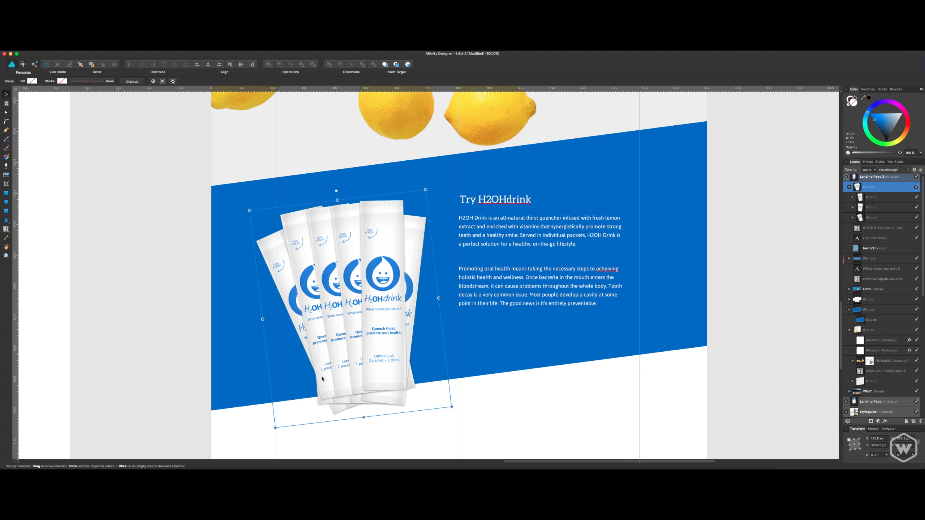
{"action": "left_click", "coordinate": [872, 320]}
{"action": "key", "text": "super+j"}
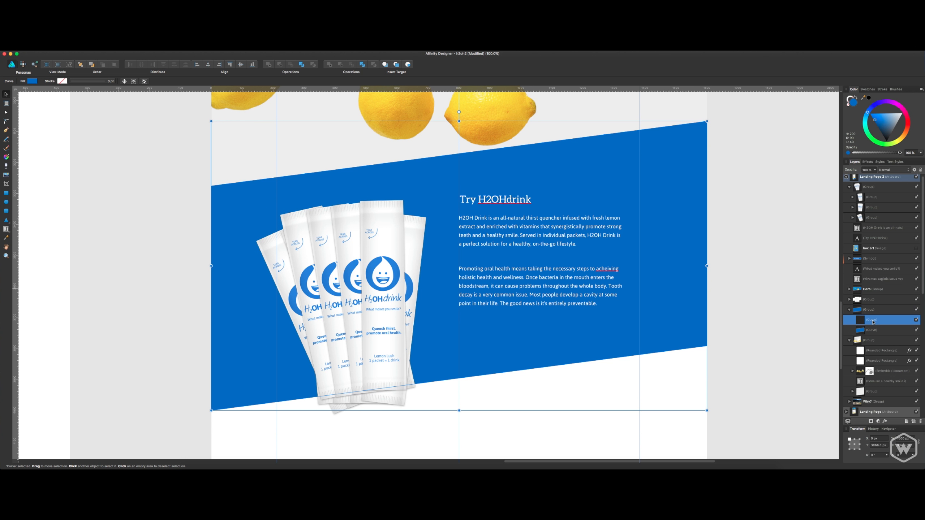
Try masking the drink stick group with the duplicated curve and moving the masked sticks slightly down, and undo both changes.
{"action": "left_click_drag", "start_coordinate": [873, 322], "coordinate": [861, 188]}
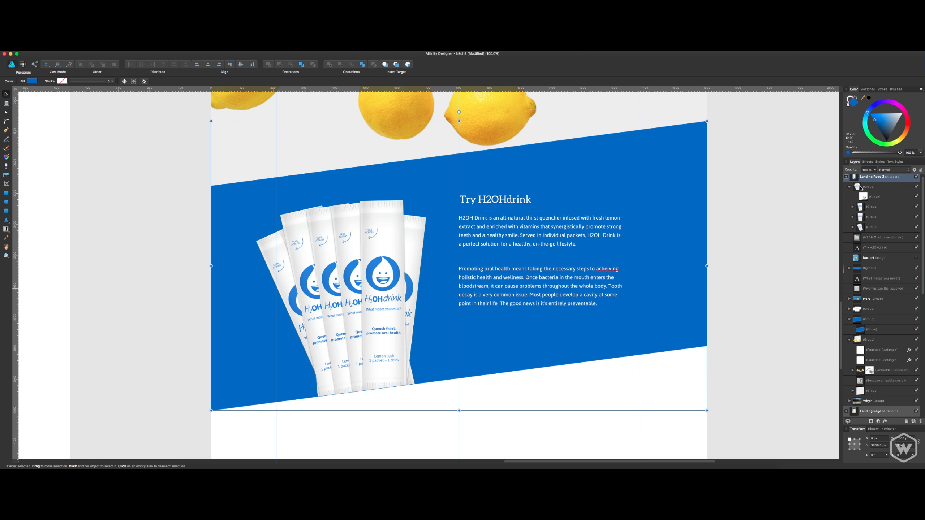
{"action": "left_click", "coordinate": [744, 276]}
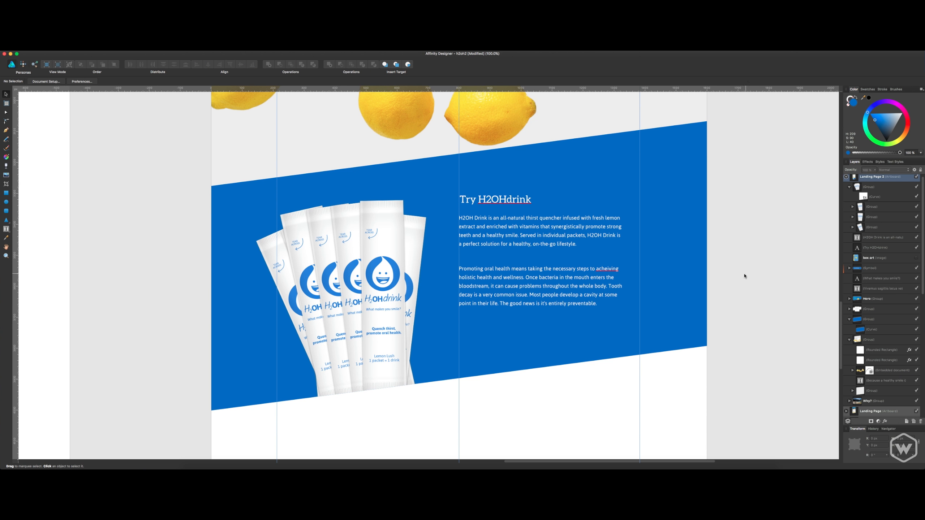
{"action": "left_click", "coordinate": [392, 273]}
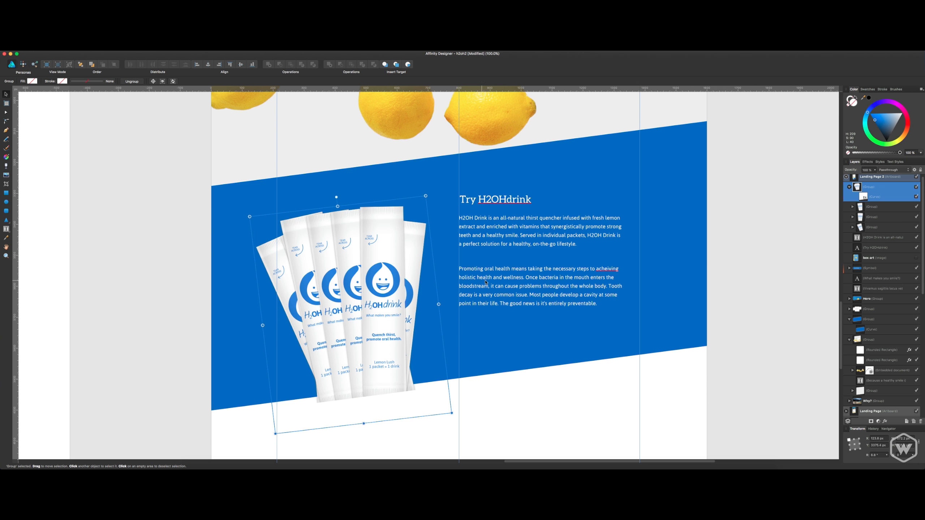
{"action": "left_click", "coordinate": [725, 274]}
{"action": "left_click_drag", "start_coordinate": [744, 250], "coordinate": [740, 257]}
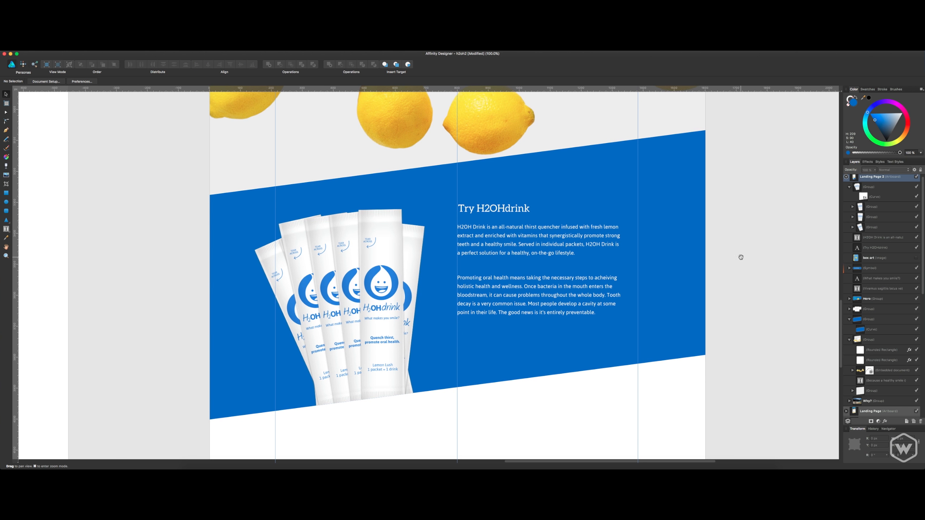
{"action": "key", "text": "super+z"}
{"action": "key", "text": "super+z"}
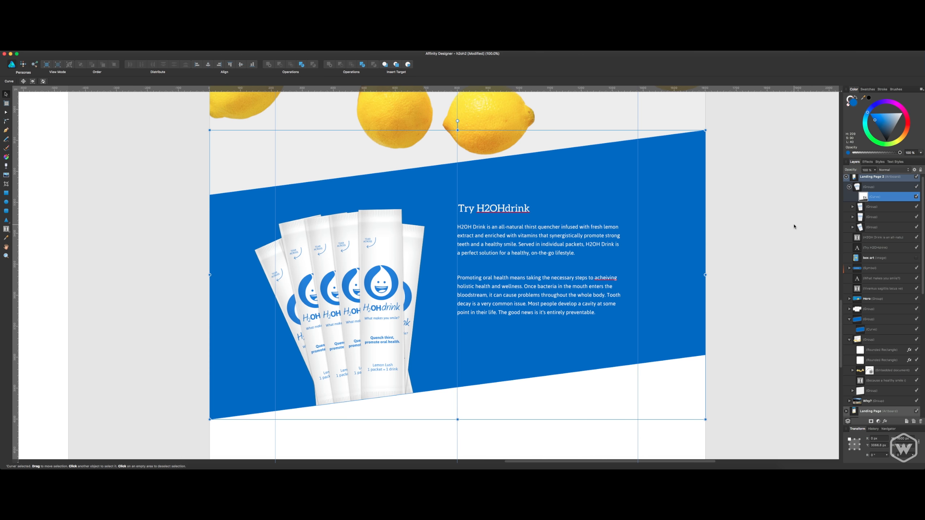
Move the unmasked drink stick group slightly down over the blue section's lower edge.
{"action": "left_click", "coordinate": [751, 258]}
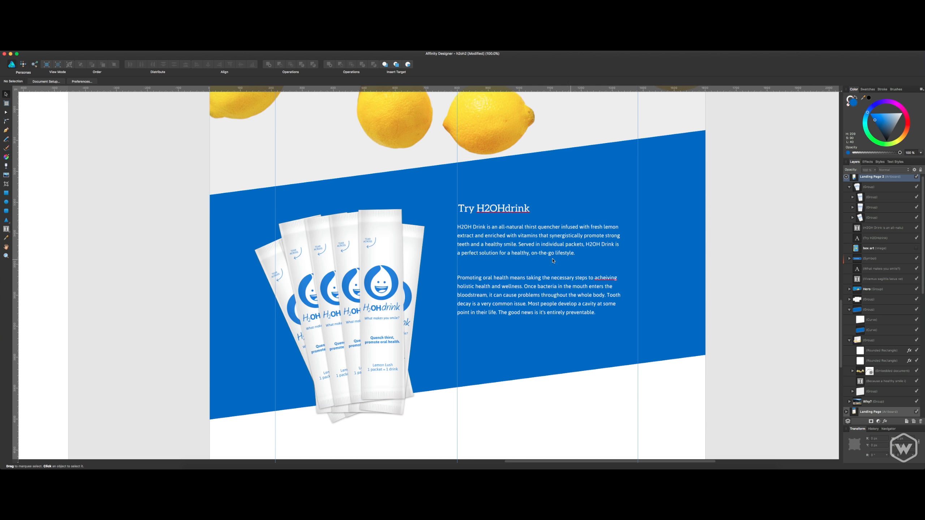
{"action": "left_click_drag", "start_coordinate": [410, 270], "coordinate": [410, 277]}
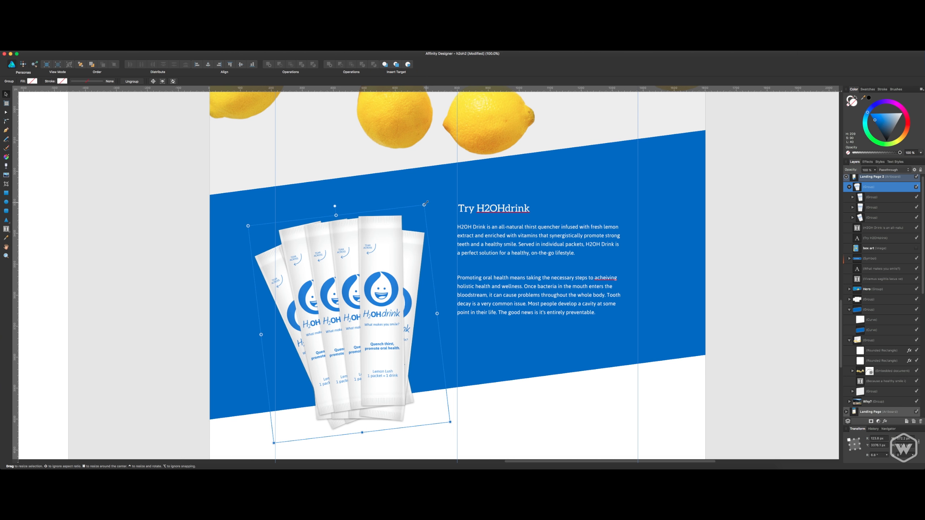
Enlarge the drink stick group slightly in the slanted blue section.
{"action": "left_click_drag", "start_coordinate": [424, 205], "coordinate": [428, 198]}
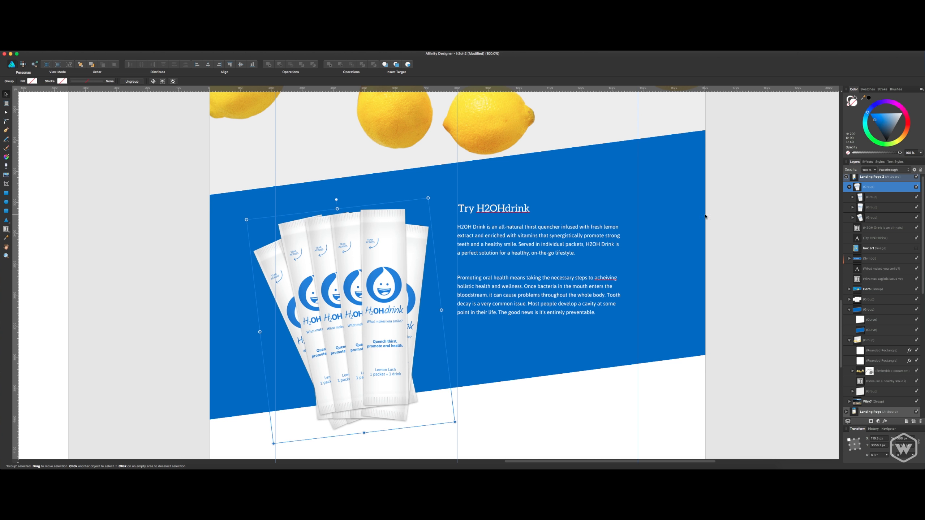
{"action": "left_click", "coordinate": [722, 206]}
{"action": "left_click", "coordinate": [380, 263]}
Mask the enlarged drink stick group with the duplicated slanted curve to crop the sticks along the blue section's lower edge.
{"action": "left_click", "coordinate": [872, 330]}
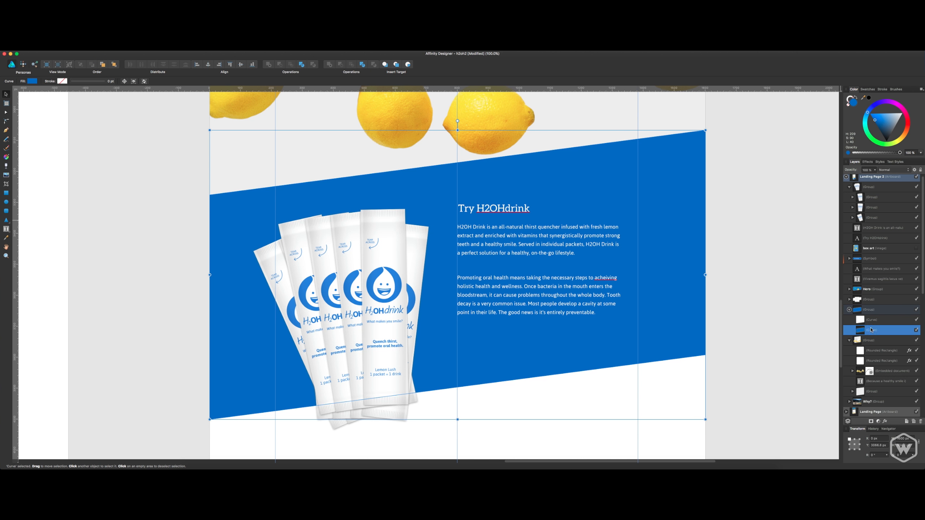
{"action": "left_click", "coordinate": [872, 324]}
{"action": "left_click_drag", "start_coordinate": [873, 322], "coordinate": [862, 187]}
{"action": "left_click", "coordinate": [761, 233]}
{"action": "left_click_drag", "start_coordinate": [760, 233], "coordinate": [746, 232]}
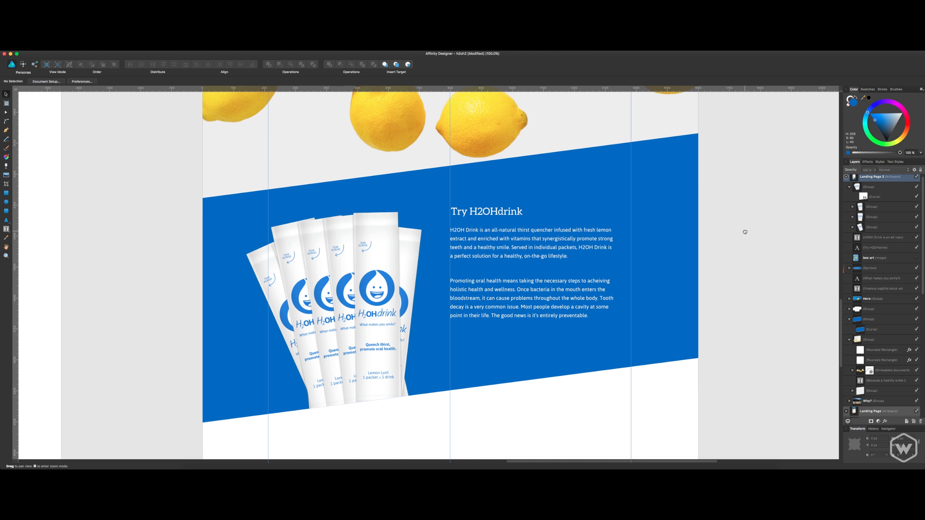
Move the "Try H2OHdrink" heading and its body text together slightly up, and save the document.
{"action": "left_click", "coordinate": [490, 238]}
{"action": "left_click", "coordinate": [486, 215], "text": "shift"}
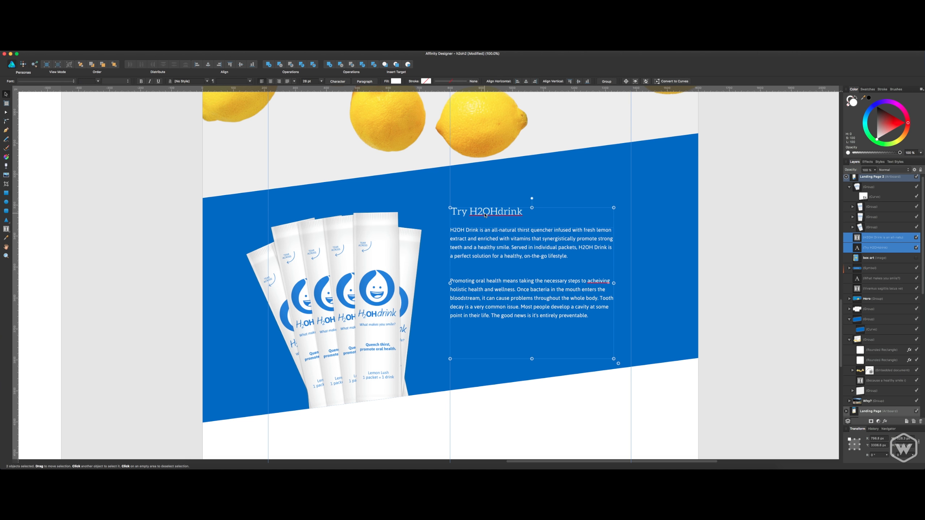
{"action": "left_click_drag", "start_coordinate": [486, 216], "coordinate": [486, 206]}
{"action": "left_click", "coordinate": [702, 206]}
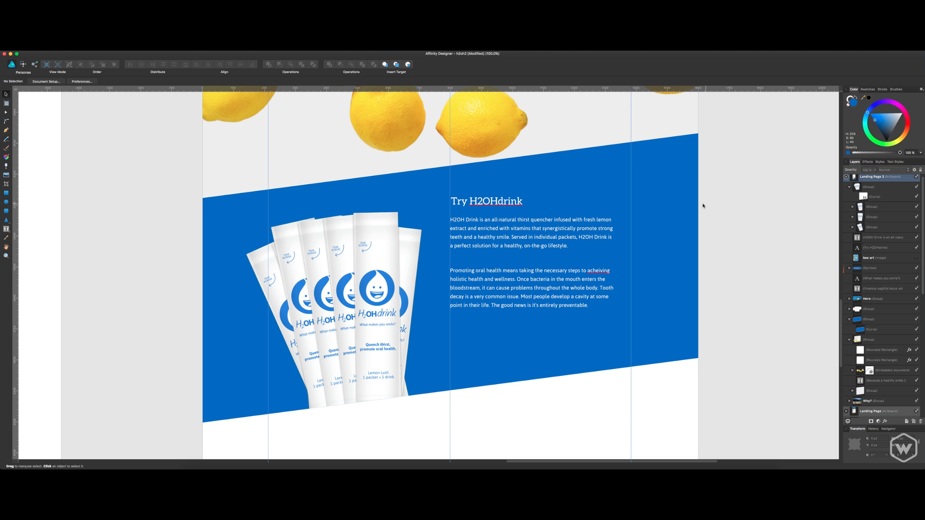
{"action": "key", "text": "super+s"}
{"action": "left_click", "coordinate": [518, 241]}
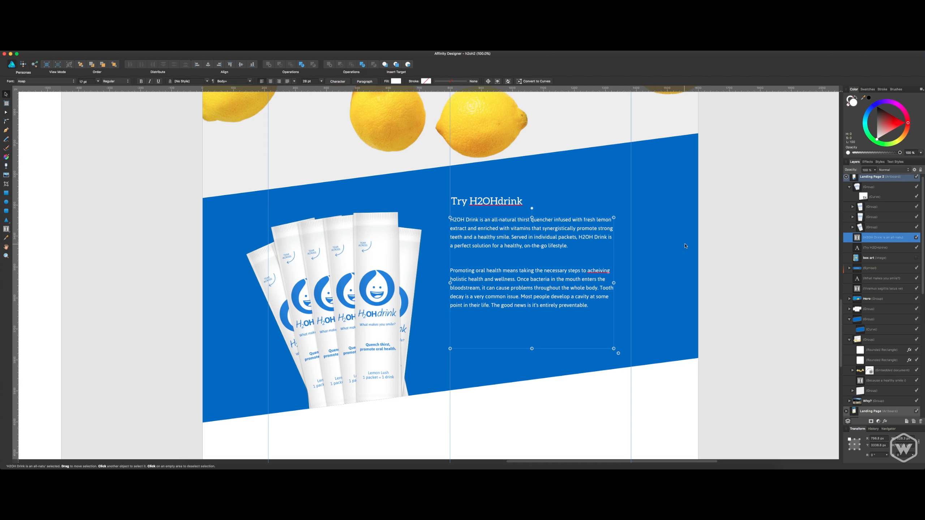
{"action": "left_click", "coordinate": [715, 267]}
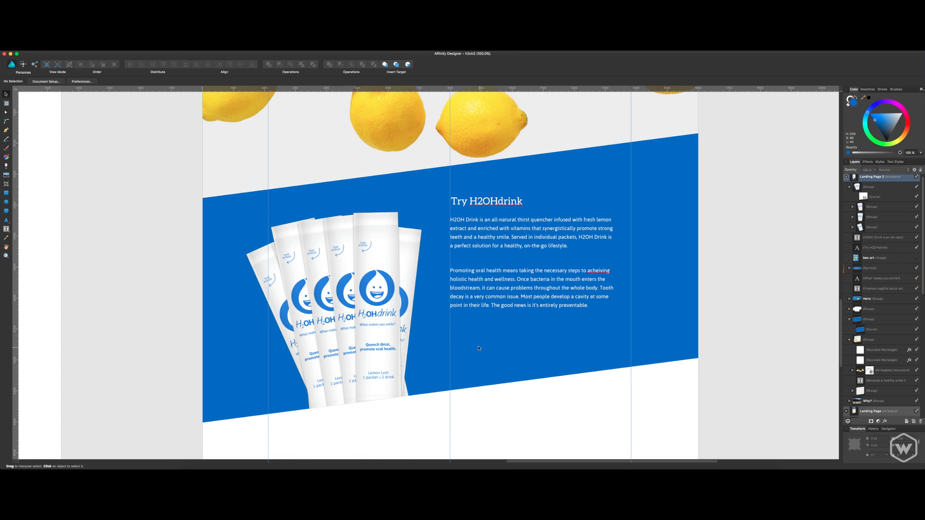
Copy the static yellow Secondary button from the styleguide artboard.
{"action": "left_click_drag", "start_coordinate": [188, 266], "coordinate": [356, 295]}
{"action": "left_click_drag", "start_coordinate": [174, 267], "coordinate": [418, 295]}
{"action": "left_click_drag", "start_coordinate": [118, 273], "coordinate": [487, 326]}
{"action": "left_click_drag", "start_coordinate": [326, 219], "coordinate": [472, 382]}
{"action": "left_click_drag", "start_coordinate": [400, 243], "coordinate": [485, 397]}
{"action": "left_click_drag", "start_coordinate": [417, 273], "coordinate": [362, 398]}
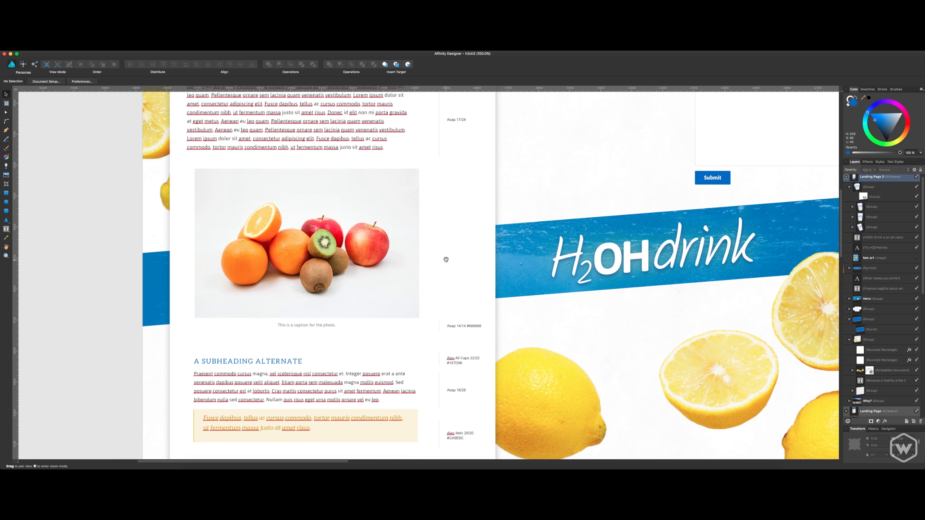
{"action": "left_click_drag", "start_coordinate": [444, 258], "coordinate": [376, 343]}
{"action": "left_click_drag", "start_coordinate": [556, 232], "coordinate": [457, 325]}
{"action": "left_click_drag", "start_coordinate": [481, 262], "coordinate": [437, 336]}
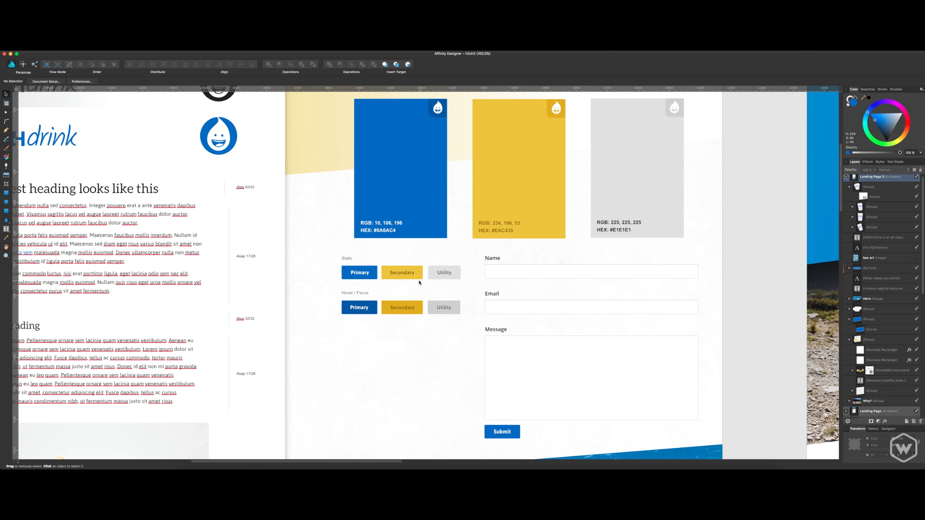
{"action": "left_click", "coordinate": [413, 273]}
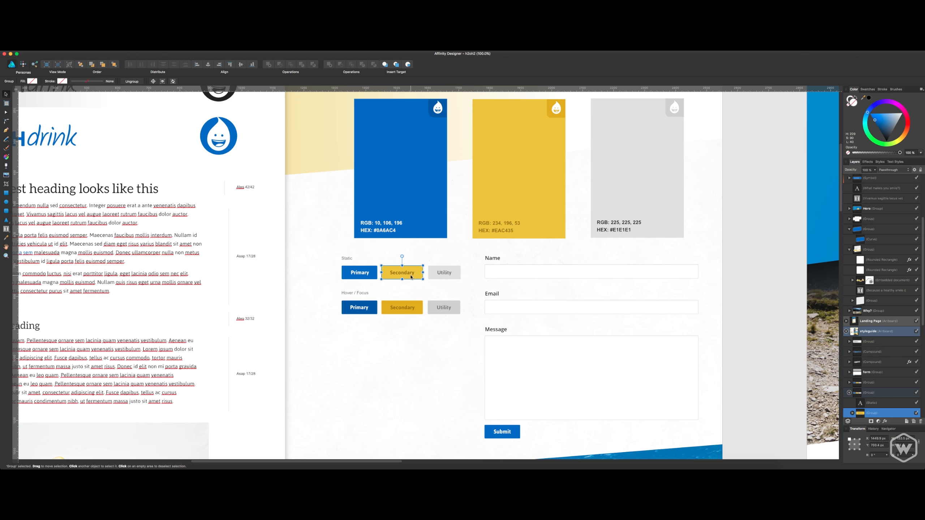
Paste the Secondary button into the "Try H2OHdrink" section and place it below the body text, aligned with the text's left edge.
{"action": "left_click_drag", "start_coordinate": [541, 304], "coordinate": [315, 261]}
{"action": "left_click_drag", "start_coordinate": [503, 334], "coordinate": [343, 260]}
{"action": "left_click_drag", "start_coordinate": [685, 417], "coordinate": [444, 345]}
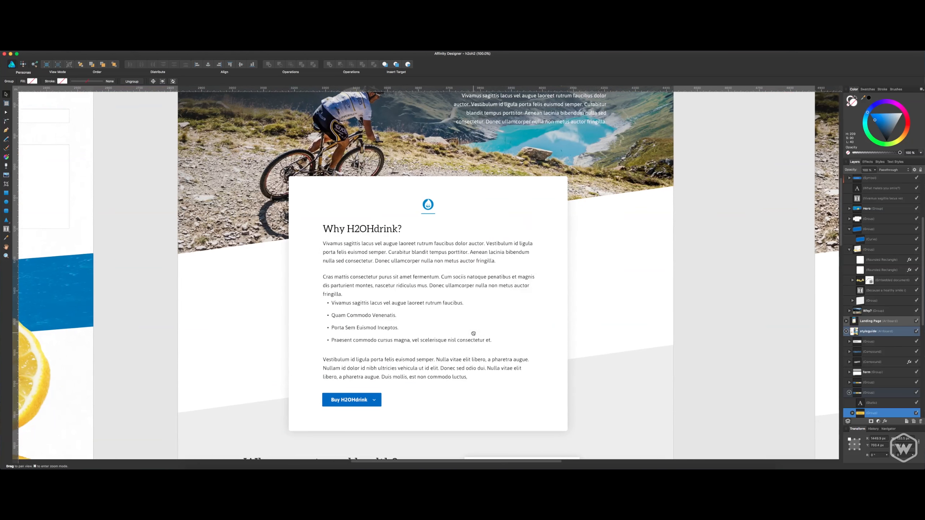
{"action": "left_click_drag", "start_coordinate": [581, 390], "coordinate": [336, 250]}
{"action": "left_click_drag", "start_coordinate": [514, 352], "coordinate": [223, 175]}
{"action": "left_click_drag", "start_coordinate": [556, 360], "coordinate": [425, 209]}
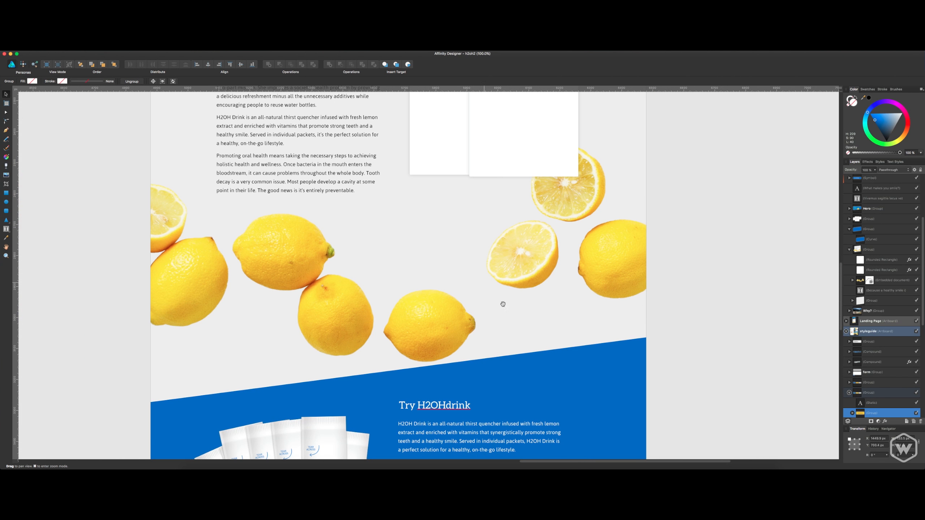
{"action": "left_click_drag", "start_coordinate": [531, 350], "coordinate": [465, 117]}
{"action": "left_click", "coordinate": [444, 287]}
{"action": "key", "text": "super+v"}
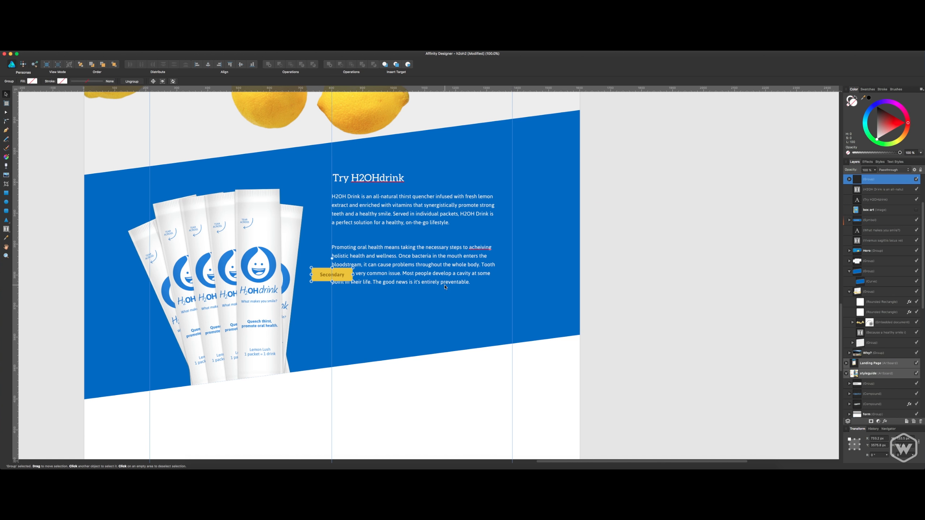
{"action": "left_click_drag", "start_coordinate": [348, 275], "coordinate": [366, 307]}
{"action": "left_click", "coordinate": [607, 275]}
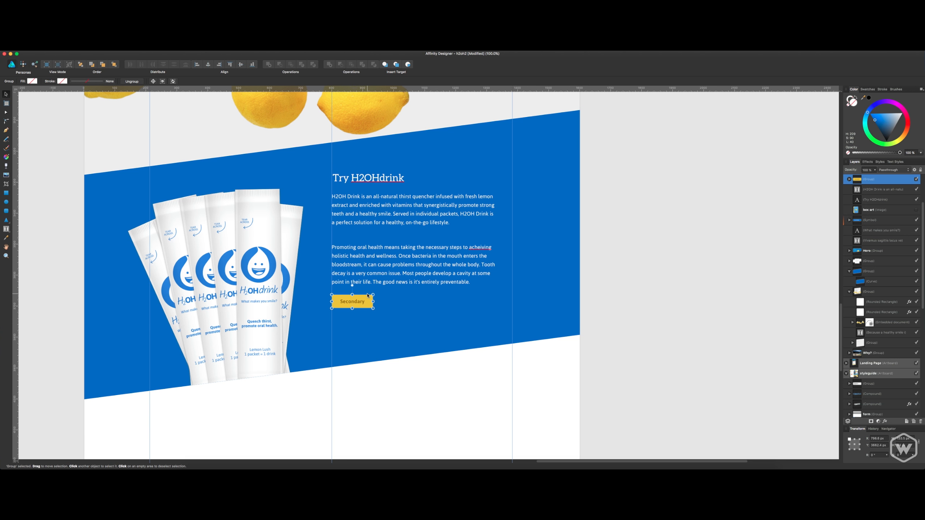
Widen the yellow button's rectangle slightly and change its label from "Secondary" to "Buy now".
{"action": "double_click", "coordinate": [369, 299]}
{"action": "left_click_drag", "start_coordinate": [373, 301], "coordinate": [382, 301]}
{"action": "left_click", "coordinate": [360, 303]}
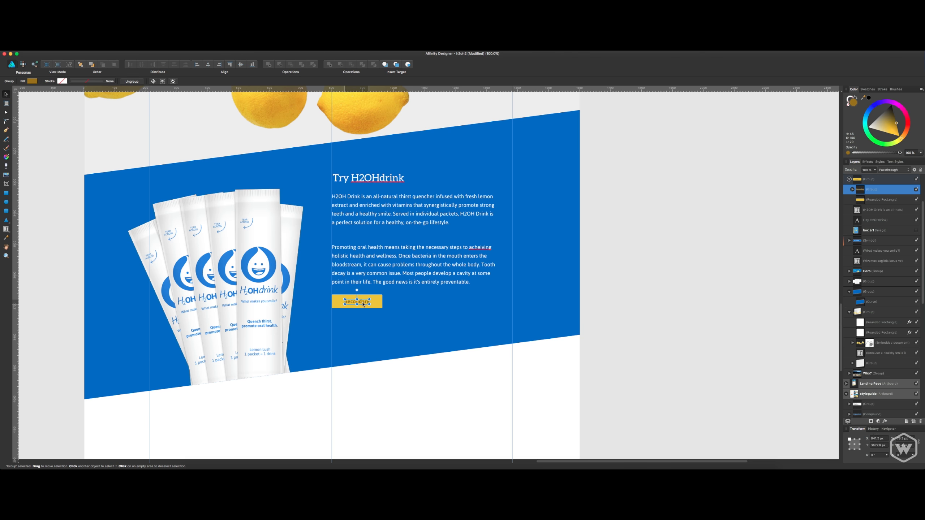
{"action": "key", "text": "t"}
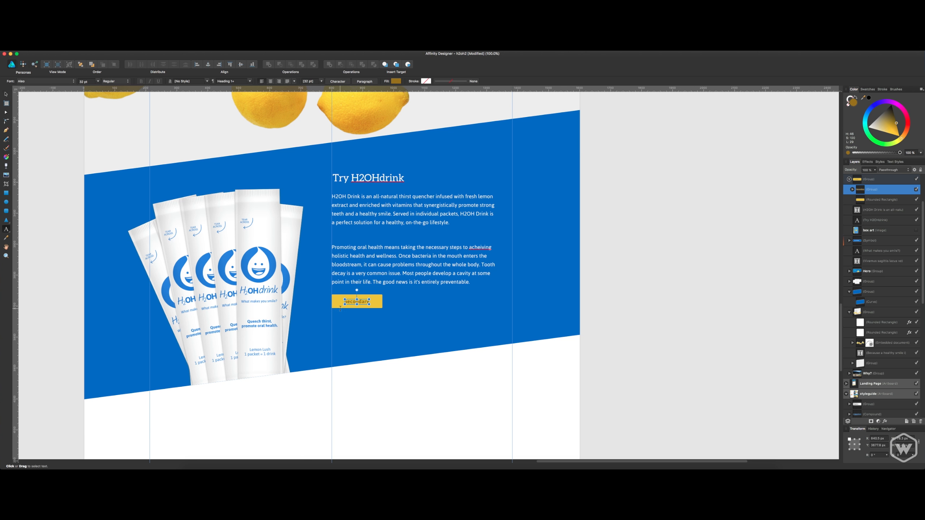
{"action": "double_click", "coordinate": [357, 301]}
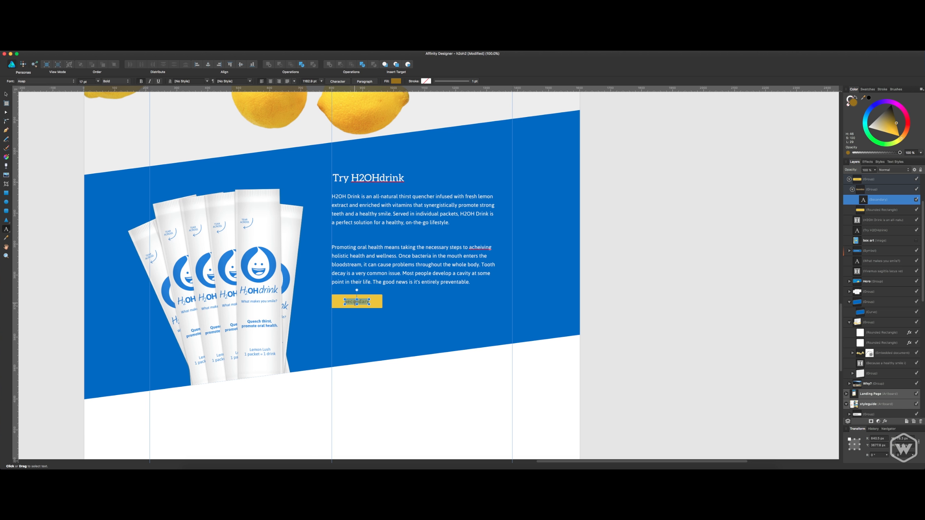
{"action": "key", "text": "BackSpace"}
{"action": "type", "text": "Buy now"}
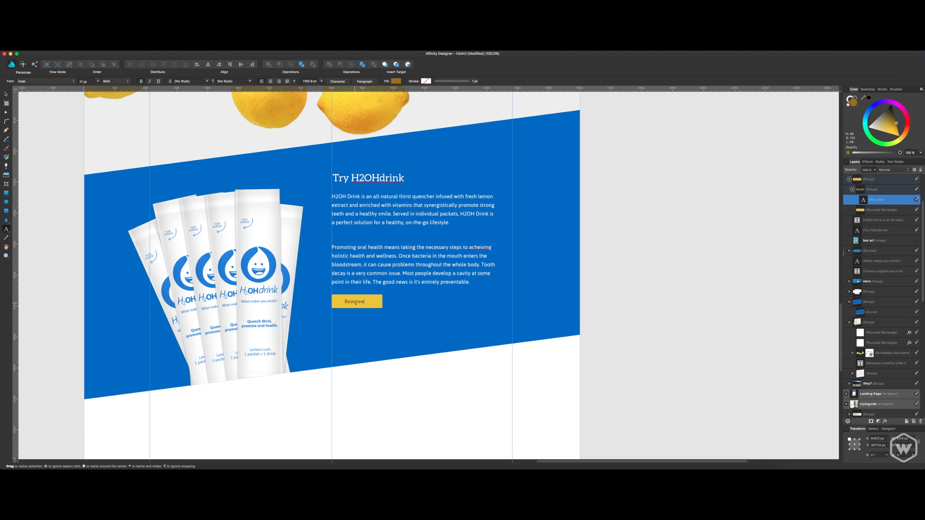
{"action": "key", "text": "Escape"}
Shift the "Buy now" label rightward inside the yellow button to leave room for an icon before it.
{"action": "left_click", "coordinate": [872, 212]}
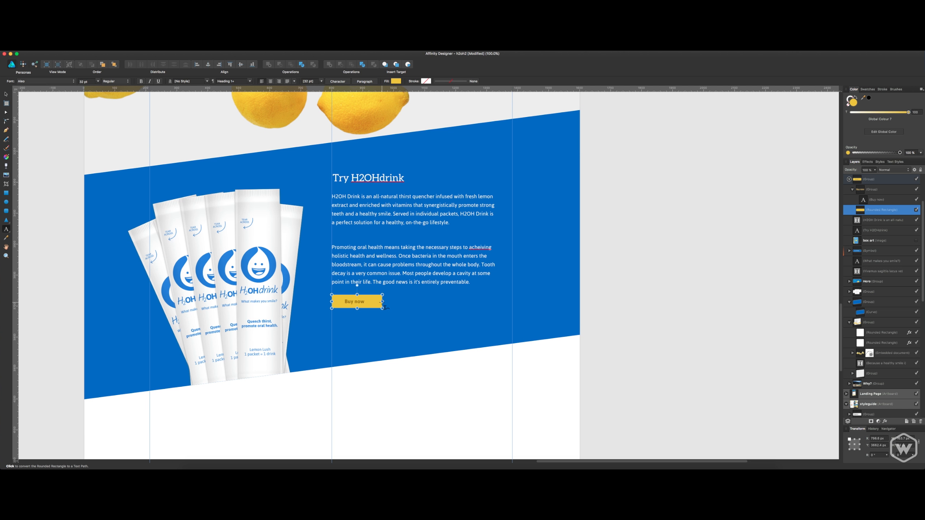
{"action": "left_click", "coordinate": [882, 191]}
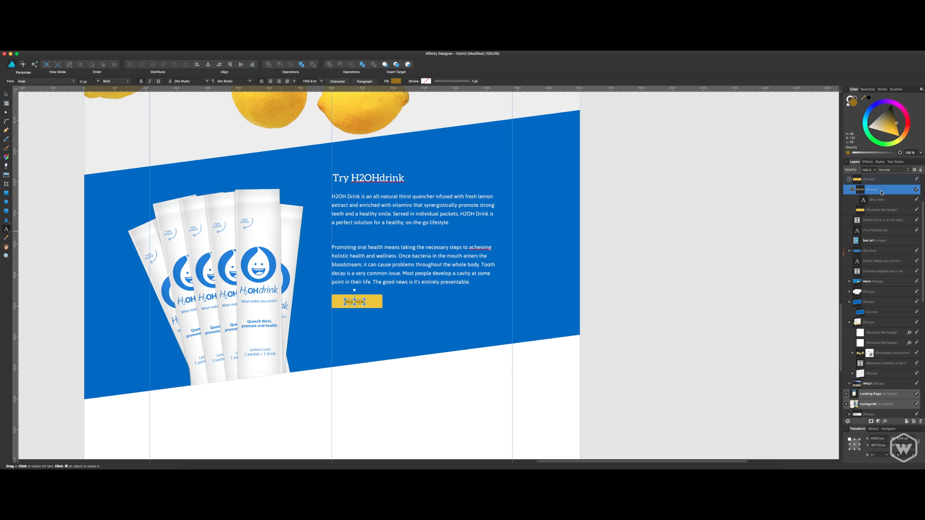
{"action": "left_click", "coordinate": [866, 210]}
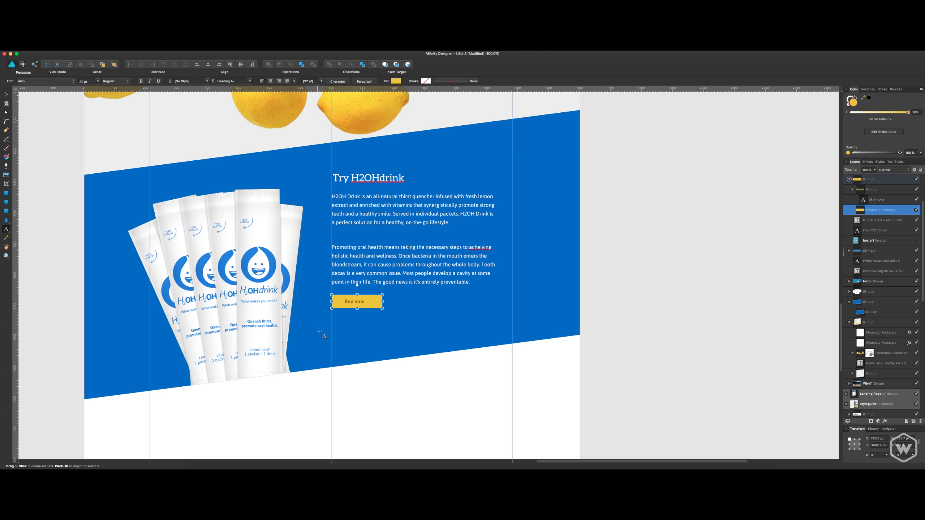
{"action": "key", "text": "v"}
{"action": "left_click", "coordinate": [352, 304]}
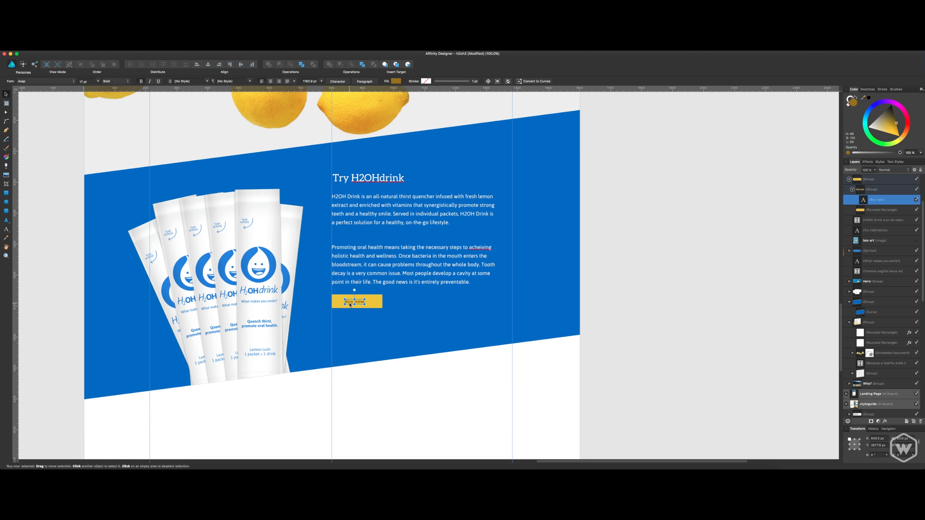
{"action": "left_click", "coordinate": [357, 374]}
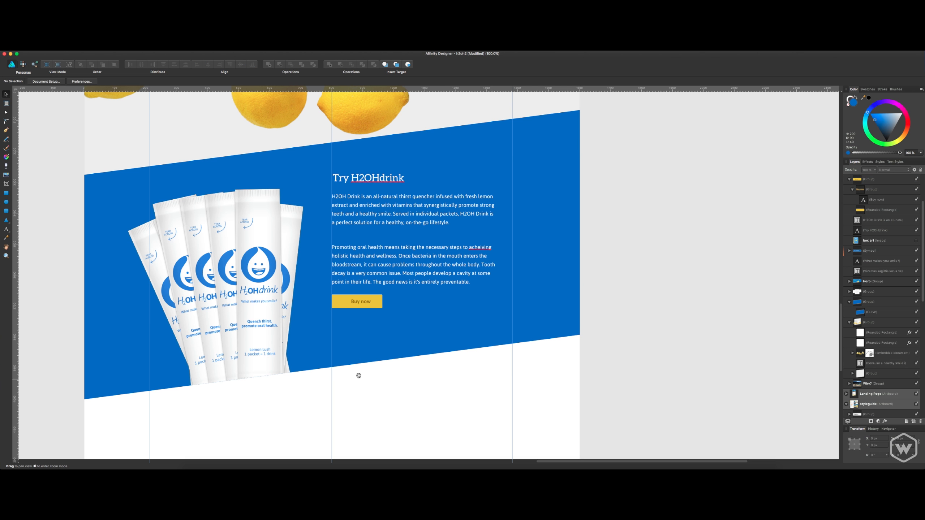
Select and copy the smiling drop icon in the corner of the yellow color swatch on the styleguide artboard.
{"action": "left_click_drag", "start_coordinate": [357, 374], "coordinate": [492, 435]}
{"action": "left_click_drag", "start_coordinate": [227, 173], "coordinate": [528, 456]}
{"action": "left_click_drag", "start_coordinate": [227, 213], "coordinate": [442, 304]}
{"action": "left_click_drag", "start_coordinate": [181, 171], "coordinate": [382, 284]}
{"action": "left_click_drag", "start_coordinate": [172, 91], "coordinate": [283, 229]}
{"action": "left_click_drag", "start_coordinate": [206, 146], "coordinate": [334, 279]}
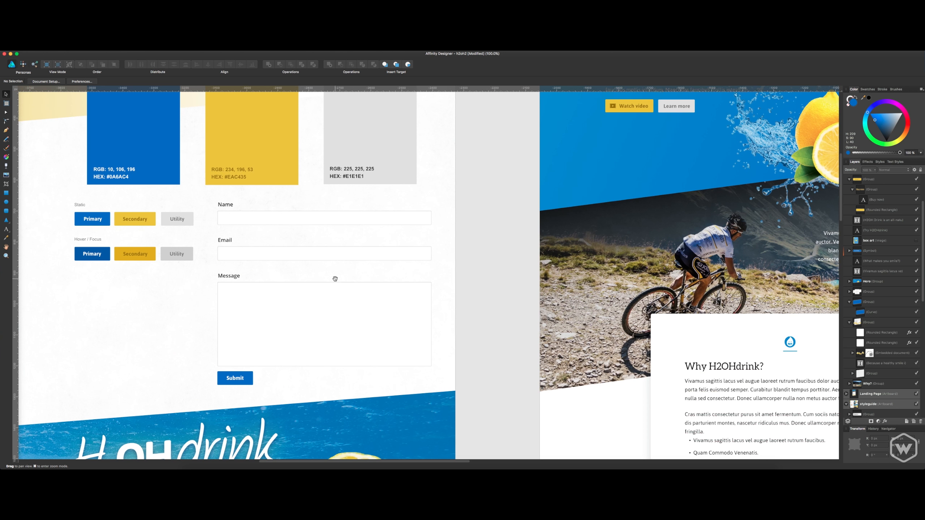
{"action": "left_click_drag", "start_coordinate": [298, 198], "coordinate": [350, 337]}
{"action": "left_click_drag", "start_coordinate": [352, 241], "coordinate": [353, 255]}
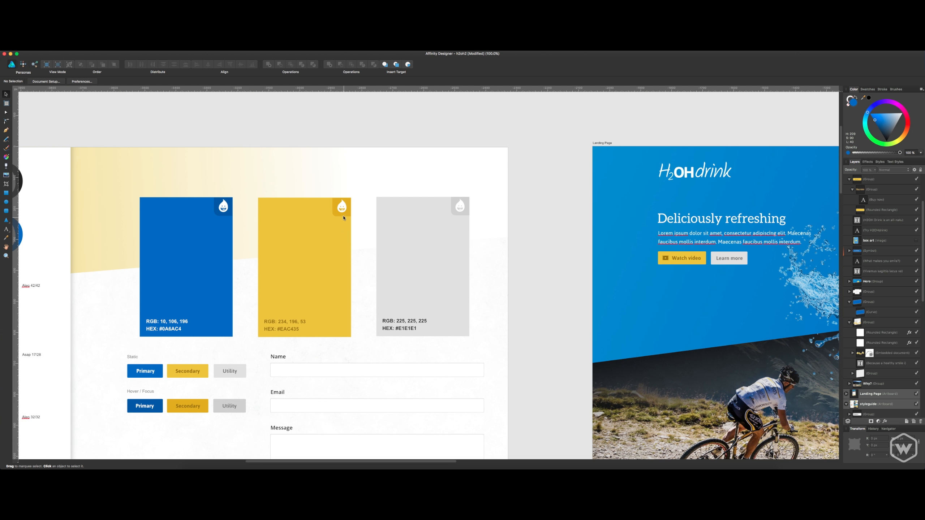
{"action": "left_click", "coordinate": [342, 208]}
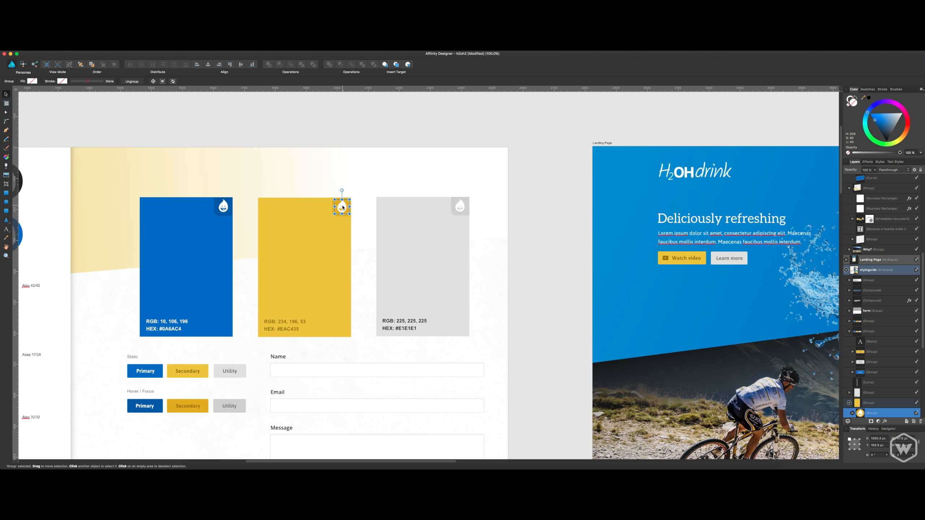
Paste the drop icon into the "Try H2OHdrink" section and place it on the button, left of the "Buy now" label.
{"action": "left_click_drag", "start_coordinate": [489, 295], "coordinate": [368, 204]}
{"action": "mouse_move", "coordinate": [661, 414]}
{"action": "left_mouse_down"}
{"action": "mouse_move", "coordinate": [405, 254]}
{"action": "mouse_move", "coordinate": [192, 136]}
{"action": "left_mouse_up"}
{"action": "left_click_drag", "start_coordinate": [503, 312], "coordinate": [277, 180]}
{"action": "left_click_drag", "start_coordinate": [390, 251], "coordinate": [172, 101]}
{"action": "left_click_drag", "start_coordinate": [333, 213], "coordinate": [189, 61]}
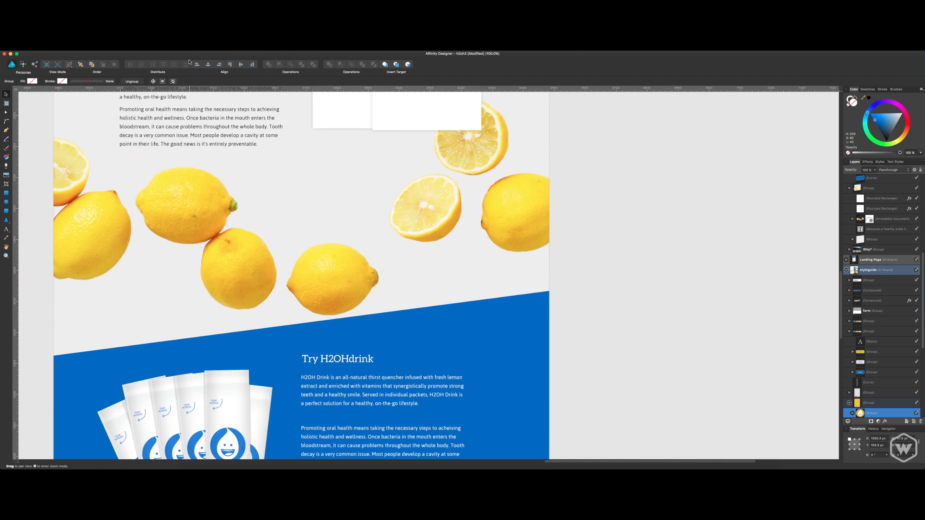
{"action": "mouse_move", "coordinate": [603, 324]}
{"action": "left_mouse_down"}
{"action": "mouse_move", "coordinate": [515, 277]}
{"action": "mouse_move", "coordinate": [370, 224]}
{"action": "left_mouse_up"}
{"action": "left_click_drag", "start_coordinate": [658, 395], "coordinate": [367, 225]}
{"action": "left_click_drag", "start_coordinate": [280, 238], "coordinate": [662, 244]}
{"action": "left_click_drag", "start_coordinate": [356, 264], "coordinate": [644, 351]}
{"action": "left_click_drag", "start_coordinate": [482, 290], "coordinate": [502, 320]}
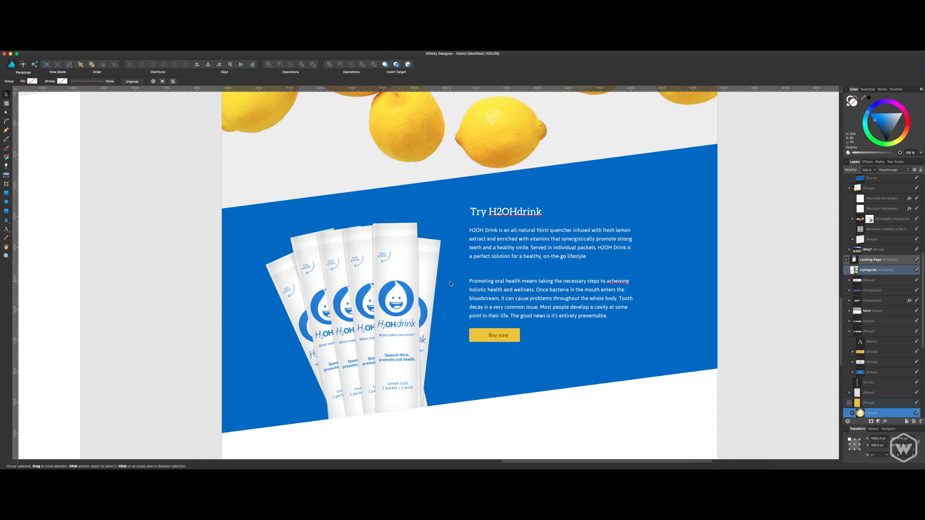
{"action": "left_click", "coordinate": [478, 334]}
{"action": "key", "text": "super+v"}
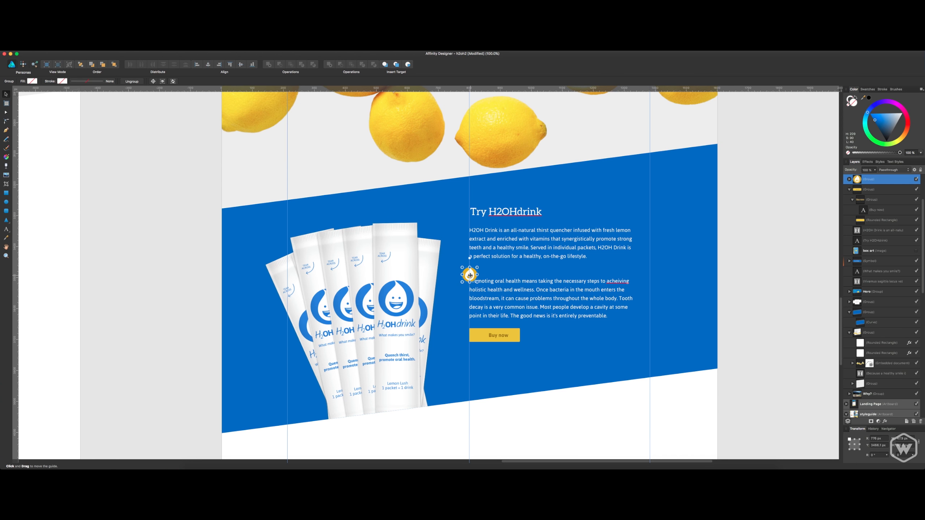
{"action": "left_click_drag", "start_coordinate": [469, 276], "coordinate": [484, 332]}
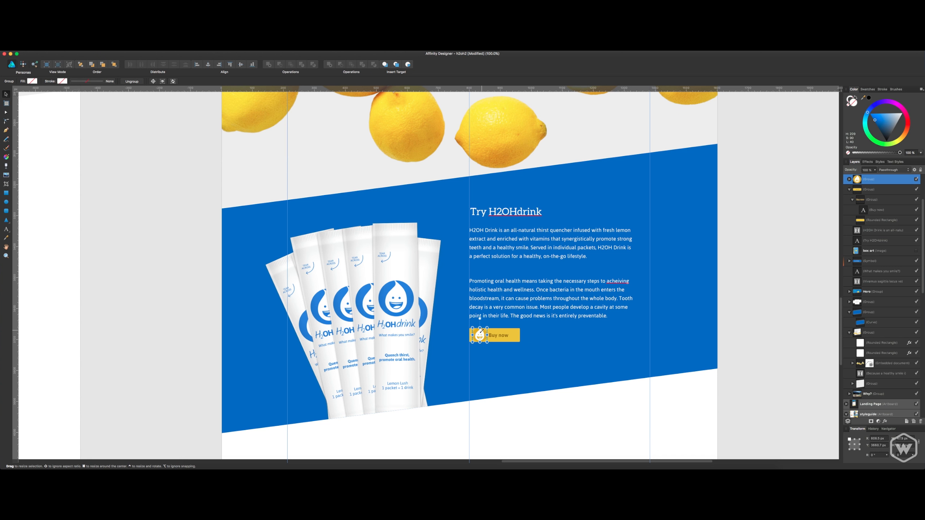
Shrink the drop icon proportionally so it fits within the button's height beside the label.
{"action": "key", "text": "super+equal"}
{"action": "key", "text": "super+equal"}
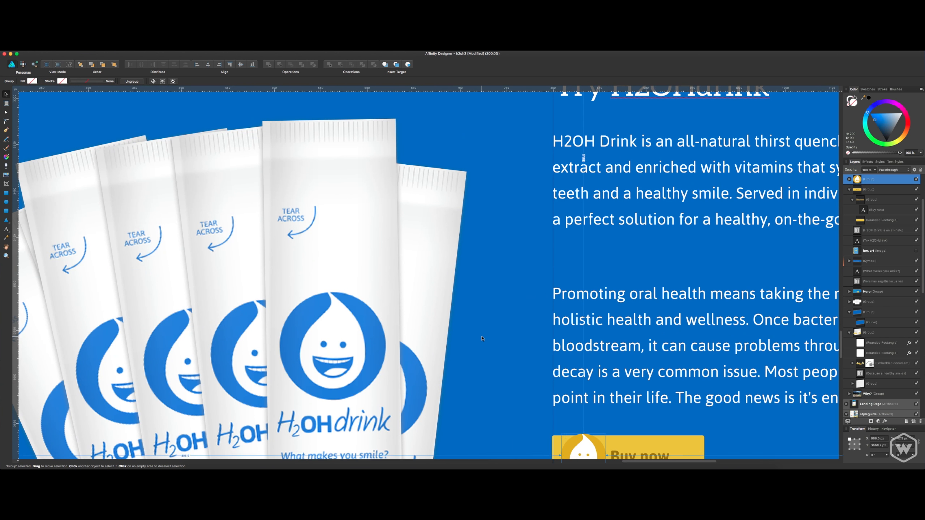
{"action": "left_click_drag", "start_coordinate": [526, 336], "coordinate": [381, 211]}
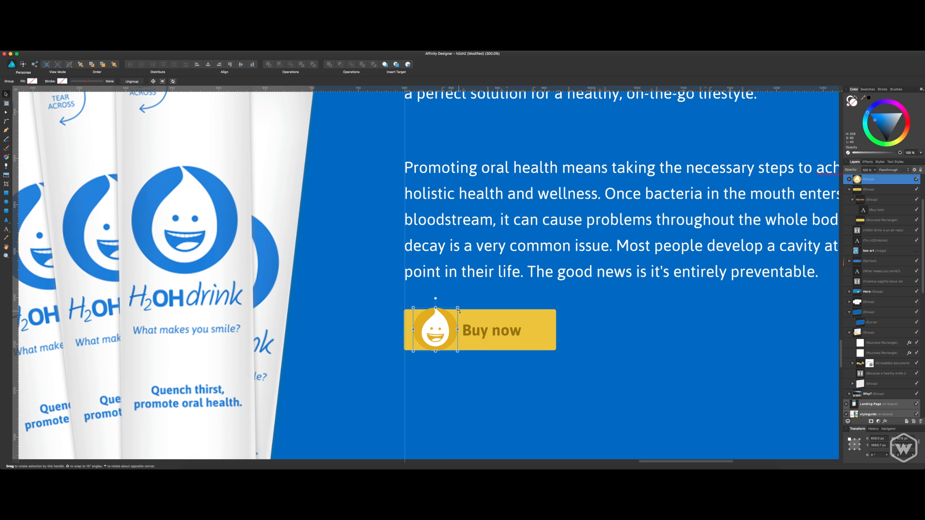
{"action": "left_click_drag", "start_coordinate": [458, 307], "coordinate": [435, 330]}
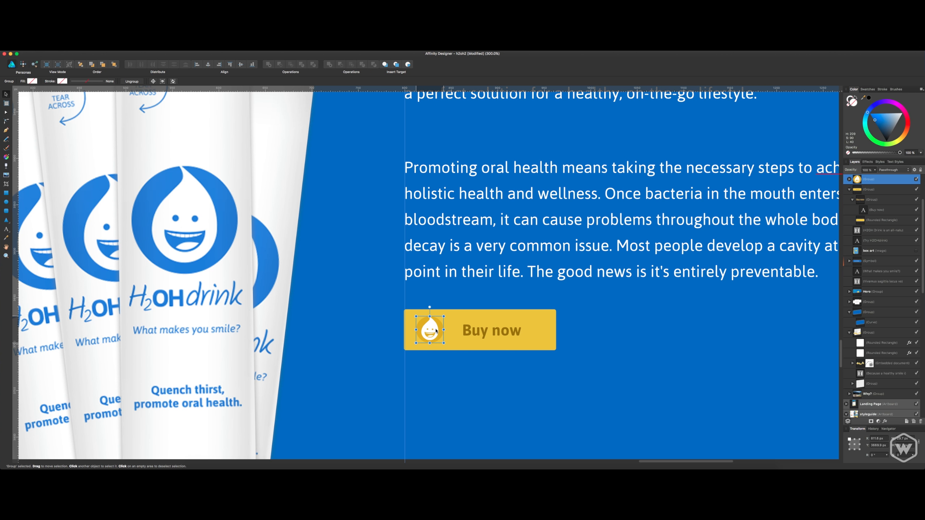
Move the "Buy now" label closer to the drop icon and narrow the yellow rectangle on its right side.
{"action": "double_click", "coordinate": [481, 333]}
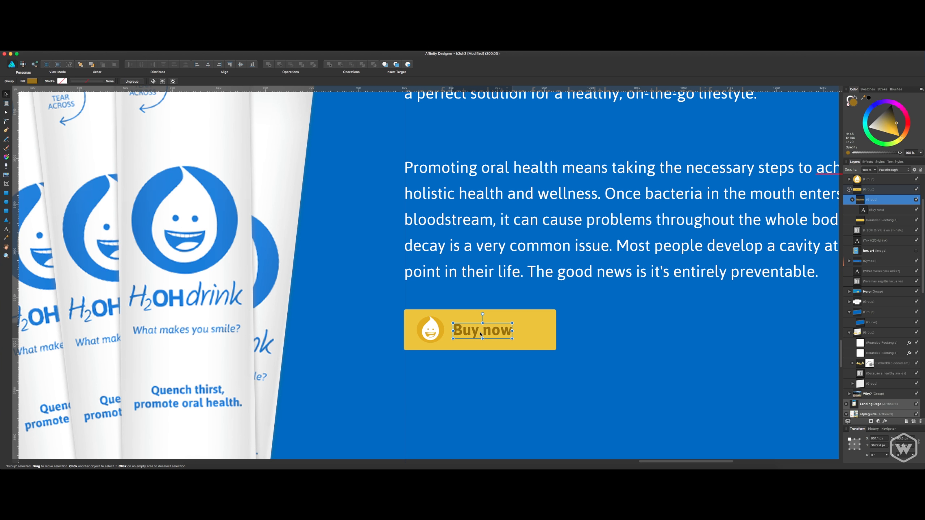
{"action": "left_click_drag", "start_coordinate": [481, 334], "coordinate": [480, 335]}
{"action": "left_click", "coordinate": [539, 331]}
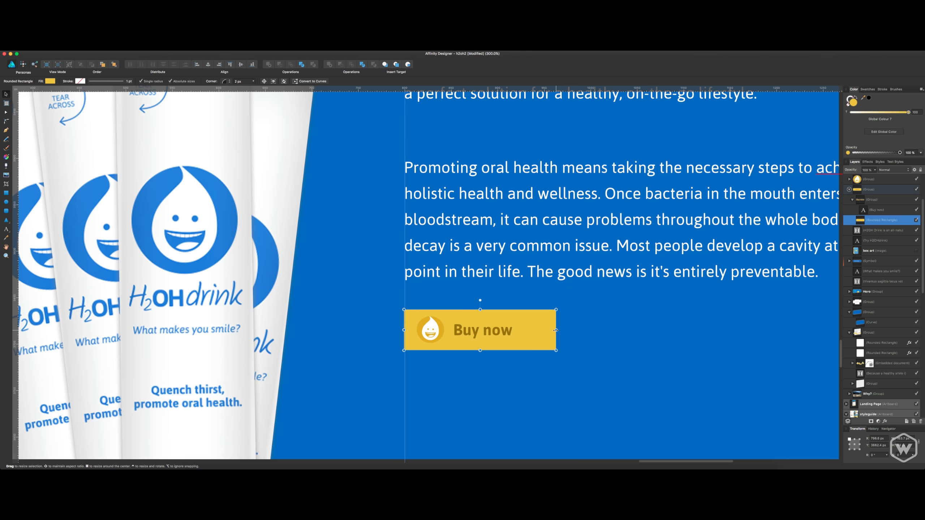
{"action": "left_click_drag", "start_coordinate": [557, 330], "coordinate": [542, 331]}
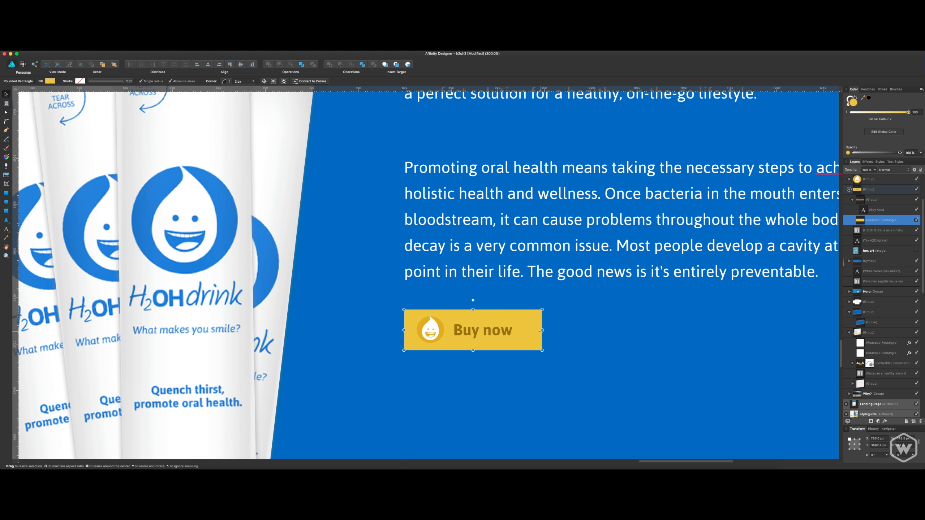
Enter a larger height and width for the button's yellow rectangle.
{"action": "left_click", "coordinate": [900, 439]}
{"action": "key", "text": "Tab"}
{"action": "type", "text": "6"}
{"action": "key", "text": "Return"}
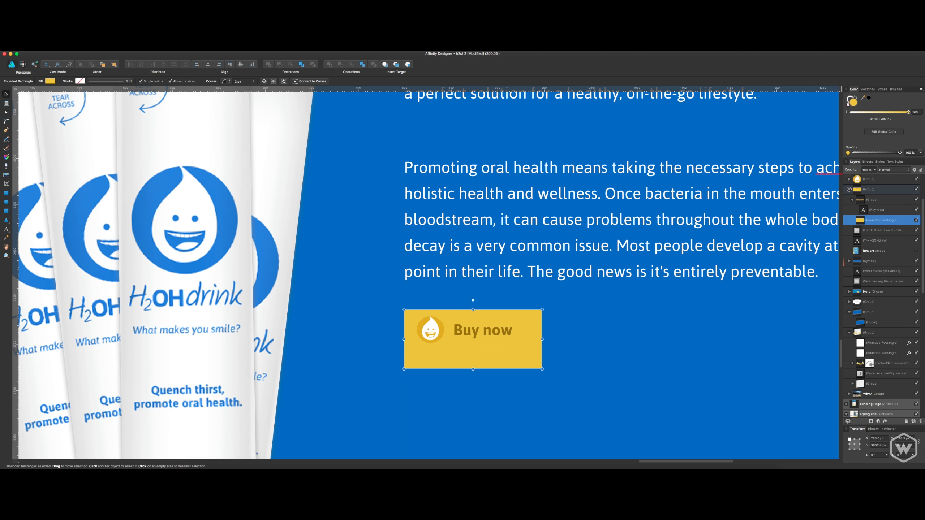
{"action": "left_click", "coordinate": [906, 441]}
{"action": "type", "text": "170"}
{"action": "key", "text": "Return"}
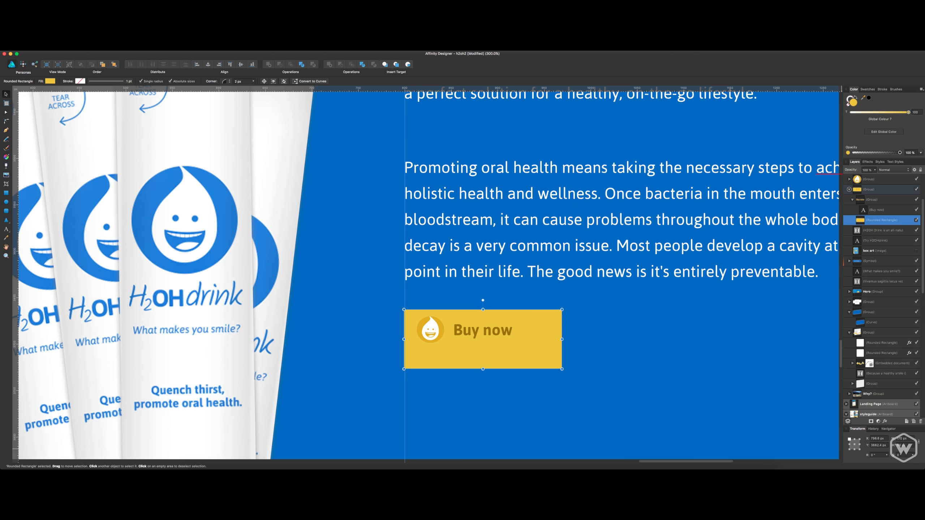
Set the "Buy now" label's font size to 19 pt.
{"action": "left_click", "coordinate": [495, 332]}
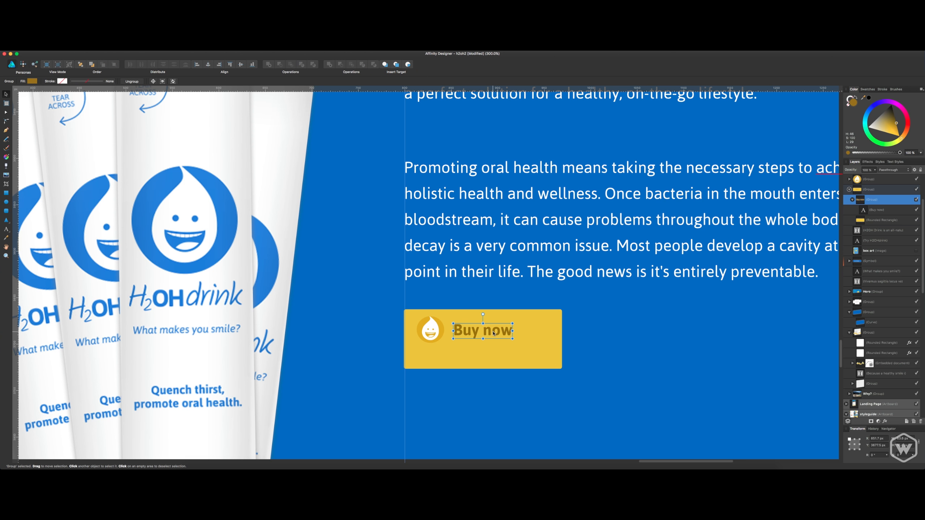
{"action": "double_click", "coordinate": [494, 332]}
{"action": "key", "text": "super+a"}
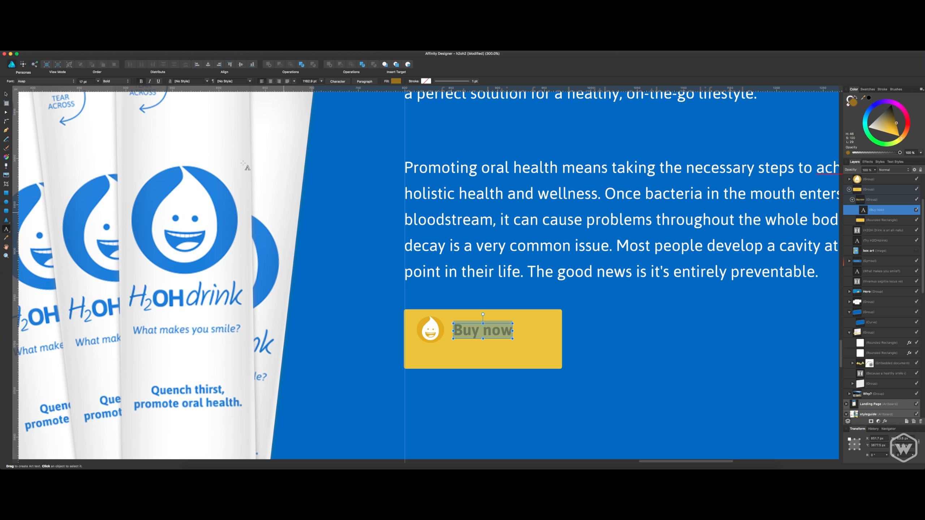
{"action": "left_click", "coordinate": [90, 82]}
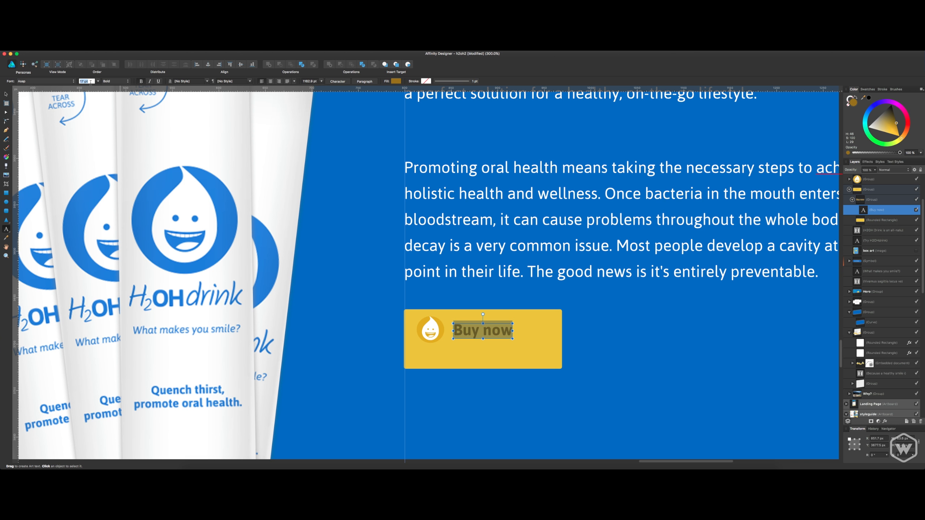
{"action": "type", "text": "19"}
{"action": "key", "text": "Return"}
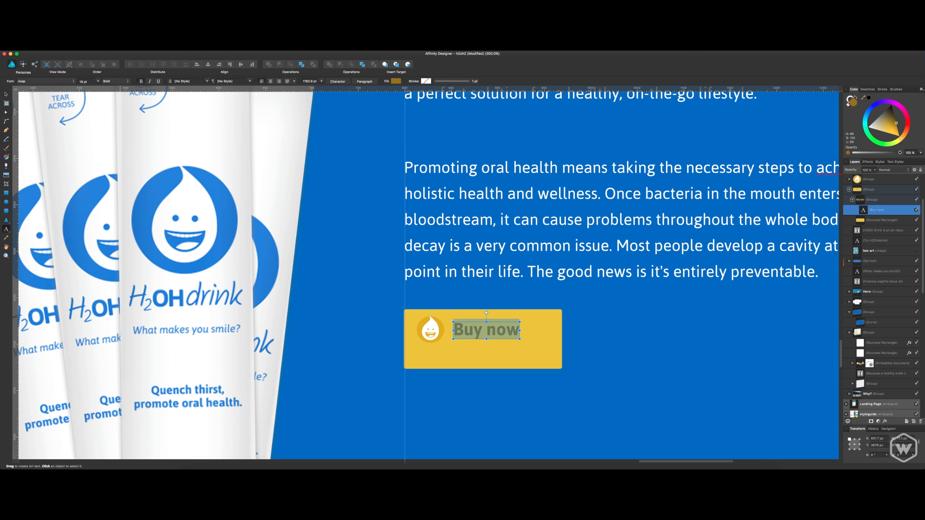
{"action": "left_click", "coordinate": [870, 214]}
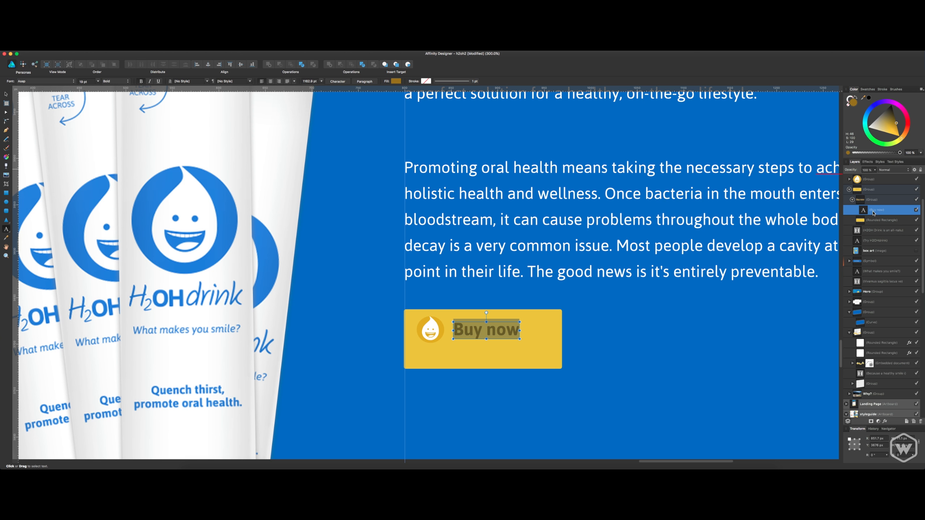
{"action": "key", "text": "Escape"}
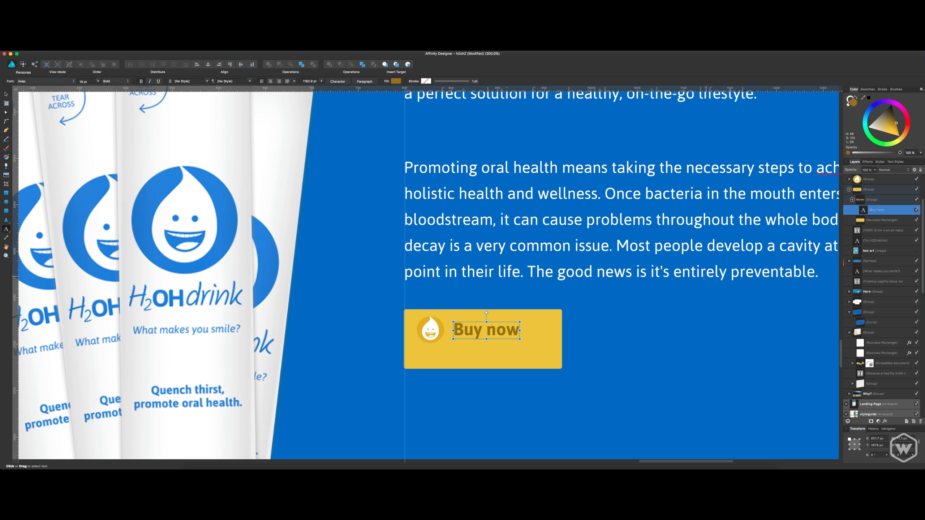
Center the drop icon and label vertically in the enlarged button and narrow the yellow rectangle to fit them.
{"action": "left_click_drag", "start_coordinate": [509, 334], "coordinate": [510, 343]}
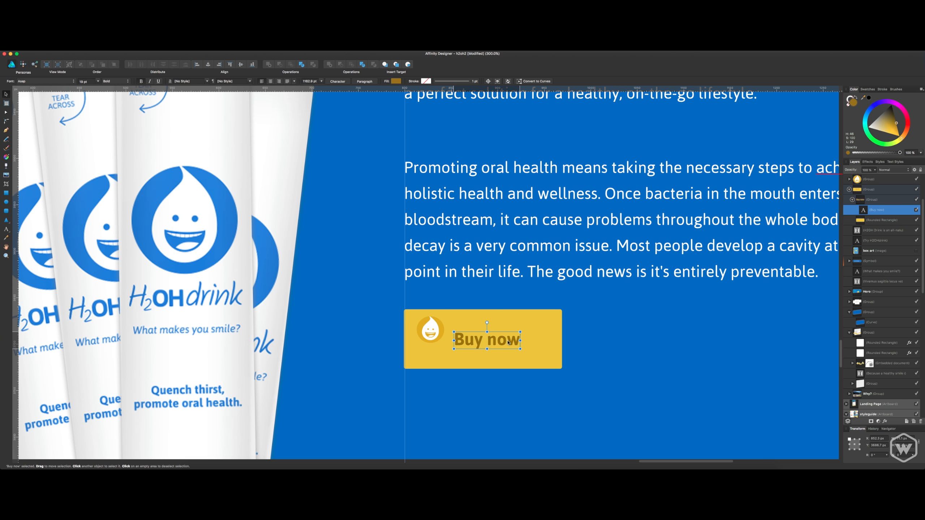
{"action": "left_click_drag", "start_coordinate": [426, 328], "coordinate": [480, 341]}
{"action": "double_click", "coordinate": [532, 341]}
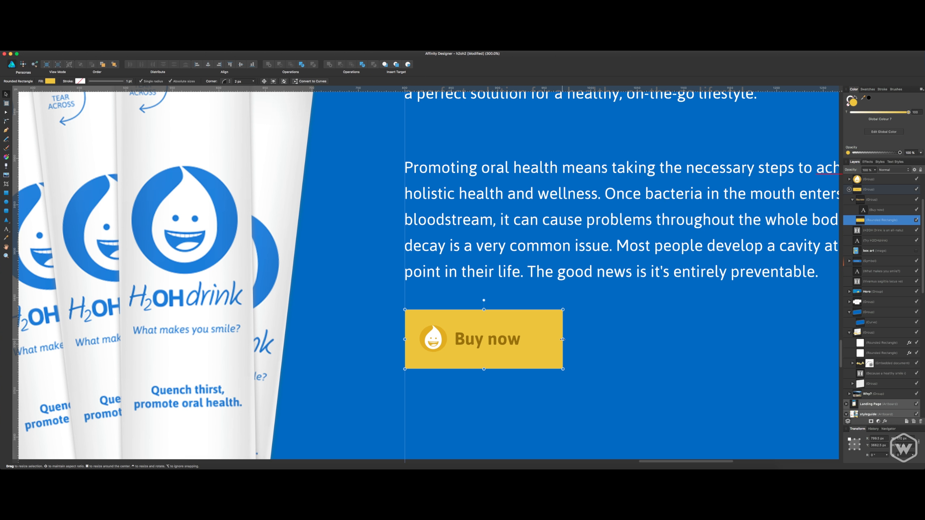
{"action": "left_click_drag", "start_coordinate": [563, 339], "coordinate": [547, 339]}
{"action": "left_click", "coordinate": [511, 343]}
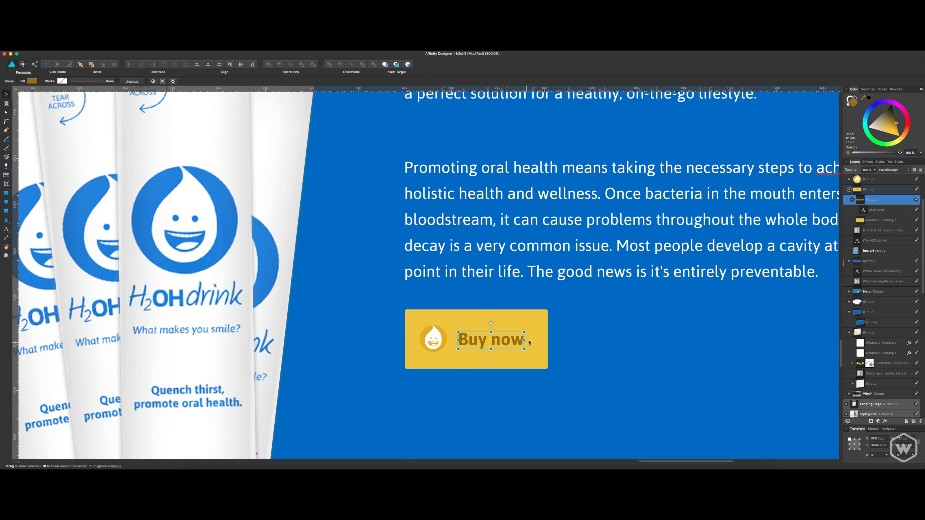
Check the "Buy now" button's size and spacing against the surrounding text and drink sticks.
{"action": "left_click", "coordinate": [604, 316]}
{"action": "key", "text": "super+minus"}
{"action": "key", "text": "super+minus"}
{"action": "key", "text": "super+minus"}
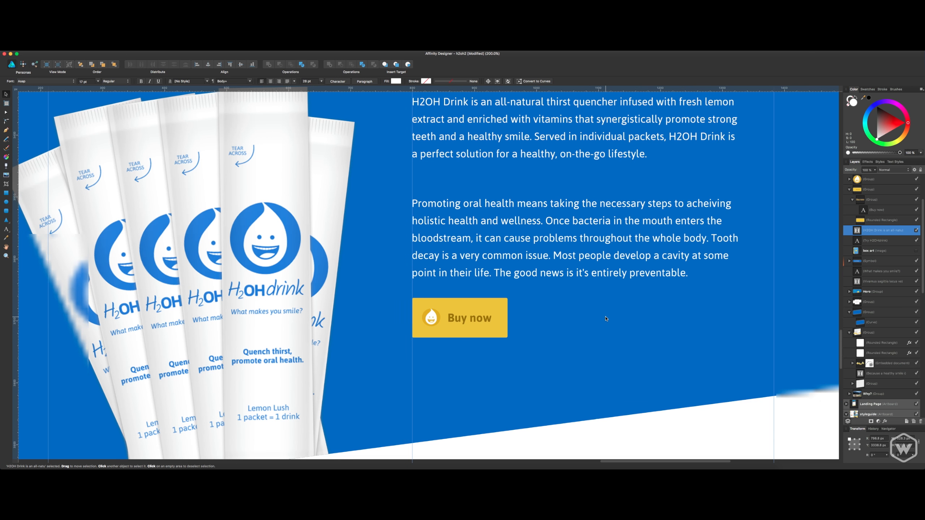
{"action": "key", "text": "super+plus"}
{"action": "key", "text": "super+plus"}
{"action": "key", "text": "super+plus"}
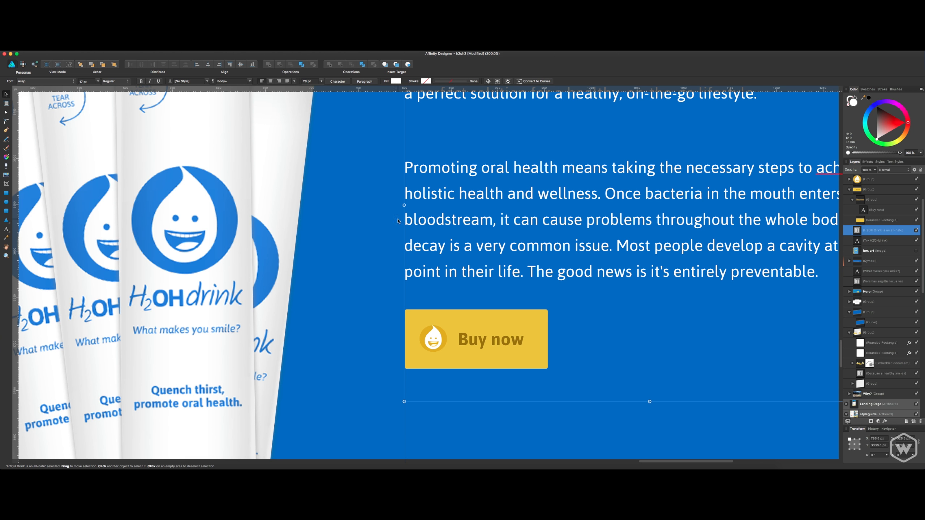
Widen the button's yellow rectangle and change its label to "Buy H2Odrink now".
{"action": "left_click", "coordinate": [465, 335]}
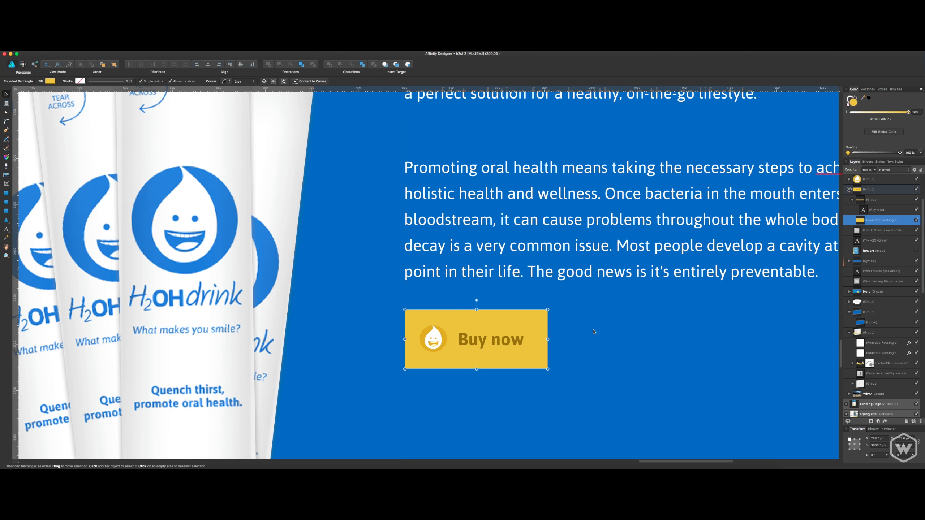
{"action": "left_click_drag", "start_coordinate": [548, 339], "coordinate": [630, 340]}
{"action": "double_click", "coordinate": [516, 343]}
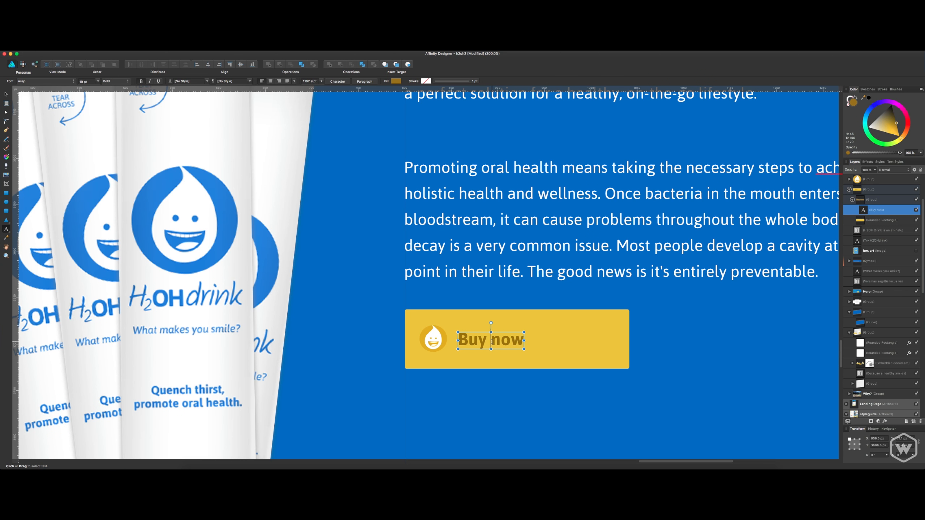
{"action": "left_click", "coordinate": [492, 341]}
{"action": "type", "text": "H20"}
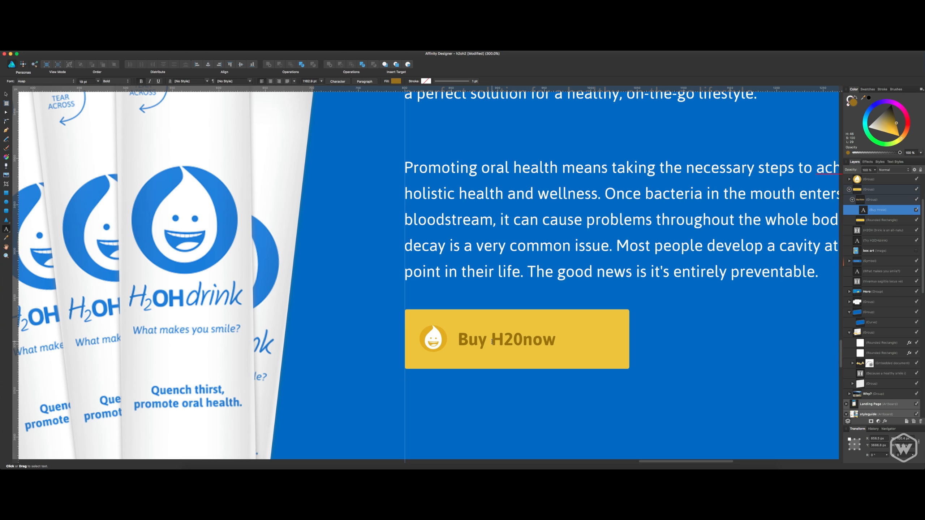
{"action": "key", "text": "BackSpace"}
{"action": "type", "text": "Odrink"}
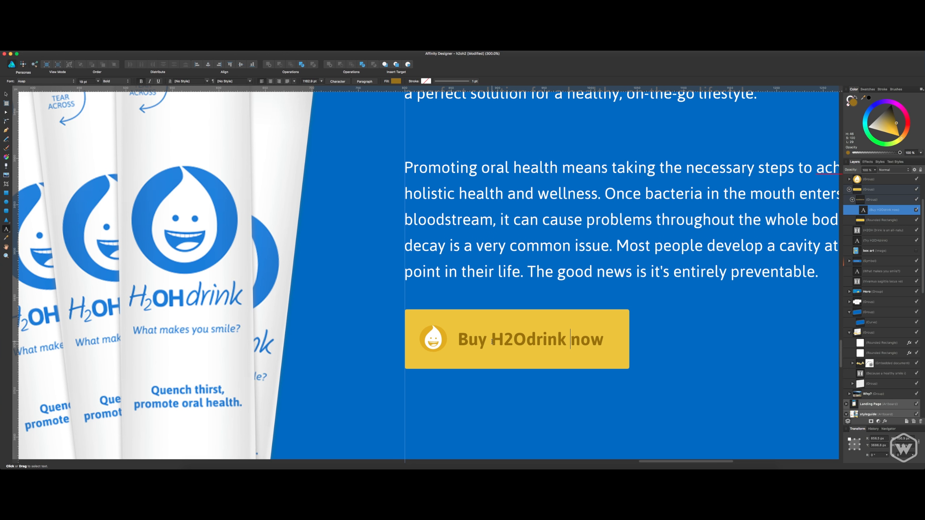
Try an exclamation mark at the end of the button label.
{"action": "key", "text": "Right"}
{"action": "key", "text": "Right"}
{"action": "key", "text": "Right"}
{"action": "type", "text": "!"}
{"action": "key", "text": "BackSpace"}
{"action": "key", "text": "Escape"}
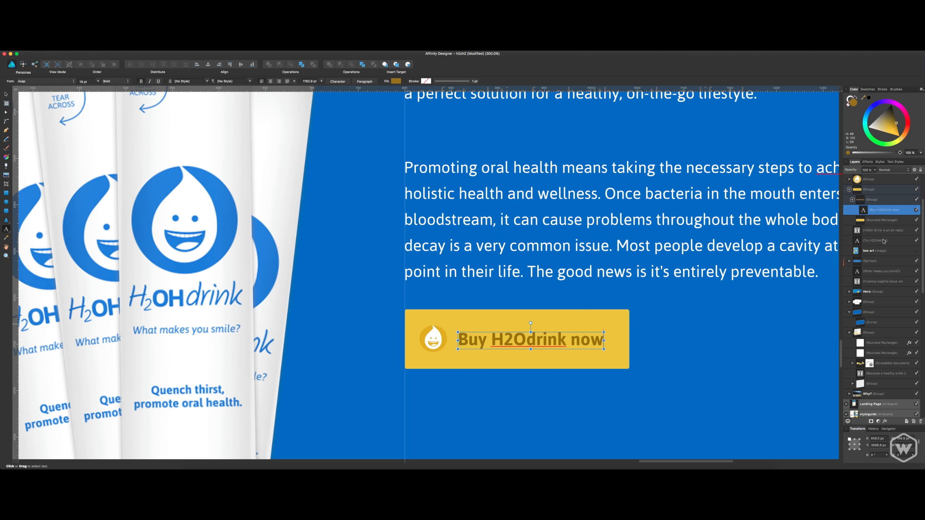
Set the font size of the "Buy H2Odrink now" label to 21 pt.
{"action": "double_click", "coordinate": [883, 211]}
{"action": "left_click", "coordinate": [882, 222]}
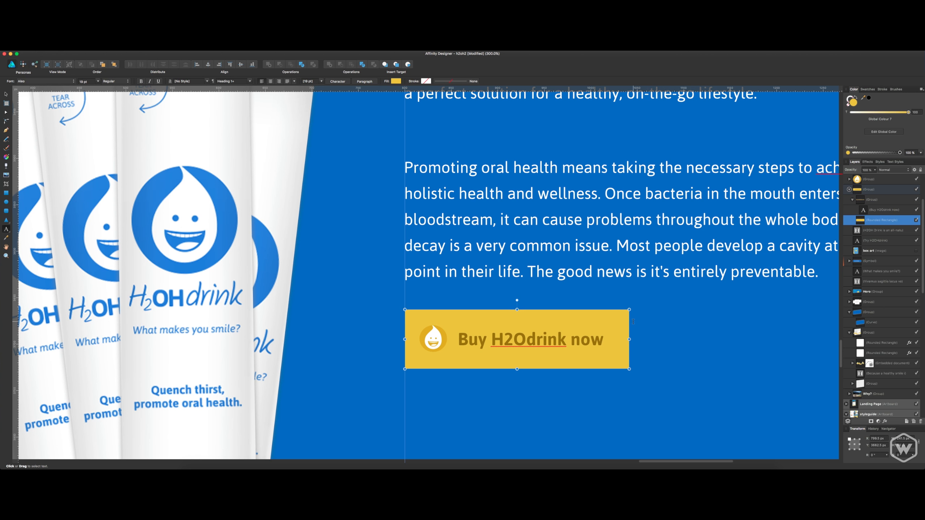
{"action": "key", "text": "v"}
{"action": "left_click", "coordinate": [594, 340]}
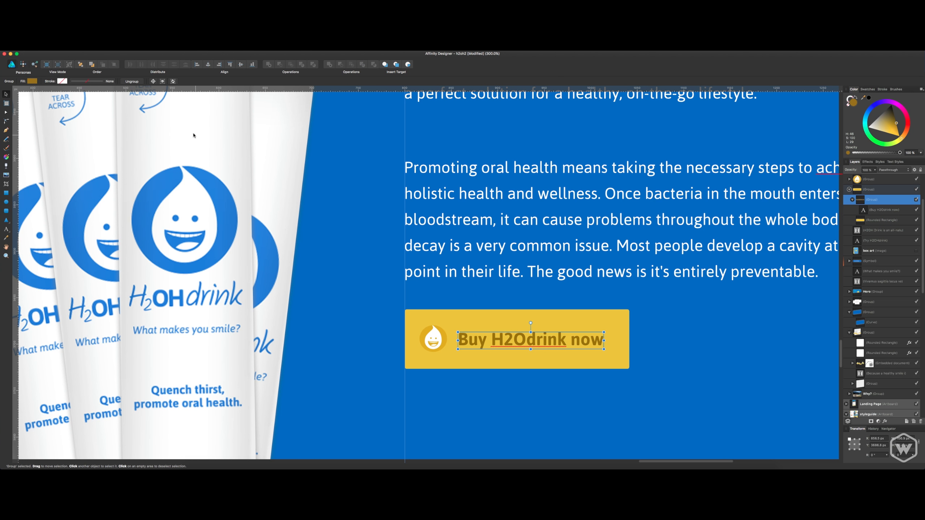
{"action": "key", "text": "t"}
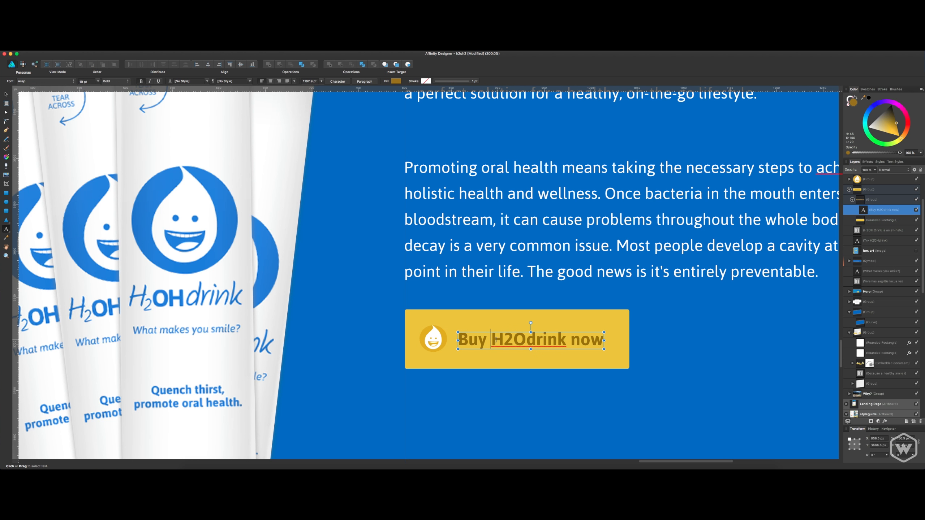
{"action": "key", "text": "ctrl+a"}
{"action": "left_click", "coordinate": [87, 81]}
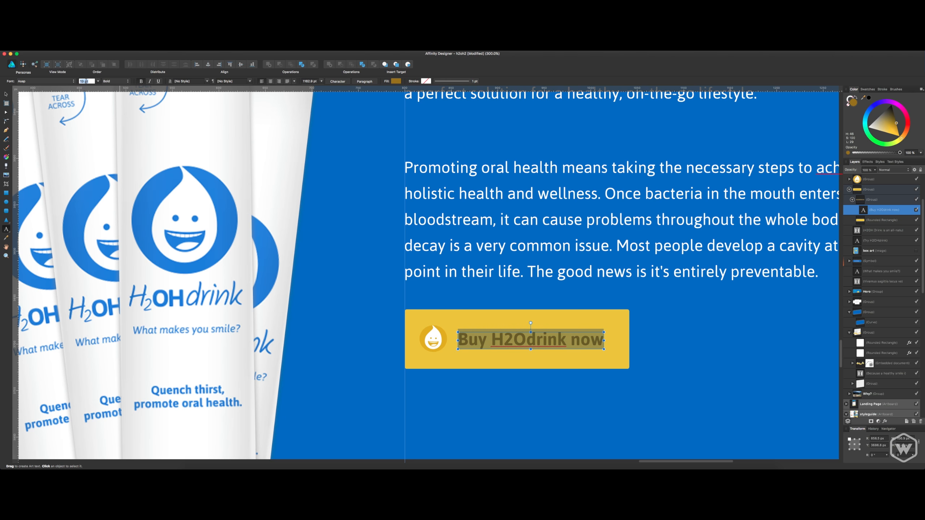
{"action": "type", "text": "21"}
{"action": "key", "text": "Return"}
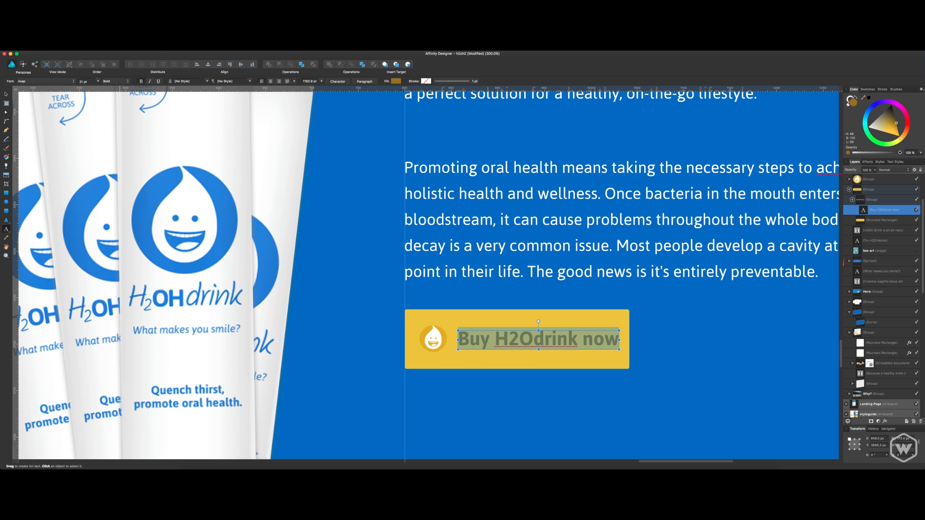
Widen the yellow rectangle to fit the enlarged label and shift the label slightly away from the drop icon.
{"action": "left_click", "coordinate": [879, 220]}
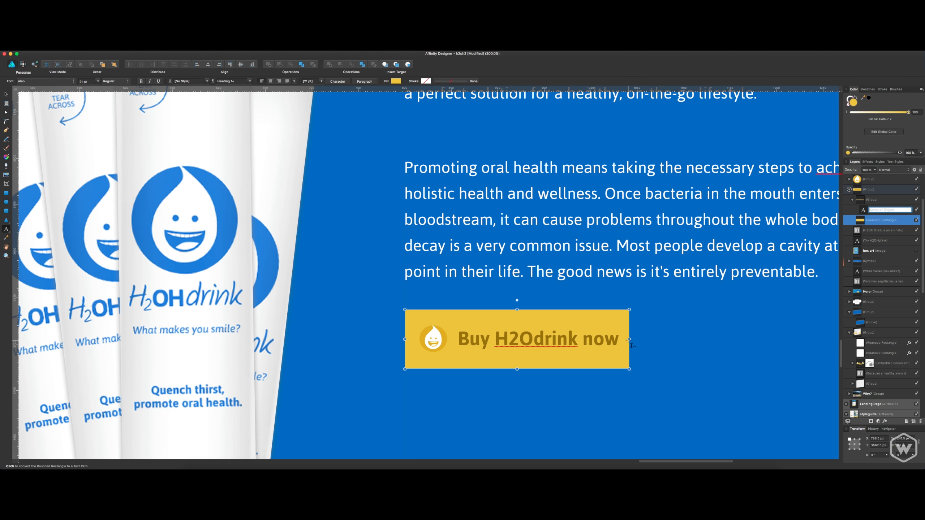
{"action": "type", "text": "v"}
{"action": "key", "text": "Return"}
{"action": "key", "text": "v"}
{"action": "left_click_drag", "start_coordinate": [630, 340], "coordinate": [606, 342]}
{"action": "left_click", "coordinate": [607, 342]}
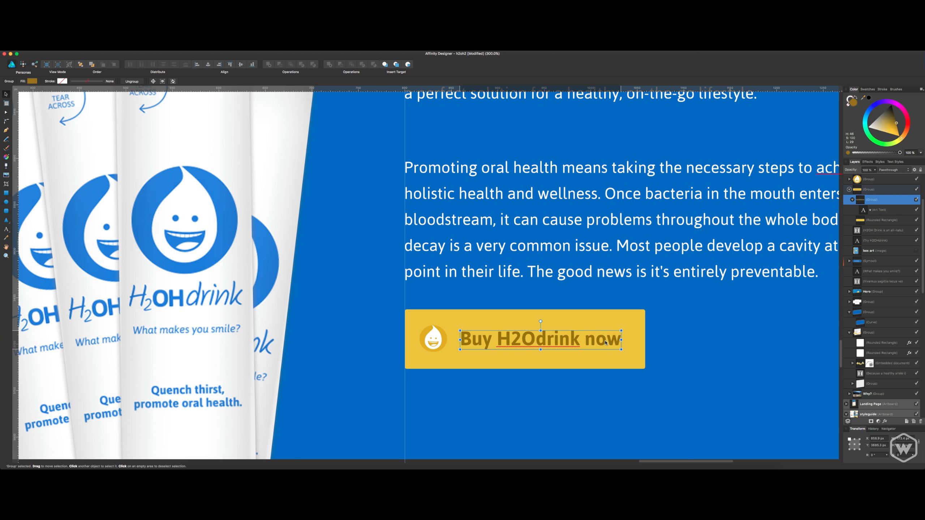
Try a height of 54 px on the whole button group.
{"action": "key", "text": "super+1"}
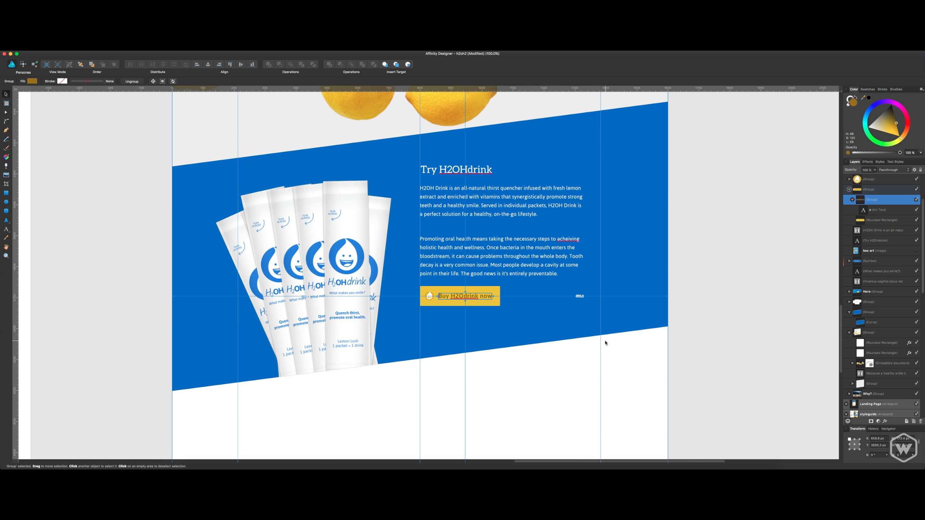
{"action": "left_click", "coordinate": [584, 354]}
{"action": "scroll", "coordinate": [559, 374], "scroll_direction": "up", "scroll_amount": 4}
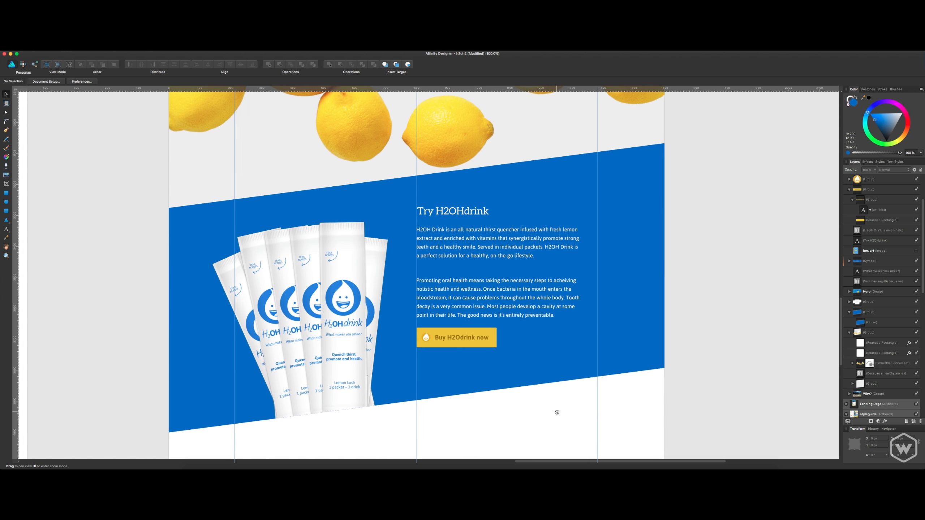
{"action": "key", "text": "super+equal"}
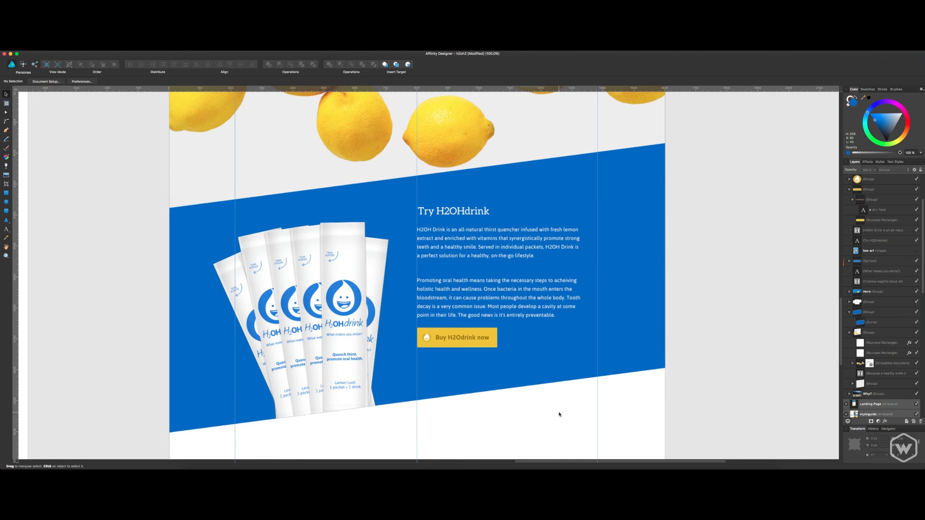
{"action": "key", "text": "super+minus"}
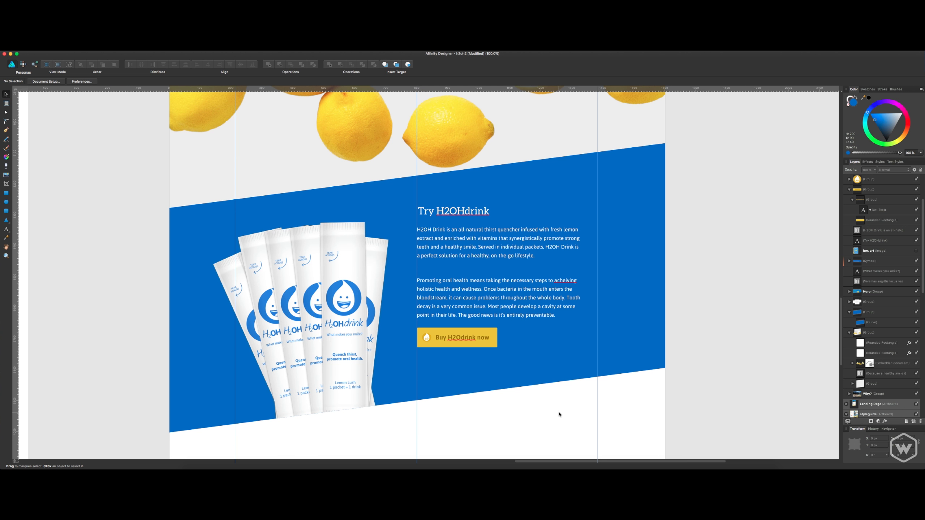
{"action": "left_click", "coordinate": [477, 344]}
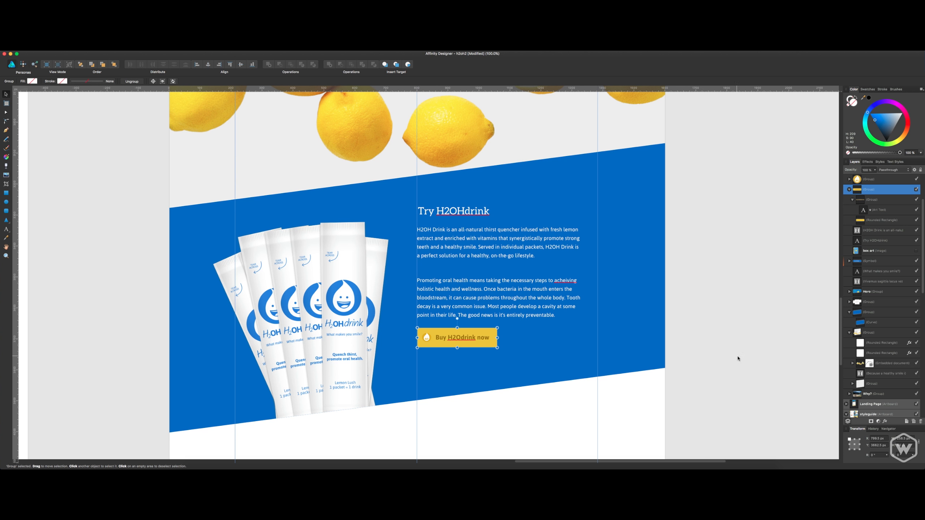
{"action": "type", "text": "54"}
{"action": "key", "text": "Return"}
{"action": "key", "text": "super+z"}
Set the height of only the button's yellow rectangle to 54 px.
{"action": "left_click", "coordinate": [889, 220]}
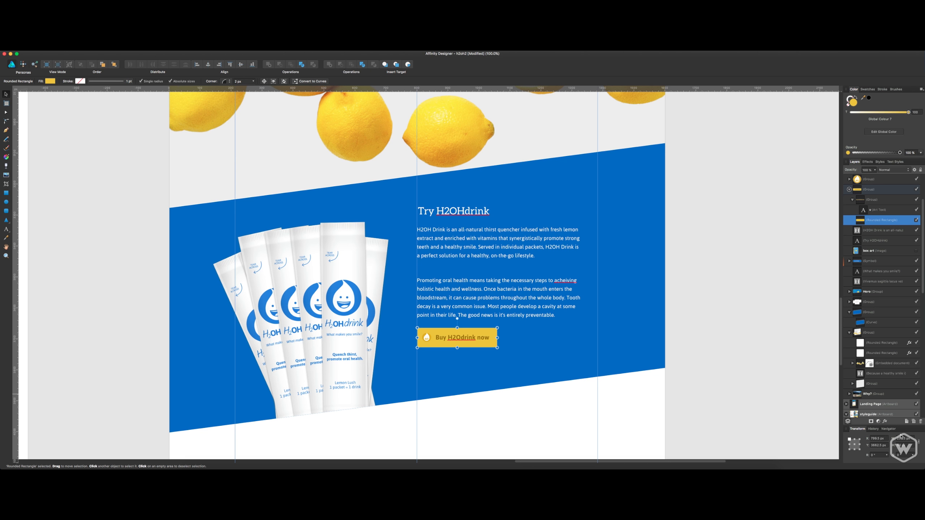
{"action": "left_click", "coordinate": [907, 447]}
{"action": "type", "text": "54"}
{"action": "key", "text": "Return"}
Nudge the yellow rectangle down so it sits evenly behind the drop icon and label.
{"action": "key", "text": "Right"}
{"action": "key", "text": "Right"}
{"action": "key", "text": "Left"}
{"action": "key", "text": "Left"}
{"action": "key", "text": "Left"}
{"action": "key", "text": "Down"}
{"action": "key", "text": "Down"}
{"action": "key", "text": "Down"}
{"action": "left_click", "coordinate": [543, 404]}
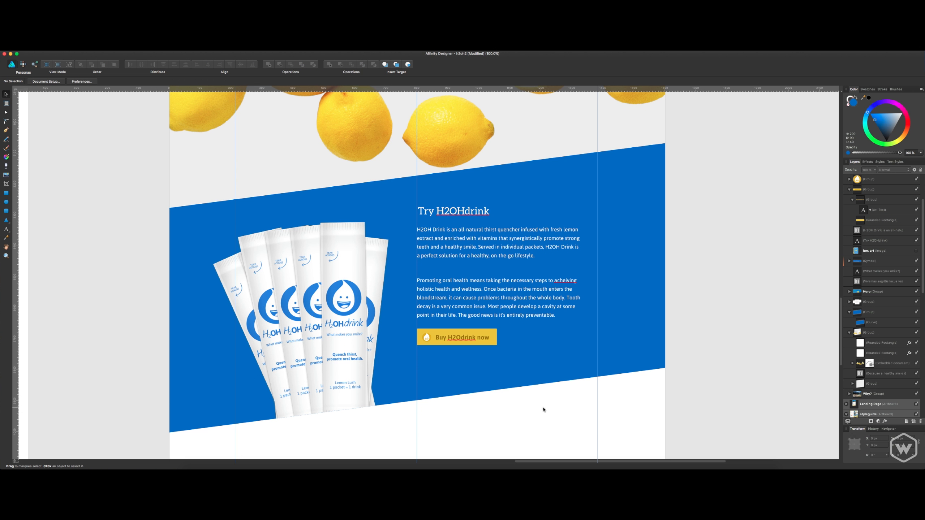
Nudge the "Buy H2Odrink now" label up one step within the button and save the document.
{"action": "scroll", "coordinate": [593, 419], "scroll_direction": "left", "scroll_amount": 3}
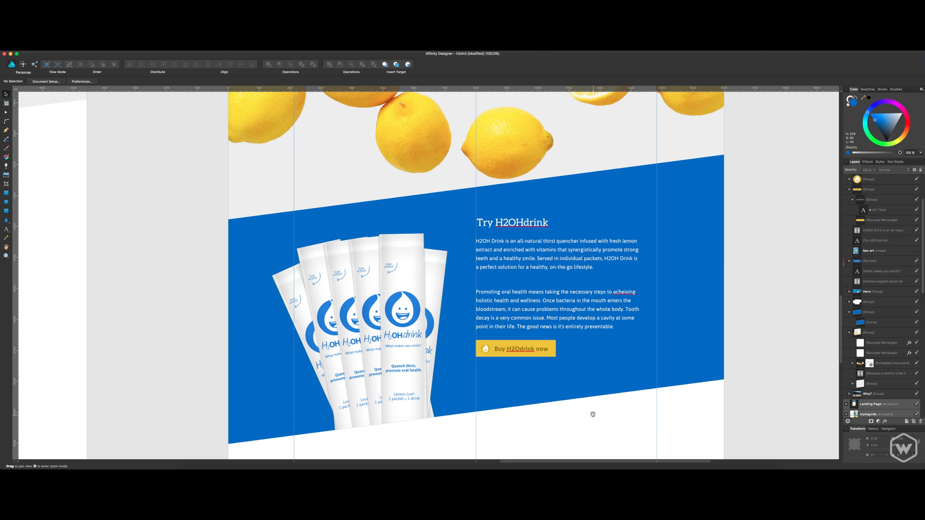
{"action": "left_click", "coordinate": [541, 351]}
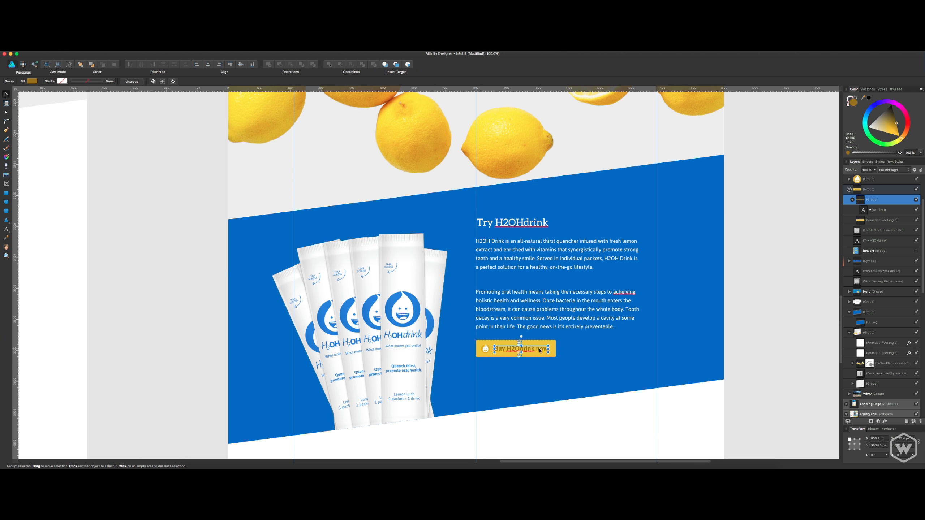
{"action": "key", "text": "Up"}
{"action": "left_click", "coordinate": [655, 419]}
{"action": "key", "text": "super+s"}
Nudge the whole button group down two steps below the body text and save the document.
{"action": "scroll", "coordinate": [871, 220], "scroll_direction": "up", "scroll_amount": 1}
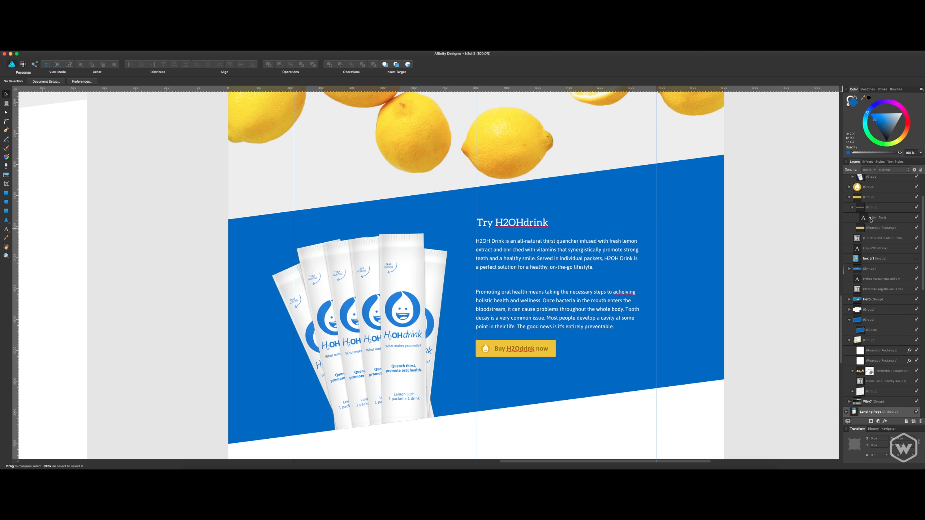
{"action": "left_click", "coordinate": [876, 201]}
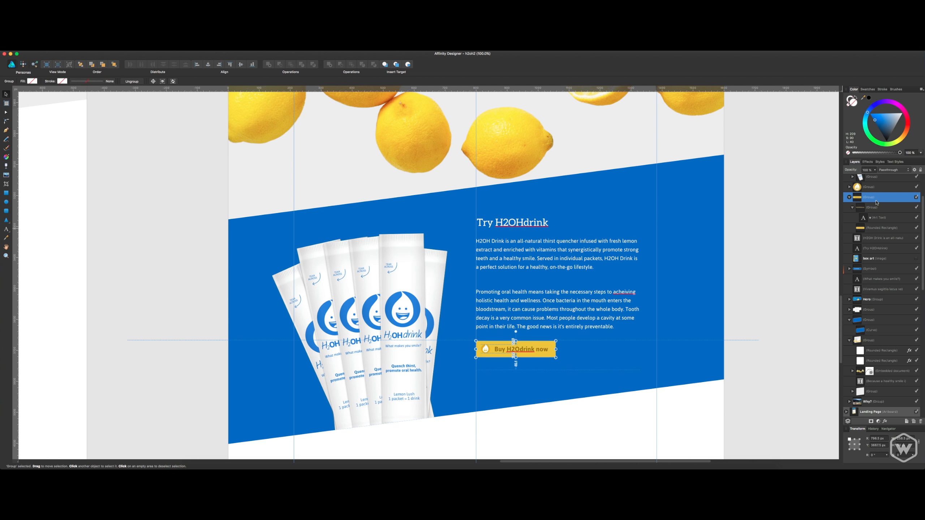
{"action": "key", "text": "Down"}
{"action": "key", "text": "Down"}
{"action": "key", "text": "space"}
{"action": "left_click_drag", "start_coordinate": [801, 237], "coordinate": [749, 216]}
{"action": "left_click", "coordinate": [790, 255]}
{"action": "key", "text": "super+s"}
Reduce the space after paragraphs to 0 pt for all body text beneath the "Try H2OHdrink" heading.
{"action": "key", "text": "space"}
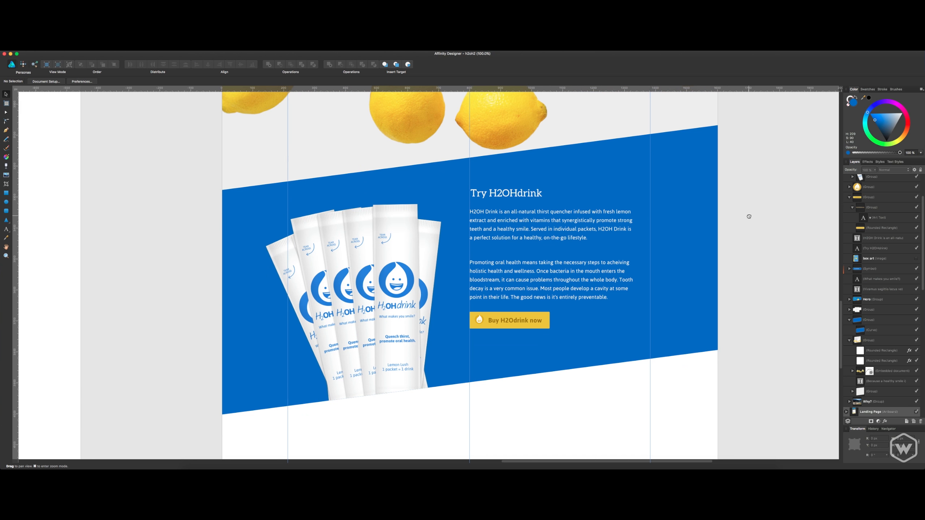
{"action": "scroll", "coordinate": [749, 216], "scroll_direction": "up", "scroll_amount": 10}
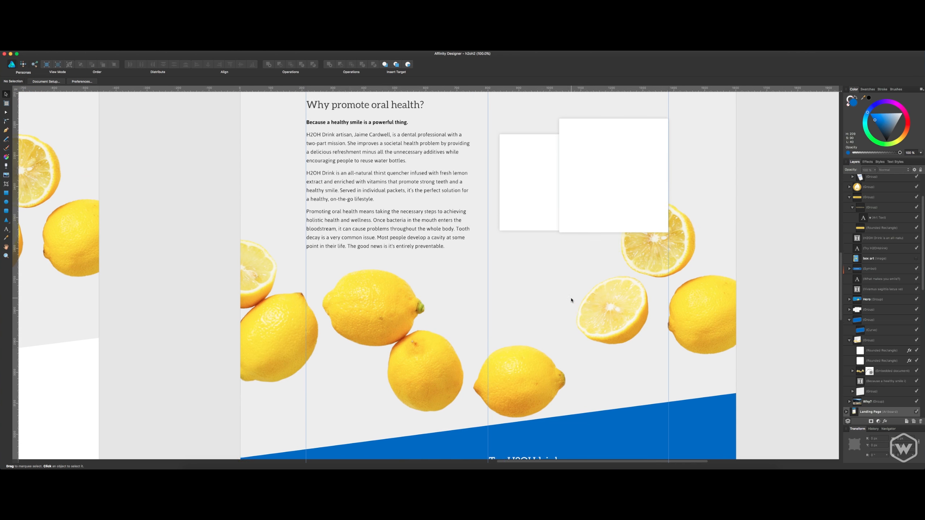
{"action": "scroll", "coordinate": [571, 300], "scroll_direction": "up", "scroll_amount": 5}
{"action": "scroll", "coordinate": [570, 299], "scroll_direction": "down", "scroll_amount": 12}
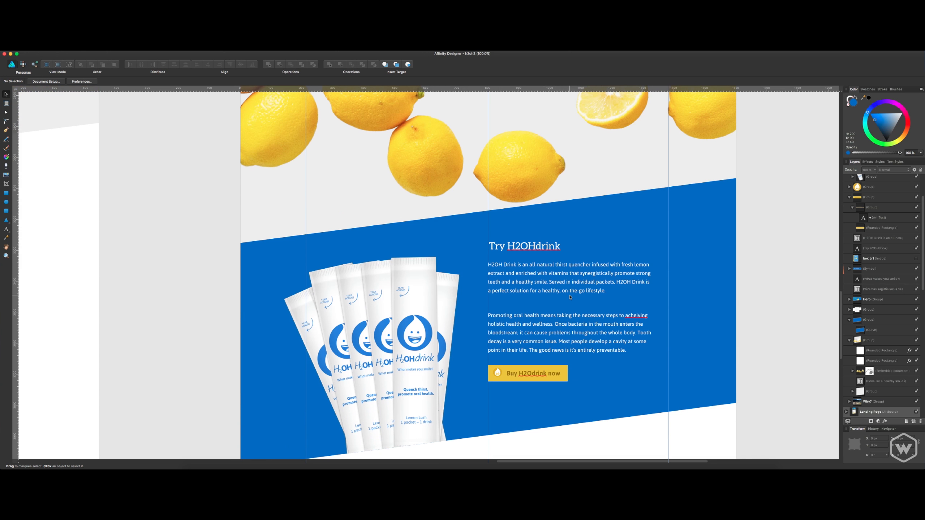
{"action": "double_click", "coordinate": [568, 310]}
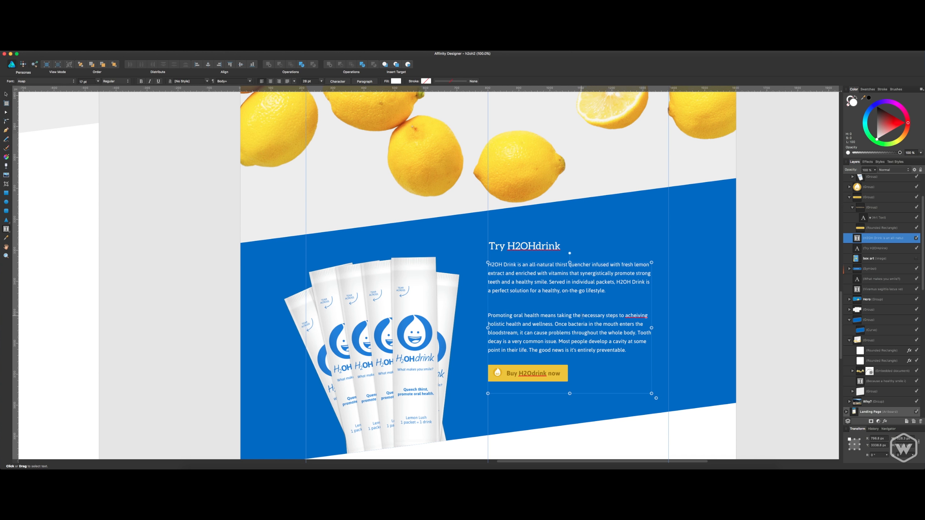
{"action": "key", "text": "super+a"}
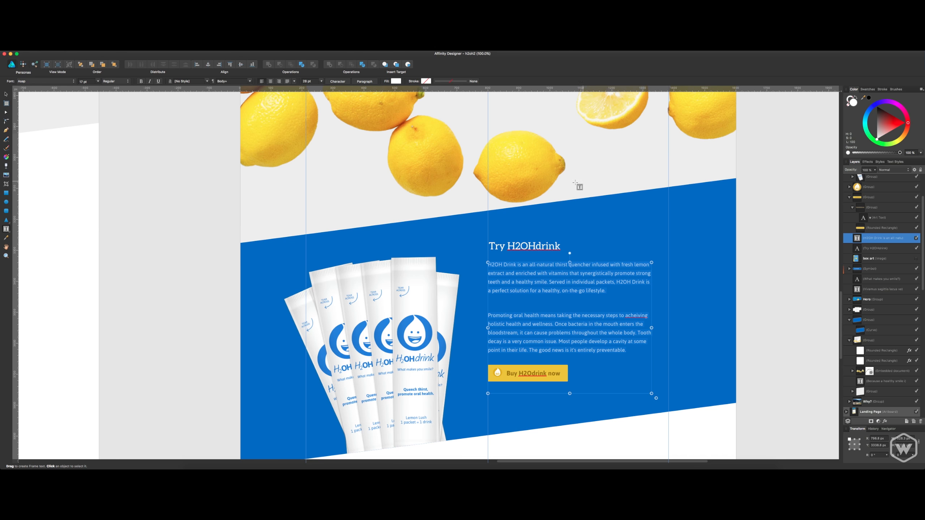
{"action": "left_click", "coordinate": [365, 81]}
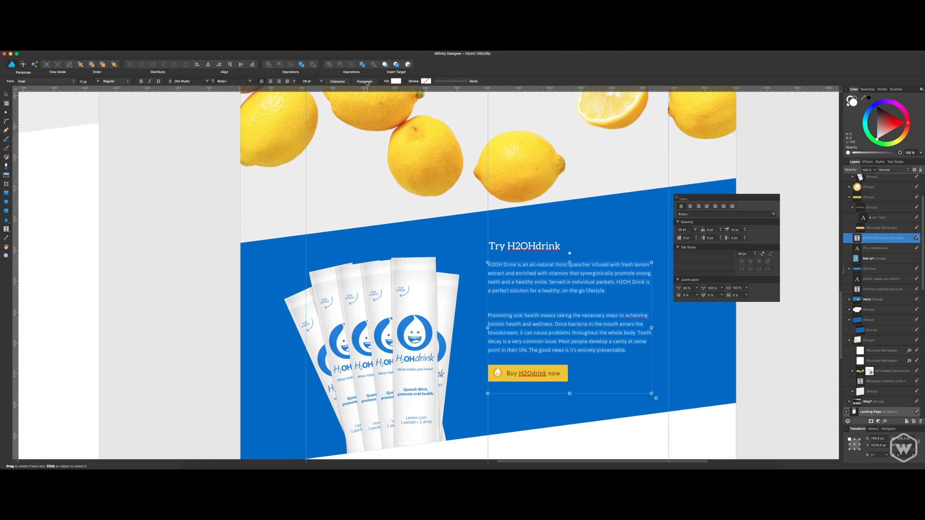
{"action": "left_click", "coordinate": [745, 233]}
{"action": "left_click", "coordinate": [745, 233]}
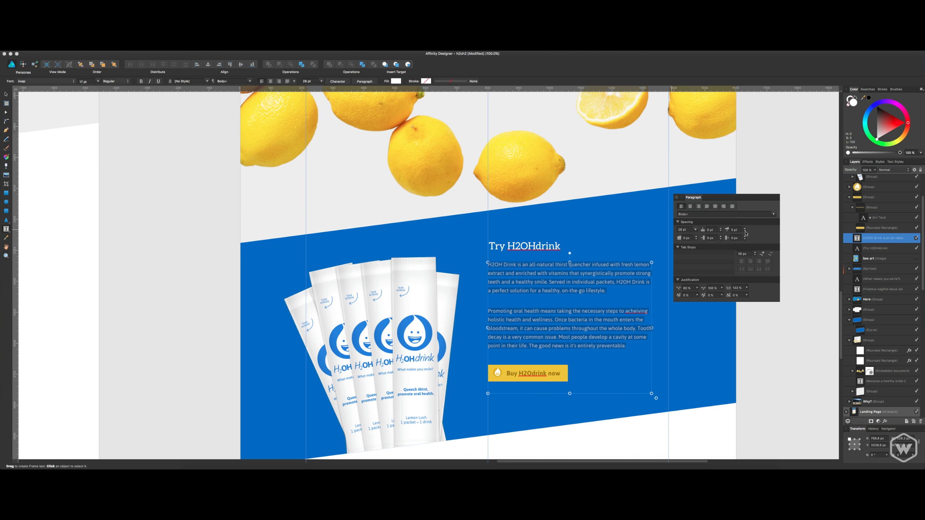
{"action": "left_click", "coordinate": [745, 233]}
{"action": "left_click", "coordinate": [745, 233]}
{"action": "left_click", "coordinate": [745, 233]}
{"action": "left_click", "coordinate": [745, 233]}
{"action": "left_click", "coordinate": [746, 233]}
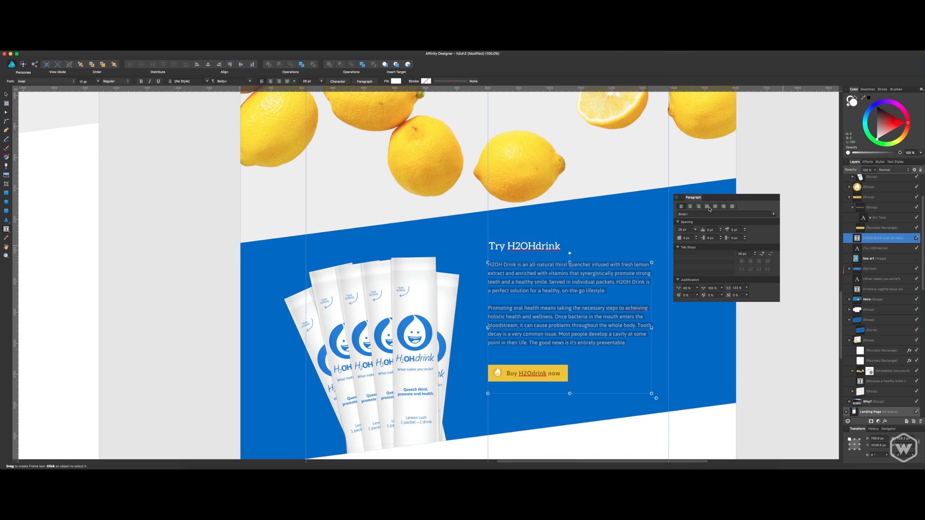
{"action": "left_click", "coordinate": [678, 198]}
Replace "Try" with "Buy" in the section heading so it reads "Buy H2OHdrink".
{"action": "left_click", "coordinate": [878, 248]}
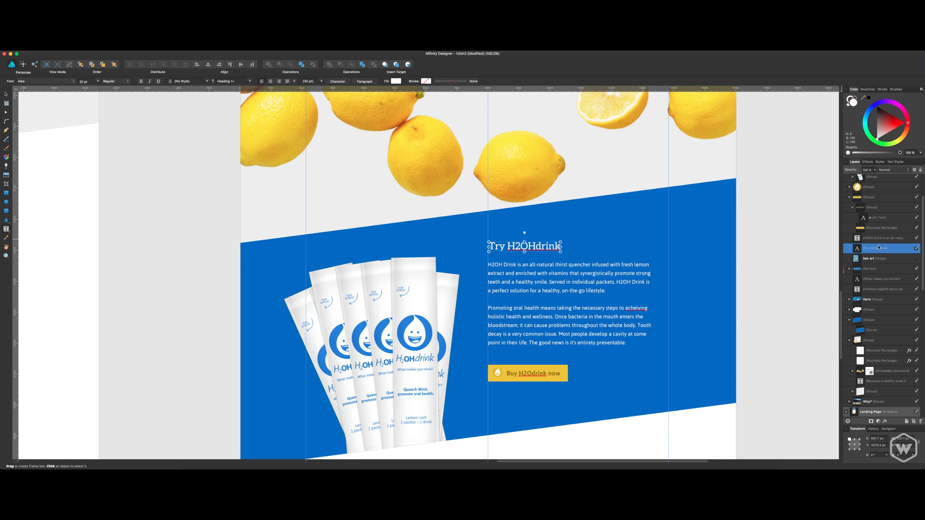
{"action": "left_click", "coordinate": [878, 241]}
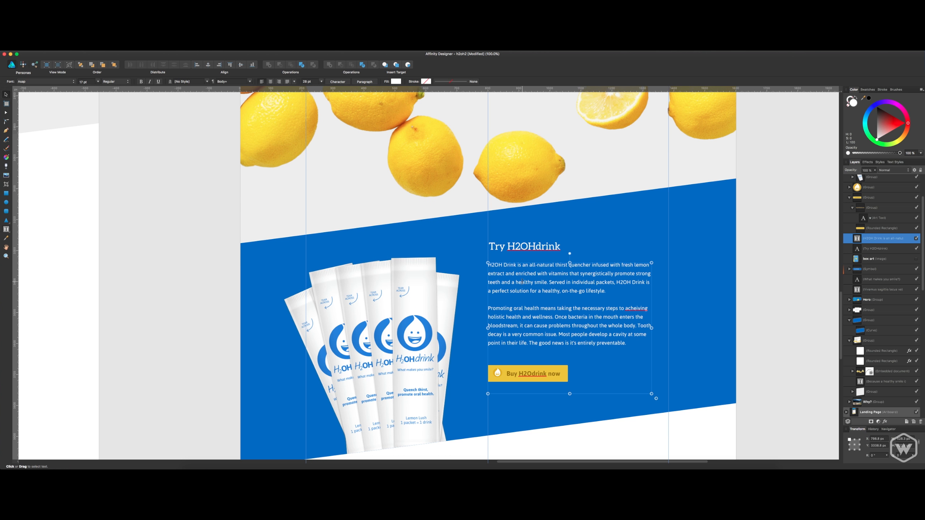
{"action": "left_click", "coordinate": [525, 246]}
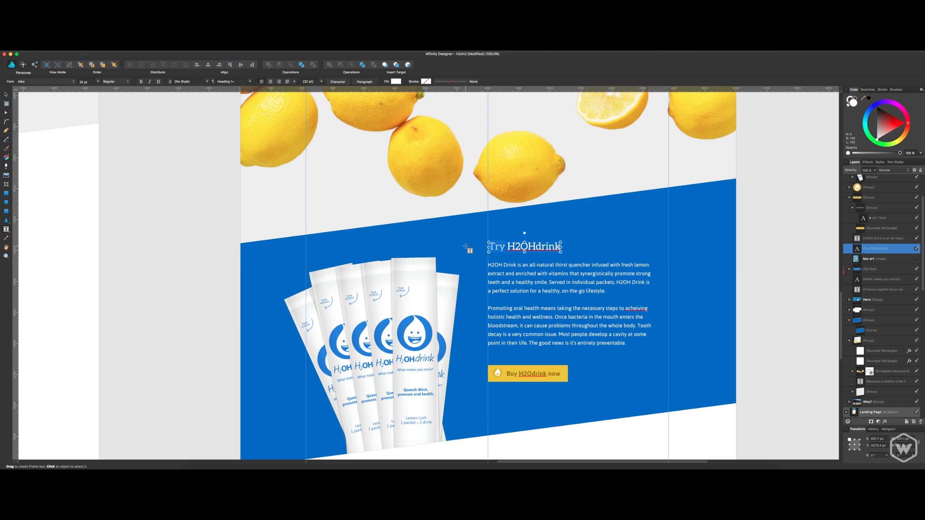
{"action": "type", "text": "Buy"}
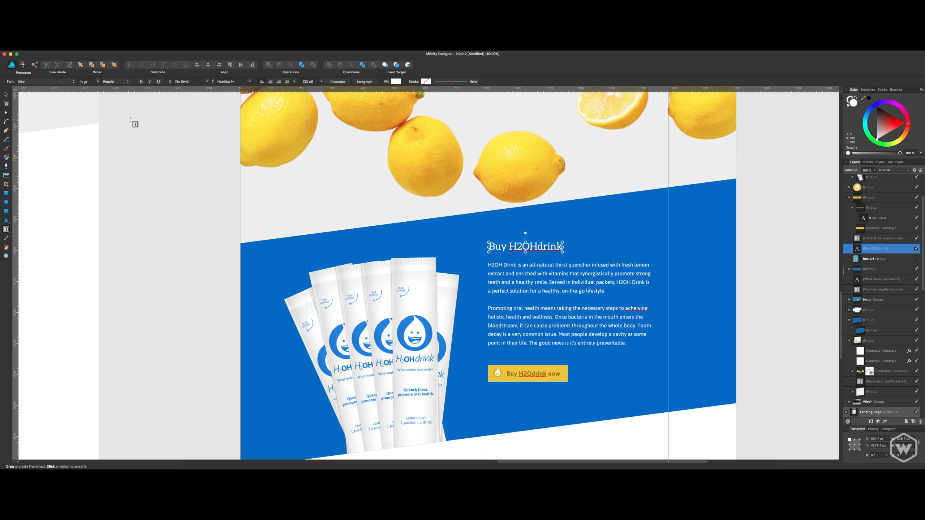
{"action": "key", "text": "Escape"}
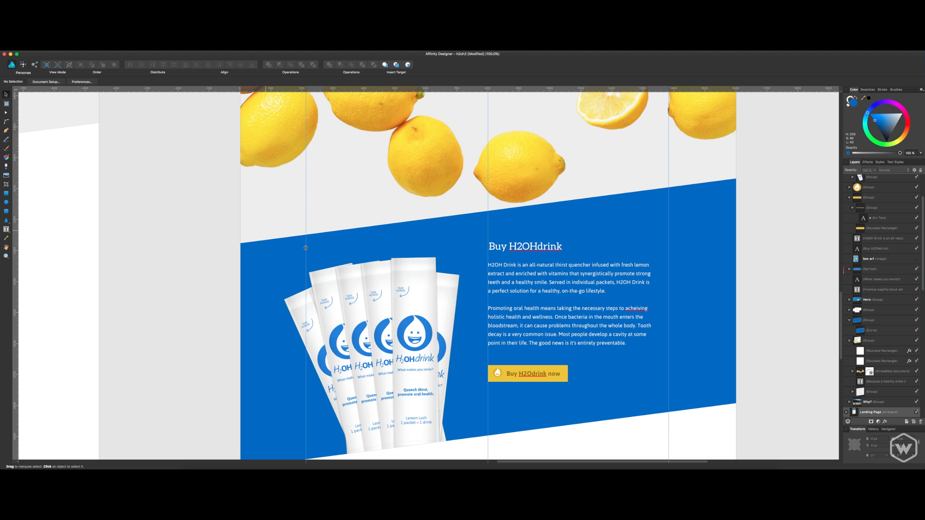
Move the body text block slightly up, closer to the "Buy H2OHdrink" heading.
{"action": "left_click", "coordinate": [541, 286]}
{"action": "left_click_drag", "start_coordinate": [541, 286], "coordinate": [541, 283]}
Group the drop icon together with the yellow "Buy H2Odrink now" button.
{"action": "left_click", "coordinate": [554, 372]}
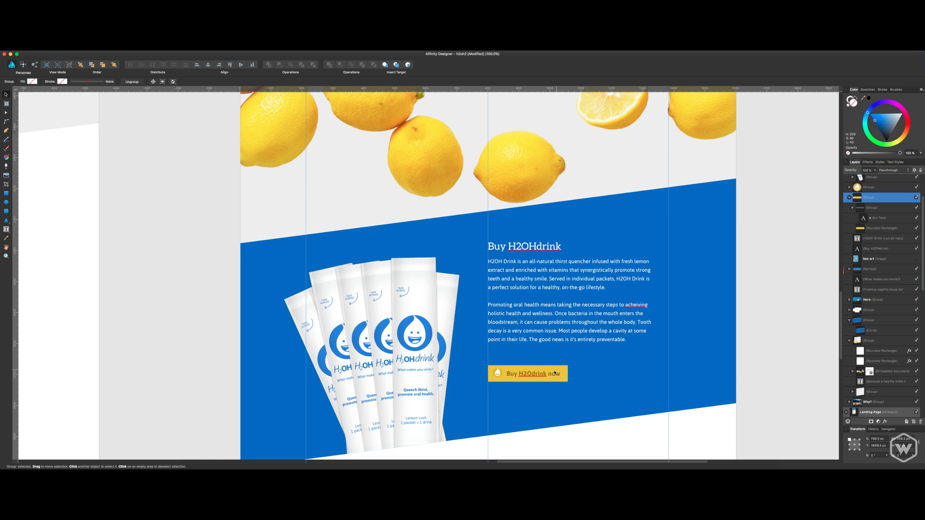
{"action": "left_click", "coordinate": [500, 375], "text": "shift"}
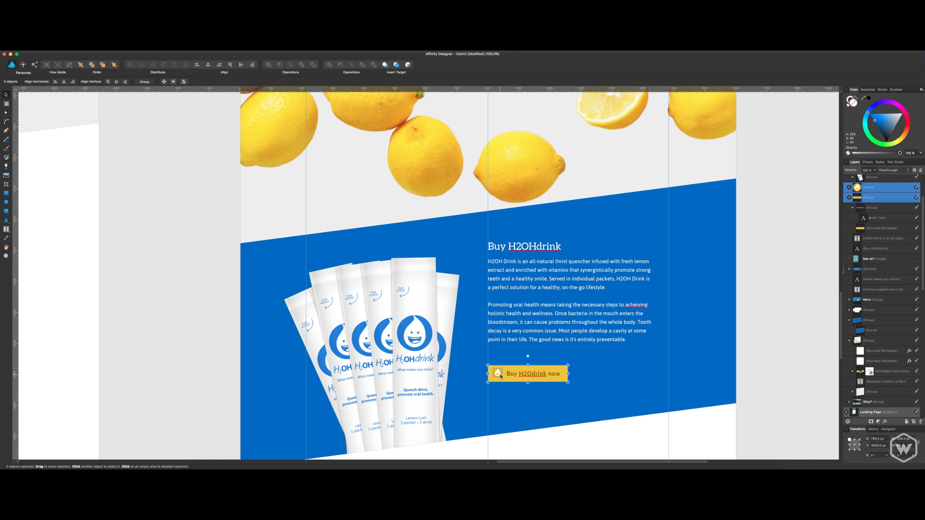
{"action": "left_click", "coordinate": [881, 189]}
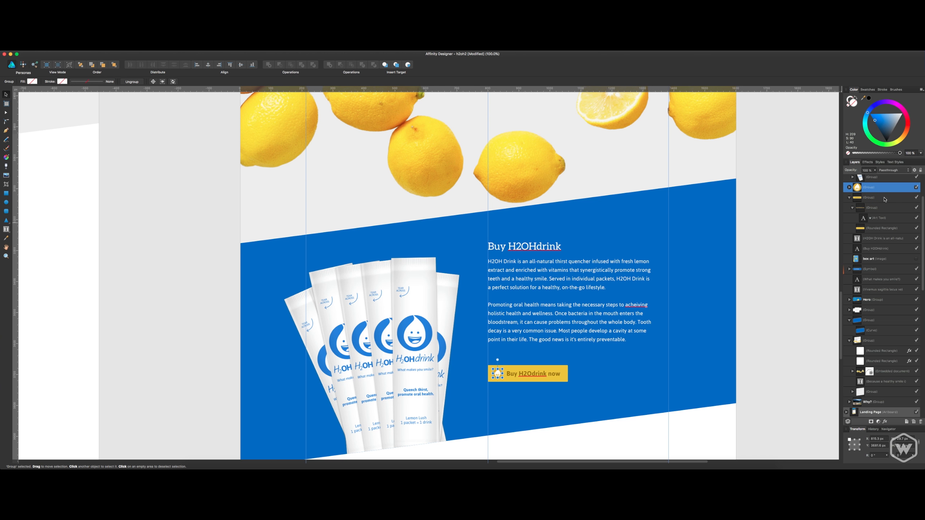
{"action": "left_click", "coordinate": [883, 198], "text": "shift"}
{"action": "key", "text": "super+g"}
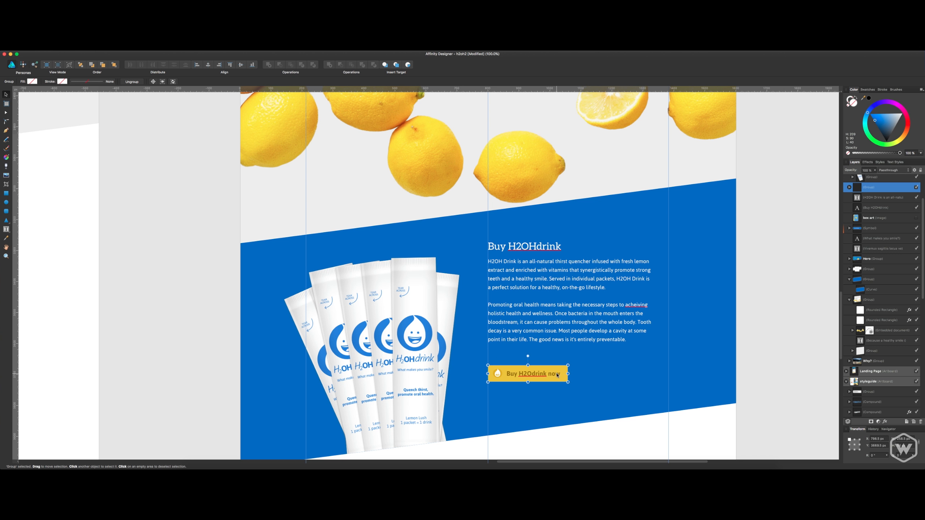
Move the grouped yellow button up closer to the body text and save the document.
{"action": "left_click_drag", "start_coordinate": [557, 376], "coordinate": [557, 365]}
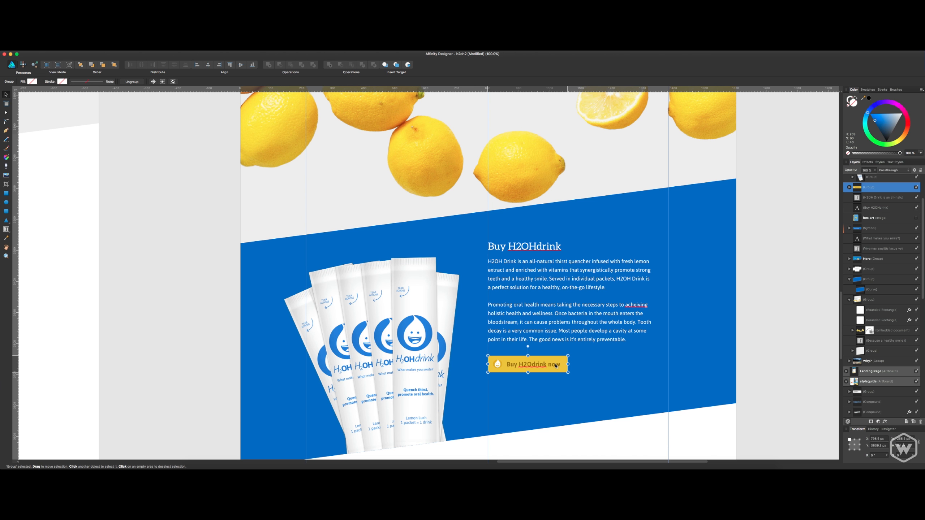
{"action": "left_click", "coordinate": [780, 312]}
{"action": "key", "text": "super+s"}
Correct the misspelled word "acheiving" to "achieving" in the second paragraph below the "Buy H2OHdrink" heading.
{"action": "scroll", "coordinate": [743, 327], "scroll_direction": "down", "scroll_amount": 1}
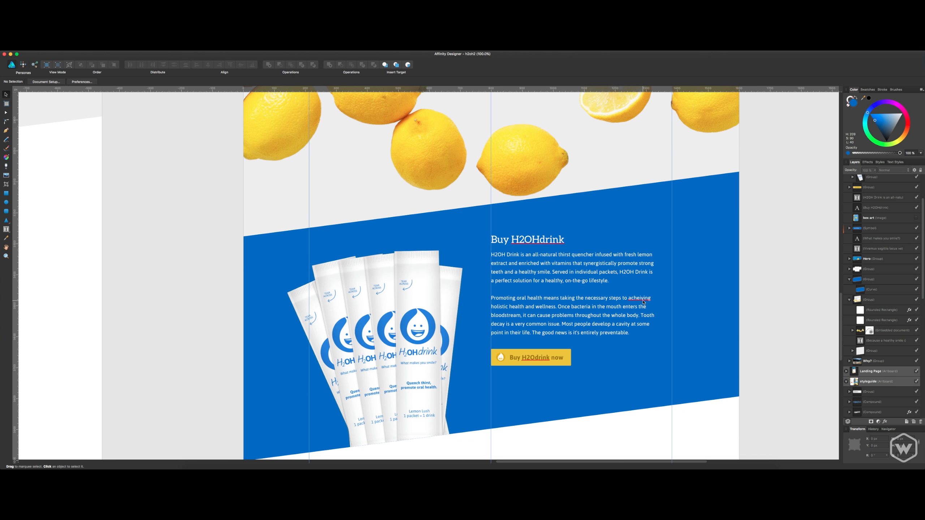
{"action": "left_click", "coordinate": [643, 301]}
{"action": "left_click", "coordinate": [644, 299]}
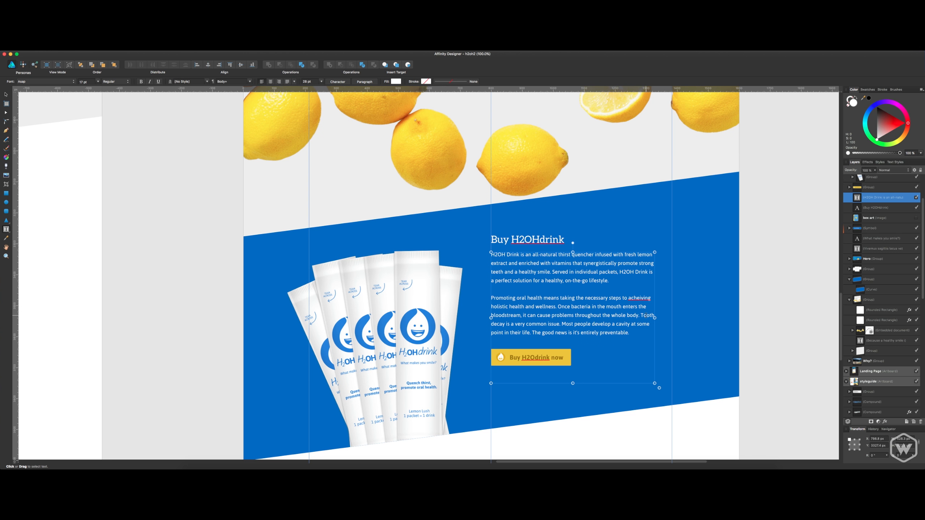
{"action": "key", "text": "BackSpace"}
{"action": "key", "text": "BackSpace"}
{"action": "type", "text": "ire"}
{"action": "key", "text": "BackSpace"}
{"action": "key", "text": "BackSpace"}
{"action": "type", "text": "e"}
Review the "Buy H2OHdrink" section against the "Why promote oral health?" section and the empty area below the blue band.
{"action": "left_click", "coordinate": [876, 207]}
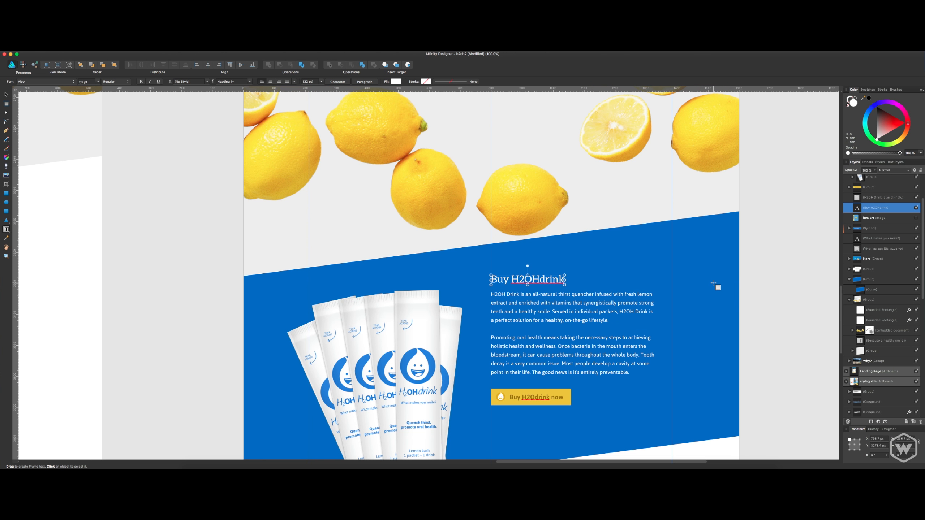
{"action": "key", "text": "Escape"}
{"action": "scroll", "coordinate": [765, 252], "scroll_direction": "up", "scroll_amount": 3}
{"action": "scroll", "coordinate": [772, 246], "scroll_direction": "down", "scroll_amount": 6}
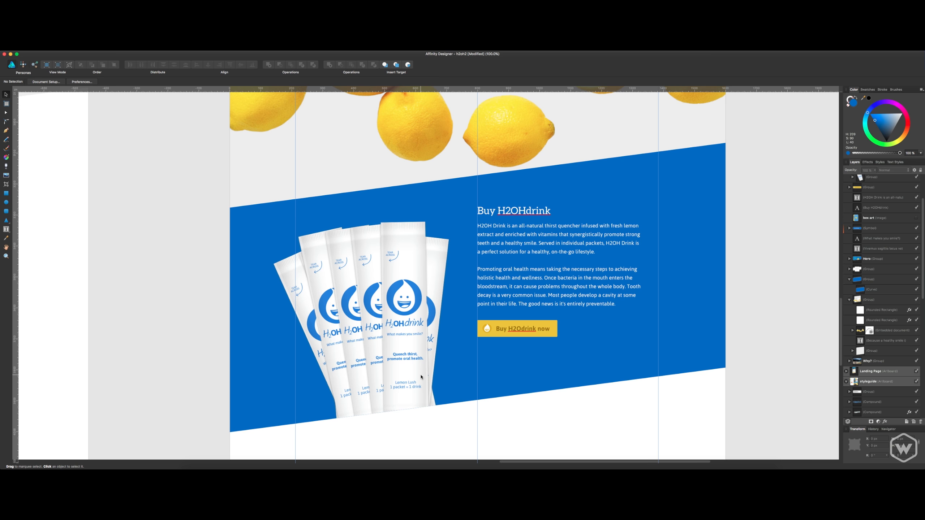
{"action": "scroll", "coordinate": [421, 378], "scroll_direction": "up", "scroll_amount": 15}
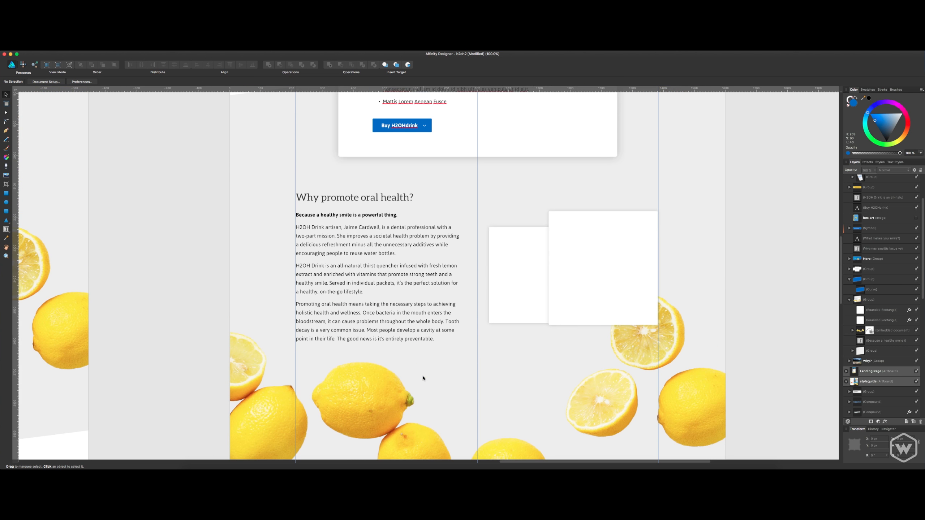
{"action": "scroll", "coordinate": [423, 378], "scroll_direction": "up", "scroll_amount": 10}
{"action": "scroll", "coordinate": [423, 378], "scroll_direction": "down", "scroll_amount": 20}
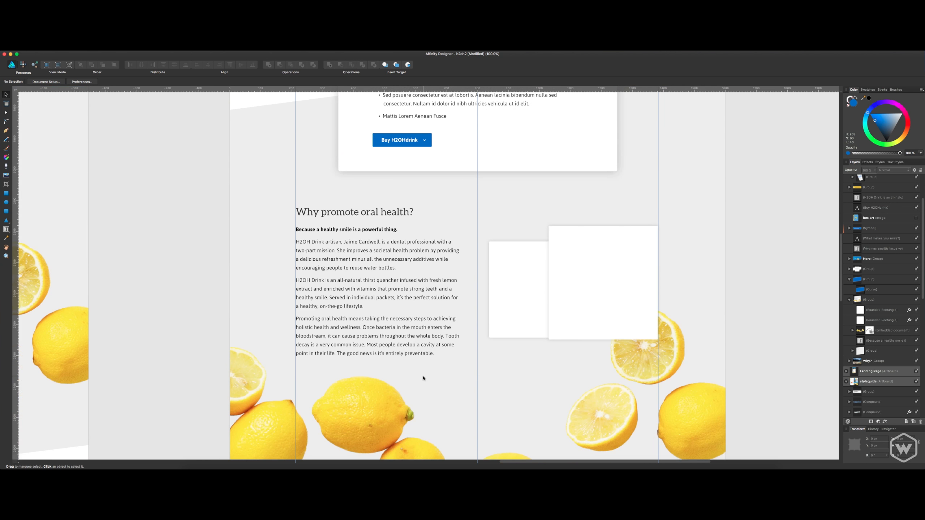
{"action": "scroll", "coordinate": [423, 379], "scroll_direction": "down", "scroll_amount": 8}
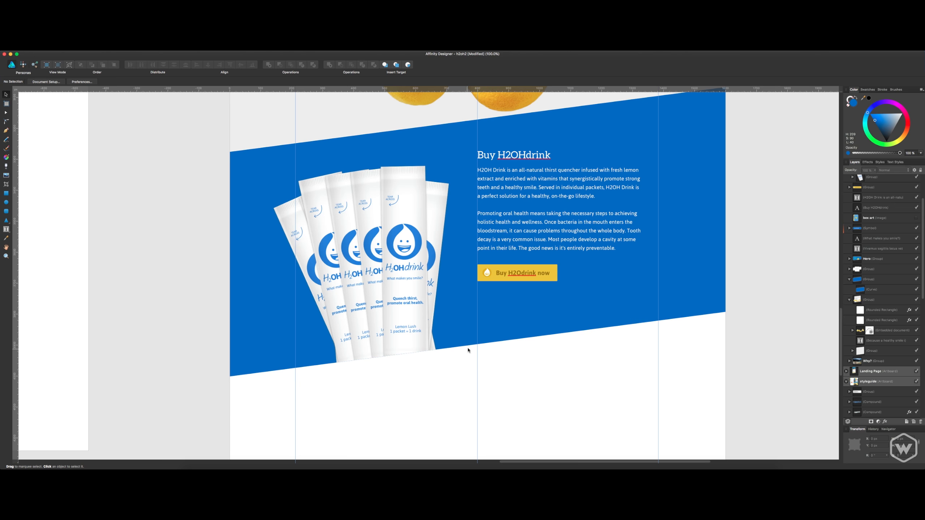
{"action": "key", "text": "space"}
{"action": "left_click_drag", "start_coordinate": [533, 364], "coordinate": [525, 269]}
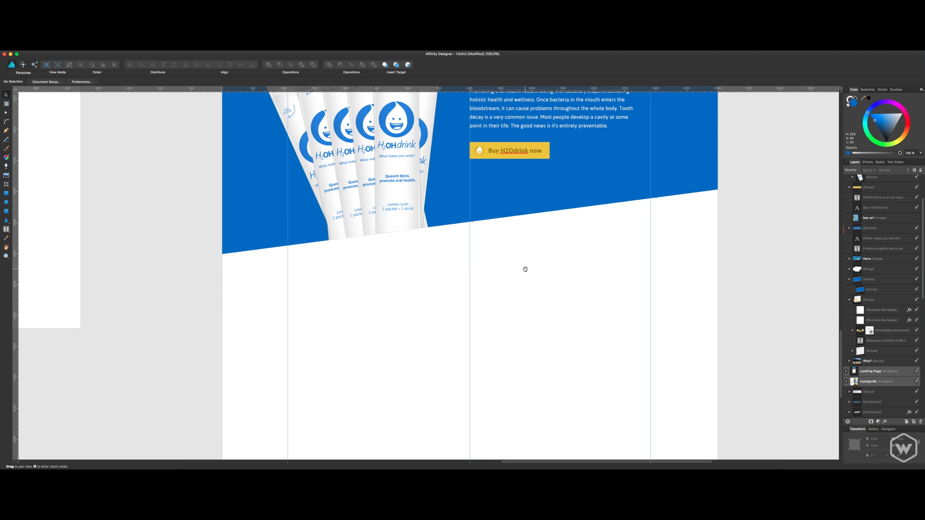
Switch to the "Copy For The Website" document and compare its tagline, about, product and benefits copy with the landing page sections.
{"action": "key", "text": "super+Tab"}
{"action": "scroll", "coordinate": [885, 252], "scroll_direction": "up", "scroll_amount": 1}
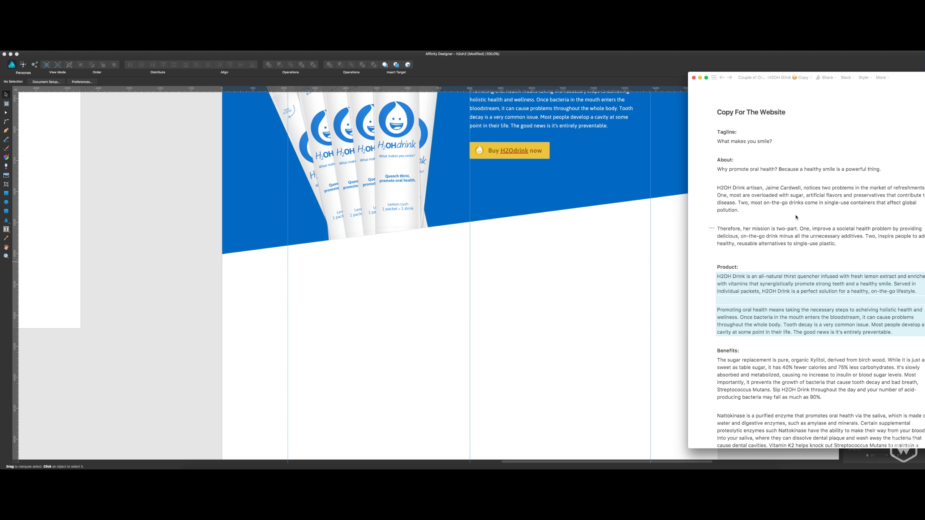
{"action": "scroll", "coordinate": [724, 210], "scroll_direction": "down", "scroll_amount": 2}
{"action": "scroll", "coordinate": [623, 298], "scroll_direction": "down", "scroll_amount": 15}
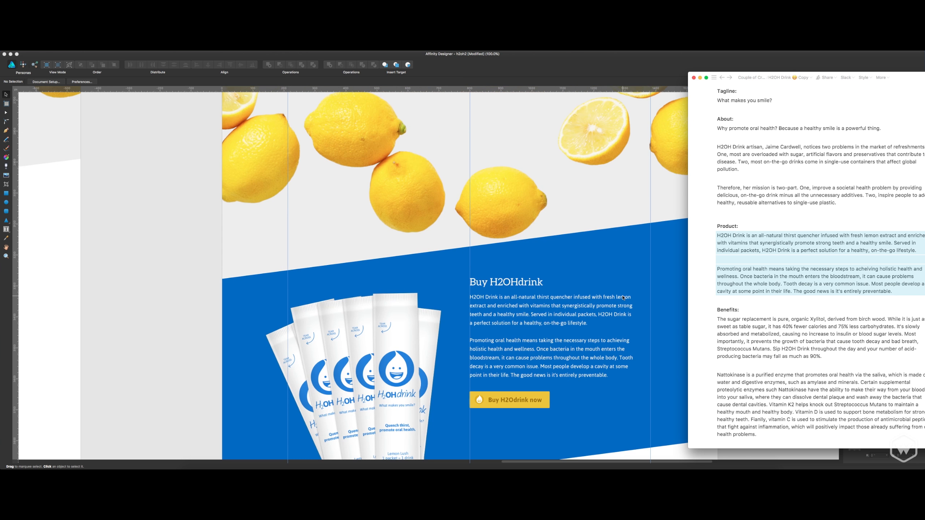
{"action": "scroll", "coordinate": [622, 298], "scroll_direction": "up", "scroll_amount": 5}
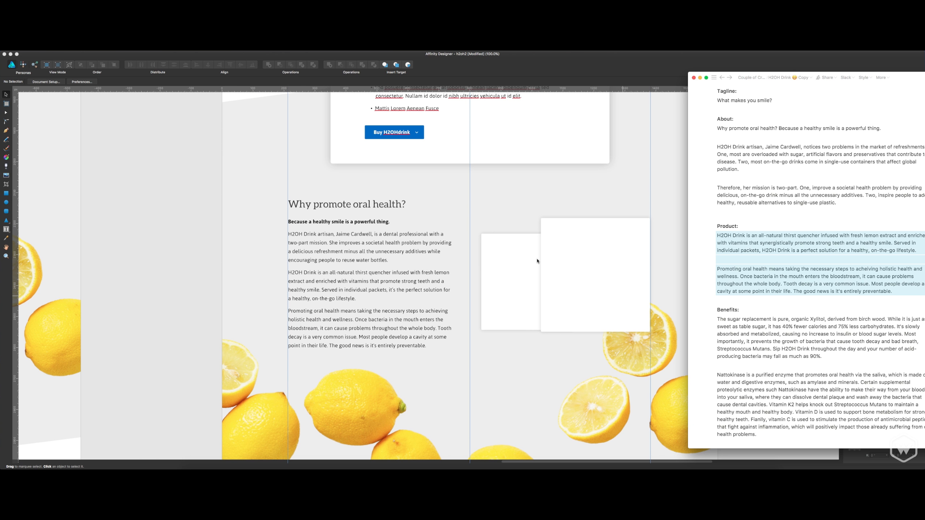
{"action": "scroll", "coordinate": [525, 272], "scroll_direction": "up", "scroll_amount": 10}
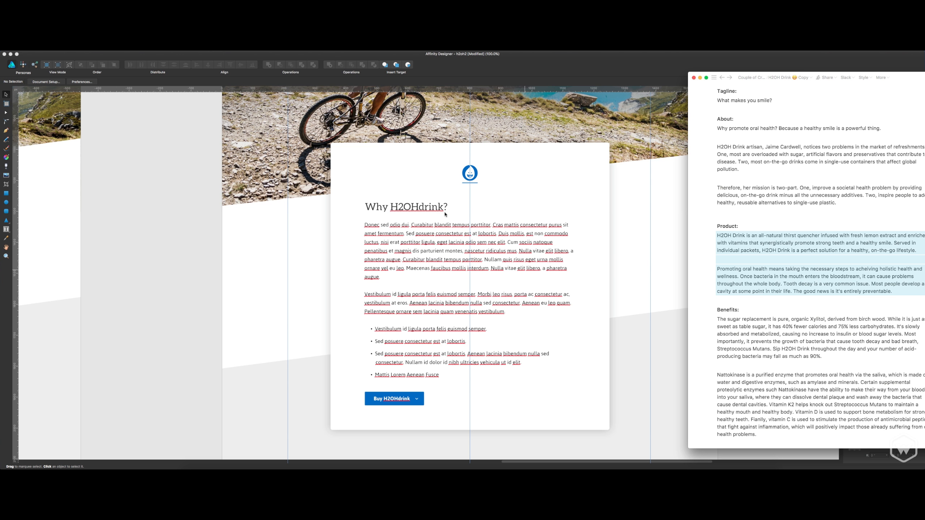
{"action": "scroll", "coordinate": [488, 236], "scroll_direction": "up", "scroll_amount": 2}
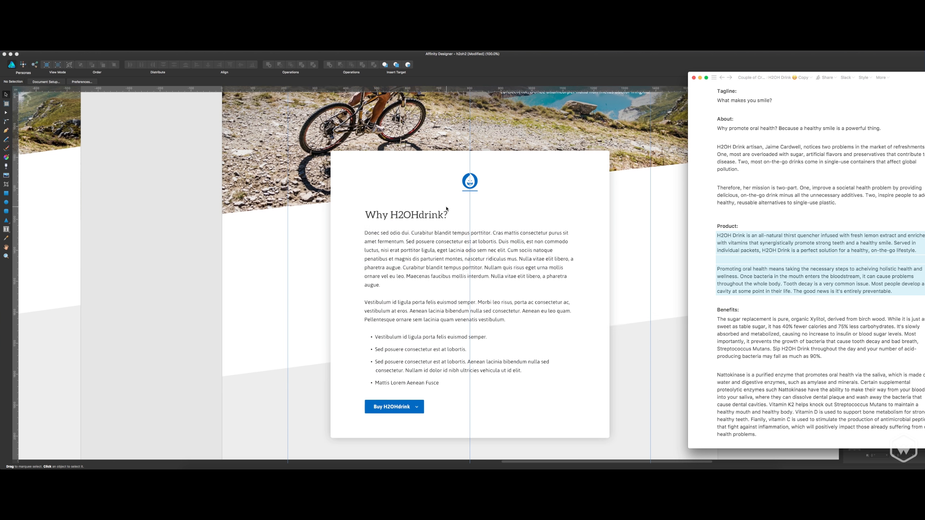
{"action": "scroll", "coordinate": [446, 241], "scroll_direction": "down", "scroll_amount": 9}
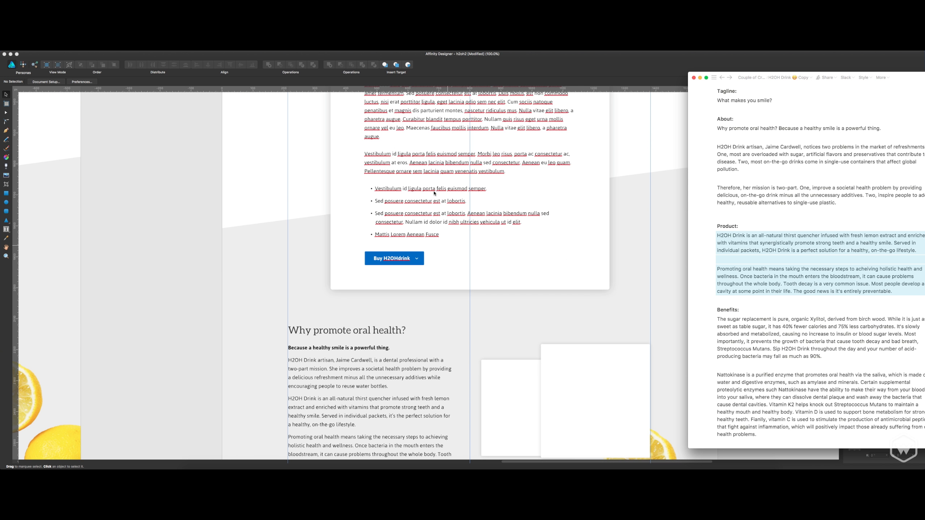
{"action": "scroll", "coordinate": [434, 193], "scroll_direction": "up", "scroll_amount": 10}
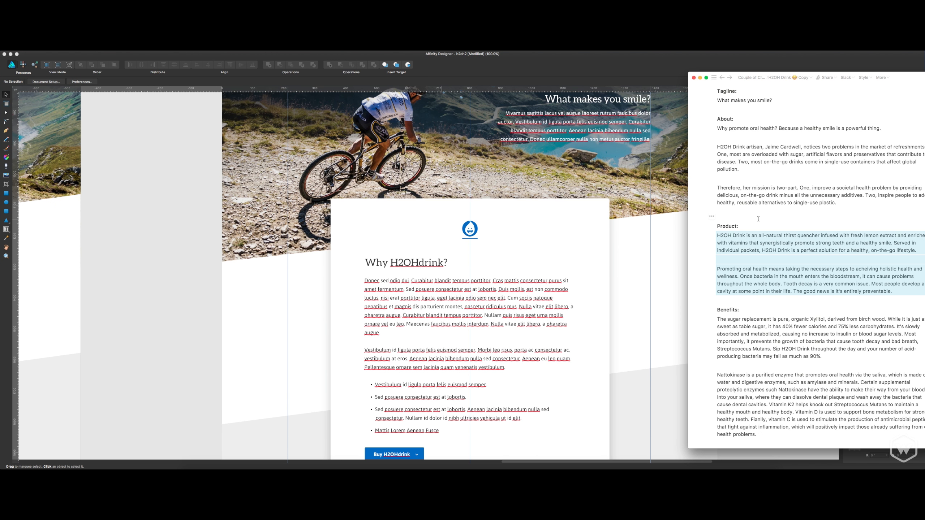
{"action": "scroll", "coordinate": [756, 251], "scroll_direction": "up", "scroll_amount": 3}
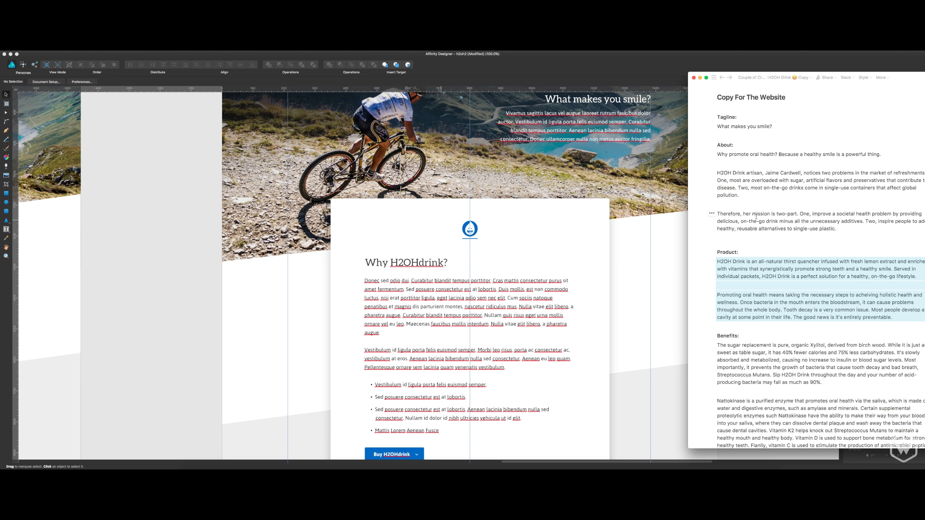
{"action": "scroll", "coordinate": [613, 223], "scroll_direction": "up", "scroll_amount": 6}
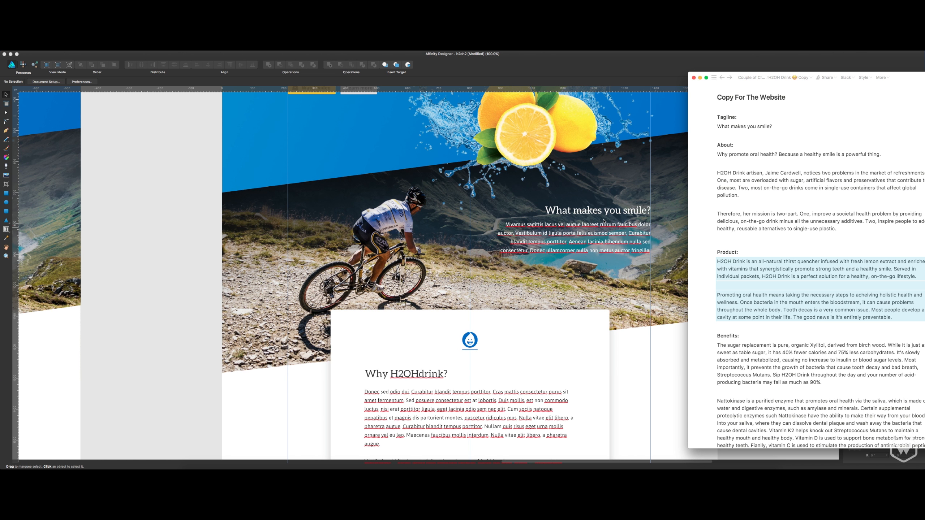
{"action": "scroll", "coordinate": [748, 225], "scroll_direction": "down", "scroll_amount": 4}
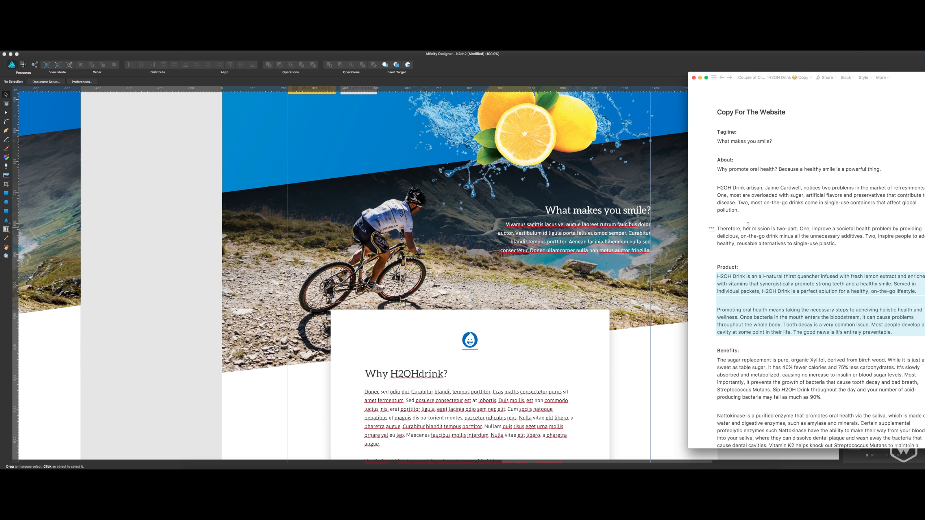
{"action": "scroll", "coordinate": [569, 243], "scroll_direction": "up", "scroll_amount": 8}
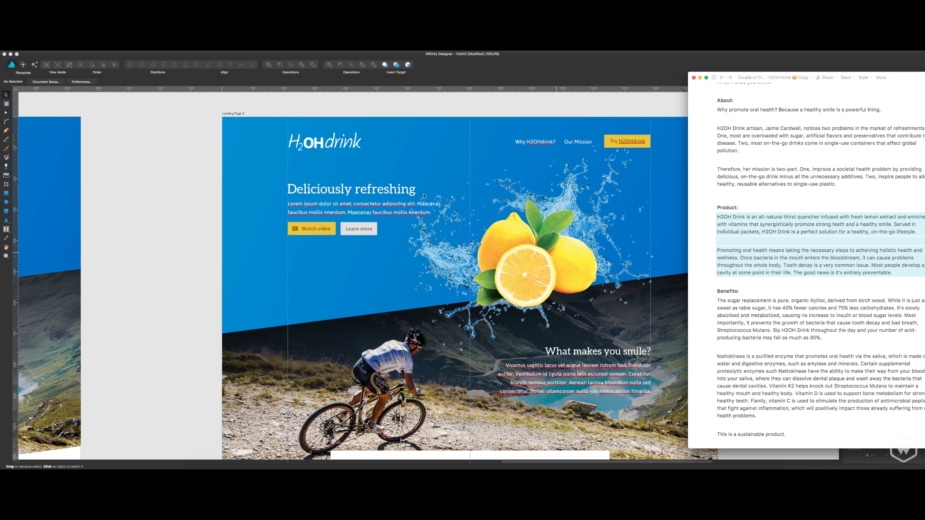
Replace the hero heading "Deliciously refreshing" with "What makes you smile?" and realign it with the left column guide.
{"action": "left_click", "coordinate": [403, 194]}
{"action": "left_click", "coordinate": [396, 192]}
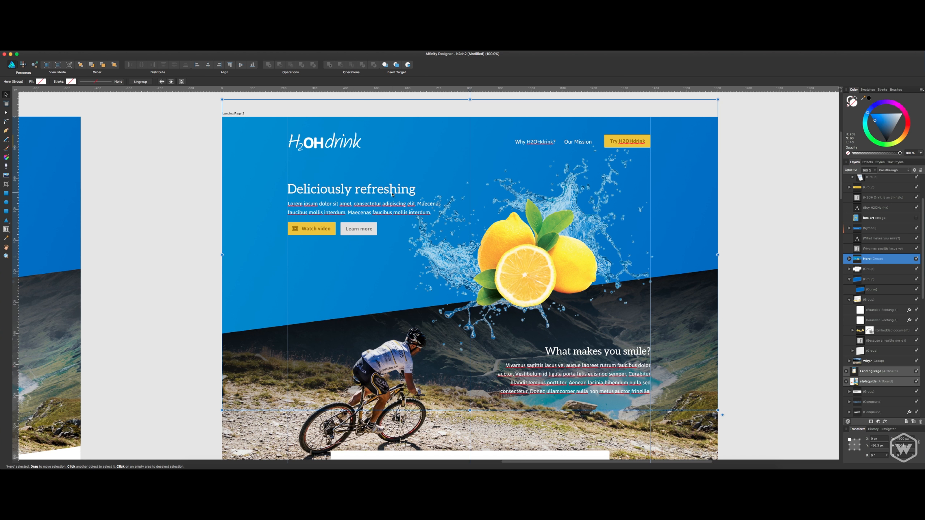
{"action": "left_click", "coordinate": [386, 189]}
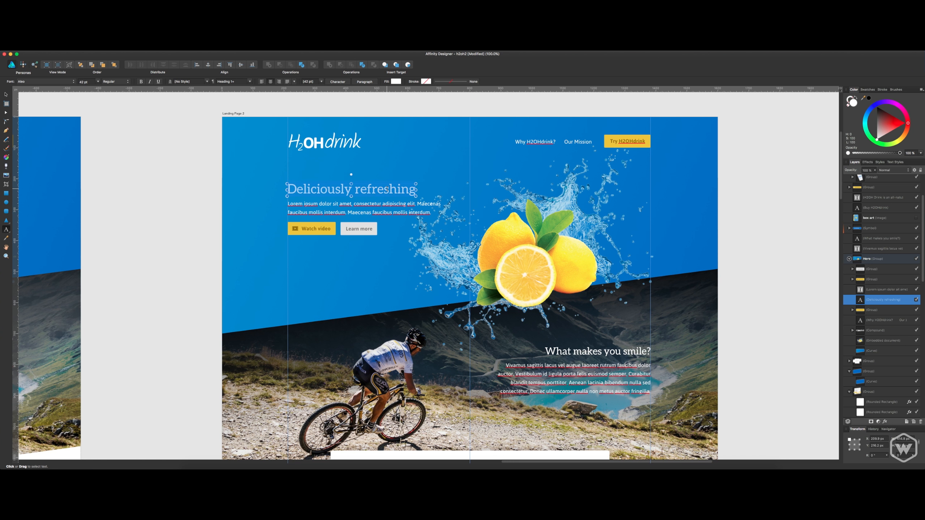
{"action": "key", "text": "super+a"}
{"action": "type", "text": "What"}
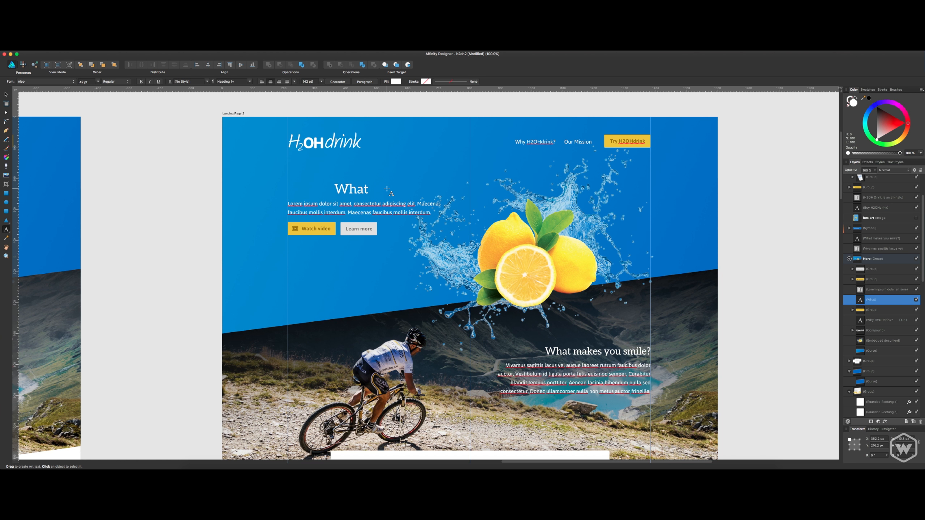
{"action": "type", "text": " makes you"}
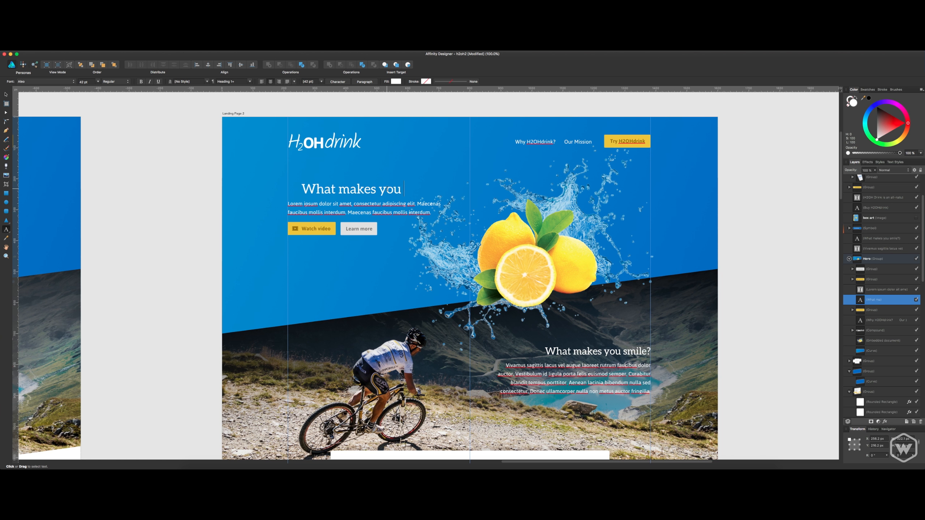
{"action": "type", "text": " smile?"}
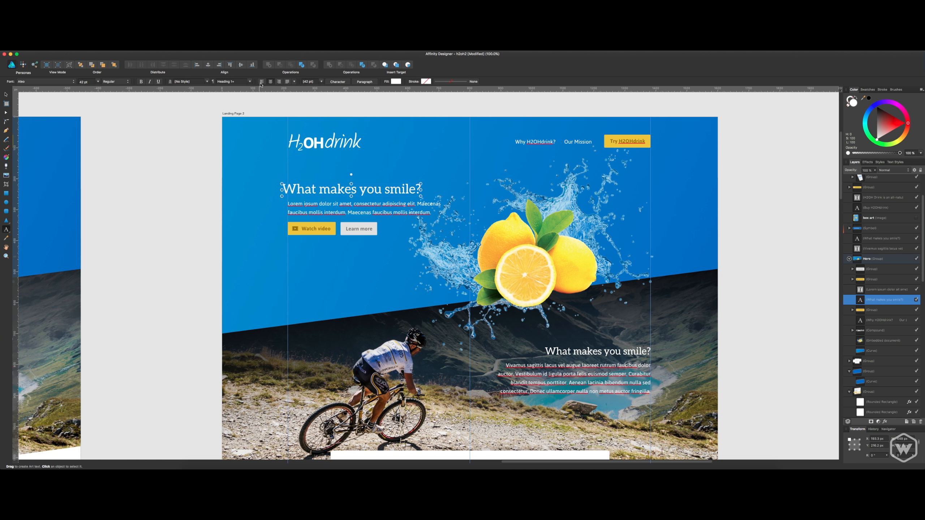
{"action": "left_click", "coordinate": [5, 95]}
{"action": "left_click_drag", "start_coordinate": [305, 194], "coordinate": [311, 194]}
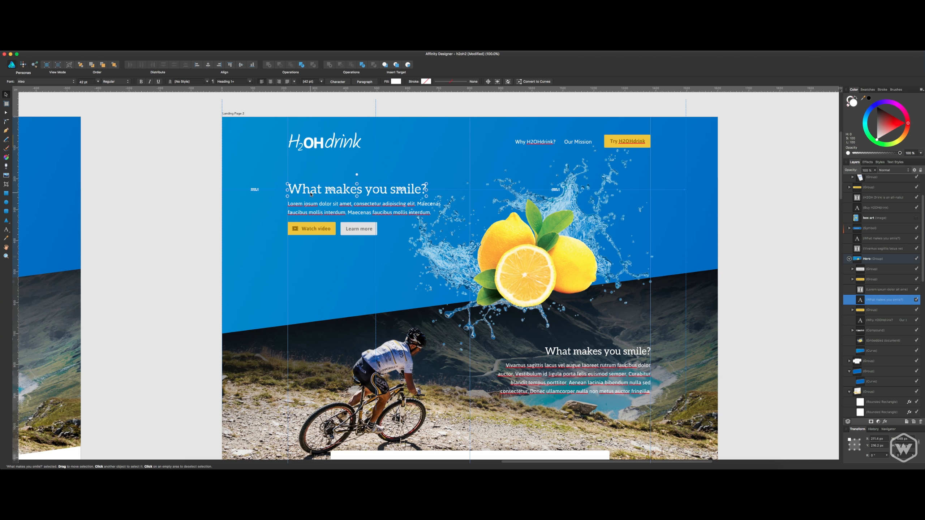
Consult the website copy and replace the white card's heading "Why H2OHdrink?" with "What the benefits?".
{"action": "key", "text": "super+Tab"}
{"action": "left_click", "coordinate": [408, 262]}
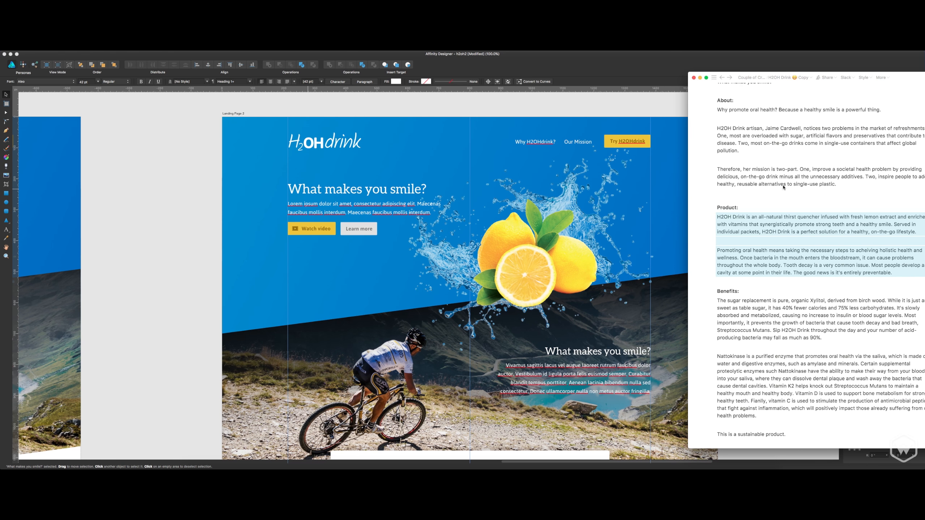
{"action": "left_click_drag", "start_coordinate": [448, 303], "coordinate": [372, 299]}
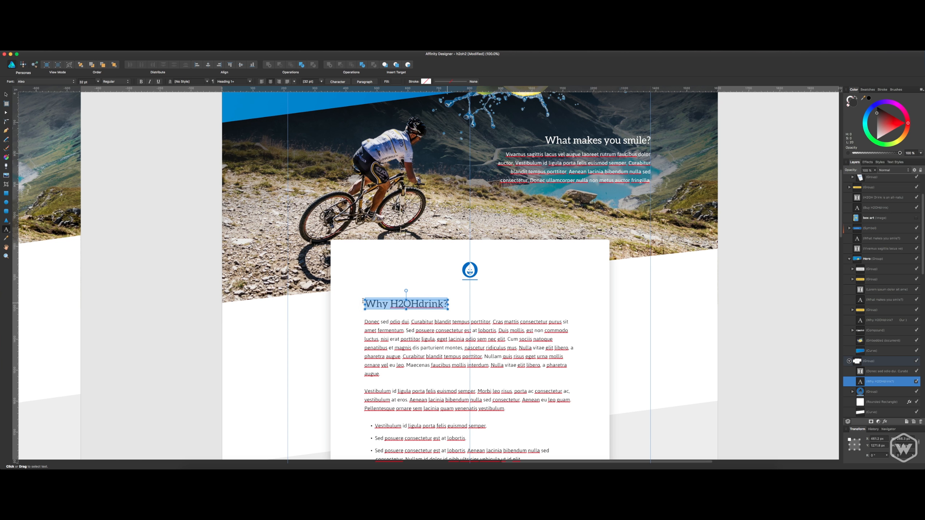
{"action": "key", "text": "BackSpace"}
{"action": "type", "text": "hat"}
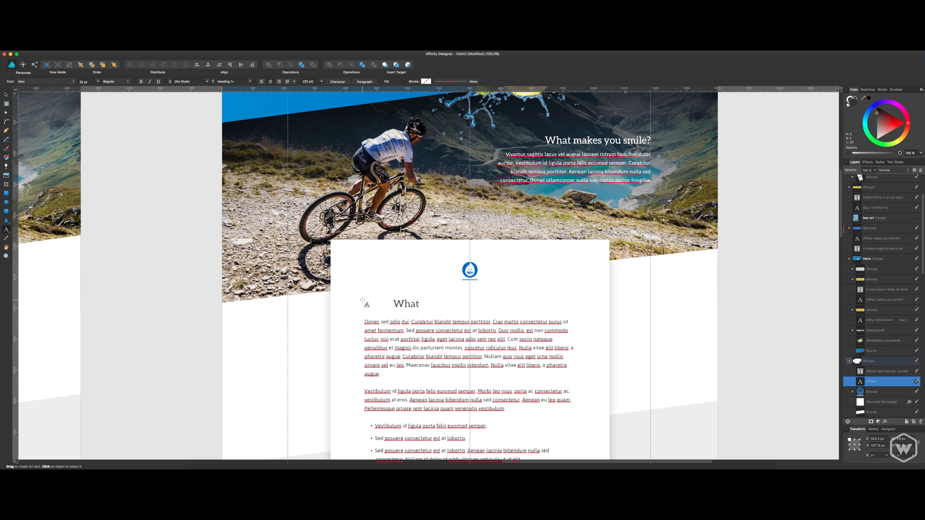
{"action": "type", "text": " the benefits"}
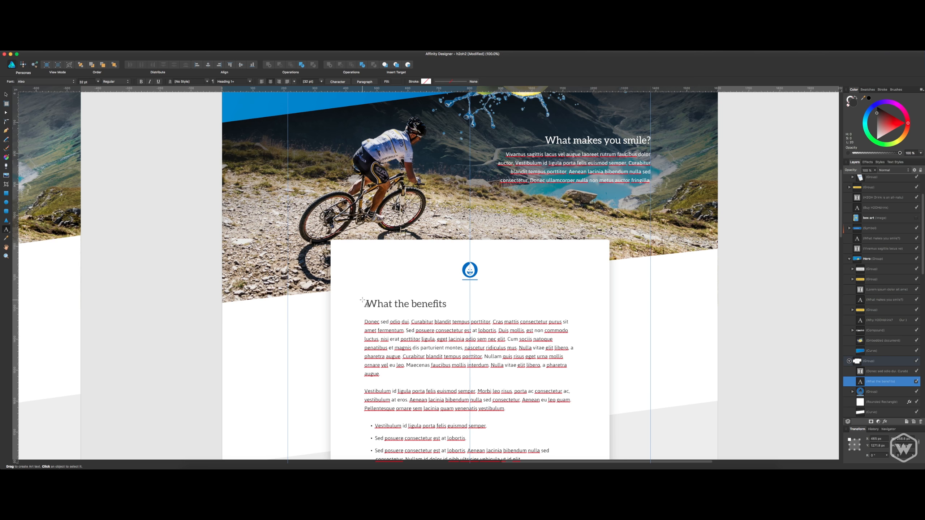
{"action": "type", "text": "?"}
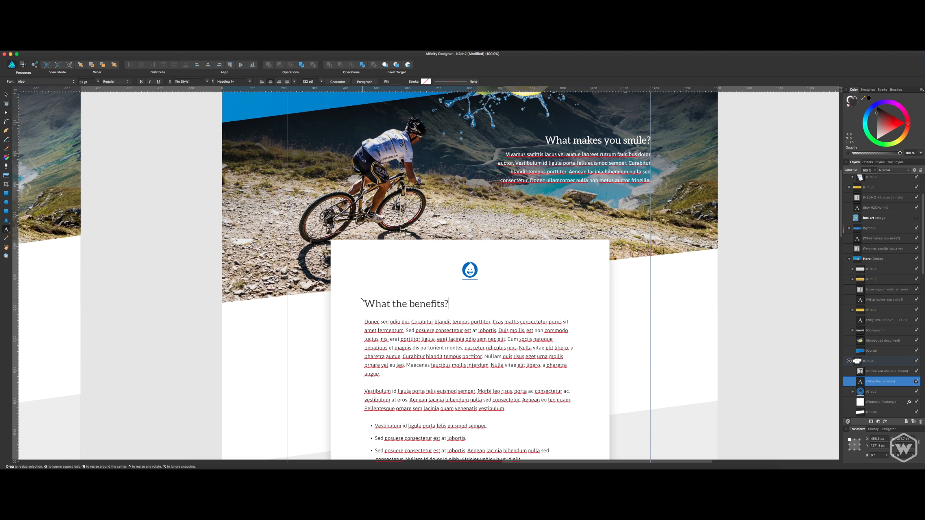
Replace the placeholder body text and bullet list in the white card with the two Benefits paragraphs from the website copy, removing the extra blank line.
{"action": "key", "text": "Escape"}
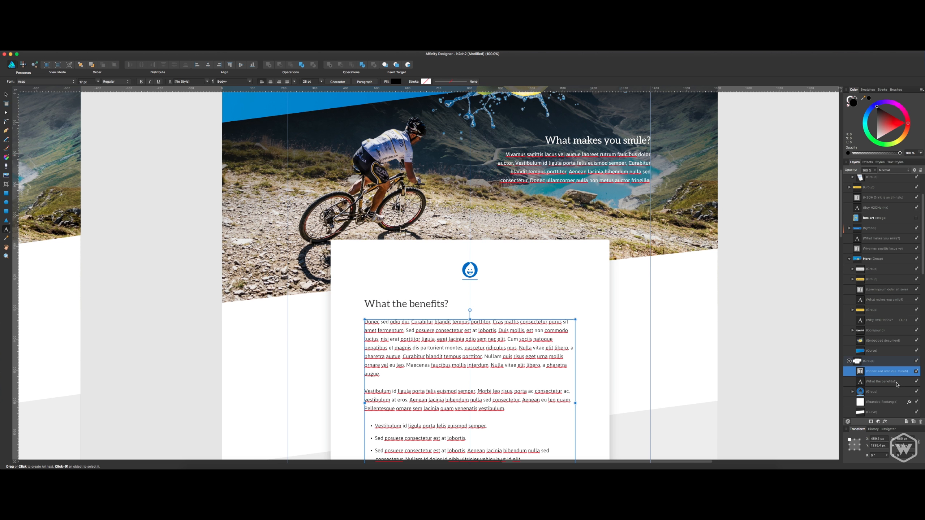
{"action": "key", "text": "super+Tab"}
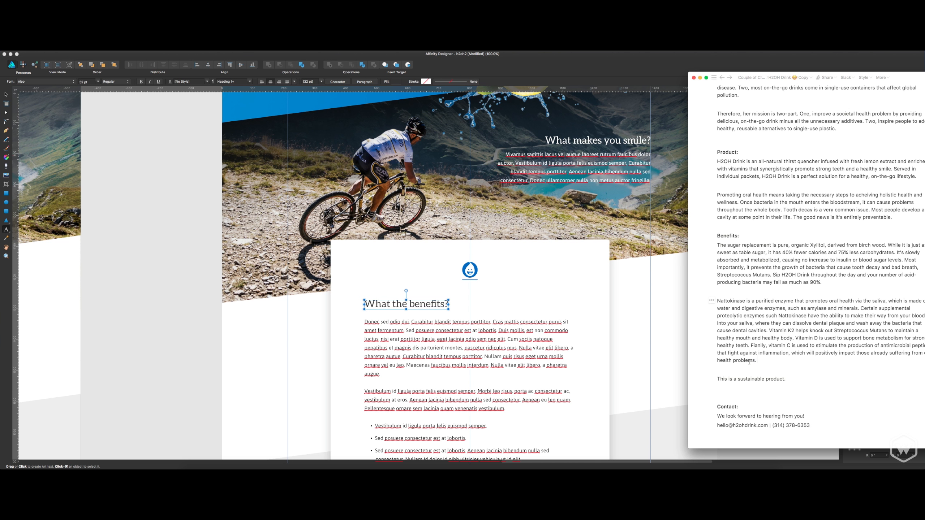
{"action": "mouse_move", "coordinate": [772, 364]}
{"action": "left_mouse_down"}
{"action": "mouse_move", "coordinate": [727, 302]}
{"action": "mouse_move", "coordinate": [720, 252]}
{"action": "left_mouse_up"}
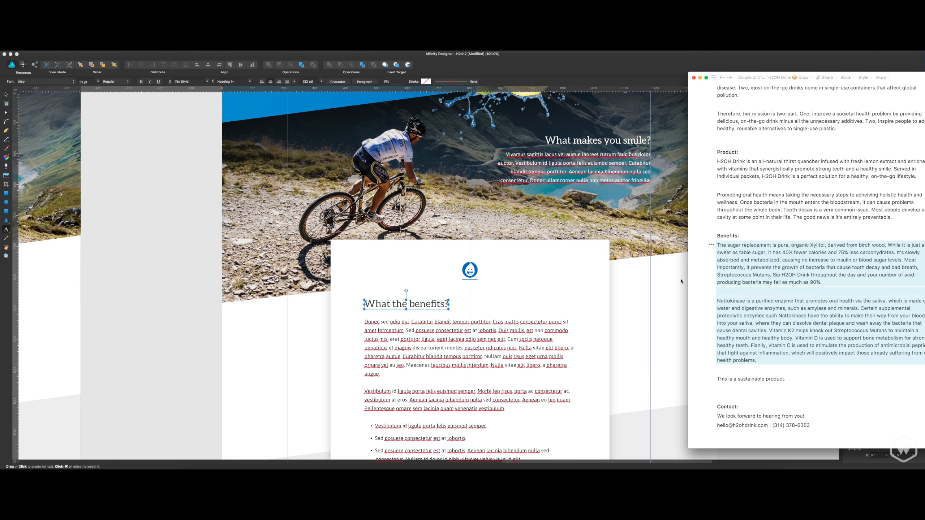
{"action": "triple_click", "coordinate": [509, 345]}
{"action": "key", "text": "super+a"}
{"action": "scroll", "coordinate": [510, 346], "scroll_direction": "down", "scroll_amount": 2}
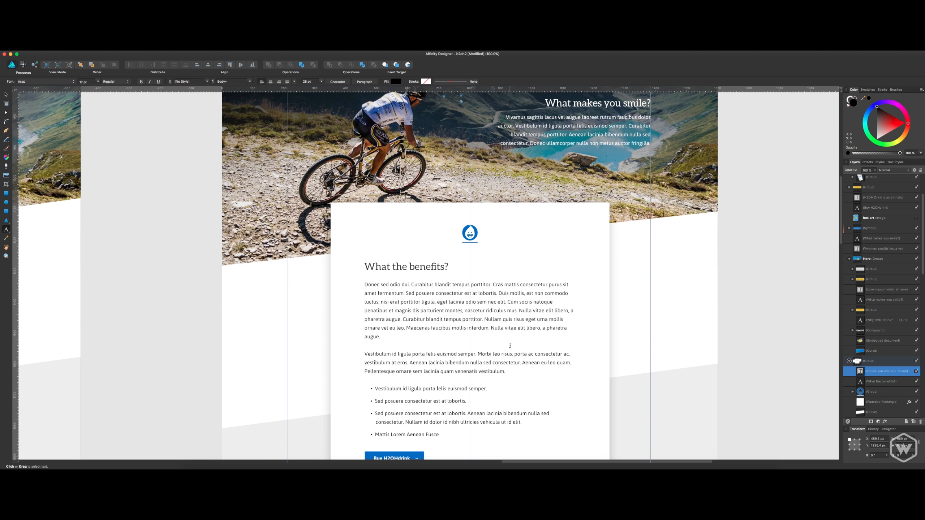
{"action": "type", "text": "The sugar replacement is pure, organic Xylitol, derived from birch wood. While it is just as sweet as table sugar, it has 40% fewer calories and 75% less carbohydrates. It's slowly absorbed and metabolized, causing no increase to insulin or blood sugar levels. Most importantly, it prevents the growth of bacteria that cause tooth decay and bad breath, Streptococcus Mutans. Sip H2OH Drink throughout the day and your number of acid-producing bacteria may fall as much as 90%.  Nattokinase is a purified enzyme that promotes oral health via the saliva, which is made of water and digestive enzymes, such as amylase and minerals. Certain supplemental proteolytic enzymes such Nattokinase have the ability to make their way from your blood into your saliva, where they can dissolve dental plaque and wash away the bacteria that cause dental cavities. Vitamin K2 helps knock out Streptococcus Mutans to maintain a healthy mouth and healthy body. Vitamin D is used to support bone metabolism for strong, healthy teeth. Fianlly, vitamin C is used to stimulate the production of antimicrobial peptides that fight against inflammation, which will positively impact those already suffering from oral health problems"}
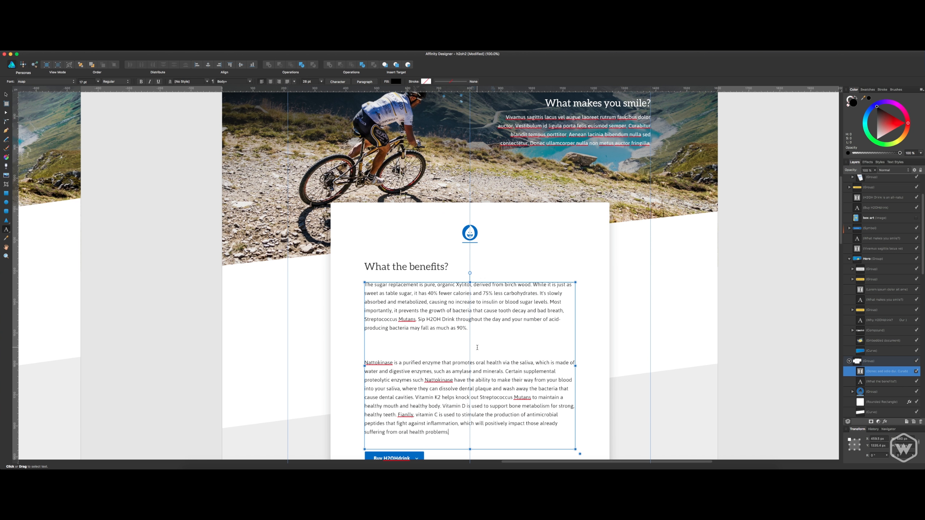
{"action": "key", "text": "BackSpace"}
{"action": "key", "text": "BackSpace"}
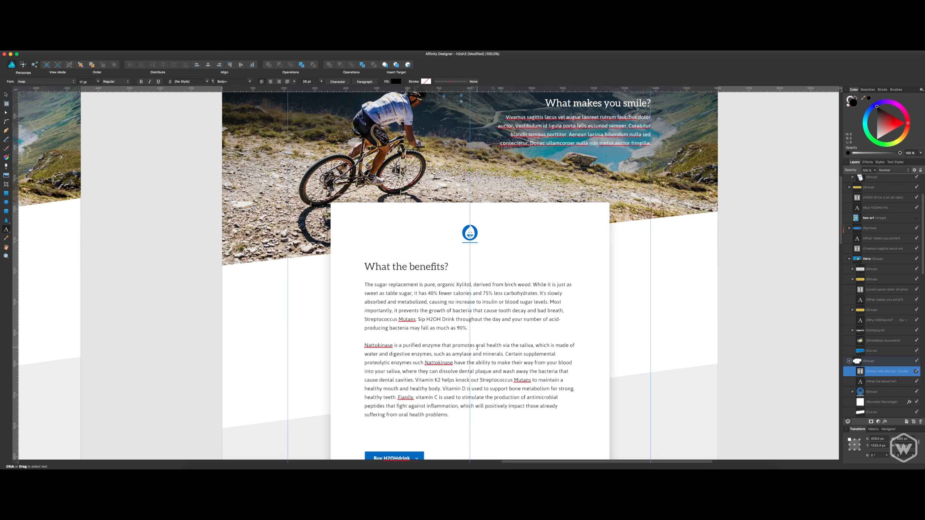
{"action": "key", "text": "Escape"}
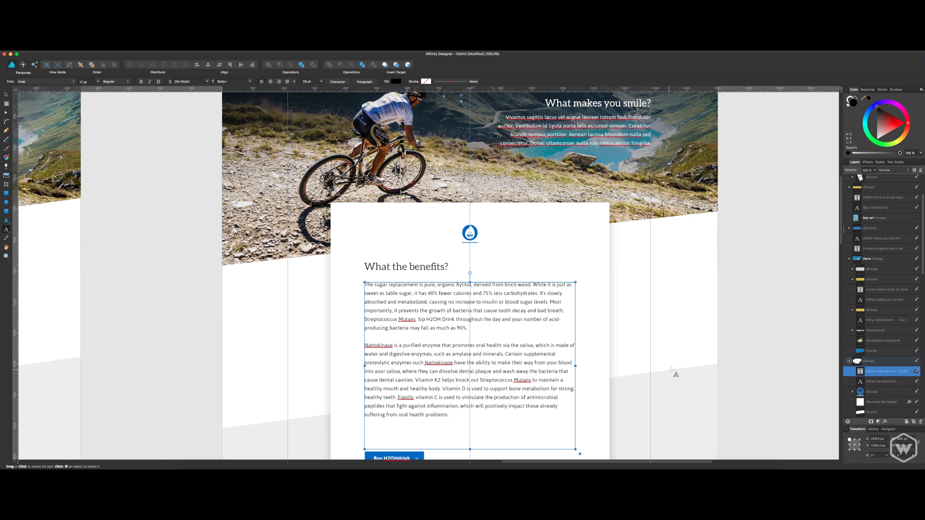
Move the blue "Buy H2OHdrink" button up beneath the benefits text and shorten the white card's bottom edge to match.
{"action": "key", "text": "v"}
{"action": "scroll", "coordinate": [546, 379], "scroll_direction": "down", "scroll_amount": 3}
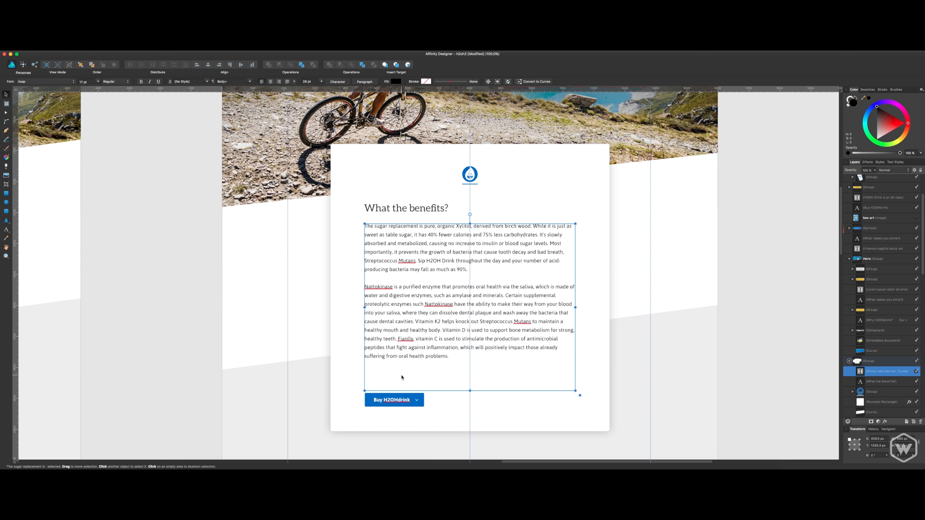
{"action": "left_click", "coordinate": [401, 396]}
{"action": "left_click_drag", "start_coordinate": [402, 401], "coordinate": [401, 378]}
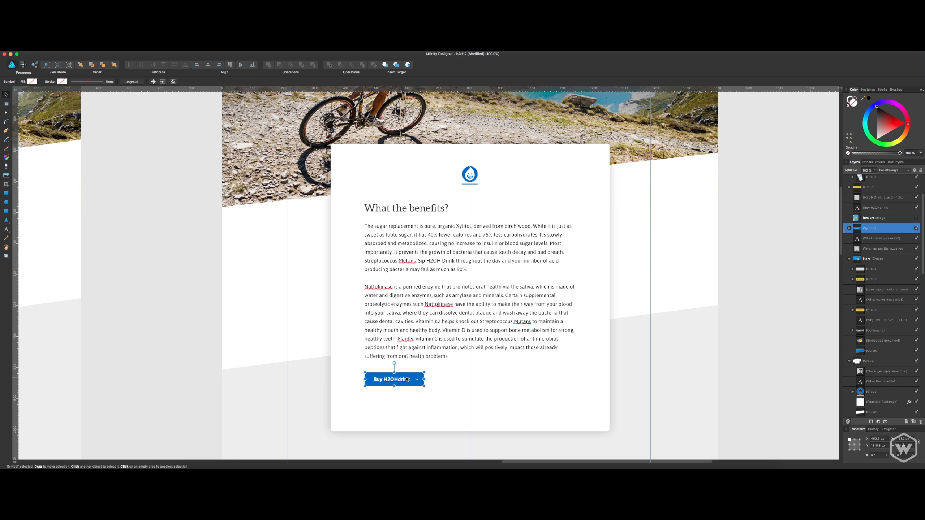
{"action": "left_click", "coordinate": [493, 409]}
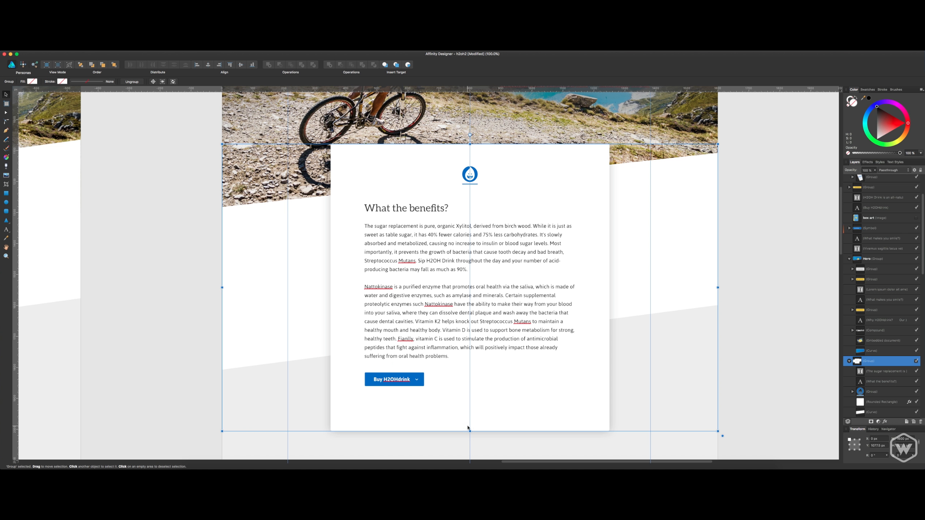
{"action": "double_click", "coordinate": [479, 427]}
{"action": "left_click_drag", "start_coordinate": [470, 431], "coordinate": [471, 416]}
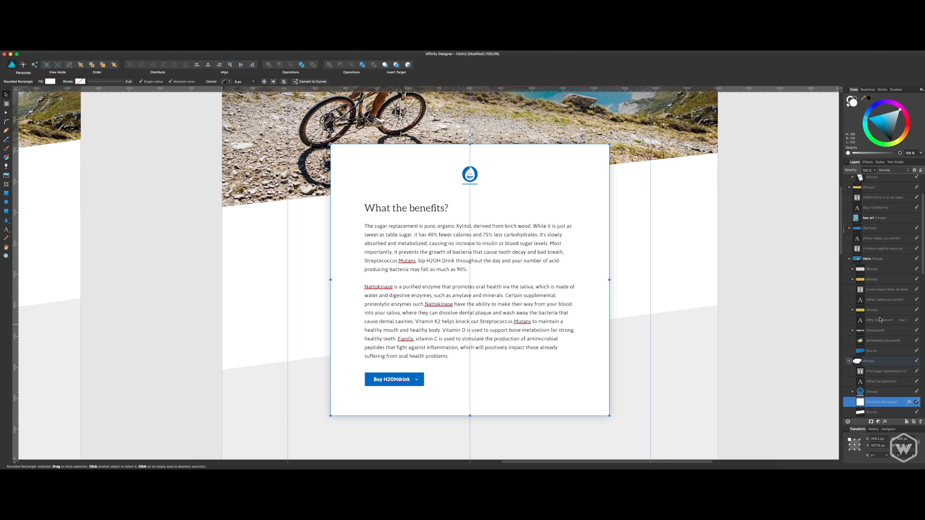
{"action": "left_click", "coordinate": [756, 353]}
Compare the website copy document with the "Why promote oral health?" and blue "Buy H2OHdrink" sections of the landing page.
{"action": "scroll", "coordinate": [756, 352], "scroll_direction": "down", "scroll_amount": 5}
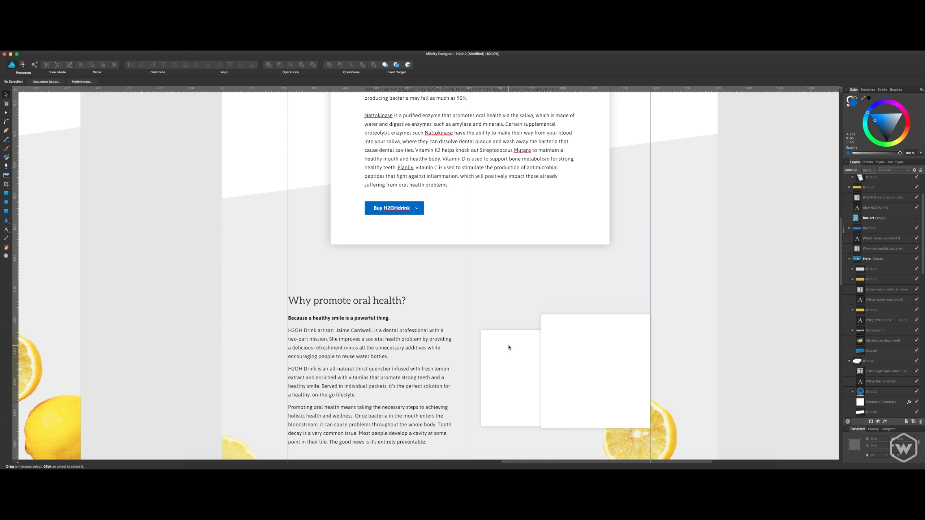
{"action": "key", "text": "super+Tab"}
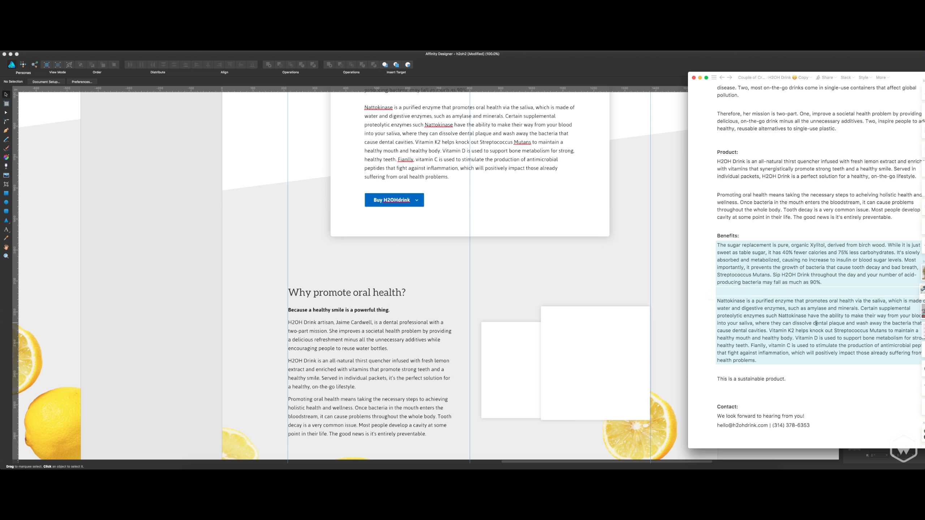
{"action": "scroll", "coordinate": [781, 313], "scroll_direction": "up", "scroll_amount": 3}
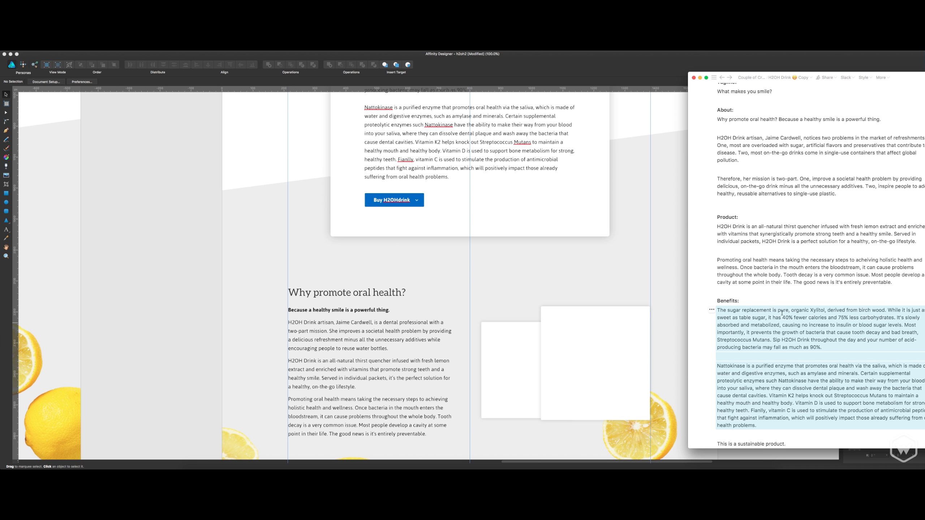
{"action": "scroll", "coordinate": [780, 274], "scroll_direction": "down", "scroll_amount": 3}
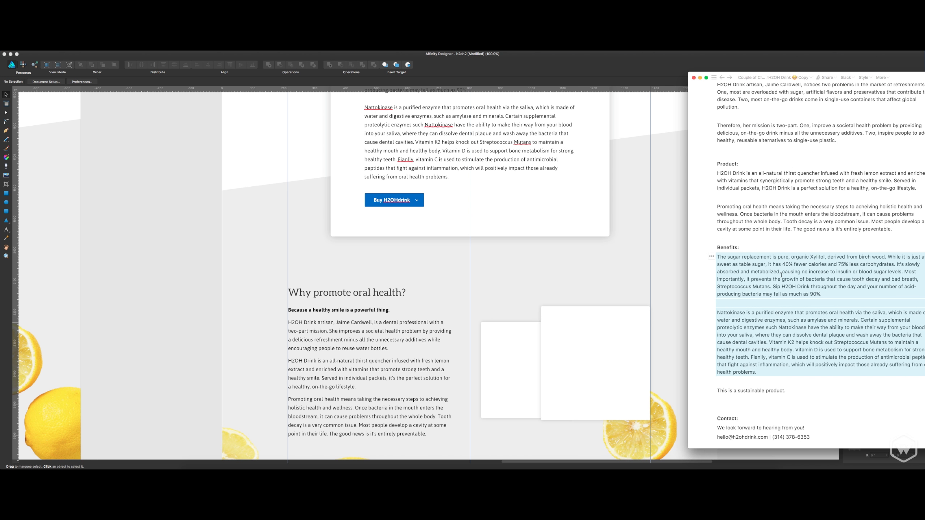
{"action": "scroll", "coordinate": [781, 275], "scroll_direction": "up", "scroll_amount": 3}
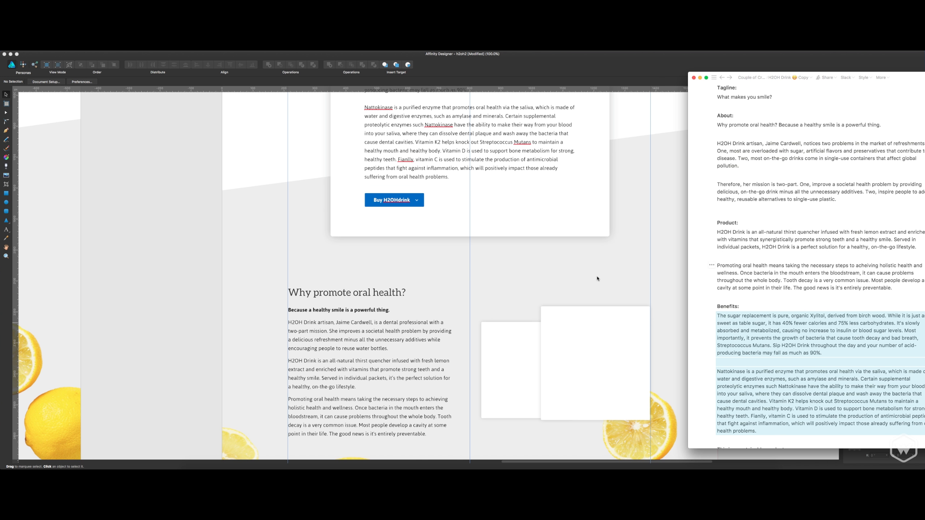
{"action": "scroll", "coordinate": [598, 279], "scroll_direction": "down", "scroll_amount": 10}
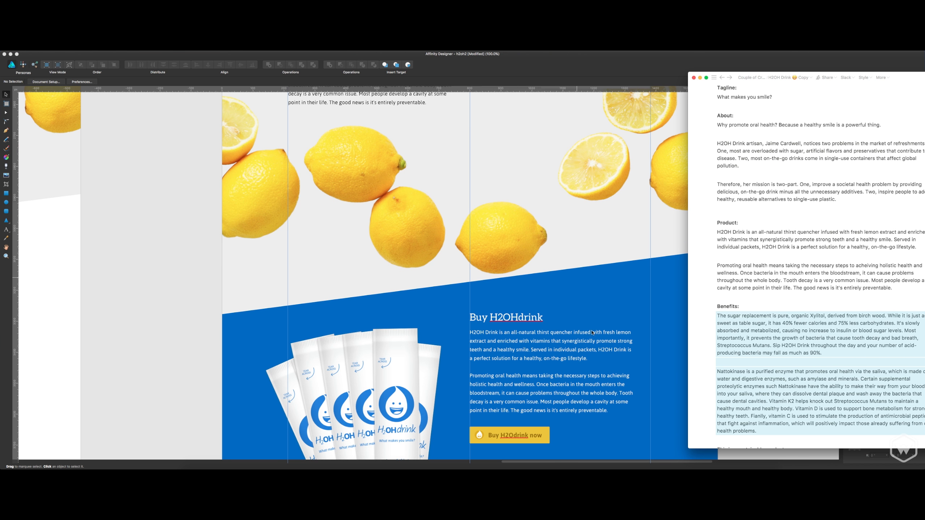
{"action": "scroll", "coordinate": [529, 339], "scroll_direction": "down", "scroll_amount": 2}
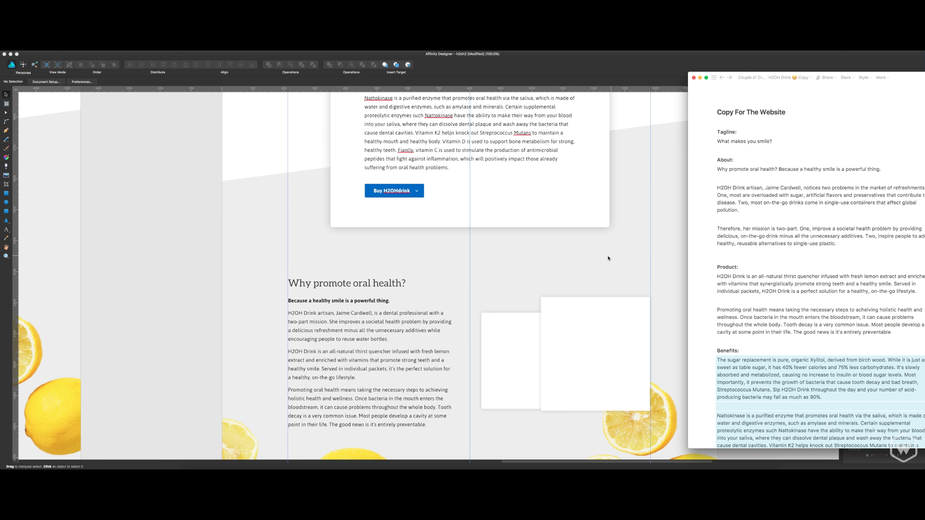
{"action": "scroll", "coordinate": [563, 258], "scroll_direction": "up", "scroll_amount": 5}
{"action": "scroll", "coordinate": [564, 258], "scroll_direction": "up", "scroll_amount": 5}
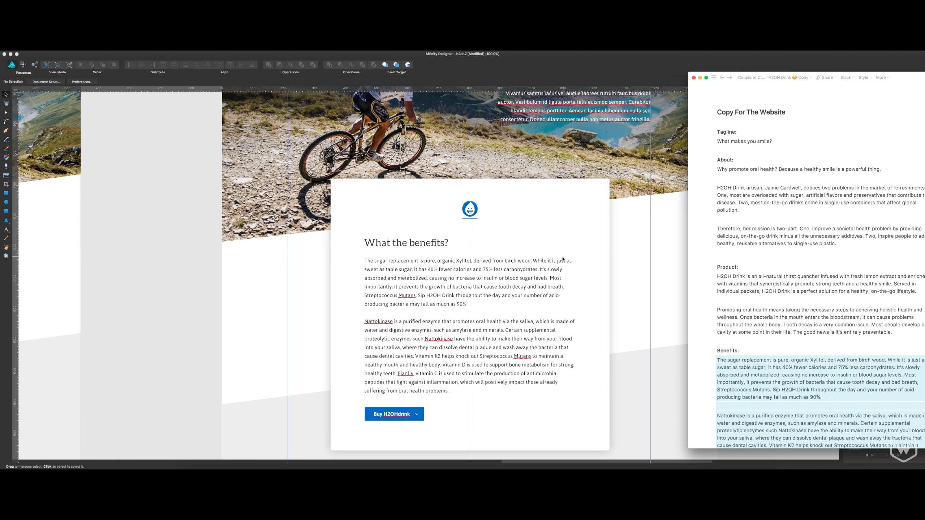
Check the cyclist photo's heading and the hero's placeholder paragraph against the tagline and about text in the website copy.
{"action": "scroll", "coordinate": [563, 259], "scroll_direction": "up", "scroll_amount": 3}
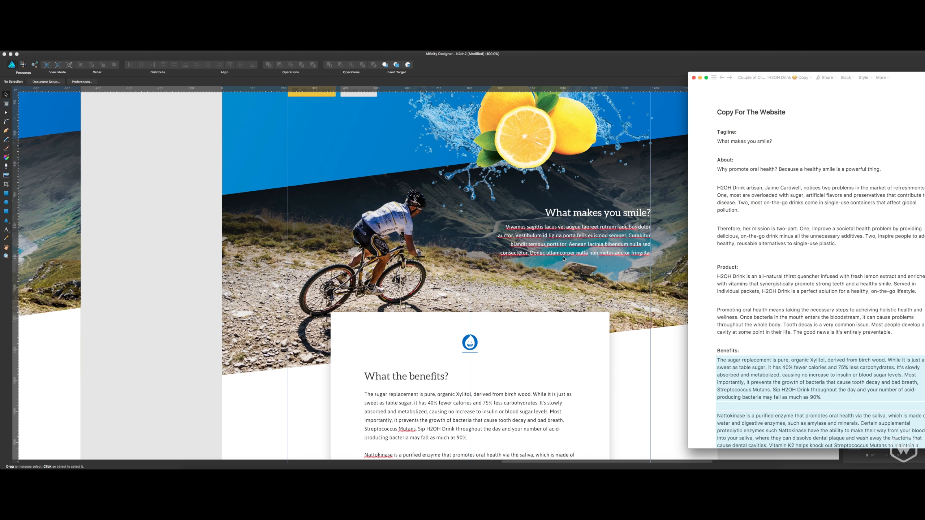
{"action": "left_click", "coordinate": [593, 231]}
{"action": "left_click", "coordinate": [606, 217]}
{"action": "scroll", "coordinate": [596, 248], "scroll_direction": "up", "scroll_amount": 3}
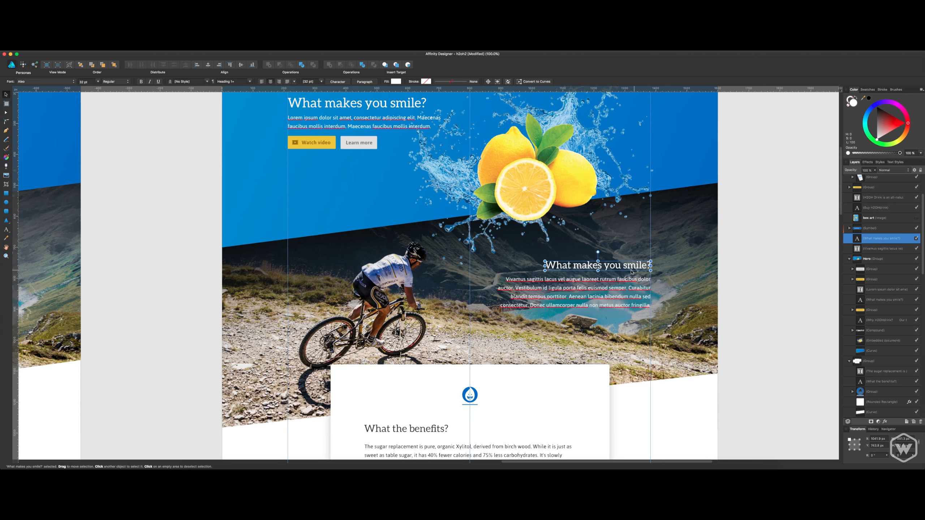
{"action": "key", "text": "super+Tab"}
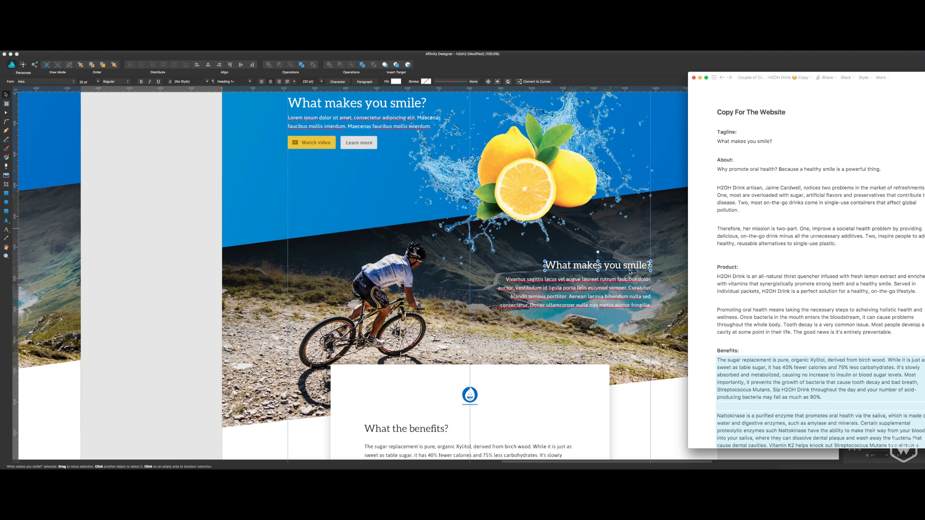
{"action": "key", "text": "super+Tab"}
{"action": "scroll", "coordinate": [632, 271], "scroll_direction": "up", "scroll_amount": 1}
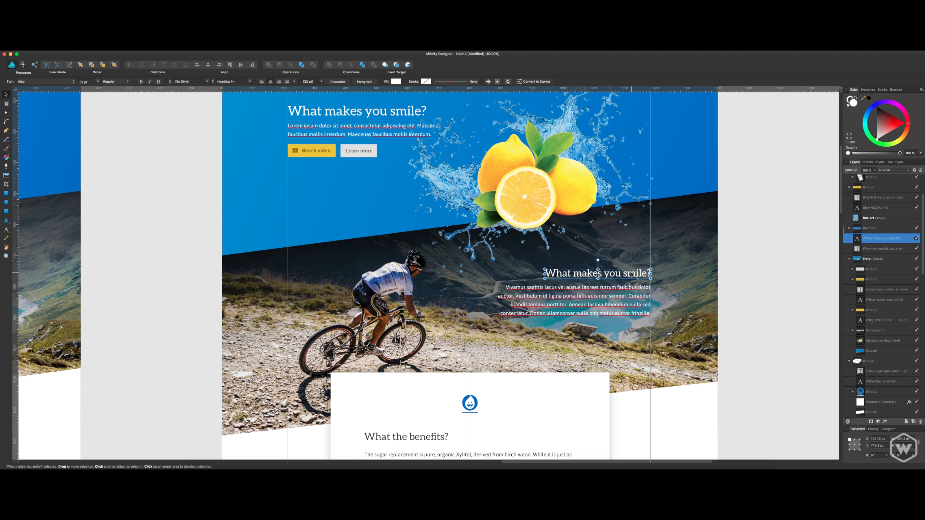
{"action": "scroll", "coordinate": [632, 276], "scroll_direction": "up", "scroll_amount": 1}
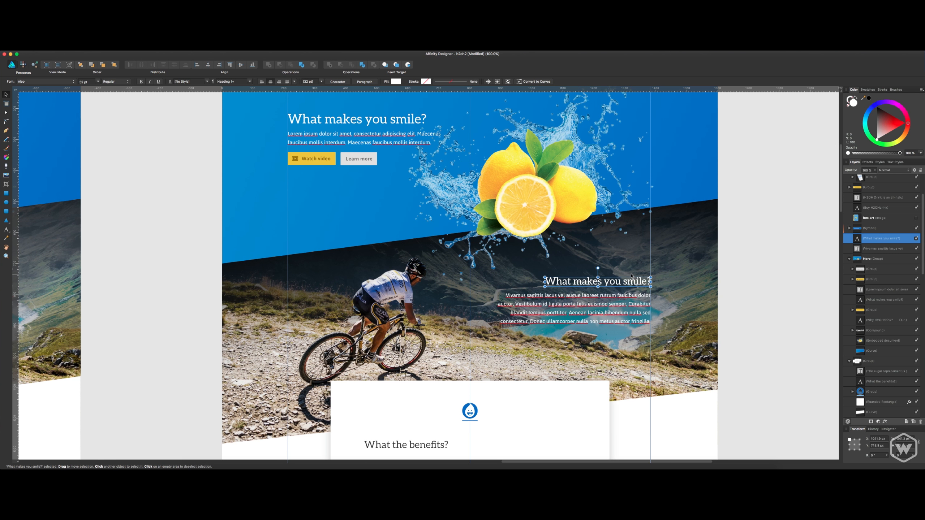
{"action": "left_click", "coordinate": [436, 140]}
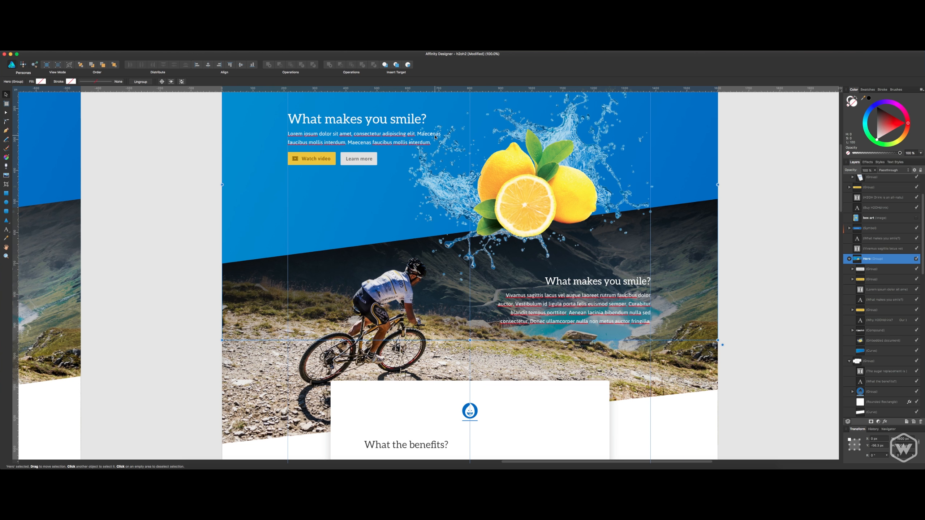
{"action": "double_click", "coordinate": [435, 137]}
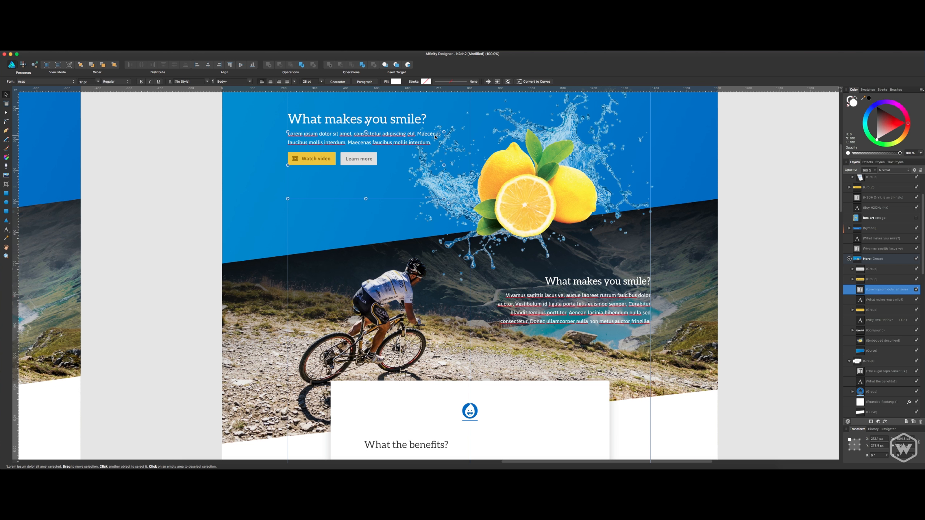
{"action": "left_click", "coordinate": [746, 228]}
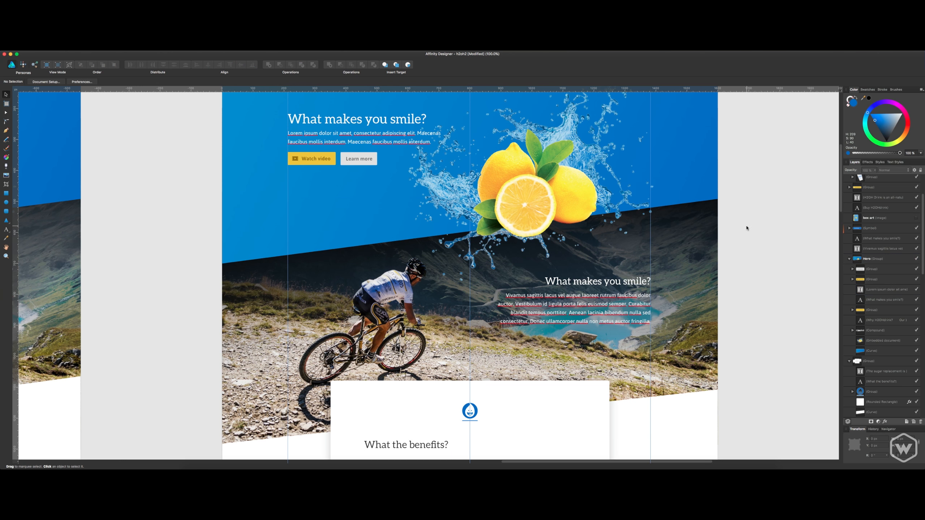
Replace the heading "What makes you smile?" over the cyclist photo with "What fits your lifestyle?".
{"action": "scroll", "coordinate": [747, 228], "scroll_direction": "down", "scroll_amount": 2}
{"action": "scroll", "coordinate": [590, 253], "scroll_direction": "up", "scroll_amount": 1}
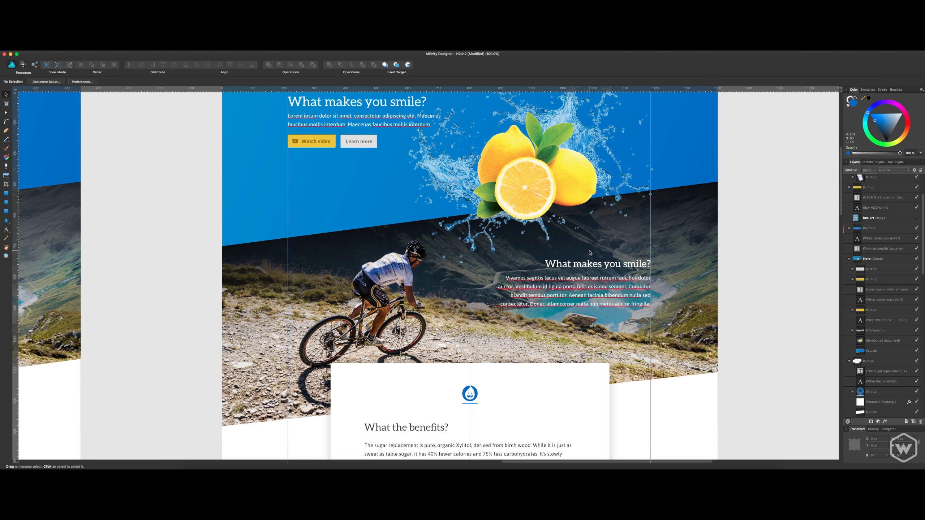
{"action": "scroll", "coordinate": [590, 253], "scroll_direction": "up", "scroll_amount": 1}
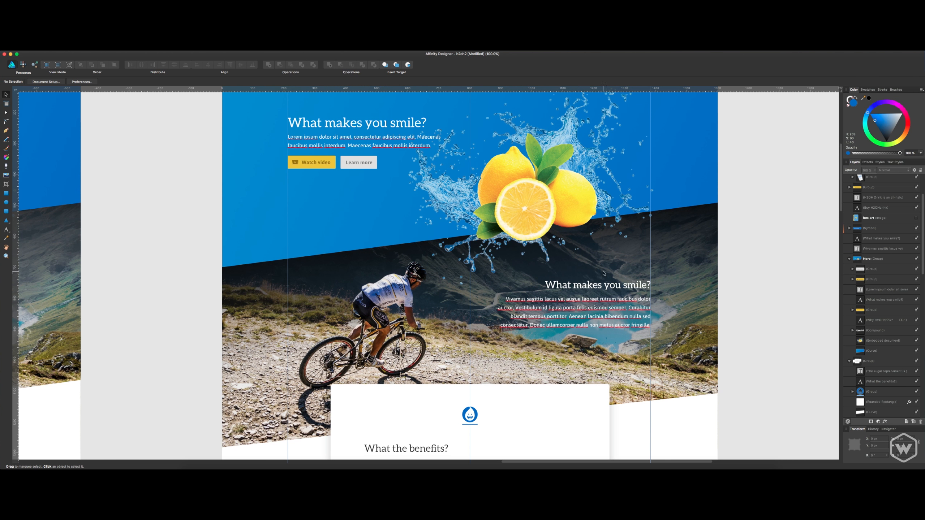
{"action": "left_click", "coordinate": [631, 288]}
{"action": "key", "text": "g"}
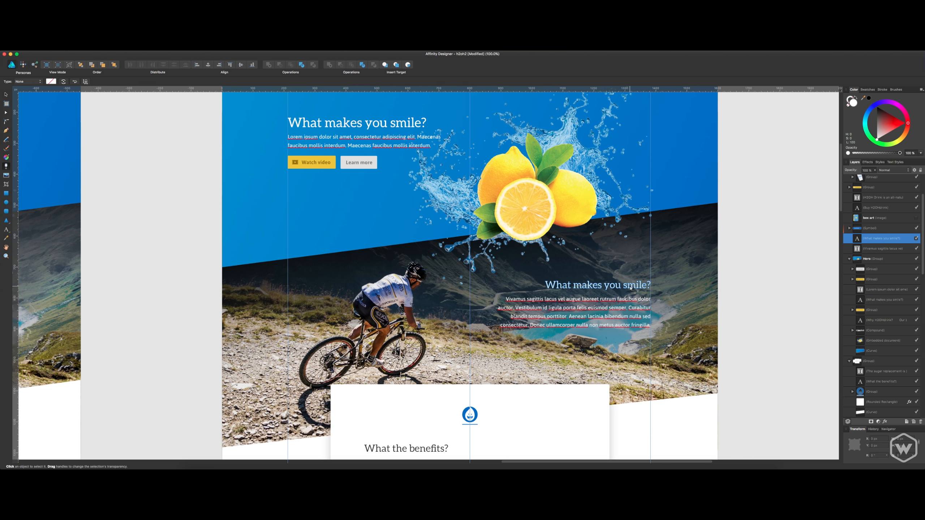
{"action": "key", "text": "t"}
{"action": "triple_click", "coordinate": [631, 286]}
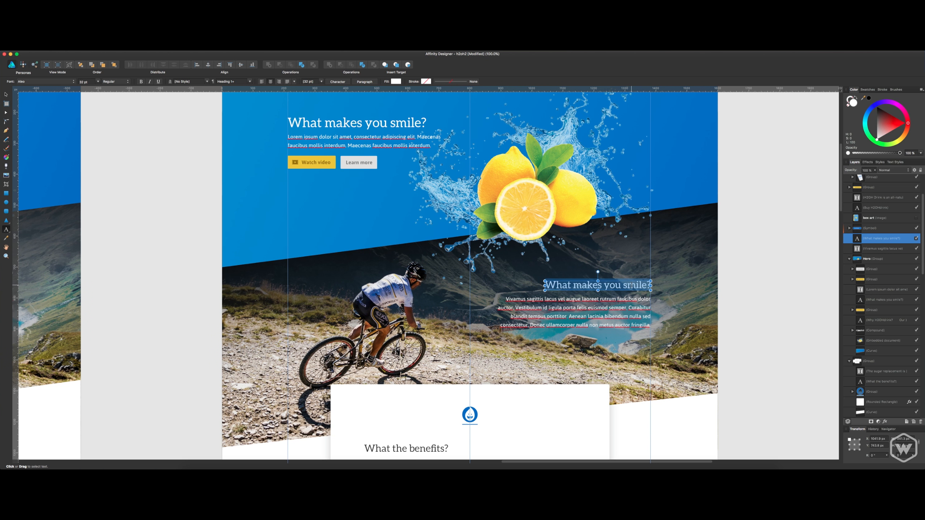
{"action": "type", "text": "What f"}
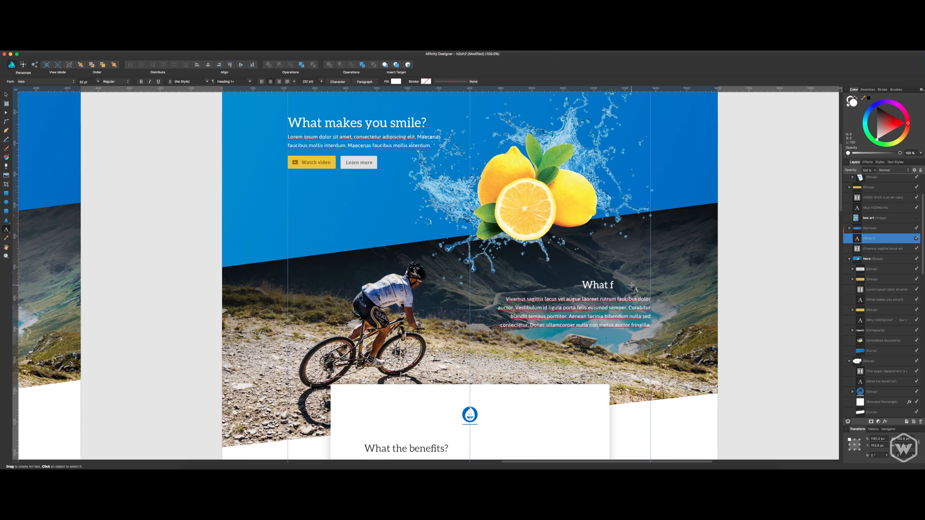
{"action": "type", "text": "its your lifesty"}
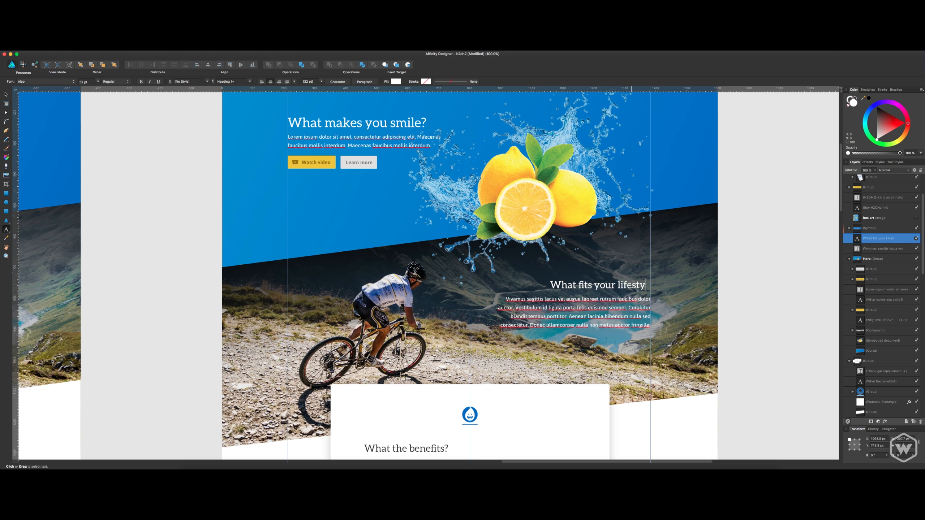
{"action": "type", "text": "le?"}
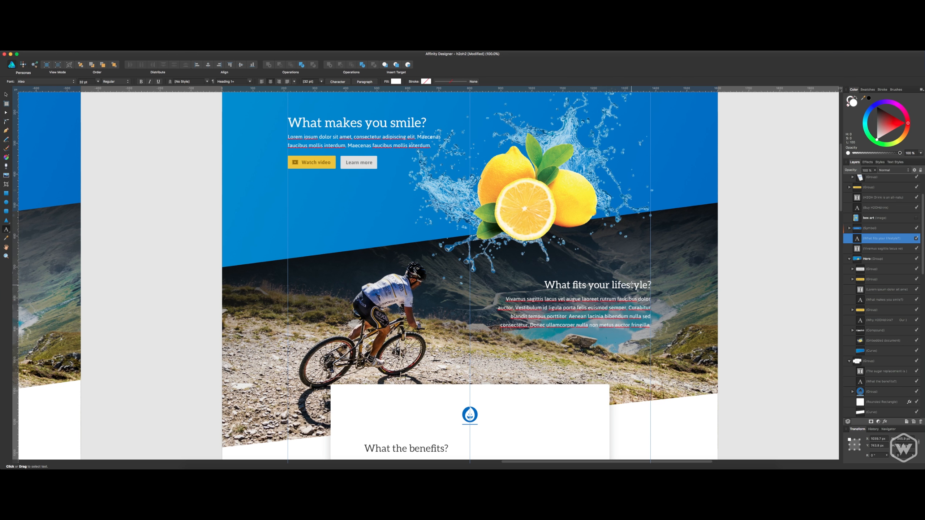
{"action": "key", "text": "Escape"}
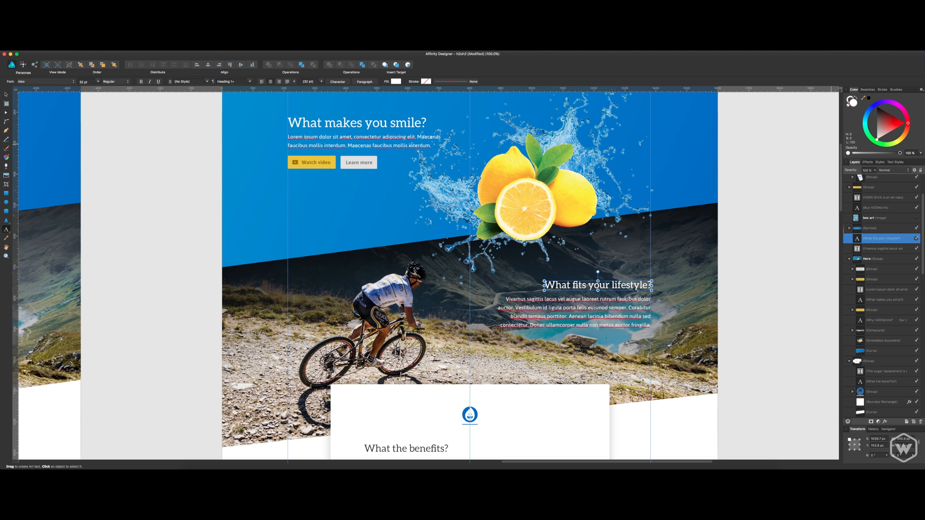
Review the landing page layout from the hero and cyclist photo down to the "Why promote oral health?" section.
{"action": "key", "text": "super+Tab"}
{"action": "key", "text": "super+Tab"}
{"action": "left_click", "coordinate": [6, 94]}
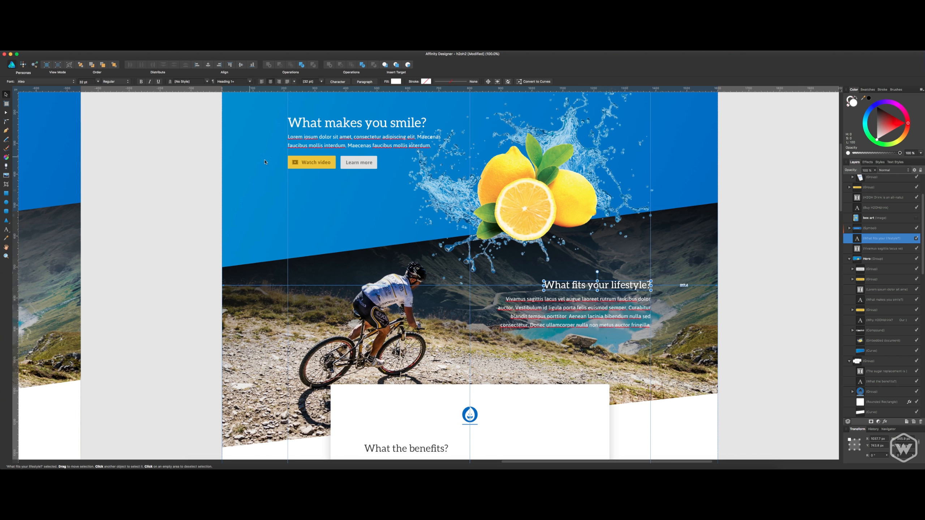
{"action": "scroll", "coordinate": [502, 268], "scroll_direction": "down", "scroll_amount": 2}
{"action": "scroll", "coordinate": [502, 267], "scroll_direction": "down", "scroll_amount": 5}
{"action": "left_click", "coordinate": [744, 255]}
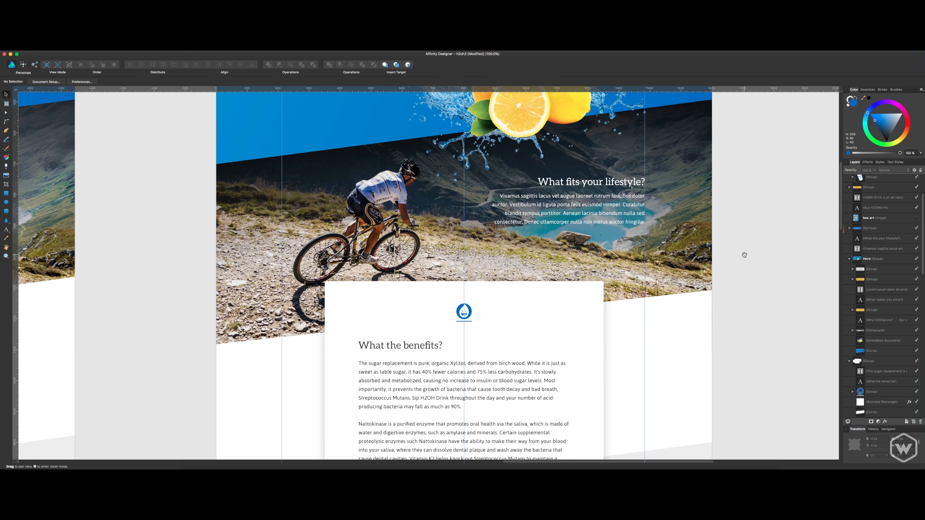
{"action": "left_click", "coordinate": [609, 214]}
{"action": "scroll", "coordinate": [610, 260], "scroll_direction": "up", "scroll_amount": 7}
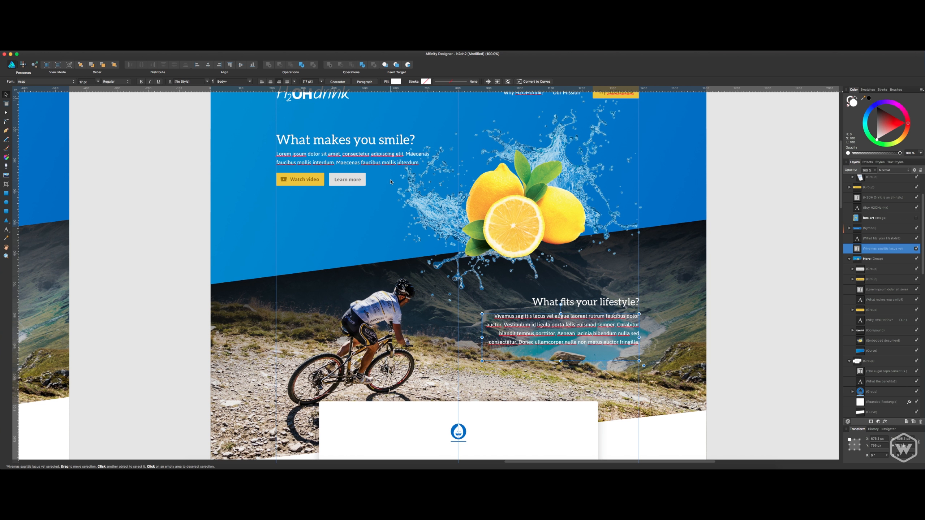
{"action": "left_click", "coordinate": [388, 164]}
{"action": "scroll", "coordinate": [651, 272], "scroll_direction": "down", "scroll_amount": 15}
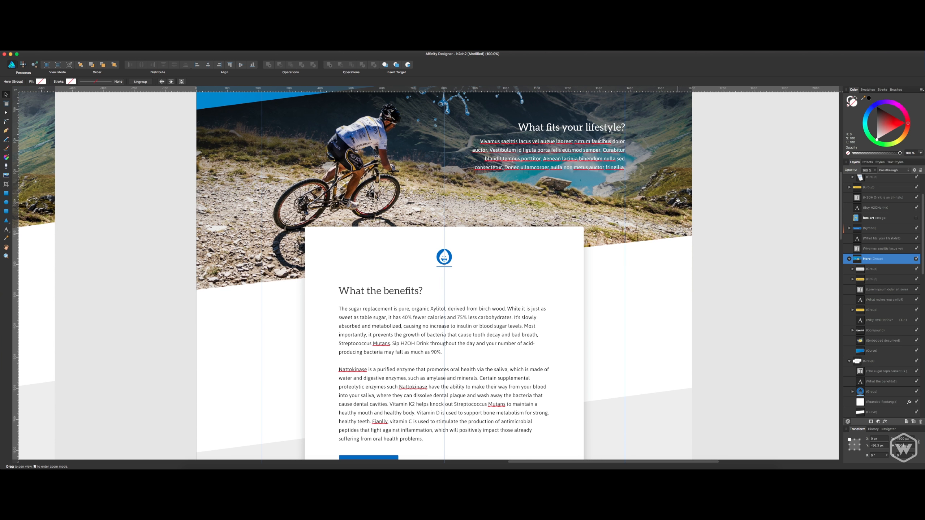
{"action": "scroll", "coordinate": [656, 203], "scroll_direction": "down", "scroll_amount": 5}
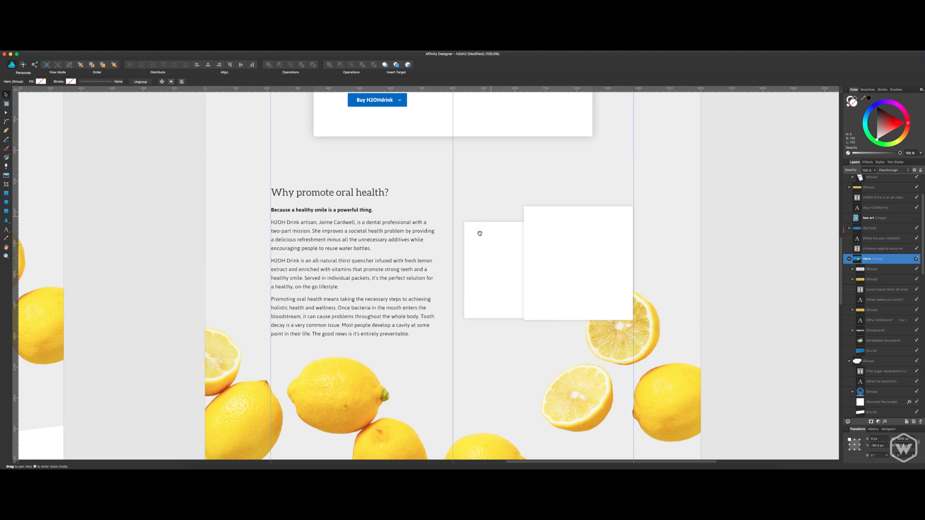
Move the "Why promote oral health?" heading out of its background group, directly below its body text in the layer order.
{"action": "left_click", "coordinate": [362, 273]}
{"action": "double_click", "coordinate": [351, 222]}
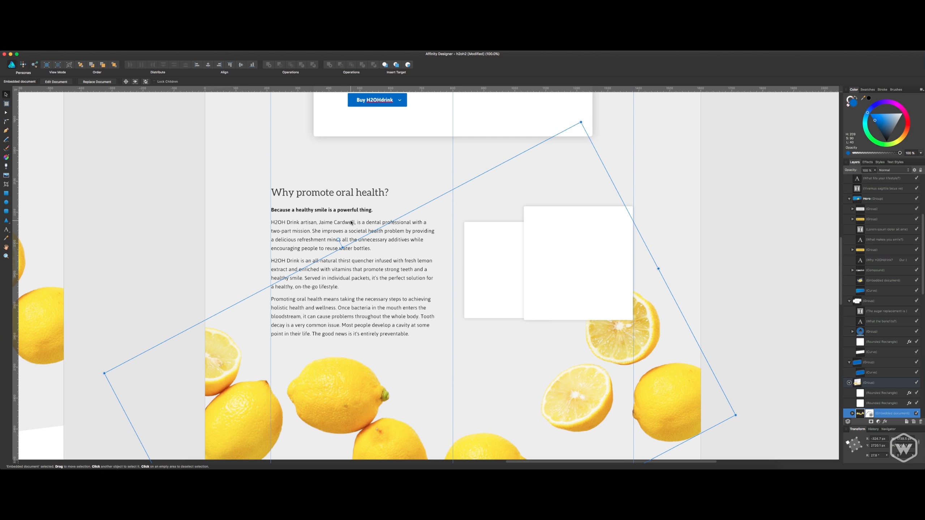
{"action": "left_click", "coordinate": [351, 223]}
{"action": "left_click", "coordinate": [352, 200], "text": "shift"}
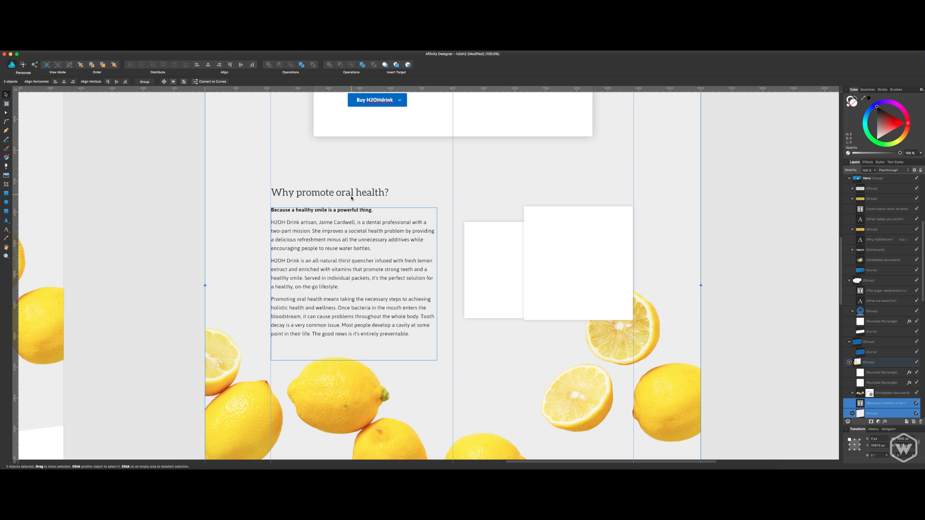
{"action": "left_click", "coordinate": [352, 194]}
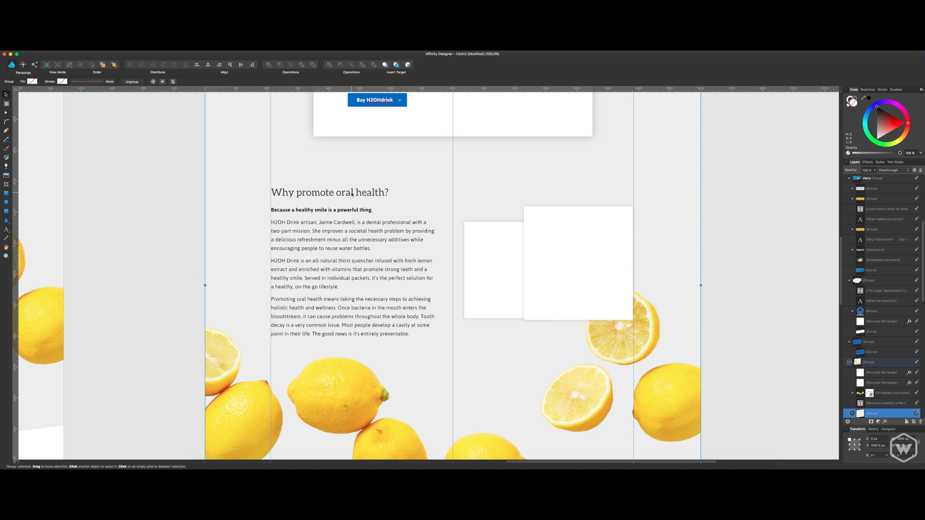
{"action": "double_click", "coordinate": [352, 194]}
{"action": "scroll", "coordinate": [877, 397], "scroll_direction": "down", "scroll_amount": 2}
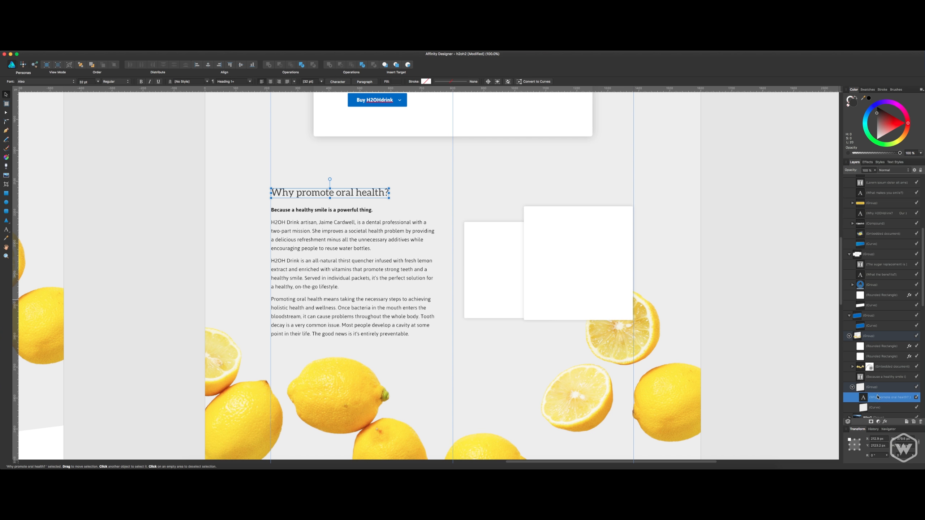
{"action": "left_click_drag", "start_coordinate": [877, 397], "coordinate": [859, 381]}
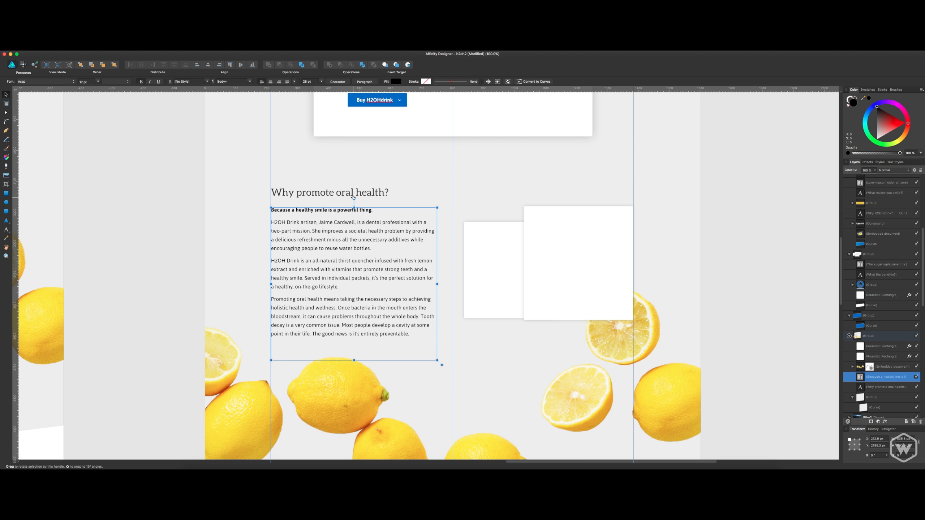
Group the "Why promote oral health?" heading with its body text and move the group slightly up.
{"action": "left_click", "coordinate": [339, 210], "text": "shift"}
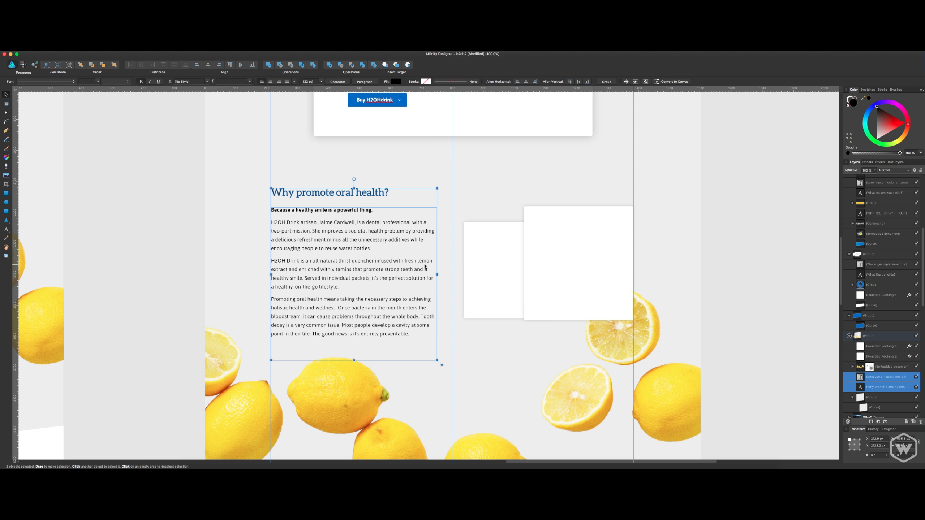
{"action": "key", "text": "super+g"}
{"action": "left_click_drag", "start_coordinate": [425, 267], "coordinate": [422, 255]}
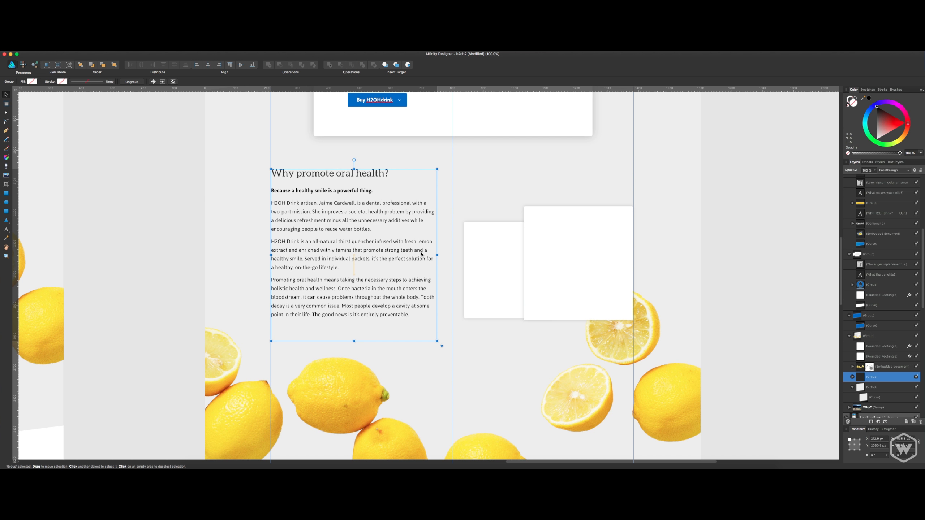
Move the two overlapping white rectangles beside the oral health text up by a matching distance.
{"action": "left_click", "coordinate": [519, 257]}
{"action": "left_click", "coordinate": [576, 248], "text": "shift"}
{"action": "left_click_drag", "start_coordinate": [576, 248], "coordinate": [575, 226]}
{"action": "left_click", "coordinate": [739, 201]}
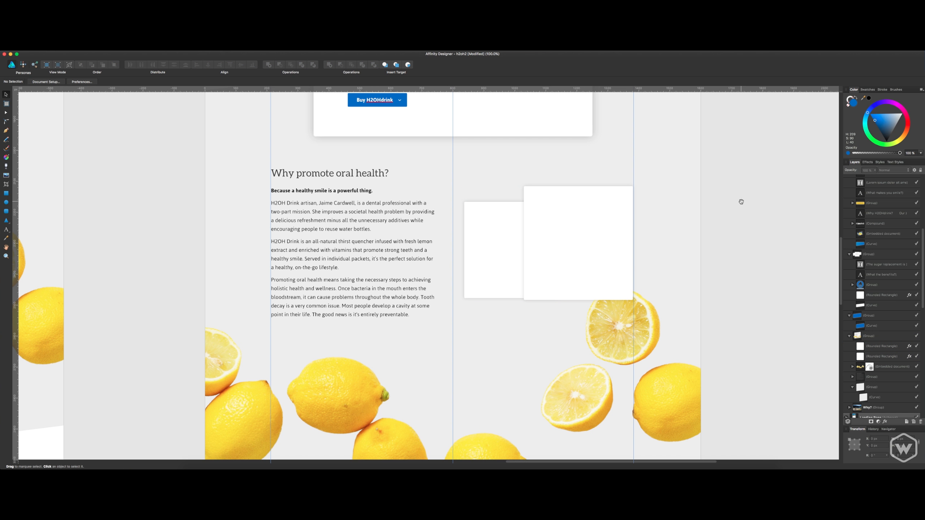
{"action": "scroll", "coordinate": [735, 219], "scroll_direction": "up", "scroll_amount": 2}
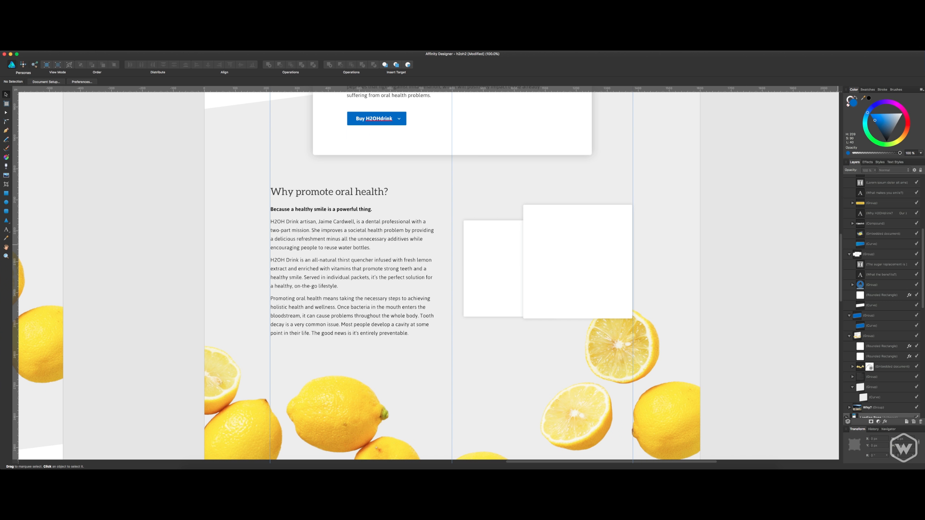
Place the woman's portrait photo above the front white rectangle in layer order and scale it down to roughly the rectangle's size.
{"action": "left_click_drag", "start_coordinate": [924, 255], "coordinate": [924, 175]}
{"action": "left_click", "coordinate": [596, 250]}
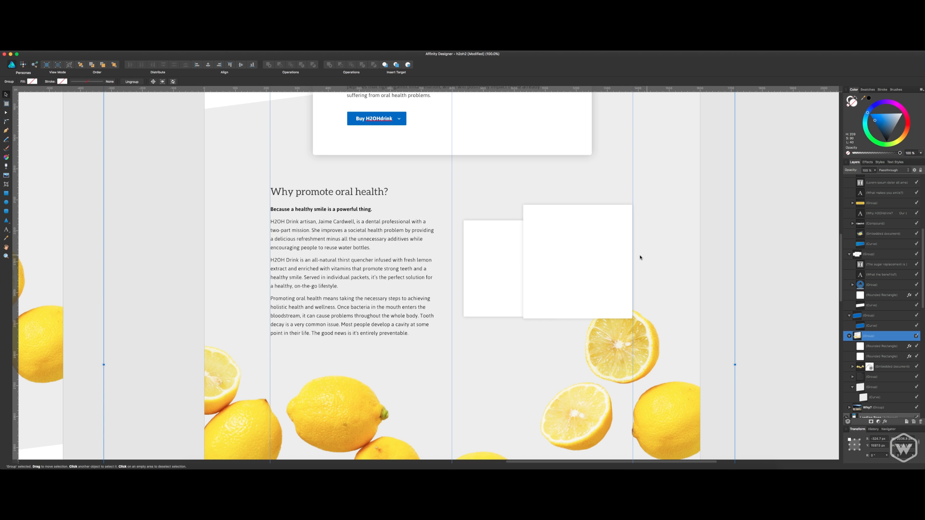
{"action": "left_click", "coordinate": [874, 349]}
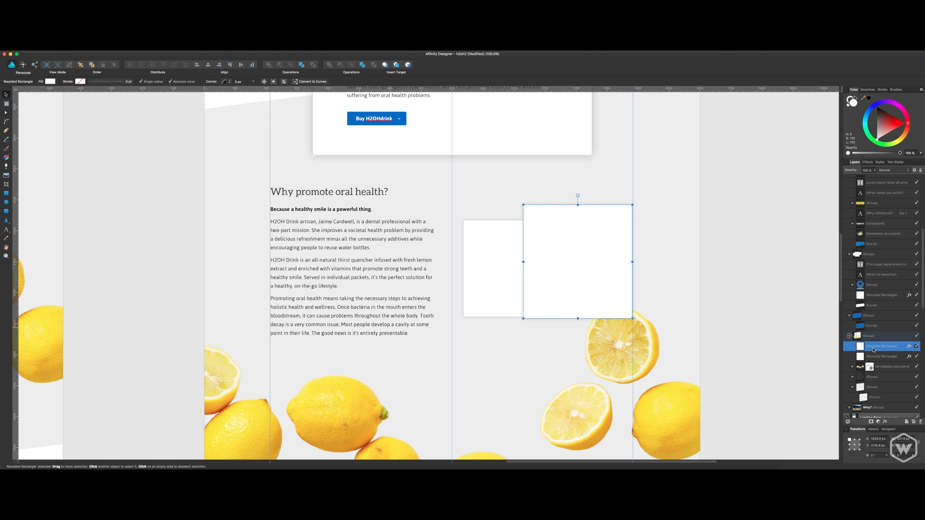
{"action": "left_click_drag", "start_coordinate": [924, 182], "coordinate": [580, 246]}
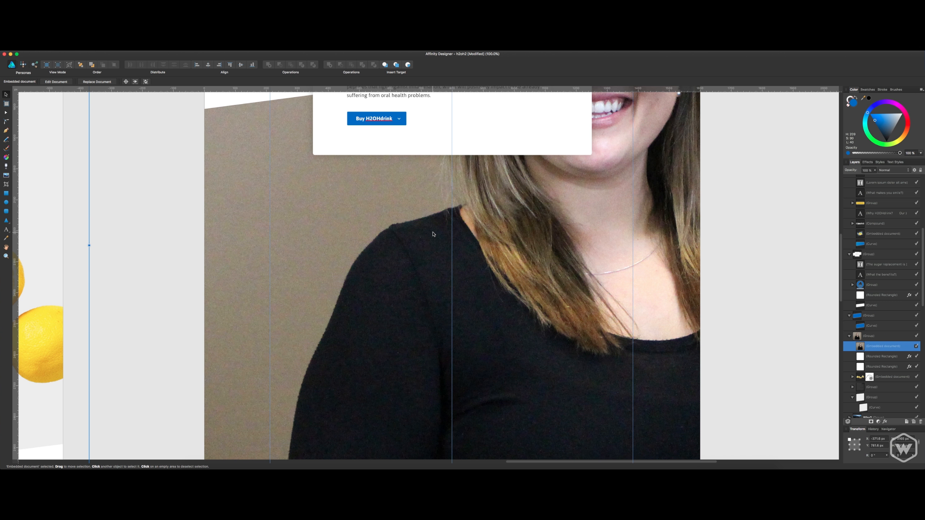
{"action": "scroll", "coordinate": [433, 233], "scroll_direction": "down", "scroll_amount": 10}
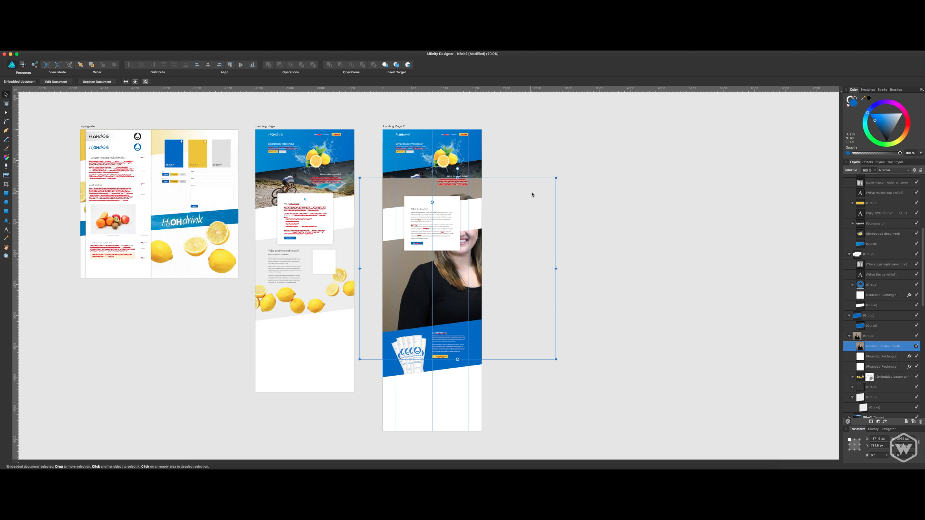
{"action": "left_click_drag", "start_coordinate": [555, 178], "coordinate": [463, 269]}
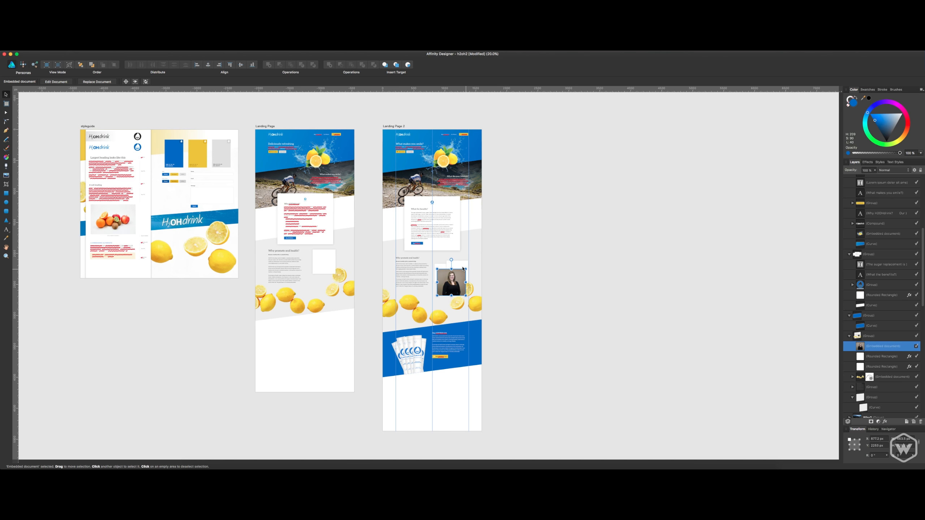
Position the portrait photo over the front white rectangle beside the oral health text.
{"action": "key", "text": "super+equal"}
{"action": "key", "text": "super+equal"}
{"action": "key", "text": "super+equal"}
{"action": "key", "text": "super+equal"}
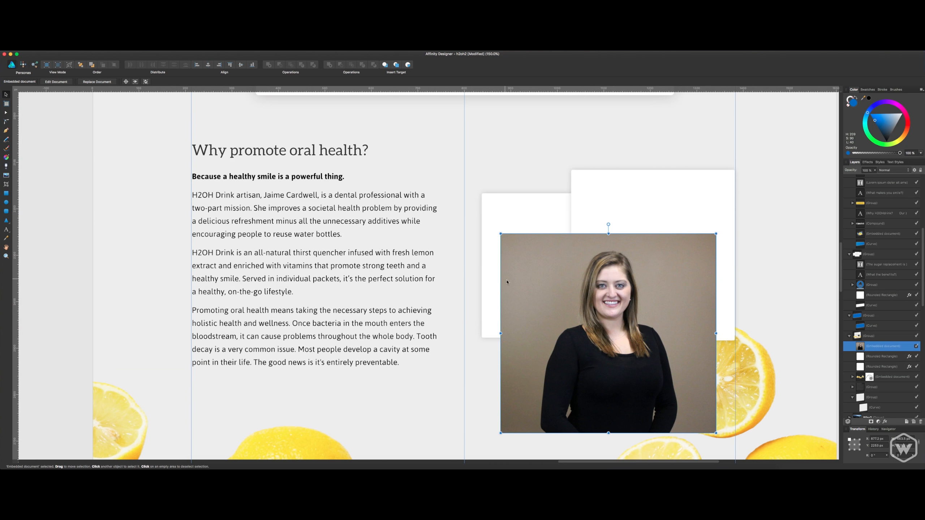
{"action": "left_click_drag", "start_coordinate": [507, 281], "coordinate": [538, 217]}
Try to mask the portrait photo with the front white rounded rectangle.
{"action": "left_click", "coordinate": [863, 357]}
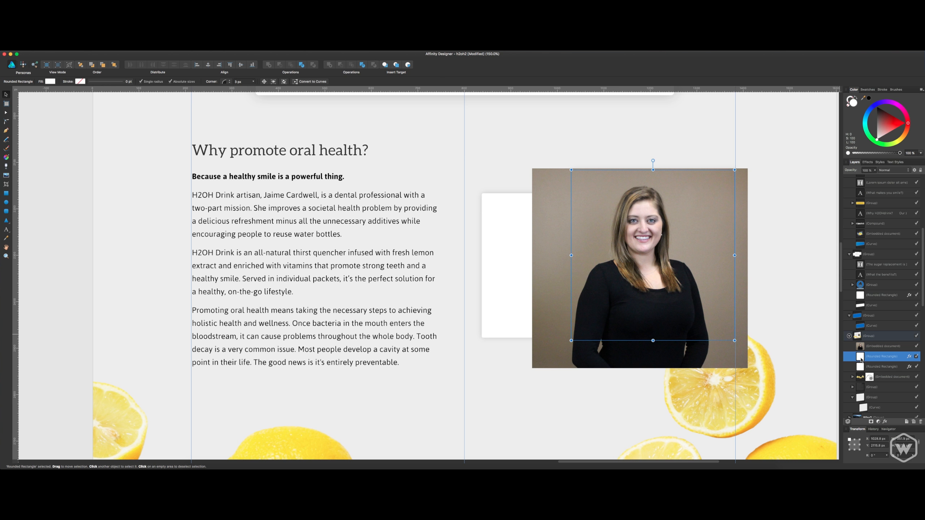
{"action": "left_click_drag", "start_coordinate": [863, 356], "coordinate": [865, 348]}
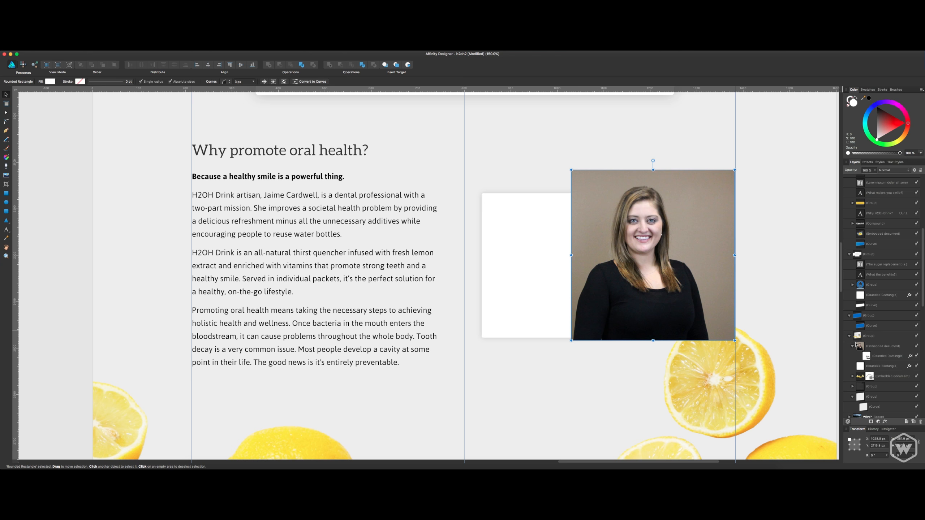
{"action": "key", "text": "super+z"}
Shrink the portrait photo from its lower-left corner to just cover the front white rectangle, and mask it with that rectangle.
{"action": "left_click", "coordinate": [564, 354]}
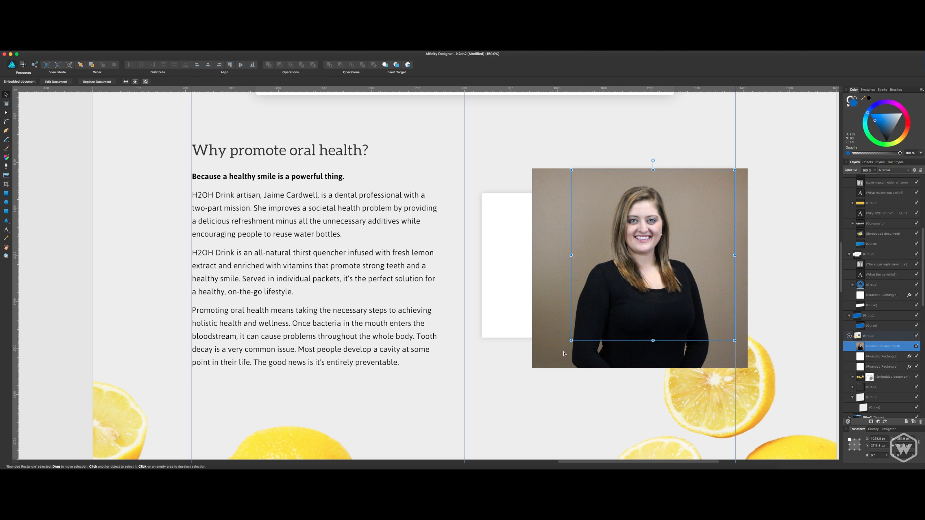
{"action": "left_click_drag", "start_coordinate": [533, 368], "coordinate": [567, 347]}
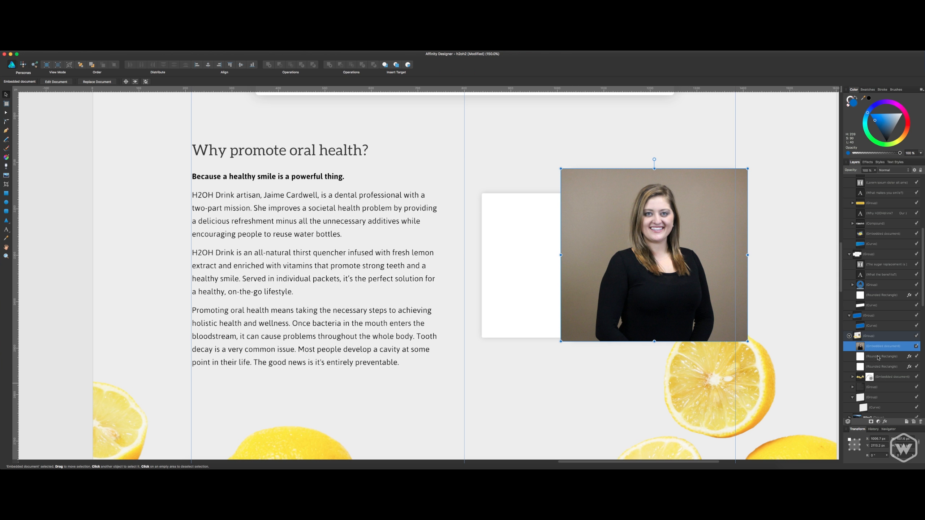
{"action": "left_click_drag", "start_coordinate": [865, 356], "coordinate": [868, 347]}
{"action": "key", "text": "super+z"}
{"action": "left_click", "coordinate": [865, 356]}
{"action": "left_click_drag", "start_coordinate": [865, 356], "coordinate": [863, 348]}
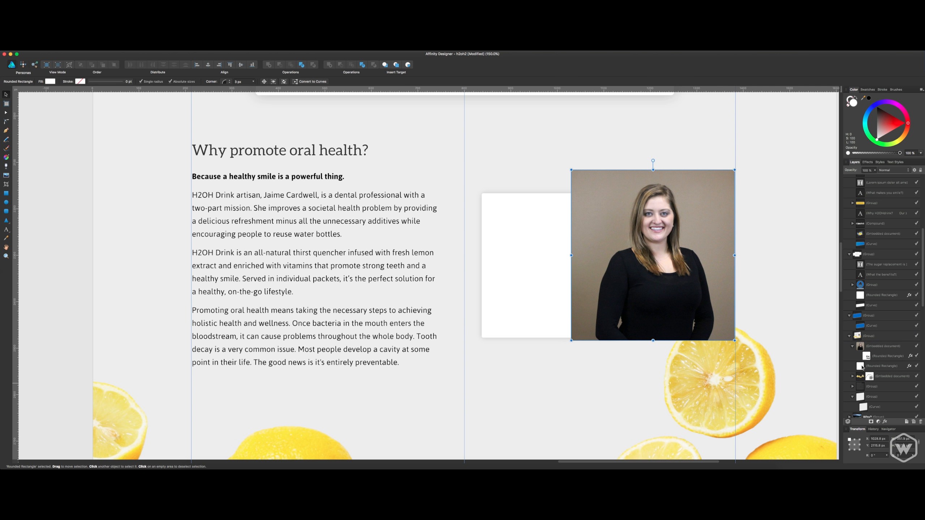
{"action": "left_click", "coordinate": [737, 268]}
{"action": "scroll", "coordinate": [747, 182], "scroll_direction": "right", "scroll_amount": 2}
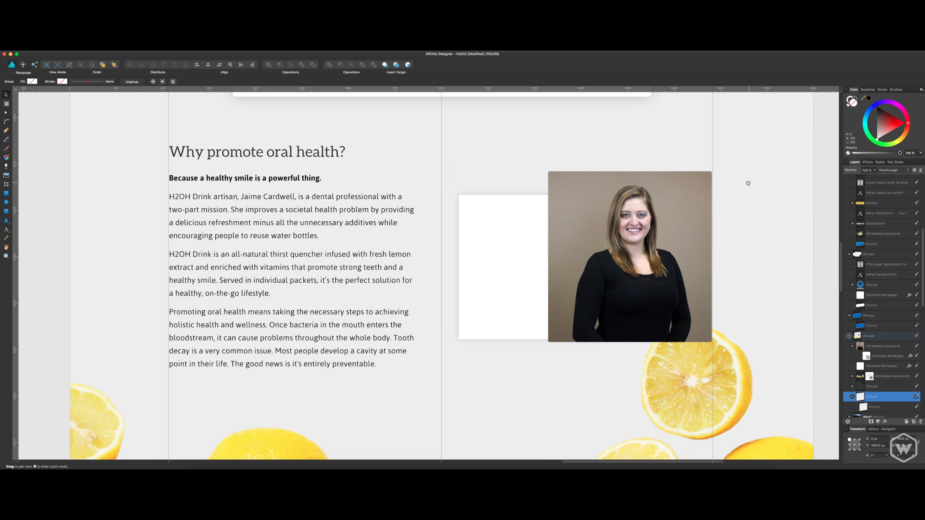
{"action": "key", "text": "Right"}
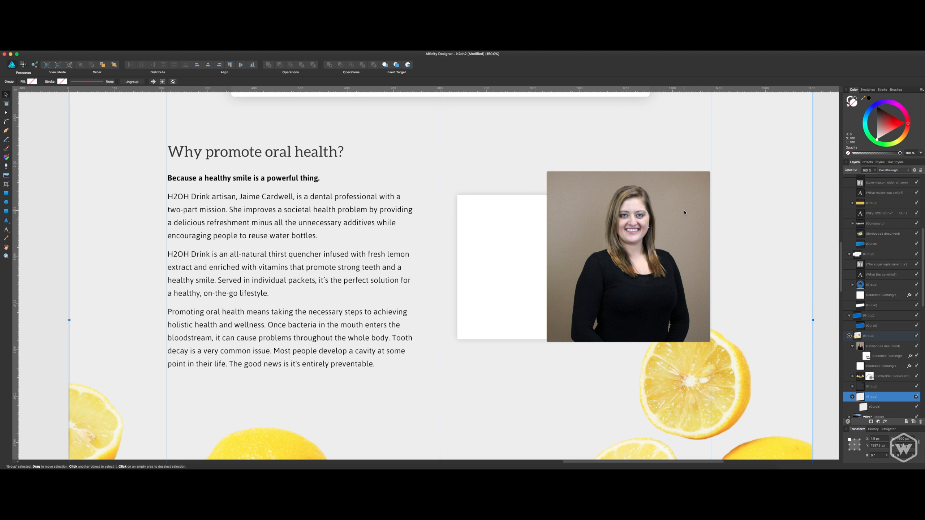
{"action": "double_click", "coordinate": [684, 213]}
{"action": "key", "text": "Left"}
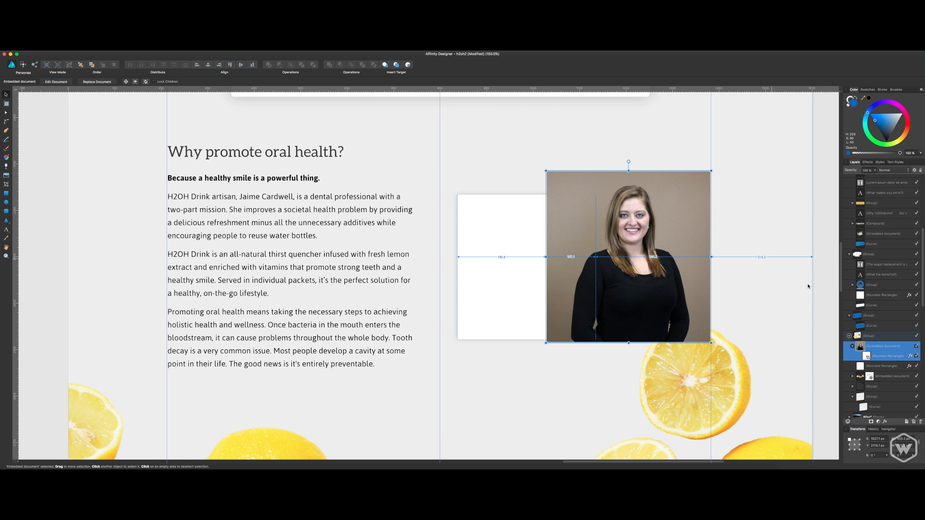
{"action": "left_click", "coordinate": [885, 423]}
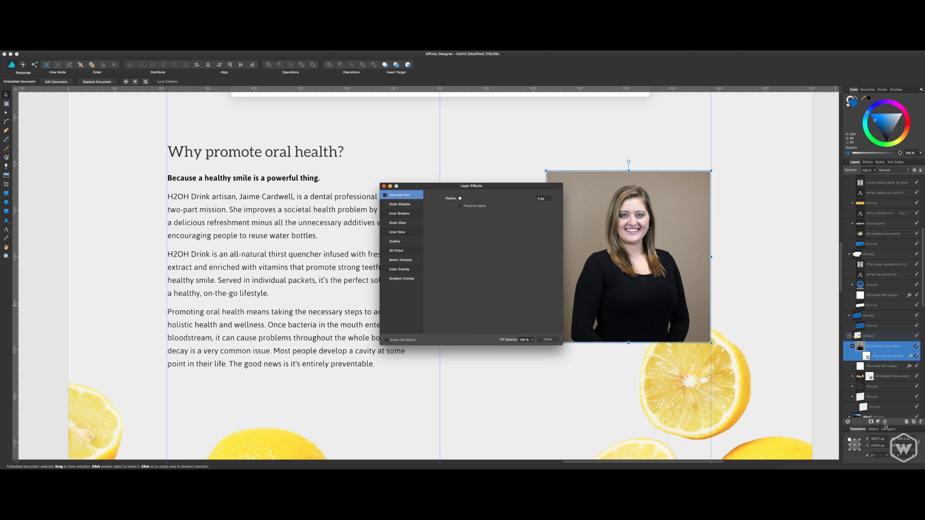
{"action": "left_click", "coordinate": [529, 182]}
{"action": "left_click_drag", "start_coordinate": [535, 189], "coordinate": [470, 198]}
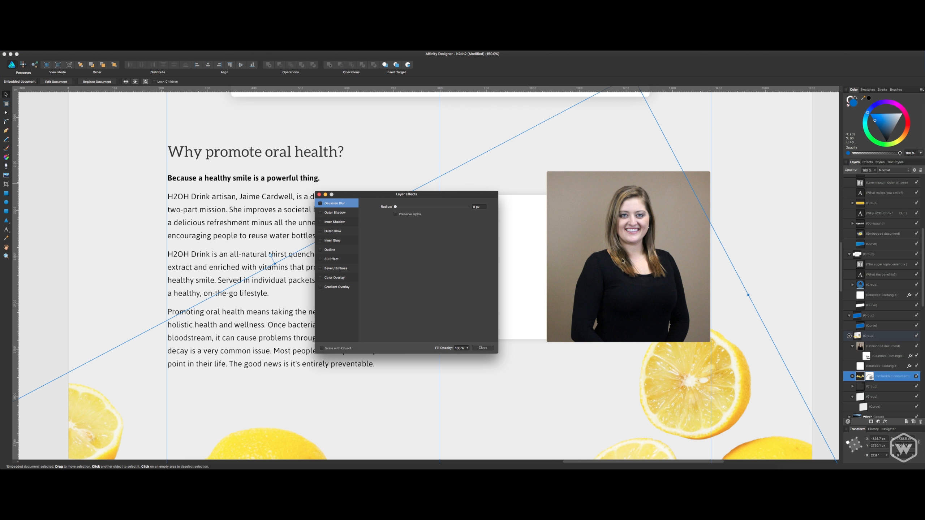
{"action": "left_click", "coordinate": [483, 348]}
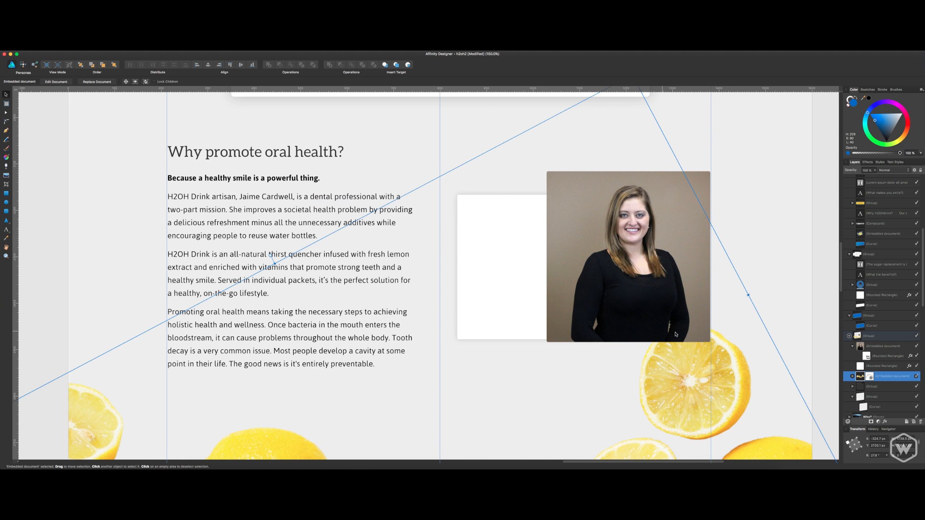
Add a white Outline layer effect to the masked portrait photo beside the oral health text.
{"action": "left_click", "coordinate": [891, 349]}
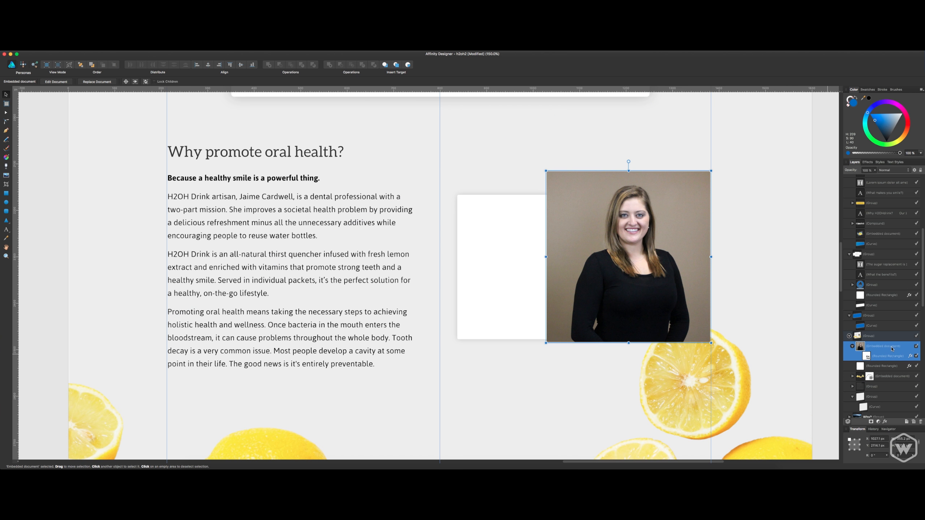
{"action": "left_click", "coordinate": [886, 422]}
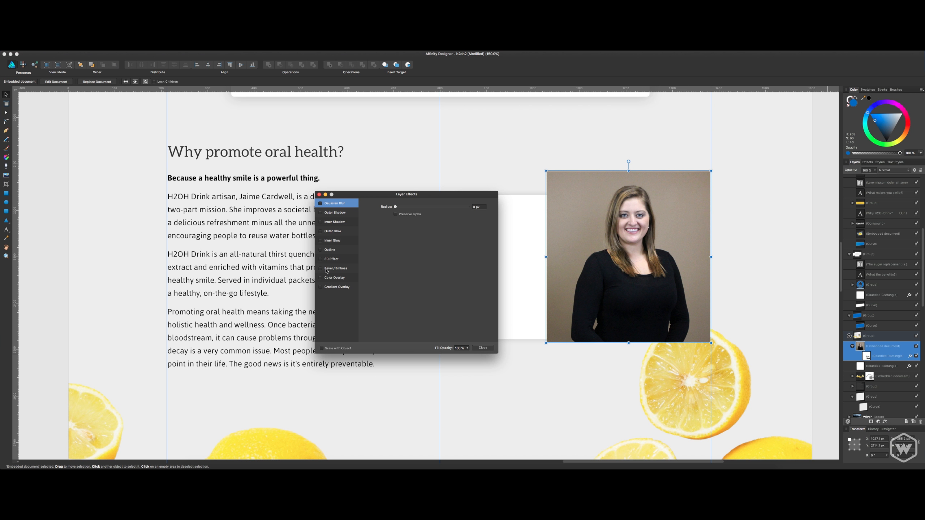
{"action": "left_click", "coordinate": [327, 250]}
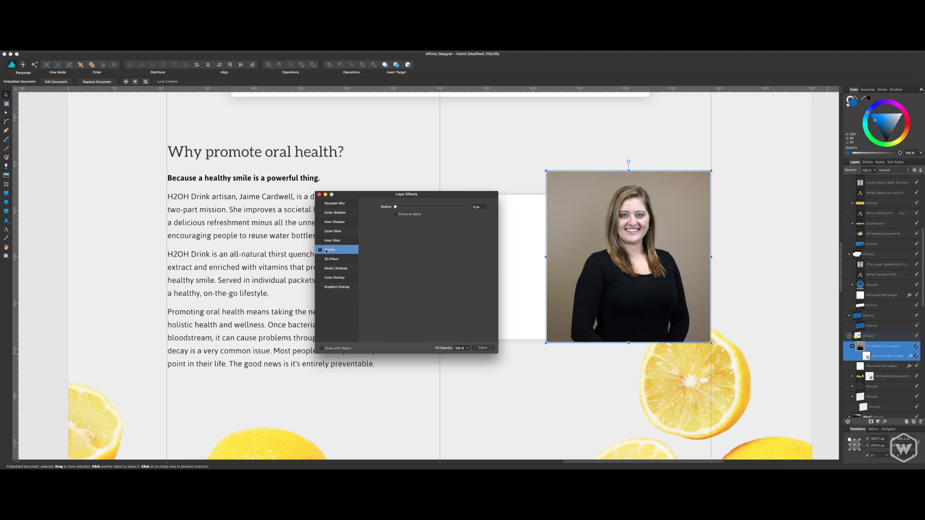
{"action": "left_click", "coordinate": [320, 251]}
{"action": "left_click", "coordinate": [402, 248]}
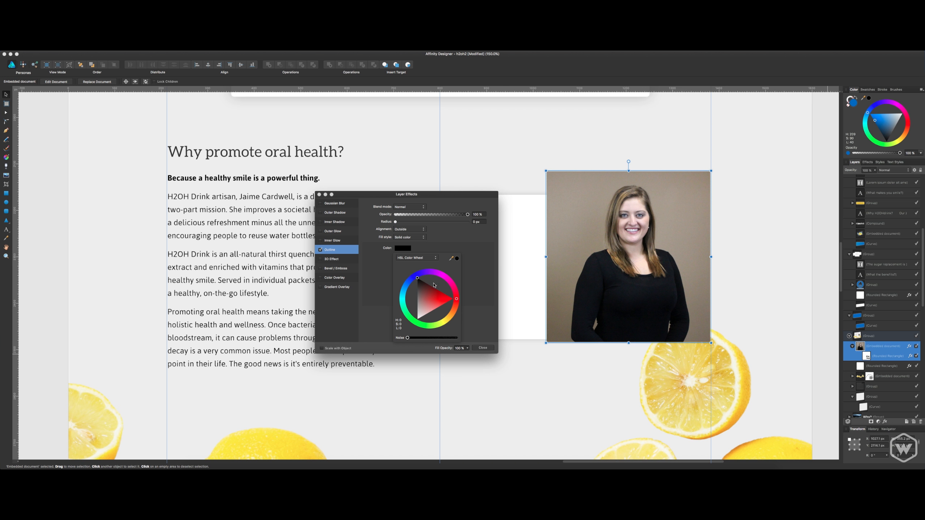
{"action": "left_click_drag", "start_coordinate": [434, 285], "coordinate": [419, 318]}
{"action": "left_click", "coordinate": [466, 257]}
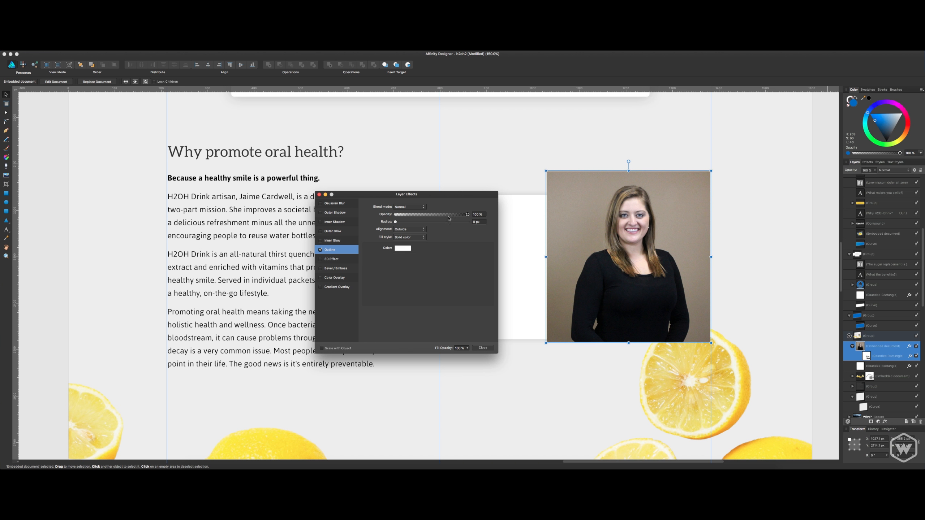
Set the portrait's outline radius to 2 px, trying the Contour fill style before returning to Solid color.
{"action": "left_click_drag", "start_coordinate": [397, 222], "coordinate": [411, 224]}
{"action": "left_click", "coordinate": [475, 222]}
{"action": "type", "text": "2"}
{"action": "left_click", "coordinate": [418, 237]}
{"action": "left_click", "coordinate": [446, 237]}
{"action": "left_click", "coordinate": [417, 237]}
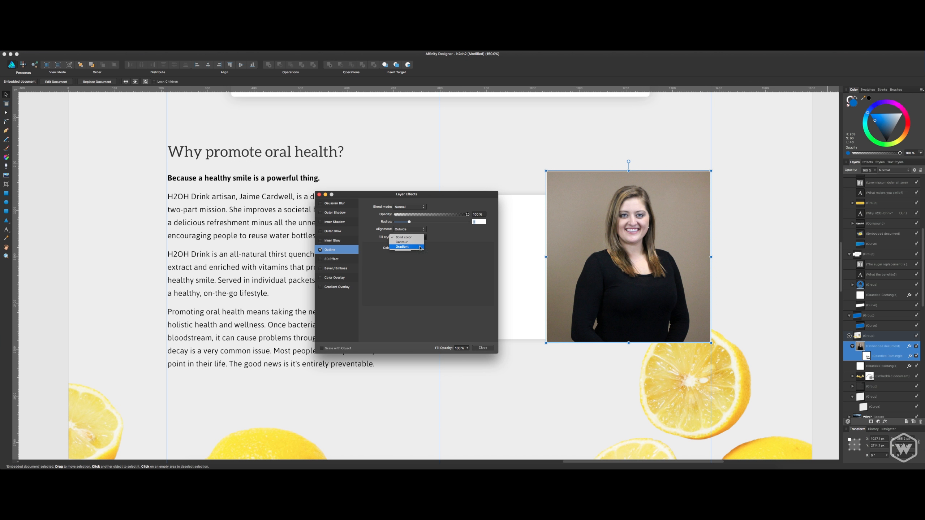
{"action": "left_click", "coordinate": [418, 243]}
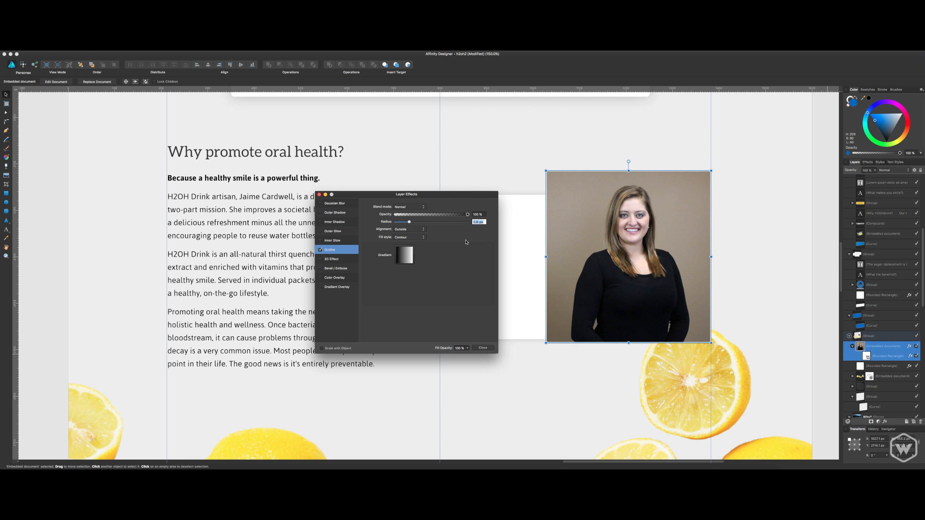
{"action": "left_click", "coordinate": [422, 237]}
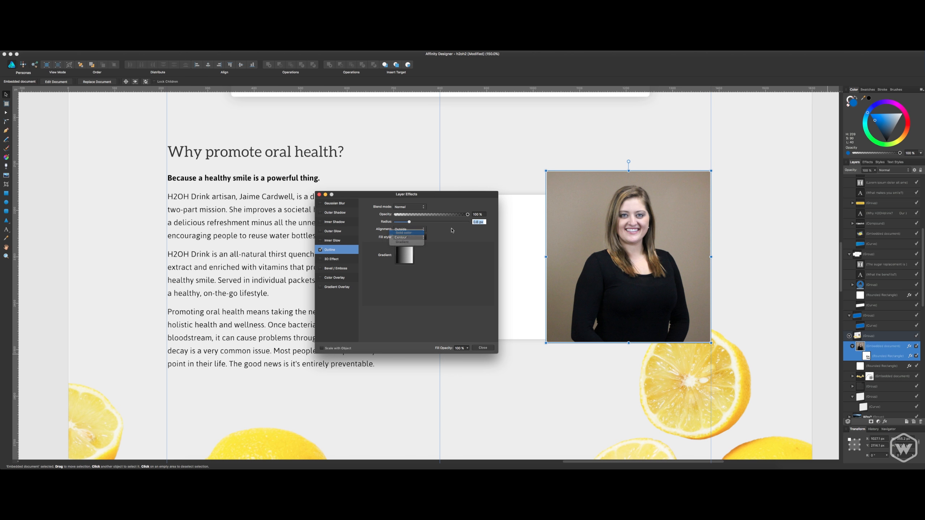
{"action": "left_click", "coordinate": [411, 230]}
{"action": "type", "text": "2"}
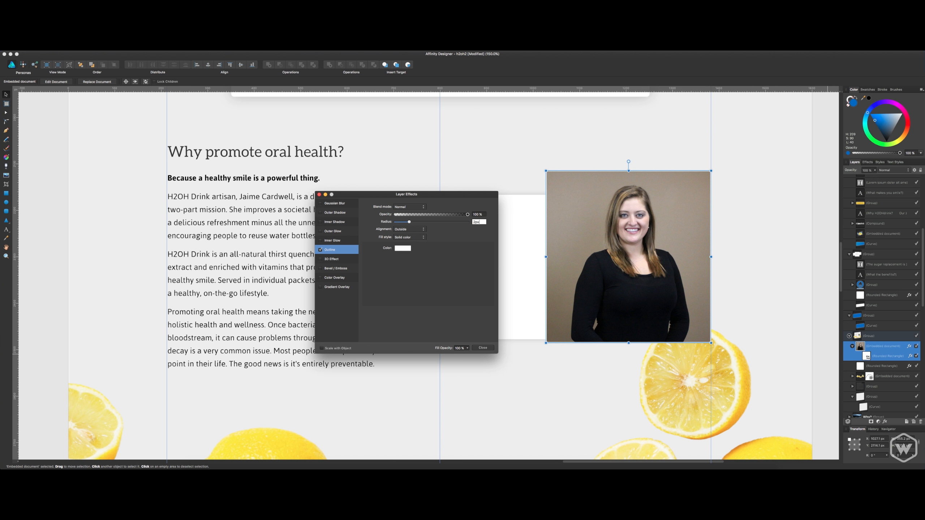
{"action": "key", "text": "Return"}
Add an Outer Shadow to the portrait at 270° without fill knockout, using about 32% opacity, 13.8 px radius, 0.2 px offset and 53% intensity.
{"action": "left_click", "coordinate": [320, 214]}
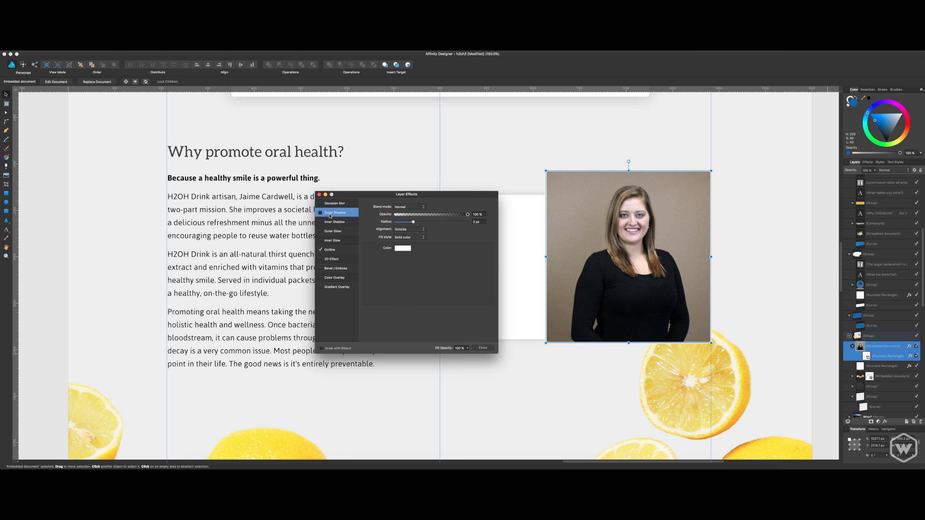
{"action": "left_click", "coordinate": [320, 213]}
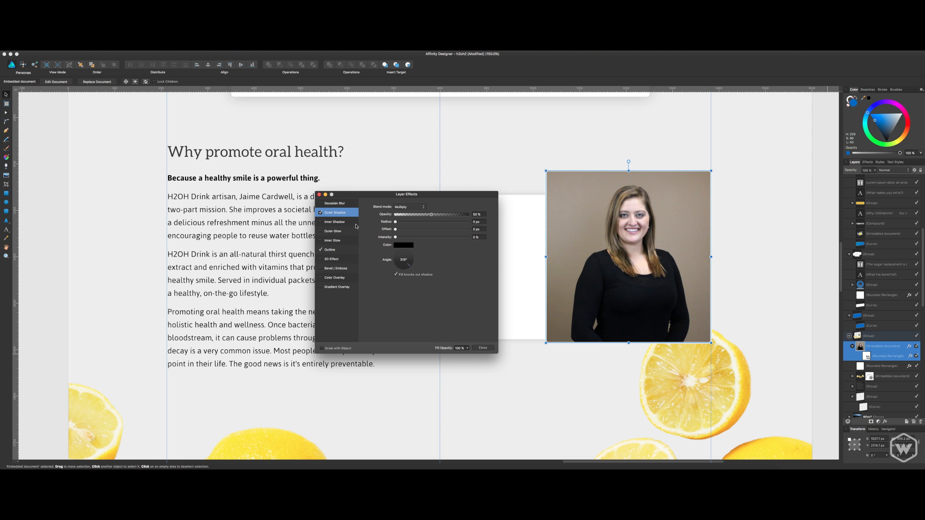
{"action": "left_click", "coordinate": [397, 274]}
{"action": "left_click", "coordinate": [403, 264]}
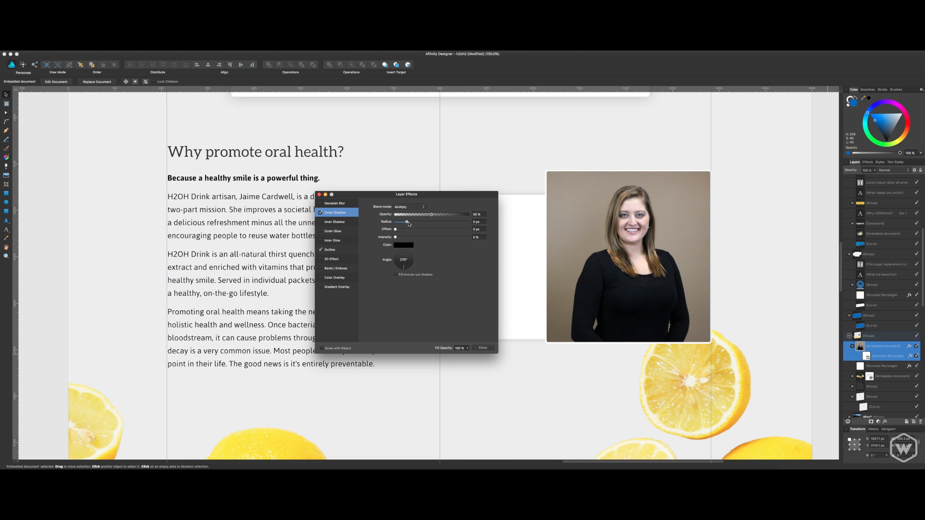
{"action": "left_click_drag", "start_coordinate": [395, 221], "coordinate": [419, 215]}
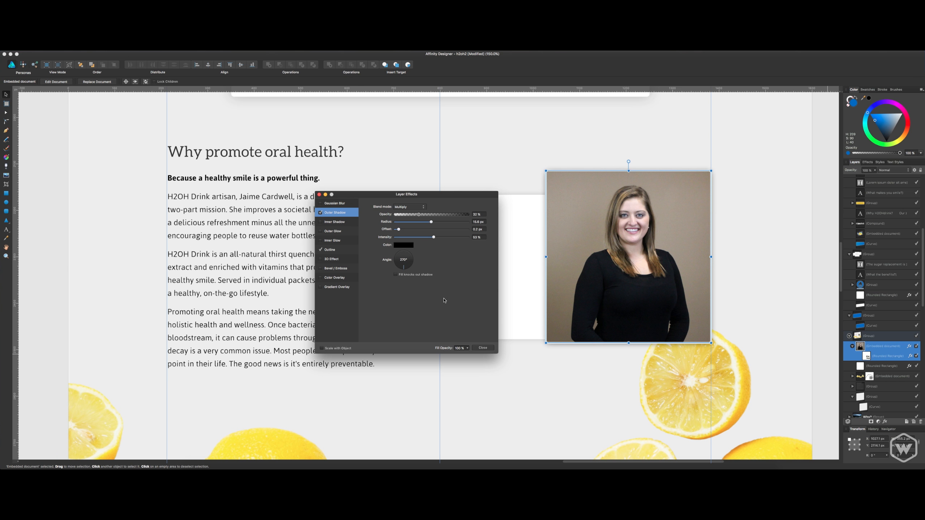
Set the portrait's outline radius to 5 px and close the layer effects.
{"action": "left_click", "coordinate": [329, 250]}
{"action": "left_click", "coordinate": [473, 222]}
{"action": "type", "text": "5"}
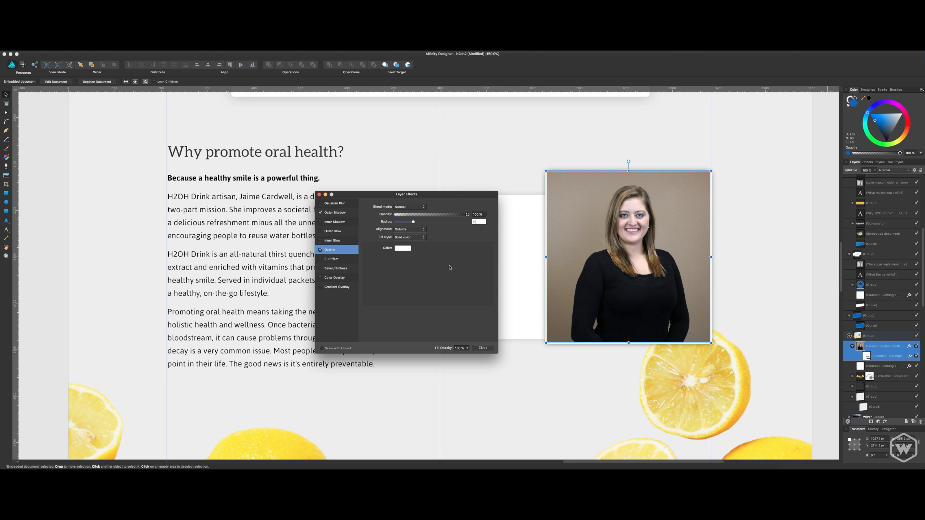
{"action": "key", "text": "Return"}
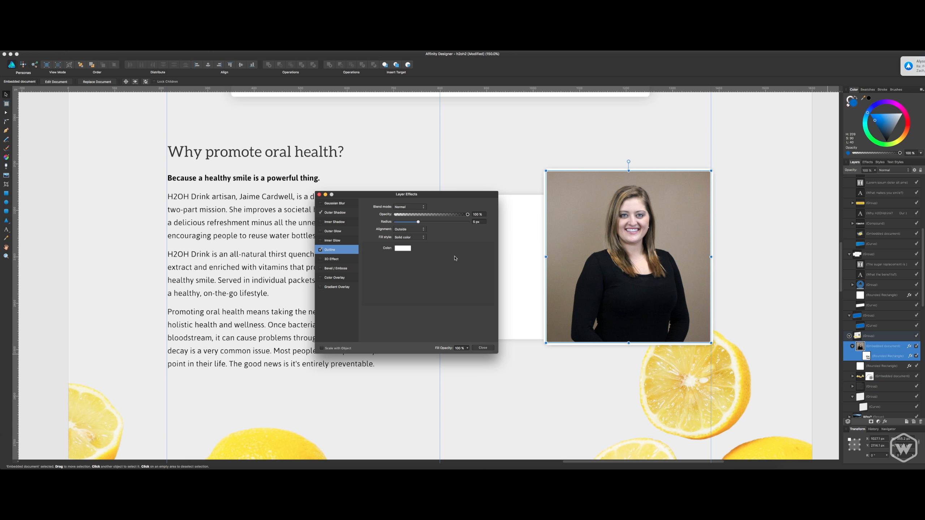
{"action": "left_click", "coordinate": [482, 348]}
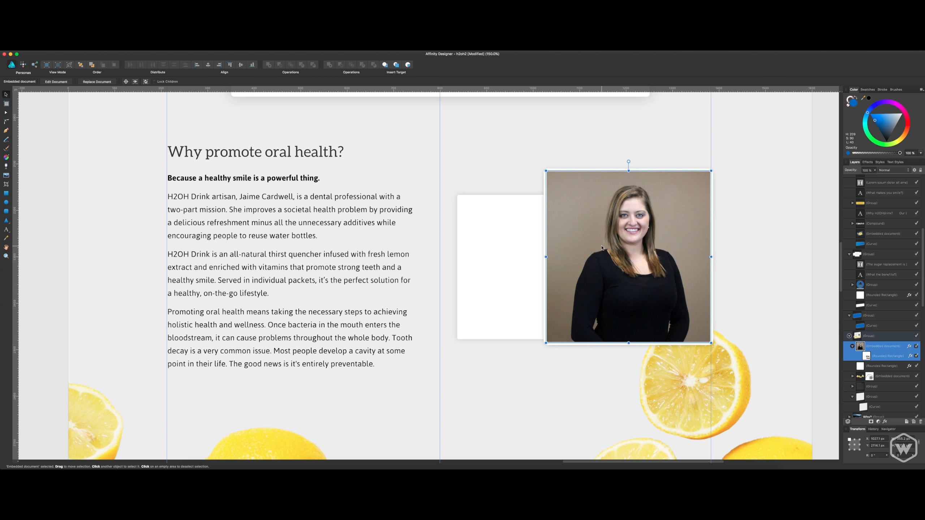
Shift the portrait photo slightly left so its white border lines up with the right-hand margin guide.
{"action": "left_click", "coordinate": [737, 100]}
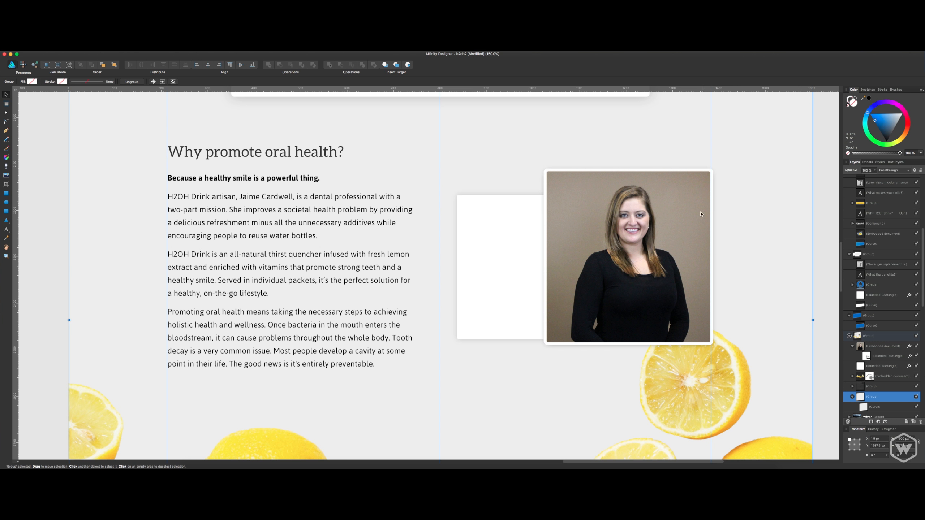
{"action": "left_click", "coordinate": [674, 232]}
{"action": "left_click_drag", "start_coordinate": [671, 232], "coordinate": [672, 230]}
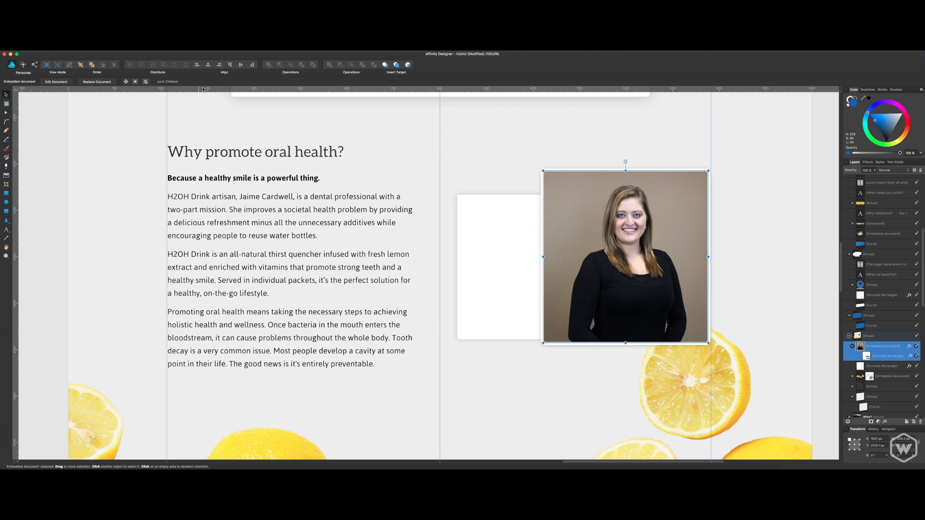
Move the white rounded rectangle behind the portrait up until its top sits just below the portrait's top edge, and save the document.
{"action": "double_click", "coordinate": [885, 356]}
{"action": "left_click", "coordinate": [868, 359]}
{"action": "left_click", "coordinate": [863, 349]}
{"action": "left_click", "coordinate": [871, 367]}
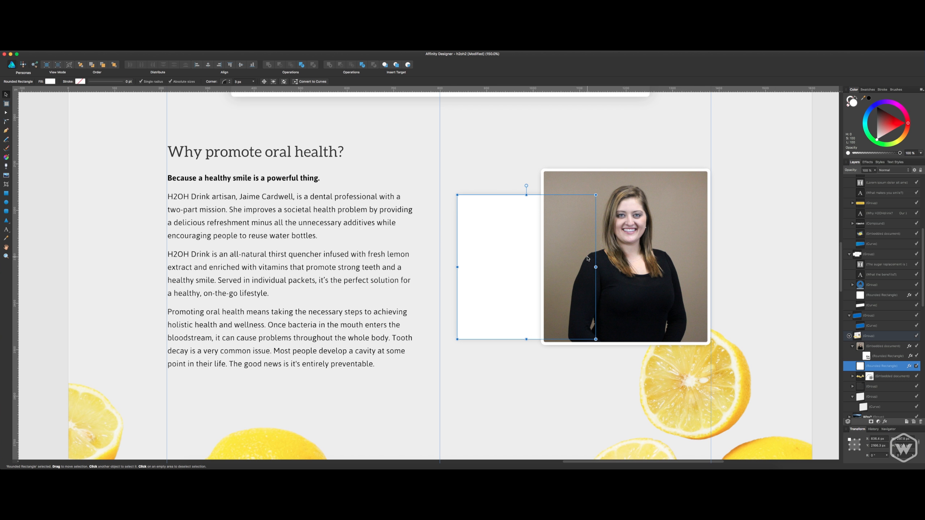
{"action": "left_click", "coordinate": [518, 168]}
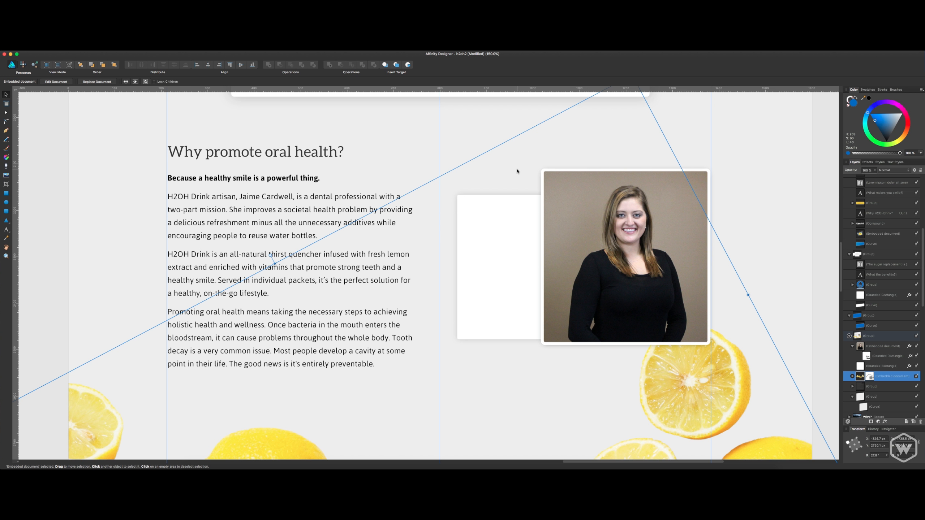
{"action": "left_click", "coordinate": [653, 203]}
{"action": "left_click_drag", "start_coordinate": [539, 159], "coordinate": [508, 207]}
{"action": "left_click", "coordinate": [512, 225]}
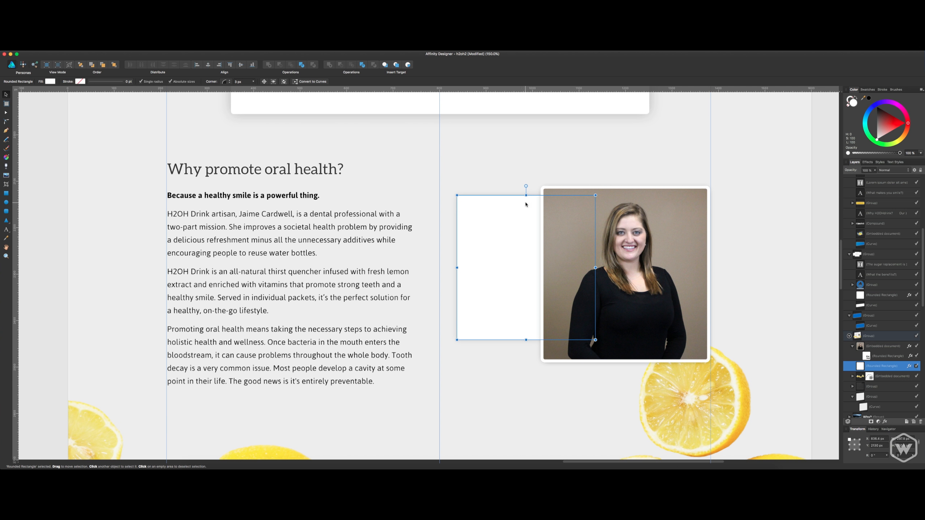
{"action": "key", "text": "super+s"}
Switch to Finder, preview the images in the website's Photography folder down to smiling-mom-and-daughter.jpg, and return to the Affinity Designer layout.
{"action": "key", "text": "super+Tab"}
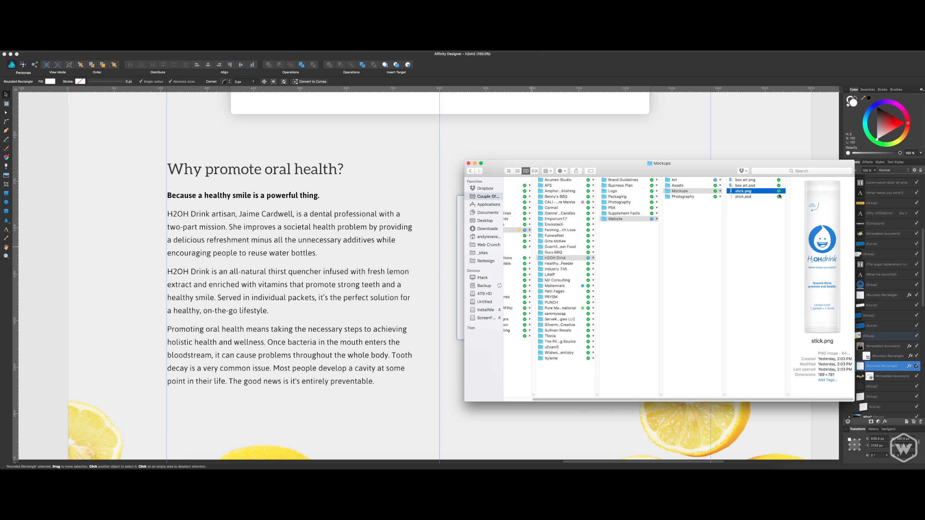
{"action": "left_click", "coordinate": [689, 197]}
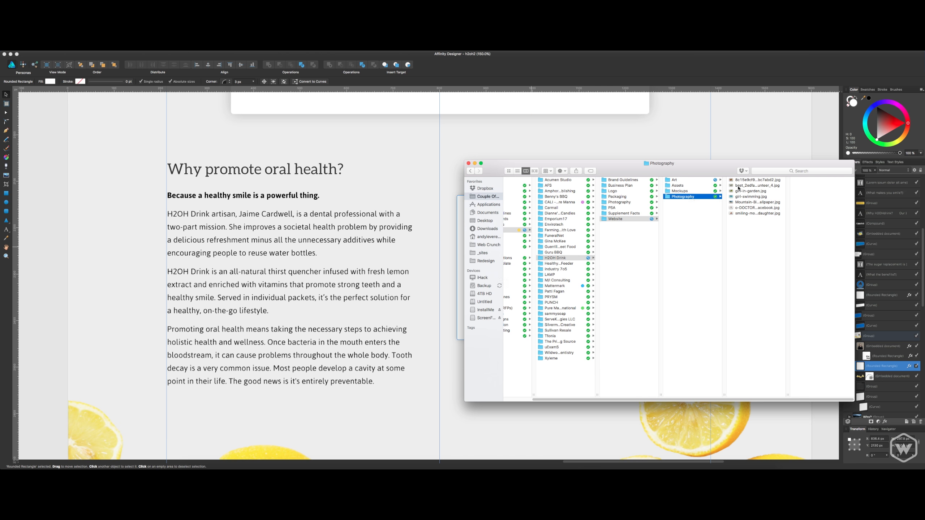
{"action": "left_click", "coordinate": [738, 186]}
{"action": "key", "text": "Left"}
{"action": "key", "text": "Right"}
{"action": "key", "text": "Down"}
{"action": "key", "text": "Down"}
{"action": "key", "text": "Down"}
{"action": "key", "text": "Down"}
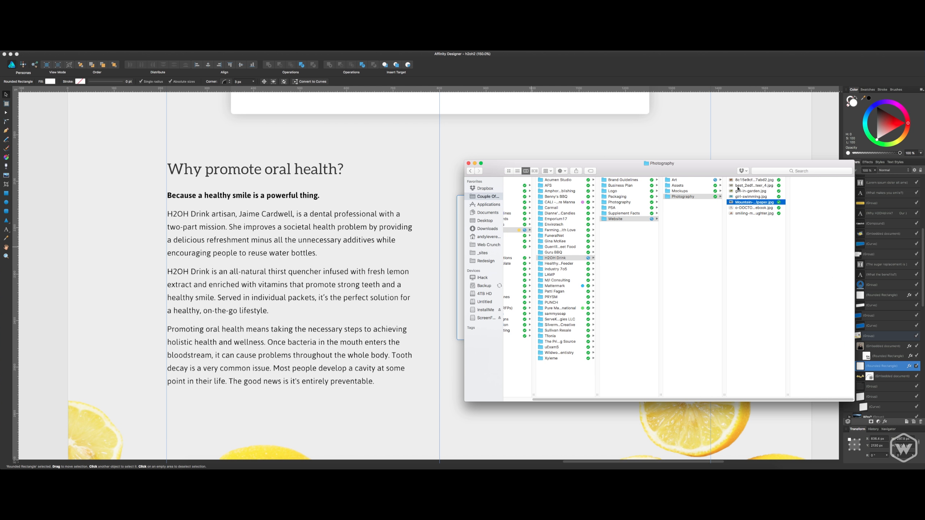
{"action": "key", "text": "Down"}
{"action": "key", "text": "Down"}
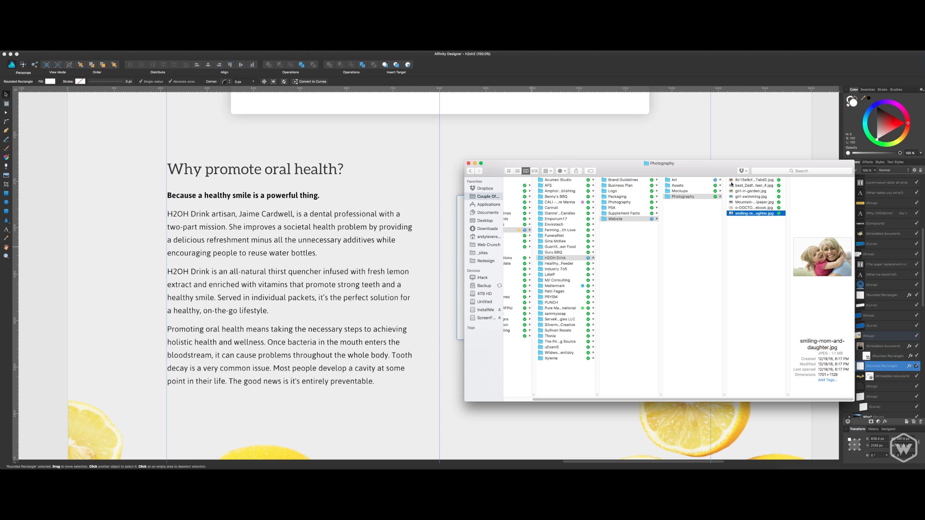
{"action": "left_click", "coordinate": [468, 163]}
{"action": "left_click", "coordinate": [502, 231]}
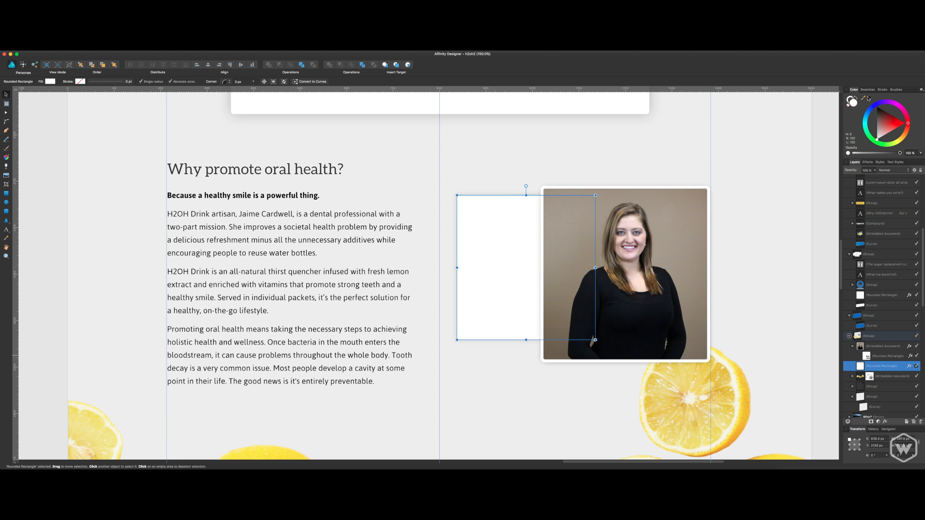
Fill the white rounded rectangle behind the portrait with the brand blue 0A6AC4 and save the document.
{"action": "mouse_move", "coordinate": [869, 98]}
{"action": "left_mouse_down"}
{"action": "mouse_move", "coordinate": [791, 297]}
{"action": "mouse_move", "coordinate": [665, 262]}
{"action": "mouse_move", "coordinate": [655, 241]}
{"action": "mouse_move", "coordinate": [839, 126]}
{"action": "mouse_move", "coordinate": [863, 86]}
{"action": "mouse_move", "coordinate": [856, 99]}
{"action": "left_mouse_up"}
{"action": "scroll", "coordinate": [856, 99], "scroll_direction": "down", "scroll_amount": 4}
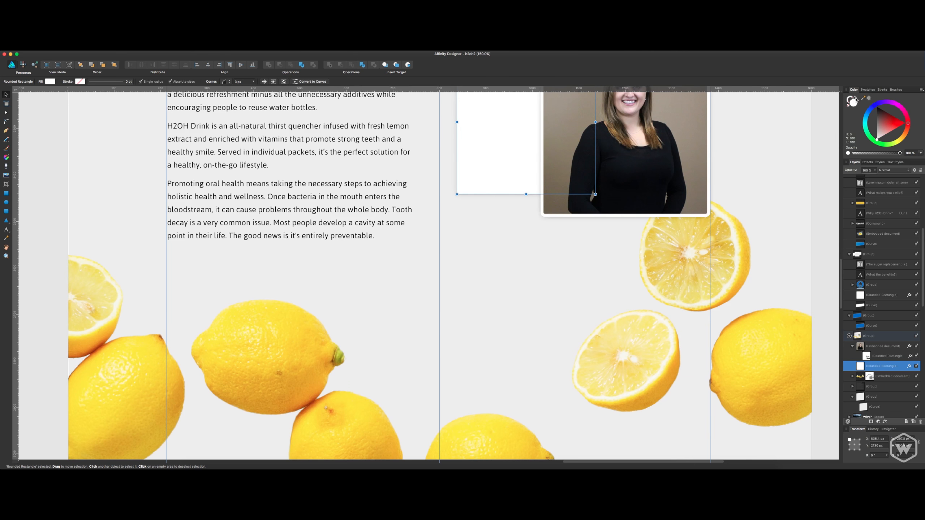
{"action": "double_click", "coordinate": [852, 102]}
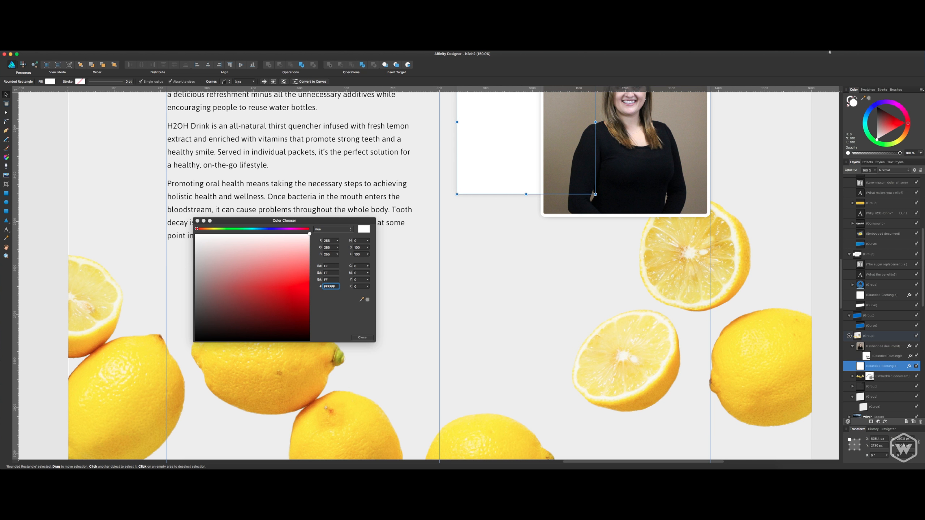
{"action": "left_click", "coordinate": [838, 47]}
{"action": "left_click", "coordinate": [865, 81]}
{"action": "left_click", "coordinate": [330, 286]}
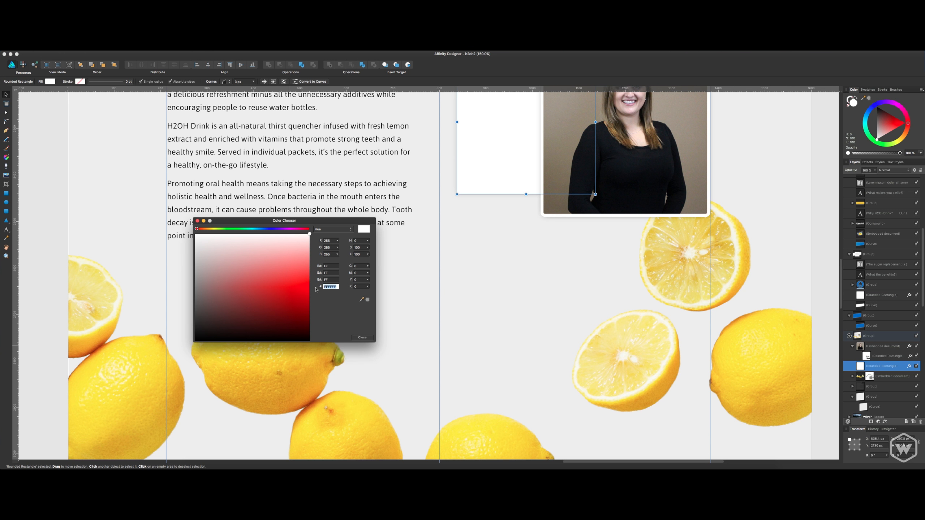
{"action": "type", "text": "#0A6AC4"}
{"action": "key", "text": "Delete"}
{"action": "key", "text": "Return"}
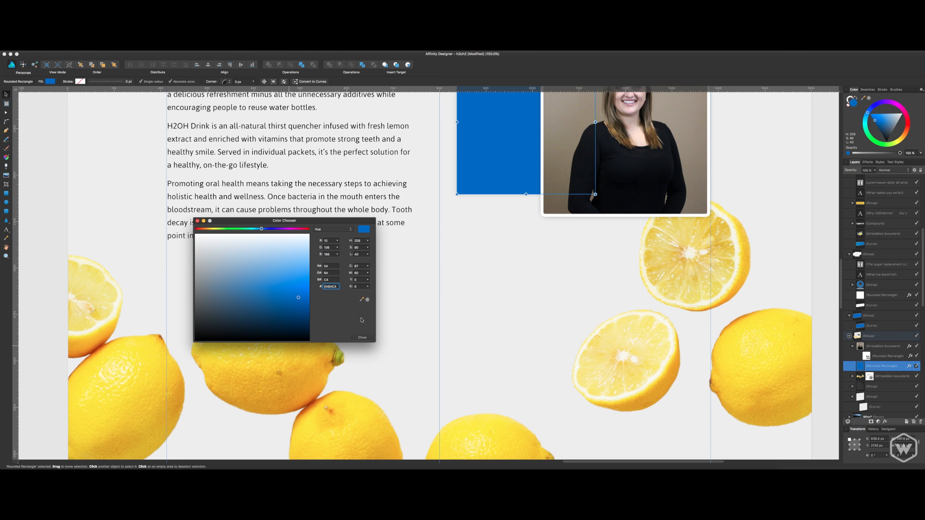
{"action": "left_click", "coordinate": [362, 337]}
{"action": "left_click_drag", "start_coordinate": [415, 242], "coordinate": [489, 370]}
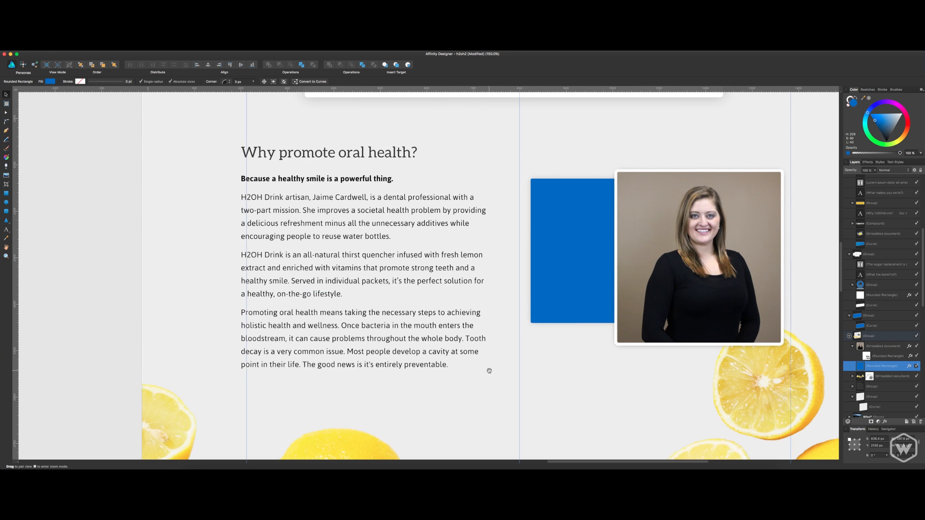
{"action": "scroll", "coordinate": [432, 278], "scroll_direction": "down", "scroll_amount": 3}
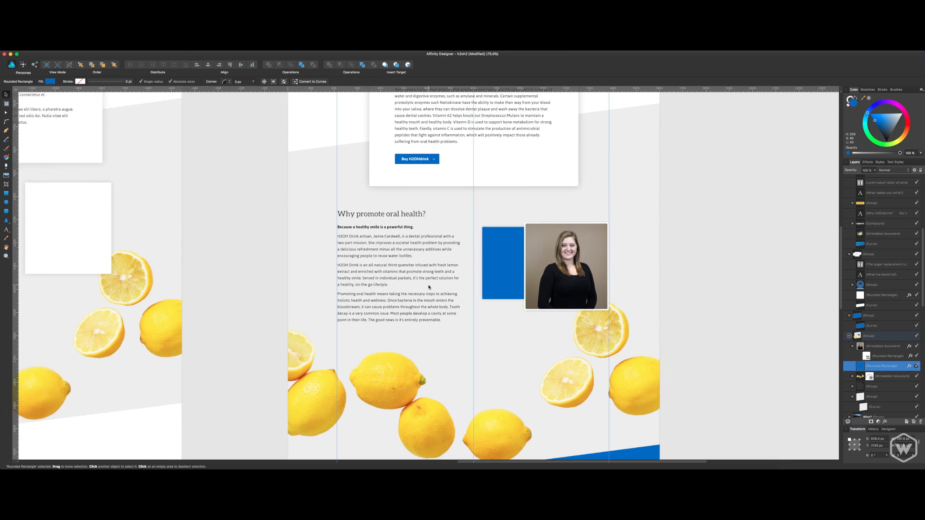
{"action": "scroll", "coordinate": [429, 287], "scroll_direction": "down", "scroll_amount": 1}
{"action": "key", "text": "super+s"}
Copy the blue H2OHdrink logo from the styleguide artboard and paste it just above the blue rectangle behind the portrait.
{"action": "left_click", "coordinate": [305, 240]}
{"action": "left_click_drag", "start_coordinate": [305, 238], "coordinate": [533, 405]}
{"action": "left_click_drag", "start_coordinate": [432, 311], "coordinate": [543, 379]}
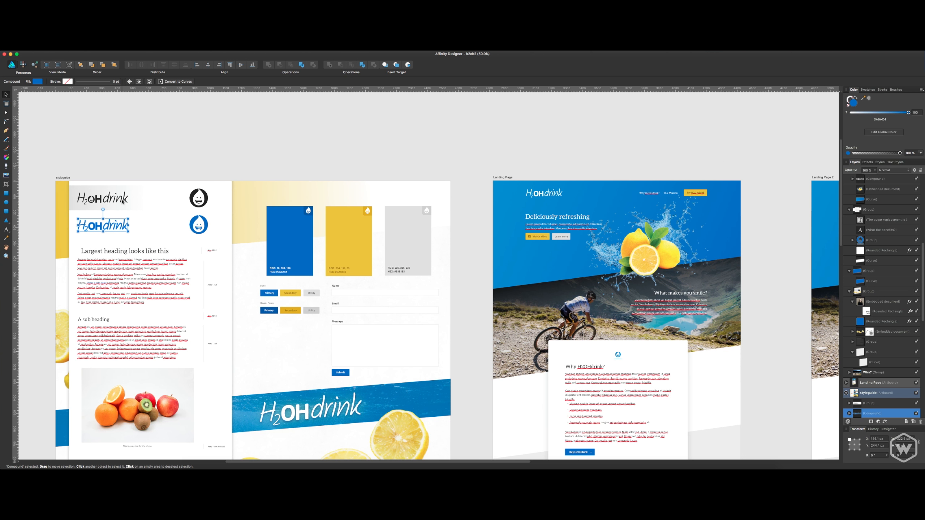
{"action": "scroll", "coordinate": [479, 320], "scroll_direction": "right", "scroll_amount": 10}
{"action": "scroll", "coordinate": [479, 320], "scroll_direction": "down", "scroll_amount": 5}
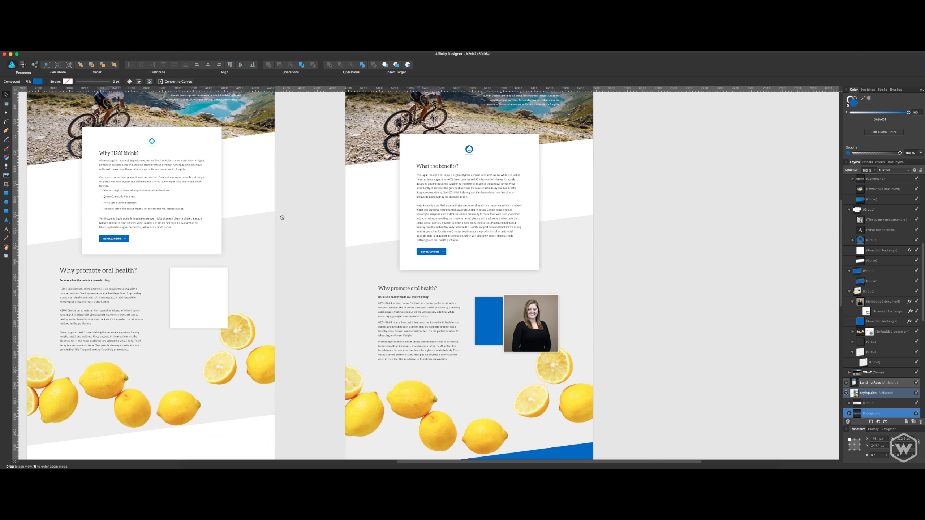
{"action": "left_click", "coordinate": [488, 334]}
{"action": "key", "text": "super+plus"}
{"action": "key", "text": "super+plus"}
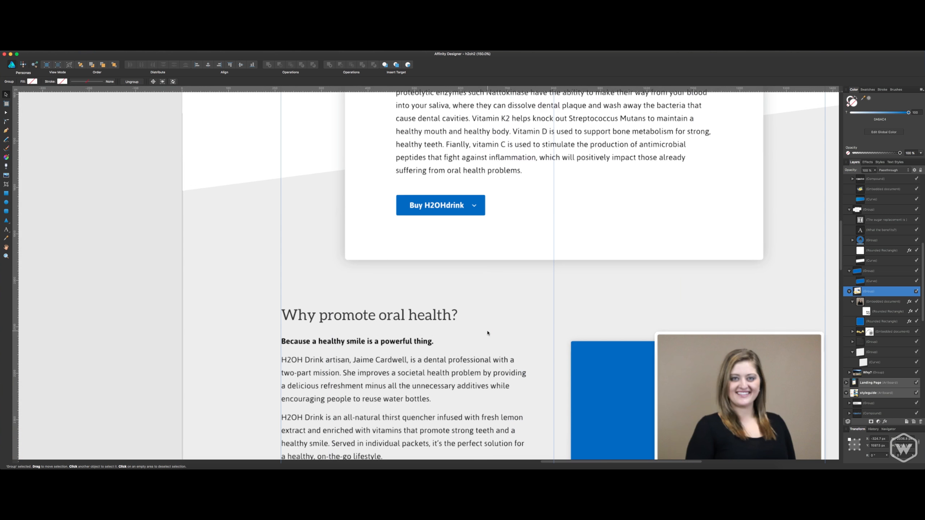
{"action": "left_click_drag", "start_coordinate": [580, 343], "coordinate": [405, 188]}
{"action": "double_click", "coordinate": [428, 229]}
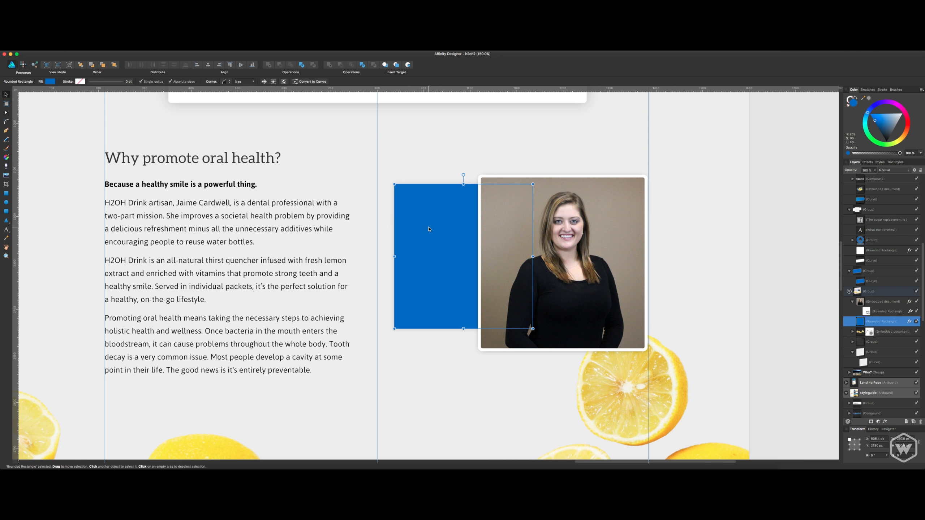
{"action": "key", "text": "super+v"}
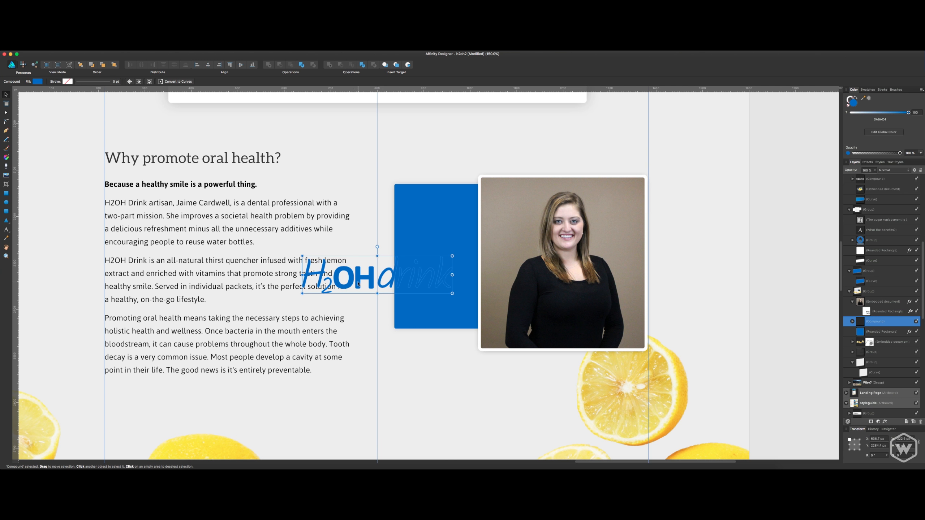
Place the pasted logo on the blue rectangle in white, using a tint of 0, and scale it to about 60% of its size.
{"action": "left_click_drag", "start_coordinate": [358, 284], "coordinate": [466, 259]}
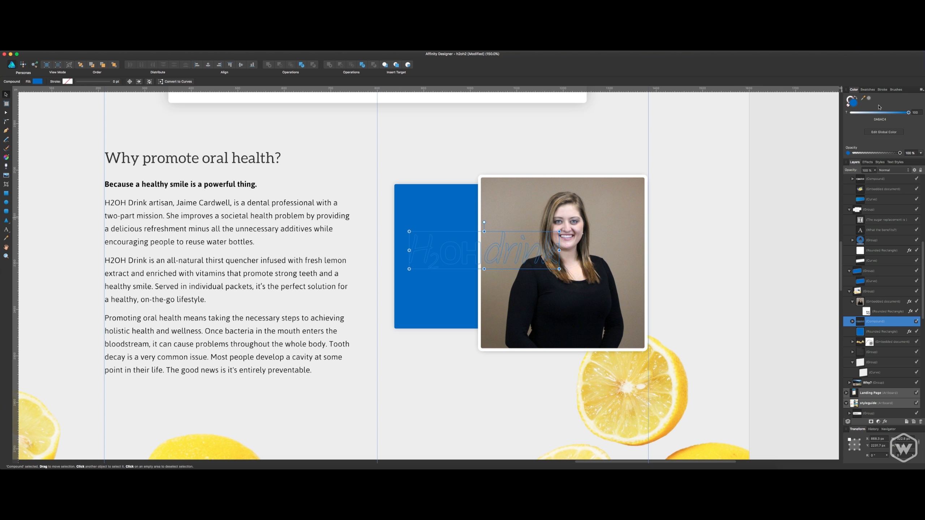
{"action": "left_click_drag", "start_coordinate": [884, 112], "coordinate": [807, 118]}
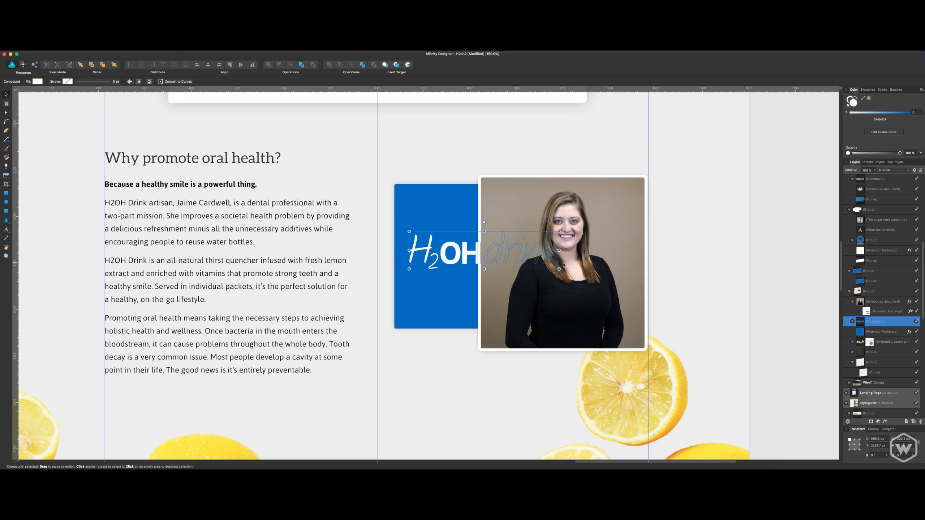
{"action": "left_click_drag", "start_coordinate": [561, 267], "coordinate": [462, 251]}
Centre the white logo horizontally on the blue rectangle.
{"action": "left_click", "coordinate": [456, 277], "text": "shift"}
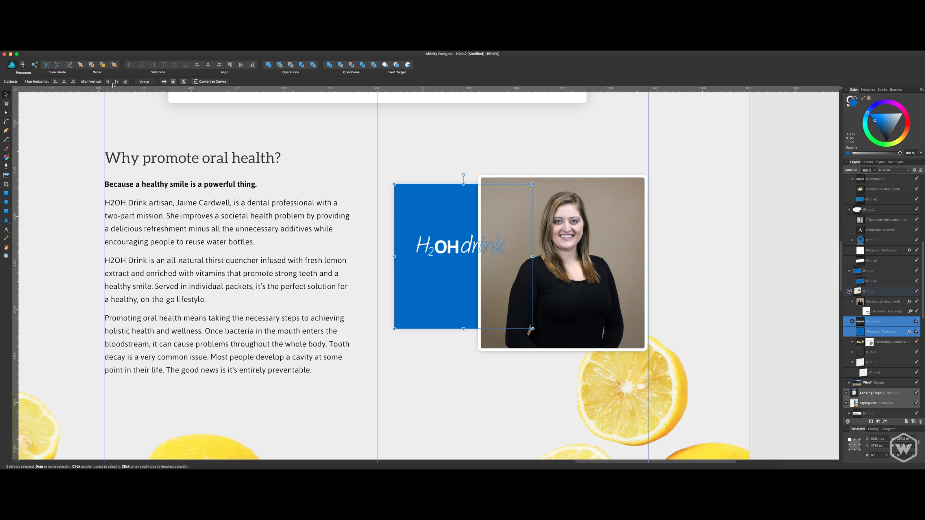
{"action": "left_click", "coordinate": [65, 82]}
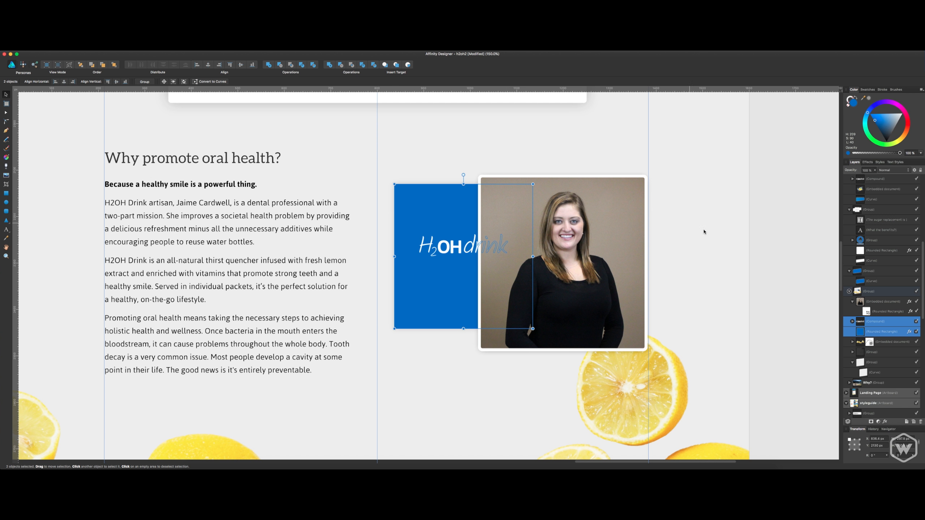
{"action": "left_click", "coordinate": [873, 330]}
{"action": "left_click", "coordinate": [885, 322]}
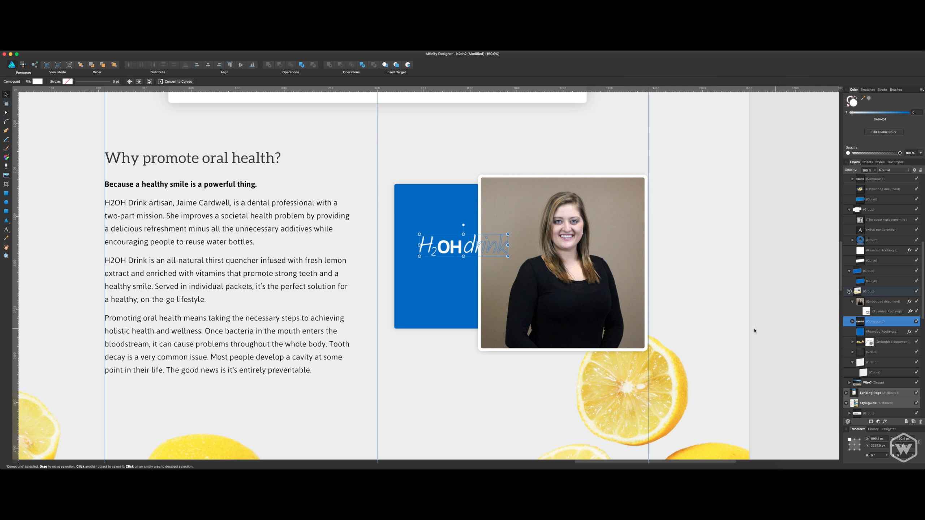
{"action": "left_click", "coordinate": [879, 332]}
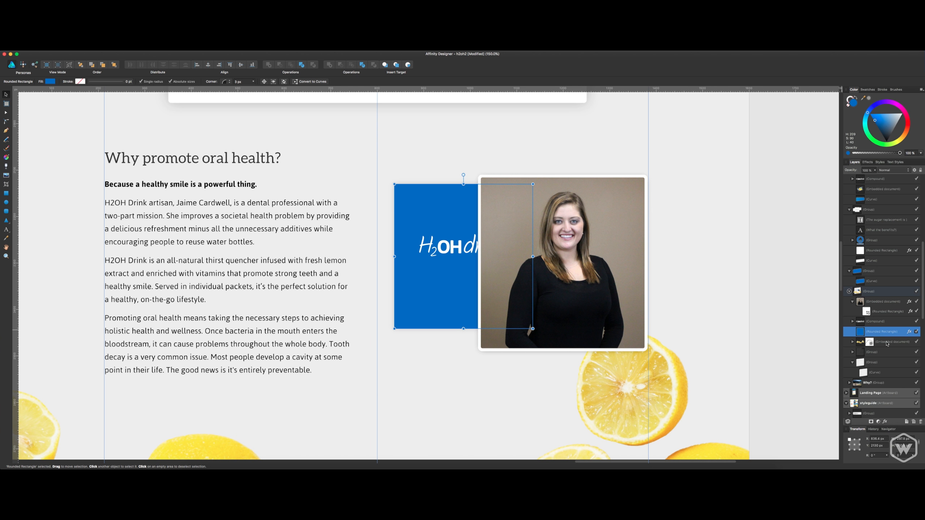
{"action": "scroll", "coordinate": [887, 344], "scroll_direction": "down", "scroll_amount": 1}
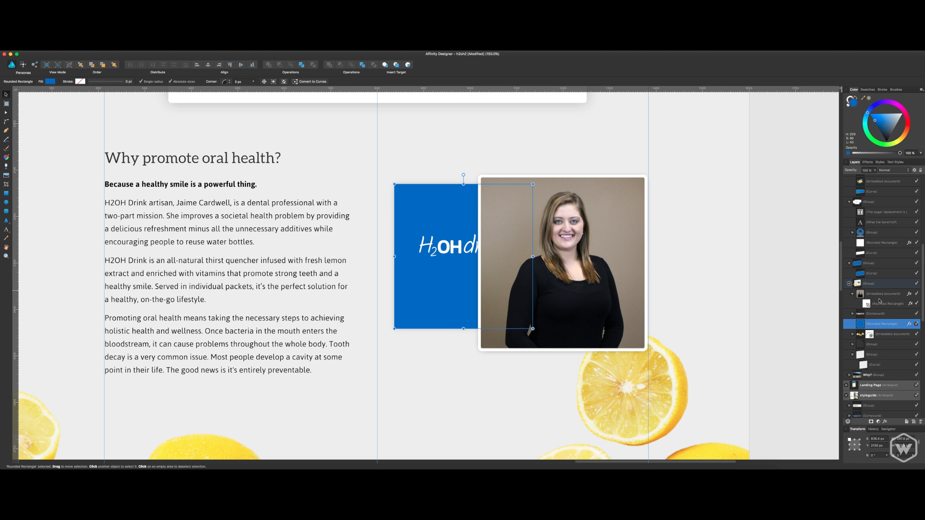
Check the outer shadow settings in the portrait photo's layer effects.
{"action": "left_click", "coordinate": [636, 295]}
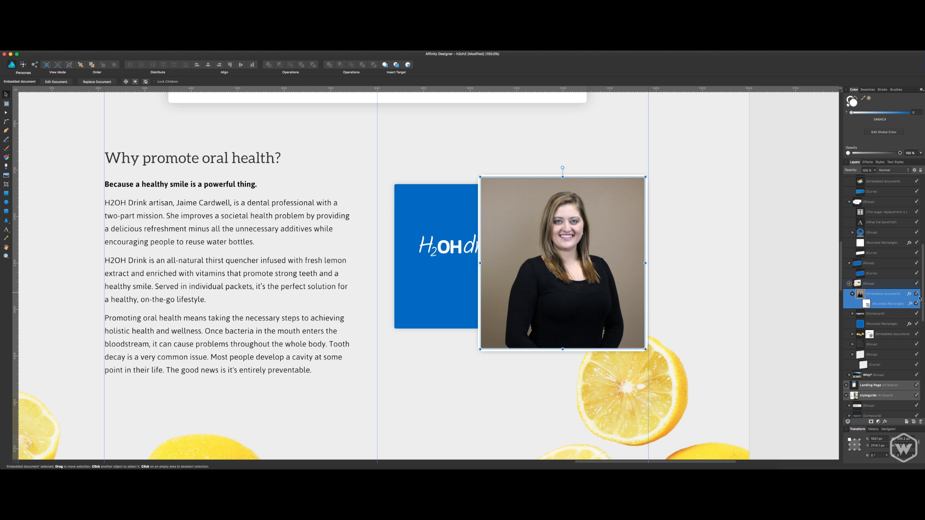
{"action": "right_click", "coordinate": [896, 297]}
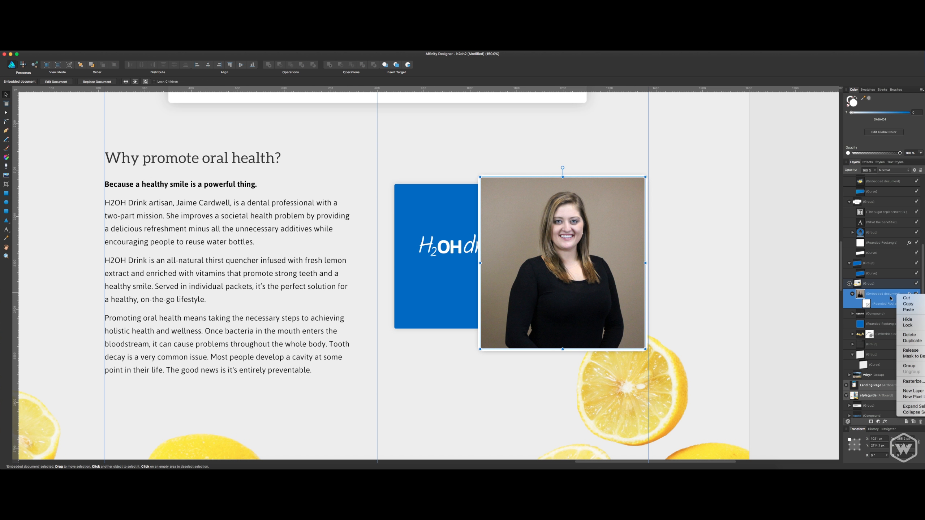
{"action": "left_click", "coordinate": [887, 298]}
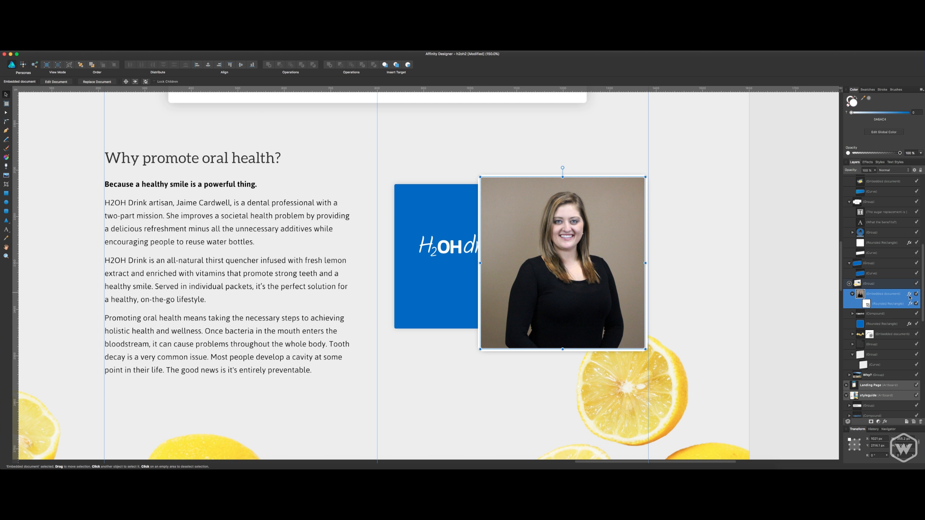
{"action": "right_click", "coordinate": [889, 298]}
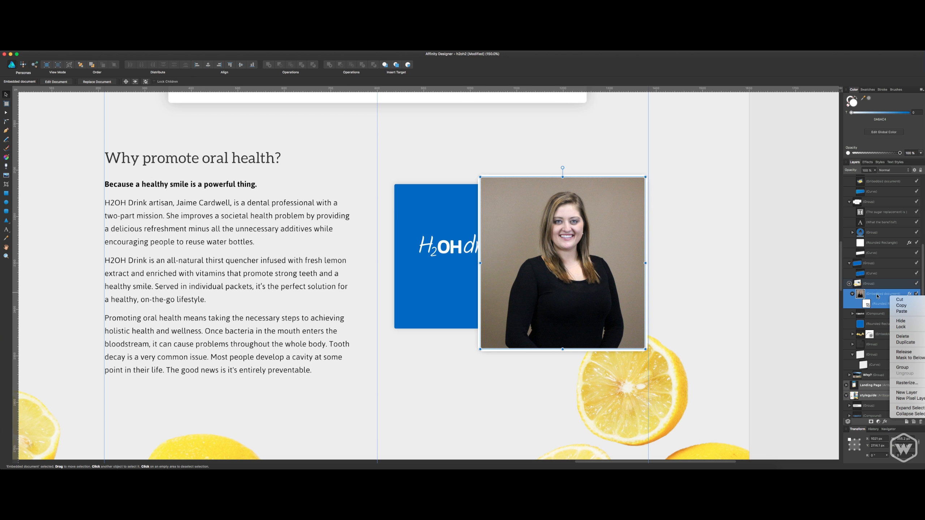
{"action": "left_click", "coordinate": [877, 301]}
{"action": "left_click", "coordinate": [909, 295]}
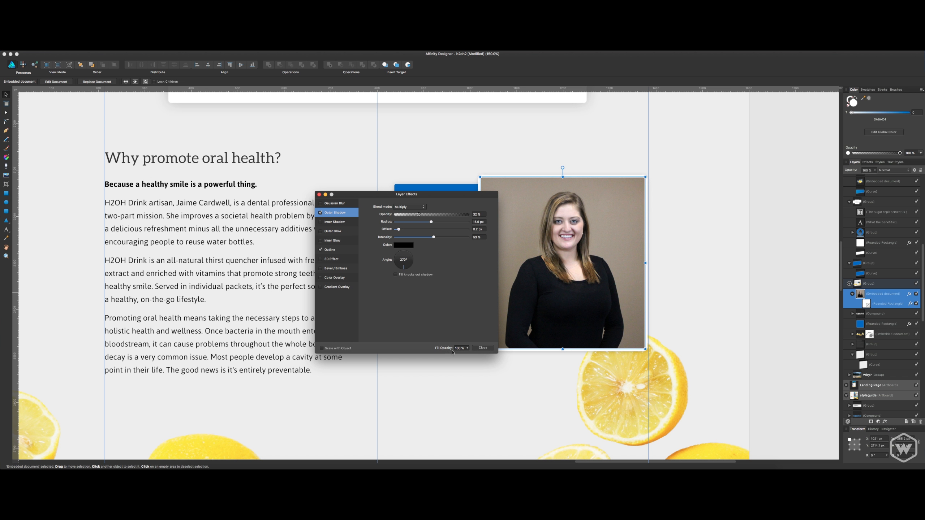
{"action": "left_click", "coordinate": [483, 348]}
Add a white outline effect with a 5 px radius to the blue rectangle behind the portrait.
{"action": "left_click", "coordinate": [454, 212]}
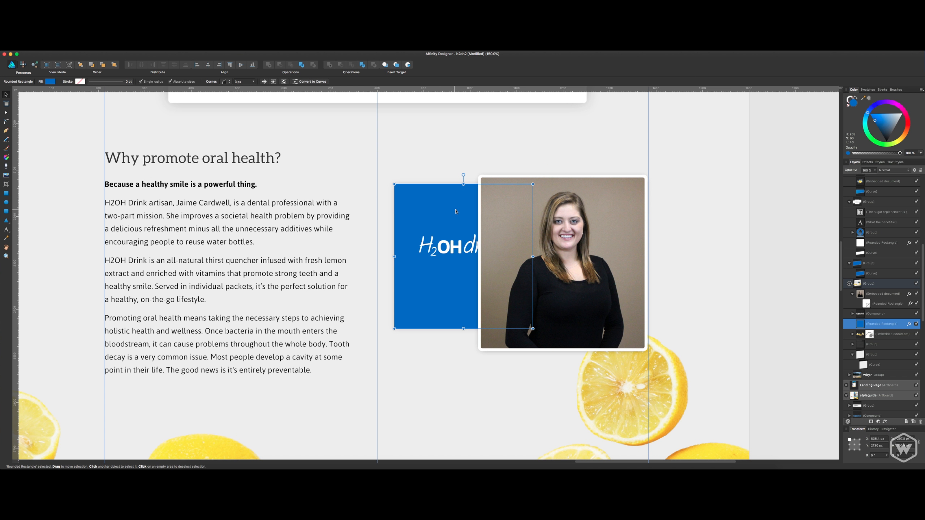
{"action": "left_click", "coordinate": [911, 324]}
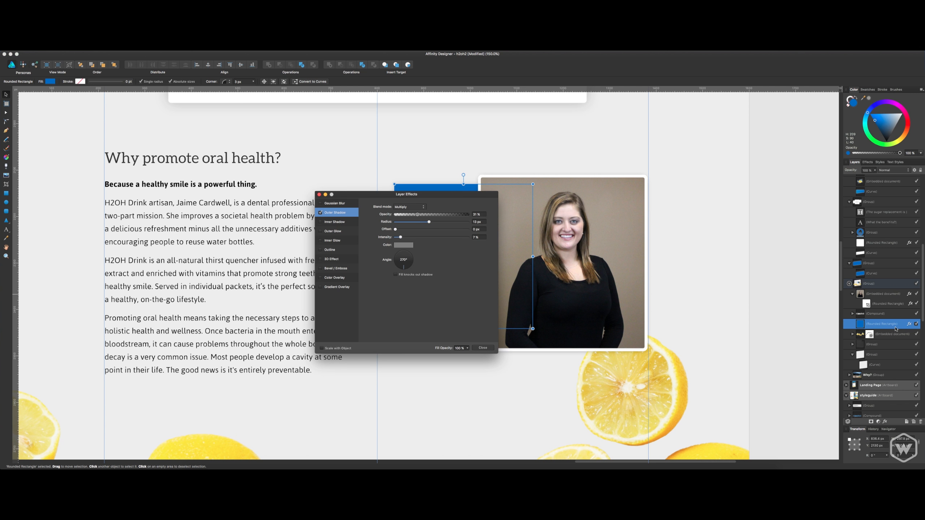
{"action": "left_click_drag", "start_coordinate": [440, 188], "coordinate": [611, 211]}
{"action": "key", "text": "super+z"}
{"action": "left_click_drag", "start_coordinate": [484, 198], "coordinate": [722, 232]}
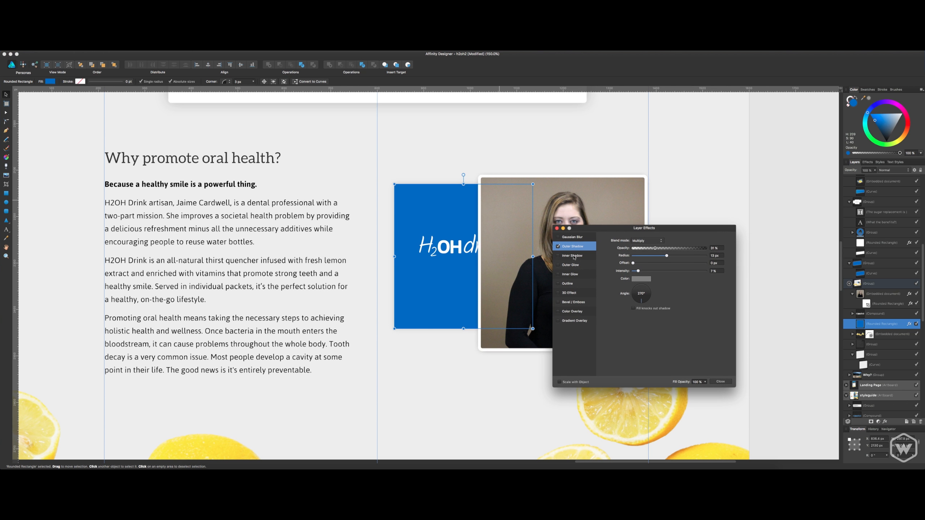
{"action": "left_click", "coordinate": [567, 283]}
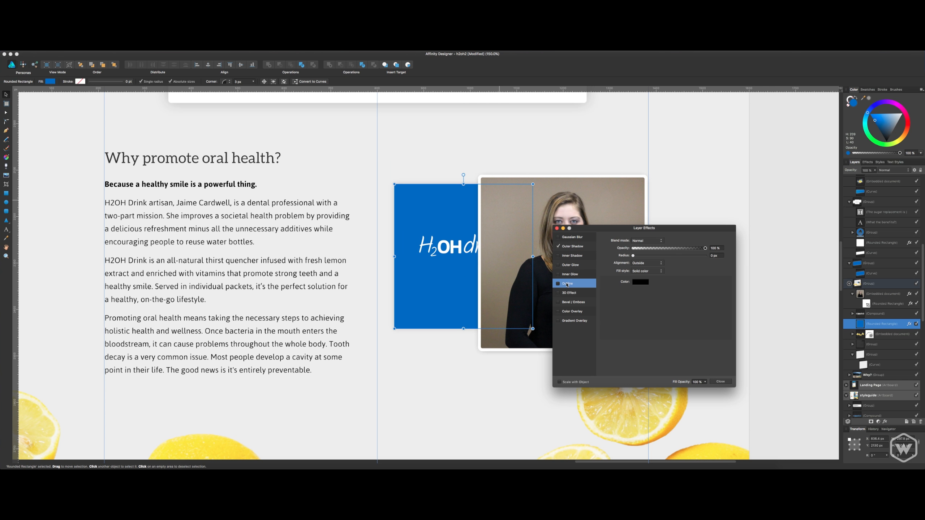
{"action": "left_click", "coordinate": [642, 283]}
{"action": "left_click_drag", "start_coordinate": [663, 339], "coordinate": [653, 355]}
{"action": "left_click", "coordinate": [691, 275]}
{"action": "left_click", "coordinate": [718, 256]}
{"action": "type", "text": "5"}
{"action": "key", "text": "Return"}
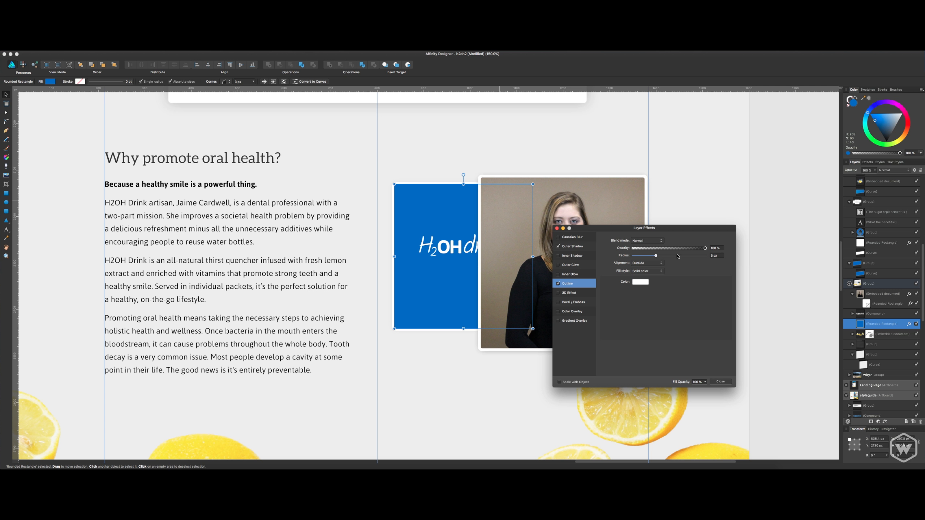
Strengthen the blue rectangle's outer shadow to about 53% opacity and a 30.7 px radius, and close the layer effects.
{"action": "left_click", "coordinate": [573, 247]}
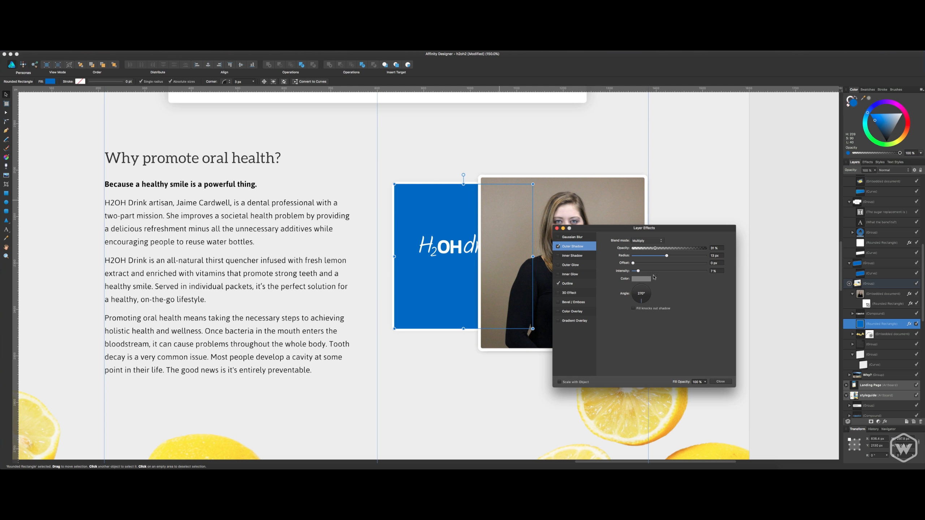
{"action": "left_click_drag", "start_coordinate": [656, 249], "coordinate": [682, 257]}
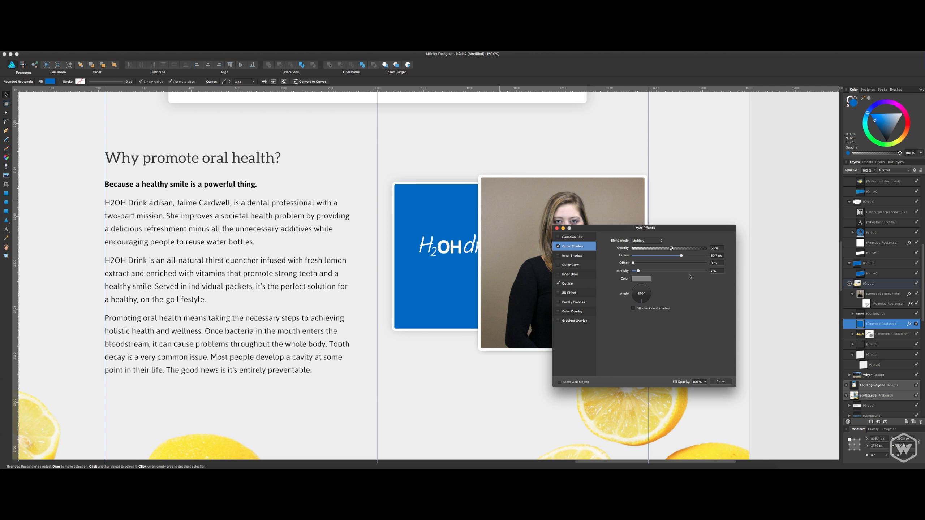
{"action": "left_click_drag", "start_coordinate": [639, 273], "coordinate": [634, 273]}
{"action": "left_click", "coordinate": [721, 381]}
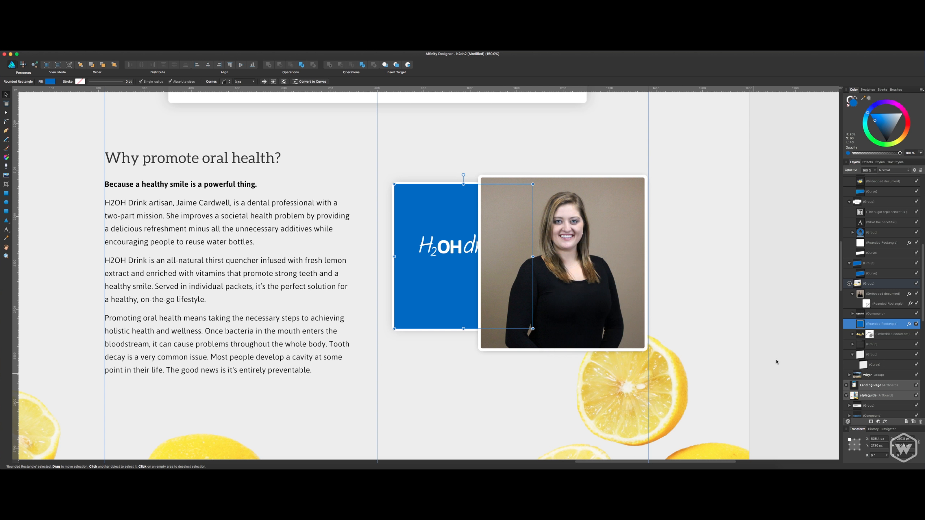
Group the logo with the blue rectangle and move the group up until its top edge sits above the portrait's.
{"action": "left_click", "coordinate": [883, 316]}
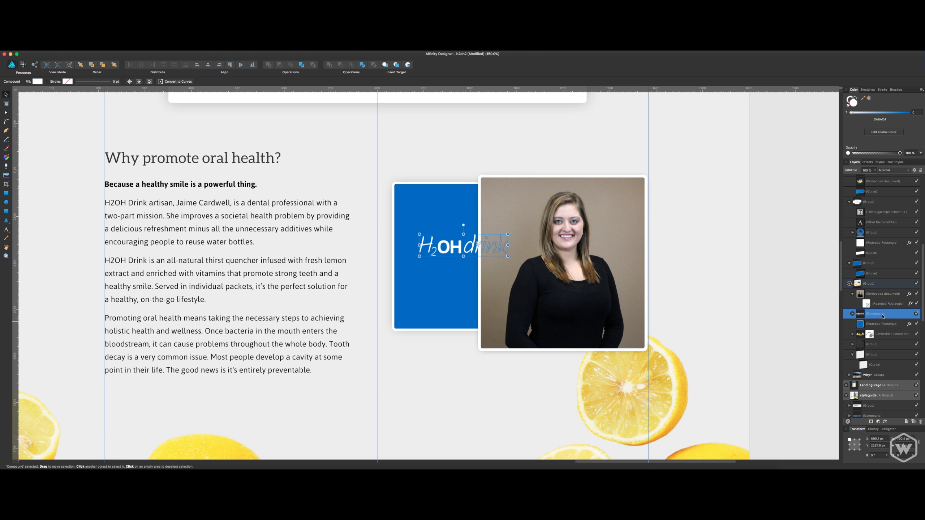
{"action": "left_click", "coordinate": [881, 324], "text": "shift"}
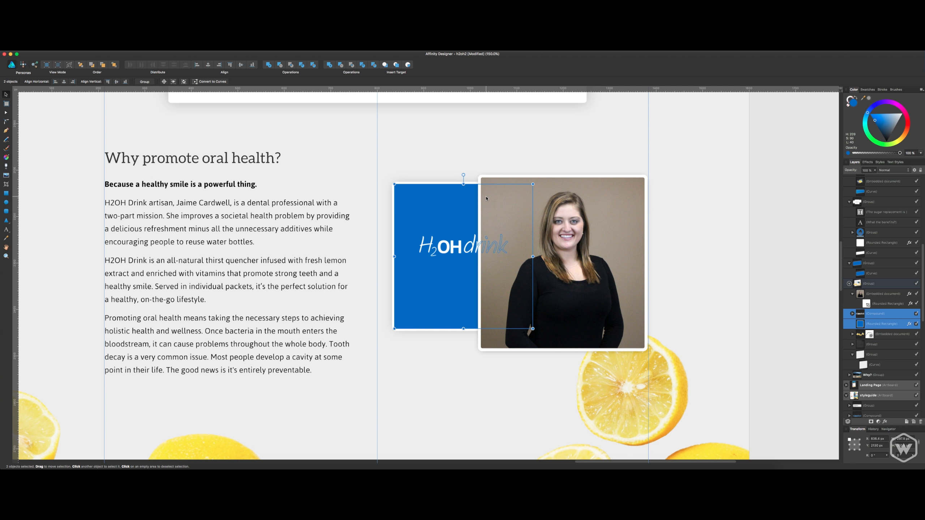
{"action": "key", "text": "super+g"}
{"action": "left_click_drag", "start_coordinate": [418, 218], "coordinate": [413, 194]}
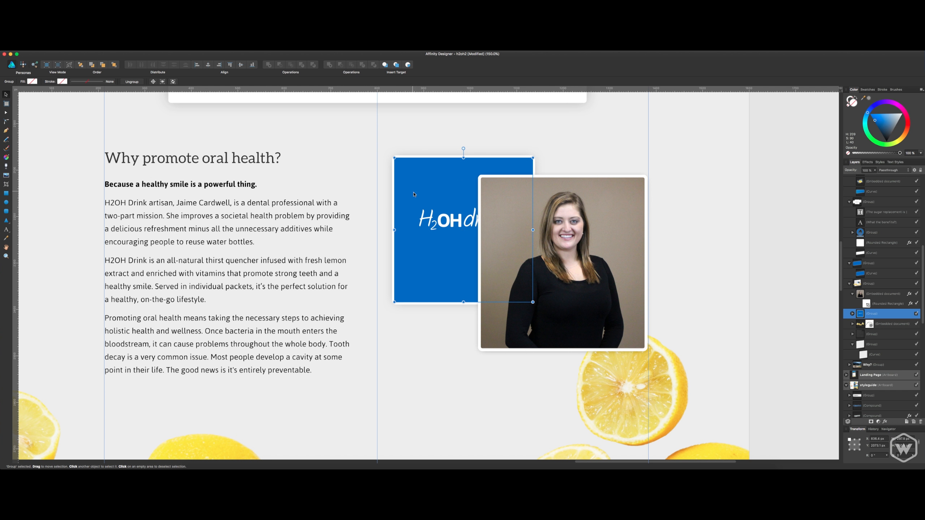
{"action": "left_click", "coordinate": [545, 252]}
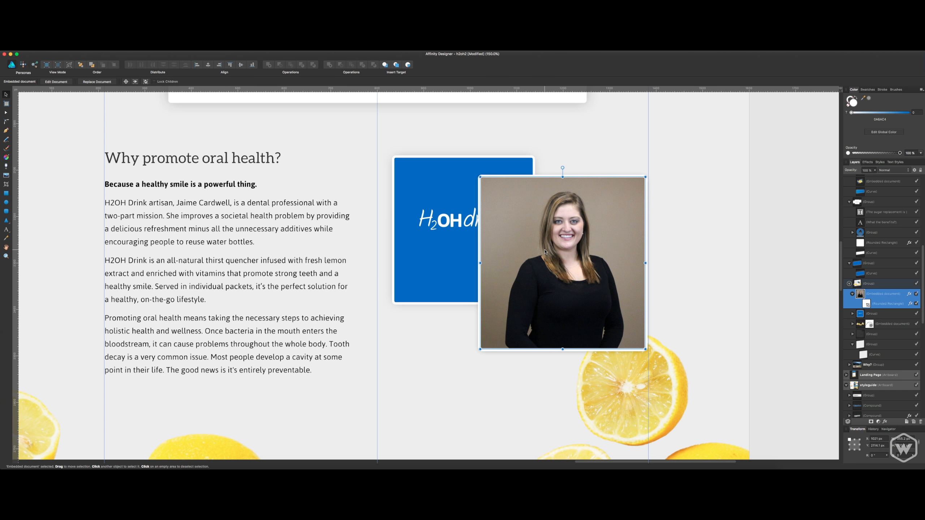
Save the document and nudge the portrait photo slightly to the right.
{"action": "key", "text": "super+s"}
{"action": "key", "text": "Right"}
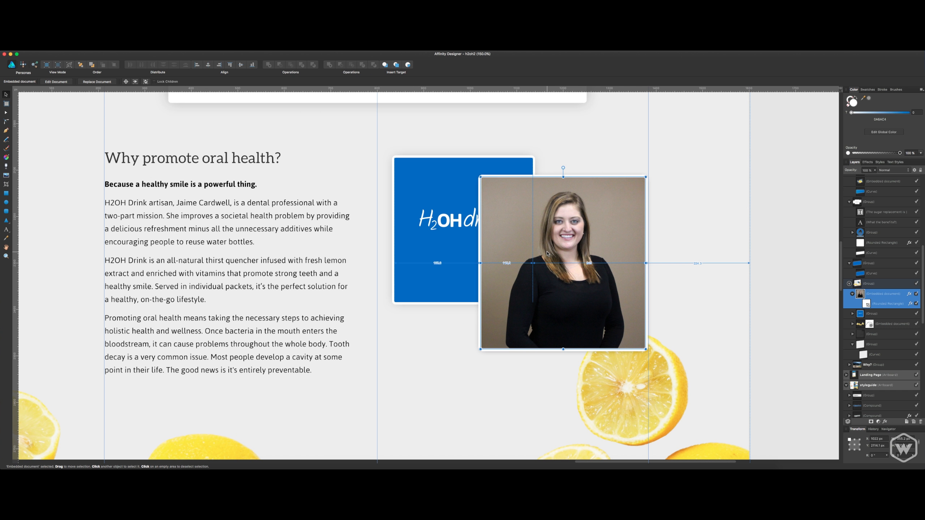
{"action": "key", "text": "super+minus"}
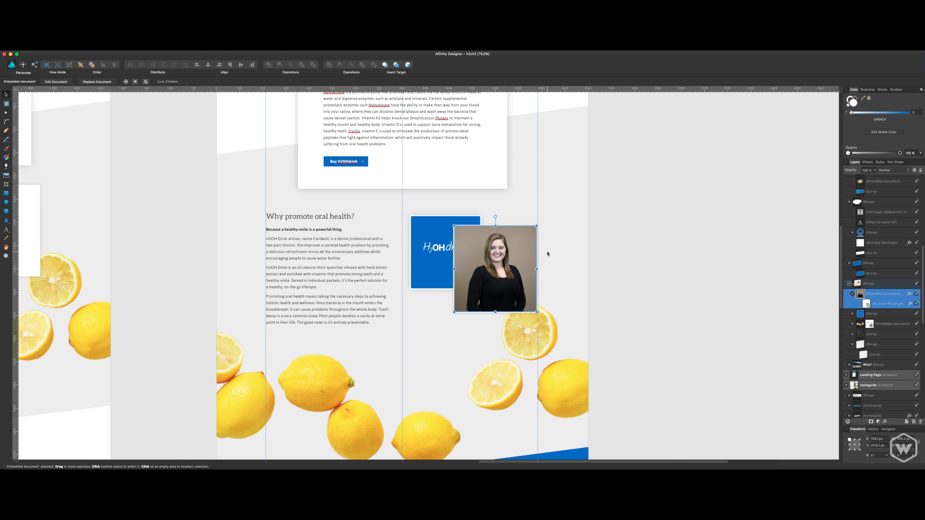
{"action": "scroll", "coordinate": [702, 244], "scroll_direction": "up", "scroll_amount": 2}
{"action": "scroll", "coordinate": [702, 244], "scroll_direction": "left", "scroll_amount": 3}
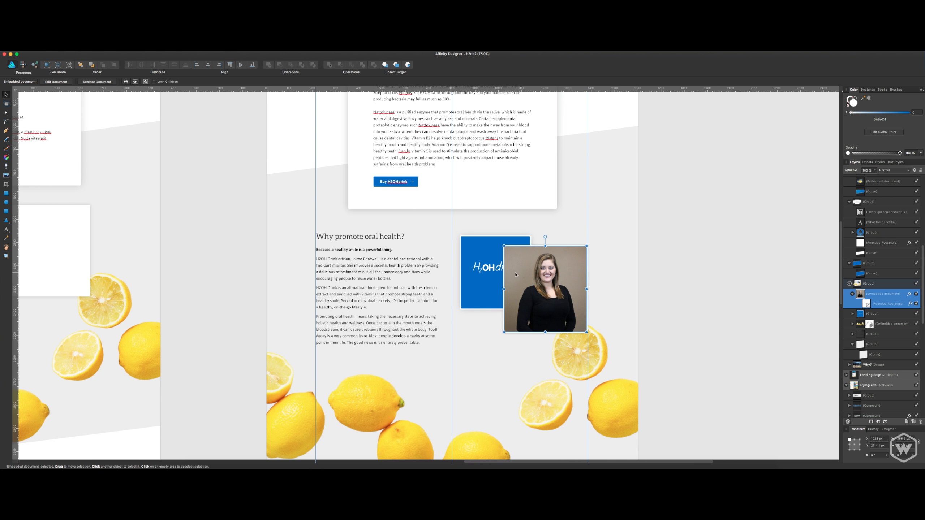
Copy the round blue smiling-drop icon from the style guide.
{"action": "double_click", "coordinate": [490, 270]}
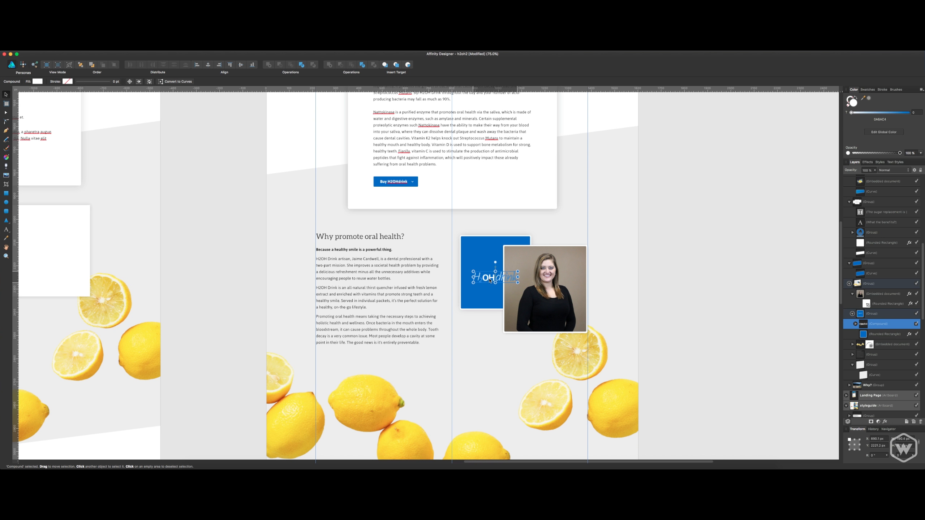
{"action": "scroll", "coordinate": [204, 186], "scroll_direction": "left", "scroll_amount": 15}
{"action": "scroll", "coordinate": [204, 185], "scroll_direction": "up", "scroll_amount": 5}
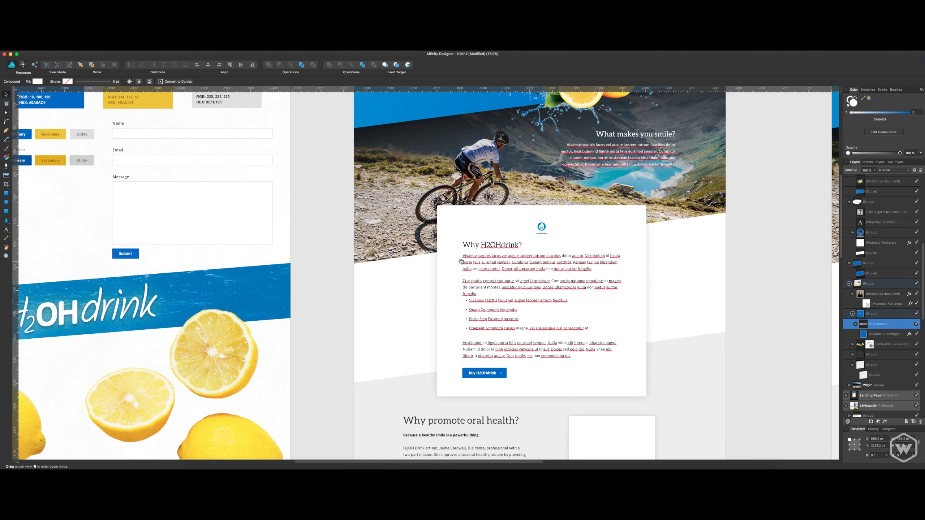
{"action": "scroll", "coordinate": [405, 232], "scroll_direction": "left", "scroll_amount": 5}
{"action": "scroll", "coordinate": [405, 232], "scroll_direction": "up", "scroll_amount": 5}
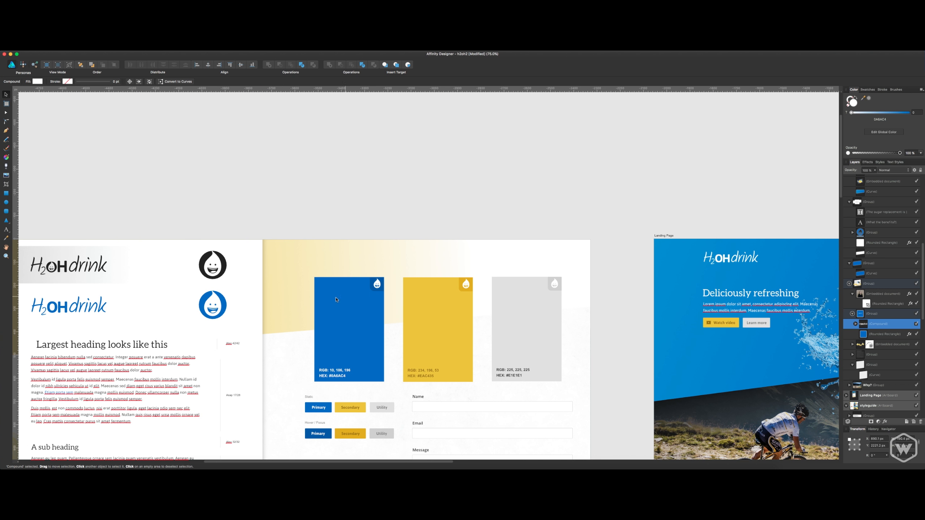
{"action": "left_click", "coordinate": [210, 309]}
Try the round blue drop icon above the logo on the card behind the portrait, and undo the placement and paste.
{"action": "scroll", "coordinate": [295, 307], "scroll_direction": "right", "scroll_amount": 7}
{"action": "scroll", "coordinate": [295, 307], "scroll_direction": "down", "scroll_amount": 1}
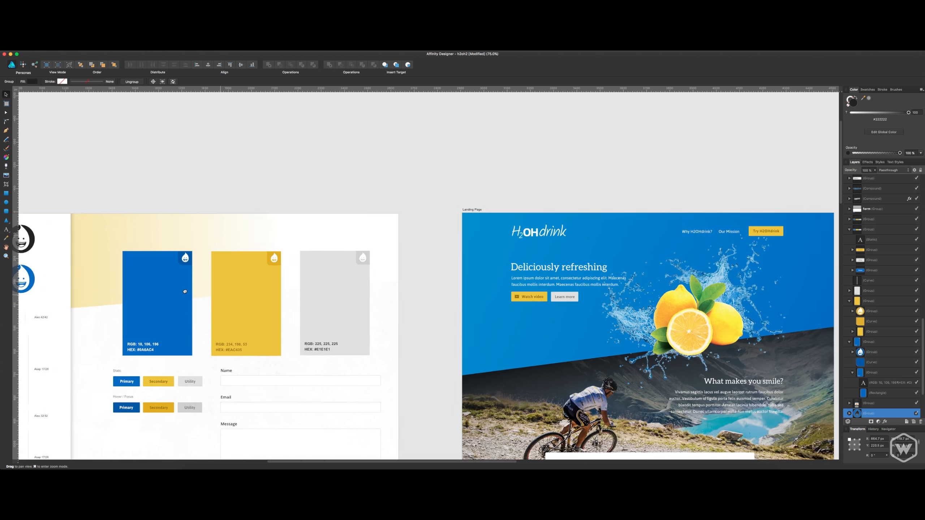
{"action": "scroll", "coordinate": [294, 307], "scroll_direction": "right", "scroll_amount": 15}
{"action": "scroll", "coordinate": [295, 307], "scroll_direction": "down", "scroll_amount": 9}
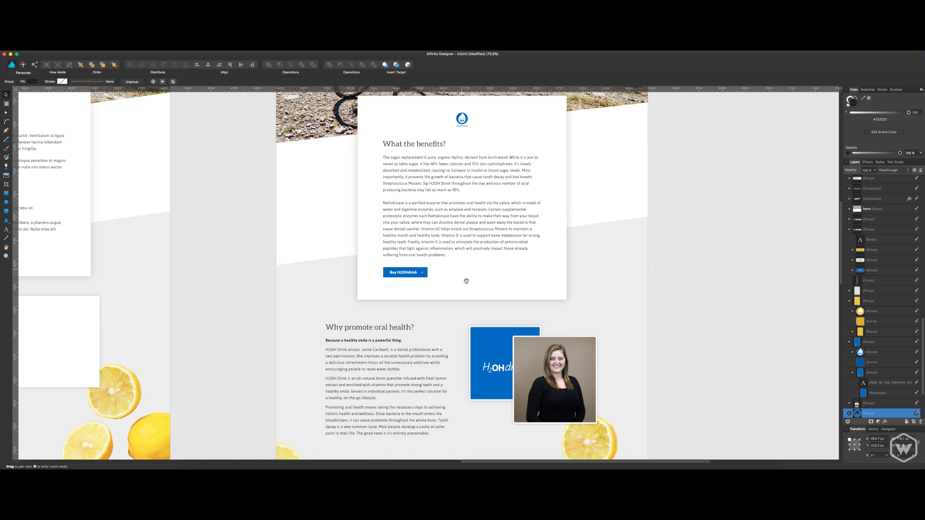
{"action": "scroll", "coordinate": [466, 281], "scroll_direction": "down", "scroll_amount": 1}
{"action": "scroll", "coordinate": [467, 281], "scroll_direction": "right", "scroll_amount": 1}
{"action": "left_click", "coordinate": [483, 323]}
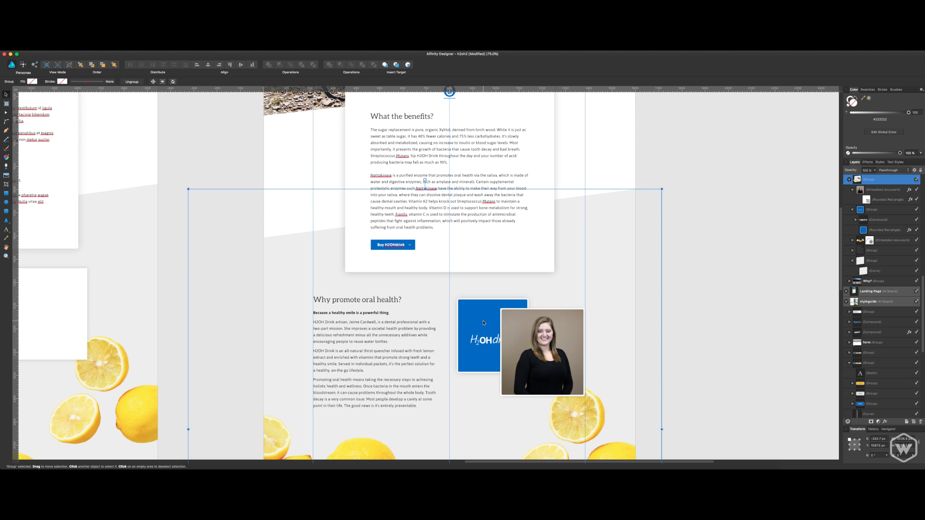
{"action": "key", "text": "super+equal"}
{"action": "key", "text": "super+equal"}
{"action": "scroll", "coordinate": [440, 148], "scroll_direction": "down", "scroll_amount": 8}
{"action": "scroll", "coordinate": [440, 148], "scroll_direction": "right", "scroll_amount": 6}
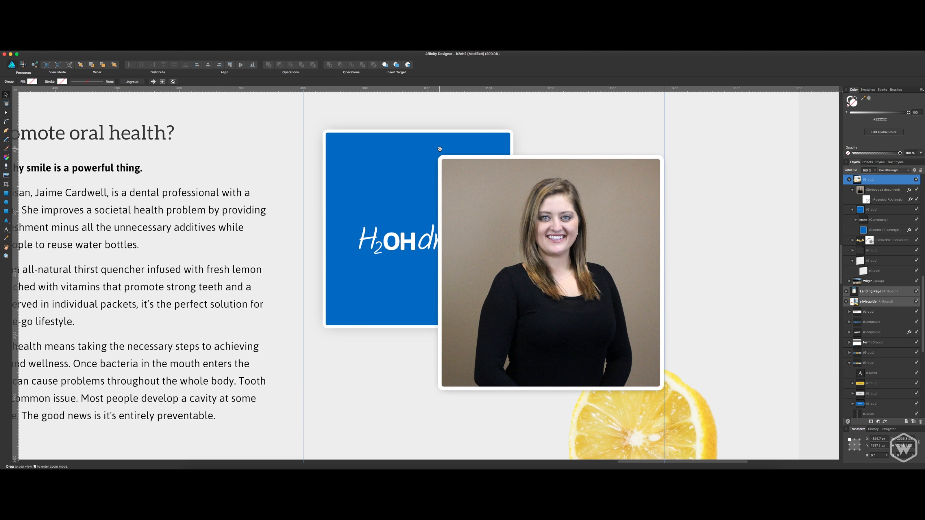
{"action": "double_click", "coordinate": [402, 193]}
{"action": "key", "text": "super+v"}
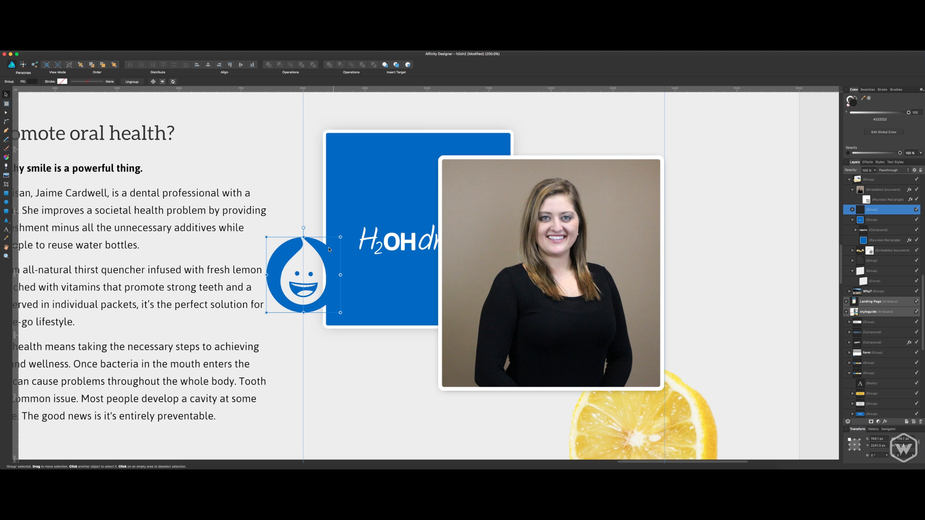
{"action": "left_click_drag", "start_coordinate": [313, 243], "coordinate": [433, 158]}
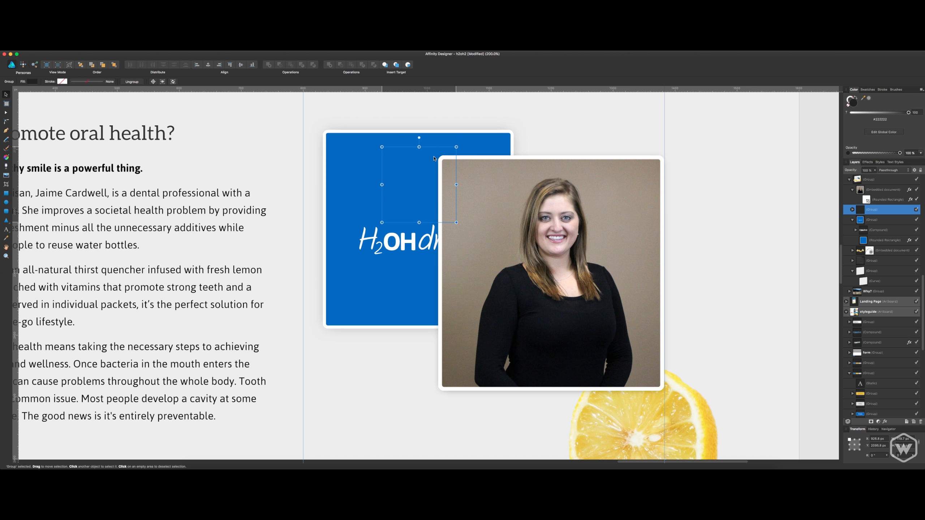
{"action": "key", "text": "super+z"}
{"action": "key", "text": "super+z"}
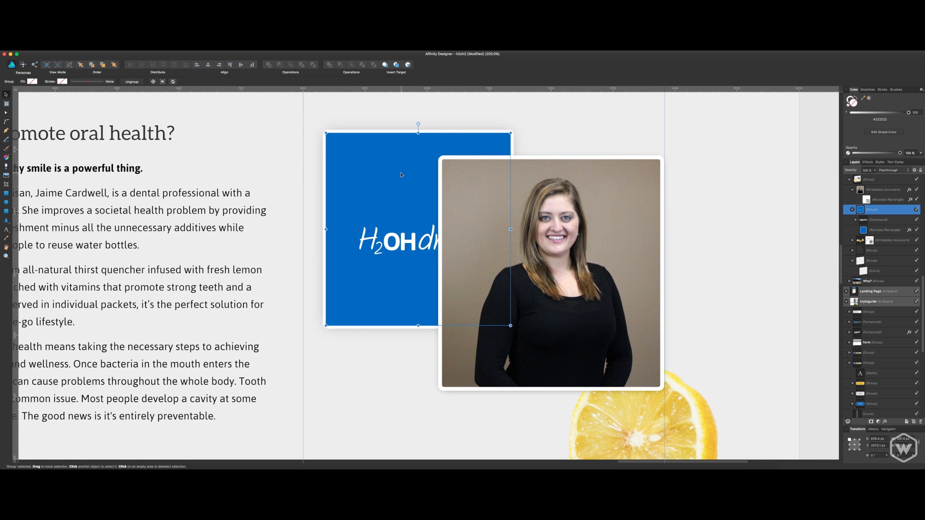
Copy the white smiling-drop icon from the corner of the style guide's blue colour swatch.
{"action": "left_click_drag", "start_coordinate": [227, 228], "coordinate": [689, 378]}
{"action": "left_click_drag", "start_coordinate": [354, 196], "coordinate": [605, 333]}
{"action": "left_click_drag", "start_coordinate": [226, 173], "coordinate": [437, 298]}
{"action": "left_click_drag", "start_coordinate": [132, 182], "coordinate": [313, 236]}
{"action": "left_click_drag", "start_coordinate": [126, 105], "coordinate": [266, 194]}
{"action": "left_click_drag", "start_coordinate": [188, 134], "coordinate": [370, 224]}
{"action": "left_click_drag", "start_coordinate": [140, 95], "coordinate": [243, 173]}
{"action": "left_click_drag", "start_coordinate": [97, 93], "coordinate": [332, 197]}
{"action": "left_click_drag", "start_coordinate": [160, 95], "coordinate": [407, 264]}
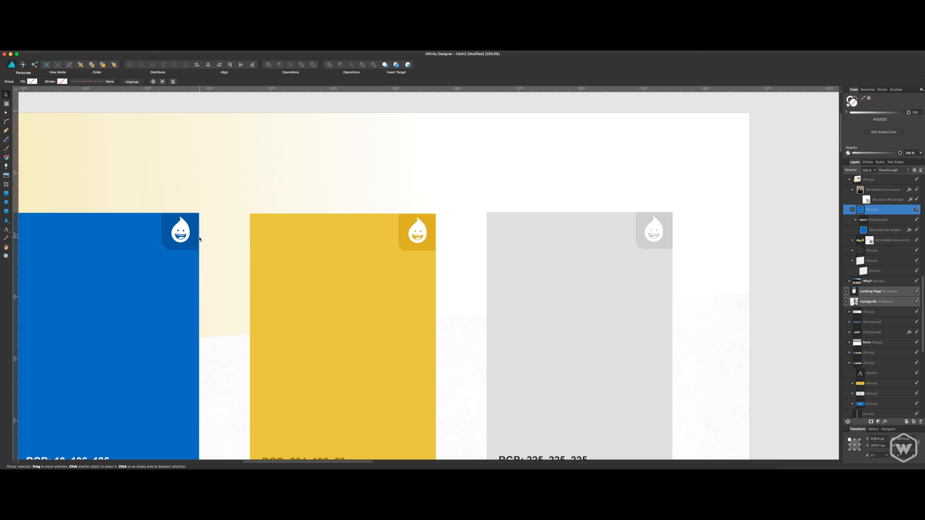
{"action": "left_click", "coordinate": [184, 234]}
{"action": "double_click", "coordinate": [187, 231]}
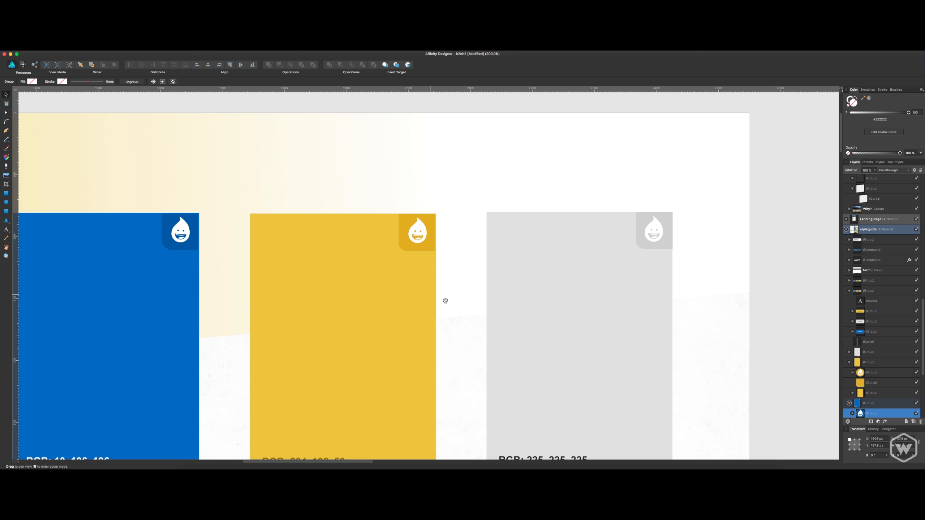
Paste the white drop icon onto the blue card, enlarge it and place it above the H2OHdrink logo.
{"action": "left_click_drag", "start_coordinate": [579, 327], "coordinate": [373, 180]}
{"action": "left_click_drag", "start_coordinate": [596, 296], "coordinate": [238, 158]}
{"action": "left_click_drag", "start_coordinate": [598, 321], "coordinate": [276, 125]}
{"action": "left_click_drag", "start_coordinate": [550, 265], "coordinate": [348, 130]}
{"action": "left_click_drag", "start_coordinate": [633, 307], "coordinate": [359, 132]}
{"action": "mouse_move", "coordinate": [579, 269]}
{"action": "left_mouse_down"}
{"action": "mouse_move", "coordinate": [279, 130]}
{"action": "mouse_move", "coordinate": [315, 163]}
{"action": "left_mouse_up"}
{"action": "mouse_move", "coordinate": [583, 262]}
{"action": "left_mouse_down"}
{"action": "mouse_move", "coordinate": [415, 191]}
{"action": "mouse_move", "coordinate": [361, 145]}
{"action": "left_mouse_up"}
{"action": "left_click", "coordinate": [401, 188]}
{"action": "key", "text": "super+v"}
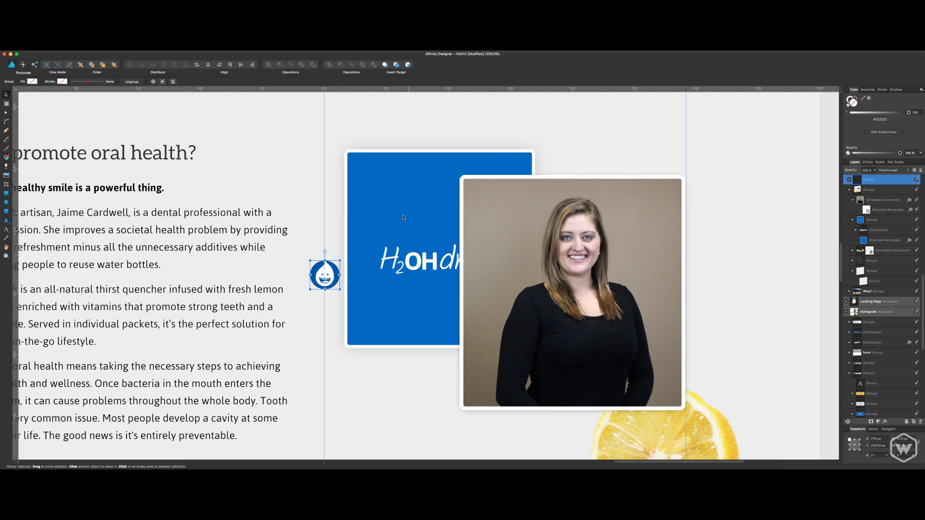
{"action": "left_click_drag", "start_coordinate": [333, 269], "coordinate": [480, 232]}
{"action": "key", "text": "super+z"}
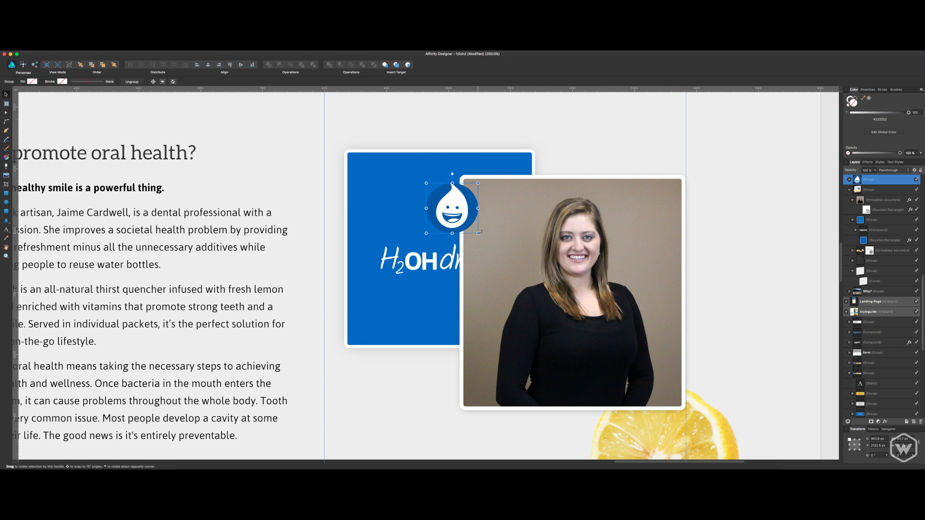
Reorder the layers so the drop icon sits inside the logo card's group, above the logo and behind the portrait.
{"action": "key", "text": "super+bracketleft"}
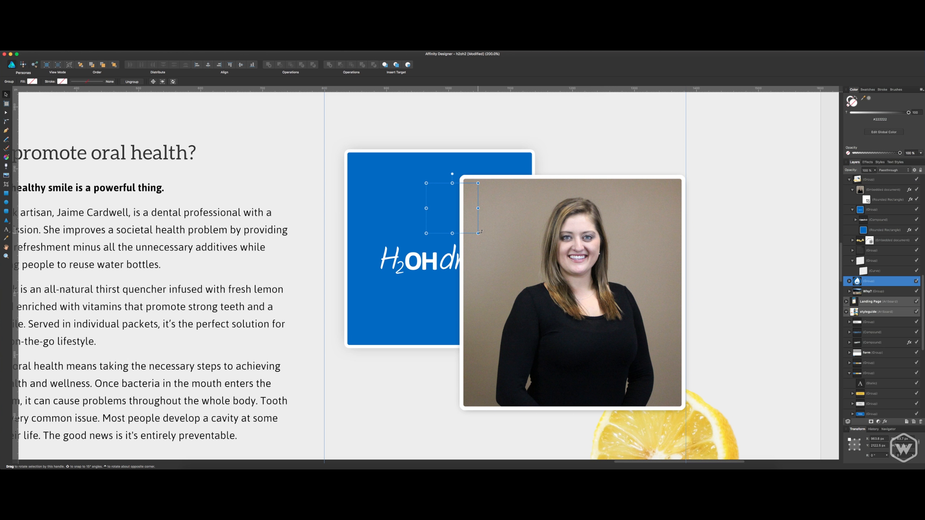
{"action": "key", "text": "super+bracketright"}
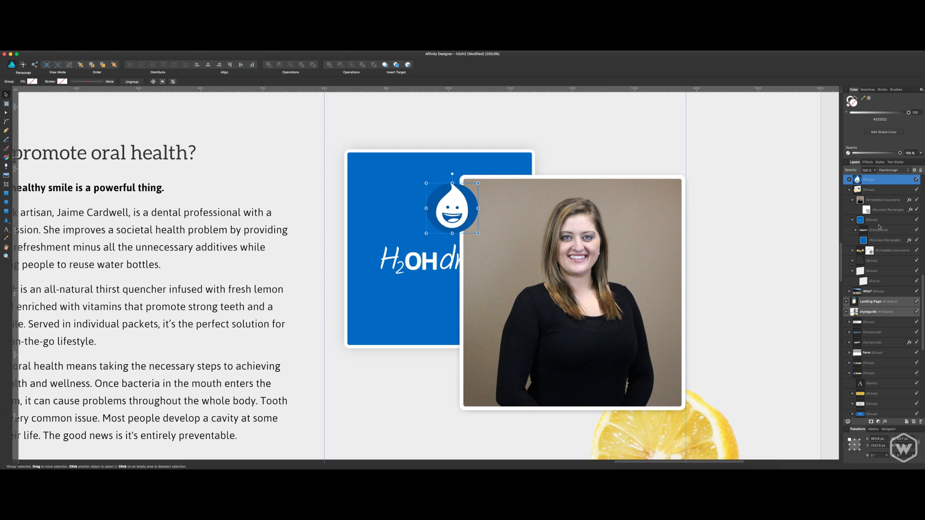
{"action": "left_click", "coordinate": [877, 220]}
{"action": "left_click_drag", "start_coordinate": [870, 183], "coordinate": [875, 215]}
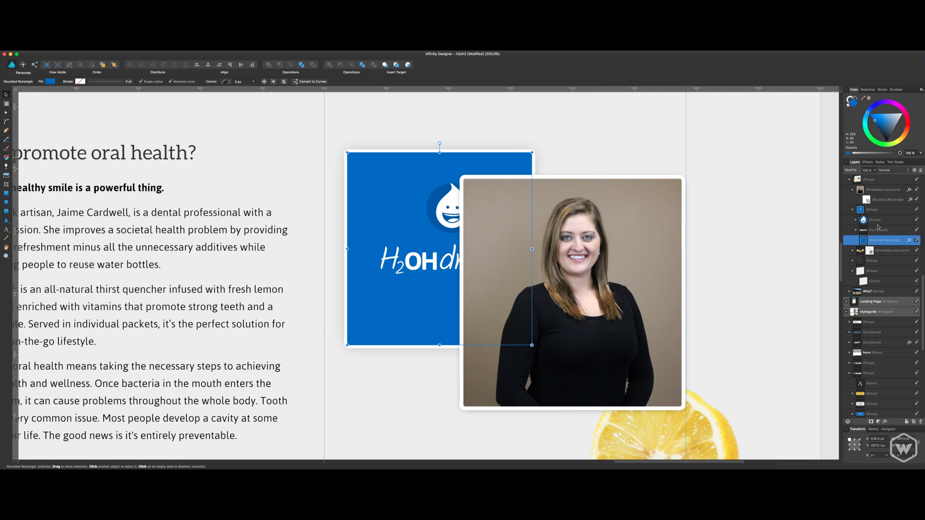
Centre the drop icon horizontally on the blue rectangle and save the document.
{"action": "left_click", "coordinate": [876, 220], "text": "super"}
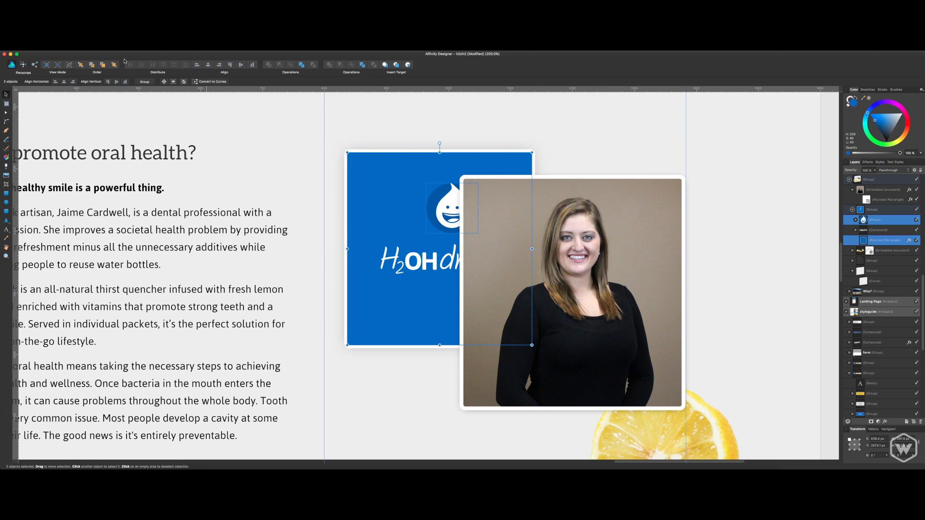
{"action": "left_click", "coordinate": [208, 66]}
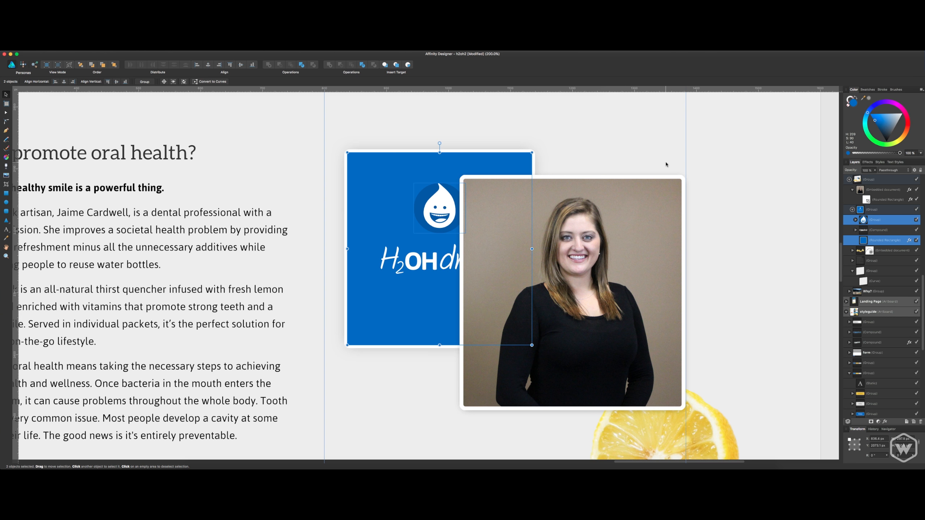
{"action": "key", "text": "super+s"}
Narrow the blue rectangle behind the portrait from its right edge, without resizing the logo and drop icon.
{"action": "left_click", "coordinate": [583, 187]}
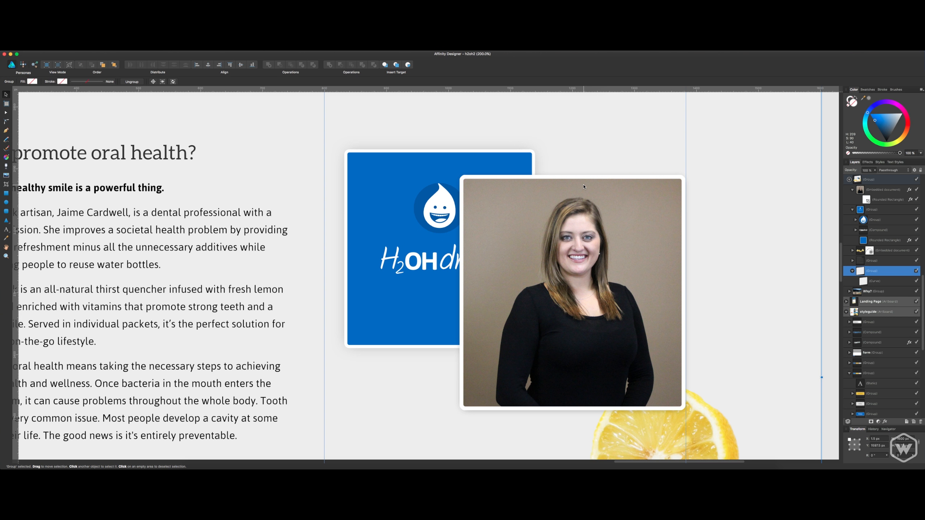
{"action": "key", "text": "super+minus"}
{"action": "key", "text": "super+minus"}
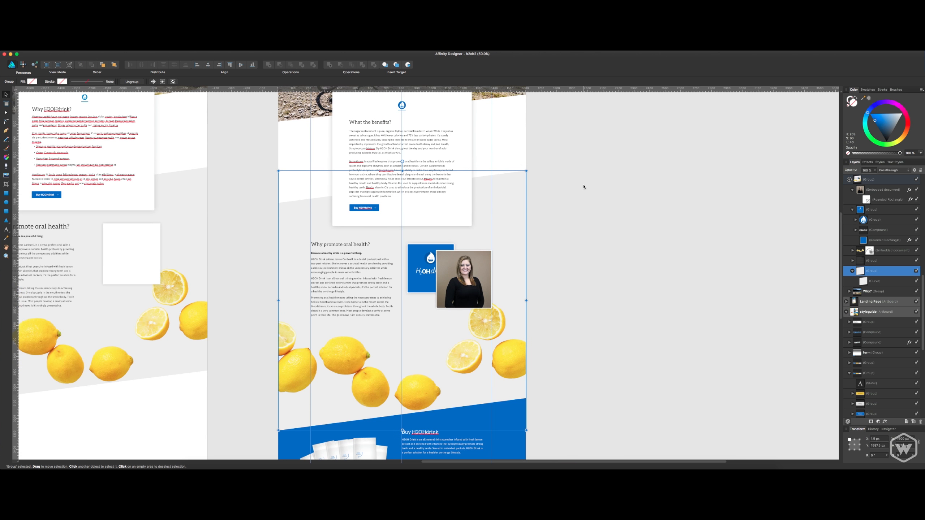
{"action": "left_click", "coordinate": [583, 186]}
{"action": "left_click_drag", "start_coordinate": [576, 214], "coordinate": [694, 214]}
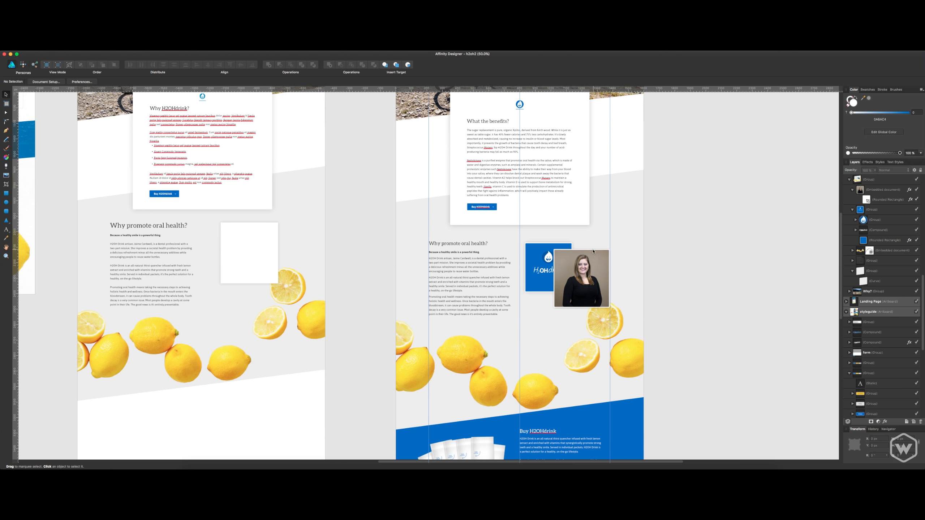
{"action": "left_click", "coordinate": [582, 262]}
{"action": "left_click", "coordinate": [678, 243]}
{"action": "left_click", "coordinate": [562, 251]}
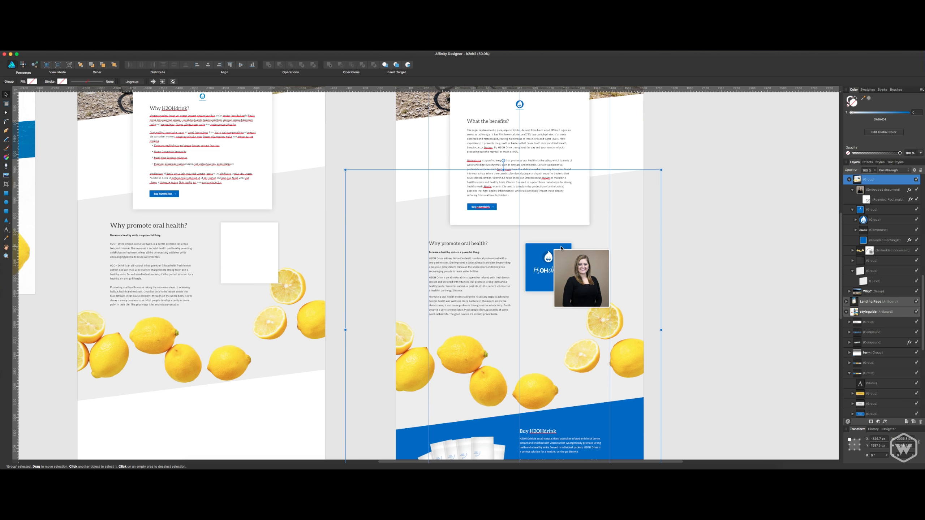
{"action": "double_click", "coordinate": [560, 248]}
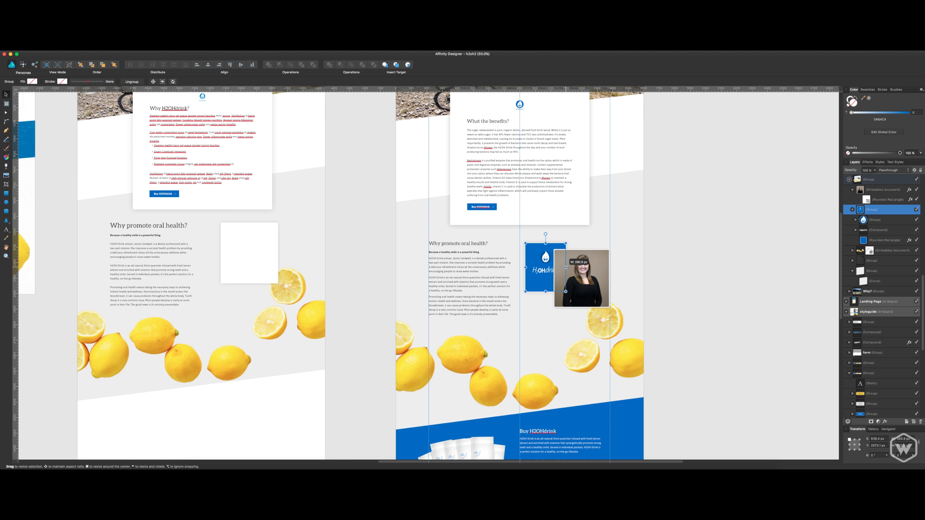
{"action": "left_click", "coordinate": [863, 240]}
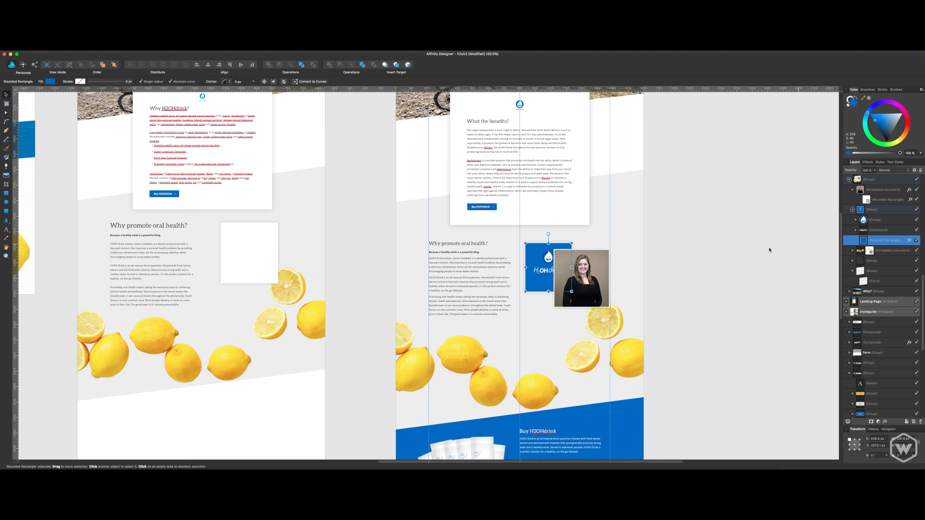
{"action": "left_click_drag", "start_coordinate": [572, 267], "coordinate": [563, 267]}
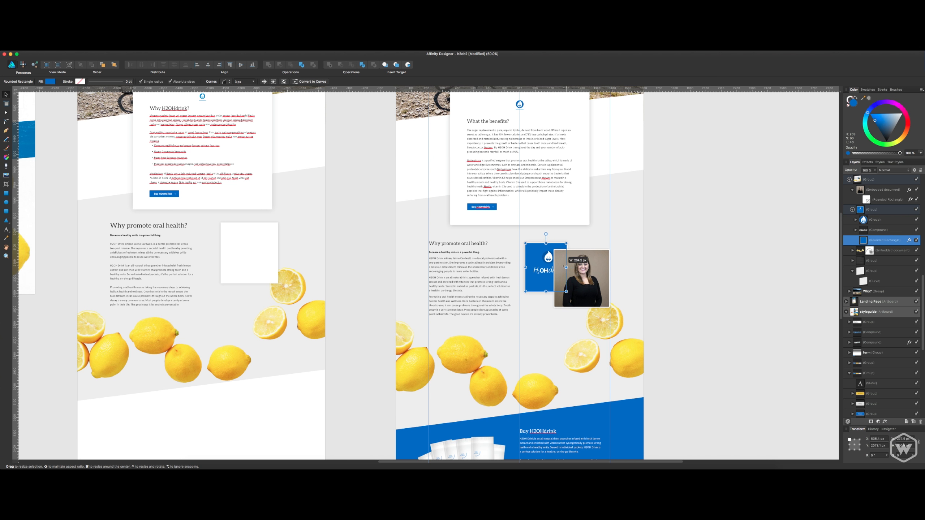
Shift the drop icon and logo left and centre them horizontally on the narrowed blue rectangle.
{"action": "left_click", "coordinate": [880, 230]}
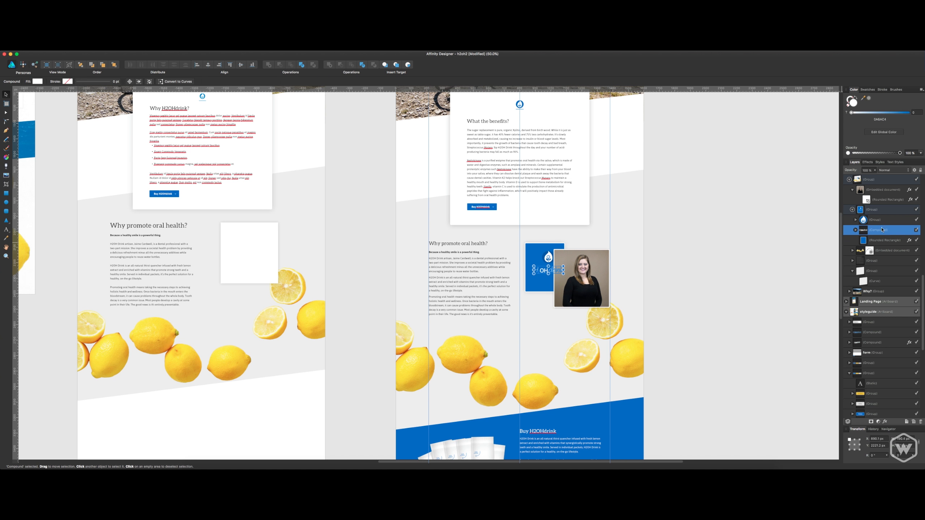
{"action": "left_click", "coordinate": [879, 220], "text": "shift"}
{"action": "key", "text": "Left"}
{"action": "key", "text": "Left"}
{"action": "key", "text": "Left"}
{"action": "key", "text": "Left"}
{"action": "key", "text": "Left"}
{"action": "key", "text": "Left"}
{"action": "key", "text": "Left"}
{"action": "key", "text": "Left"}
{"action": "key", "text": "Left"}
{"action": "key", "text": "Left"}
{"action": "key", "text": "Left"}
{"action": "key", "text": "Left"}
{"action": "key", "text": "Left"}
{"action": "key", "text": "Left"}
{"action": "key", "text": "Left"}
{"action": "key", "text": "Left"}
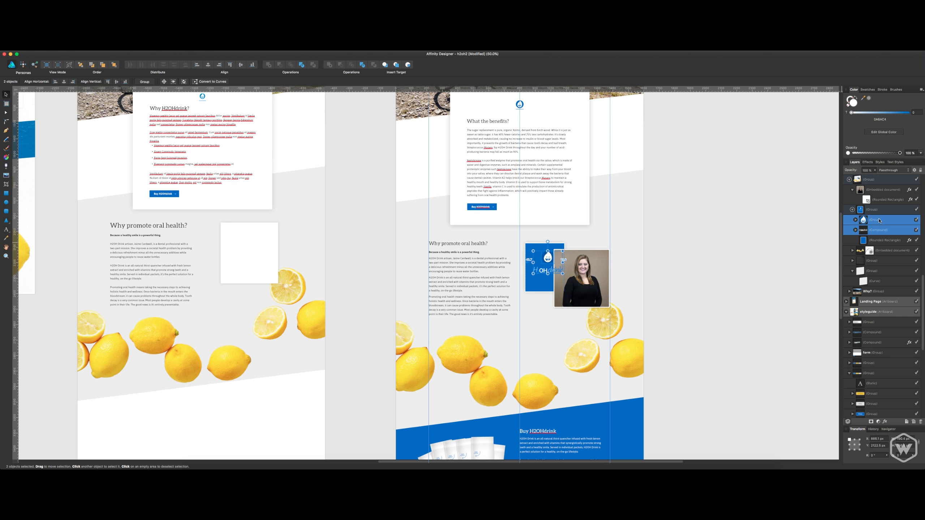
{"action": "key", "text": "Left"}
{"action": "key", "text": "Left"}
{"action": "key", "text": "Left"}
{"action": "key", "text": "Left"}
{"action": "key", "text": "Left"}
{"action": "key", "text": "Left"}
{"action": "key", "text": "Left"}
{"action": "key", "text": "Left"}
{"action": "key", "text": "Left"}
{"action": "left_click", "coordinate": [879, 241], "text": "shift"}
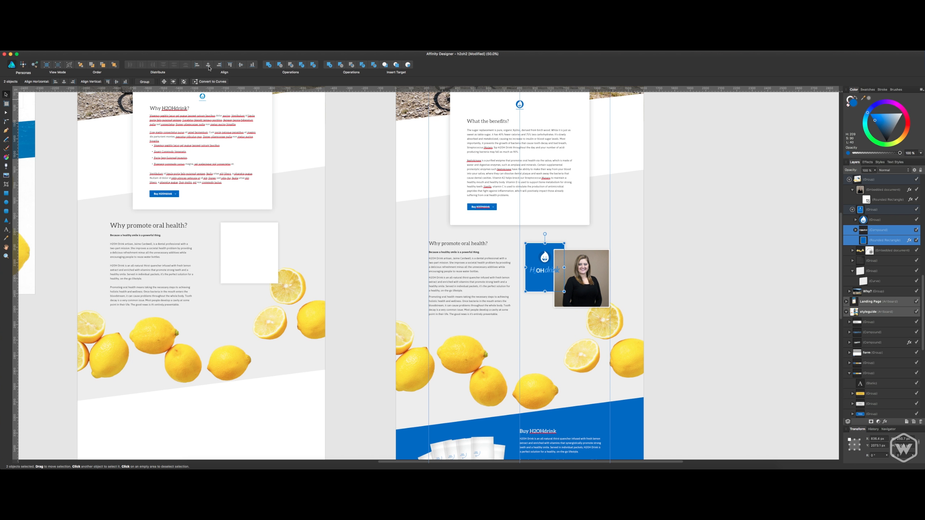
Nudge the drop icon and logo down together within the blue card.
{"action": "left_click", "coordinate": [885, 219]}
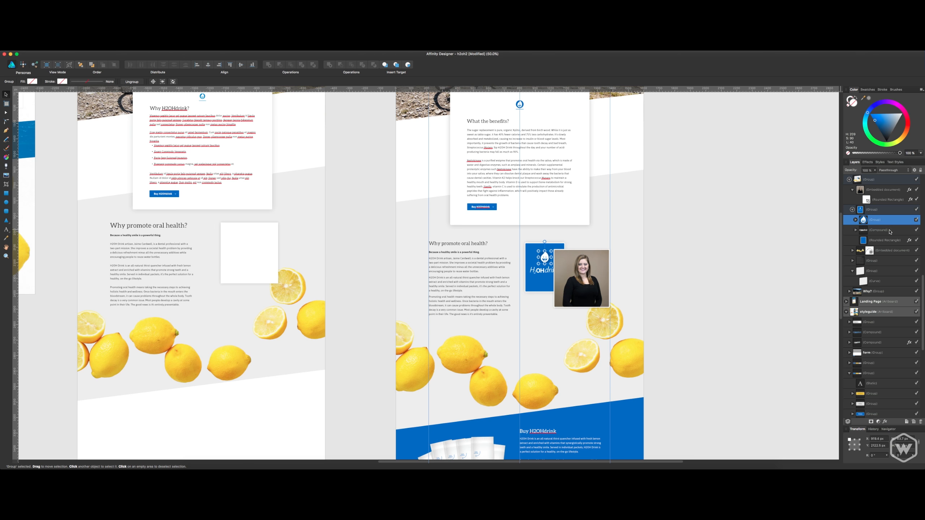
{"action": "left_click", "coordinate": [889, 233], "text": "shift"}
{"action": "key", "text": "Down"}
{"action": "key", "text": "Down"}
{"action": "key", "text": "Down"}
{"action": "key", "text": "Down"}
{"action": "key", "text": "Down"}
{"action": "key", "text": "Down"}
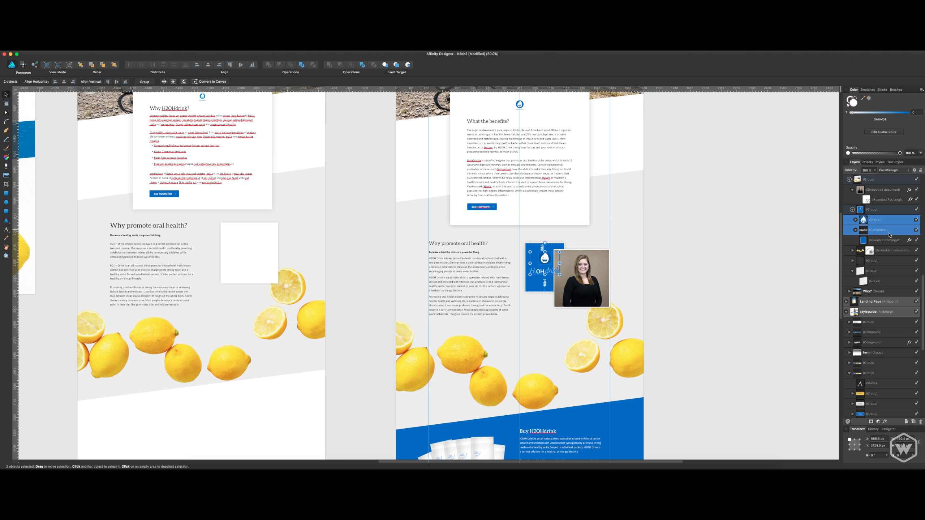
{"action": "left_click", "coordinate": [884, 240]}
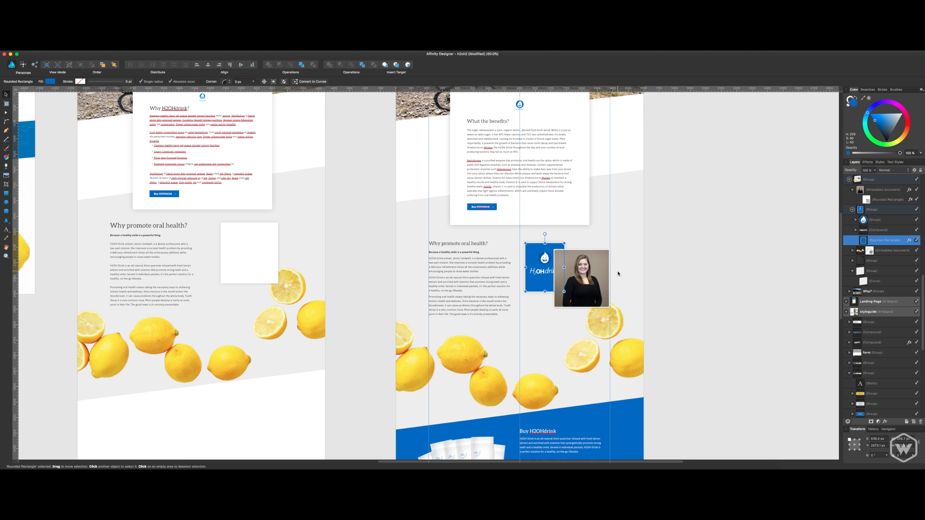
Shorten the blue rectangle behind the portrait from its bottom edge, keeping the logo and drop icon unscaled, and save the document.
{"action": "left_click_drag", "start_coordinate": [545, 291], "coordinate": [545, 280]}
{"action": "left_click", "coordinate": [886, 230]}
{"action": "left_click", "coordinate": [883, 220], "text": "shift"}
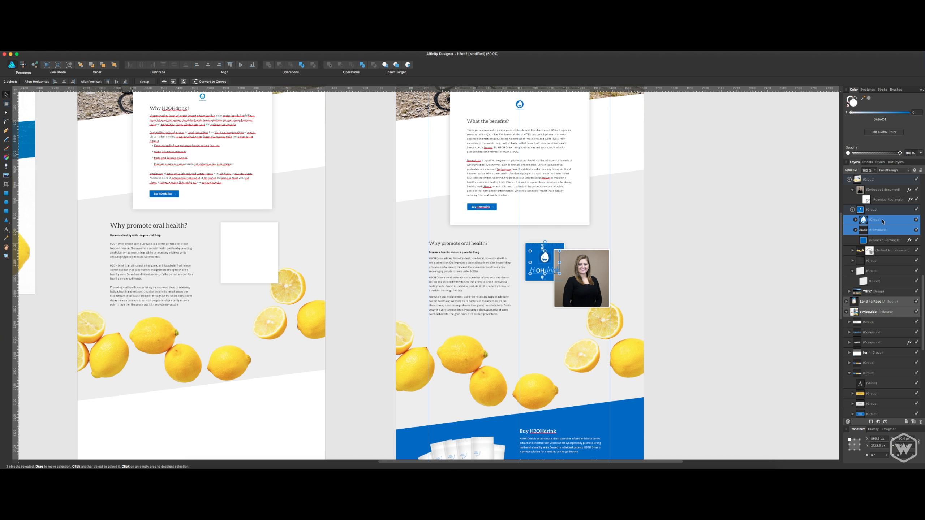
{"action": "left_click", "coordinate": [815, 263]}
{"action": "key", "text": "super+s"}
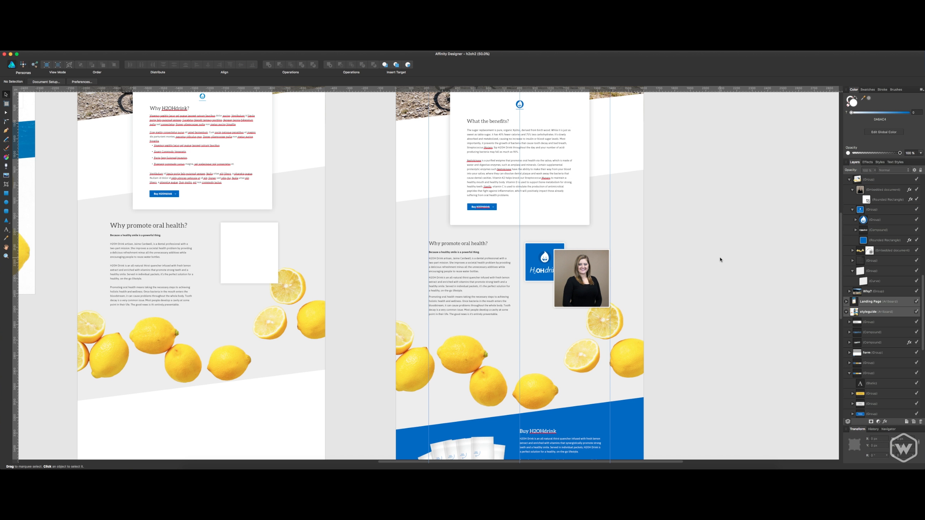
Fine-tune the position of the H2OHdrink logo inside the blue card and save the document.
{"action": "key", "text": "super+1"}
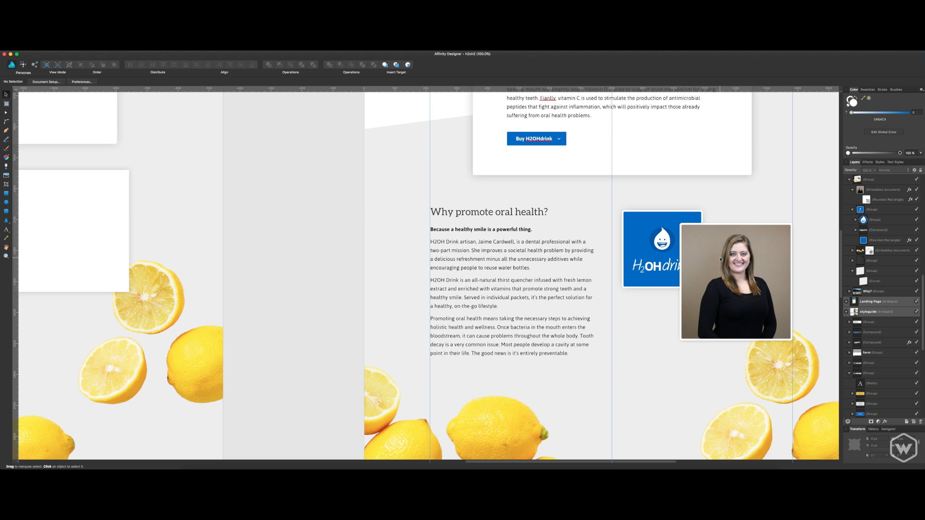
{"action": "left_click", "coordinate": [646, 267]}
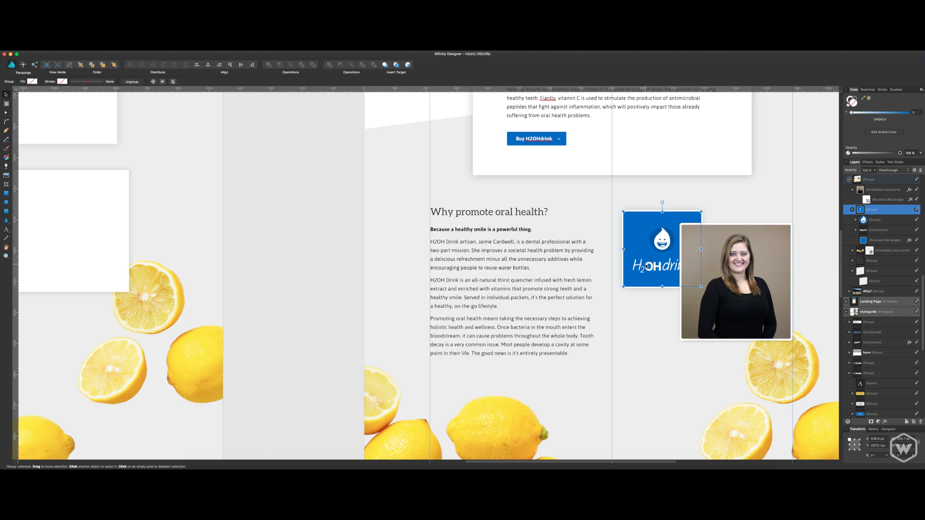
{"action": "left_click", "coordinate": [865, 233]}
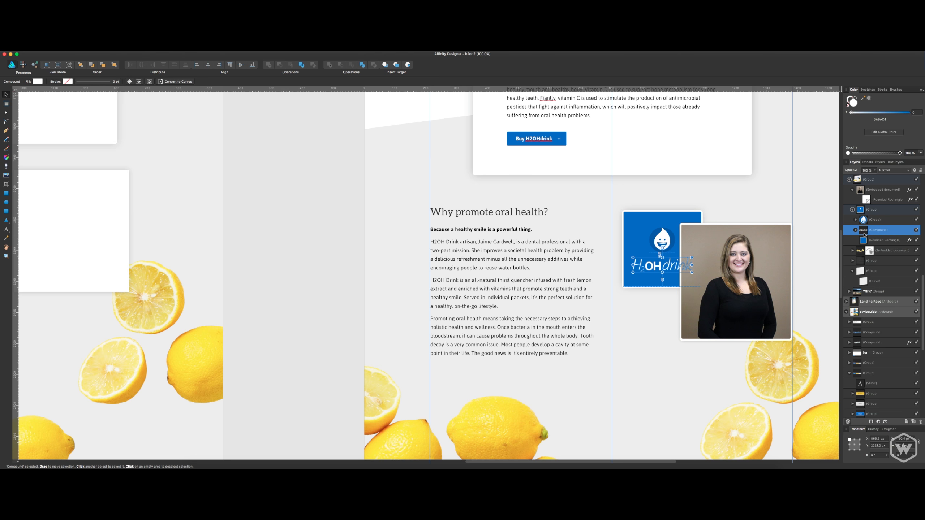
{"action": "left_click", "coordinate": [562, 234]}
{"action": "left_click_drag", "start_coordinate": [572, 240], "coordinate": [466, 176]}
{"action": "left_click", "coordinate": [818, 188]}
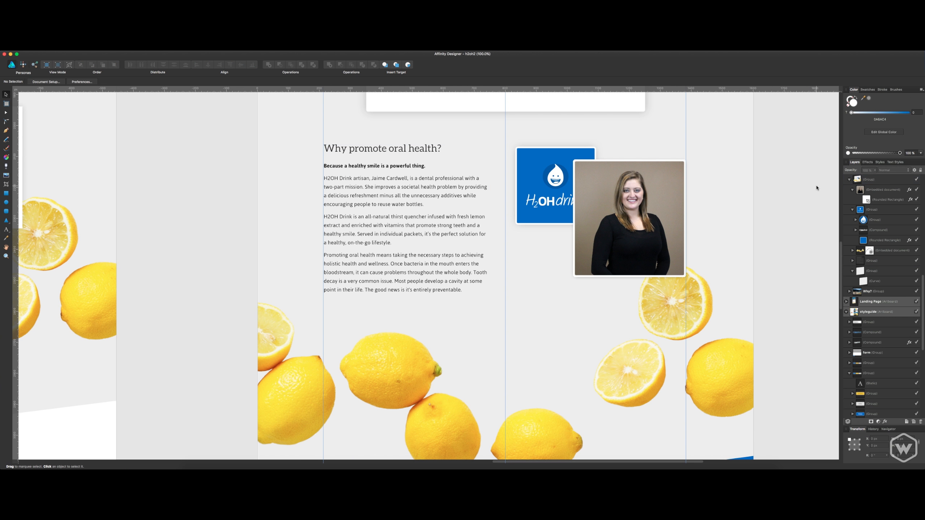
{"action": "key", "text": "super+s"}
Add a text caption below the portrait with the founder's full name followed by "Founder H2OHdrink".
{"action": "left_click_drag", "start_coordinate": [760, 184], "coordinate": [711, 208]}
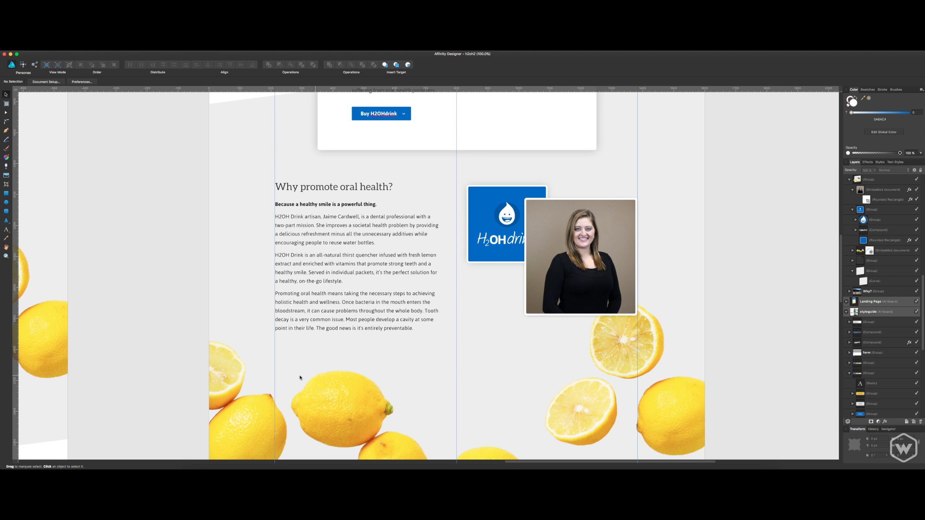
{"action": "left_click_drag", "start_coordinate": [386, 339], "coordinate": [379, 386]}
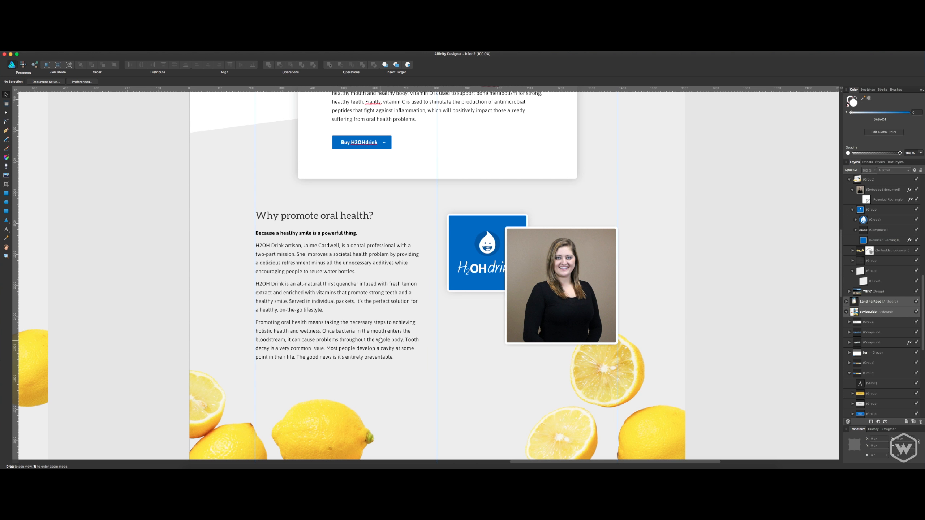
{"action": "left_click_drag", "start_coordinate": [382, 340], "coordinate": [410, 348]}
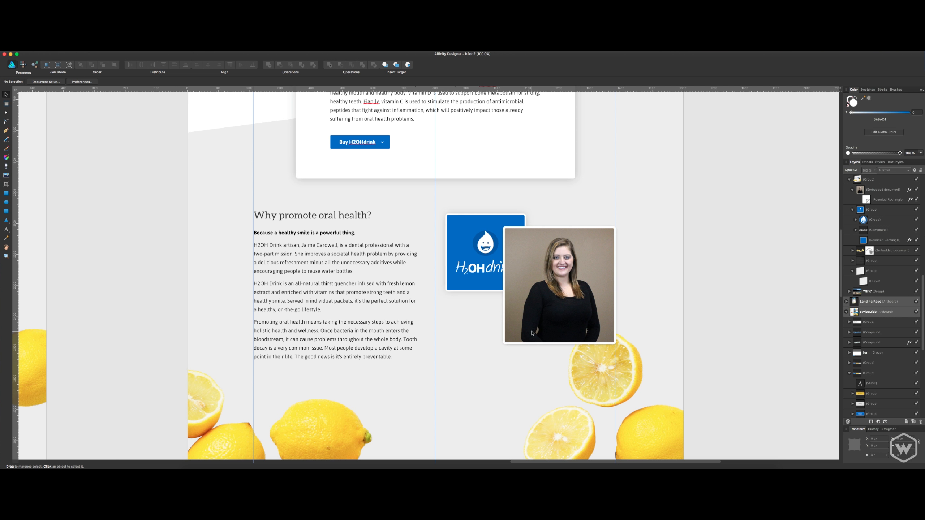
{"action": "key", "text": "t"}
{"action": "left_click", "coordinate": [485, 367]}
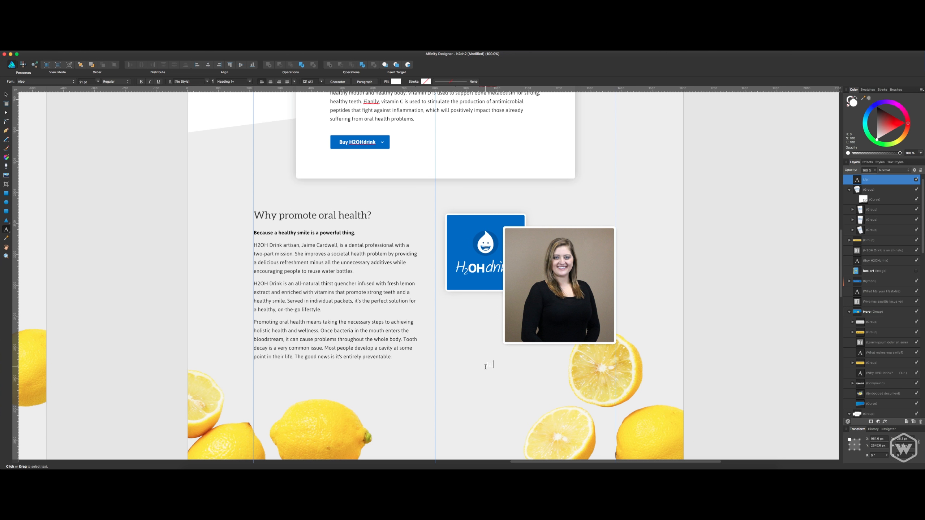
{"action": "type", "text": "Founder H2OHdrinka"}
Recolour the whole caption text to a mid grey using the HSL colour wheel.
{"action": "key", "text": "super+a"}
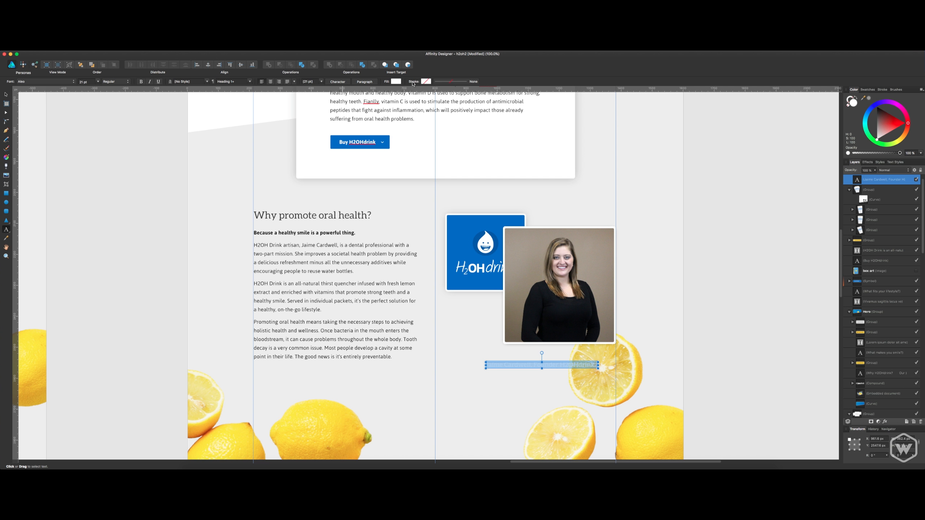
{"action": "left_click", "coordinate": [396, 81]}
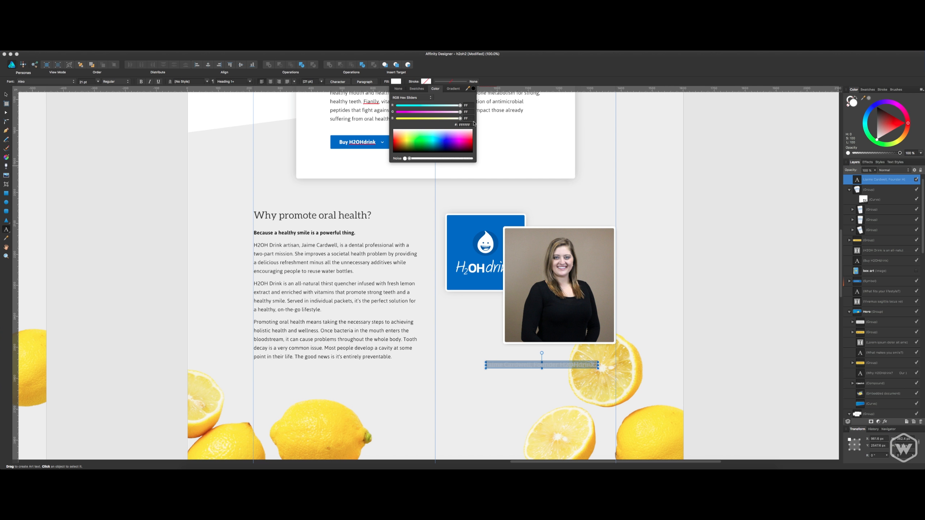
{"action": "left_click_drag", "start_coordinate": [432, 143], "coordinate": [375, 160]}
{"action": "left_click", "coordinate": [411, 97]}
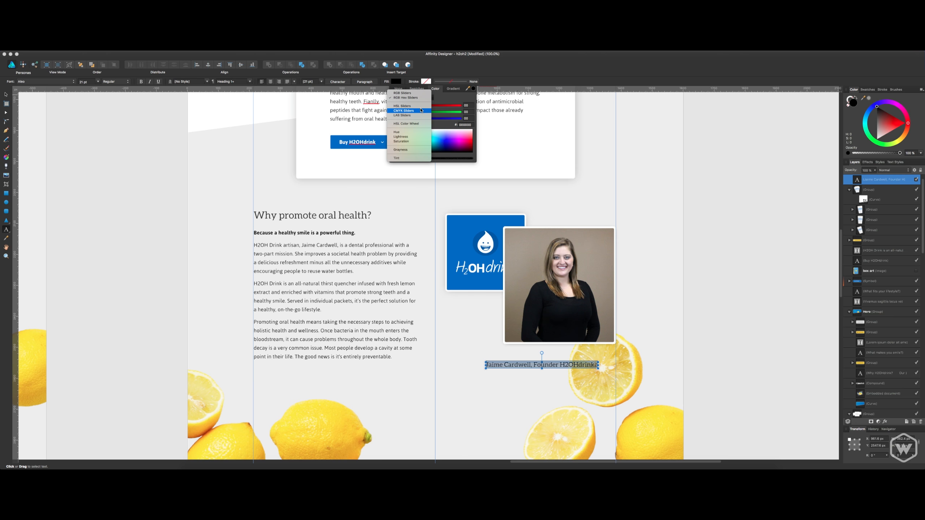
{"action": "left_click", "coordinate": [418, 123]}
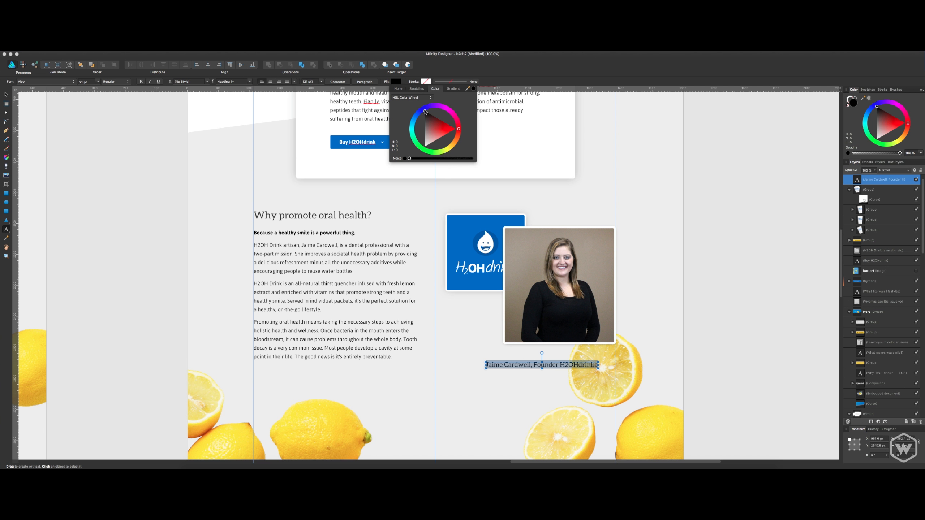
{"action": "left_click_drag", "start_coordinate": [425, 111], "coordinate": [412, 137]}
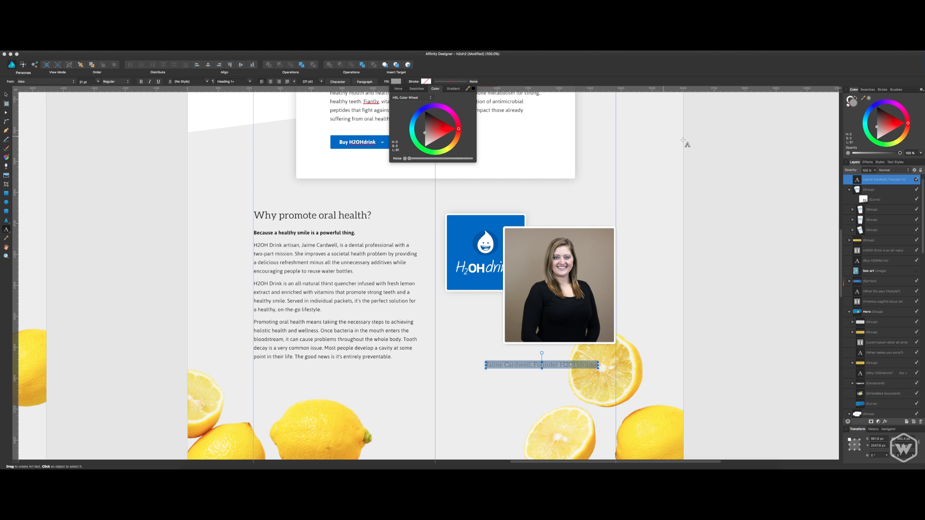
{"action": "left_click", "coordinate": [877, 178]}
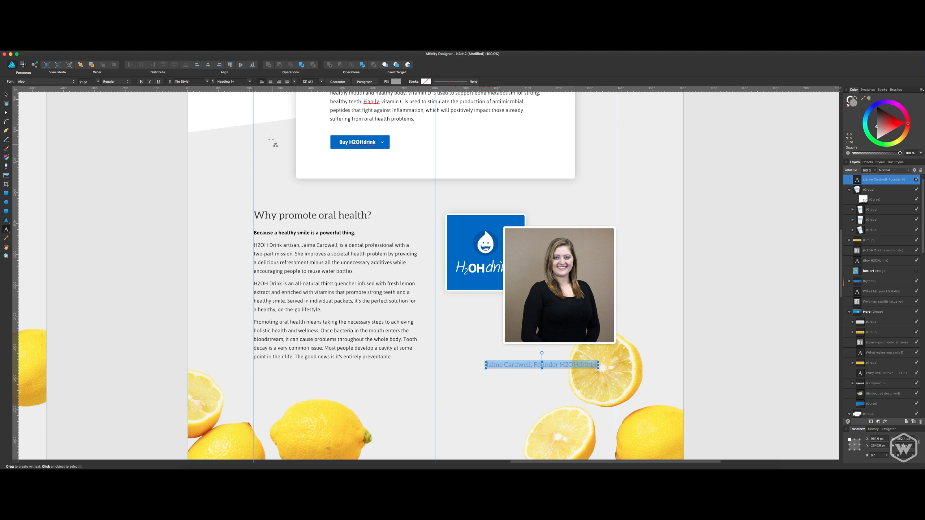
Set the caption's font size to 15 pt and delete the stray last letter after "H2OHdrink".
{"action": "left_click", "coordinate": [98, 82]}
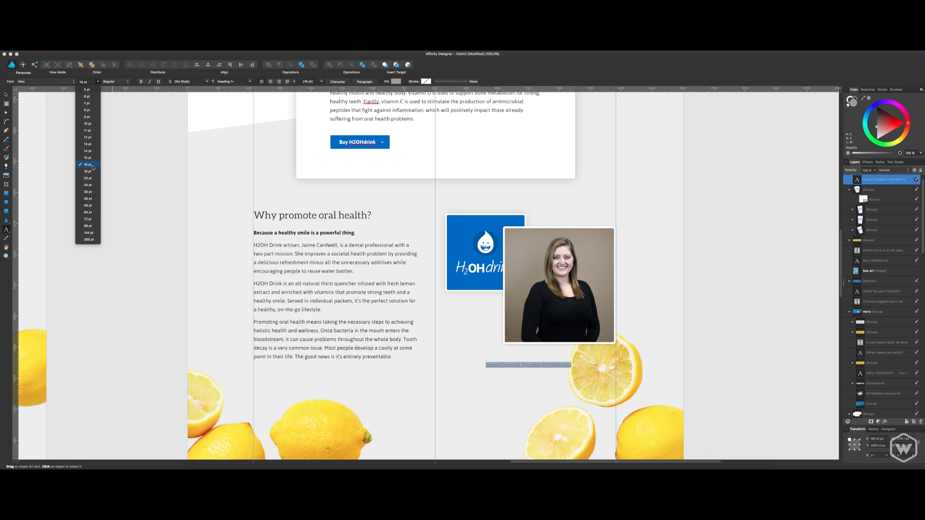
{"action": "left_click", "coordinate": [91, 158]}
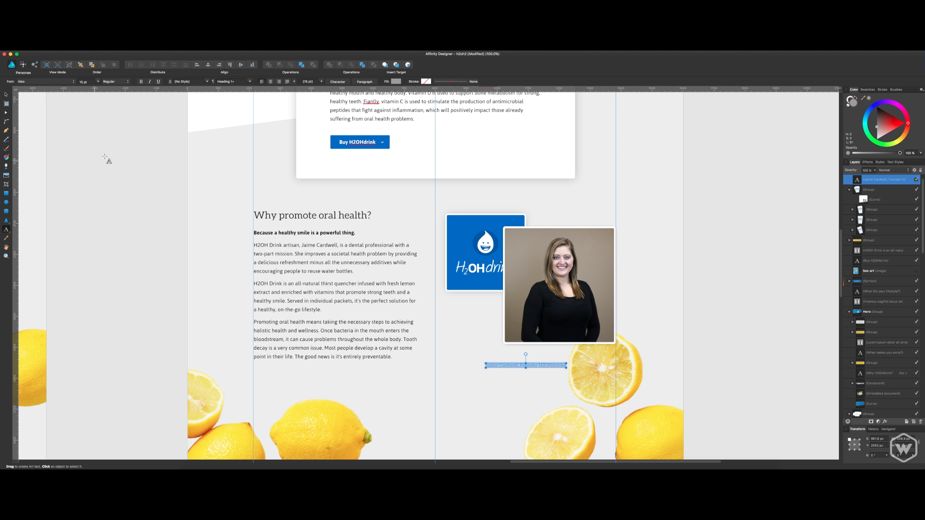
{"action": "left_click", "coordinate": [558, 365]}
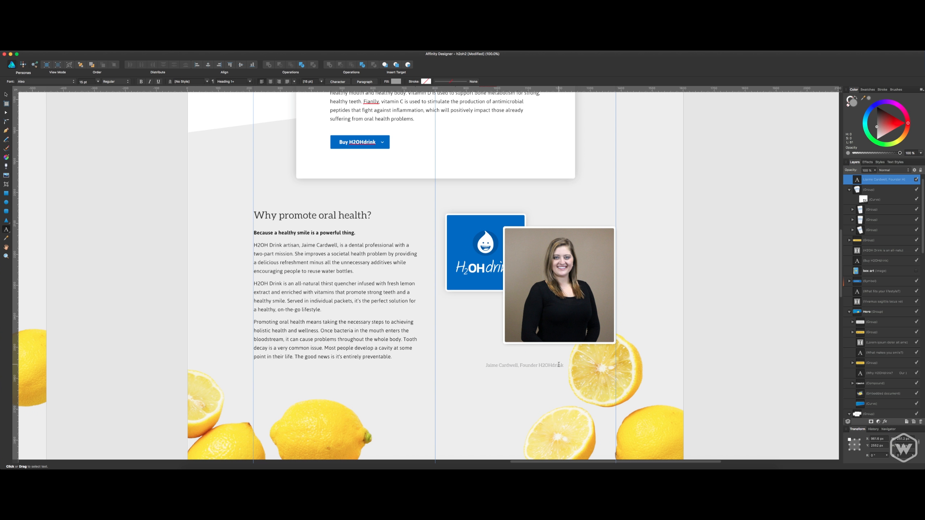
Change the caption's font to Asap Italic and finish editing the text.
{"action": "key", "text": "super+a"}
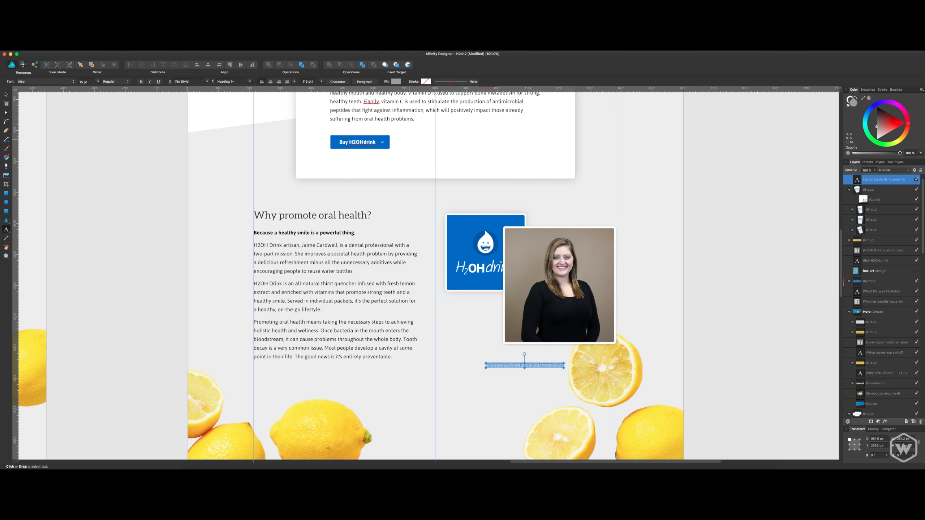
{"action": "left_click", "coordinate": [64, 82]}
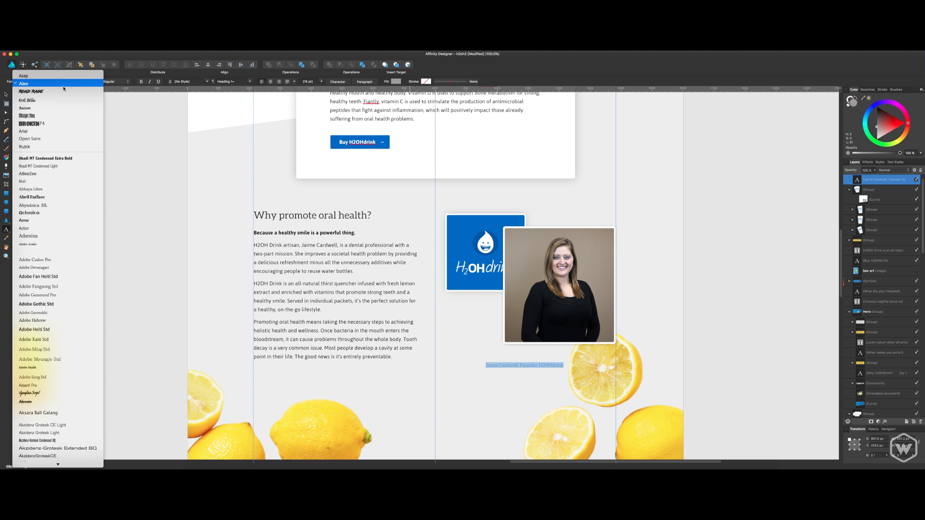
{"action": "left_click", "coordinate": [64, 76]}
{"action": "left_click", "coordinate": [113, 81]}
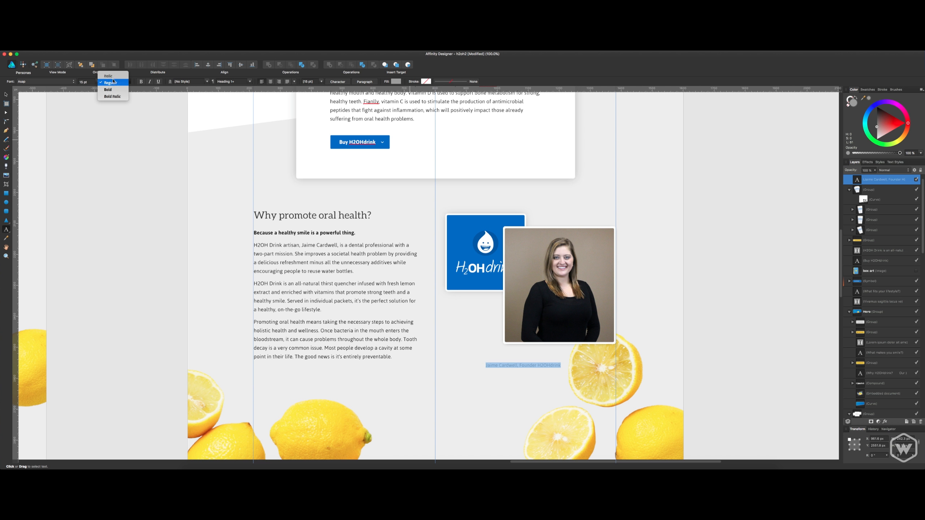
{"action": "left_click", "coordinate": [111, 77]}
{"action": "left_click", "coordinate": [113, 77]}
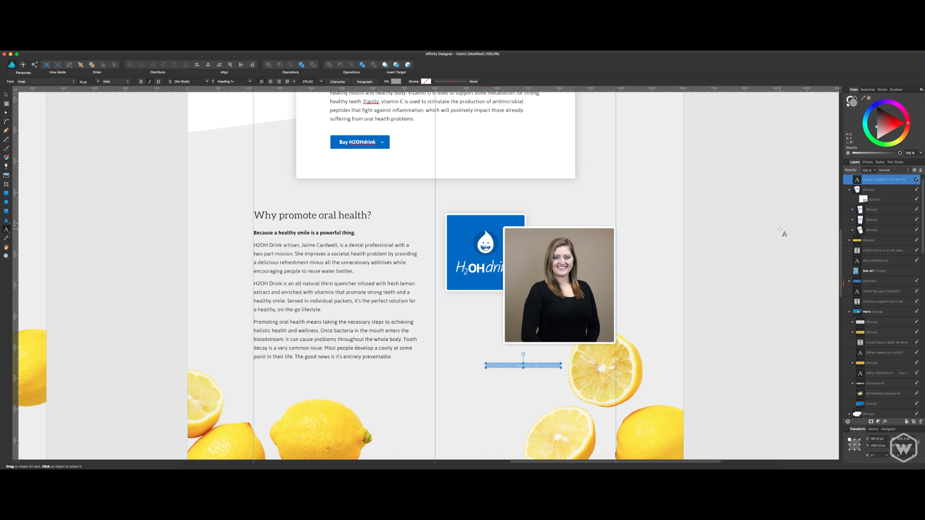
{"action": "left_click", "coordinate": [506, 365]}
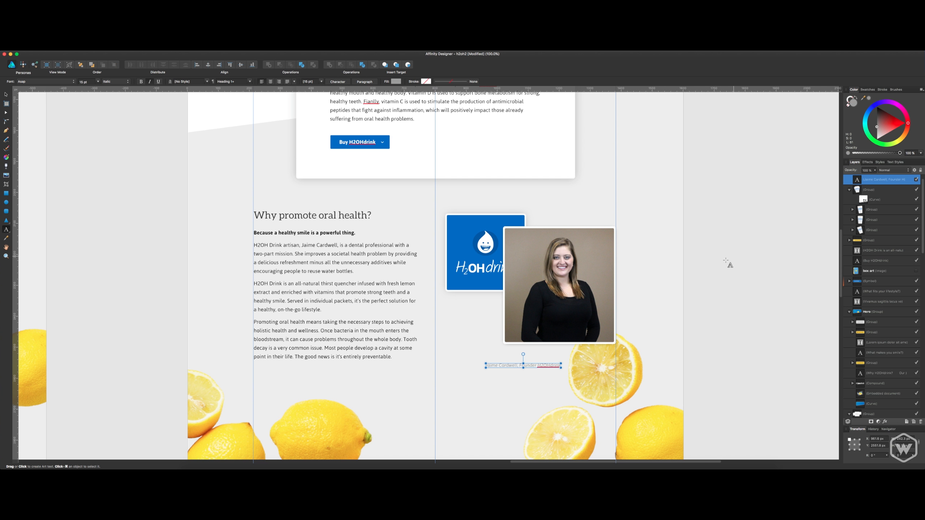
{"action": "key", "text": "Escape"}
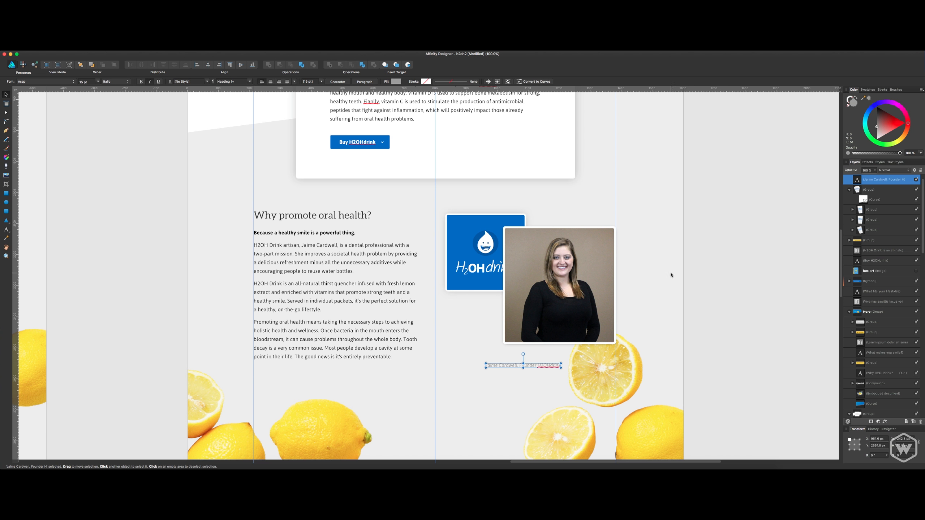
Move the caption onto the portrait, centred horizontally just above the photo's bottom edge.
{"action": "left_click_drag", "start_coordinate": [550, 367], "coordinate": [565, 352]}
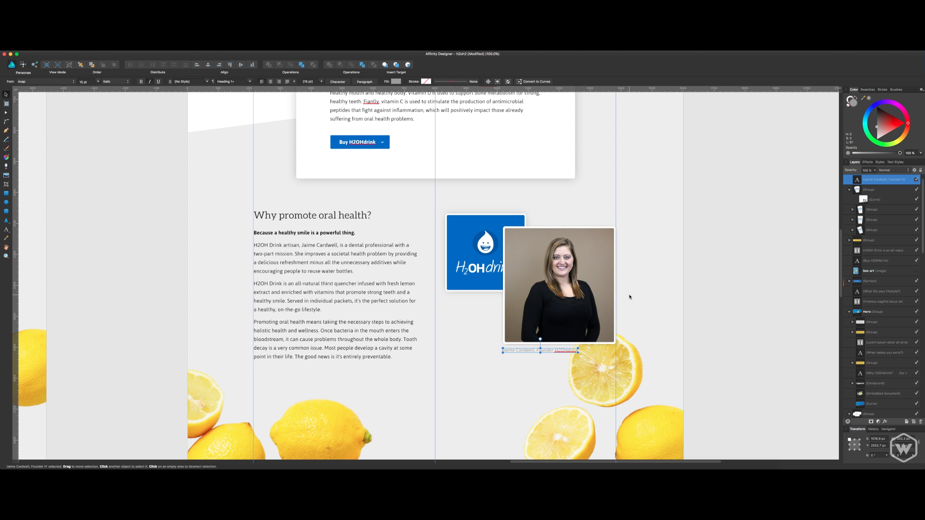
{"action": "left_click", "coordinate": [768, 237]}
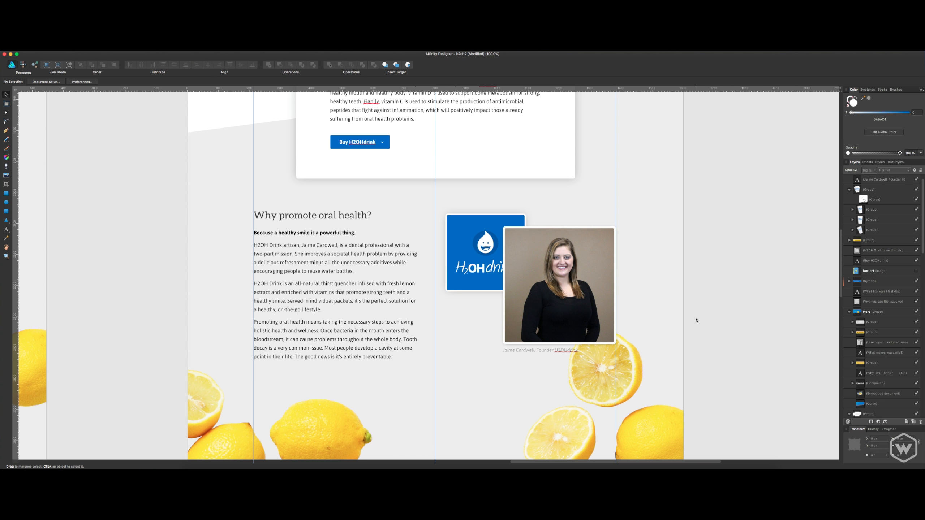
{"action": "left_click", "coordinate": [562, 353]}
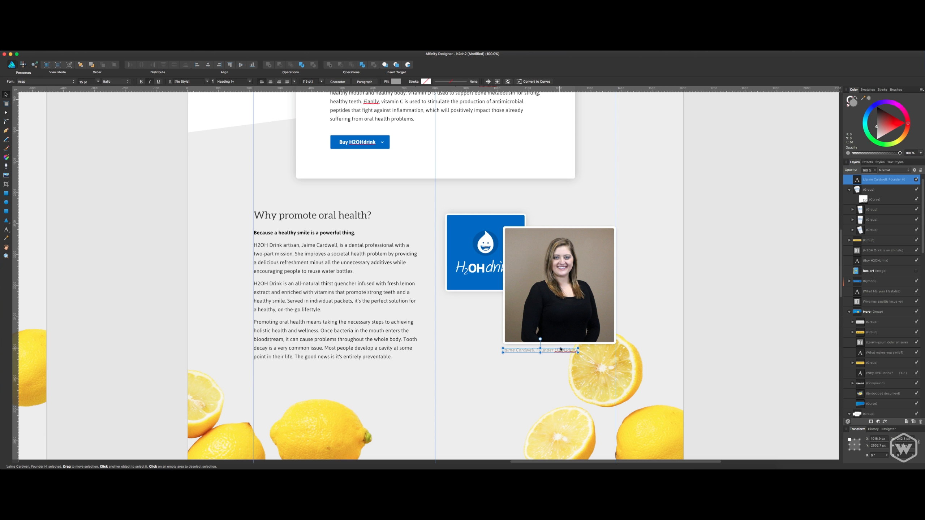
{"action": "left_click_drag", "start_coordinate": [561, 351], "coordinate": [578, 338]}
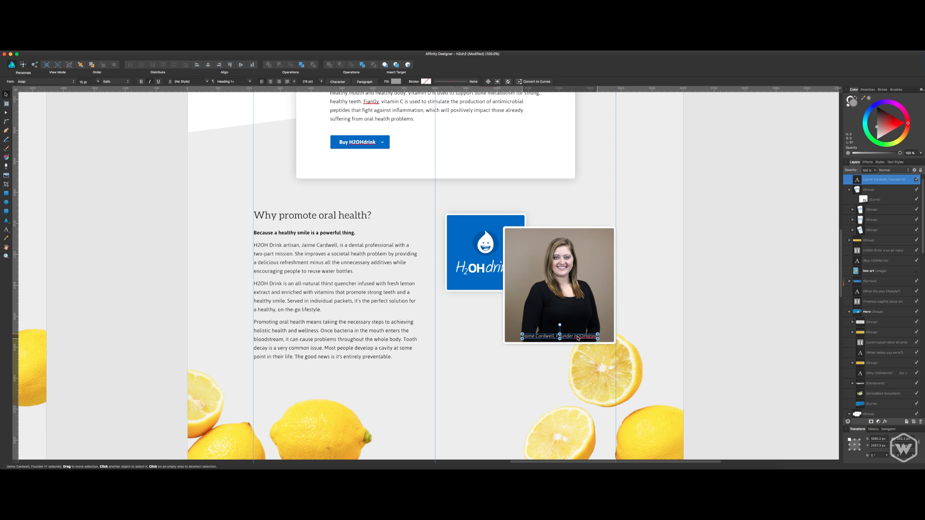
{"action": "left_click", "coordinate": [586, 302], "text": "shift"}
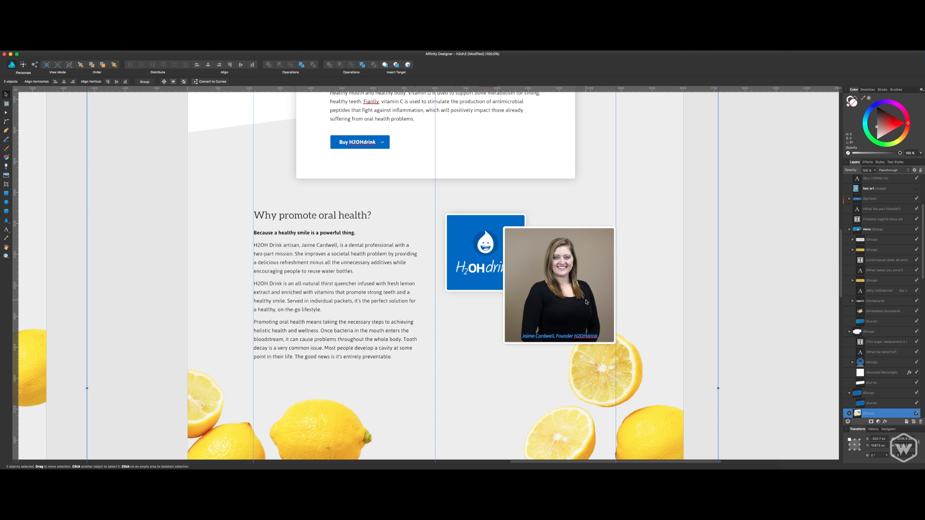
{"action": "left_click", "coordinate": [777, 270]}
{"action": "left_click", "coordinate": [567, 339]}
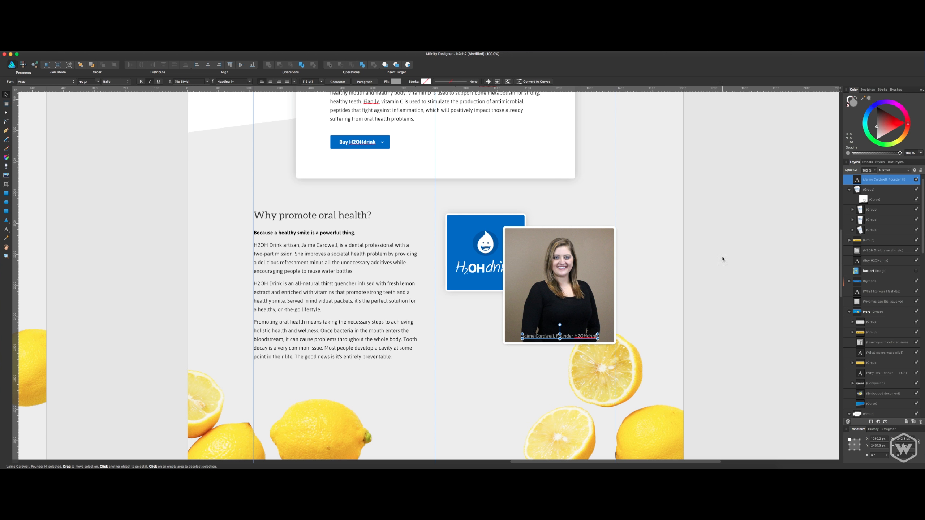
{"action": "scroll", "coordinate": [878, 205], "scroll_direction": "up", "scroll_amount": 1}
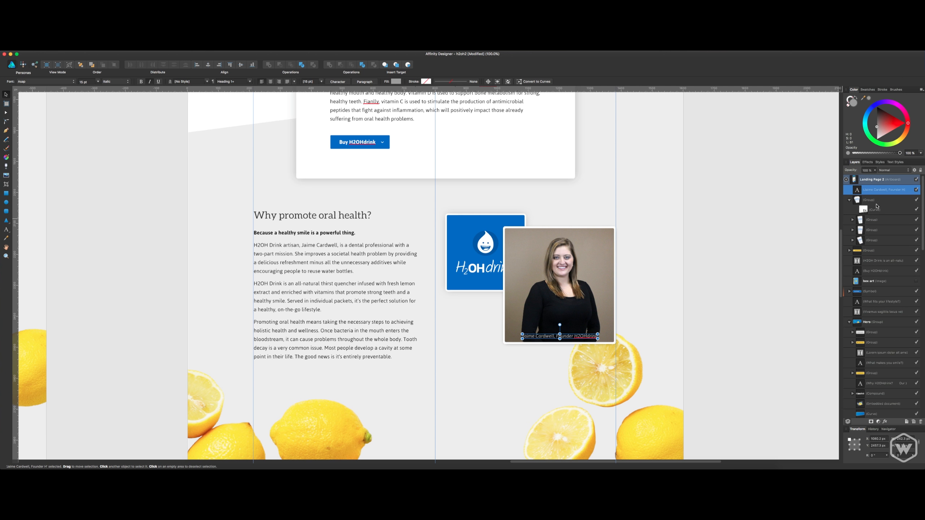
{"action": "key", "text": "Up"}
{"action": "key", "text": "Up"}
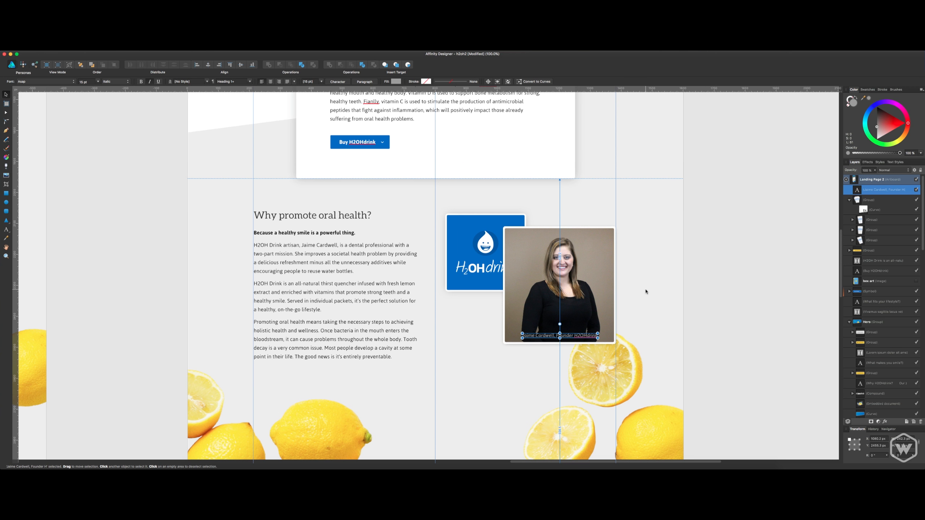
Set the caption's text colour to white and save the document.
{"action": "left_click_drag", "start_coordinate": [879, 128], "coordinate": [873, 135]}
{"action": "left_click", "coordinate": [759, 210]}
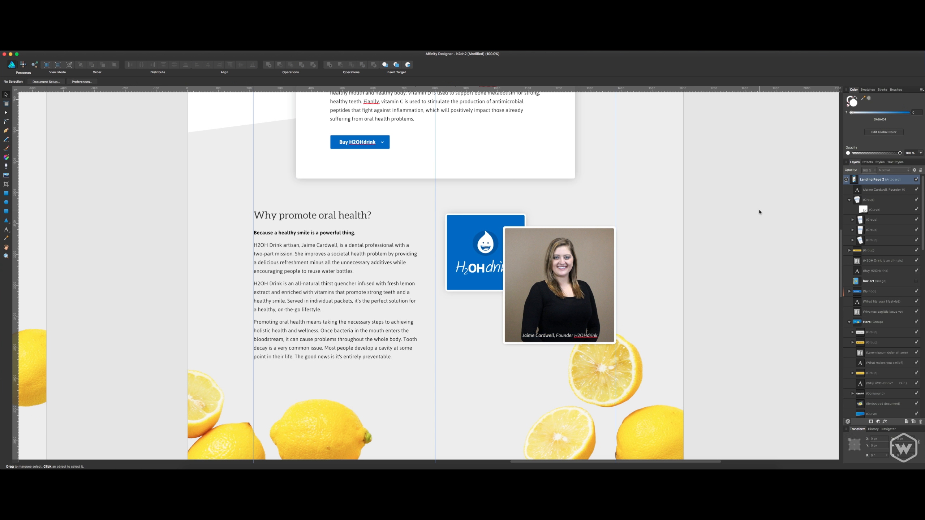
{"action": "scroll", "coordinate": [714, 236], "scroll_direction": "down", "scroll_amount": 2}
{"action": "scroll", "coordinate": [714, 237], "scroll_direction": "left", "scroll_amount": 1}
{"action": "key", "text": "super+s"}
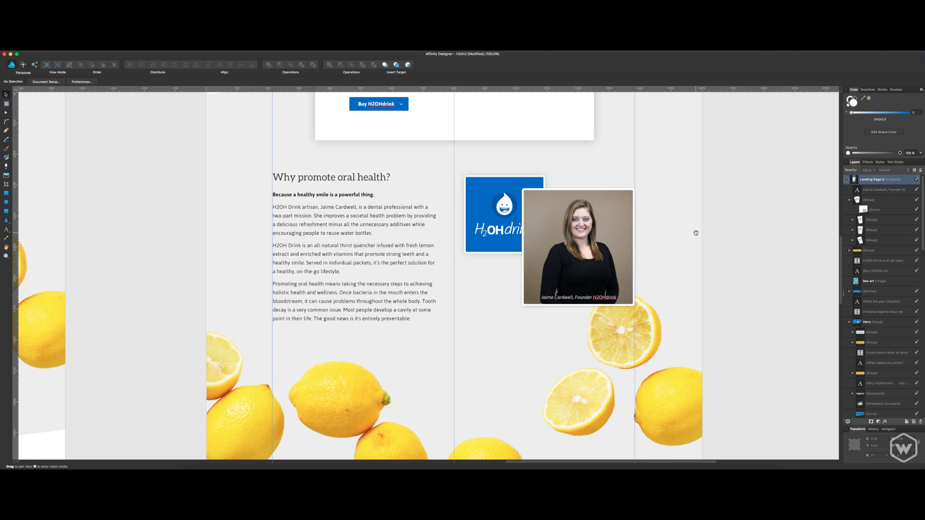
Shift the founder caption left so it starts near the portrait's left edge, then save the document.
{"action": "scroll", "coordinate": [723, 202], "scroll_direction": "down", "scroll_amount": 2}
{"action": "scroll", "coordinate": [722, 201], "scroll_direction": "left", "scroll_amount": 2}
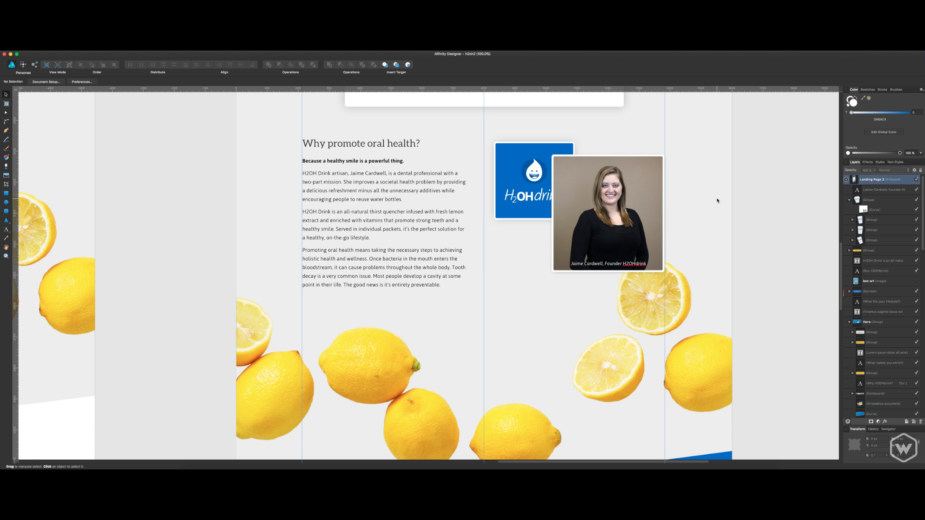
{"action": "left_click", "coordinate": [582, 264]}
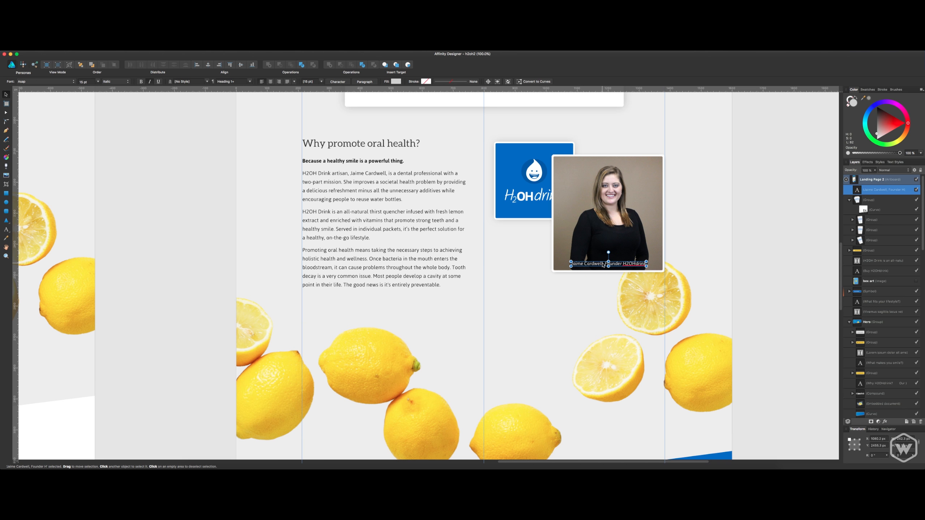
{"action": "left_click_drag", "start_coordinate": [590, 265], "coordinate": [588, 265]}
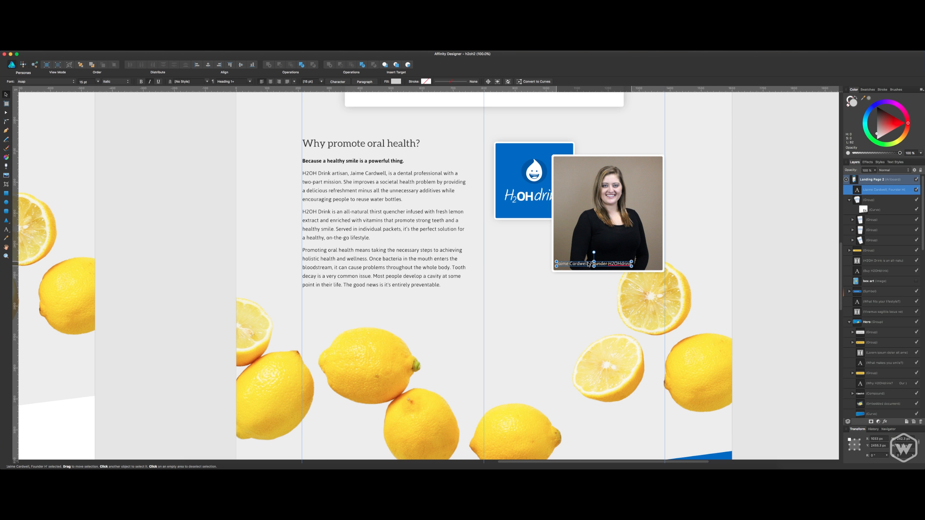
{"action": "left_click", "coordinate": [790, 249]}
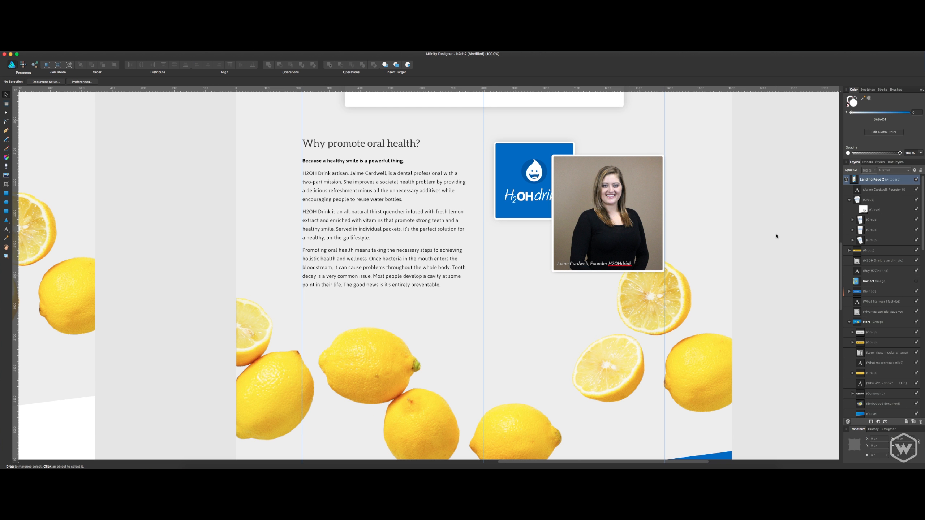
{"action": "key", "text": "super+s"}
Select the slanted blue background curve inside the Buy H2OHdrink section's group.
{"action": "scroll", "coordinate": [768, 229], "scroll_direction": "up", "scroll_amount": 2}
{"action": "scroll", "coordinate": [474, 251], "scroll_direction": "down", "scroll_amount": 10}
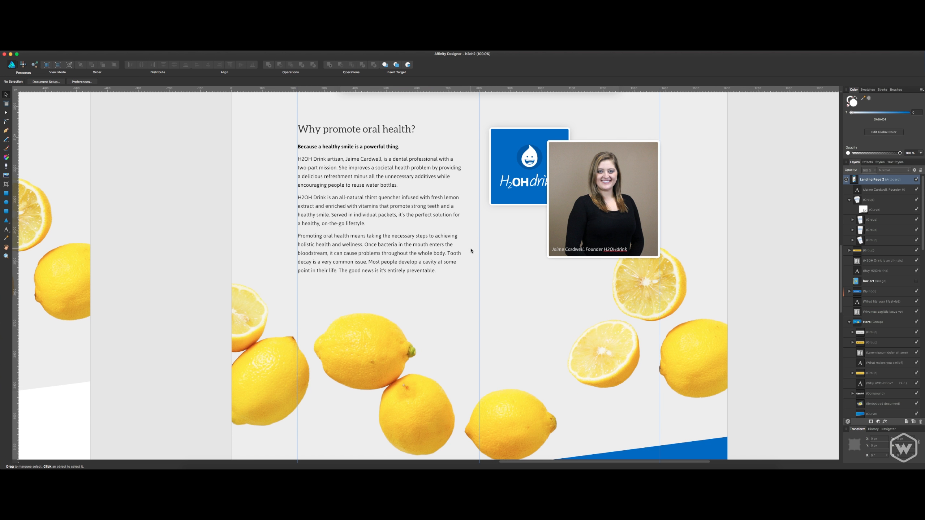
{"action": "scroll", "coordinate": [473, 253], "scroll_direction": "down", "scroll_amount": 1}
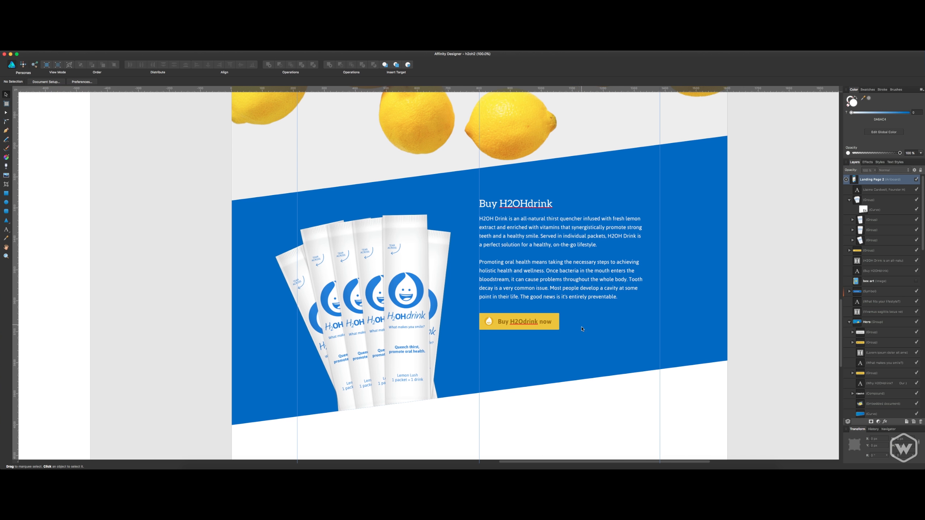
{"action": "left_click", "coordinate": [609, 189]}
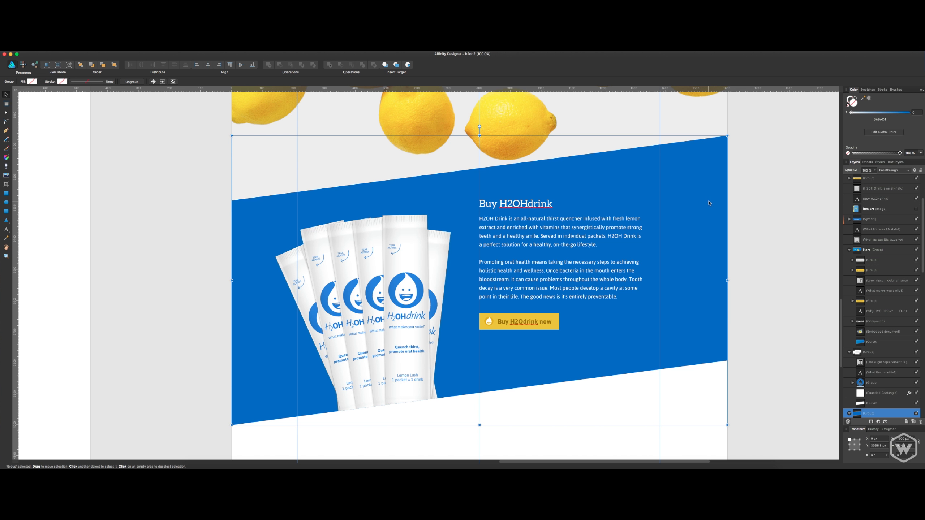
{"action": "scroll", "coordinate": [721, 201], "scroll_direction": "up", "scroll_amount": 20}
{"action": "scroll", "coordinate": [722, 203], "scroll_direction": "up", "scroll_amount": 15}
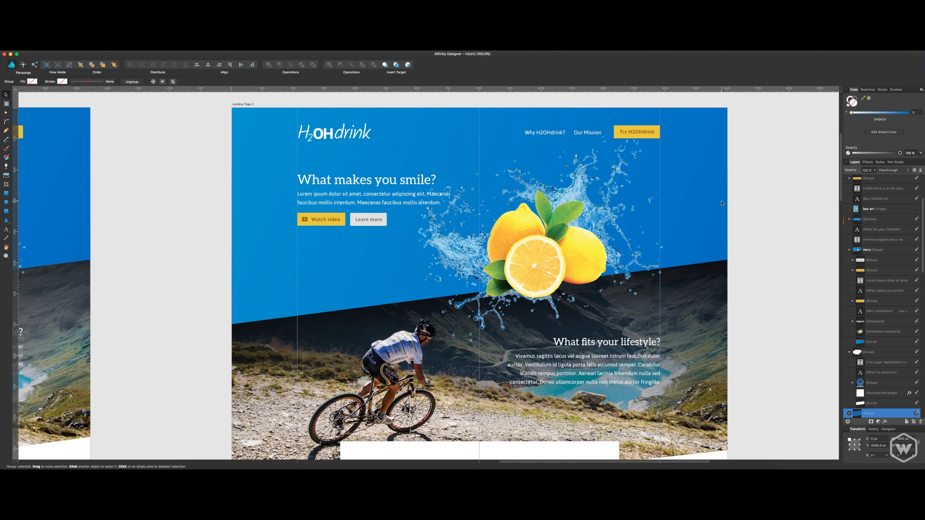
{"action": "left_click", "coordinate": [705, 143]}
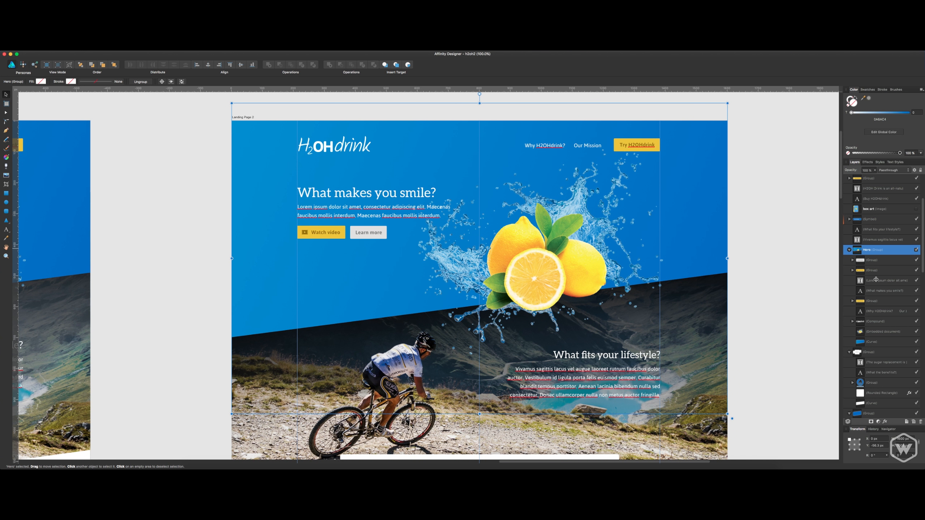
{"action": "left_click", "coordinate": [871, 413]}
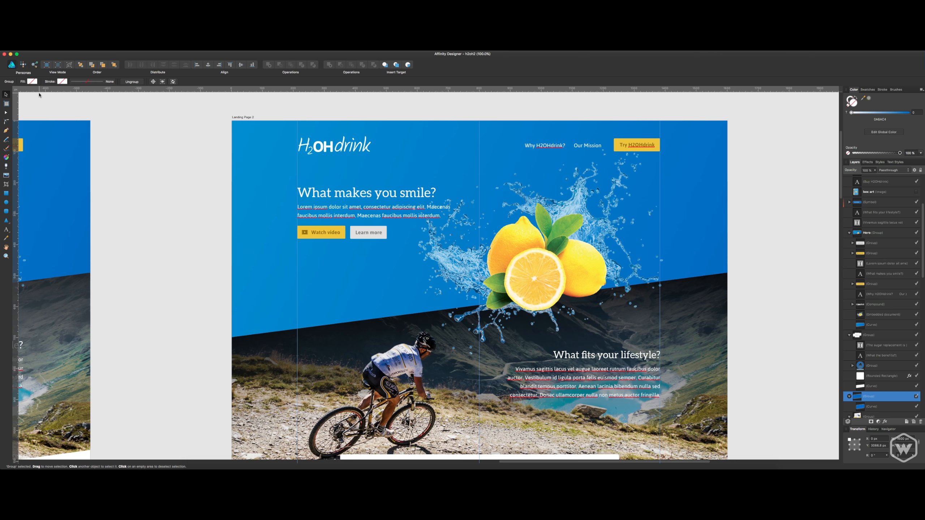
{"action": "left_click", "coordinate": [7, 157]}
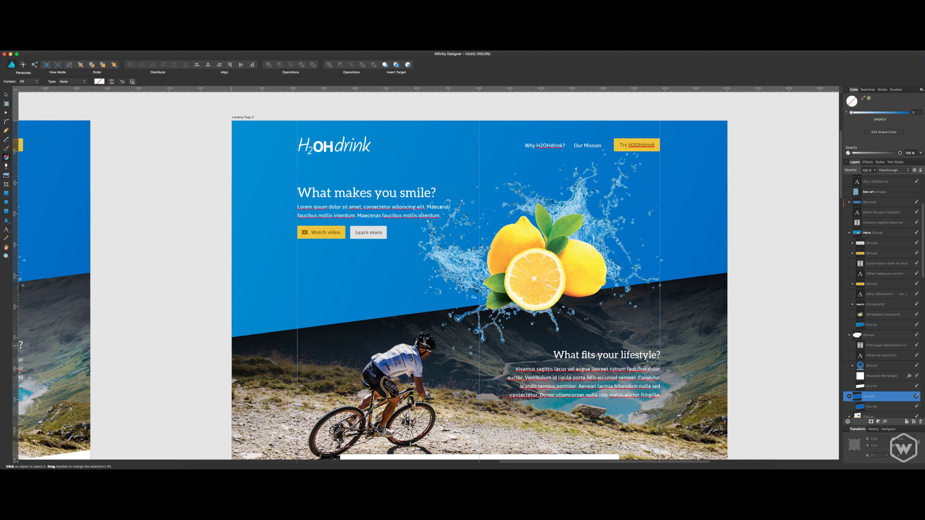
{"action": "left_click", "coordinate": [887, 407]}
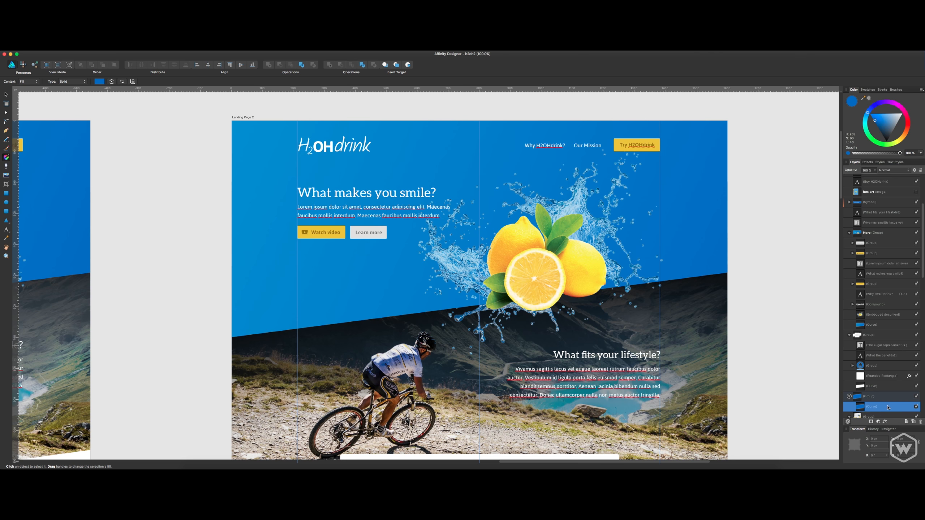
{"action": "left_click", "coordinate": [99, 82]}
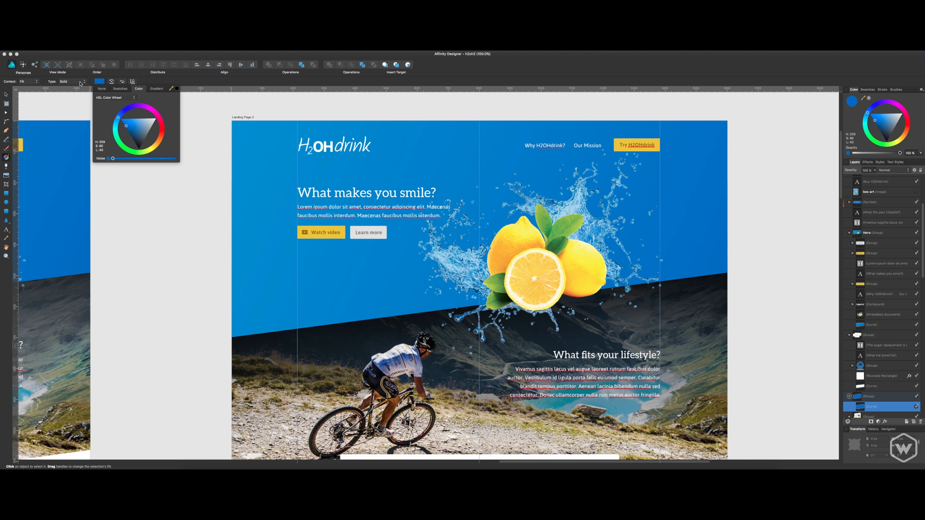
{"action": "left_click", "coordinate": [156, 89]}
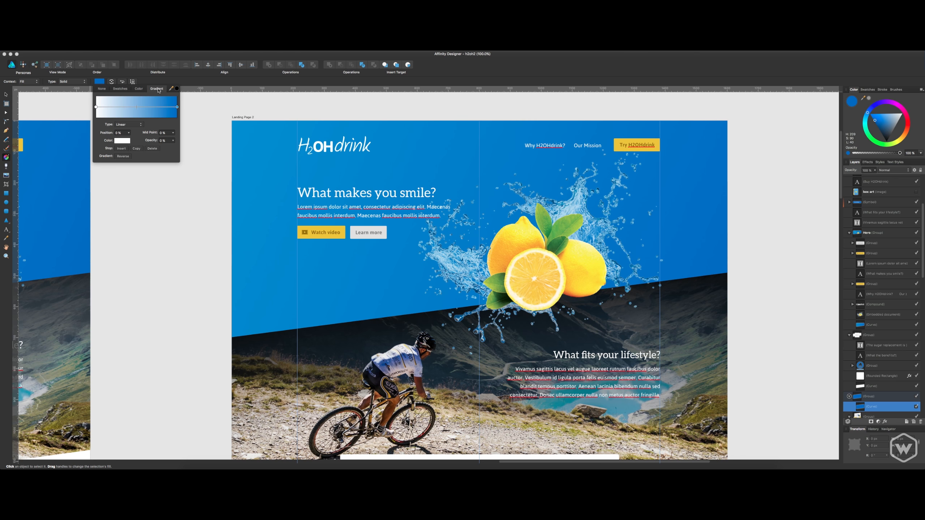
{"action": "left_click", "coordinate": [140, 89]}
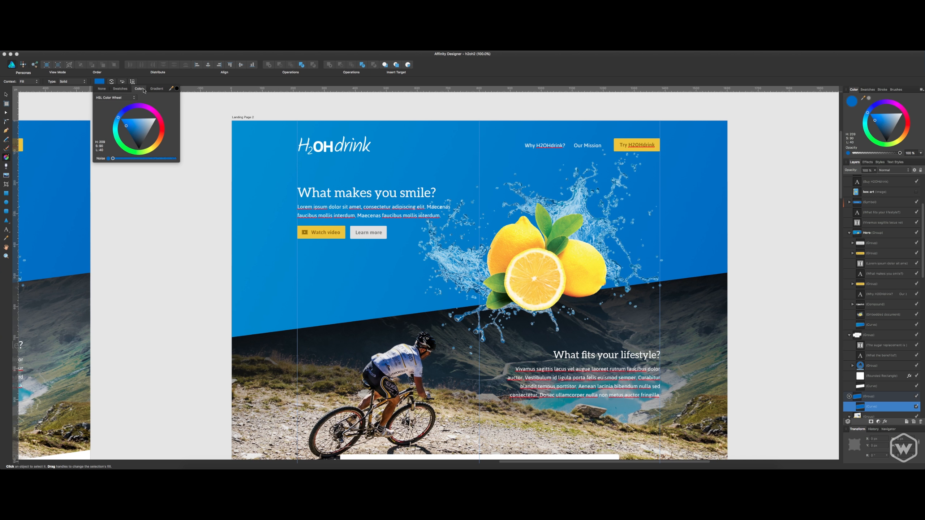
{"action": "left_click", "coordinate": [238, 80]}
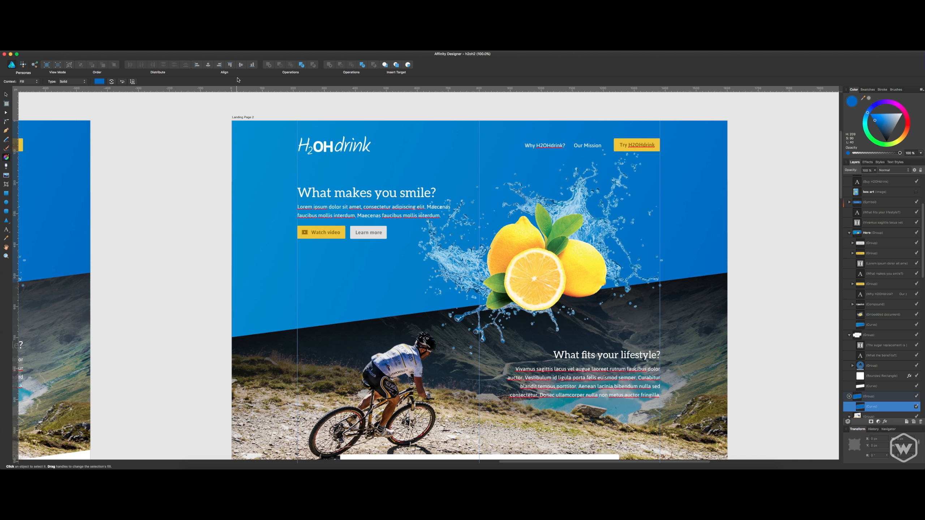
{"action": "scroll", "coordinate": [221, 169], "scroll_direction": "down", "scroll_amount": 20}
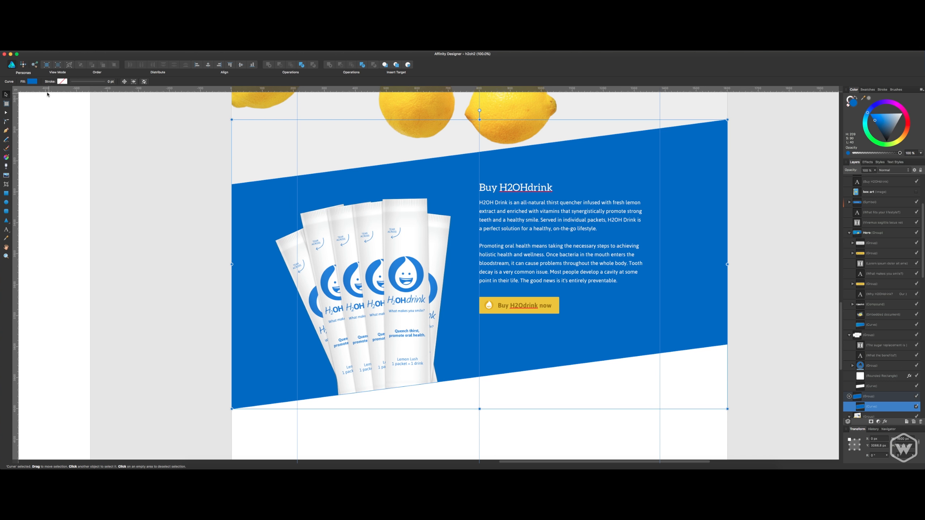
{"action": "left_click", "coordinate": [33, 83]}
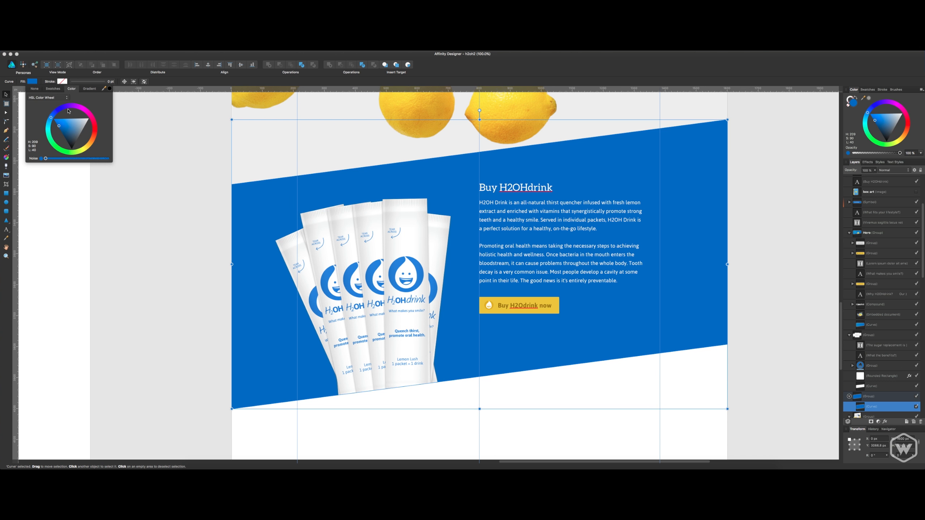
{"action": "left_click", "coordinate": [88, 89]}
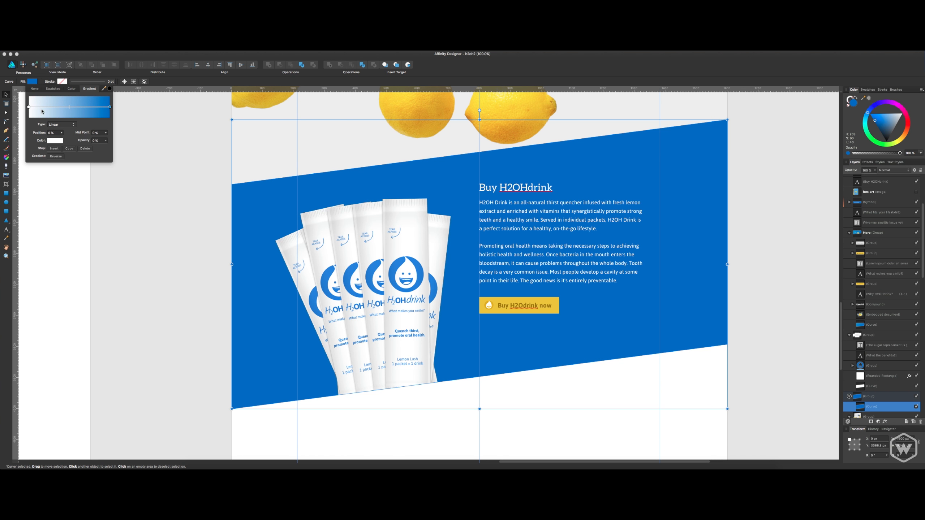
Apply a linear blue gradient to the slanted background, running diagonally from its upper edge left of centre to just below its lower-right edge.
{"action": "left_click", "coordinate": [11, 160]}
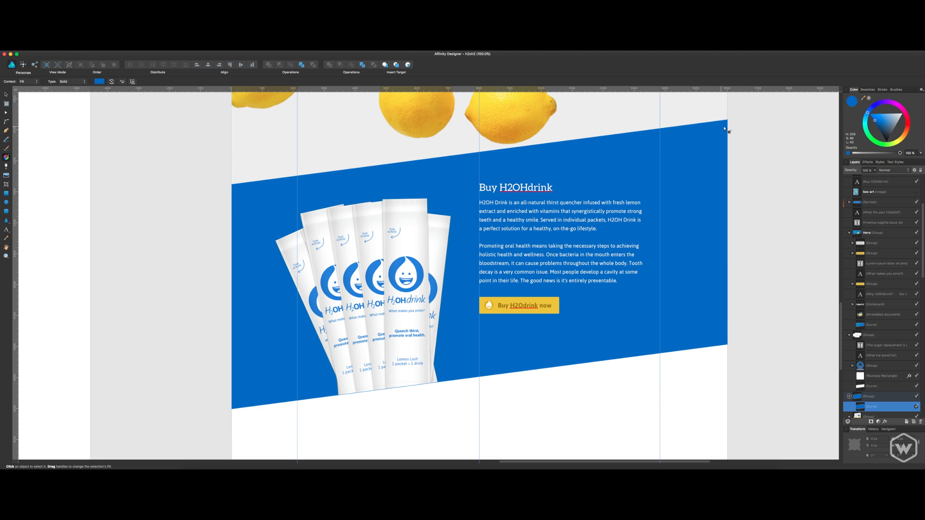
{"action": "left_click_drag", "start_coordinate": [714, 145], "coordinate": [662, 350]}
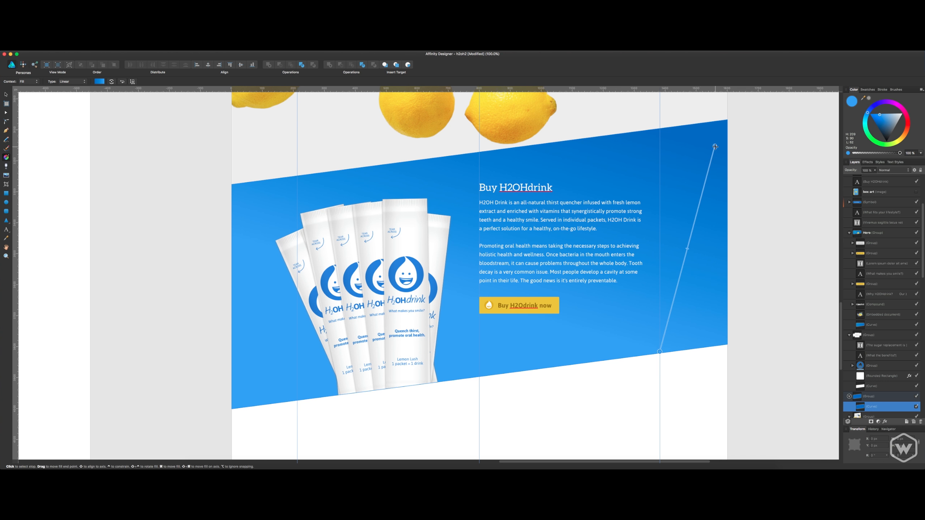
{"action": "left_click_drag", "start_coordinate": [714, 146], "coordinate": [372, 168]}
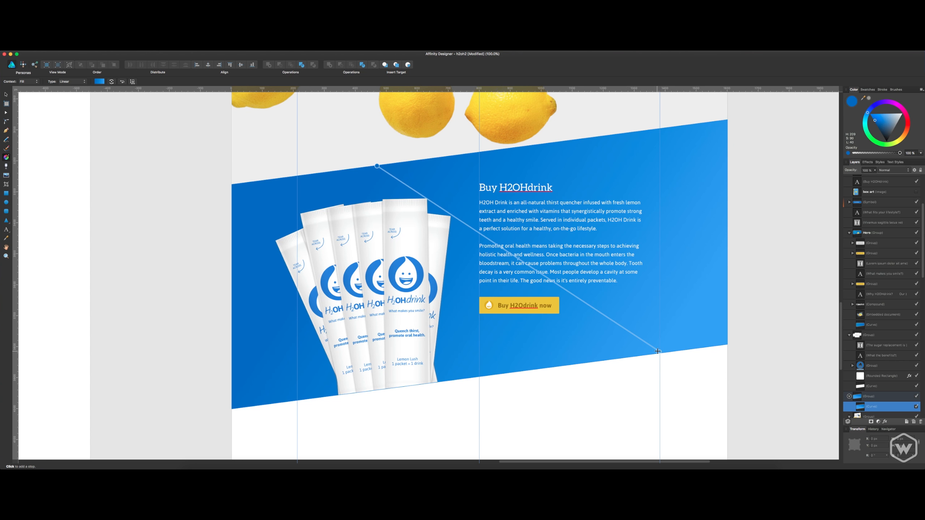
{"action": "left_click_drag", "start_coordinate": [660, 352], "coordinate": [655, 368]}
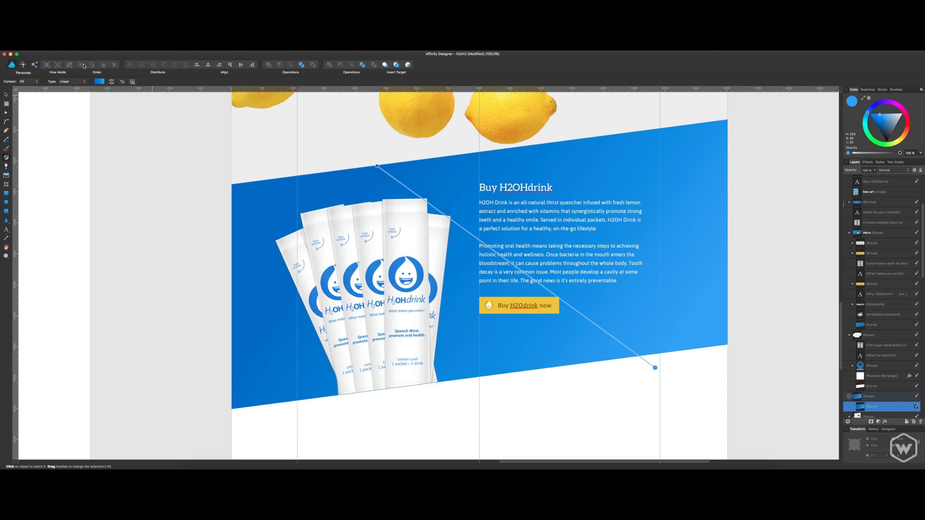
Change the gradient's end stop to a less saturated light blue.
{"action": "left_click", "coordinate": [98, 82]}
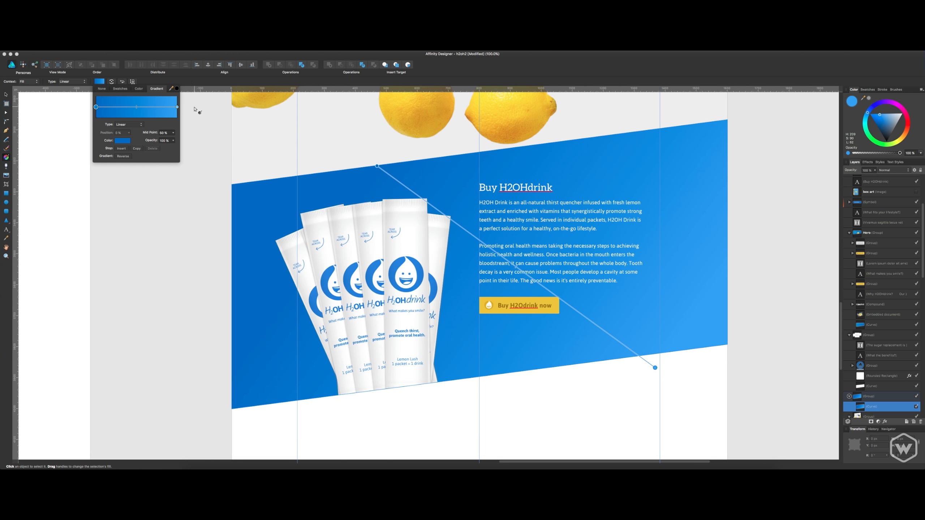
{"action": "left_click", "coordinate": [177, 107]}
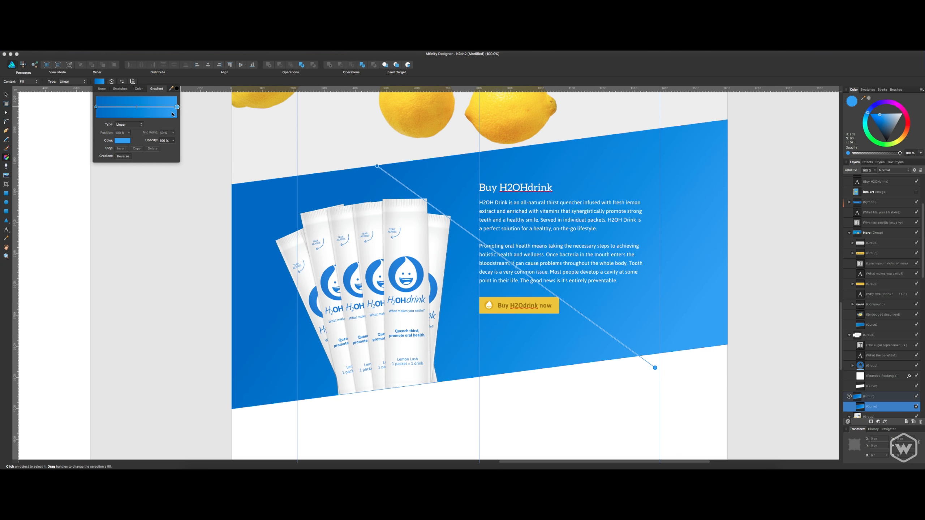
{"action": "left_click", "coordinate": [122, 140]}
{"action": "left_click_drag", "start_coordinate": [141, 182], "coordinate": [143, 185]}
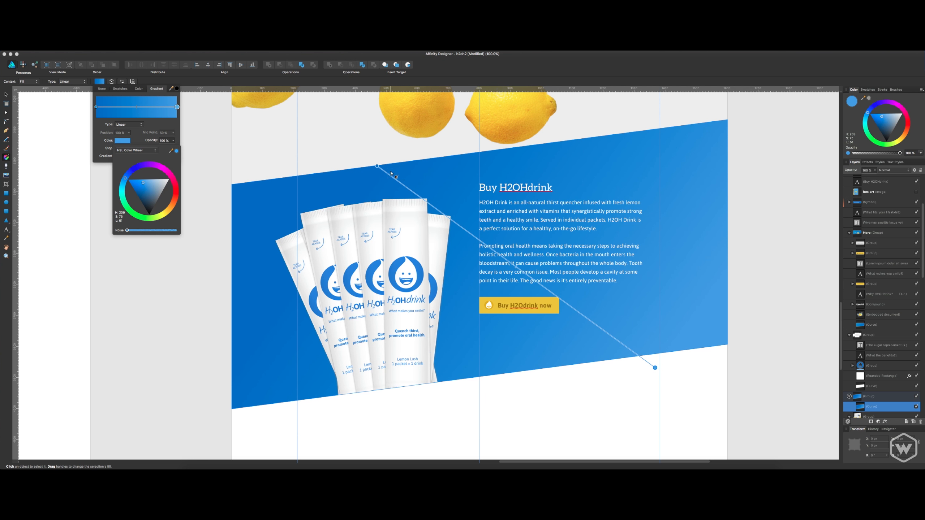
Extend the gradient's start point further left above the drink packets, then deselect the background and save the document.
{"action": "left_click_drag", "start_coordinate": [377, 165], "coordinate": [305, 167]}
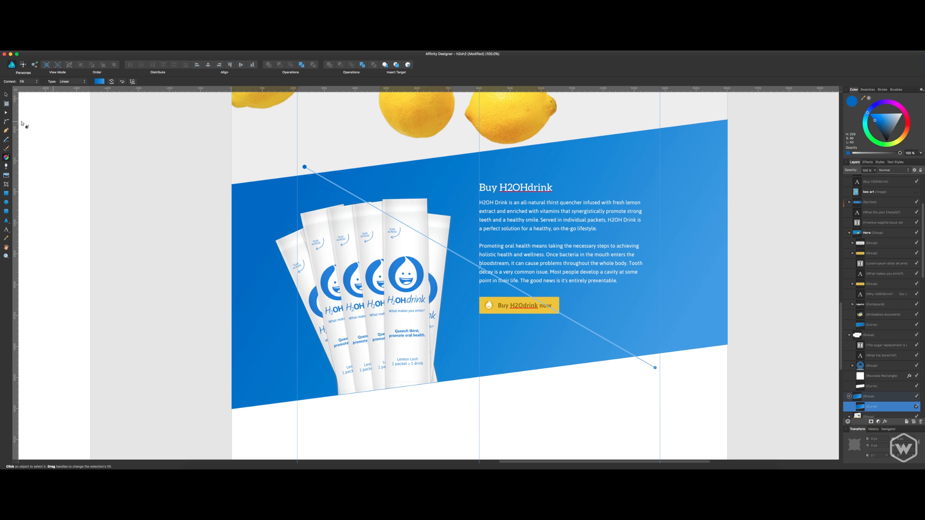
{"action": "left_click", "coordinate": [6, 95]}
{"action": "left_click", "coordinate": [128, 188]}
{"action": "scroll", "coordinate": [343, 268], "scroll_direction": "up", "scroll_amount": 1}
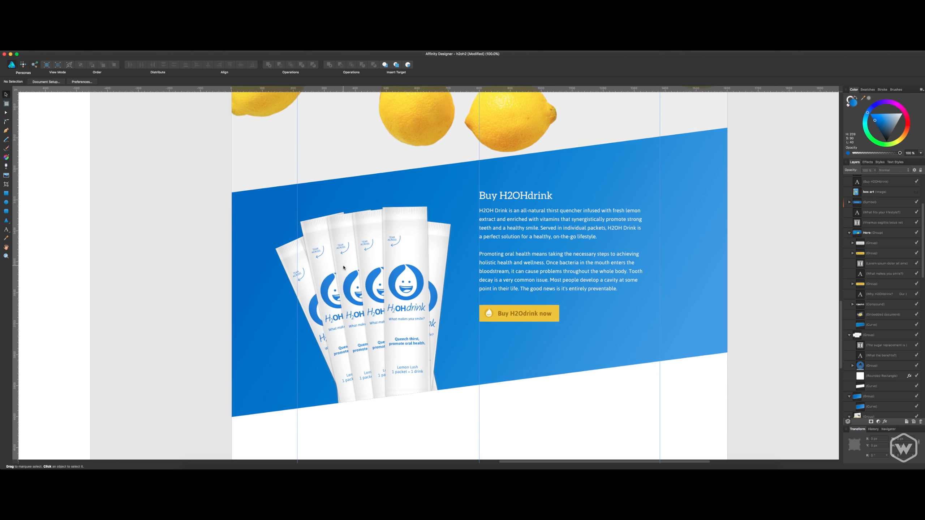
{"action": "scroll", "coordinate": [343, 268], "scroll_direction": "up", "scroll_amount": 4}
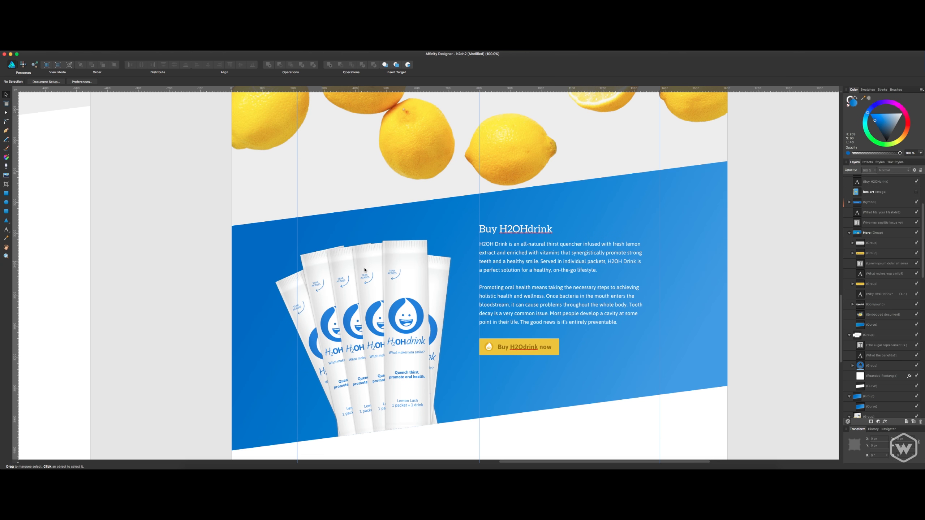
{"action": "key", "text": "super+s"}
Move the "Buy H2Odrink now" button right to align with the right edge of the paragraph text above it.
{"action": "mouse_move", "coordinate": [545, 348]}
{"action": "left_mouse_down"}
{"action": "mouse_move", "coordinate": [577, 349]}
{"action": "mouse_move", "coordinate": [539, 348]}
{"action": "left_mouse_up"}
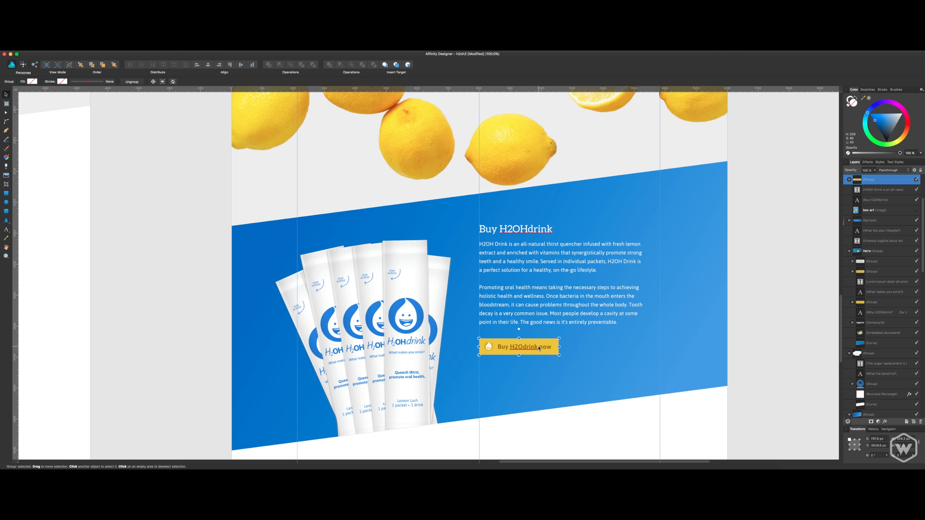
{"action": "left_click", "coordinate": [551, 328]}
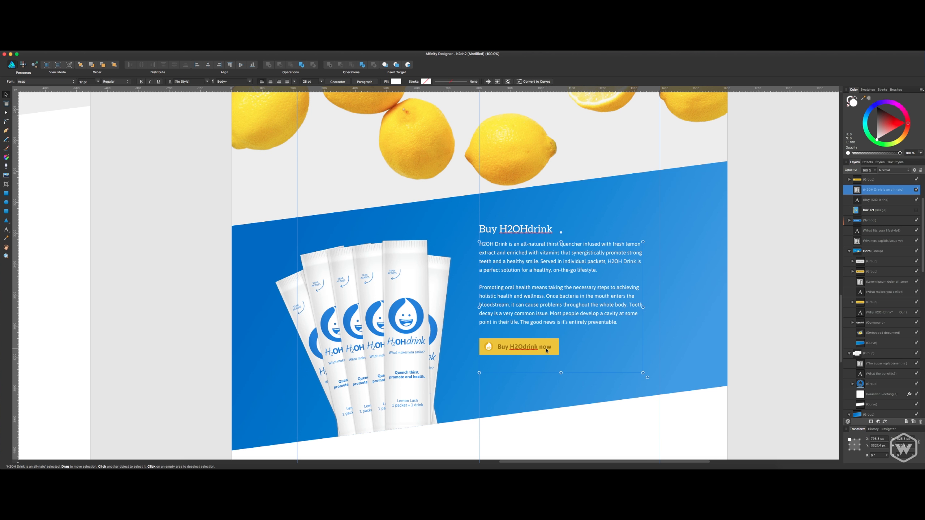
{"action": "left_click_drag", "start_coordinate": [546, 349], "coordinate": [627, 343]}
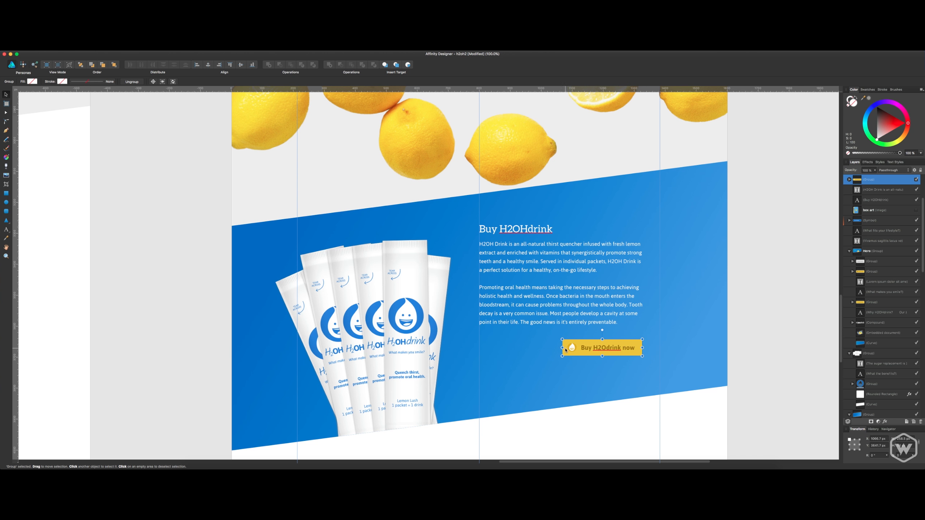
{"action": "double_click", "coordinate": [483, 351]}
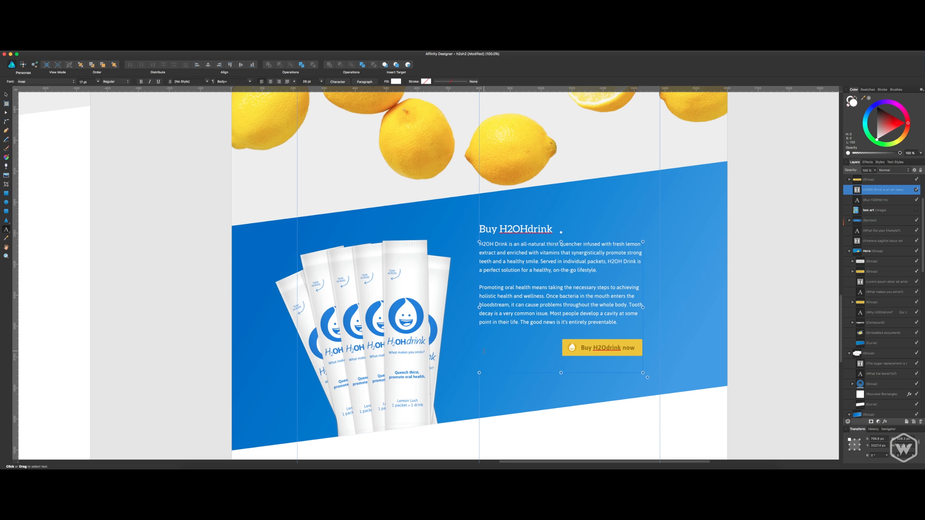
{"action": "left_click", "coordinate": [897, 201]}
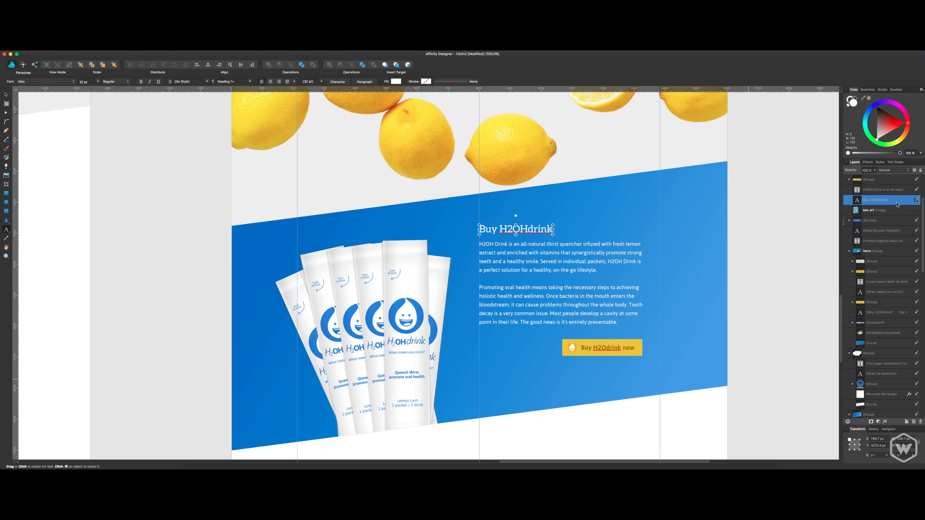
{"action": "key", "text": "t"}
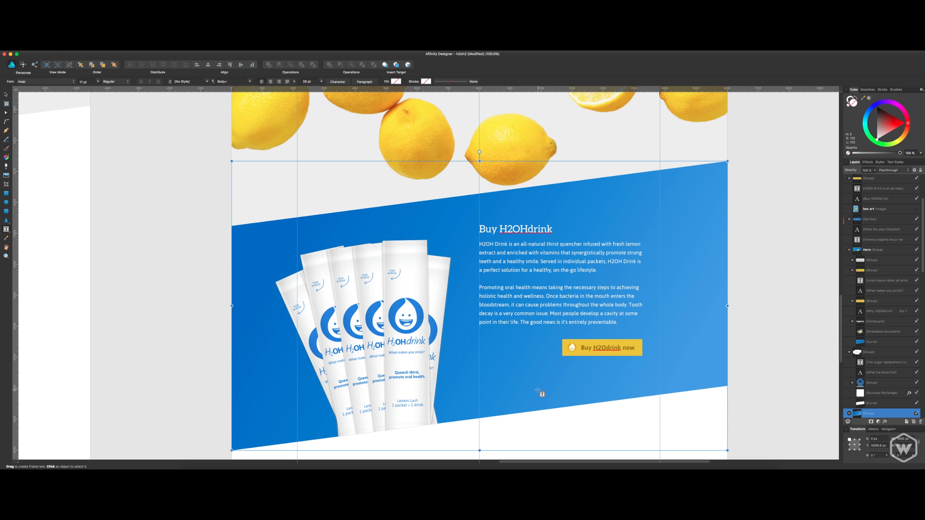
{"action": "key", "text": "v"}
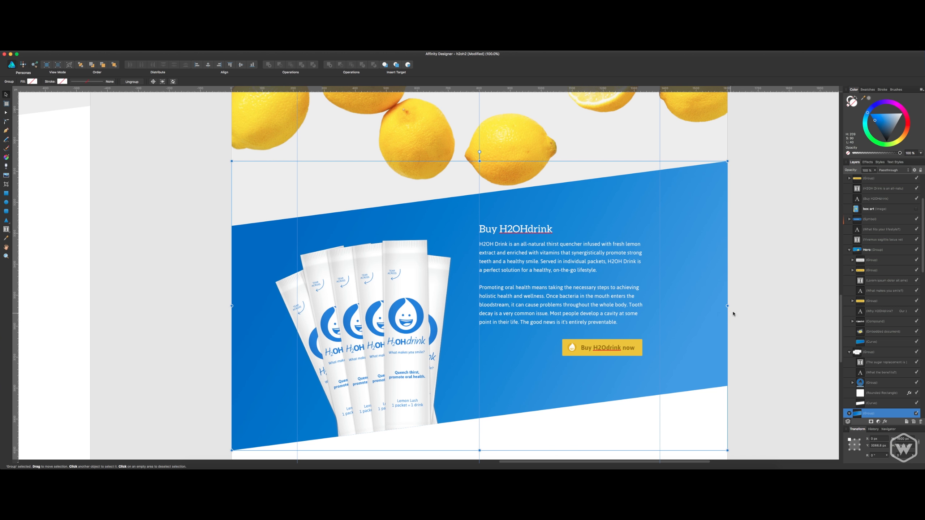
Add the artistic text "$6.95" and place it on the blue background beside the "Buy H2Odrink now" button.
{"action": "left_click", "coordinate": [734, 314]}
{"action": "key", "text": "t"}
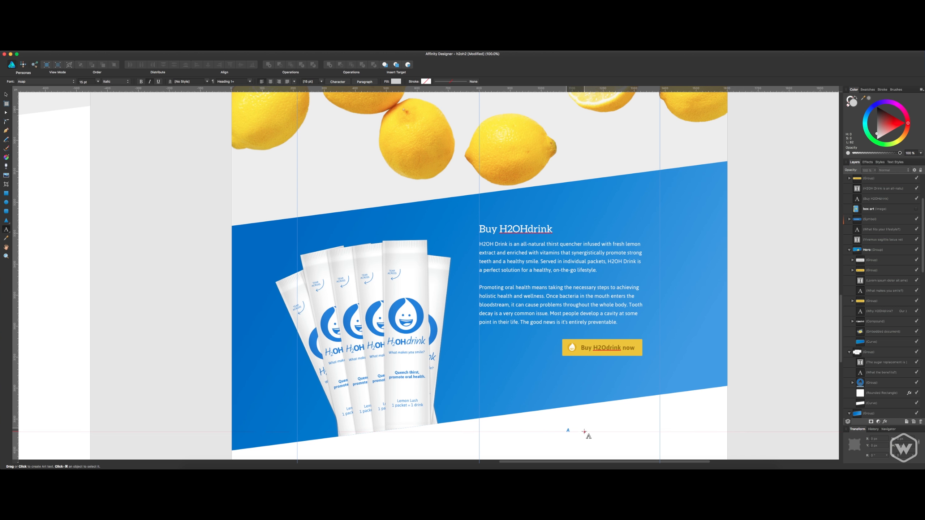
{"action": "left_click", "coordinate": [567, 432]}
{"action": "type", "text": "$"}
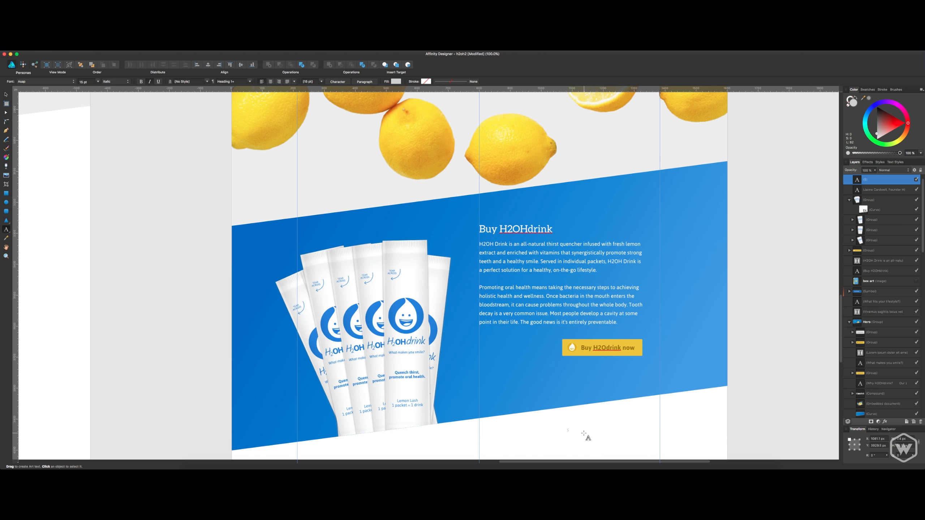
{"action": "type", "text": "8"}
{"action": "left_click", "coordinate": [455, 468]}
{"action": "left_click", "coordinate": [868, 184]}
{"action": "left_click", "coordinate": [878, 140]}
{"action": "left_click", "coordinate": [877, 189]}
{"action": "left_click", "coordinate": [872, 179]}
{"action": "key", "text": "v"}
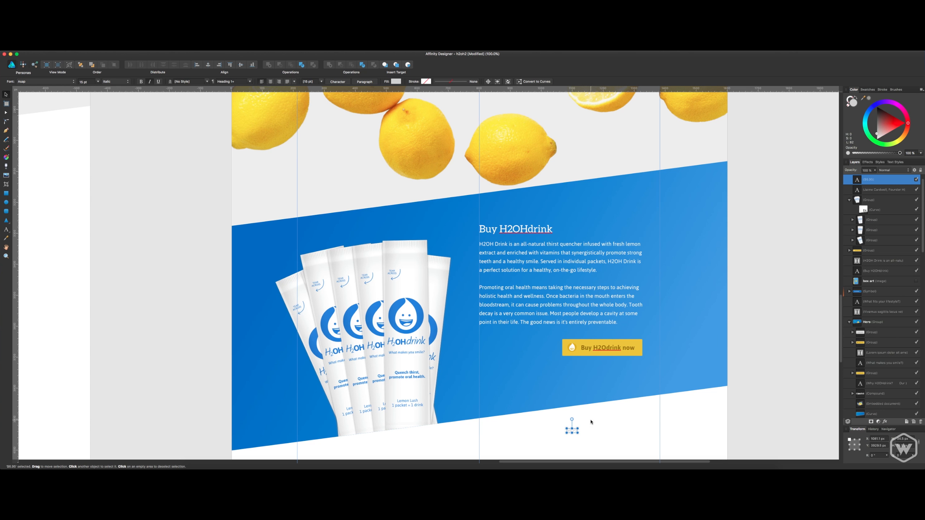
{"action": "left_click_drag", "start_coordinate": [577, 432], "coordinate": [499, 349]}
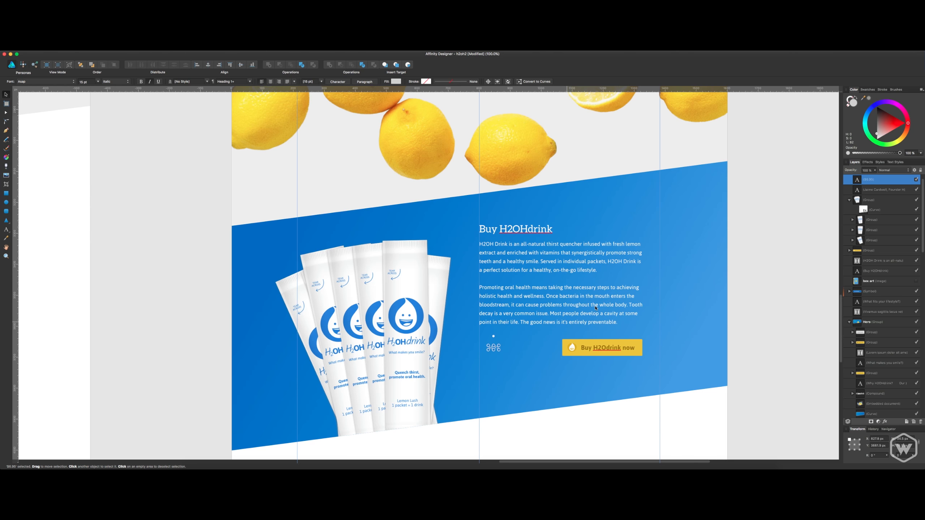
Set the price text to 30 pt and give it a white fill.
{"action": "left_click", "coordinate": [97, 82]}
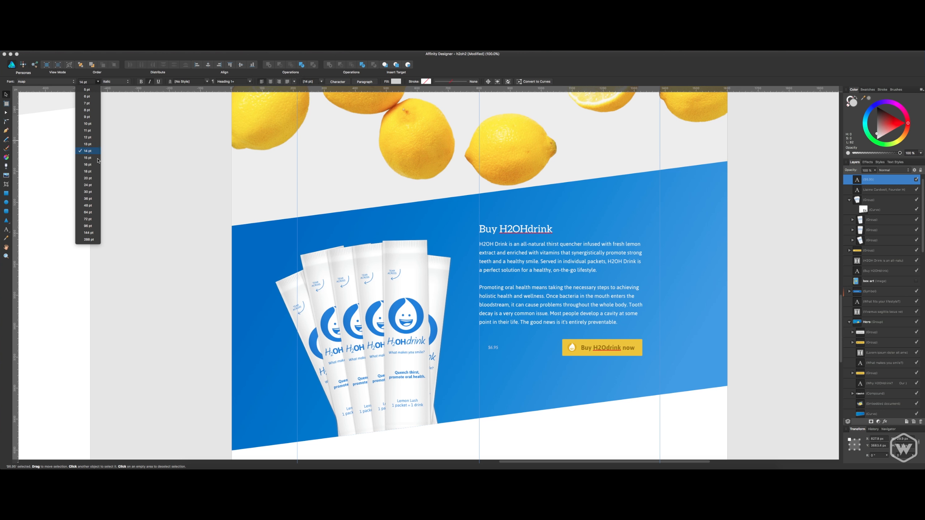
{"action": "left_click", "coordinate": [89, 192]}
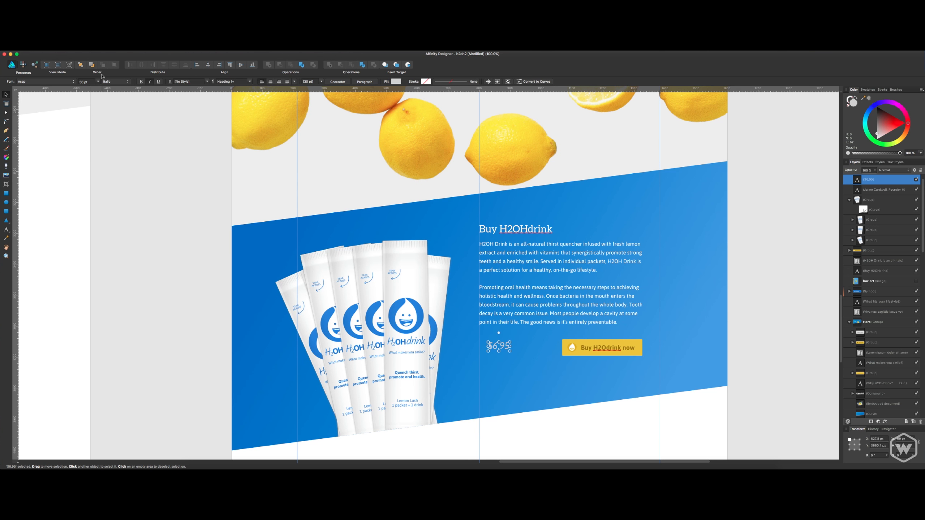
{"action": "left_click", "coordinate": [396, 81]}
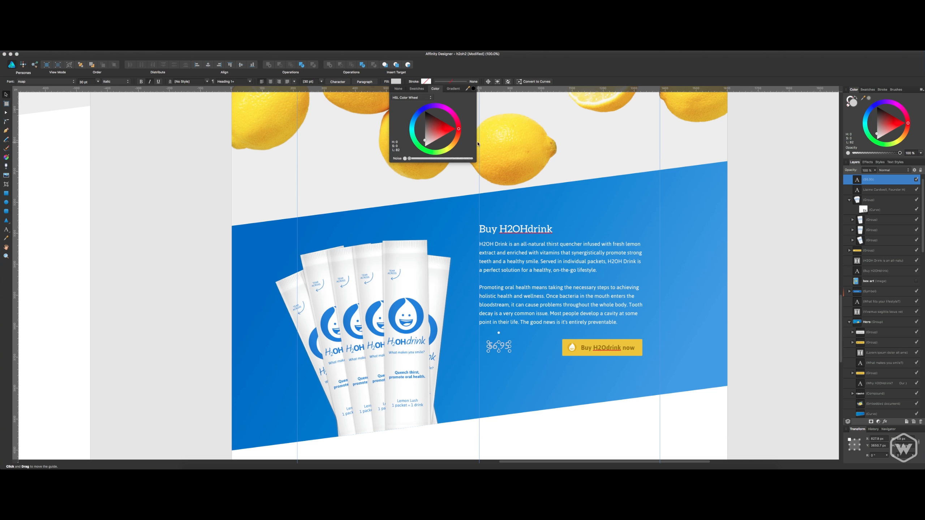
{"action": "left_click", "coordinate": [429, 138]}
{"action": "left_click_drag", "start_coordinate": [428, 140], "coordinate": [423, 150]}
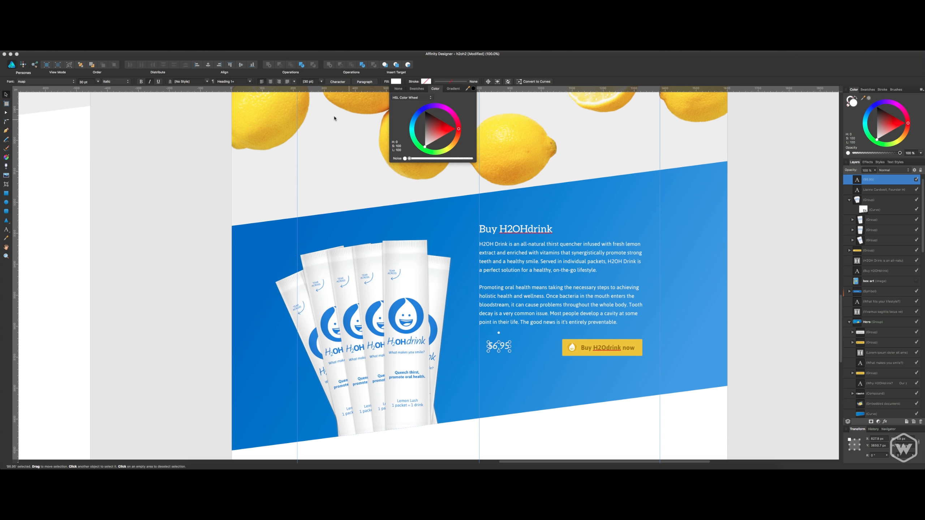
Make the price text Bold and change its font to Aleo.
{"action": "left_click", "coordinate": [105, 82]}
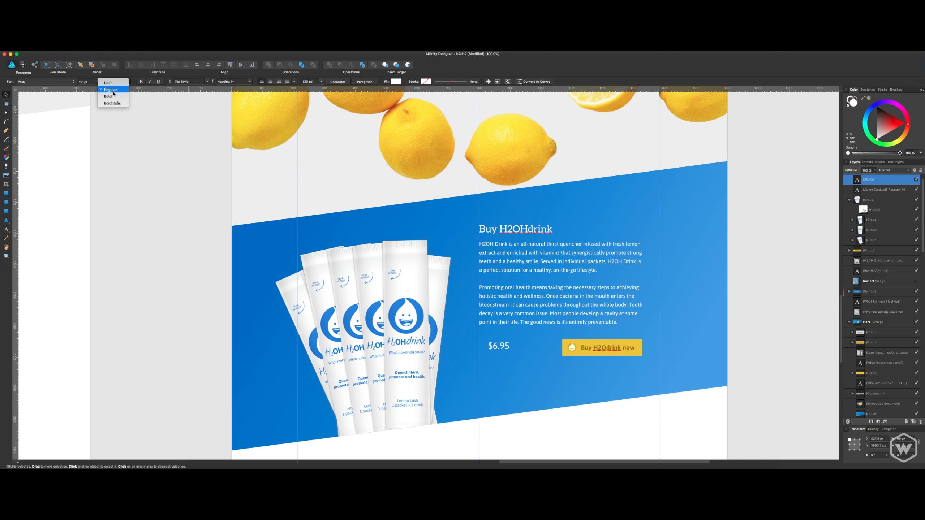
{"action": "left_click", "coordinate": [112, 103]}
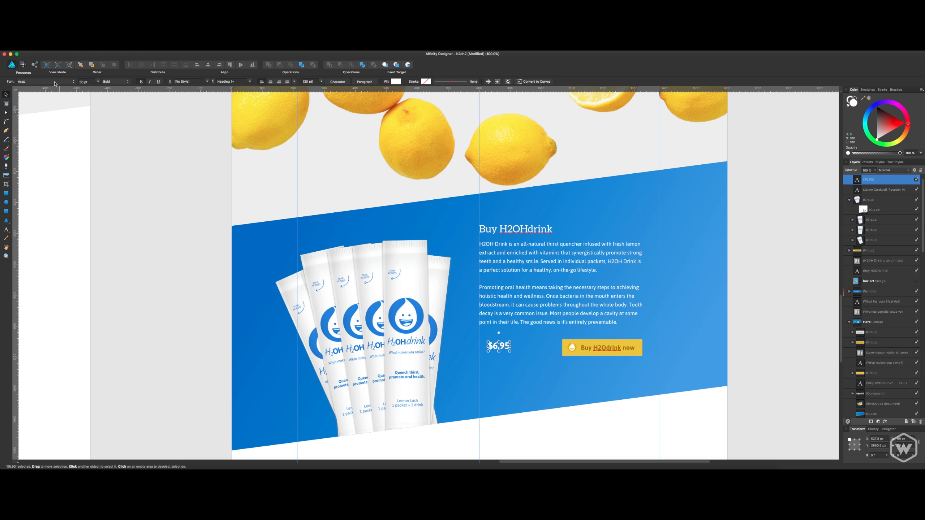
{"action": "left_click", "coordinate": [44, 81]}
{"action": "left_click", "coordinate": [54, 91]}
{"action": "left_click", "coordinate": [89, 159]}
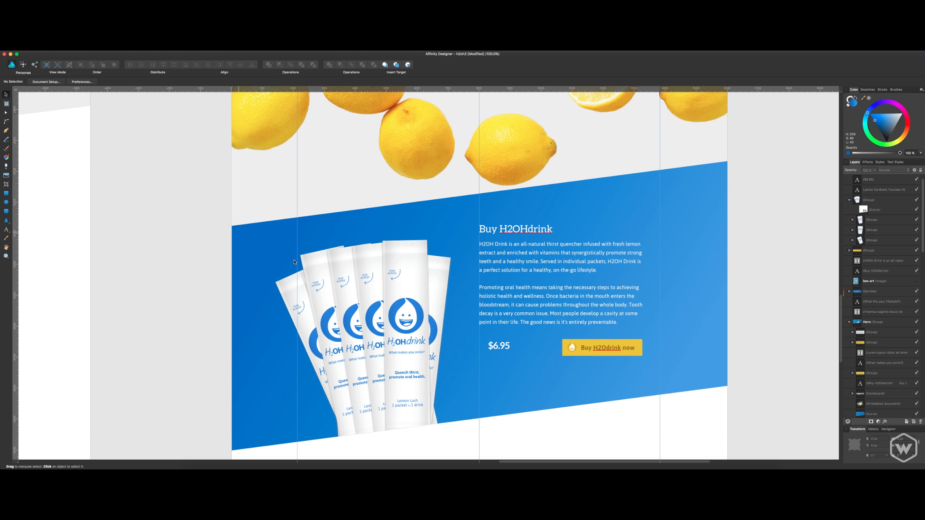
Align the price with the paragraph's left edge and the button's height, and move the button left to sit close beside the price.
{"action": "left_click", "coordinate": [500, 349]}
{"action": "left_click_drag", "start_coordinate": [501, 348], "coordinate": [493, 348]}
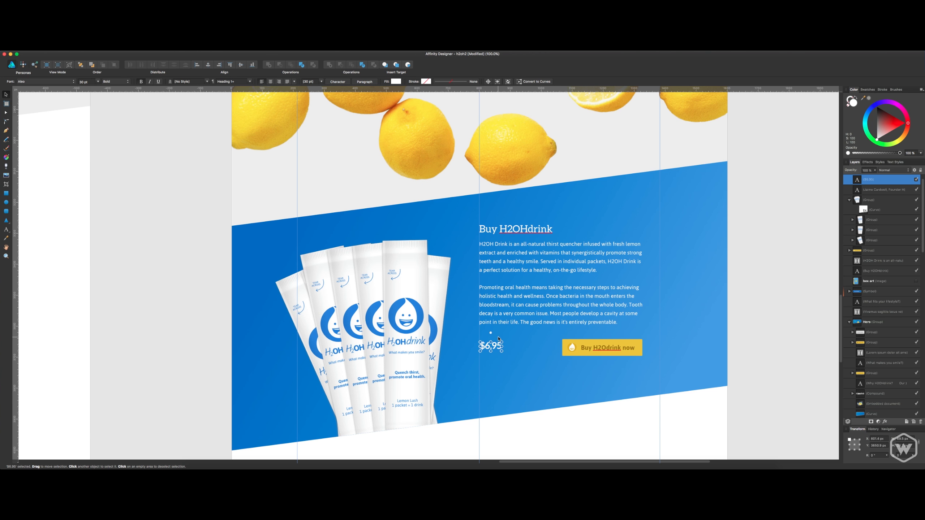
{"action": "left_click_drag", "start_coordinate": [497, 340], "coordinate": [493, 351]}
{"action": "left_click_drag", "start_coordinate": [617, 353], "coordinate": [576, 353]}
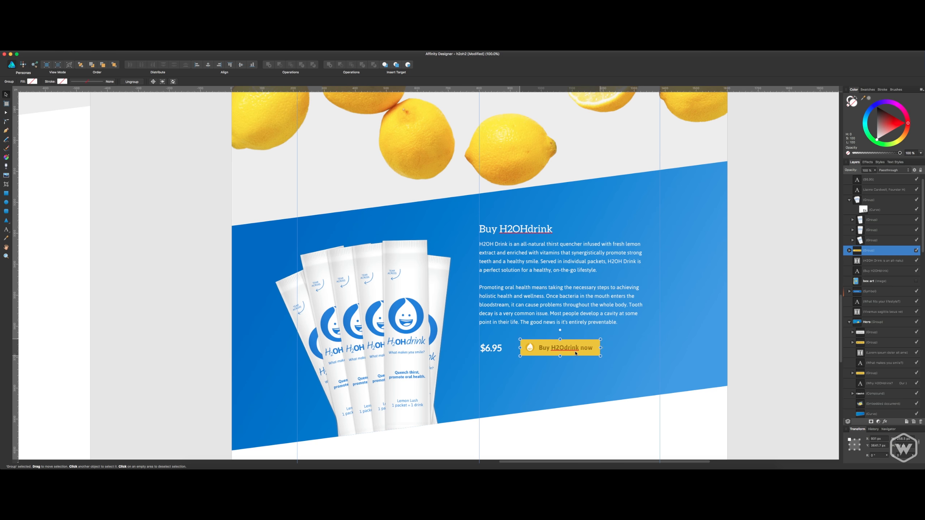
Shorten the body paragraph's text frame so it ends just below the last line of text.
{"action": "key", "text": "t"}
{"action": "left_click", "coordinate": [487, 339]}
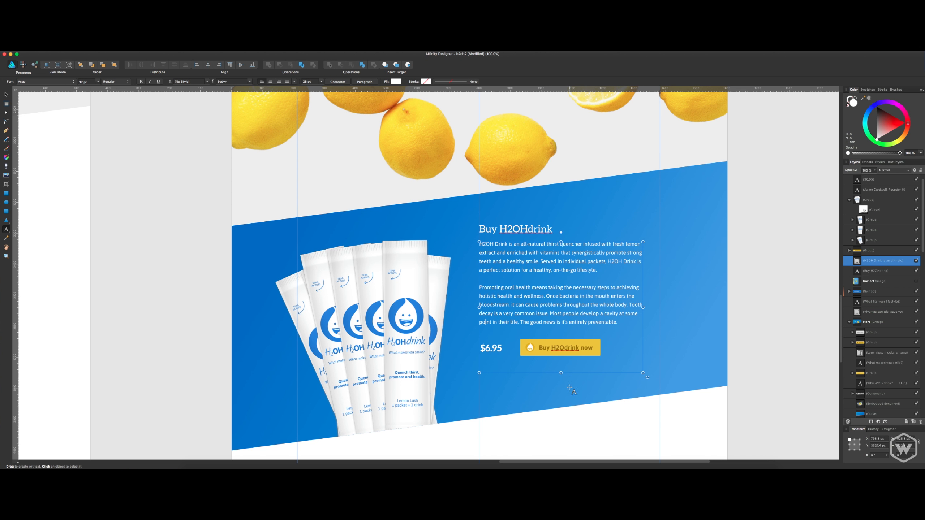
{"action": "left_click_drag", "start_coordinate": [561, 373], "coordinate": [561, 329]}
Lock the blue slanted background group and add the text "1 BOX of 12 Packs" below the button.
{"action": "left_click", "coordinate": [530, 371]}
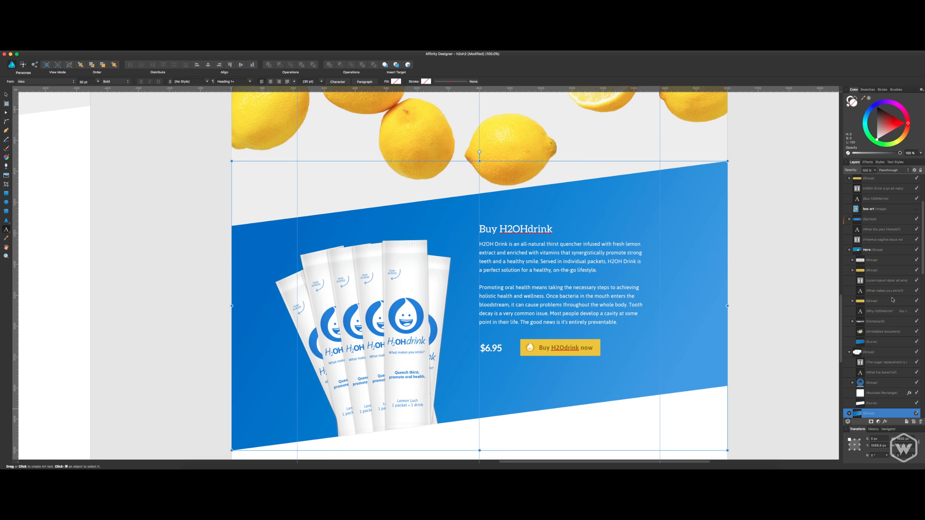
{"action": "key", "text": "super+l"}
{"action": "left_click", "coordinate": [521, 382]}
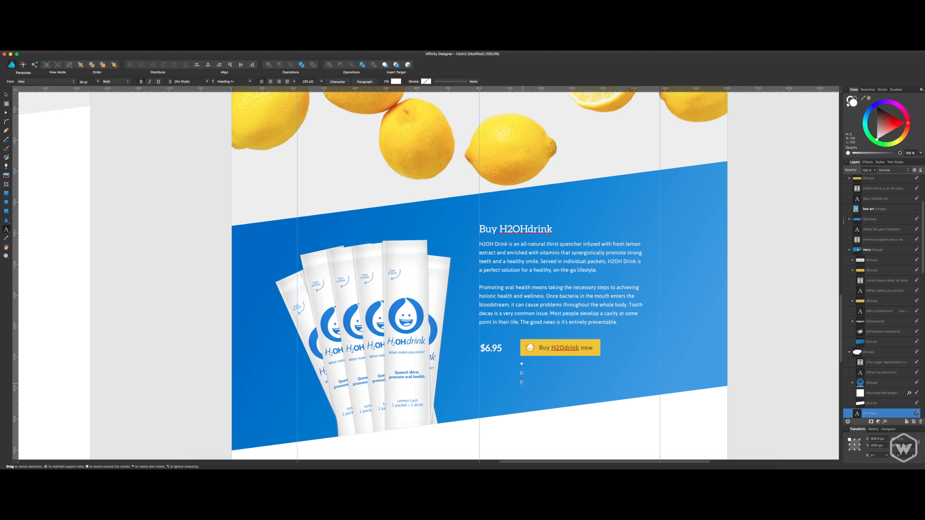
{"action": "type", "text": "1 BOX of 12 Packs"}
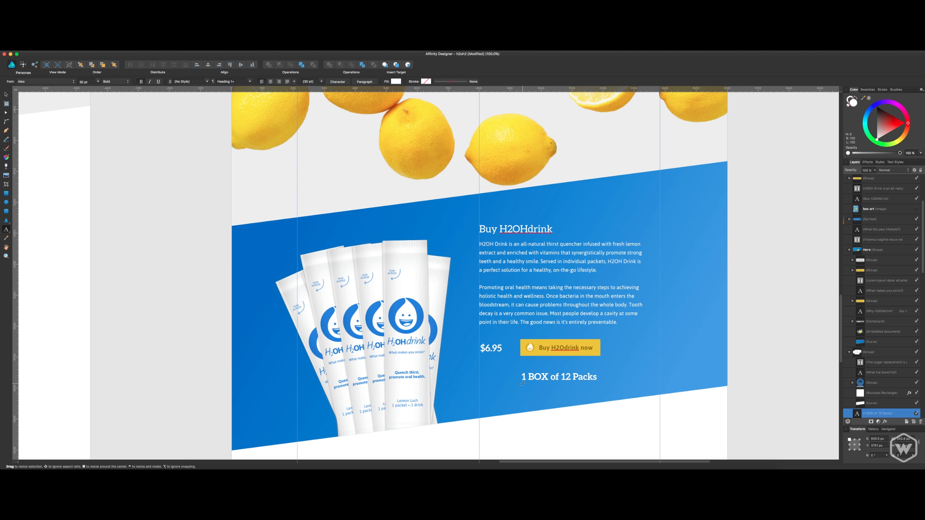
Reword the new text below the button to "1 box of 12 packets".
{"action": "key", "text": "BackSpace"}
{"action": "type", "text": "ets"}
{"action": "key", "text": "BackSpace"}
{"action": "type", "text": "p"}
{"action": "key", "text": "Left"}
{"action": "key", "text": "Left"}
{"action": "key", "text": "Left"}
{"action": "key", "text": "BackSpace"}
{"action": "key", "text": "BackSpace"}
{"action": "key", "text": "BackSpace"}
{"action": "type", "text": "bpo"}
{"action": "key", "text": "BackSpace"}
{"action": "key", "text": "BackSpace"}
{"action": "type", "text": "ox"}
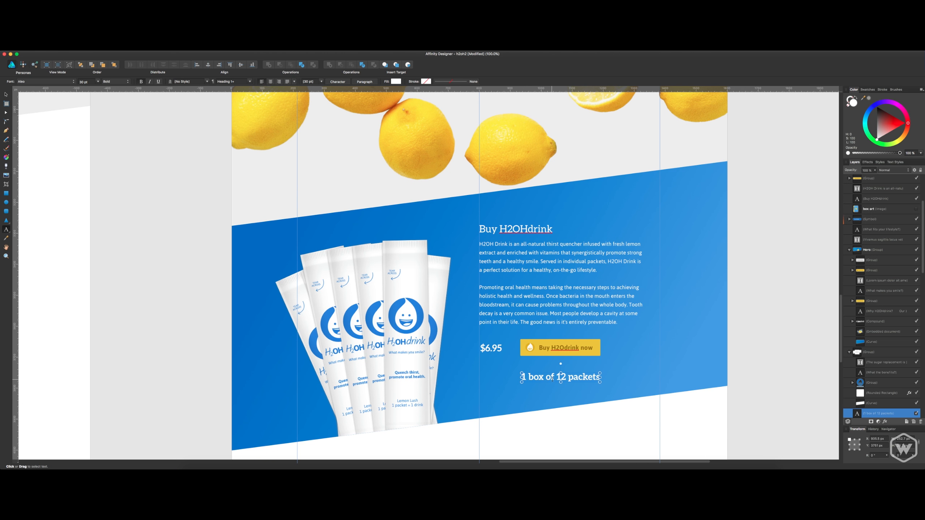
{"action": "key", "text": "Escape"}
Format the "1 box of 12 packets" text in Asap Regular at 12 pt.
{"action": "left_click", "coordinate": [126, 80]}
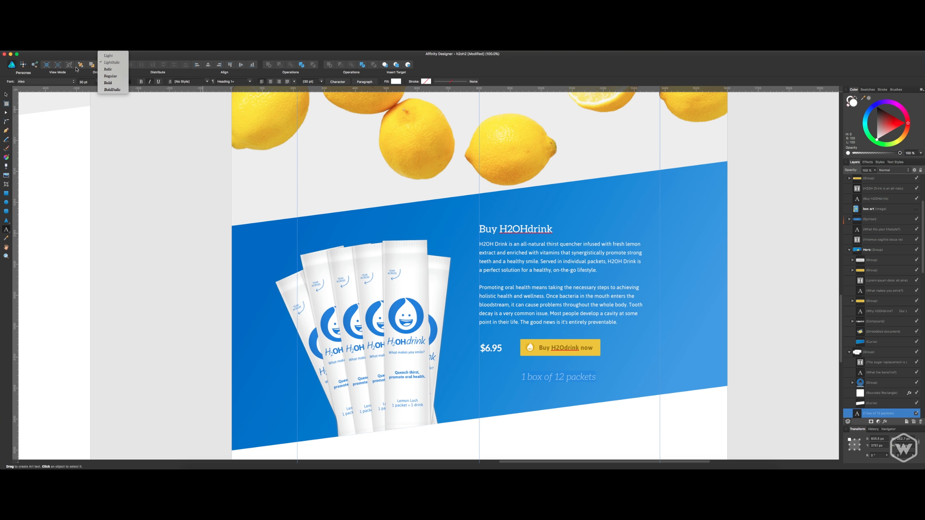
{"action": "left_click", "coordinate": [53, 82]}
{"action": "left_click", "coordinate": [54, 90]}
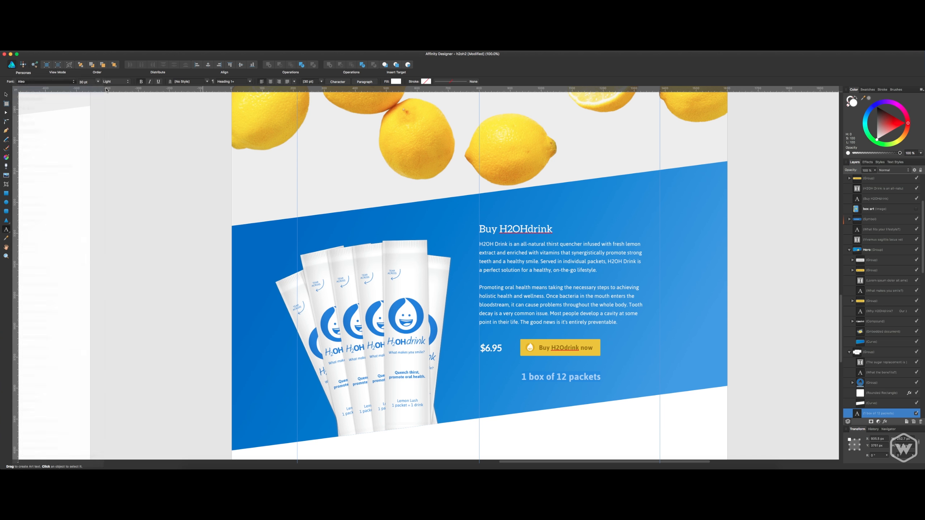
{"action": "left_click", "coordinate": [97, 83]}
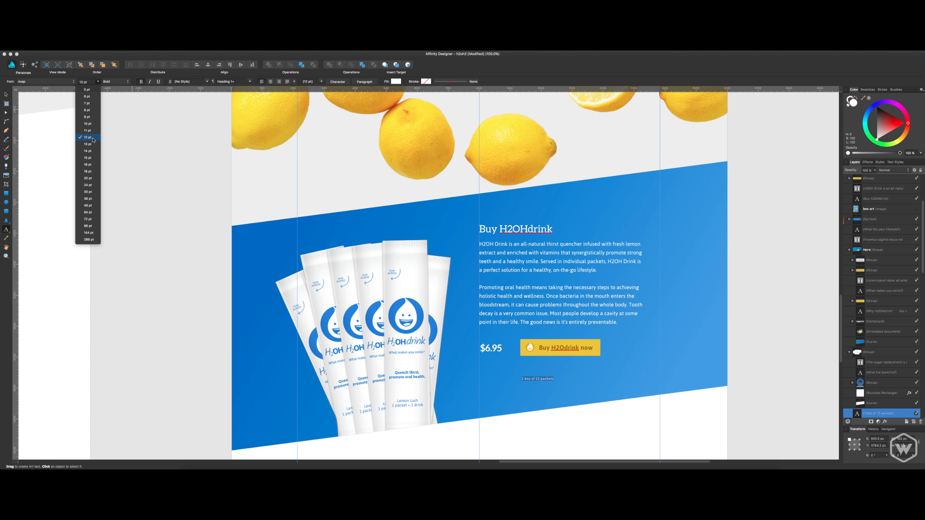
{"action": "left_click", "coordinate": [93, 139]}
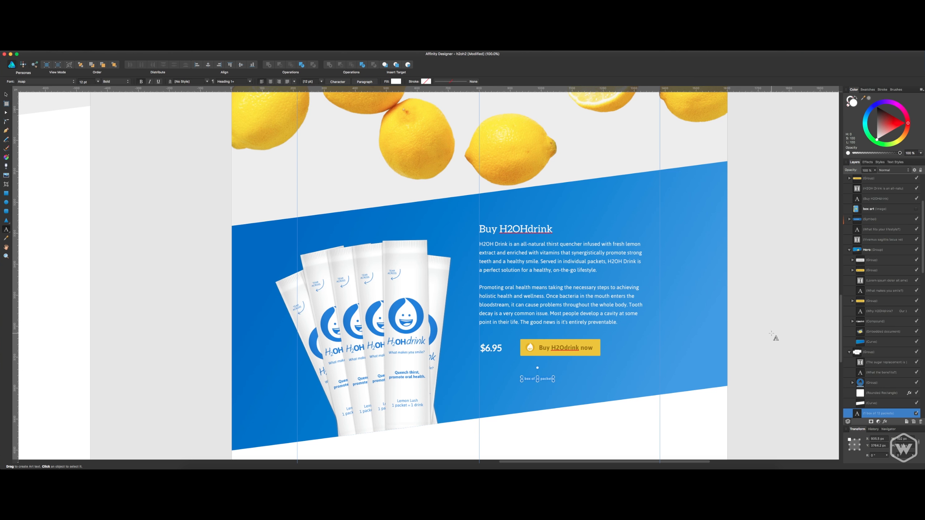
{"action": "left_click", "coordinate": [116, 81]}
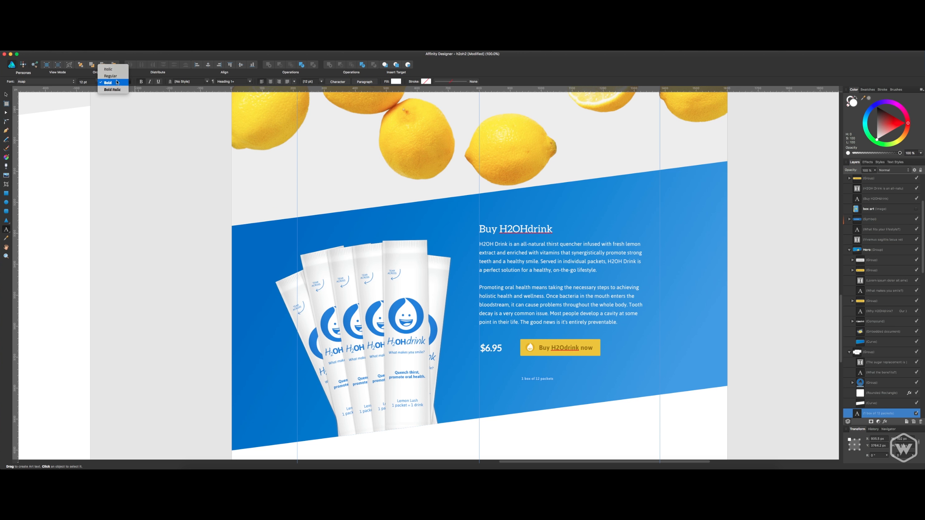
{"action": "left_click", "coordinate": [111, 76]}
{"action": "type", "text": "v"}
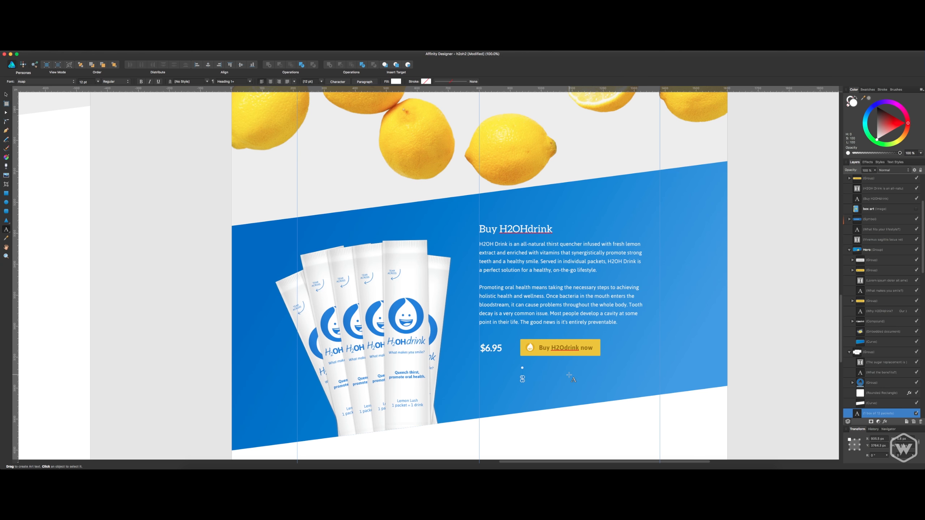
{"action": "key", "text": "super+z"}
Move the "1 box of 12 packets" text directly above the price, aligned with its left edge.
{"action": "left_click", "coordinate": [872, 404]}
{"action": "left_click", "coordinate": [873, 412]}
{"action": "key", "text": "v"}
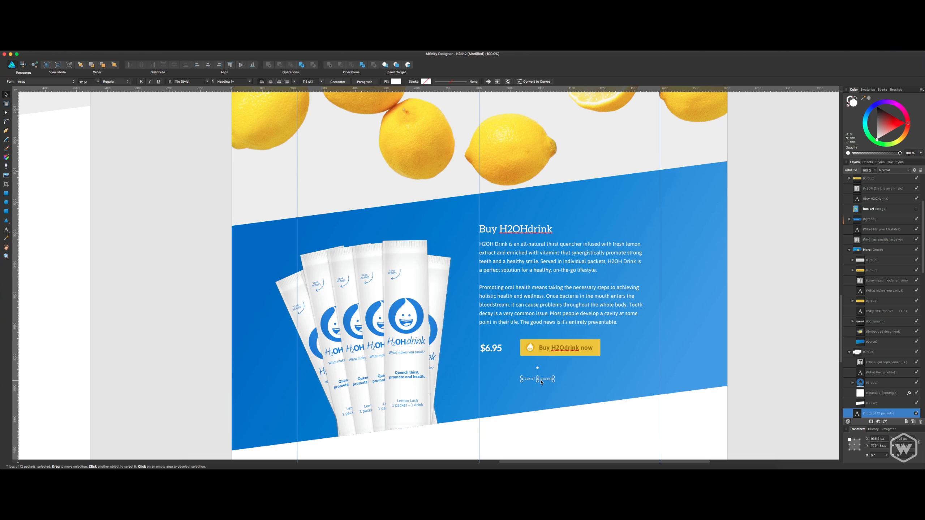
{"action": "left_click_drag", "start_coordinate": [541, 382], "coordinate": [504, 341]}
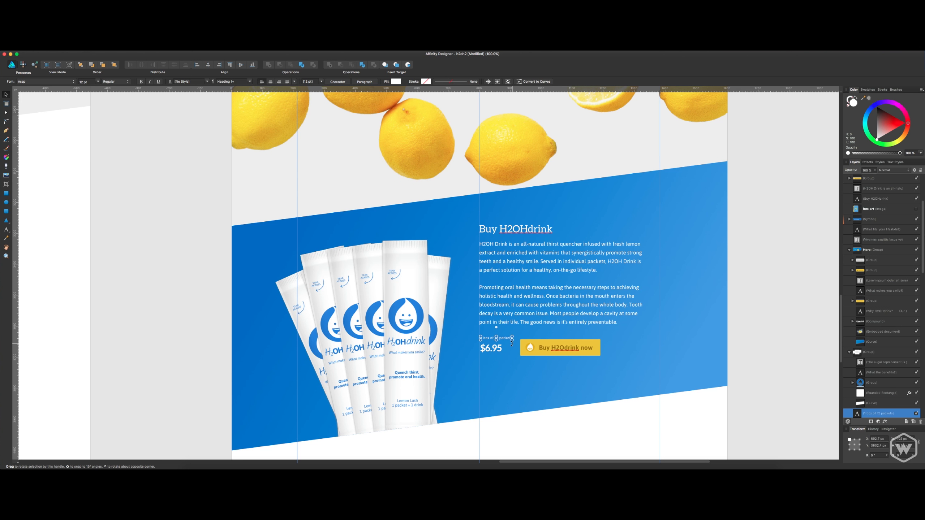
Lower the packet text and price slightly as a stacked pair and shift the button right and down to balance with them.
{"action": "mouse_move", "coordinate": [509, 339]}
{"action": "left_mouse_down"}
{"action": "mouse_move", "coordinate": [510, 358]}
{"action": "mouse_move", "coordinate": [548, 356]}
{"action": "mouse_move", "coordinate": [501, 353]}
{"action": "left_mouse_up"}
{"action": "left_click", "coordinate": [532, 356]}
{"action": "left_click", "coordinate": [506, 359]}
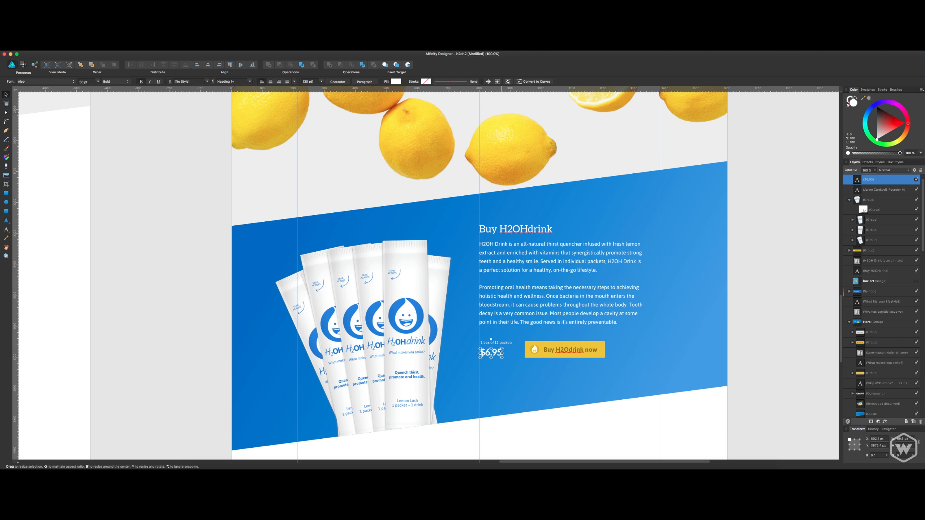
Apply All Caps to the "1 box of 12 packets" text above the price.
{"action": "left_click", "coordinate": [509, 345]}
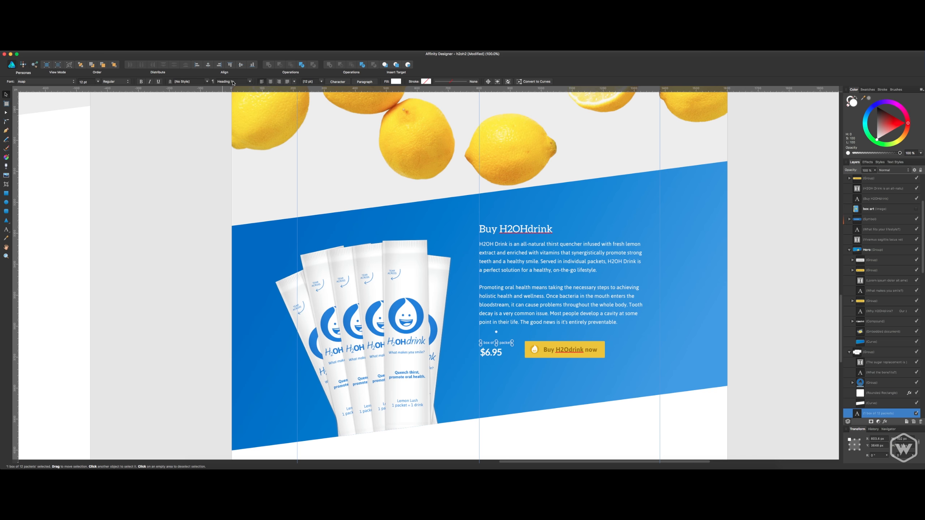
{"action": "left_click", "coordinate": [337, 82]}
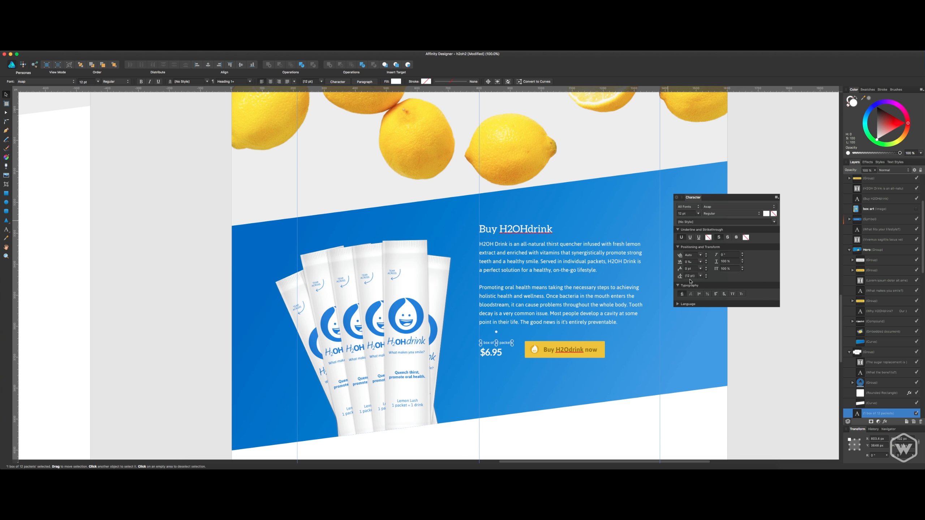
{"action": "left_click", "coordinate": [732, 295]}
{"action": "left_click", "coordinate": [699, 261]}
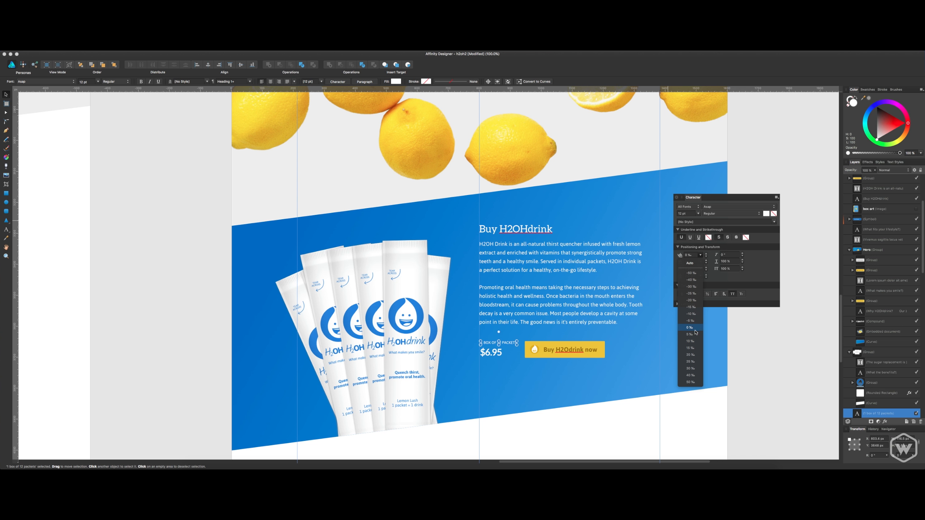
{"action": "key", "text": "Escape"}
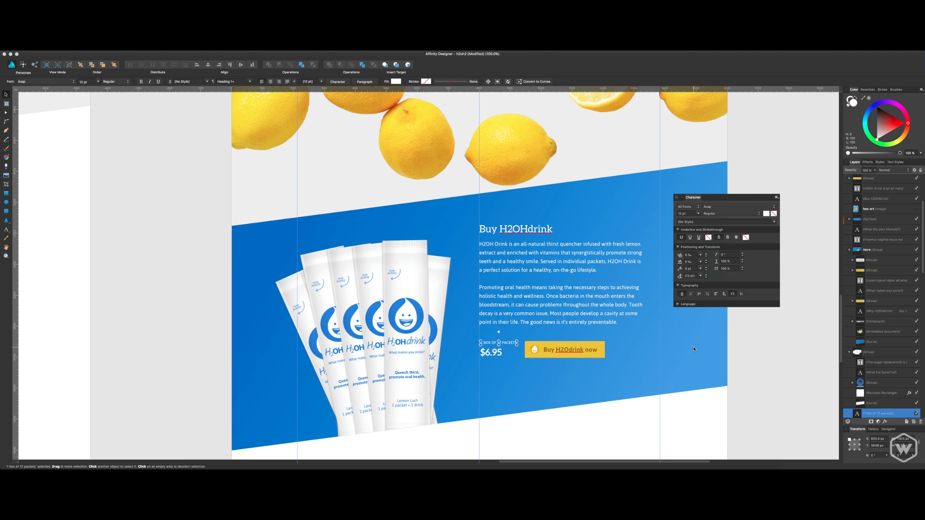
{"action": "left_click", "coordinate": [700, 276]}
{"action": "key", "text": "Escape"}
{"action": "left_click", "coordinate": [700, 260]}
{"action": "key", "text": "Escape"}
{"action": "key", "text": "y"}
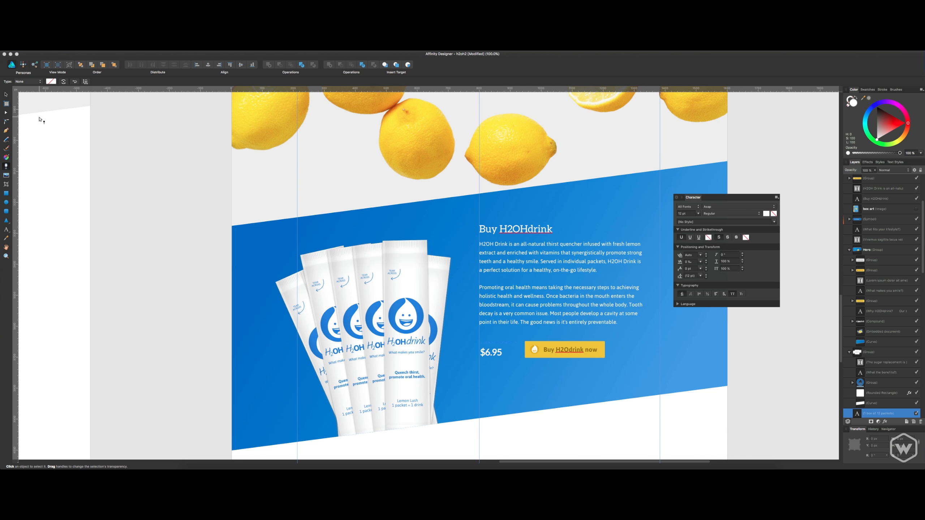
{"action": "key", "text": "v"}
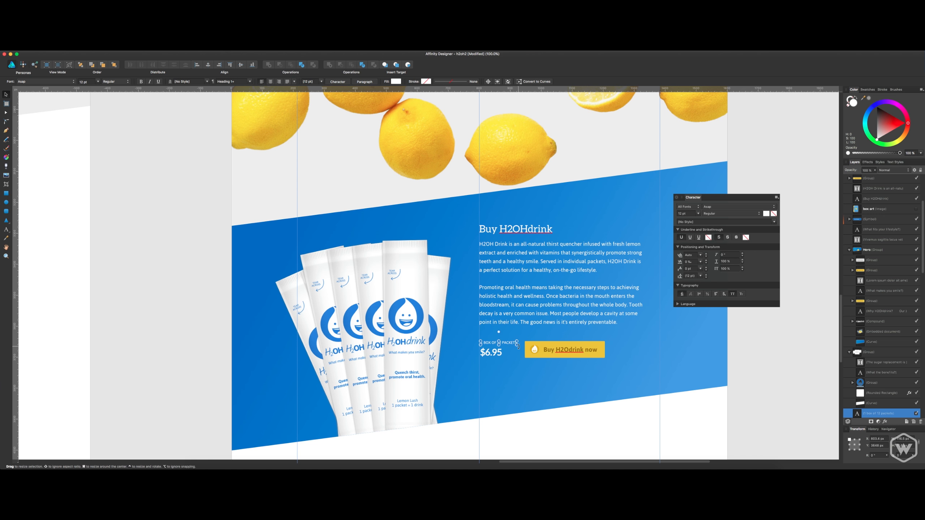
Select the characters of the all-caps packet text above the price and set their kerning to 0‰.
{"action": "key", "text": "t"}
{"action": "double_click", "coordinate": [512, 344]}
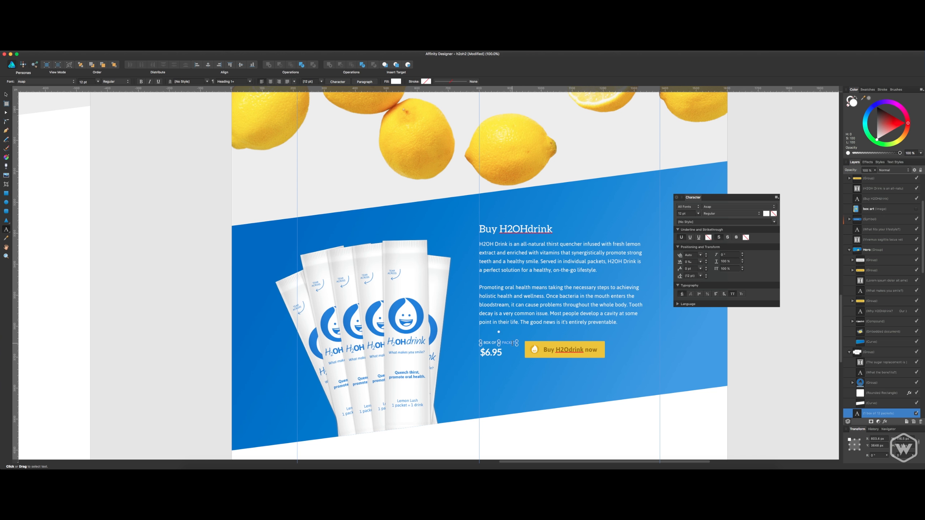
{"action": "left_click", "coordinate": [701, 257]}
{"action": "left_click", "coordinate": [698, 285]}
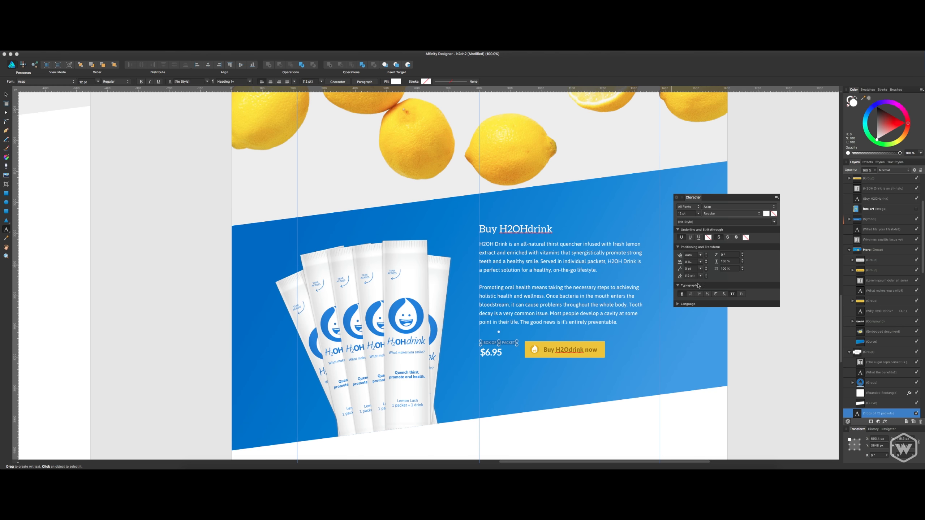
{"action": "left_click", "coordinate": [701, 257]}
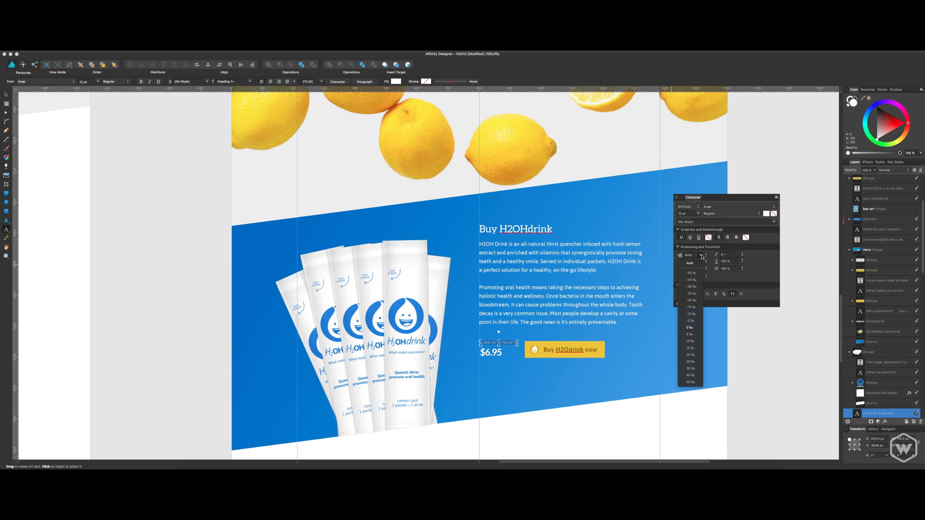
{"action": "left_click", "coordinate": [688, 330]}
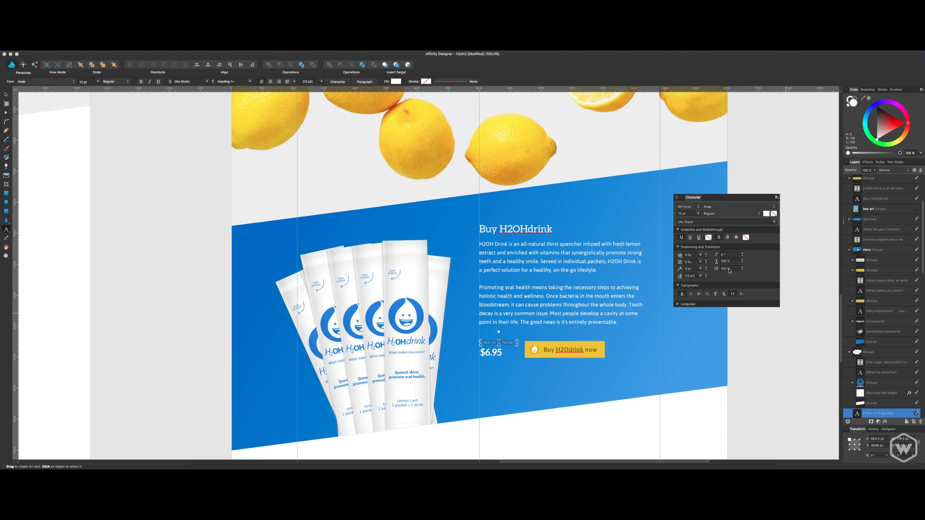
Try a different horizontal scale on the packet text above the price and reset it to 100%.
{"action": "left_click", "coordinate": [743, 261]}
{"action": "left_click", "coordinate": [743, 261]}
{"action": "left_click", "coordinate": [742, 261]}
{"action": "left_click", "coordinate": [743, 261]}
{"action": "left_click_drag", "start_coordinate": [735, 262], "coordinate": [719, 263]}
{"action": "type", "text": "1"}
{"action": "key", "text": "Return"}
{"action": "left_click", "coordinate": [872, 412]}
{"action": "left_click", "coordinate": [688, 360], "text": "super"}
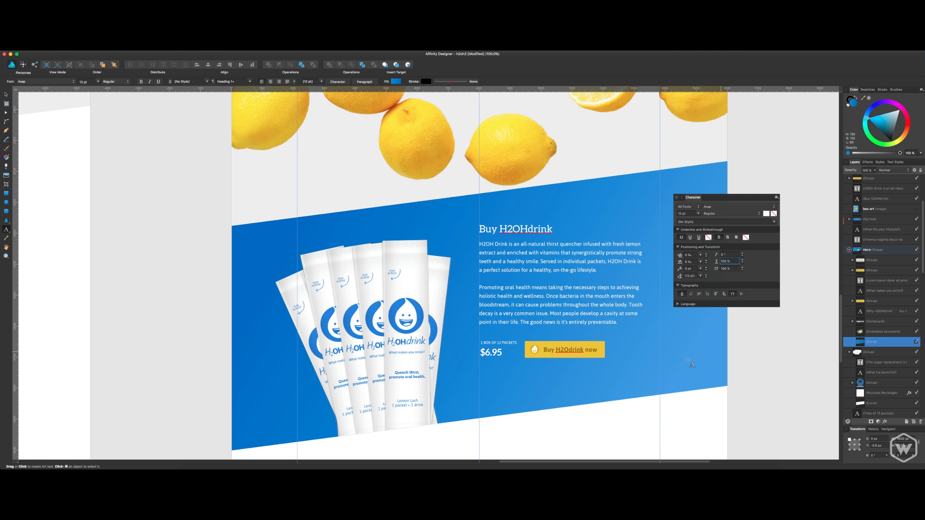
Shift the Buy H2Odrink now button right and right-align the price beneath the packet text.
{"action": "key", "text": "v"}
{"action": "left_click_drag", "start_coordinate": [576, 353], "coordinate": [589, 353]}
{"action": "left_click", "coordinate": [506, 345]}
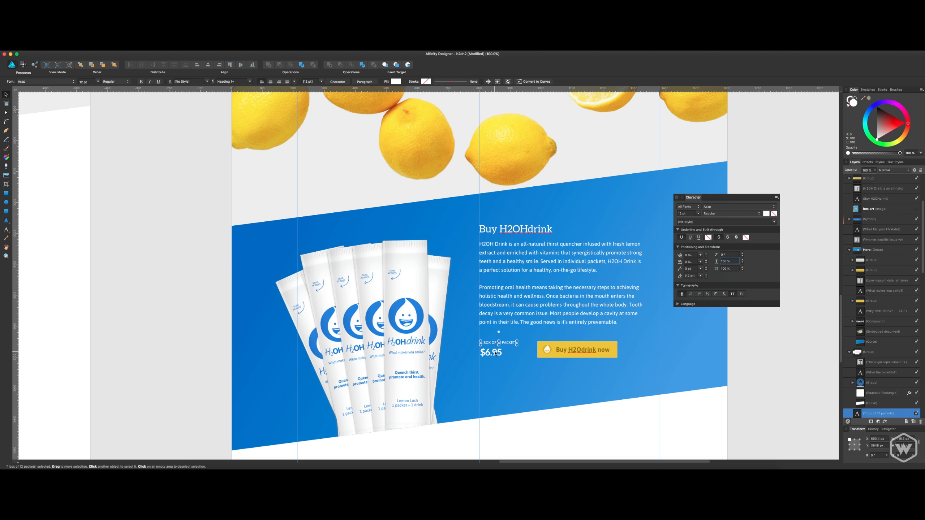
{"action": "left_click_drag", "start_coordinate": [494, 353], "coordinate": [550, 350]}
Change the price text to $7.95.
{"action": "left_click", "coordinate": [505, 355]}
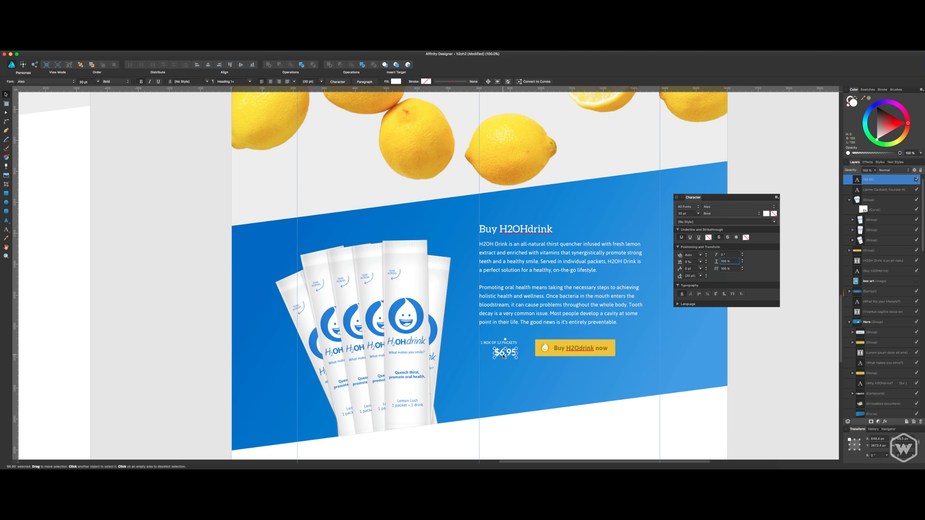
{"action": "double_click", "coordinate": [505, 354]}
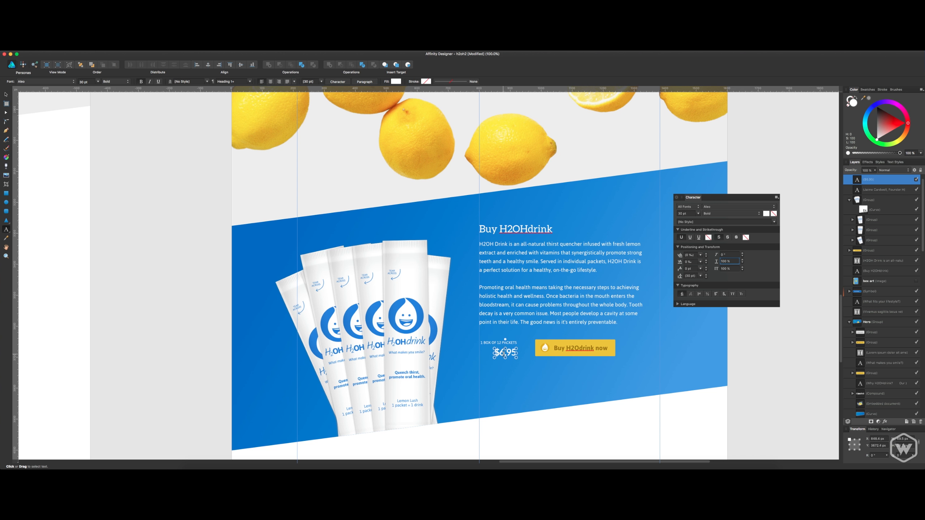
{"action": "key", "text": "BackSpace"}
{"action": "type", "text": "7"}
{"action": "key", "text": "Escape"}
{"action": "left_click", "coordinate": [689, 294]}
{"action": "left_click", "coordinate": [688, 294]}
{"action": "key", "text": "v"}
Nudge the Buy H2Odrink now button left and draw a hairline vertical rectangle as a divider between it and the price.
{"action": "left_click", "coordinate": [567, 344]}
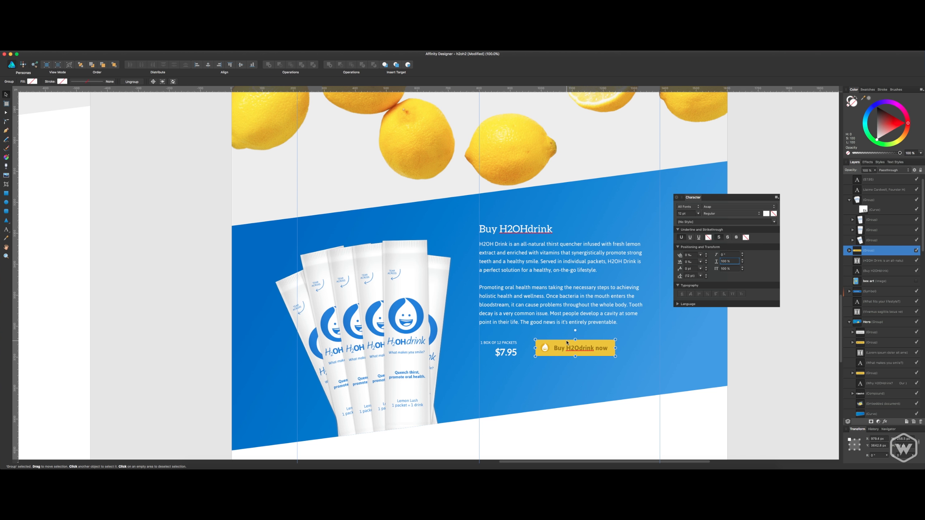
{"action": "key", "text": "Left"}
{"action": "left_click", "coordinate": [6, 221]}
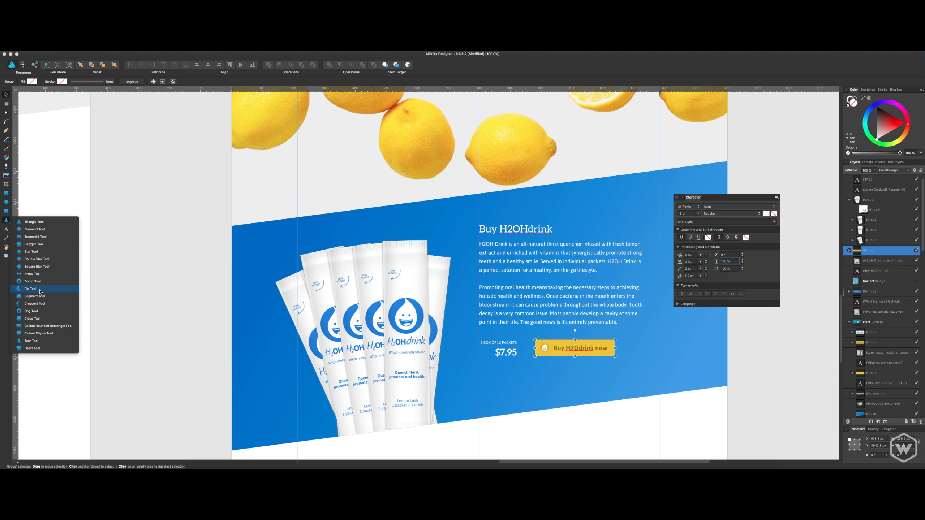
{"action": "left_click", "coordinate": [6, 194]}
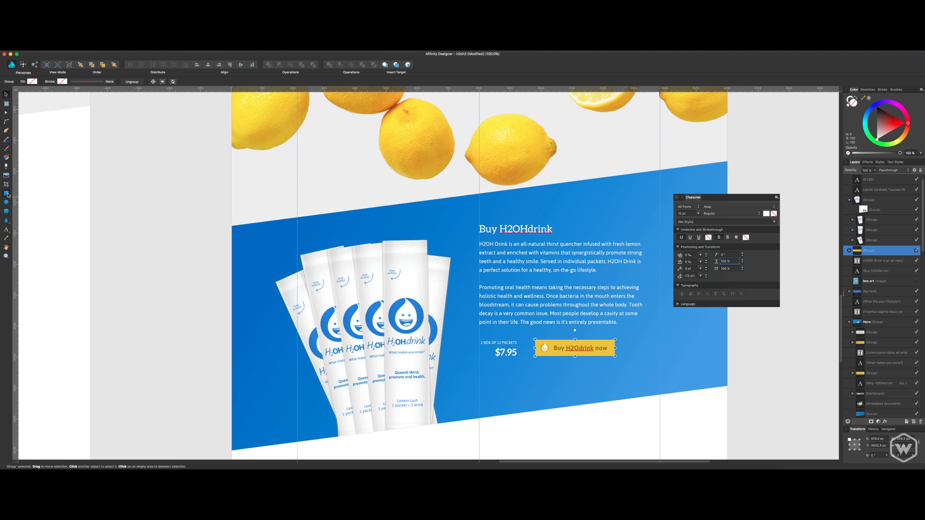
{"action": "left_click", "coordinate": [8, 222]}
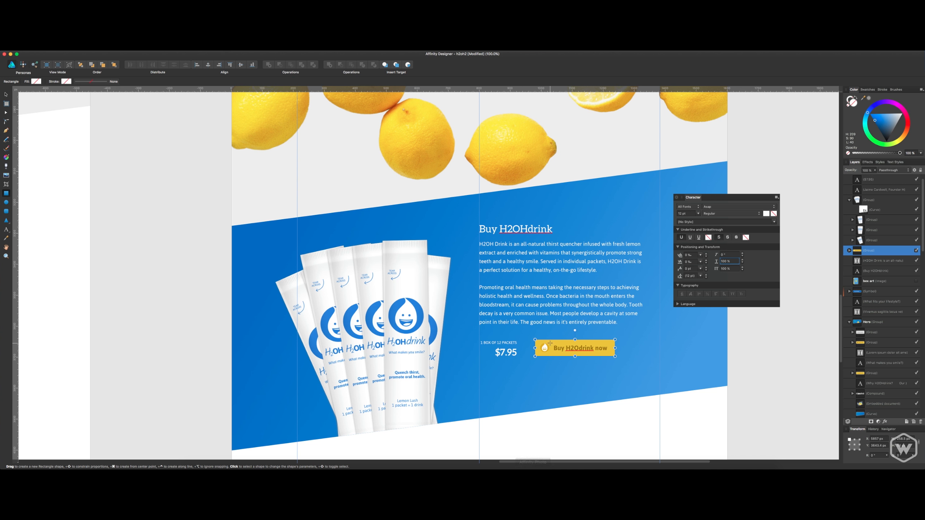
{"action": "left_click_drag", "start_coordinate": [527, 340], "coordinate": [527, 358]}
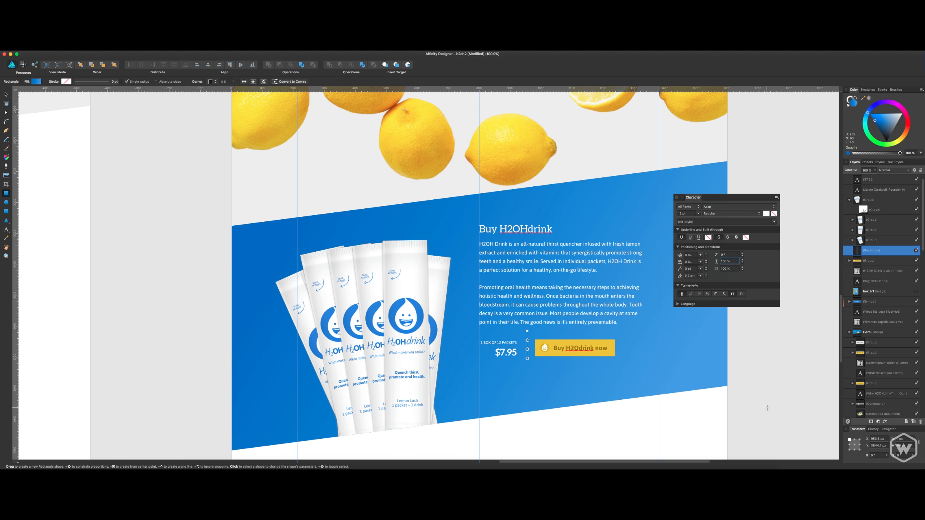
Lighten the vertical divider's fill to a pale blue and set its height to 54 px.
{"action": "left_click", "coordinate": [905, 113]}
{"action": "left_click_drag", "start_coordinate": [906, 113], "coordinate": [890, 116]}
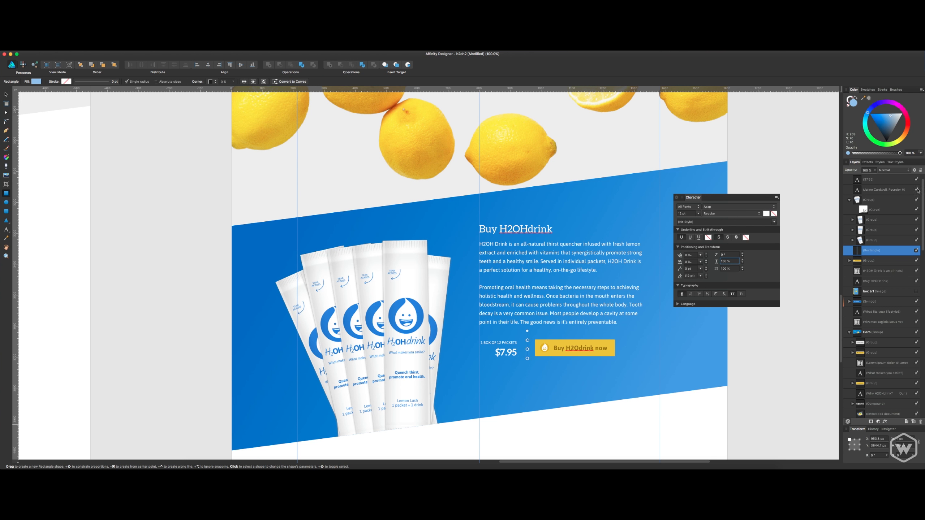
{"action": "left_click", "coordinate": [907, 446]}
{"action": "type", "text": "54"}
{"action": "key", "text": "Return"}
{"action": "key", "text": "v"}
{"action": "left_click", "coordinate": [789, 373]}
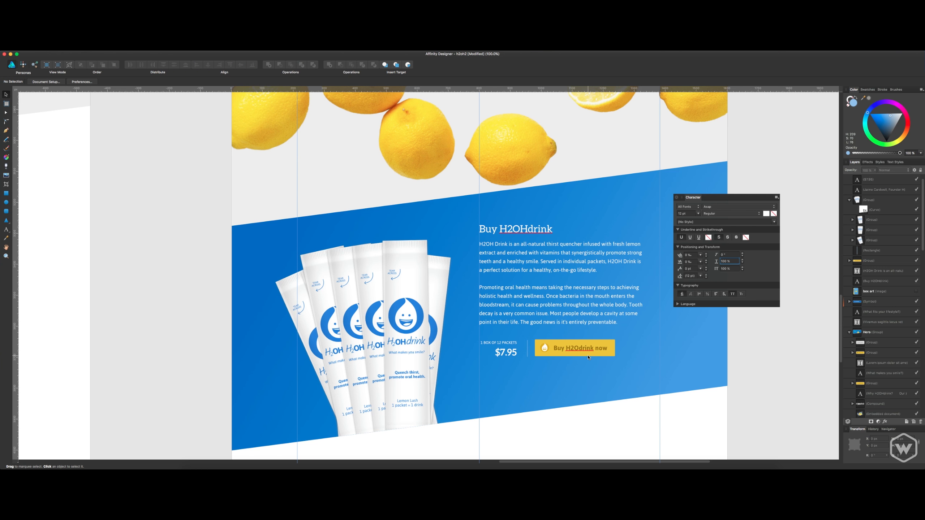
Nudge the vertical divider slightly left and the Buy H2Odrink now button slightly right to even out the spacing.
{"action": "key", "text": "super+equal"}
{"action": "key", "text": "super+equal"}
{"action": "left_click_drag", "start_coordinate": [608, 392], "coordinate": [501, 311]}
{"action": "left_click", "coordinate": [520, 332]}
{"action": "key", "text": "Left"}
{"action": "left_click", "coordinate": [562, 346]}
{"action": "key", "text": "Right"}
{"action": "key", "text": "Right"}
{"action": "key", "text": "Right"}
{"action": "left_click", "coordinate": [521, 396]}
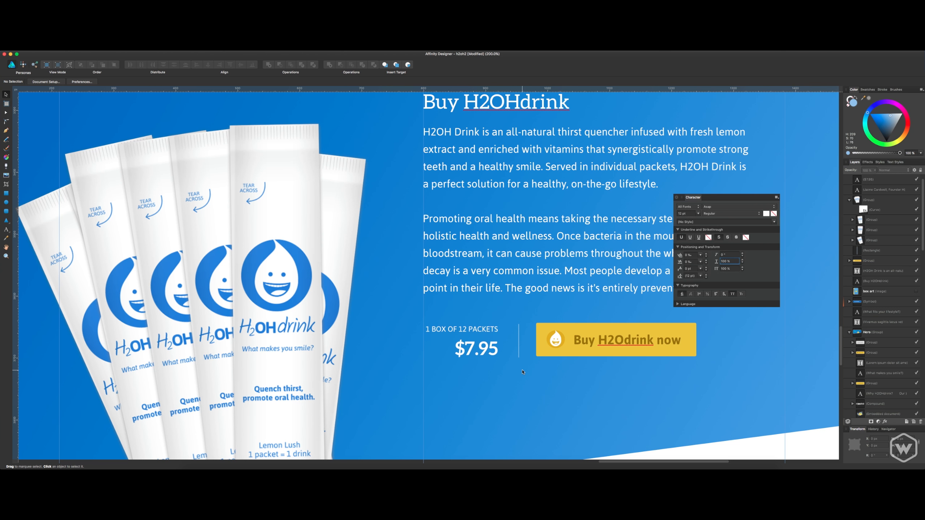
Select the packet text, price, divider and button together and move them down slightly below the paragraph.
{"action": "key", "text": "super+minus"}
{"action": "key", "text": "super+minus"}
{"action": "key", "text": "super+minus"}
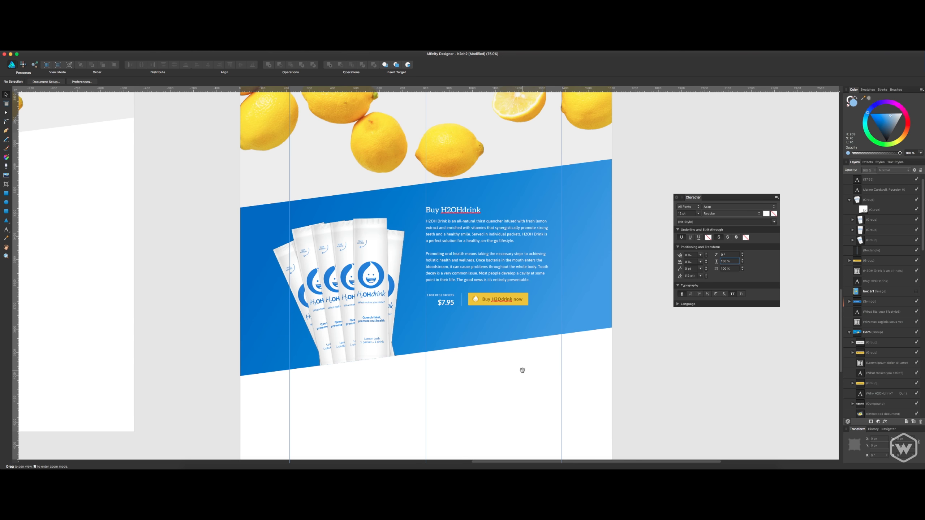
{"action": "scroll", "coordinate": [522, 365], "scroll_direction": "left", "scroll_amount": 3}
{"action": "scroll", "coordinate": [523, 364], "scroll_direction": "up", "scroll_amount": 2}
{"action": "key", "text": "super+plus"}
{"action": "key", "text": "super+plus"}
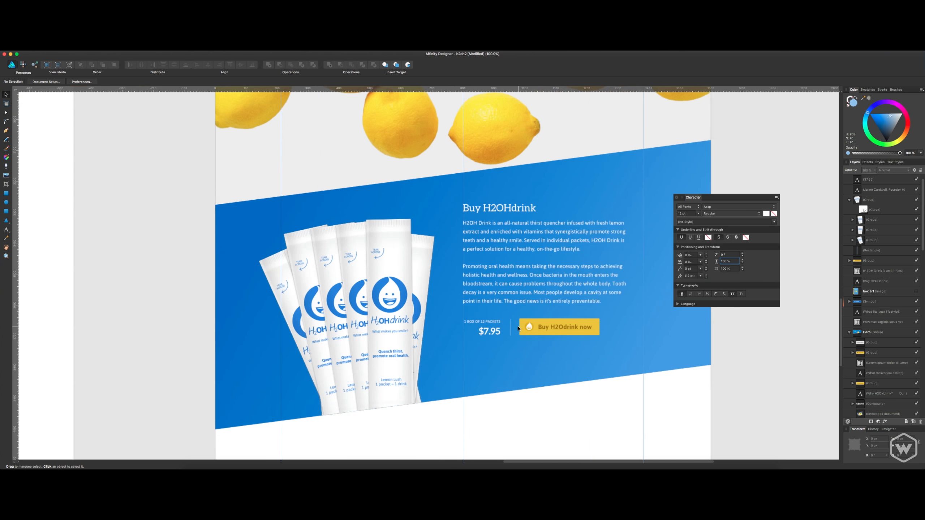
{"action": "left_click_drag", "start_coordinate": [536, 333], "coordinate": [466, 338]}
{"action": "left_click", "coordinate": [463, 324]}
{"action": "left_click", "coordinate": [465, 337], "text": "shift"}
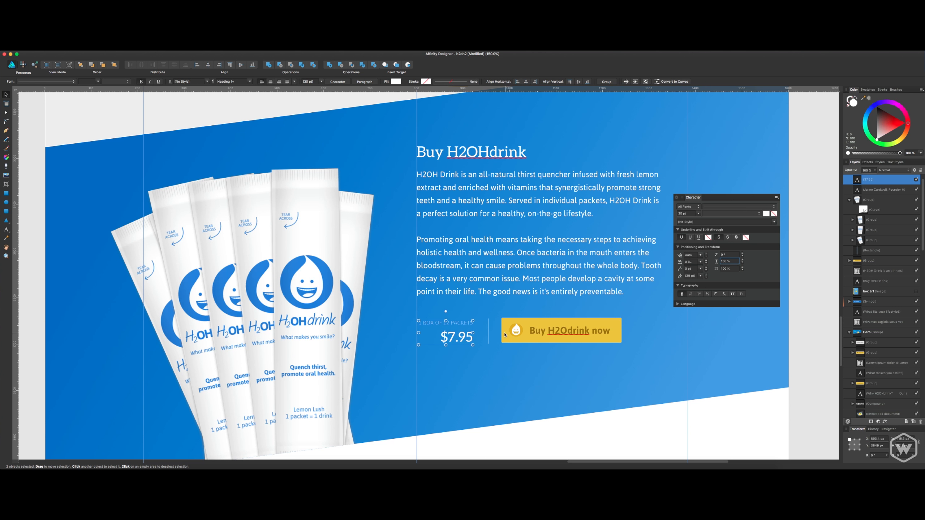
{"action": "left_click", "coordinate": [488, 332], "text": "shift"}
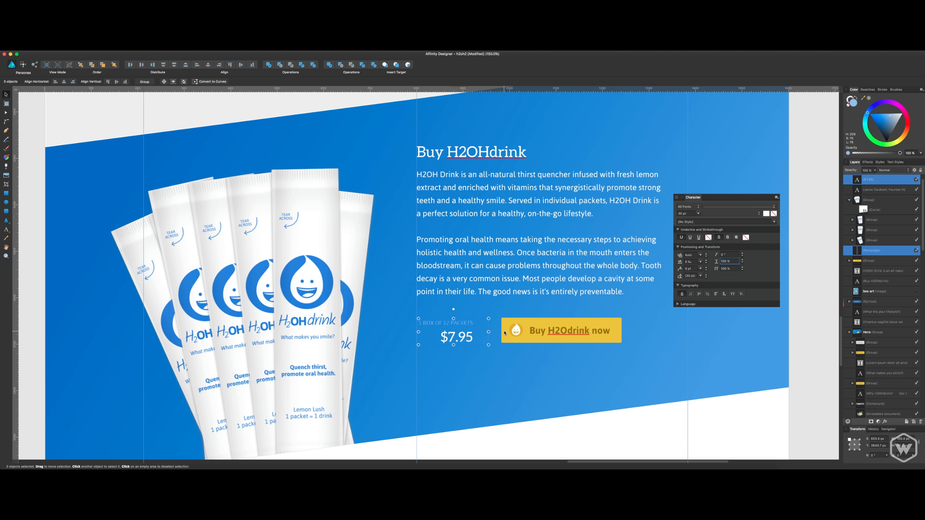
{"action": "left_click", "coordinate": [513, 330], "text": "shift"}
{"action": "left_click_drag", "start_coordinate": [513, 331], "coordinate": [511, 334]}
{"action": "key", "text": "Down"}
{"action": "key", "text": "Down"}
{"action": "key", "text": "Down"}
{"action": "key", "text": "Down"}
{"action": "key", "text": "Down"}
{"action": "key", "text": "Down"}
{"action": "key", "text": "Down"}
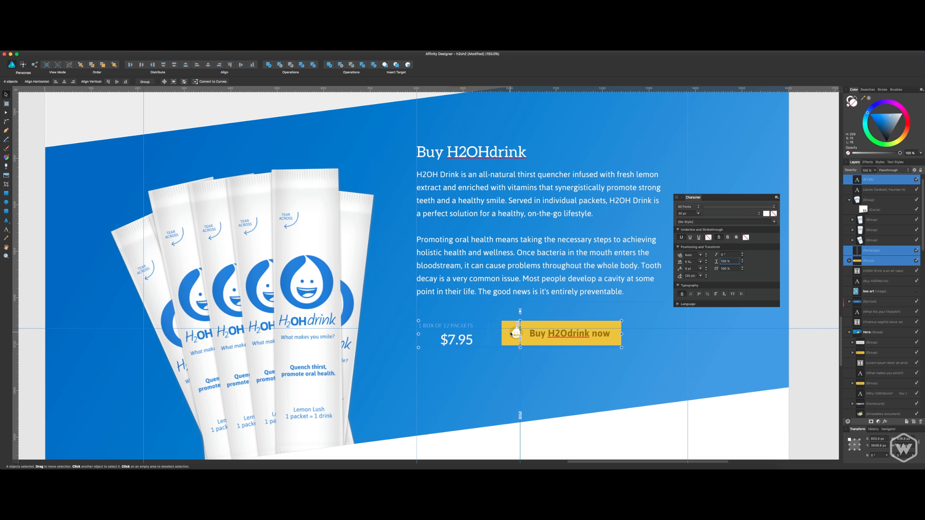
{"action": "key", "text": "Escape"}
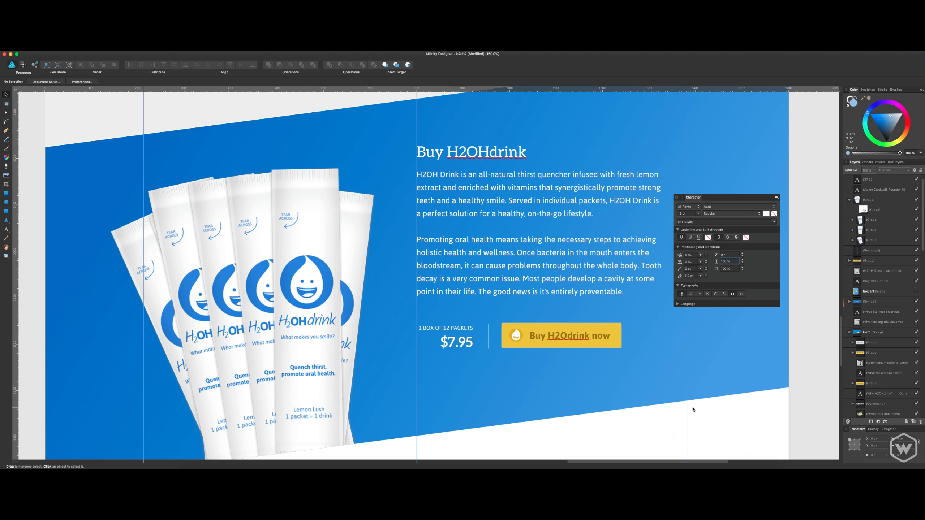
Extend the upper end of the vertical divider slightly above the button and packet text.
{"action": "left_click", "coordinate": [488, 331]}
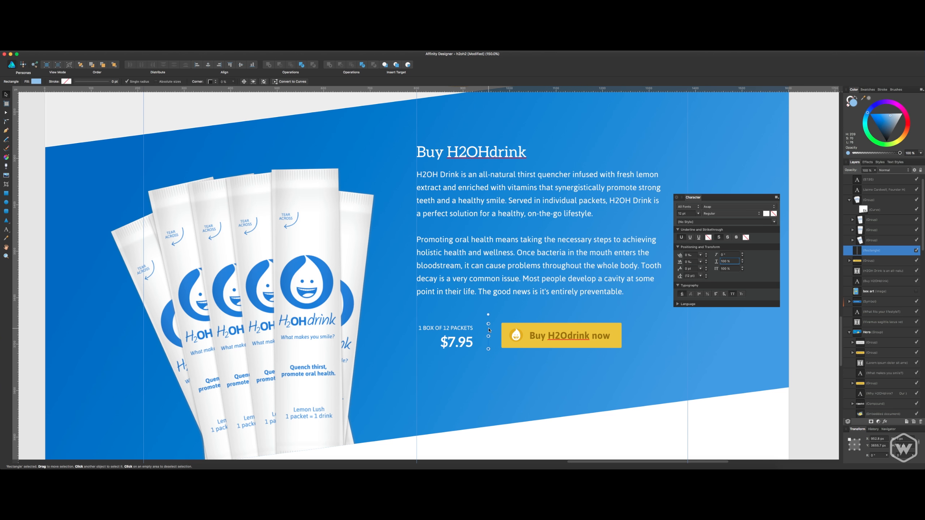
{"action": "left_click_drag", "start_coordinate": [489, 324], "coordinate": [488, 317]}
{"action": "key", "text": "Escape"}
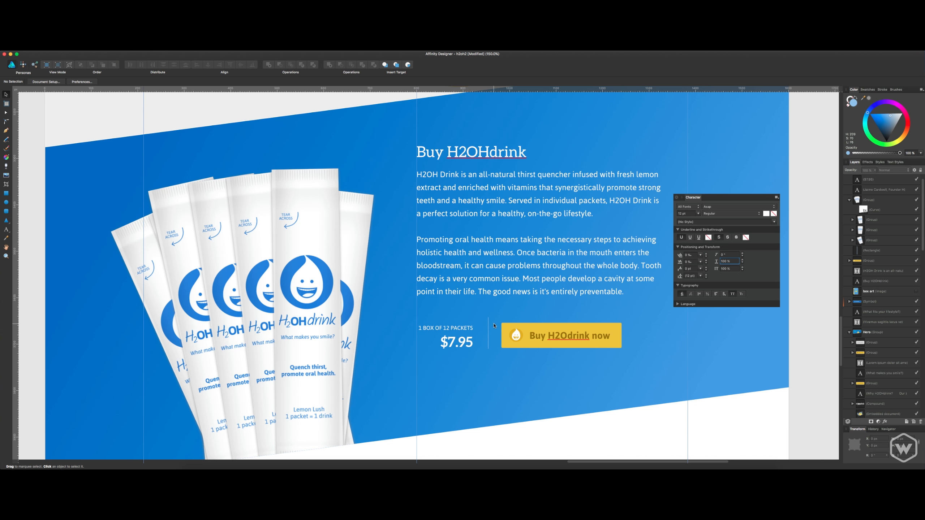
Duplicate the divider, rotated to horizontal, onto the vertical divider's upper end, and close the Character settings.
{"action": "left_click_drag", "start_coordinate": [489, 327], "coordinate": [496, 302]}
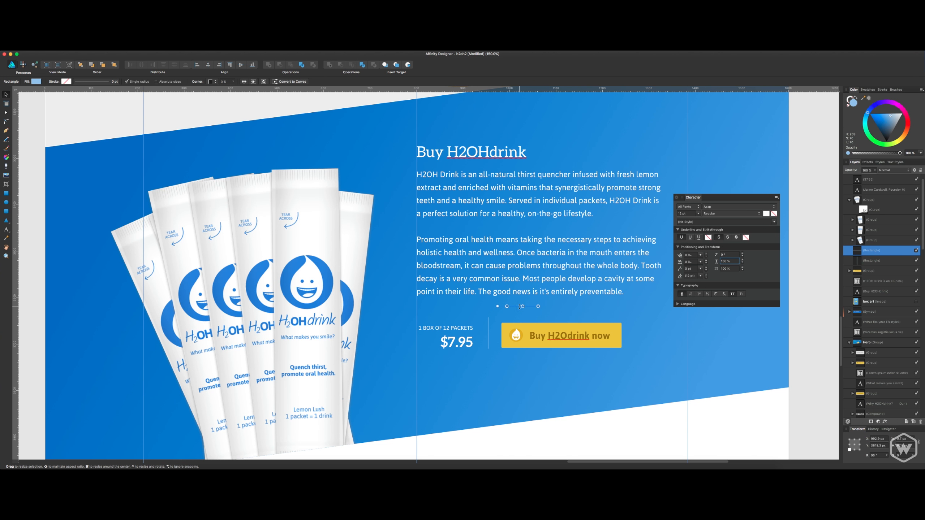
{"action": "left_click_drag", "start_coordinate": [521, 307], "coordinate": [486, 318]}
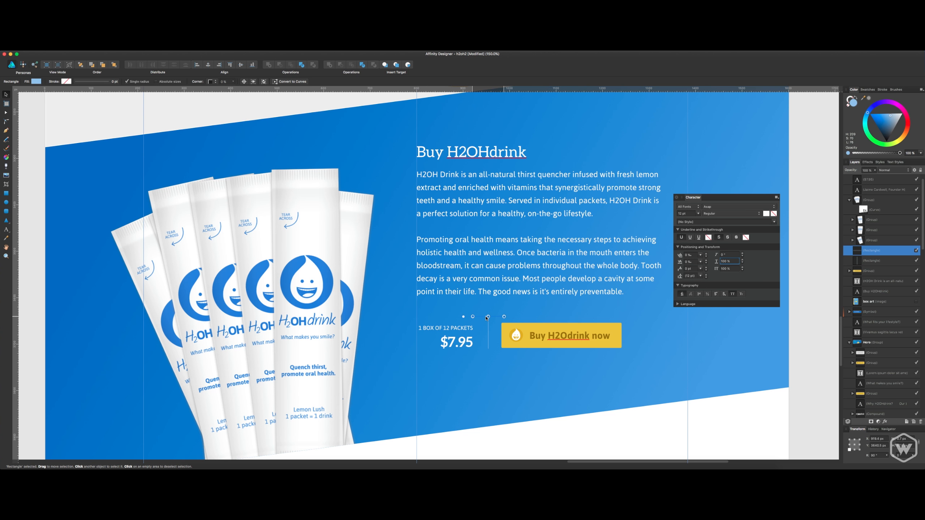
{"action": "key", "text": "super+equal"}
{"action": "key", "text": "super+equal"}
{"action": "key", "text": "super+equal"}
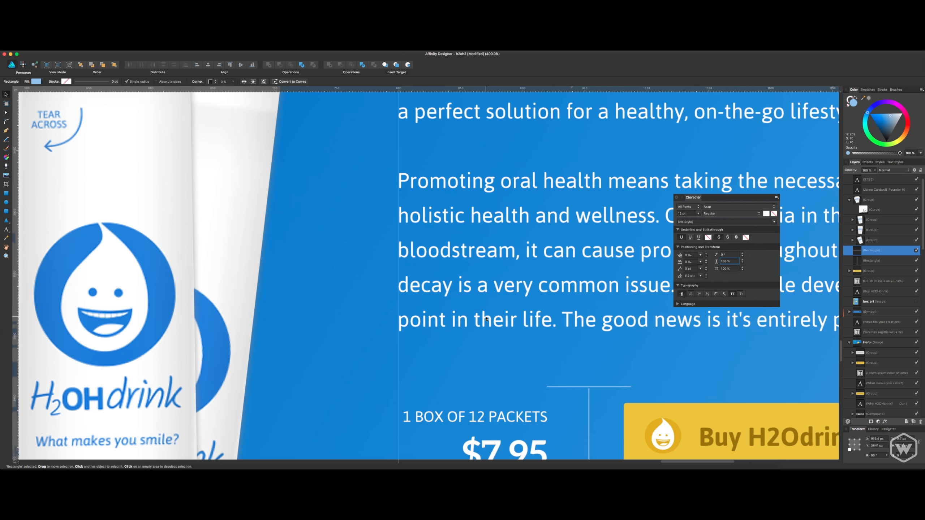
{"action": "left_click", "coordinate": [678, 200]}
{"action": "scroll", "coordinate": [435, 254], "scroll_direction": "down", "scroll_amount": 5}
{"action": "scroll", "coordinate": [435, 254], "scroll_direction": "right", "scroll_amount": 7}
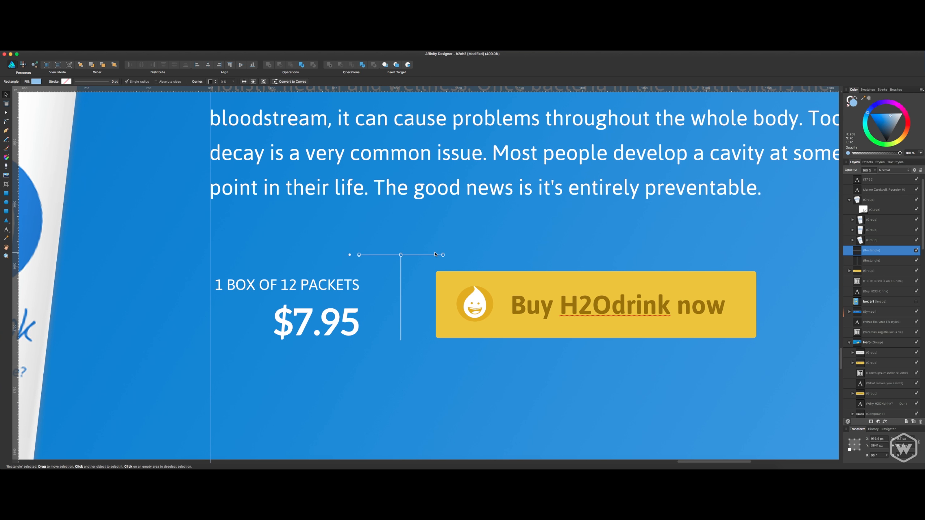
Set the horizontal rule to 1 px thick and 480 px long, and align its left end with the paragraph's left edge.
{"action": "left_click", "coordinate": [905, 440]}
{"action": "type", "text": "1"}
{"action": "key", "text": "Tab"}
{"action": "type", "text": "5"}
{"action": "type", "text": "20"}
{"action": "key", "text": "Return"}
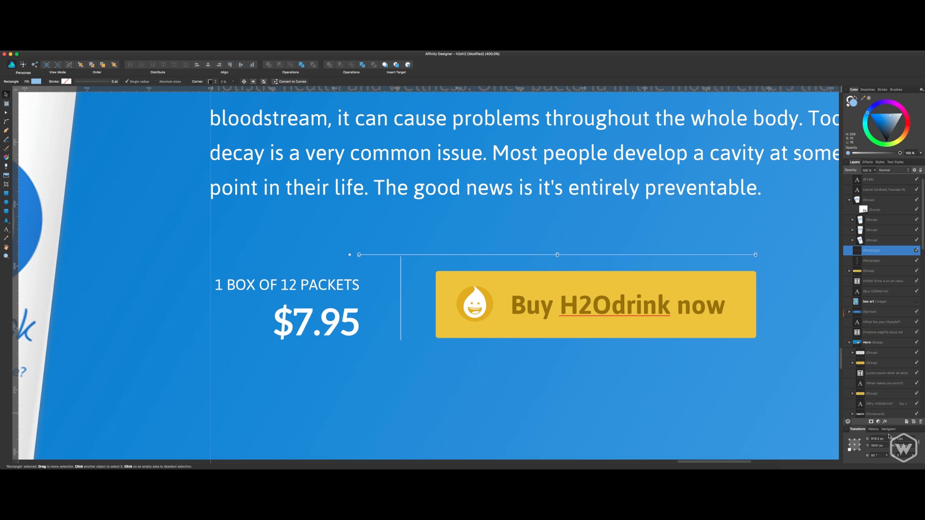
{"action": "left_click", "coordinate": [907, 445]}
{"action": "type", "text": "480"}
{"action": "key", "text": "Return"}
{"action": "left_click_drag", "start_coordinate": [693, 257], "coordinate": [546, 266]}
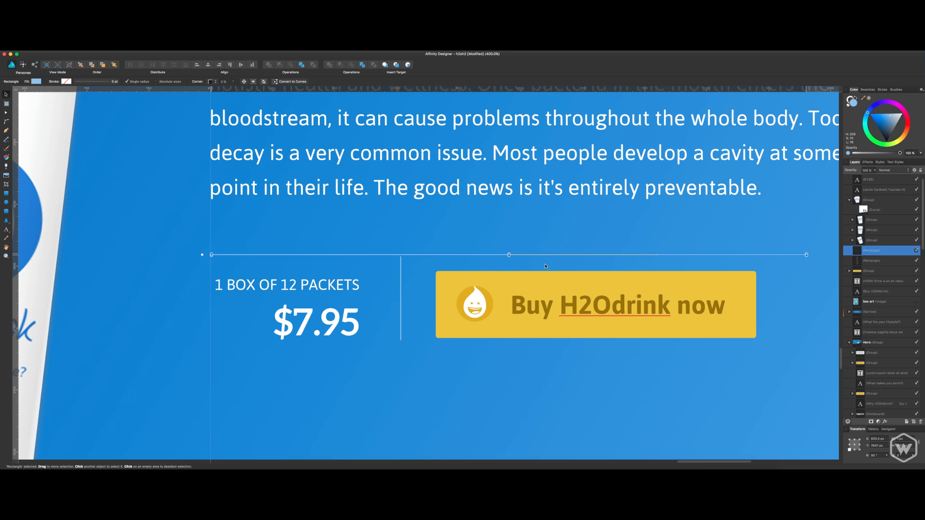
Check the paragraph frame's right edge and lengthen the horizontal rule so it extends beyond the paragraph text.
{"action": "scroll", "coordinate": [785, 264], "scroll_direction": "right", "scroll_amount": 10}
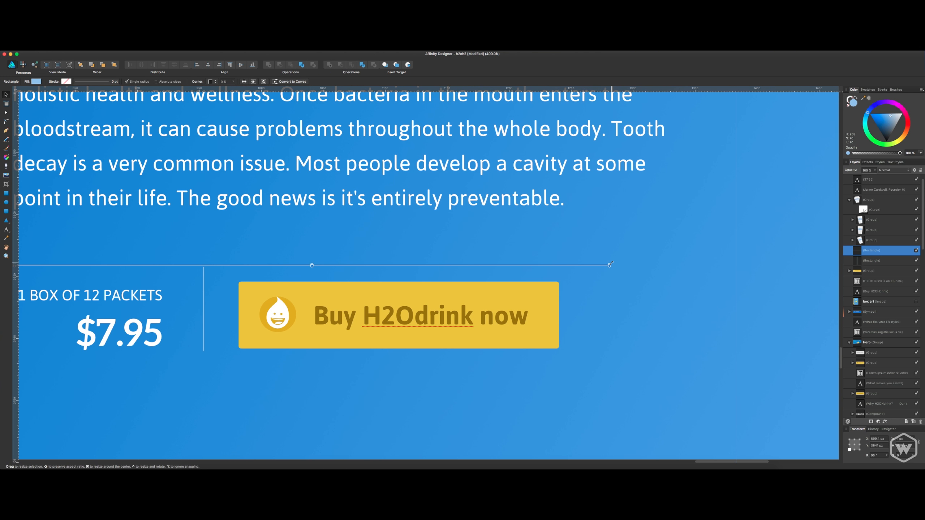
{"action": "scroll", "coordinate": [619, 274], "scroll_direction": "up", "scroll_amount": 5}
{"action": "left_click", "coordinate": [633, 287]}
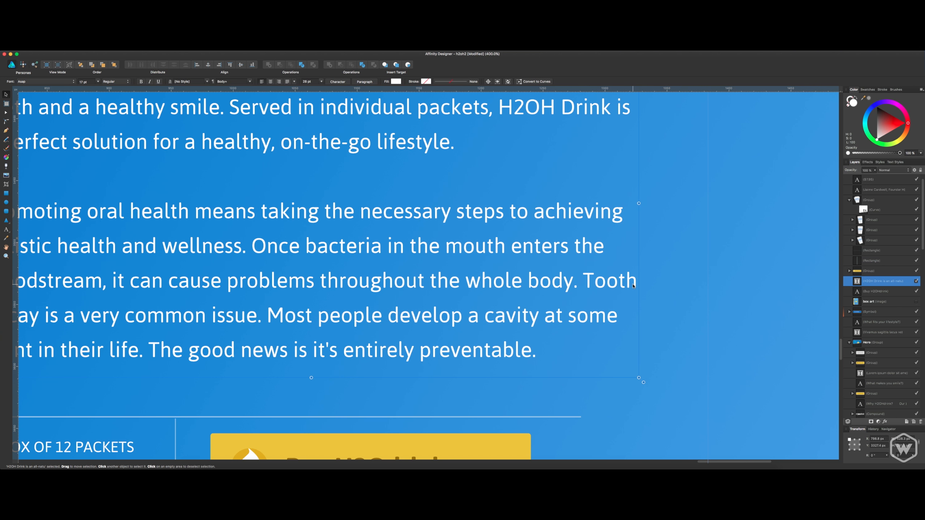
{"action": "left_click", "coordinate": [578, 420]}
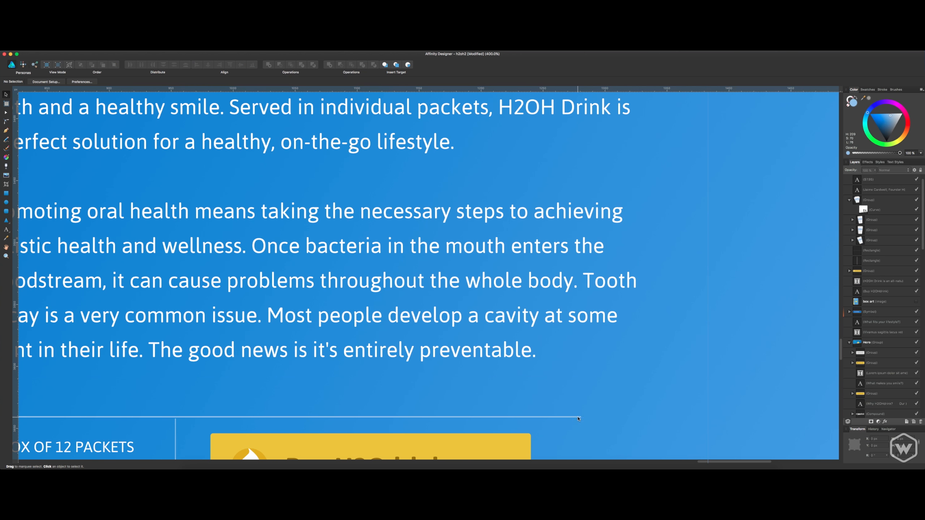
{"action": "left_click", "coordinate": [578, 417]}
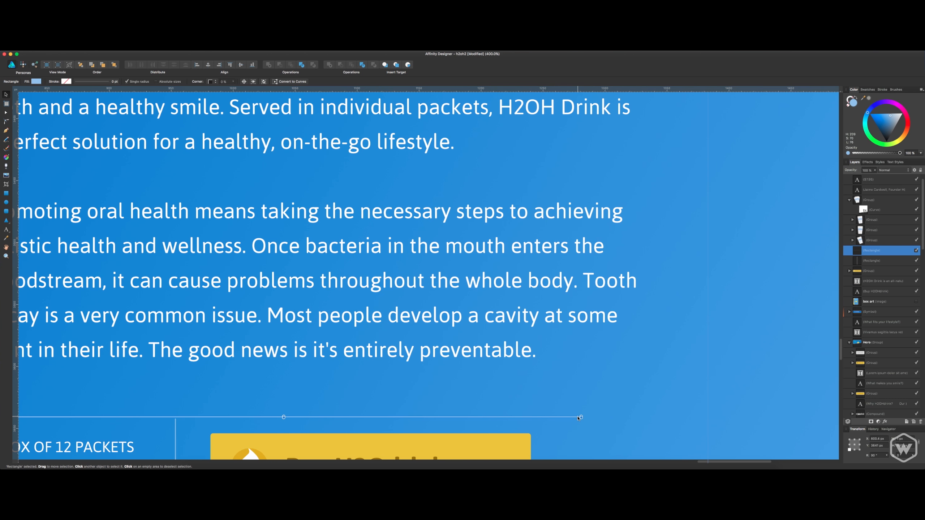
{"action": "left_click", "coordinate": [909, 446]}
{"action": "type", "text": "200"}
{"action": "key", "text": "Return"}
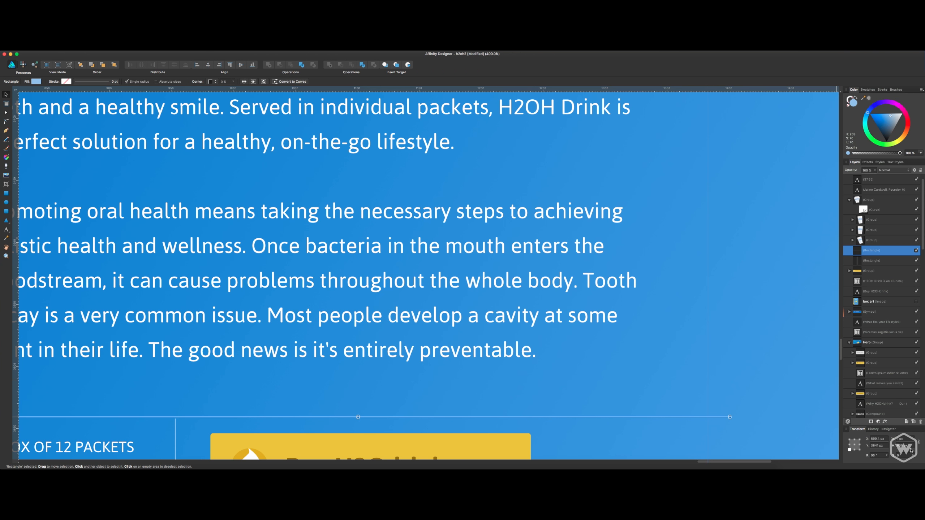
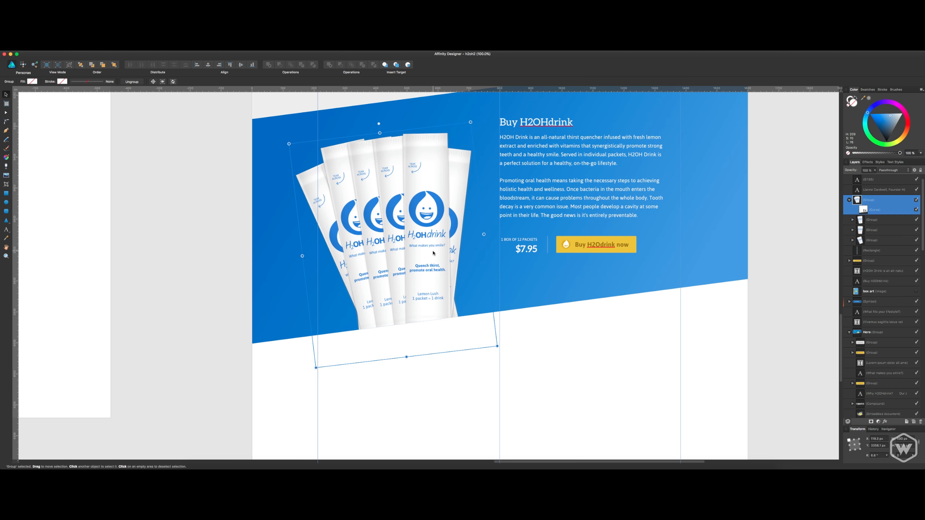
Switch to Finder and browse the Clients folder to H2OH Drink, Photography, Water.
{"action": "scroll", "coordinate": [433, 252], "scroll_direction": "up", "scroll_amount": 5}
{"action": "left_click", "coordinate": [575, 420]}
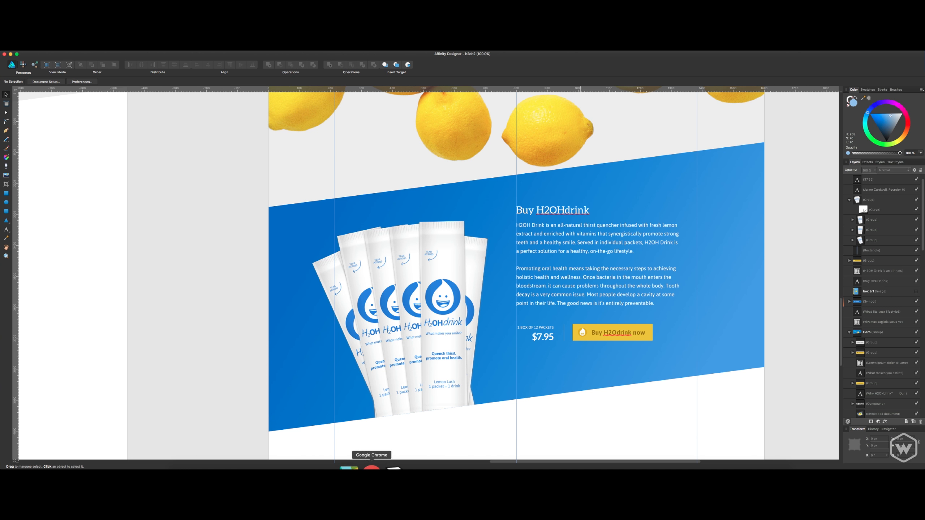
{"action": "left_click", "coordinate": [192, 467]}
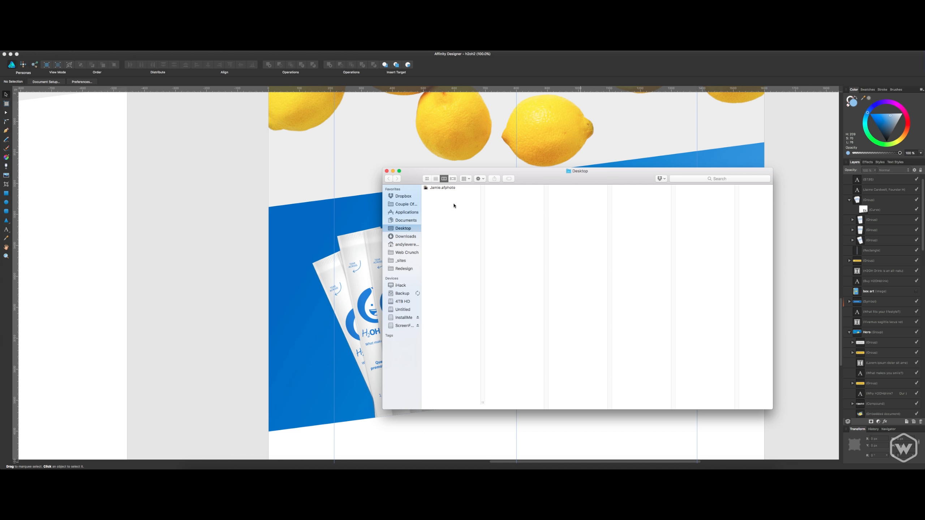
{"action": "left_click", "coordinate": [406, 204]}
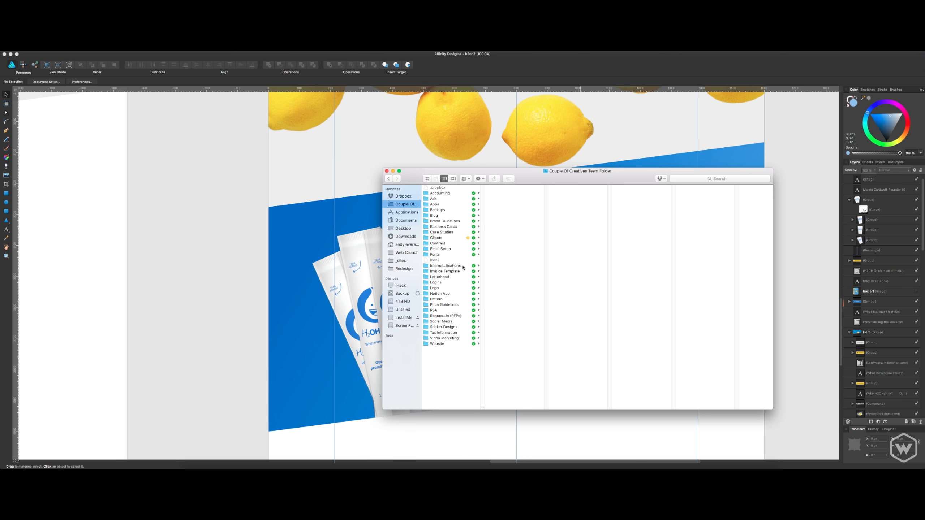
{"action": "left_click", "coordinate": [462, 283]}
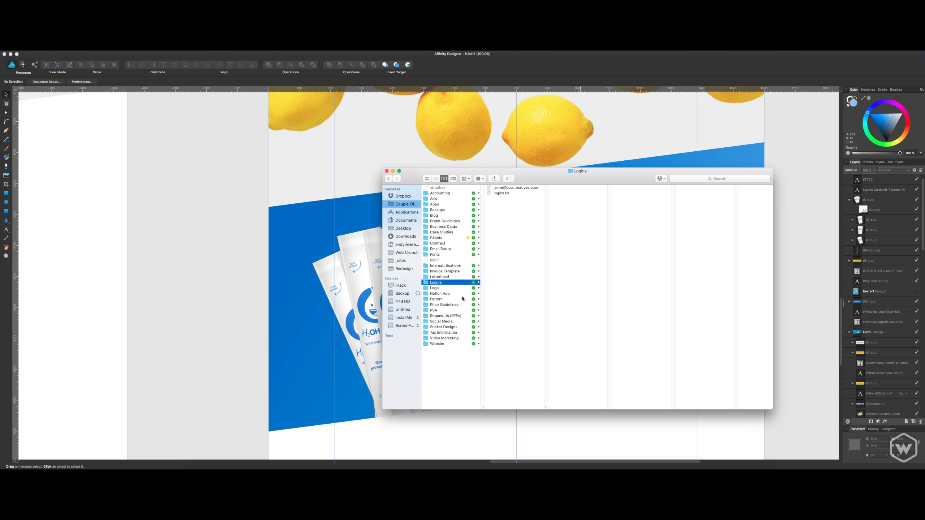
{"action": "left_click", "coordinate": [456, 243]}
{"action": "left_click", "coordinate": [456, 238]}
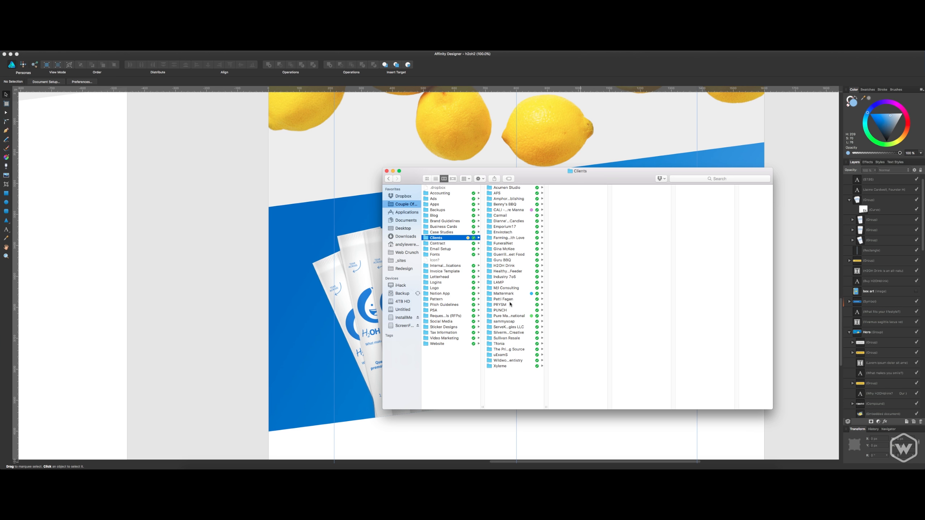
{"action": "left_click", "coordinate": [504, 265]}
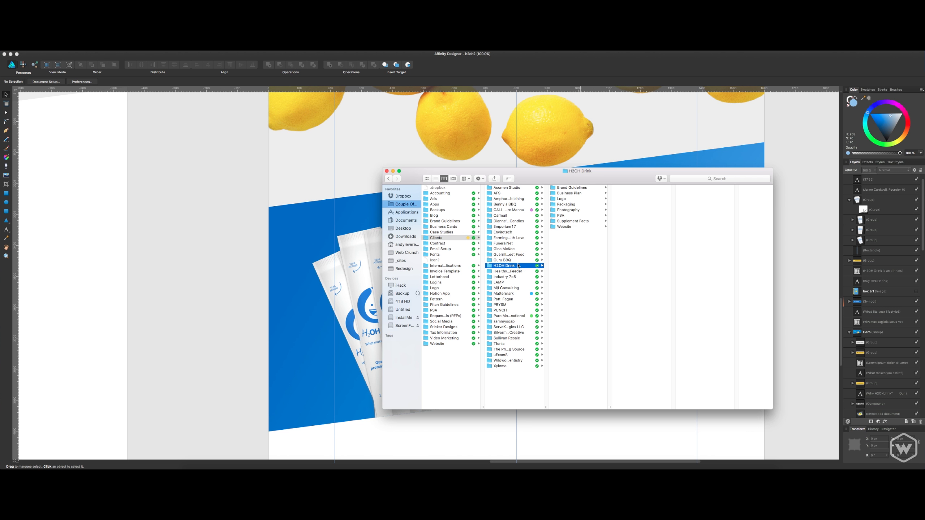
{"action": "left_click", "coordinate": [567, 210]}
{"action": "left_click", "coordinate": [633, 216]}
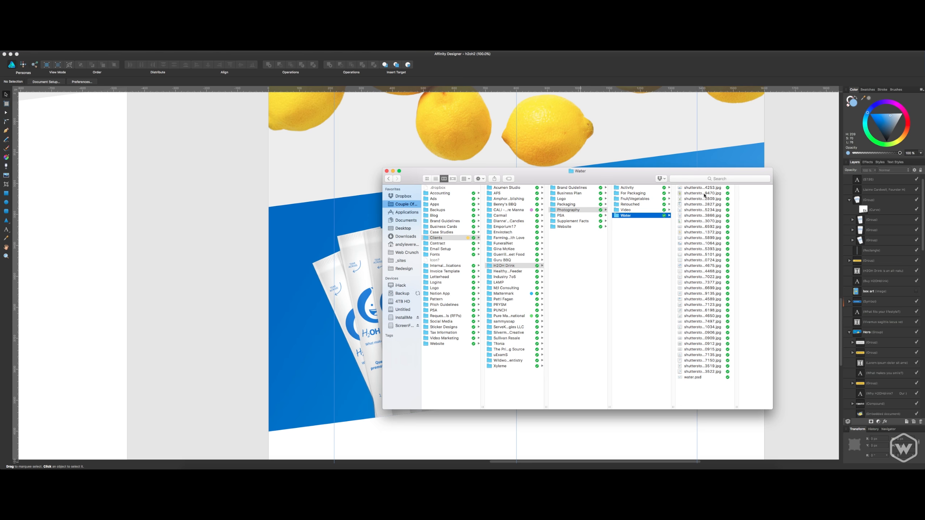
Preview the stock photos in the Water folder one after another to find a suitable water splash.
{"action": "left_click", "coordinate": [703, 198]}
{"action": "key", "text": "space"}
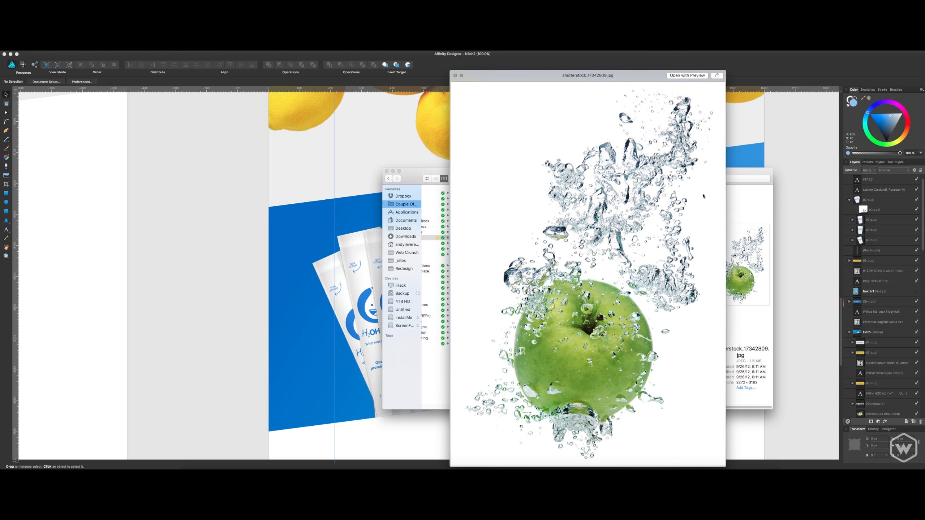
{"action": "key", "text": "Down"}
{"action": "key", "text": "Down"}
{"action": "key", "text": "Down"}
{"action": "key", "text": "Down"}
{"action": "key", "text": "Down"}
{"action": "key", "text": "Down"}
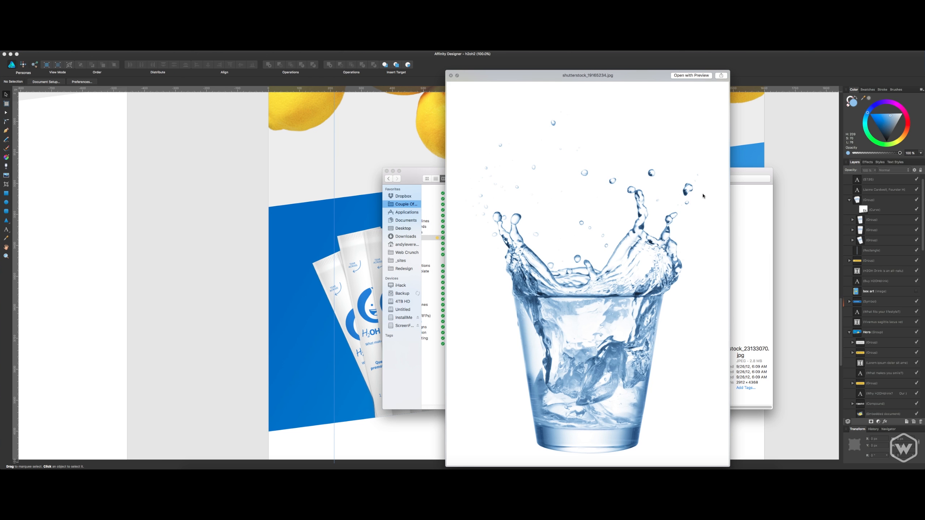
{"action": "key", "text": "Down"}
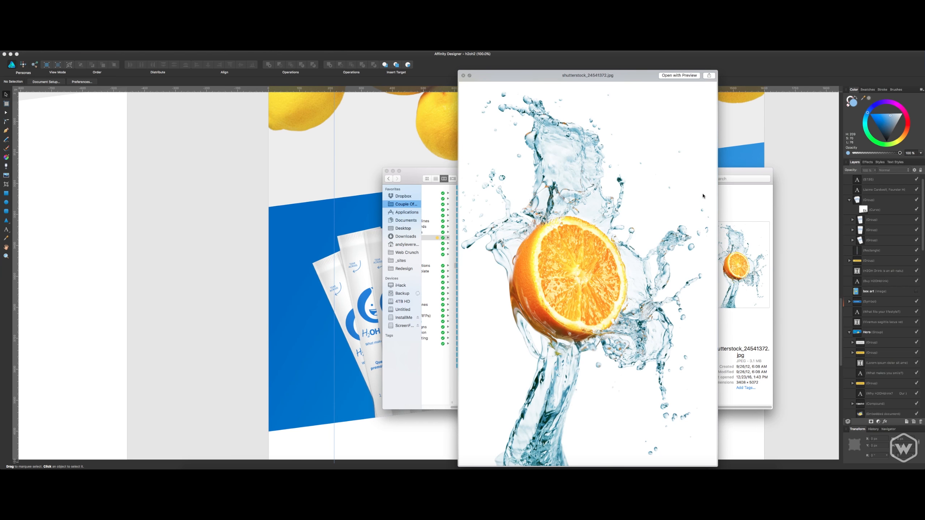
{"action": "key", "text": "Down"}
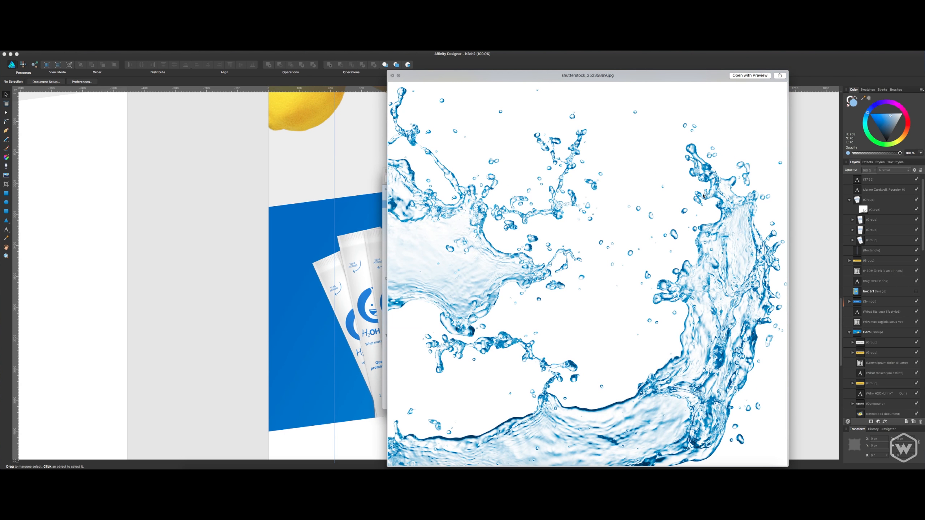
{"action": "key", "text": "Down"}
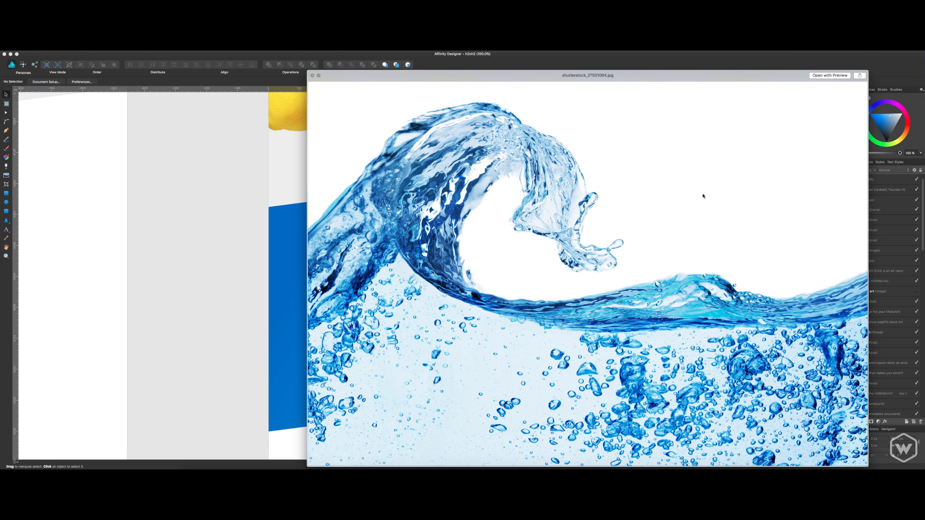
{"action": "key", "text": "Down"}
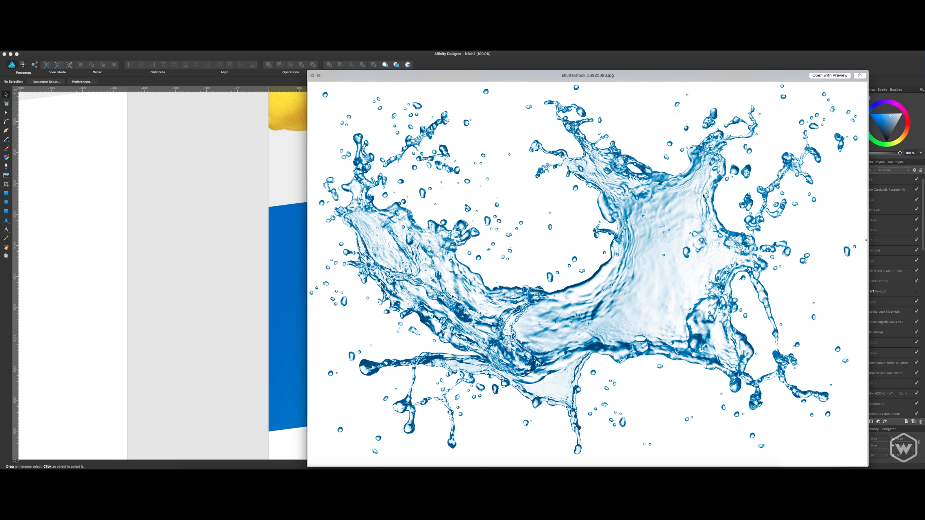
{"action": "key", "text": "Down"}
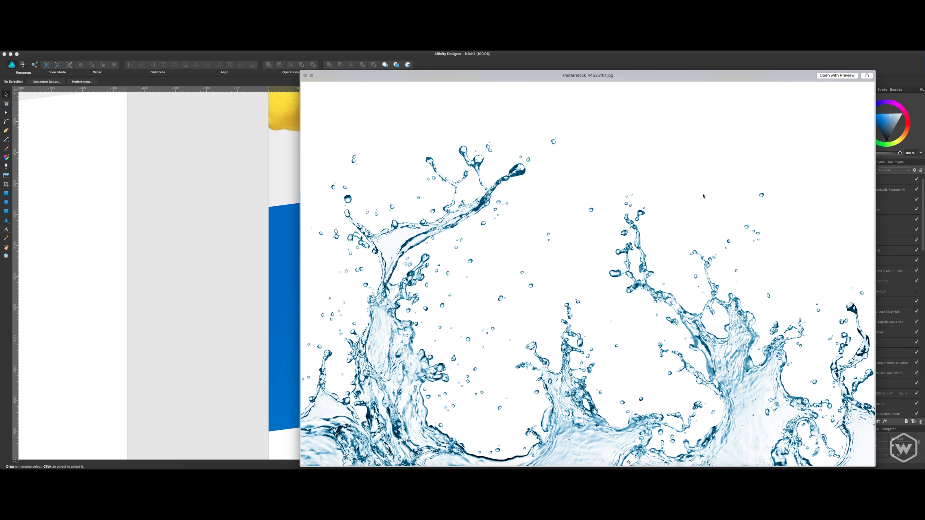
Close the preview and open shutterstock_44525101.jpg in Affinity Photo.
{"action": "key", "text": "space"}
{"action": "key", "text": "space"}
{"action": "key", "text": "space"}
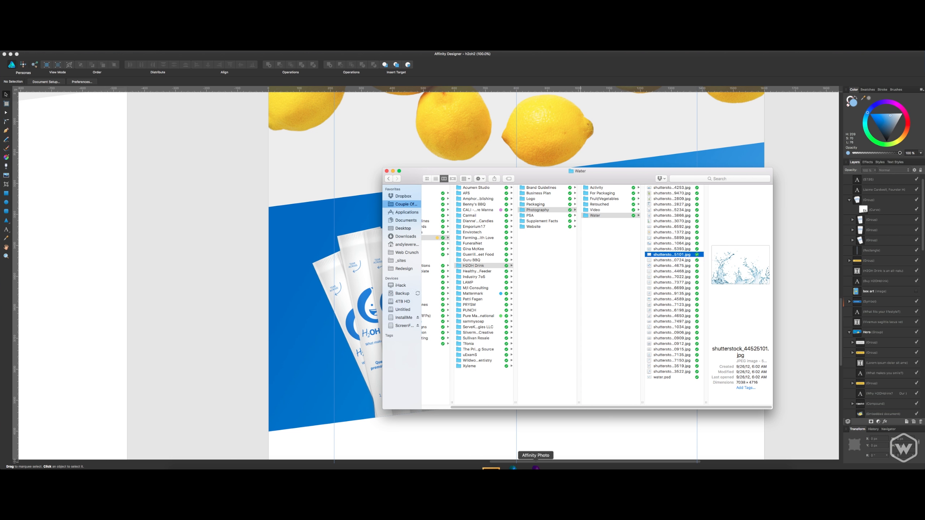
{"action": "left_click_drag", "start_coordinate": [672, 255], "coordinate": [536, 468]}
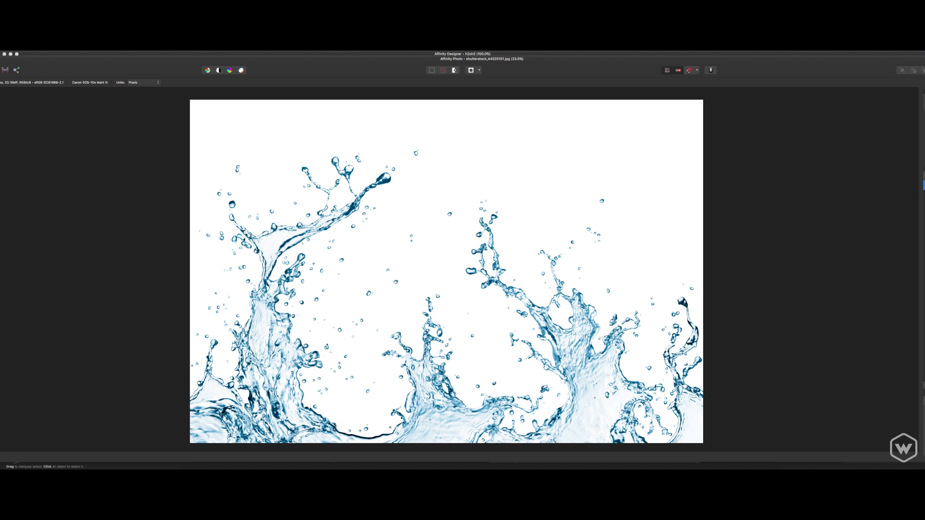
{"action": "left_click", "coordinate": [149, 48]}
{"action": "mouse_move", "coordinate": [175, 224]}
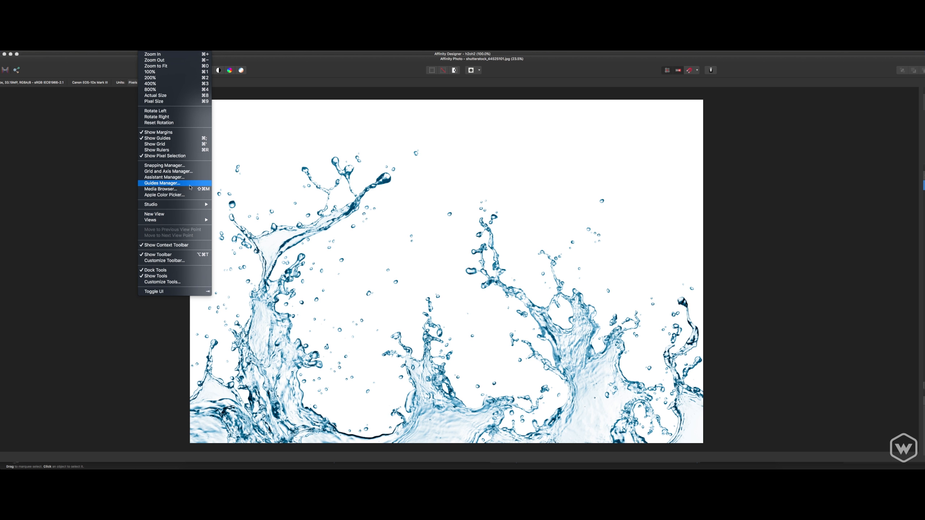
{"action": "mouse_move", "coordinate": [179, 205]}
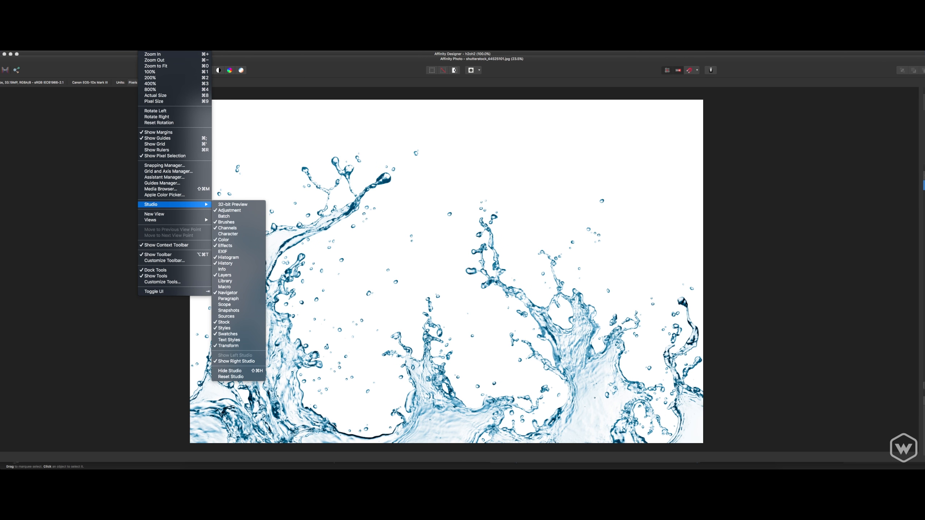
{"action": "key", "text": "Escape"}
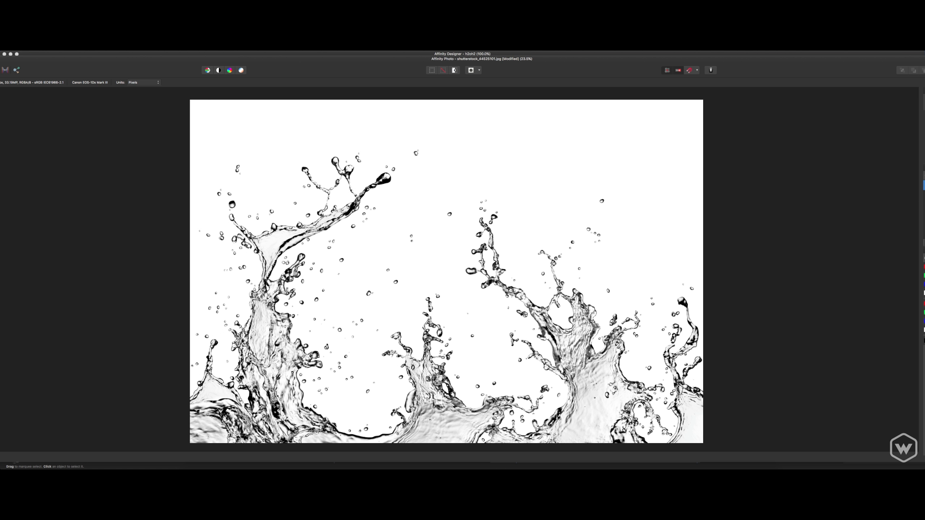
Compare the splash photo in black and white and in colour, and undo the black-and-white conversion.
{"action": "key", "text": "super+z"}
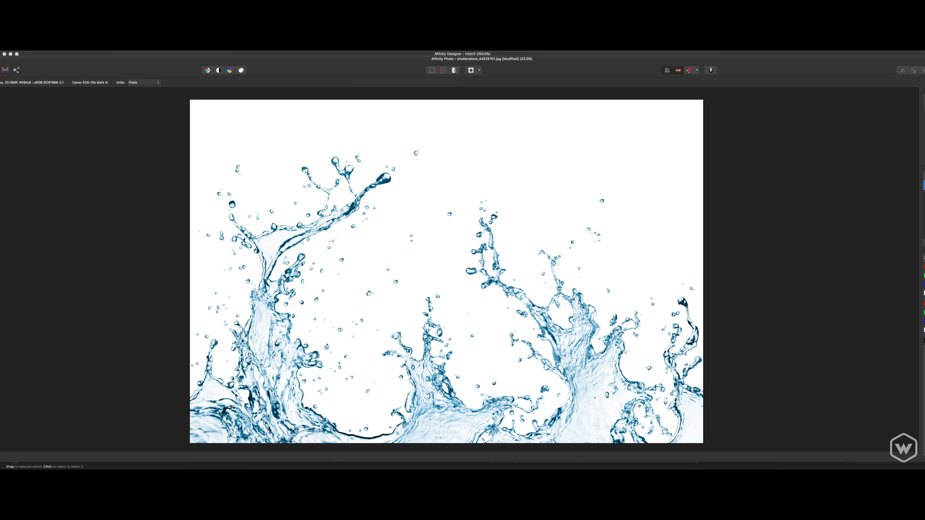
{"action": "key", "text": "super+shift+z"}
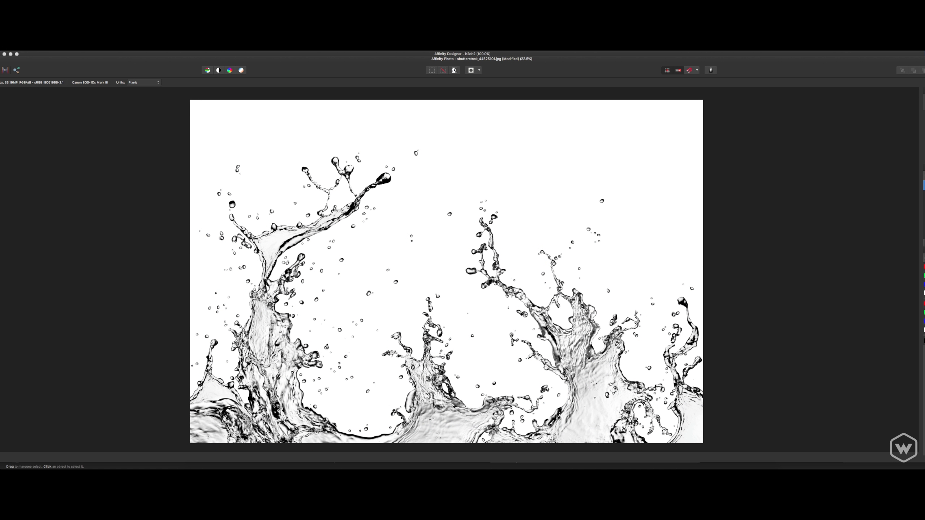
{"action": "key", "text": "super+x"}
{"action": "key", "text": "super+z"}
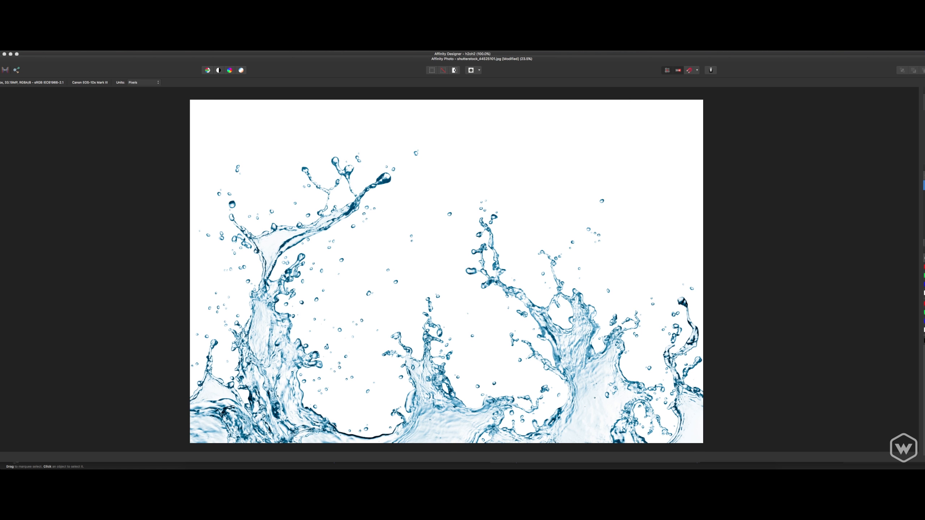
{"action": "right_click", "coordinate": [688, 243]}
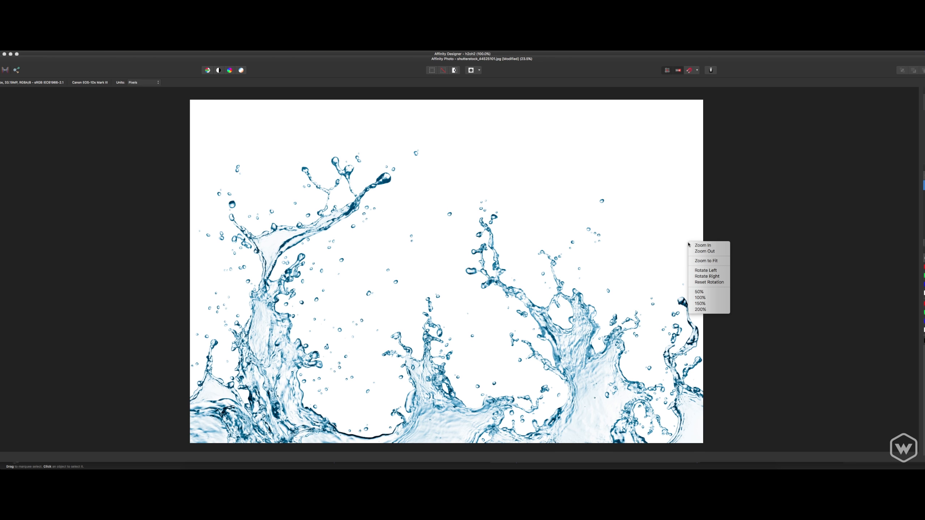
{"action": "left_click", "coordinate": [771, 271]}
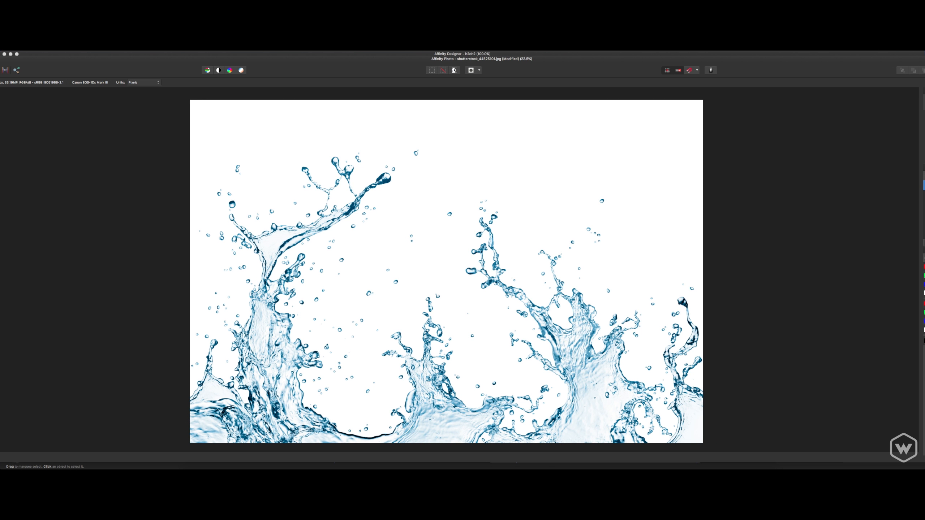
{"action": "key", "text": "q"}
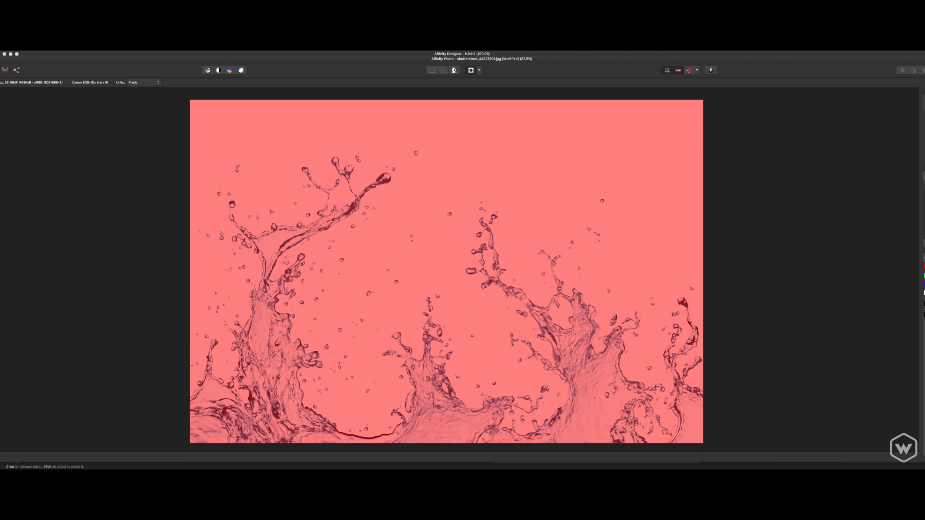
{"action": "key", "text": "q"}
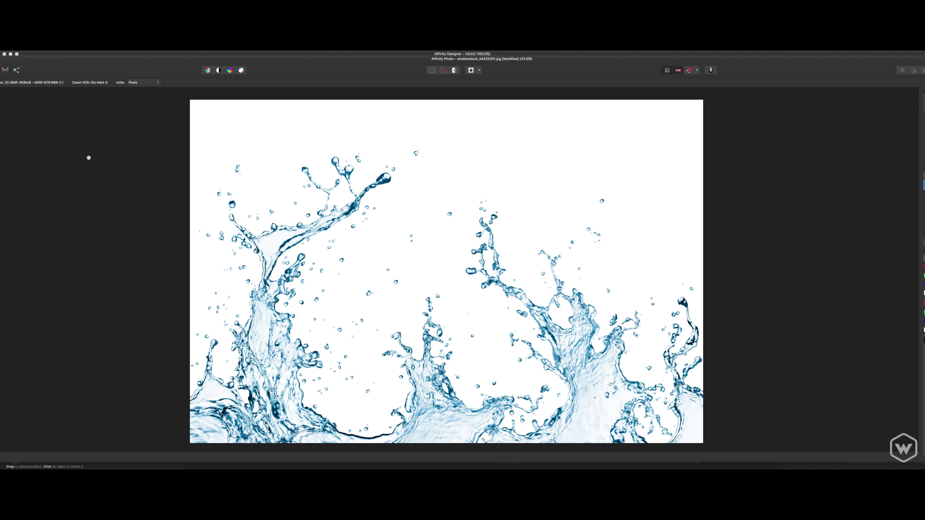
Flood-select the white background around the splash at 34% tolerance, delete it and clear the selection.
{"action": "key", "text": "w"}
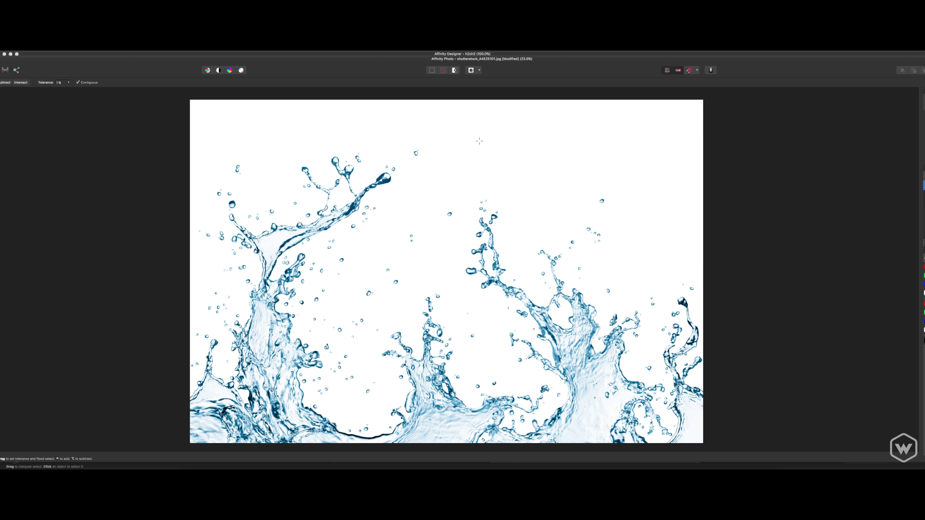
{"action": "left_click_drag", "start_coordinate": [745, 155], "coordinate": [684, 157]}
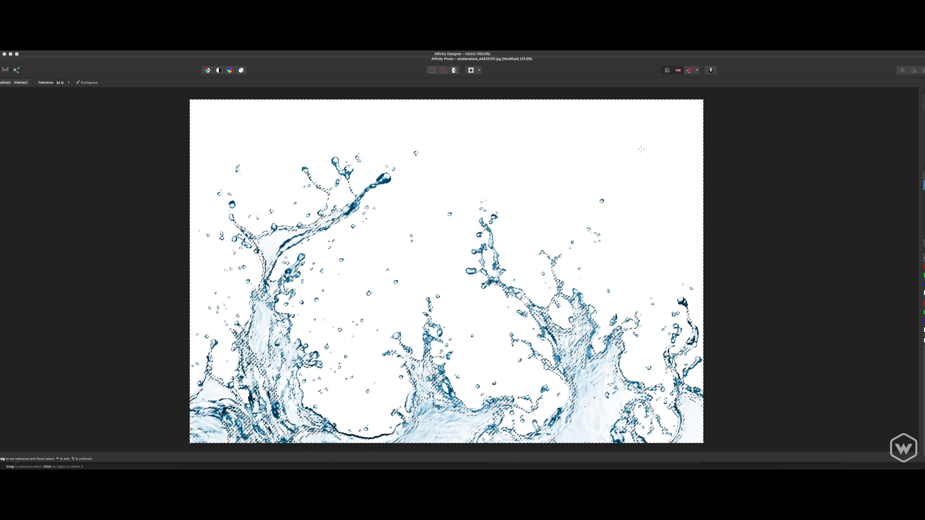
{"action": "key", "text": "Delete"}
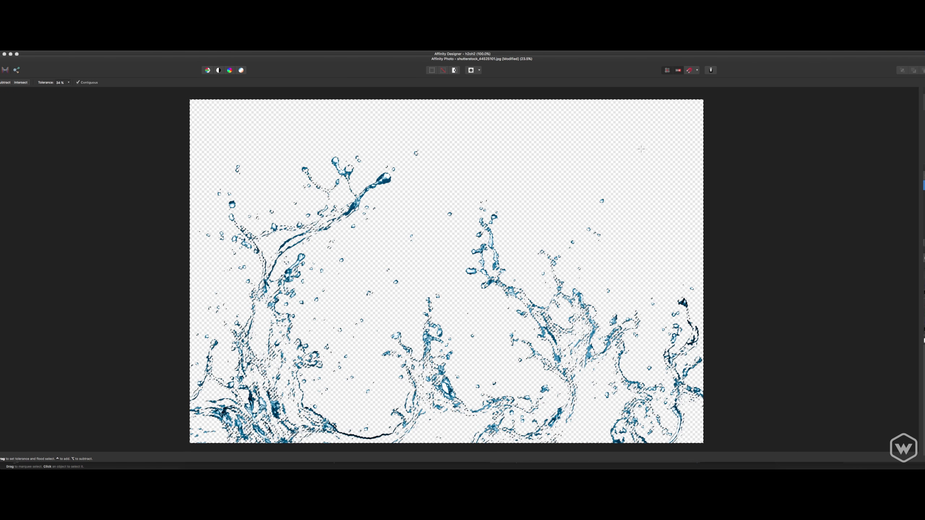
{"action": "key", "text": "super+d"}
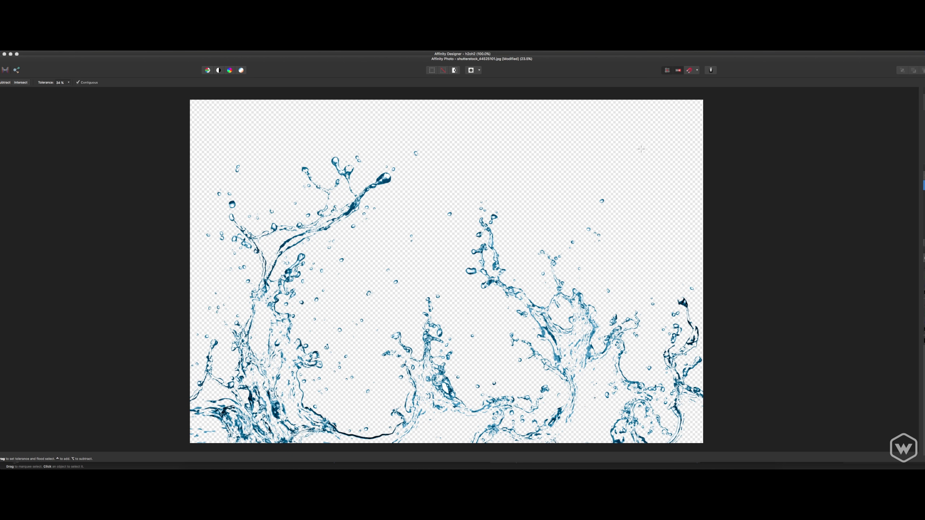
Save the cut-out splash document to the Desktop as water.
{"action": "key", "text": "super+s"}
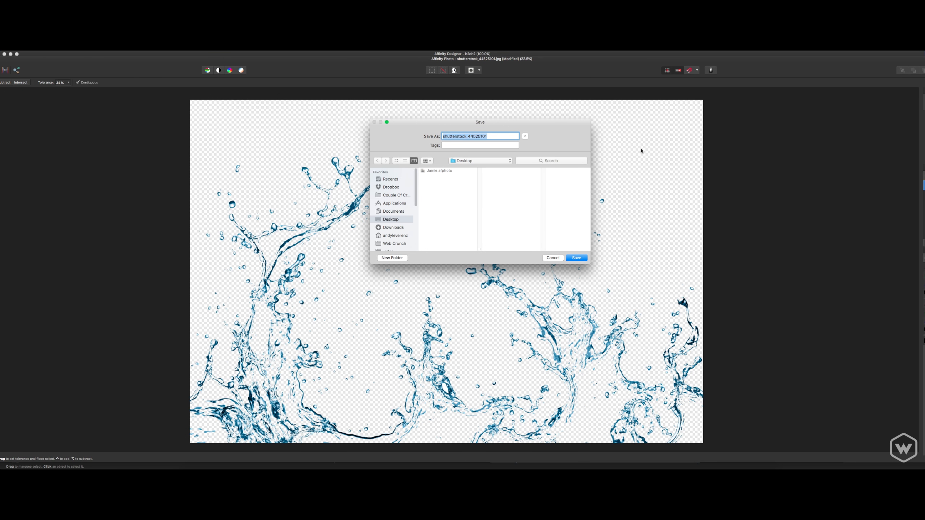
{"action": "type", "text": "water"}
{"action": "key", "text": "Return"}
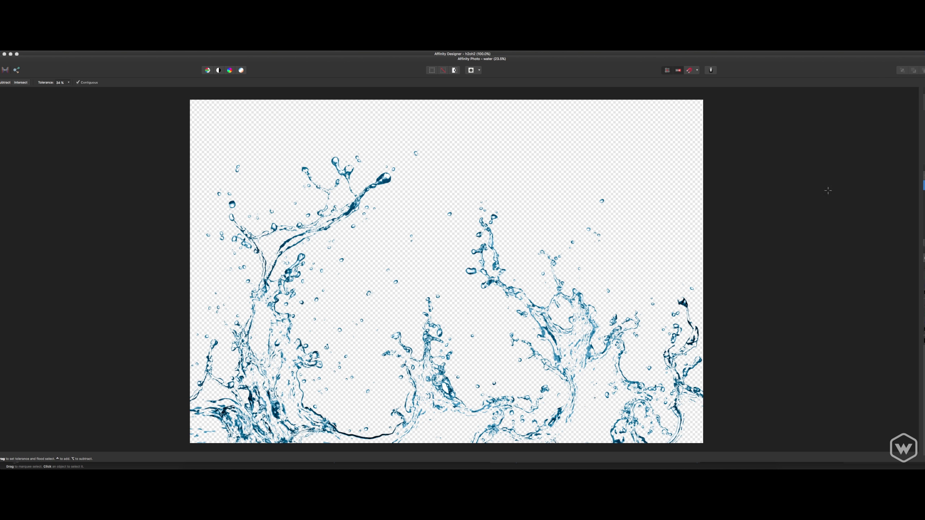
Duplicate the cut-out splash layer and group the copy with the original.
{"action": "key", "text": "v"}
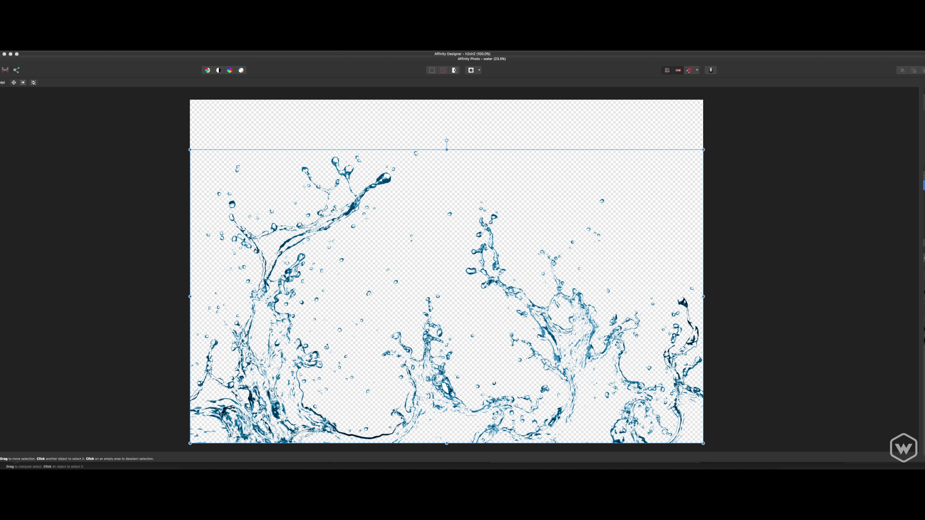
{"action": "key", "text": "super+j"}
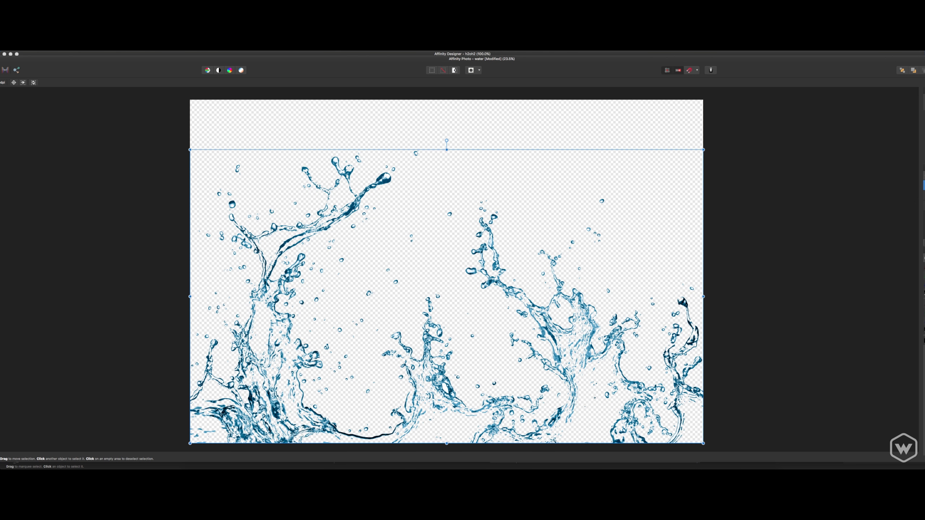
{"action": "left_click", "coordinate": [924, 206], "text": "shift"}
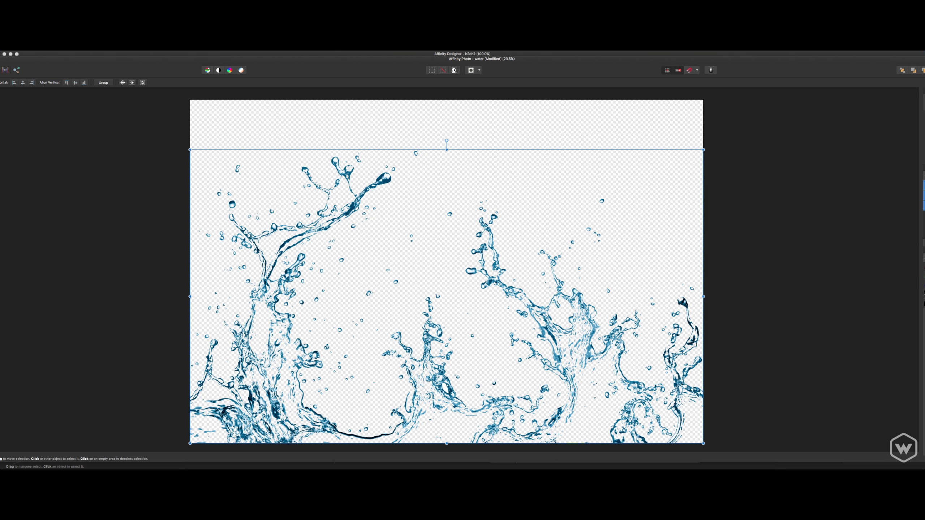
{"action": "key", "text": "super+g"}
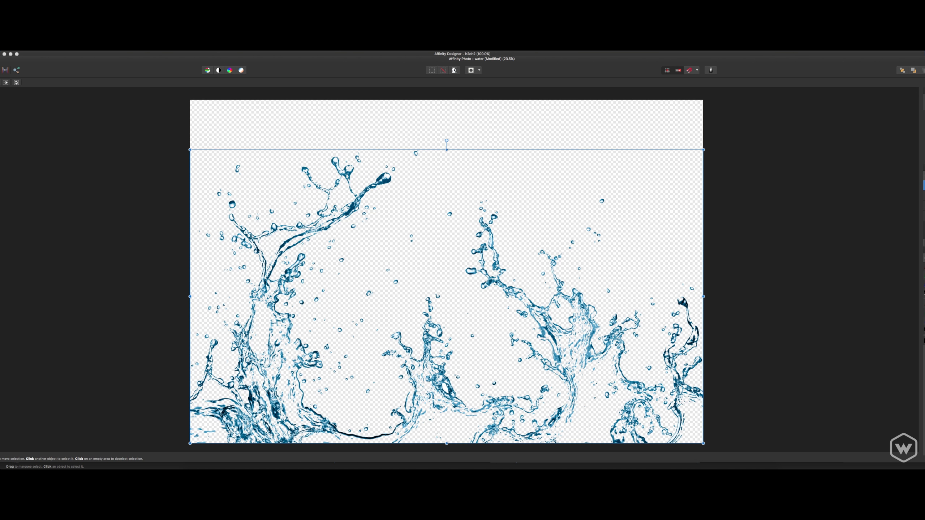
{"action": "key", "text": "super+d"}
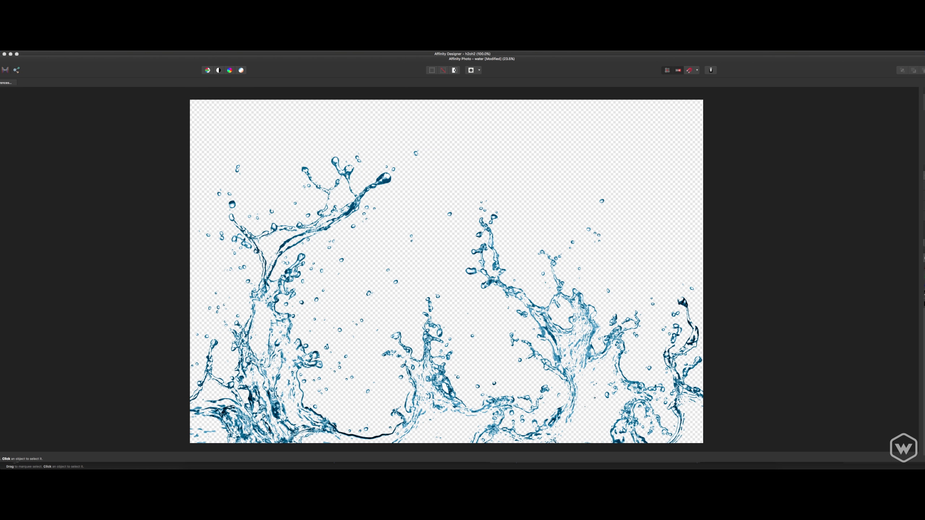
{"action": "left_click", "coordinate": [924, 185]}
{"action": "left_click", "coordinate": [924, 206], "text": "shift"}
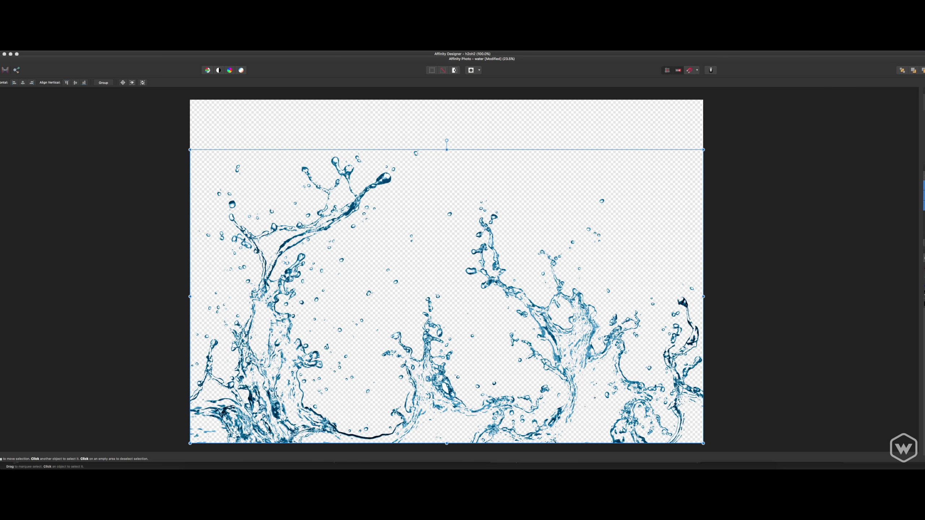
{"action": "key", "text": "super+g"}
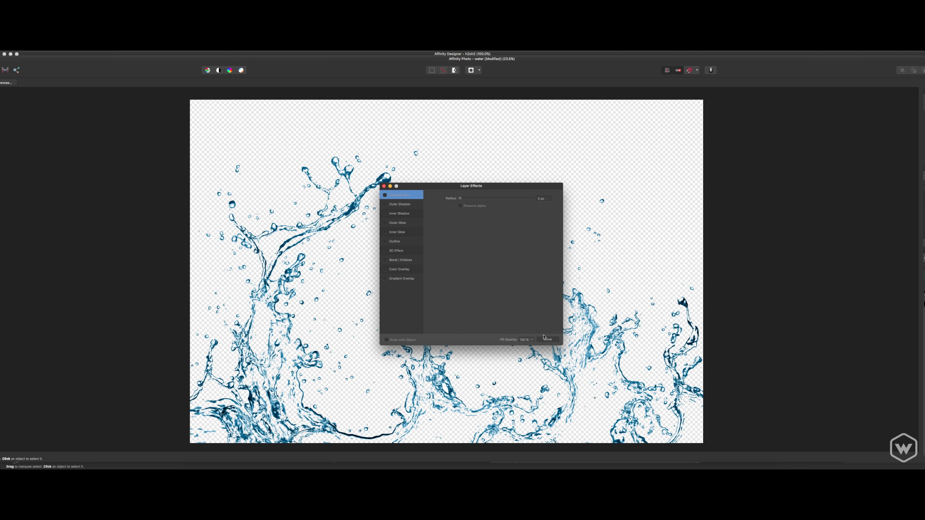
{"action": "left_click", "coordinate": [545, 338]}
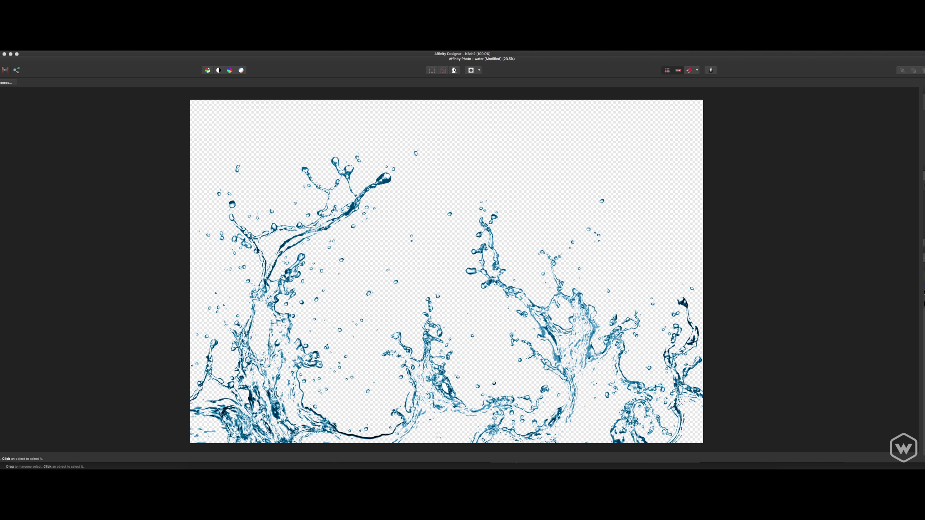
{"action": "key", "text": "super+b"}
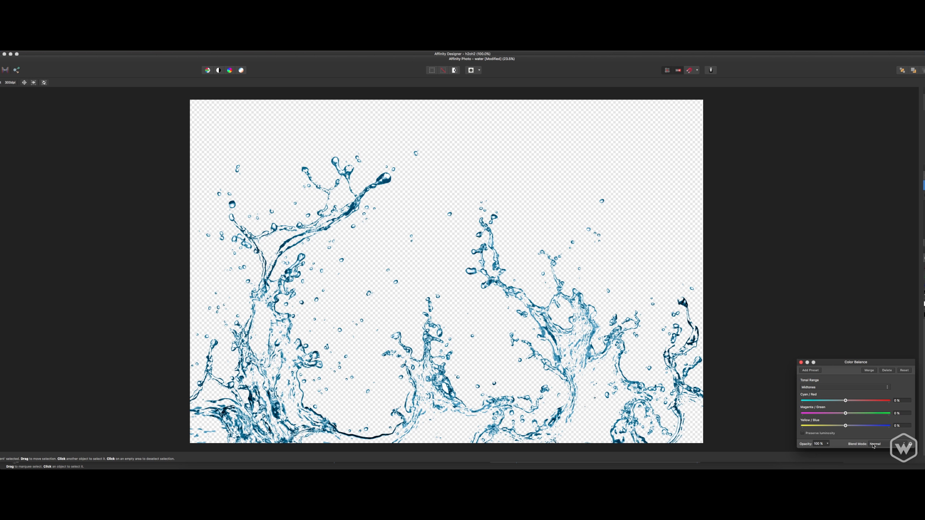
{"action": "left_click", "coordinate": [800, 362]}
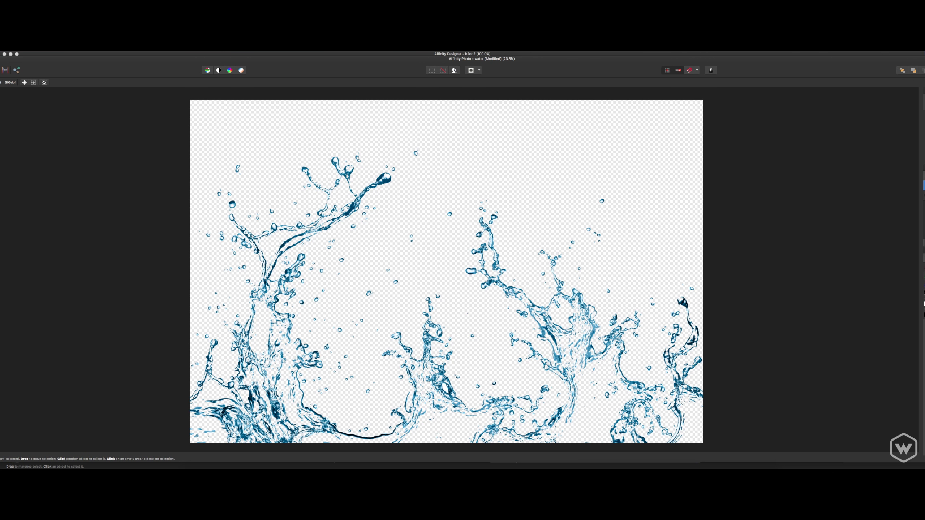
Add a Gradient Map adjustment to the splash and remove its green middle stop.
{"action": "key", "text": "super+g"}
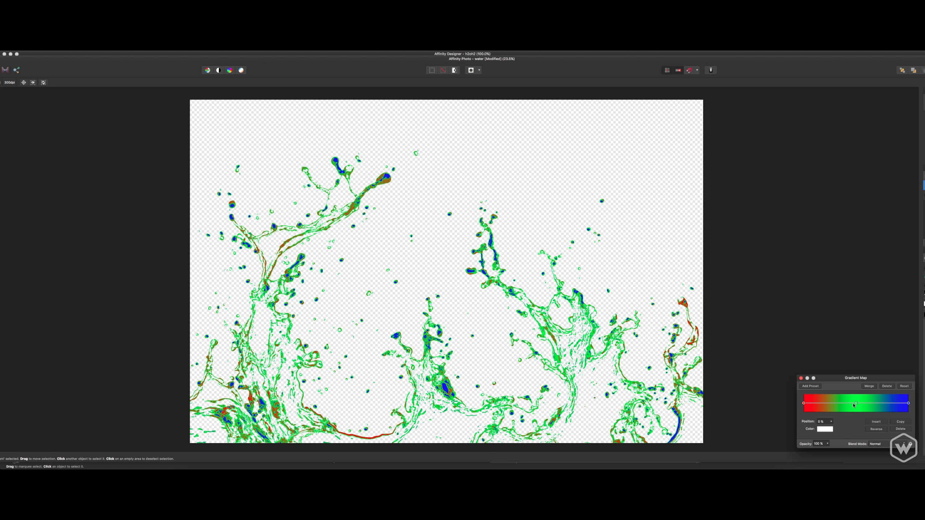
{"action": "left_click_drag", "start_coordinate": [855, 404], "coordinate": [846, 403]}
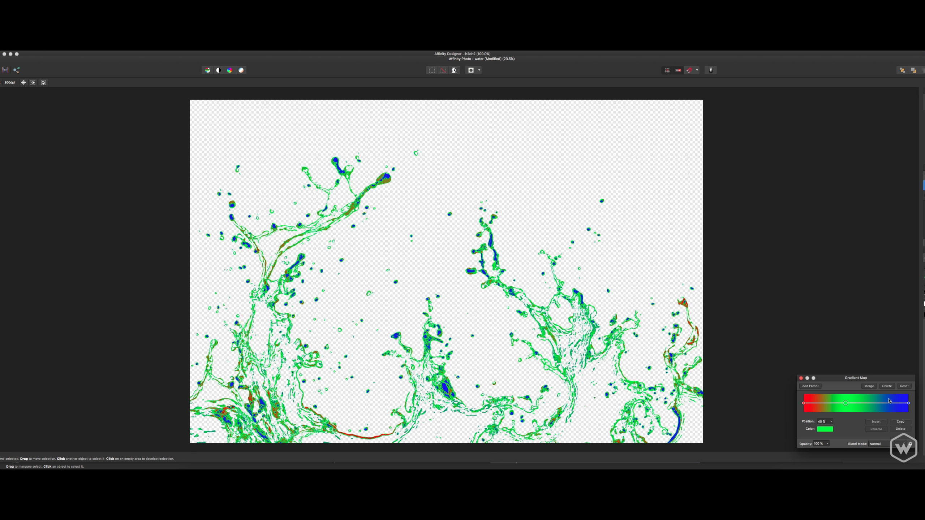
{"action": "left_click", "coordinate": [887, 386]}
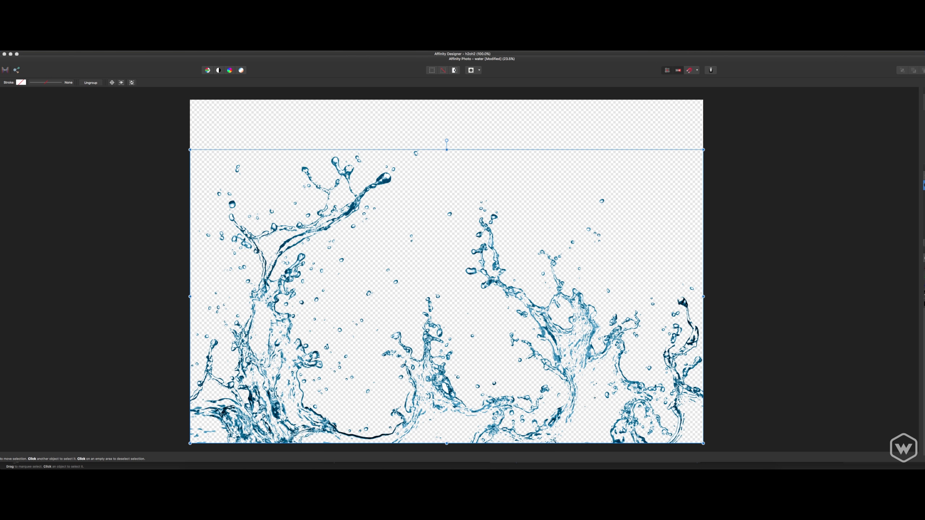
{"action": "key", "text": "super+z"}
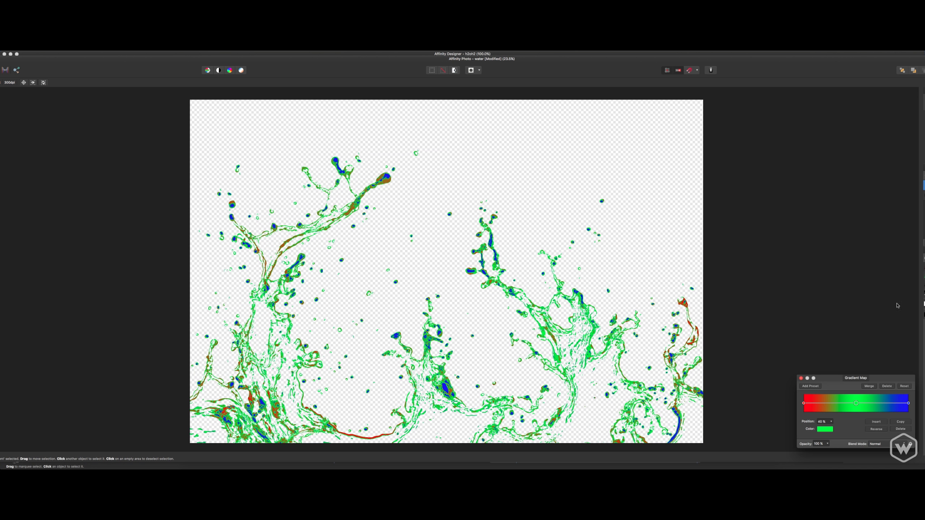
{"action": "mouse_move", "coordinate": [856, 403]}
{"action": "left_mouse_down"}
{"action": "mouse_move", "coordinate": [871, 404]}
{"action": "mouse_move", "coordinate": [858, 403]}
{"action": "left_mouse_up"}
{"action": "left_click", "coordinate": [900, 429]}
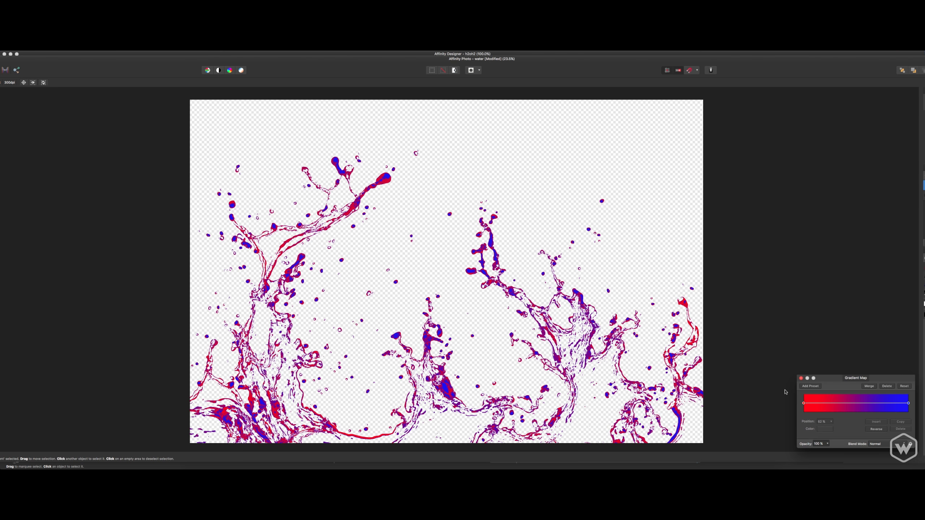
Set the gradient map's start stop to black and its end stop to white, and close the adjustment.
{"action": "left_click", "coordinate": [803, 403]}
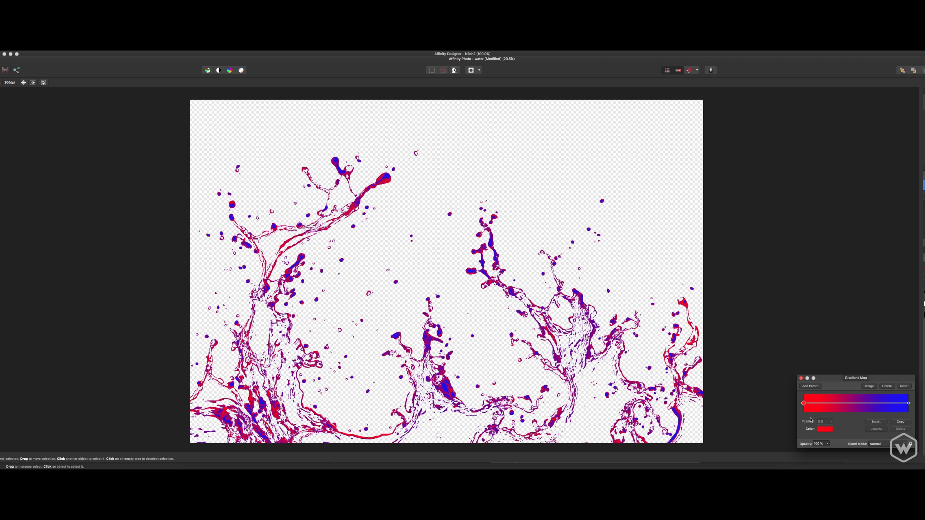
{"action": "left_click", "coordinate": [826, 429]}
{"action": "left_click_drag", "start_coordinate": [846, 393], "coordinate": [836, 346]}
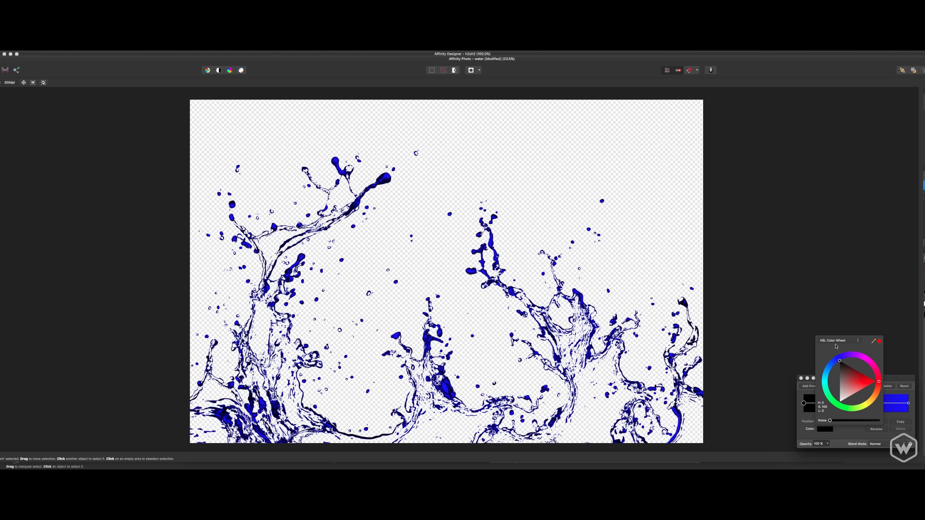
{"action": "left_click", "coordinate": [864, 426]}
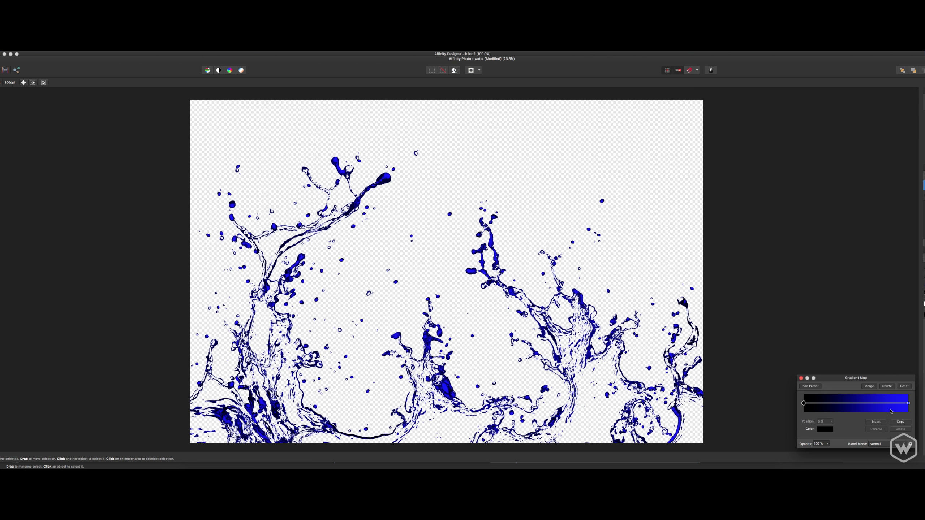
{"action": "left_click", "coordinate": [908, 404]}
{"action": "left_click", "coordinate": [825, 429]}
{"action": "left_click_drag", "start_coordinate": [848, 378], "coordinate": [916, 373]}
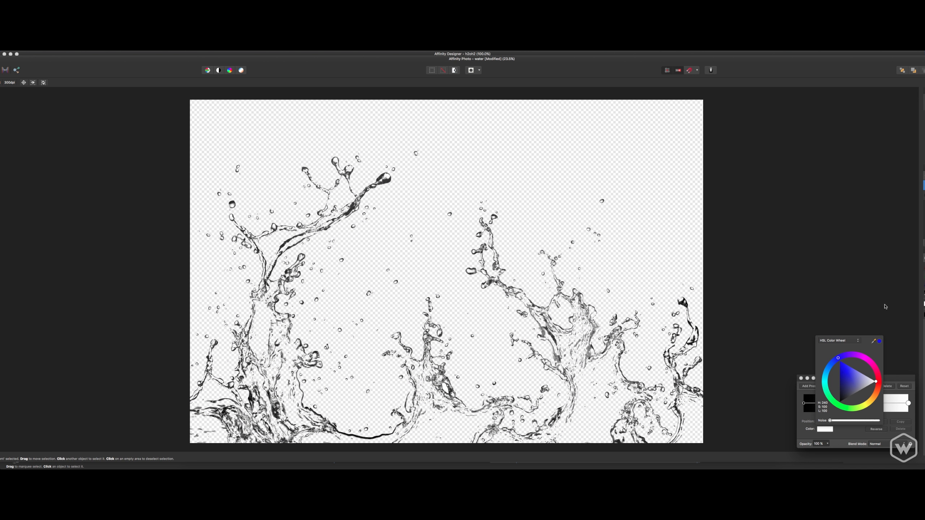
{"action": "left_click", "coordinate": [897, 378]}
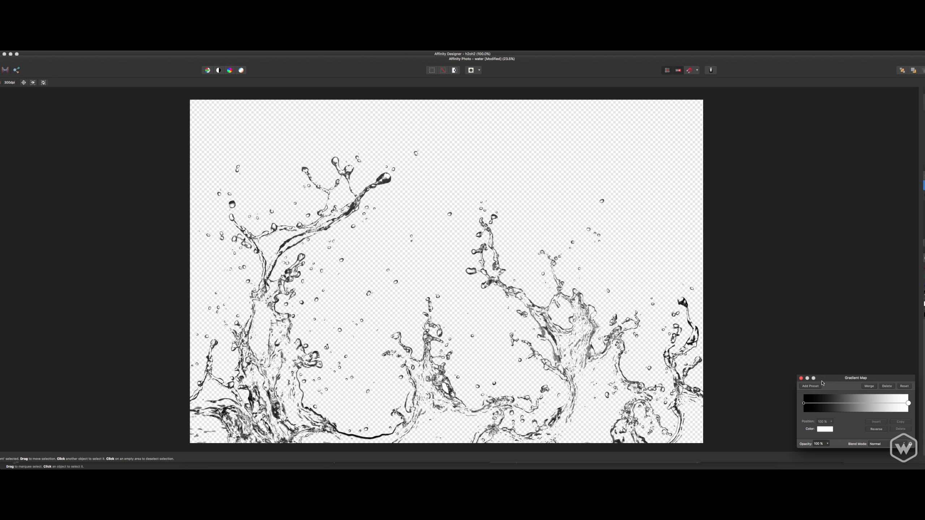
{"action": "left_click", "coordinate": [805, 403]}
{"action": "left_click", "coordinate": [909, 404]}
{"action": "left_click", "coordinate": [855, 407]}
{"action": "left_click", "coordinate": [801, 378]}
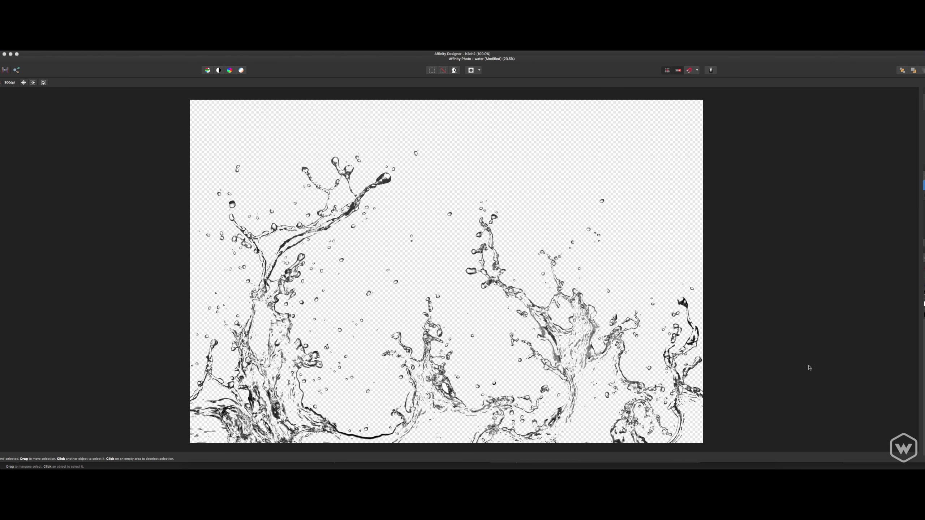
Save the recoloured water document and close it.
{"action": "key", "text": "Delete"}
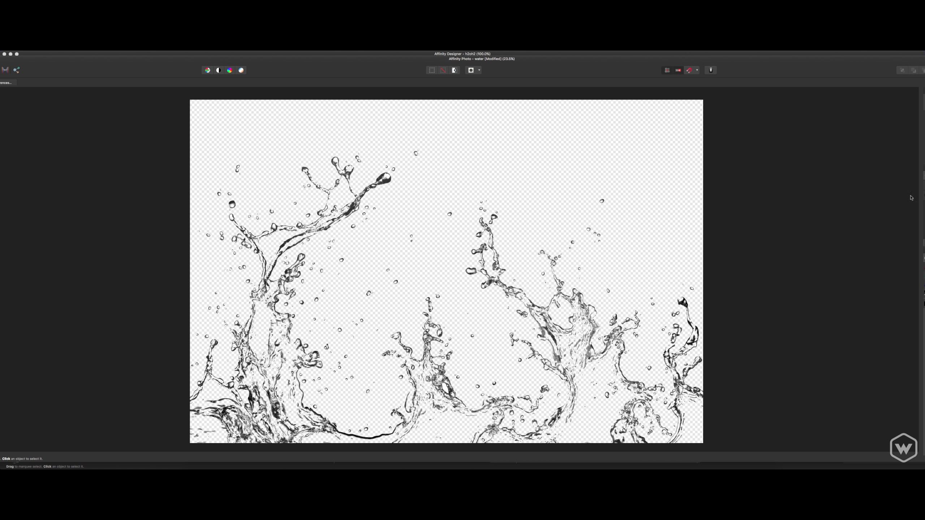
{"action": "key", "text": "super+s"}
{"action": "key", "text": "super+w"}
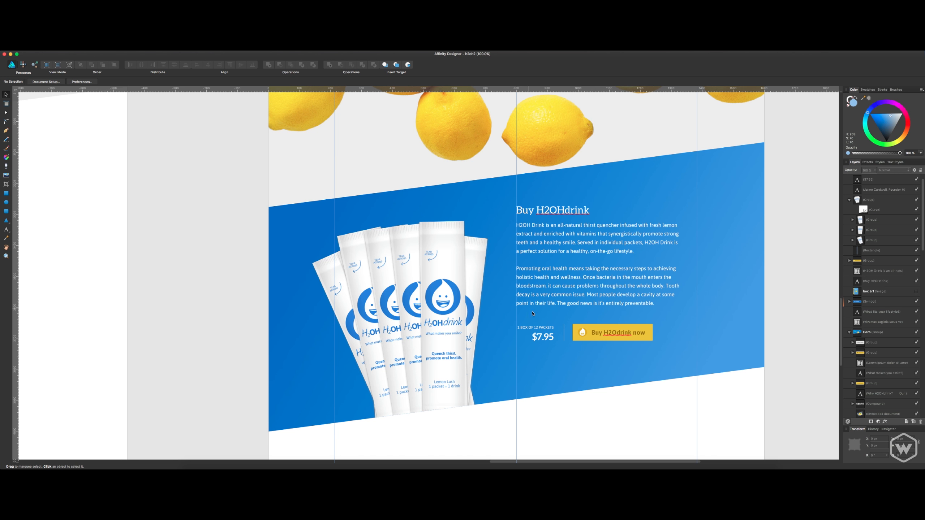
Place the water document from the Desktop folder onto the landing page in Affinity Designer.
{"action": "left_click", "coordinate": [215, 474]}
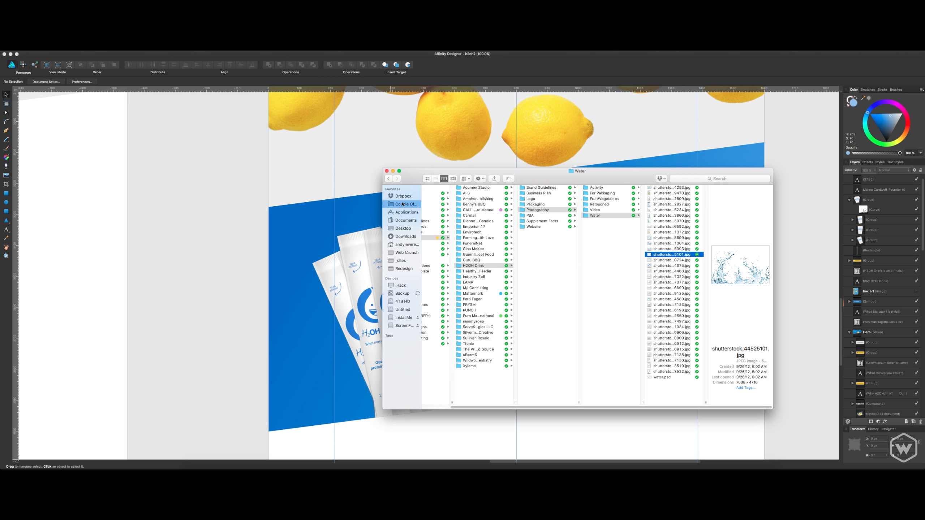
{"action": "left_click", "coordinate": [402, 228]}
{"action": "left_click_drag", "start_coordinate": [445, 194], "coordinate": [259, 289]}
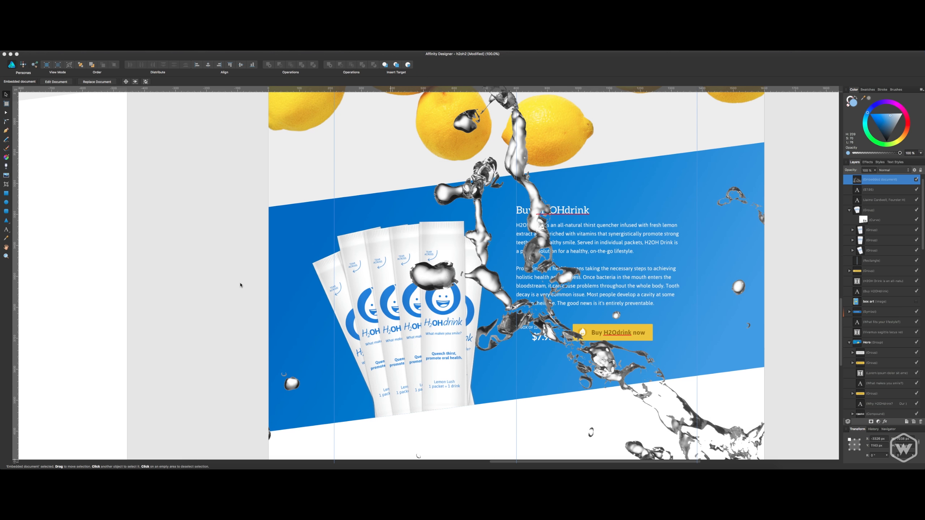
Scale the placed splash down to roughly the width of the packet fan and position it over the packets' lower part.
{"action": "left_click_drag", "start_coordinate": [602, 359], "coordinate": [471, 225]}
{"action": "key", "text": "super+minus"}
{"action": "key", "text": "super+minus"}
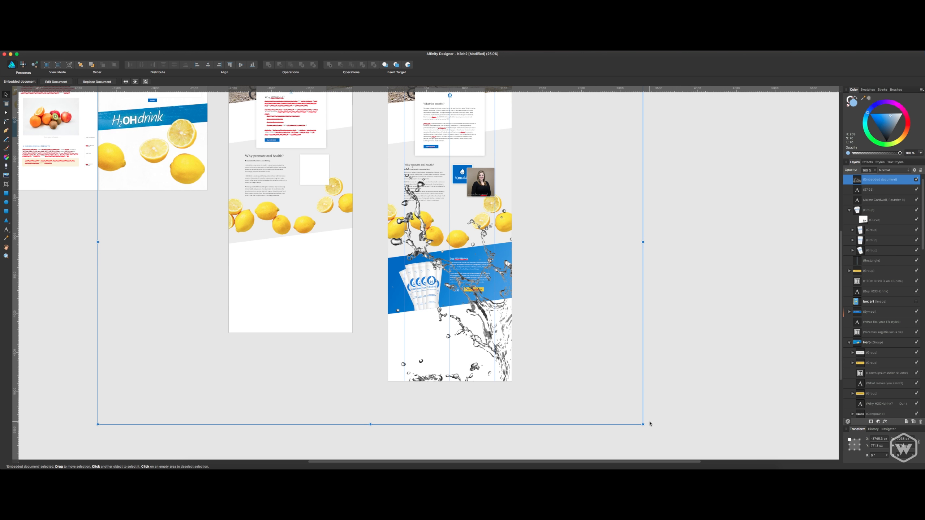
{"action": "left_click_drag", "start_coordinate": [644, 425], "coordinate": [432, 306]}
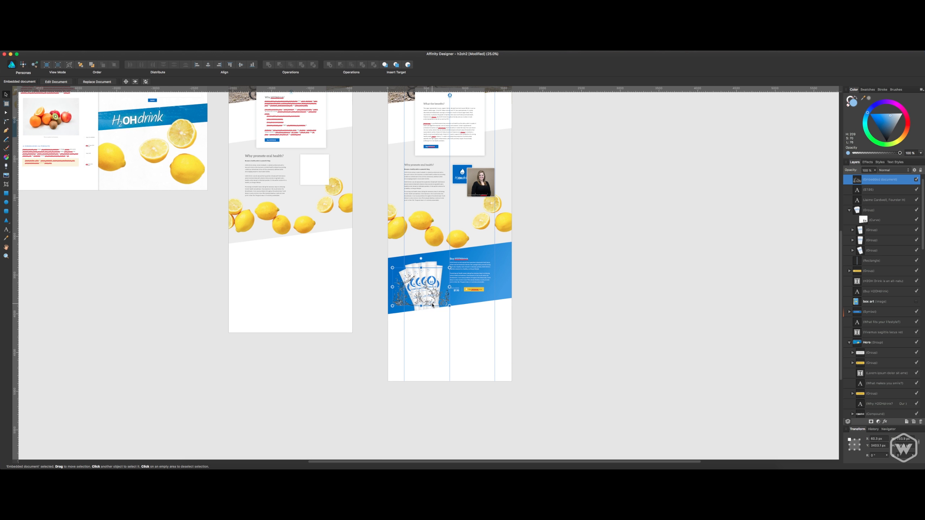
{"action": "key", "text": "super+1"}
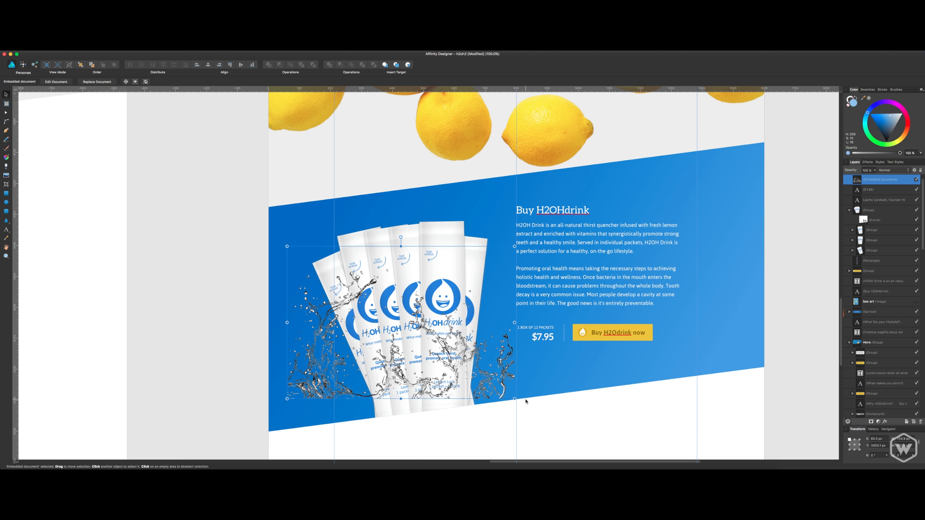
Rotate the splash to follow the blue band's slanted lower edge, enlarge it slightly and shift it across both sides of the packets.
{"action": "left_click_drag", "start_coordinate": [525, 401], "coordinate": [518, 383]}
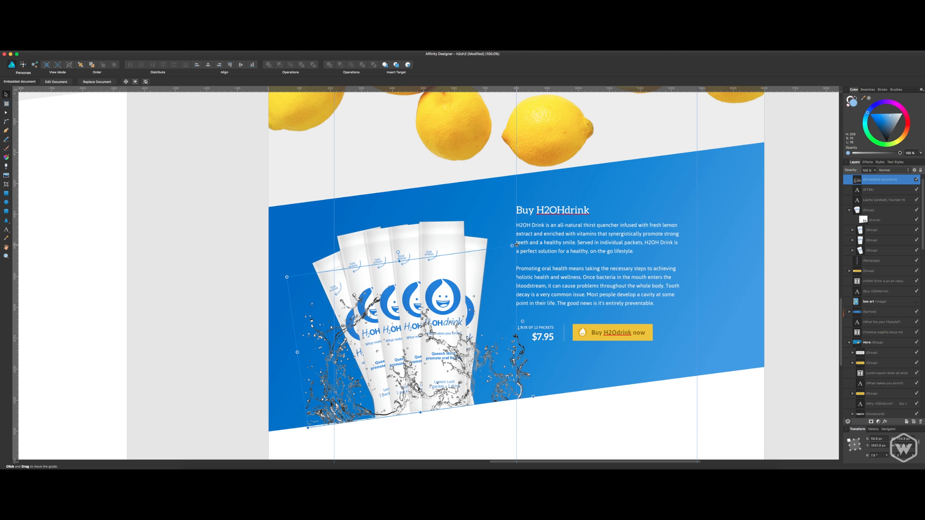
{"action": "left_click_drag", "start_coordinate": [512, 246], "coordinate": [555, 220]}
{"action": "left_click_drag", "start_coordinate": [514, 351], "coordinate": [475, 354]}
Move the splash back in the layer order until it sits behind all the packets.
{"action": "key", "text": "super+bracketleft"}
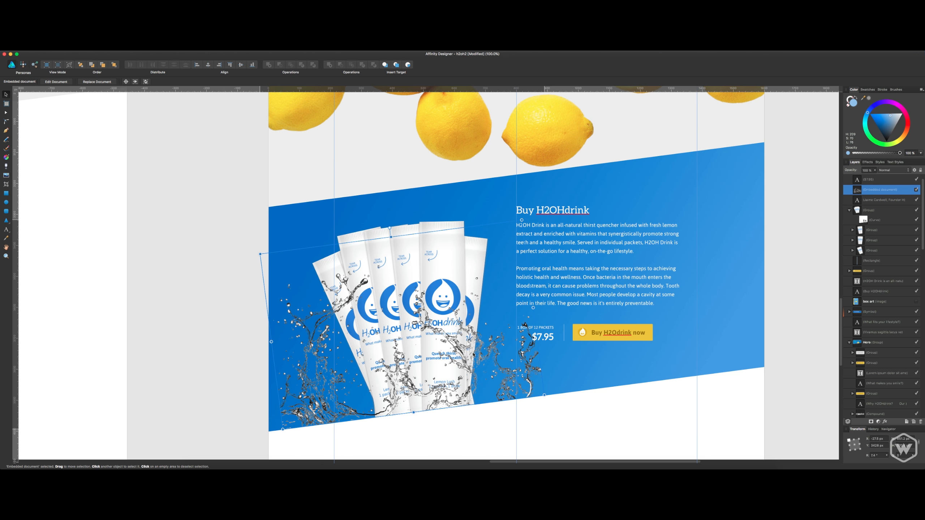
{"action": "key", "text": "super+bracketleft"}
{"action": "key", "text": "super+bracketleft"}
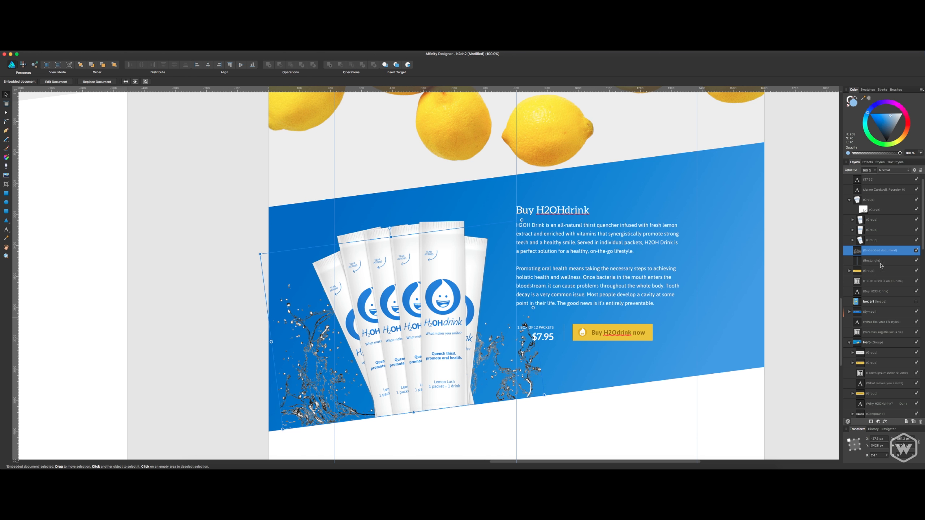
Set the splash's blend mode to Screen and deselect it.
{"action": "left_click", "coordinate": [892, 170]}
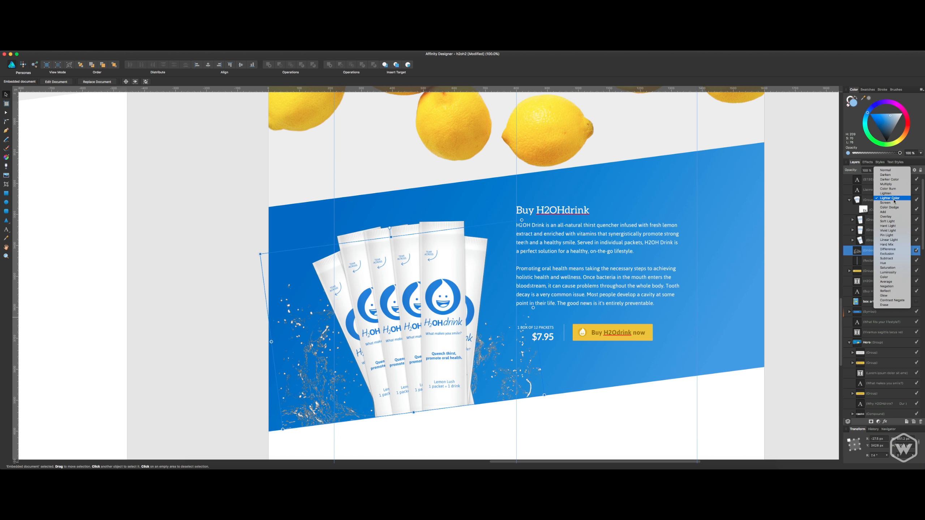
{"action": "left_click", "coordinate": [894, 203]}
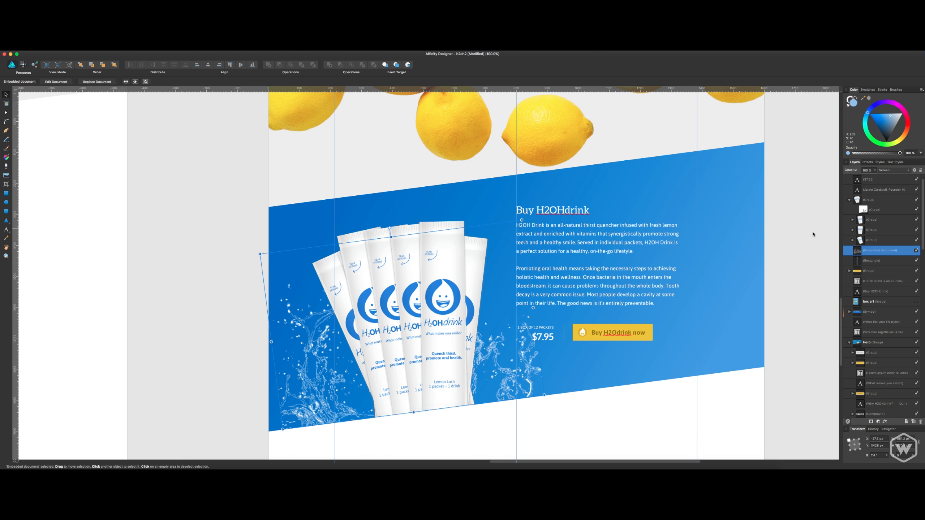
{"action": "left_click", "coordinate": [814, 206]}
{"action": "scroll", "coordinate": [784, 215], "scroll_direction": "right", "scroll_amount": 5}
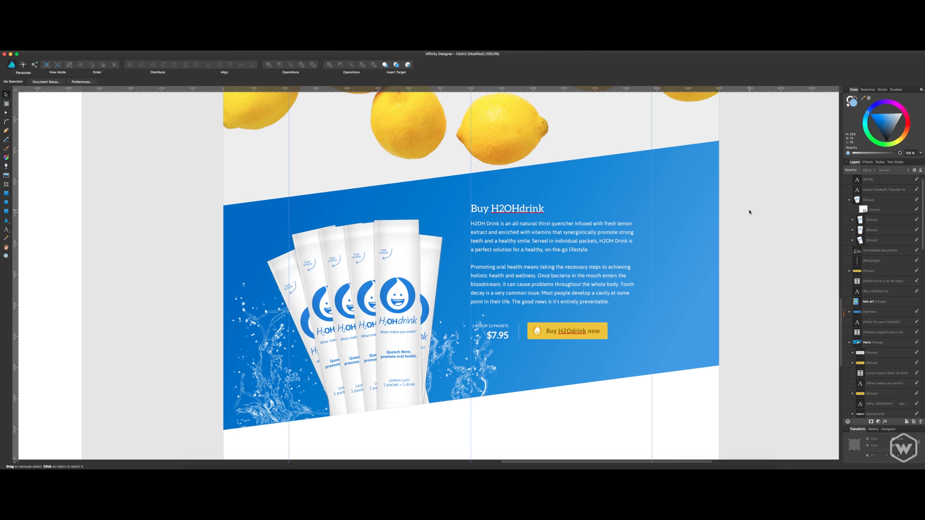
Lower the opacity of the splash behind the packets and deselect it.
{"action": "left_click", "coordinate": [459, 363]}
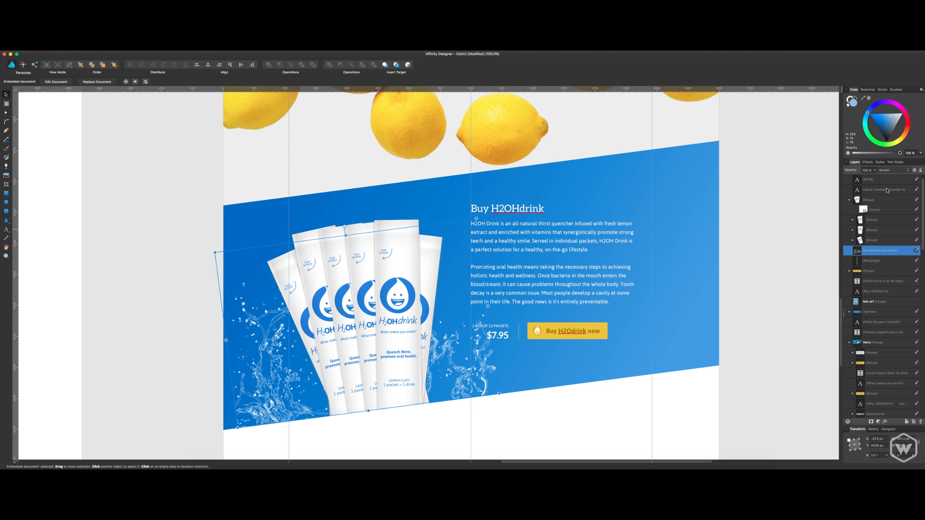
{"action": "left_click", "coordinate": [875, 171]}
{"action": "left_click_drag", "start_coordinate": [877, 179], "coordinate": [864, 180]}
{"action": "left_click", "coordinate": [793, 227]}
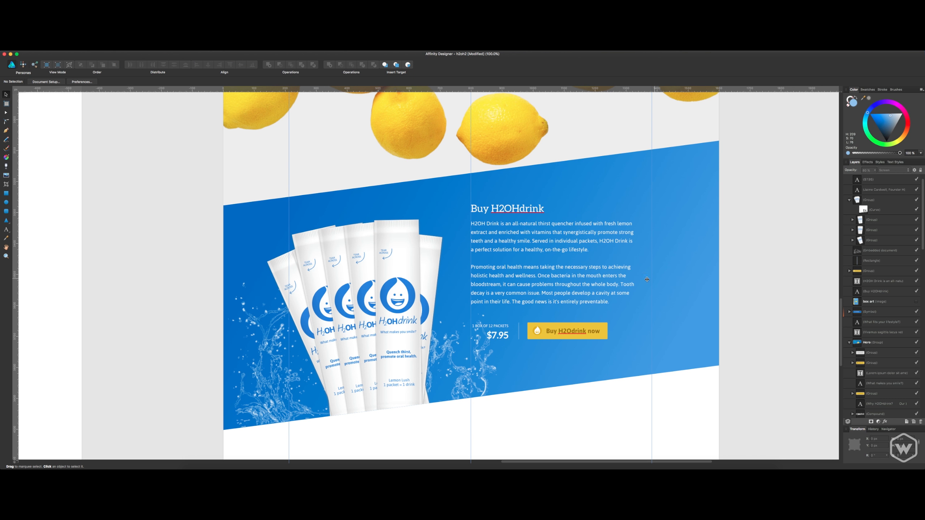
Select the water splash behind the packets and shift it slightly left, away from the $7.95 price.
{"action": "left_click", "coordinate": [279, 373]}
{"action": "left_click", "coordinate": [691, 264]}
{"action": "scroll", "coordinate": [692, 255], "scroll_direction": "up", "scroll_amount": 2}
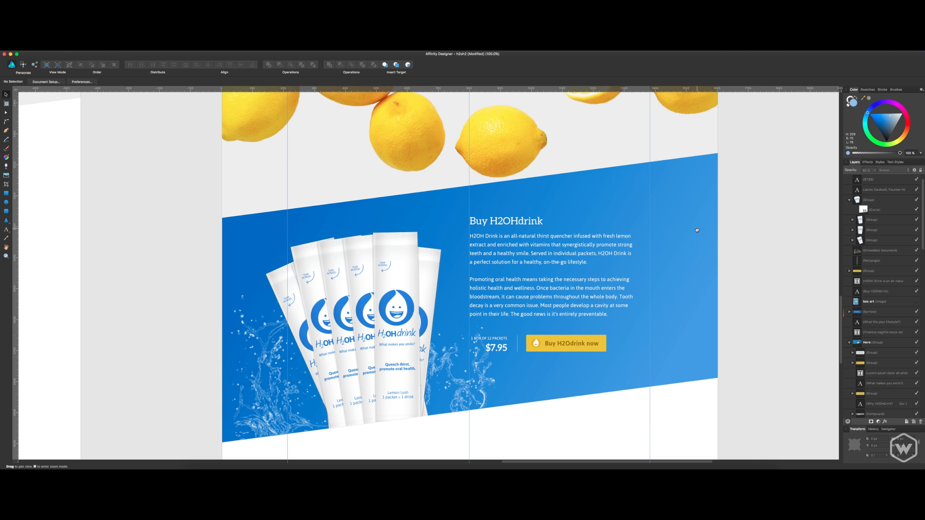
{"action": "left_click", "coordinate": [462, 396]}
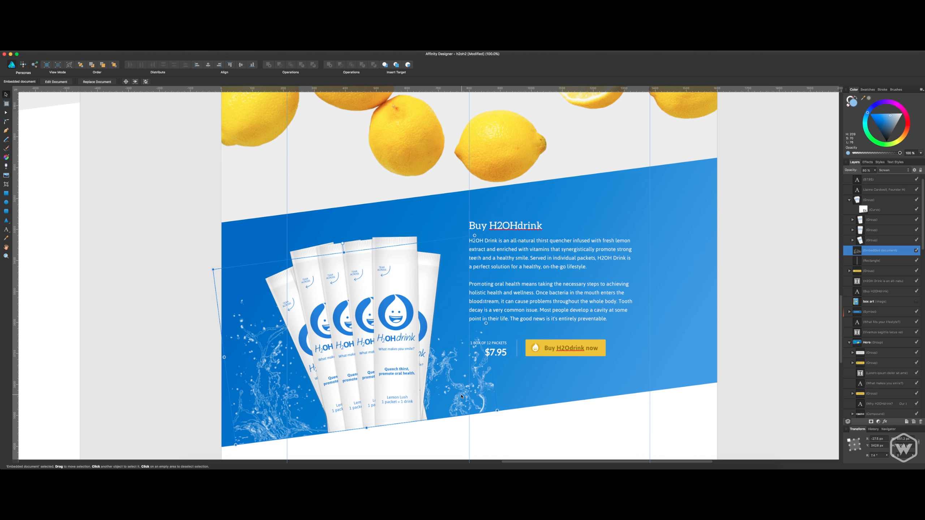
{"action": "left_click_drag", "start_coordinate": [461, 396], "coordinate": [440, 400]}
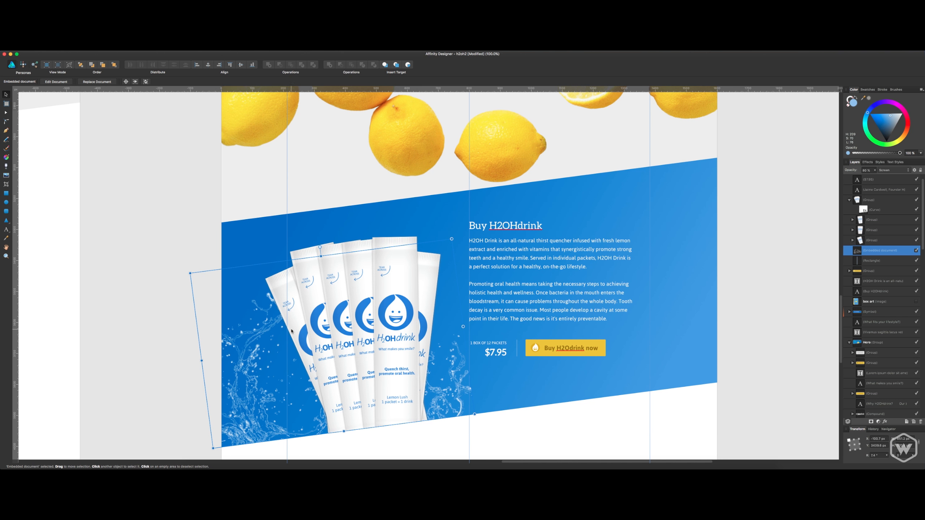
Shrink the splash from its upper corners so it sits close around the packets, then deselect it and save the document.
{"action": "left_click_drag", "start_coordinate": [190, 273], "coordinate": [265, 286]}
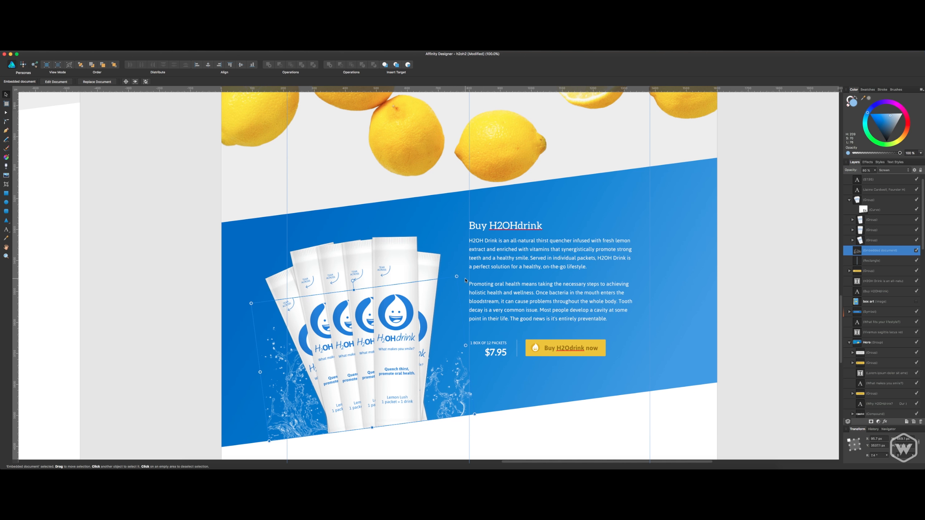
{"action": "left_click_drag", "start_coordinate": [457, 276], "coordinate": [450, 283]}
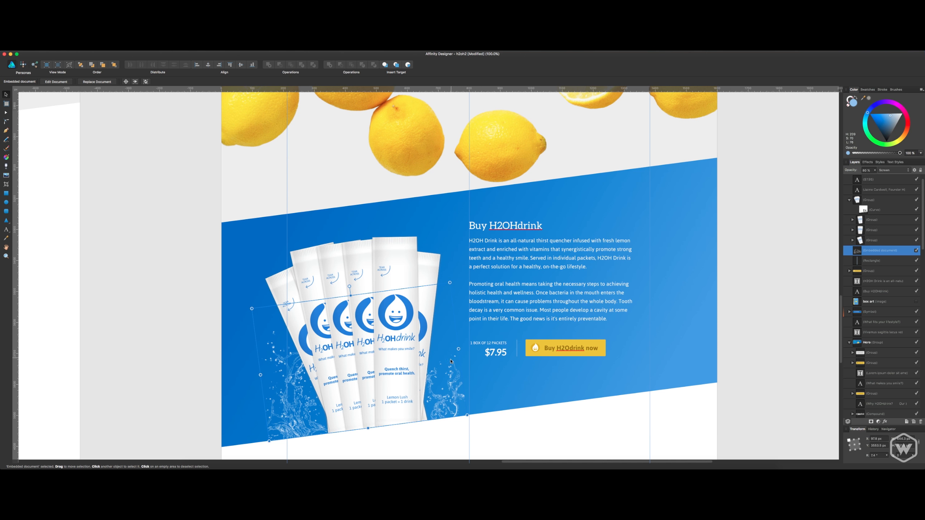
{"action": "left_click", "coordinate": [780, 301]}
{"action": "scroll", "coordinate": [766, 318], "scroll_direction": "down", "scroll_amount": 3}
{"action": "scroll", "coordinate": [766, 318], "scroll_direction": "right", "scroll_amount": 3}
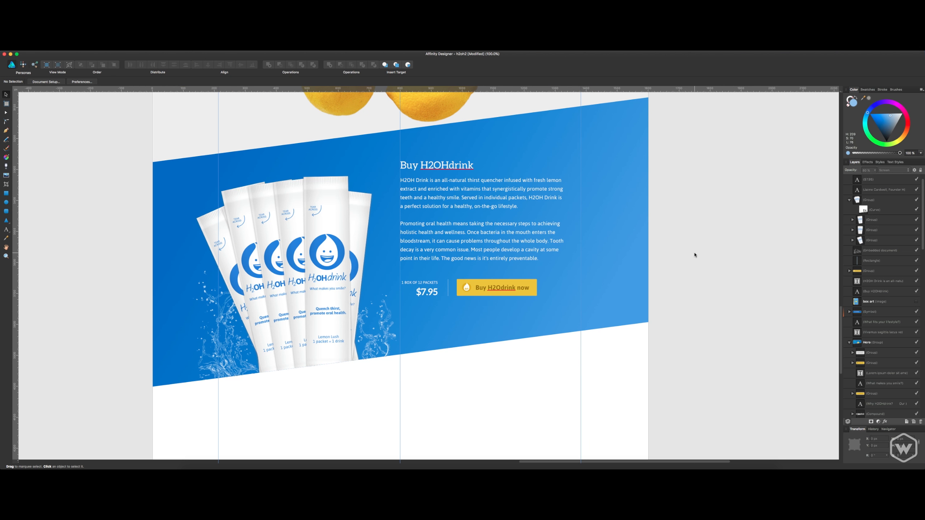
{"action": "key", "text": "super+s"}
Duplicate the splash layer and try moving the copy up and down the layer order around the packets group.
{"action": "left_click", "coordinate": [895, 251]}
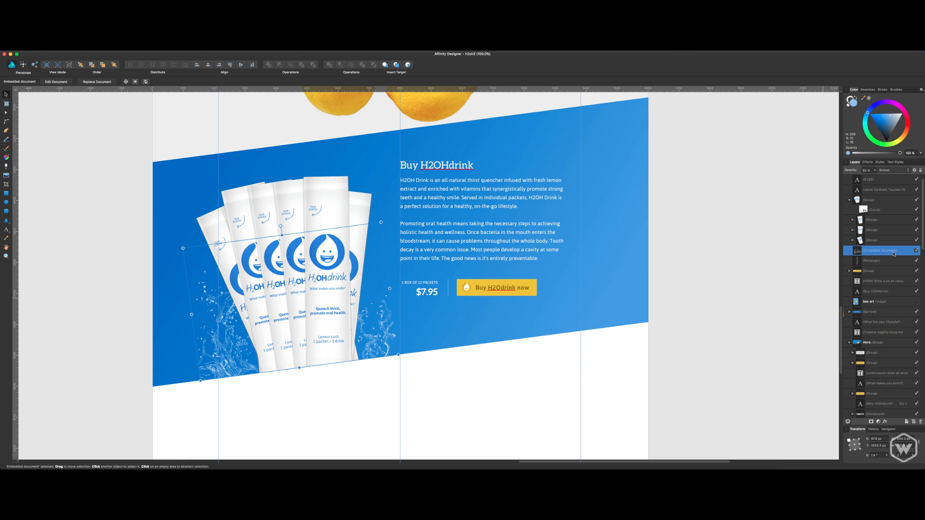
{"action": "key", "text": "super+j"}
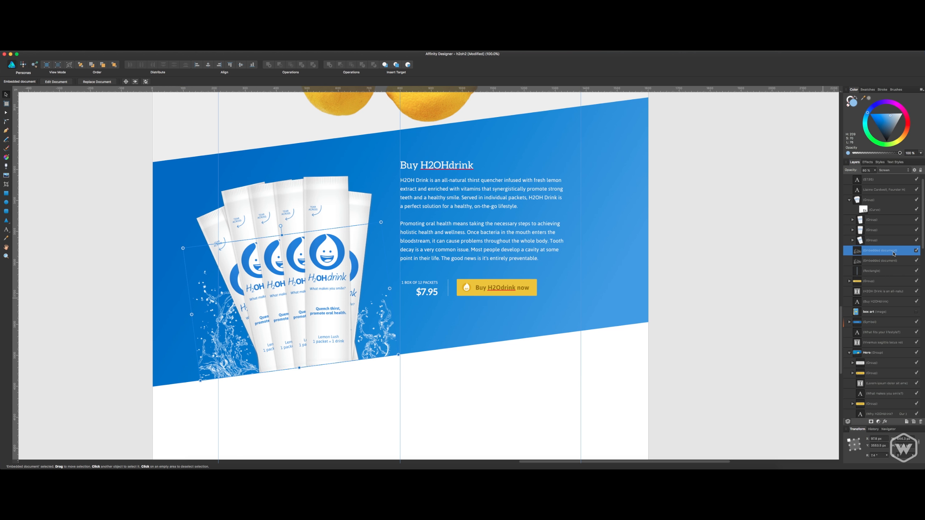
{"action": "key", "text": "super+]"}
{"action": "key", "text": "super+]"}
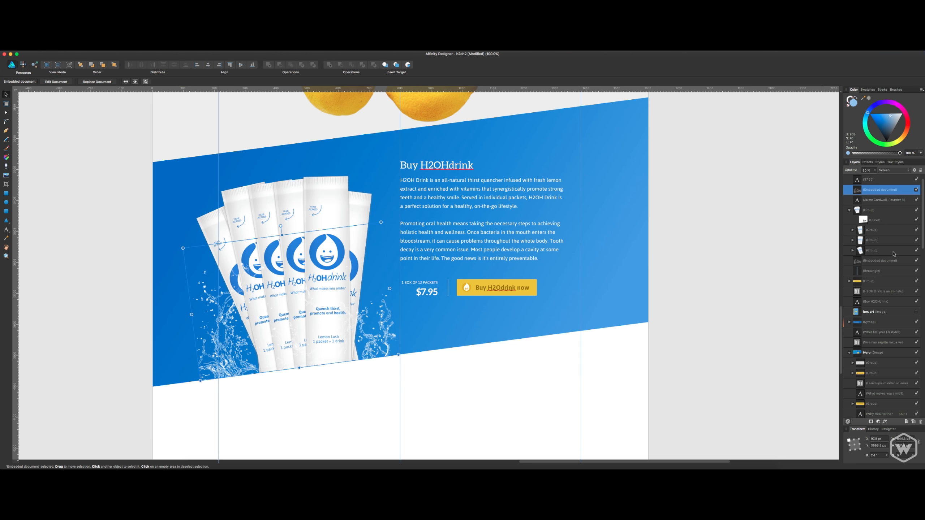
{"action": "key", "text": "super+["}
{"action": "key", "text": "super+["}
{"action": "key", "text": "super+]"}
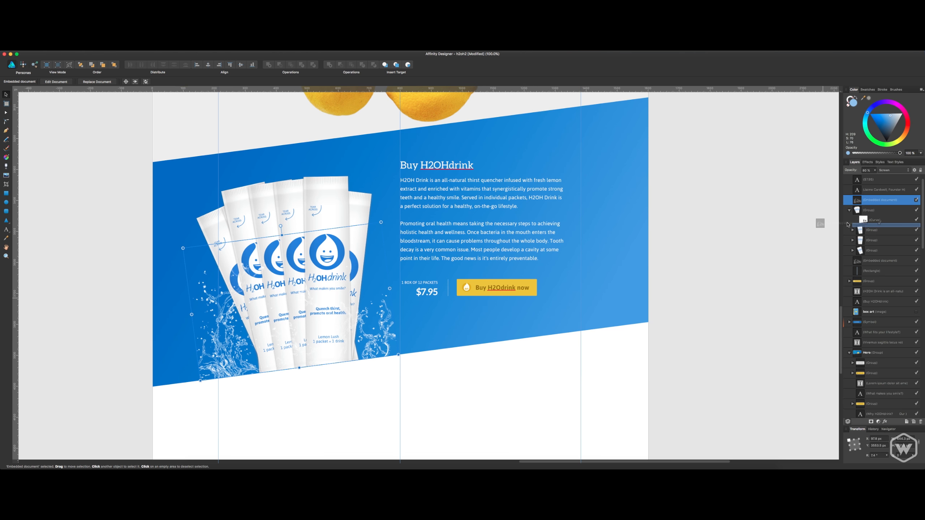
{"action": "key", "text": "super+["}
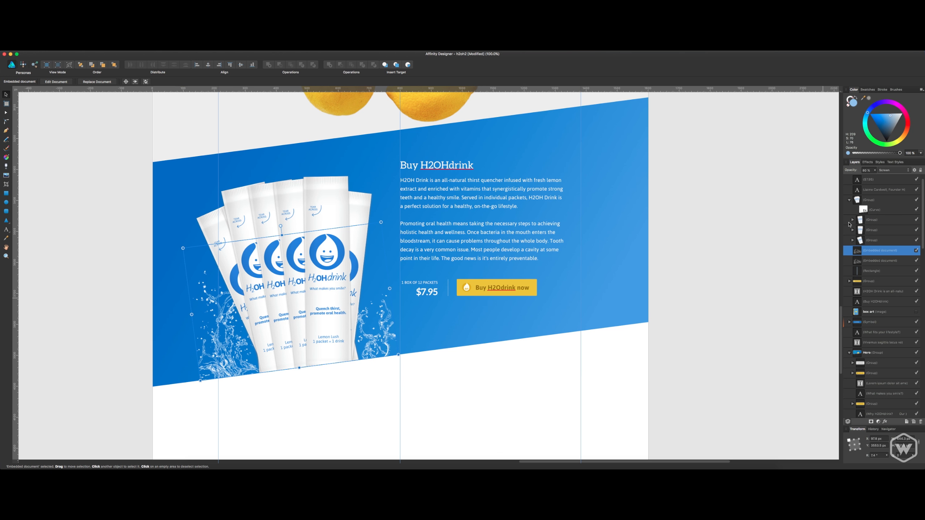
Place the splash copy inside the packets group in front of the packets and set its blend mode to Normal.
{"action": "left_click_drag", "start_coordinate": [857, 249], "coordinate": [877, 214]}
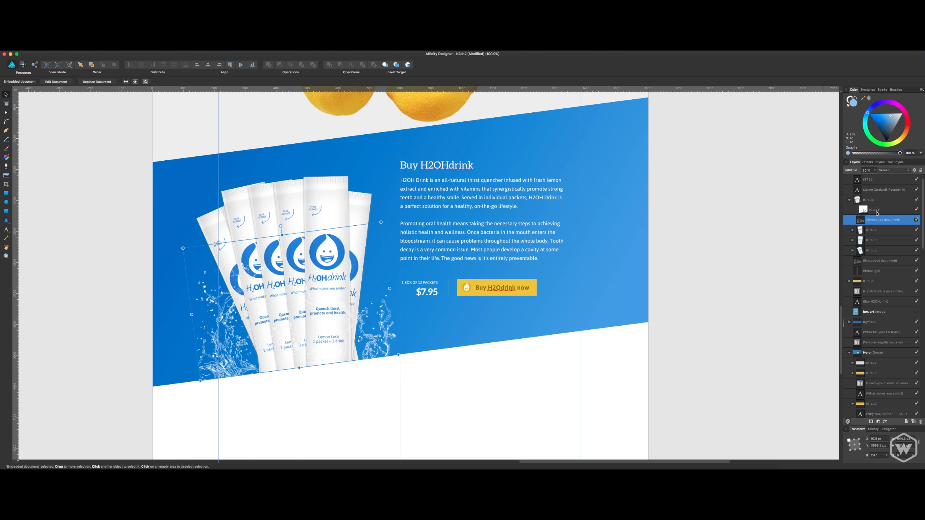
{"action": "left_click", "coordinate": [877, 170]}
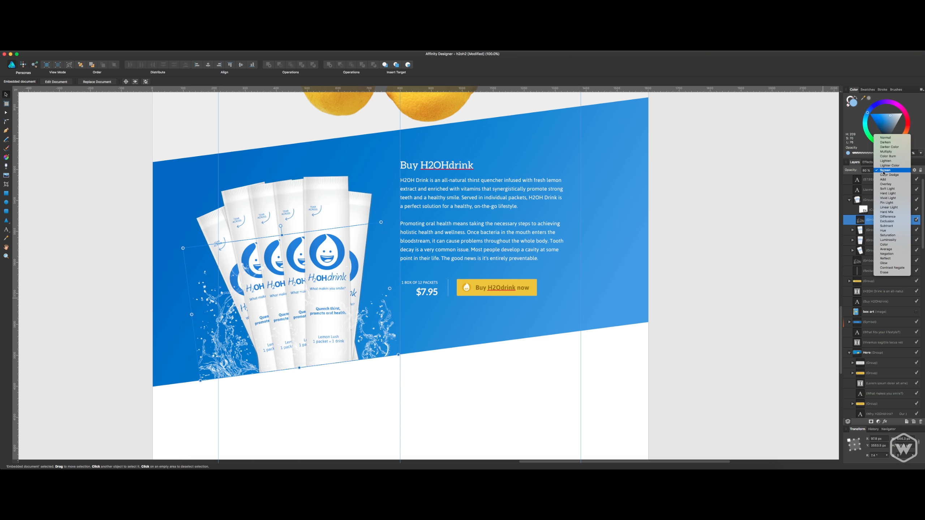
{"action": "left_click", "coordinate": [890, 142]}
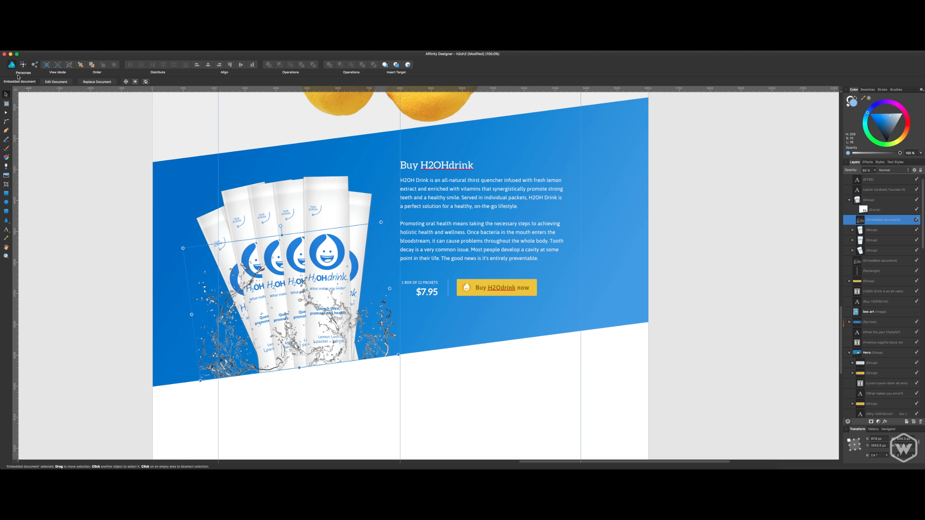
Switch to the Pixel Persona's Paint Brush and add a mask to the splash copy inside the packets group.
{"action": "left_click", "coordinate": [23, 64]}
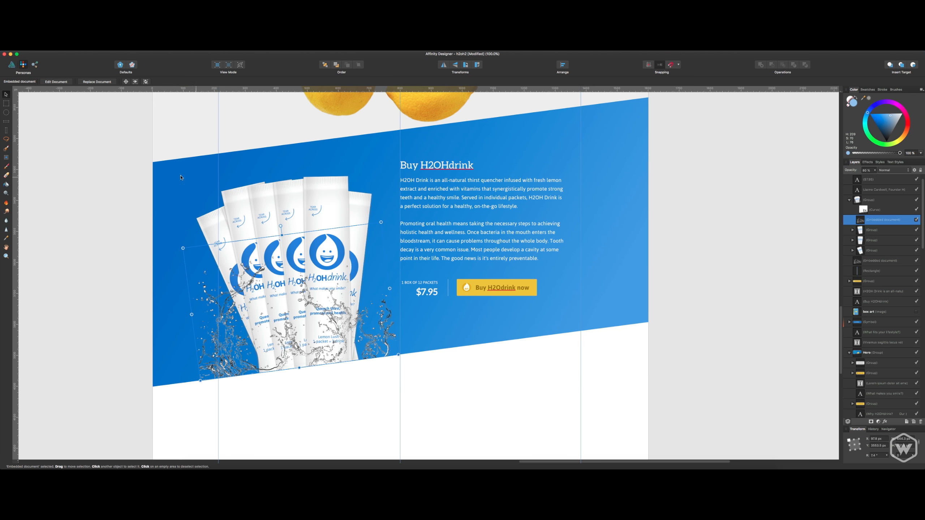
{"action": "left_click", "coordinate": [6, 167]}
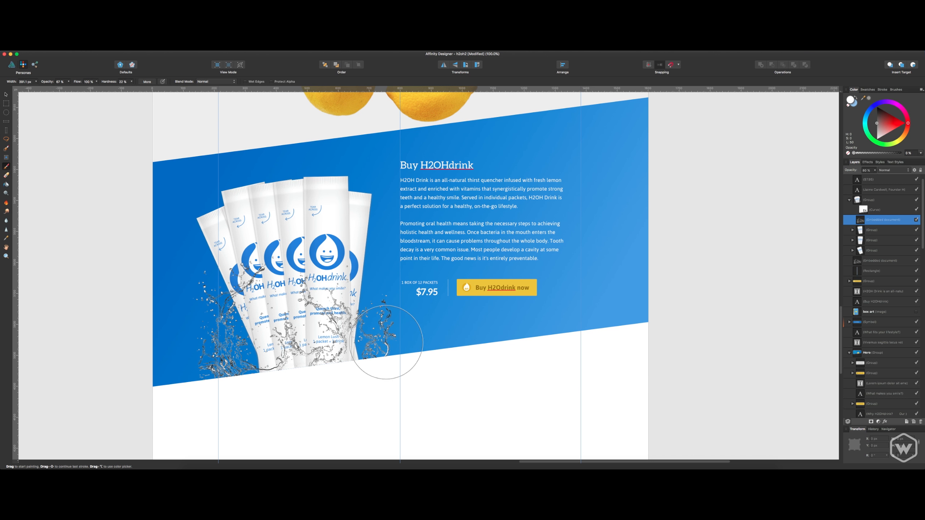
{"action": "left_click", "coordinate": [383, 348]}
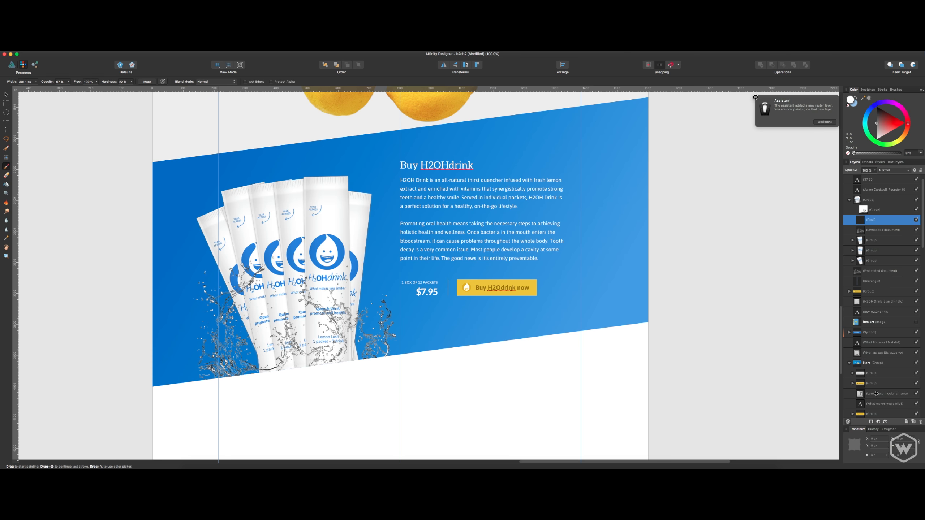
{"action": "left_click", "coordinate": [878, 211]}
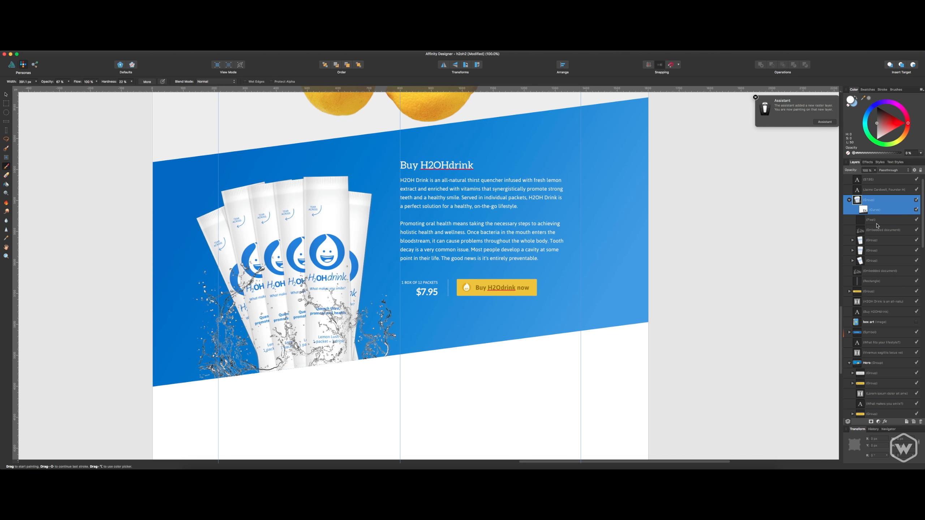
{"action": "left_click", "coordinate": [871, 230]}
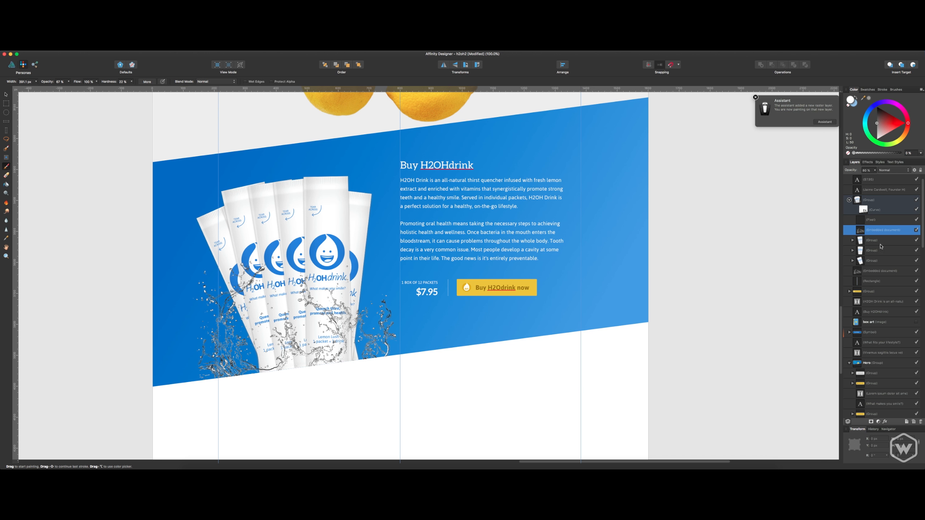
{"action": "left_click", "coordinate": [871, 422]}
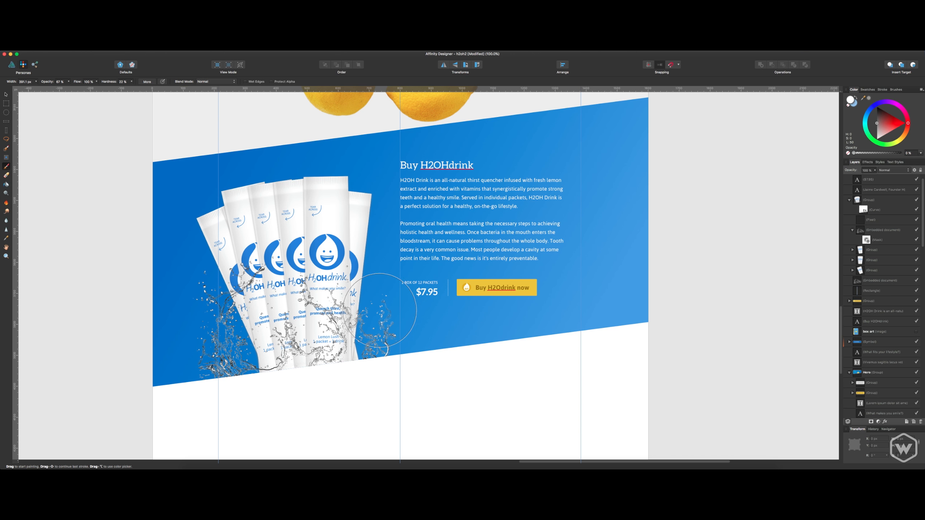
{"action": "mouse_move", "coordinate": [380, 310]}
{"action": "left_mouse_down"}
{"action": "mouse_move", "coordinate": [392, 341]}
{"action": "mouse_move", "coordinate": [402, 331]}
{"action": "mouse_move", "coordinate": [392, 352]}
{"action": "mouse_move", "coordinate": [337, 360]}
{"action": "left_mouse_up"}
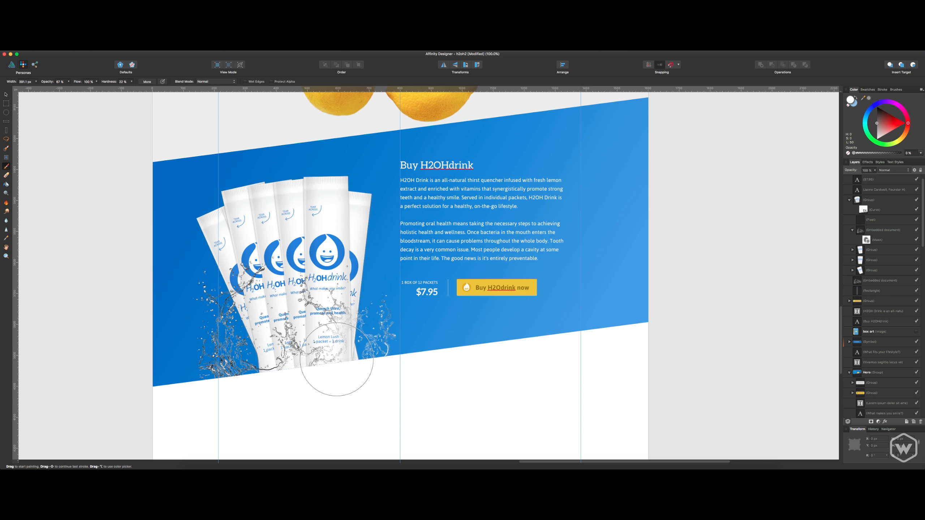
{"action": "key", "text": "super+z"}
{"action": "mouse_move", "coordinate": [399, 337]}
{"action": "left_mouse_down"}
{"action": "mouse_move", "coordinate": [389, 317]}
{"action": "mouse_move", "coordinate": [392, 334]}
{"action": "mouse_move", "coordinate": [390, 326]}
{"action": "left_mouse_up"}
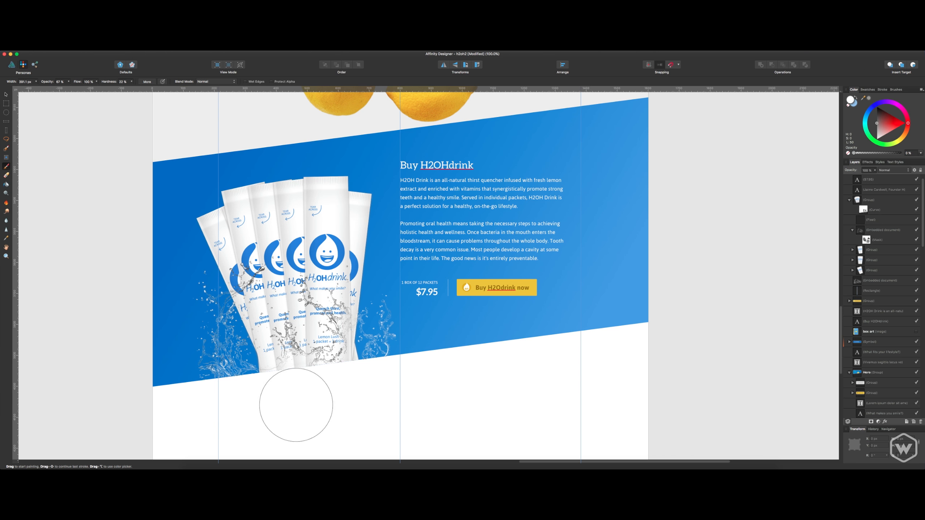
{"action": "mouse_move", "coordinate": [338, 339]}
{"action": "left_mouse_down"}
{"action": "mouse_move", "coordinate": [345, 317]}
{"action": "mouse_move", "coordinate": [326, 317]}
{"action": "mouse_move", "coordinate": [348, 305]}
{"action": "mouse_move", "coordinate": [336, 333]}
{"action": "mouse_move", "coordinate": [320, 330]}
{"action": "mouse_move", "coordinate": [314, 355]}
{"action": "mouse_move", "coordinate": [351, 344]}
{"action": "mouse_move", "coordinate": [322, 316]}
{"action": "mouse_move", "coordinate": [295, 360]}
{"action": "mouse_move", "coordinate": [197, 361]}
{"action": "mouse_move", "coordinate": [198, 310]}
{"action": "mouse_move", "coordinate": [197, 355]}
{"action": "mouse_move", "coordinate": [225, 295]}
{"action": "mouse_move", "coordinate": [277, 317]}
{"action": "mouse_move", "coordinate": [341, 314]}
{"action": "mouse_move", "coordinate": [349, 292]}
{"action": "mouse_move", "coordinate": [310, 328]}
{"action": "mouse_move", "coordinate": [402, 319]}
{"action": "left_mouse_up"}
{"action": "key", "text": "super+z"}
{"action": "key", "text": "super+z"}
{"action": "key", "text": "super+z"}
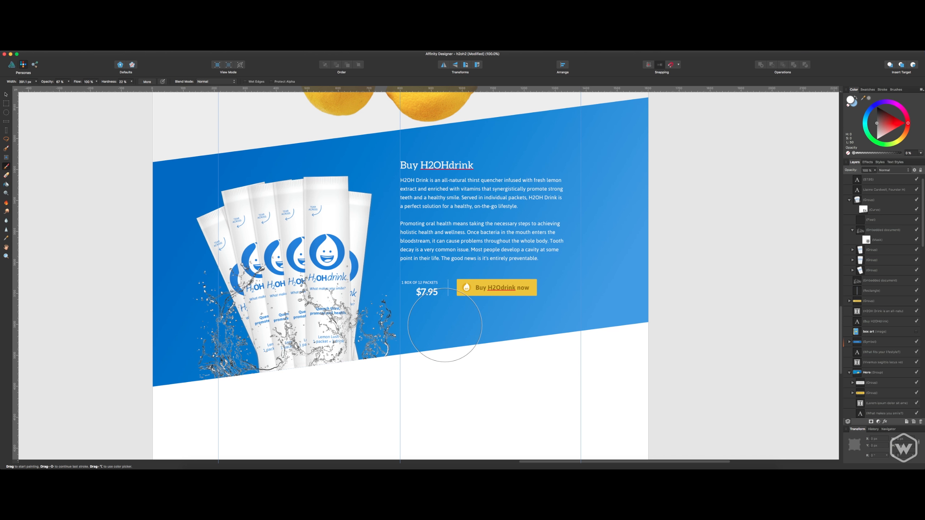
Set the splash copy's blend mode to Erase and its opacity to 100%.
{"action": "left_click", "coordinate": [898, 233]}
{"action": "left_click", "coordinate": [890, 170]}
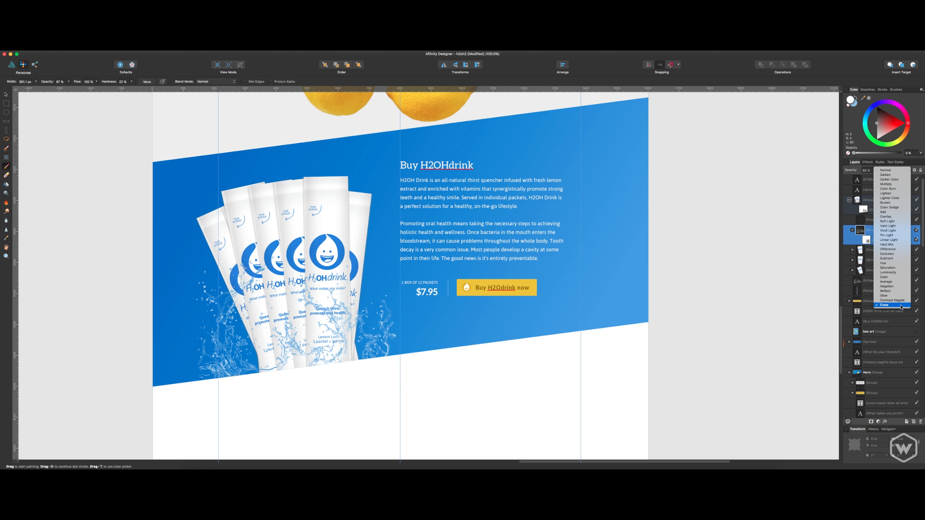
{"action": "left_click", "coordinate": [901, 307]}
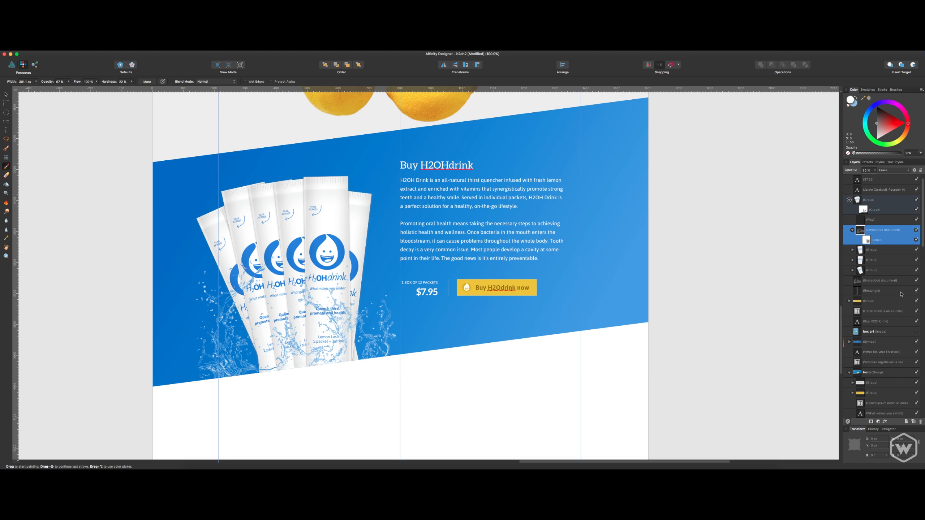
{"action": "left_click_drag", "start_coordinate": [858, 172], "coordinate": [877, 172]}
Paint on the splash copy's mask to hide it over the front and lower parts of the packets, keeping it on the leftmost ones.
{"action": "left_click", "coordinate": [868, 241]}
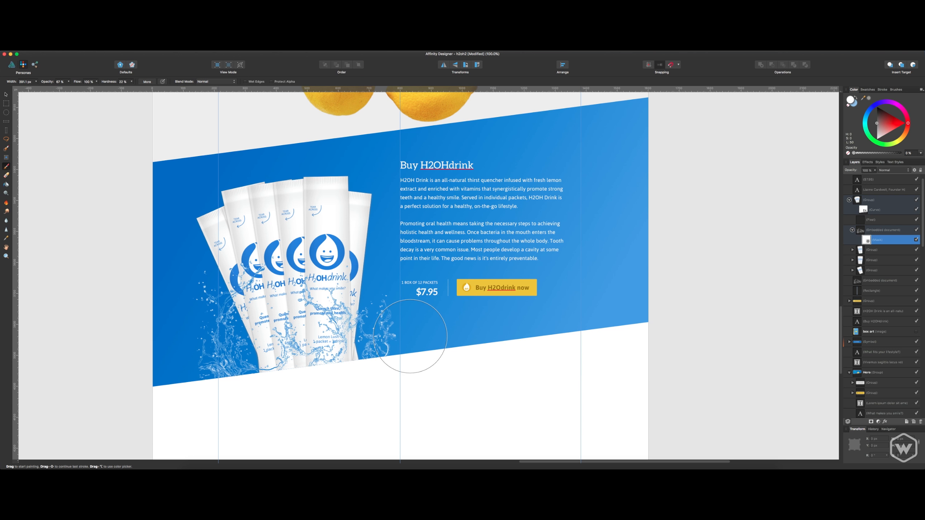
{"action": "left_click_drag", "start_coordinate": [390, 345], "coordinate": [383, 331]}
{"action": "mouse_move", "coordinate": [258, 360]}
{"action": "left_mouse_down"}
{"action": "mouse_move", "coordinate": [247, 372]}
{"action": "mouse_move", "coordinate": [289, 402]}
{"action": "mouse_move", "coordinate": [284, 346]}
{"action": "mouse_move", "coordinate": [305, 351]}
{"action": "mouse_move", "coordinate": [320, 320]}
{"action": "mouse_move", "coordinate": [321, 361]}
{"action": "mouse_move", "coordinate": [325, 321]}
{"action": "mouse_move", "coordinate": [314, 379]}
{"action": "mouse_move", "coordinate": [309, 303]}
{"action": "mouse_move", "coordinate": [326, 241]}
{"action": "mouse_move", "coordinate": [335, 259]}
{"action": "mouse_move", "coordinate": [333, 344]}
{"action": "left_mouse_up"}
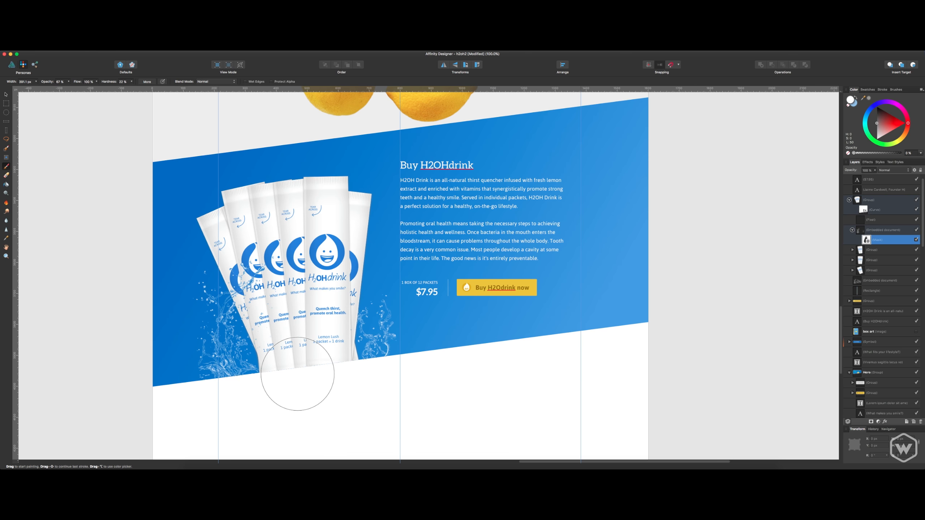
Examine the masked splash up close on both sides and across the packets, selecting the splash behind them, and return to the full section.
{"action": "key", "text": "super+plus"}
{"action": "key", "text": "super+plus"}
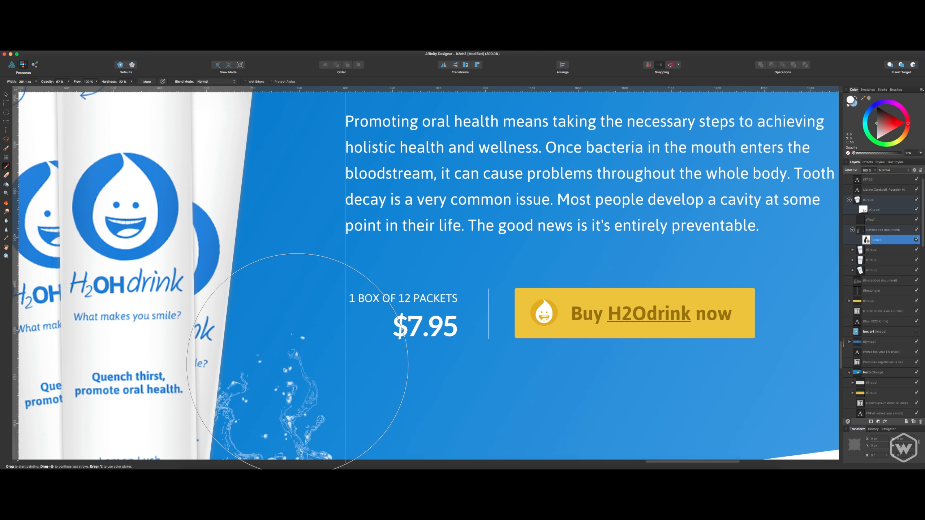
{"action": "left_click_drag", "start_coordinate": [284, 359], "coordinate": [420, 214]}
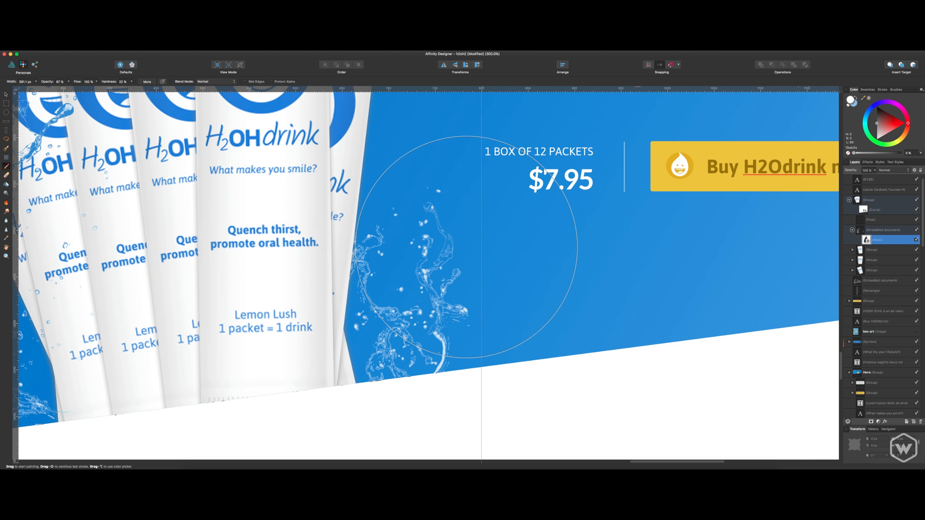
{"action": "mouse_move", "coordinate": [388, 277]}
{"action": "left_mouse_down"}
{"action": "mouse_move", "coordinate": [475, 299]}
{"action": "mouse_move", "coordinate": [533, 237]}
{"action": "left_mouse_up"}
{"action": "left_click_drag", "start_coordinate": [453, 262], "coordinate": [561, 240]}
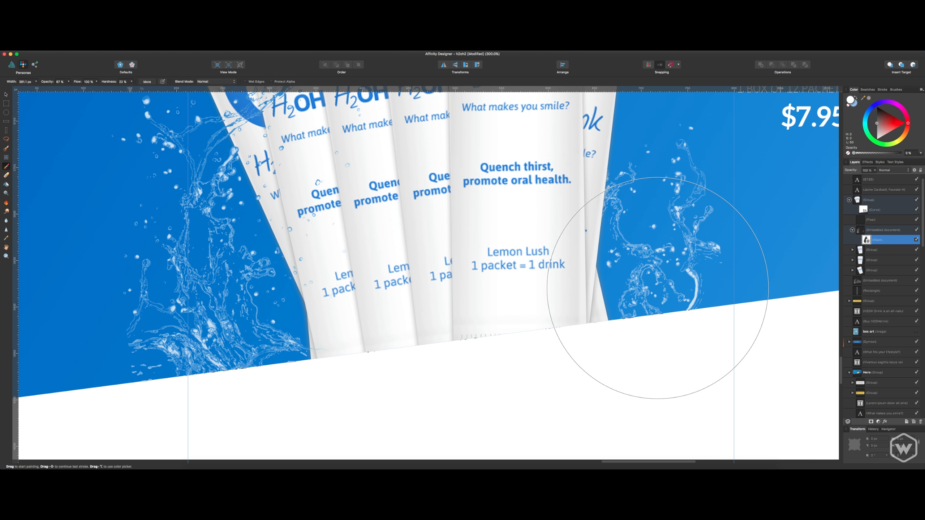
{"action": "left_click", "coordinate": [873, 280]}
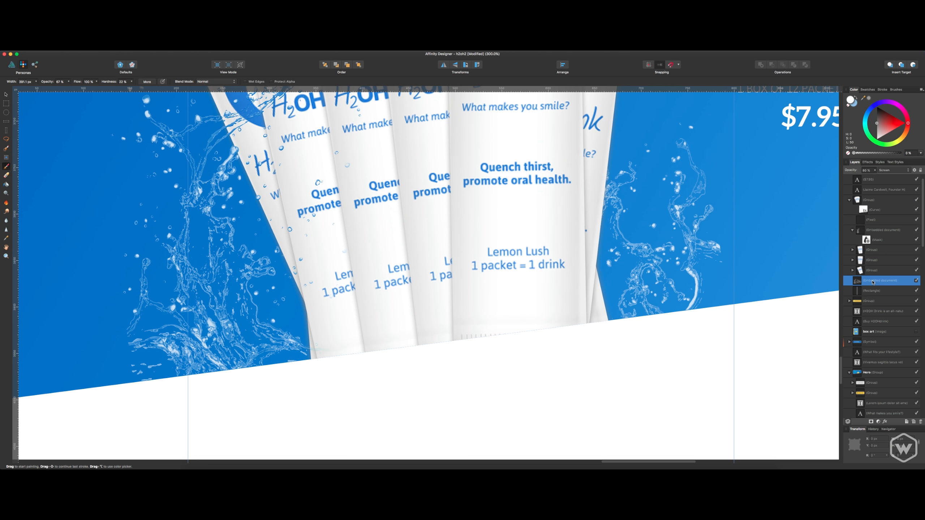
{"action": "left_click_drag", "start_coordinate": [434, 267], "coordinate": [490, 332]}
{"action": "left_click_drag", "start_coordinate": [468, 258], "coordinate": [482, 324]}
{"action": "left_click_drag", "start_coordinate": [423, 205], "coordinate": [434, 258]}
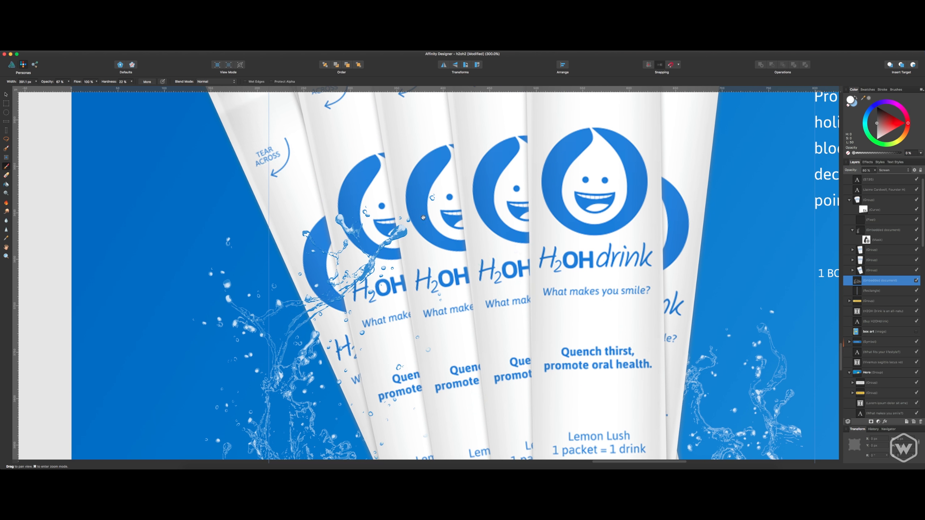
{"action": "key", "text": "v"}
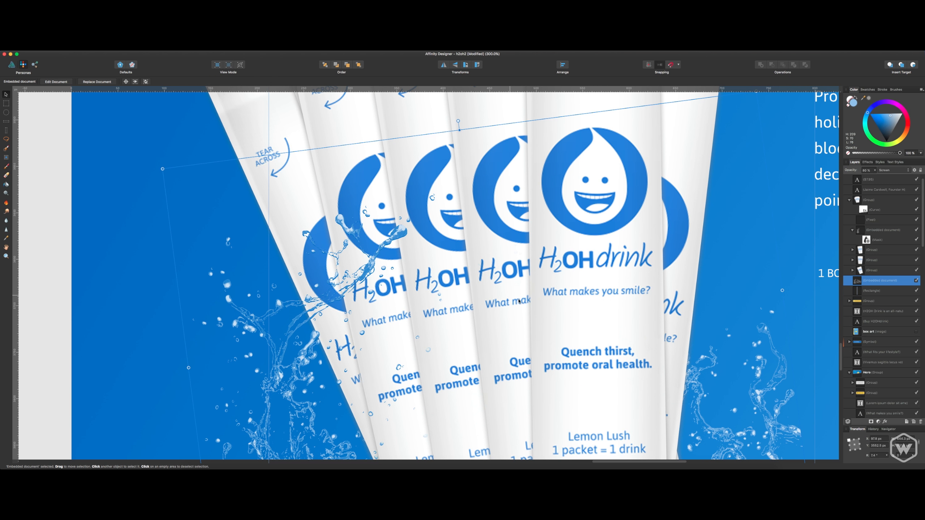
{"action": "key", "text": "super+minus"}
{"action": "key", "text": "super+minus"}
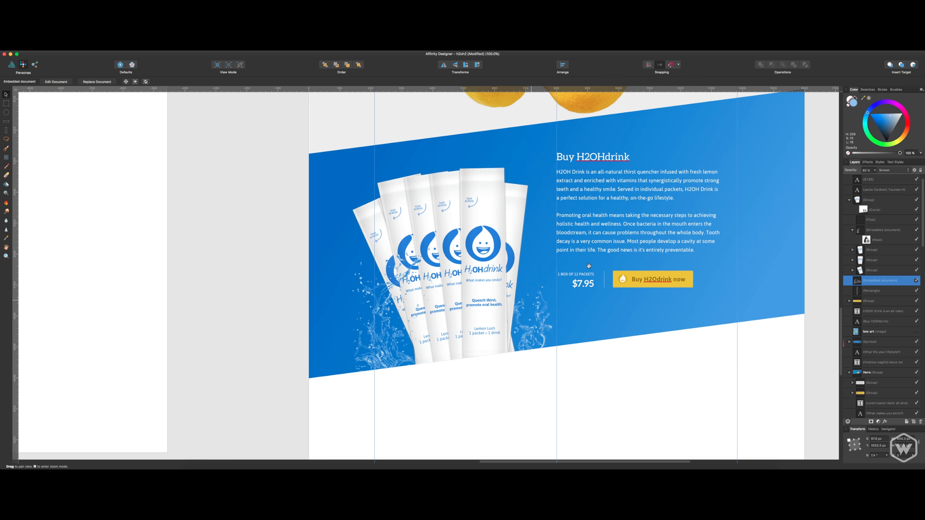
Return from the Pixel Persona to the vector Designer Persona and deselect the splash behind the packets.
{"action": "left_click_drag", "start_coordinate": [602, 228], "coordinate": [537, 257]}
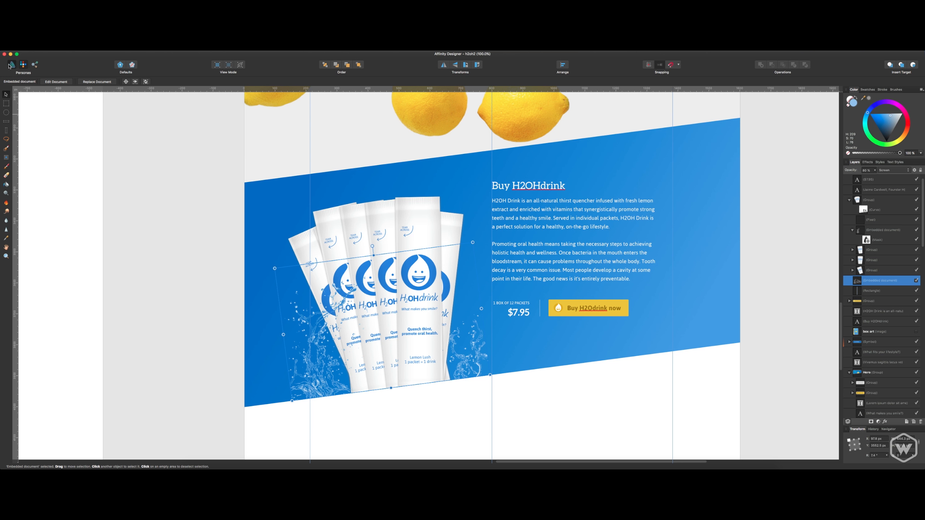
{"action": "left_click", "coordinate": [11, 64]}
{"action": "left_click", "coordinate": [186, 285]}
{"action": "left_click_drag", "start_coordinate": [186, 285], "coordinate": [137, 248]}
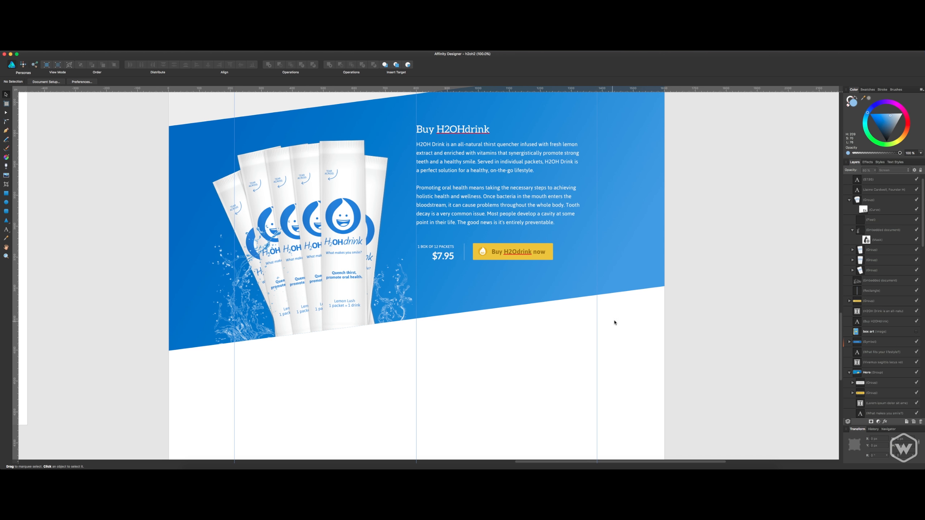
Review Landing Page 2 from the hero through the lifestyle, benefits, oral health and Buy H2OHdrink sections to the empty area at its end.
{"action": "scroll", "coordinate": [623, 290], "scroll_direction": "up", "scroll_amount": 15}
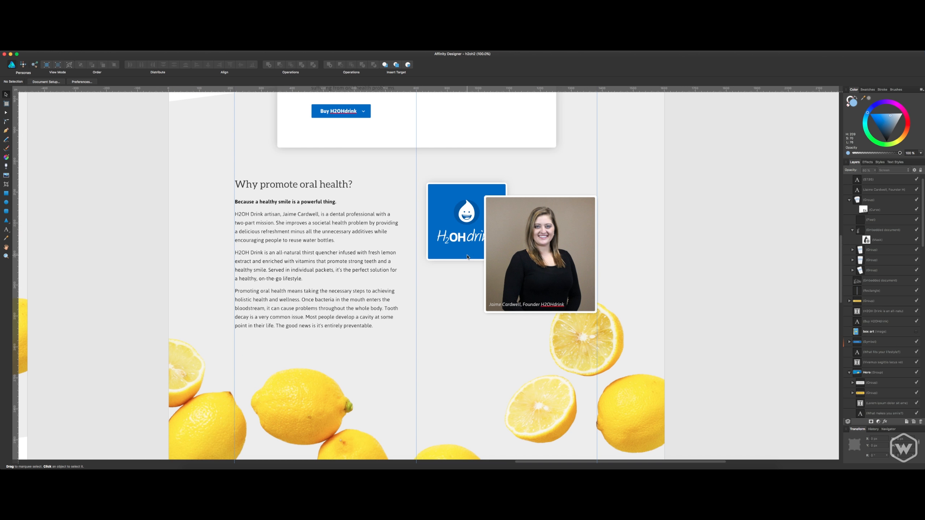
{"action": "scroll", "coordinate": [467, 256], "scroll_direction": "up", "scroll_amount": 15}
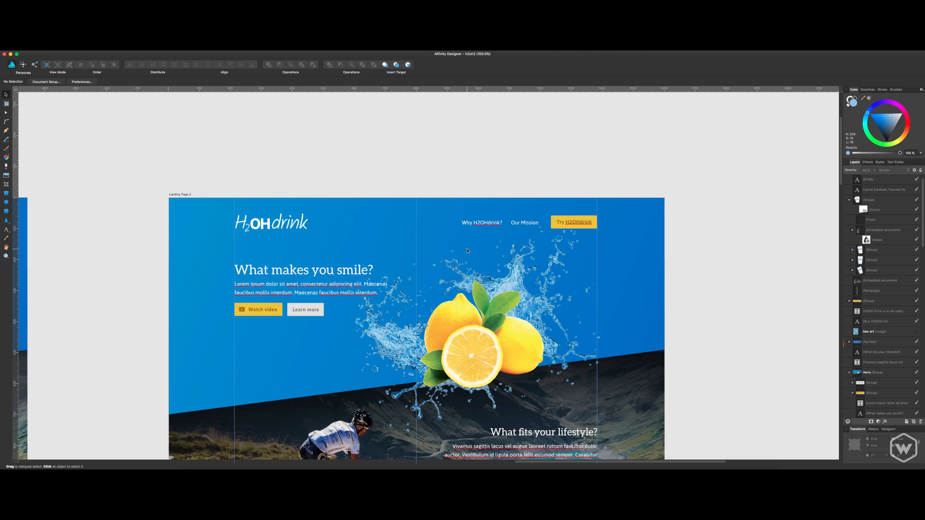
{"action": "scroll", "coordinate": [468, 252], "scroll_direction": "down", "scroll_amount": 5}
{"action": "scroll", "coordinate": [474, 244], "scroll_direction": "up", "scroll_amount": 4}
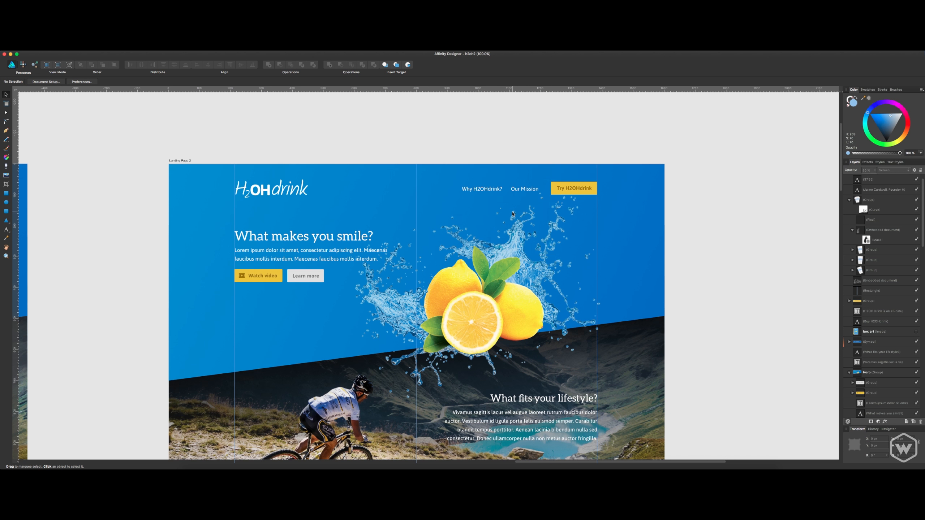
{"action": "scroll", "coordinate": [511, 221], "scroll_direction": "down", "scroll_amount": 9}
{"action": "scroll", "coordinate": [511, 220], "scroll_direction": "down", "scroll_amount": 9}
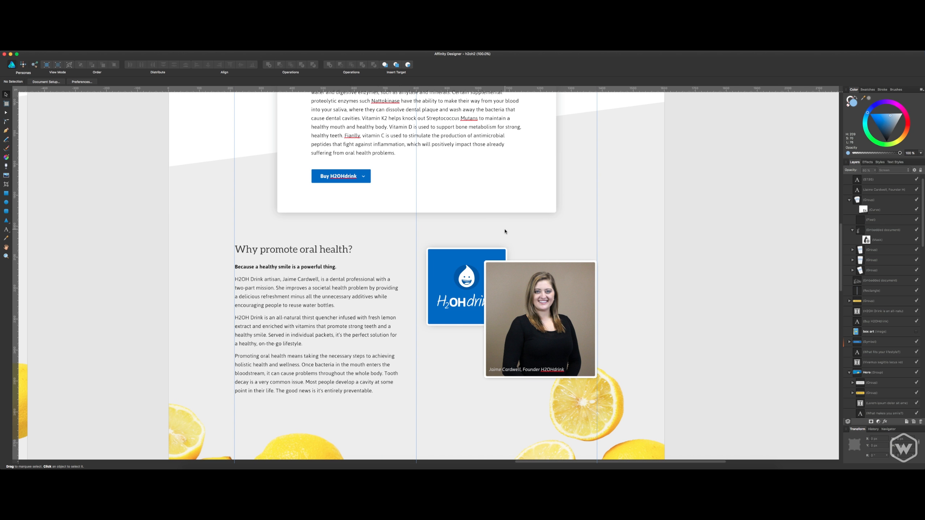
{"action": "scroll", "coordinate": [504, 234], "scroll_direction": "down", "scroll_amount": 12}
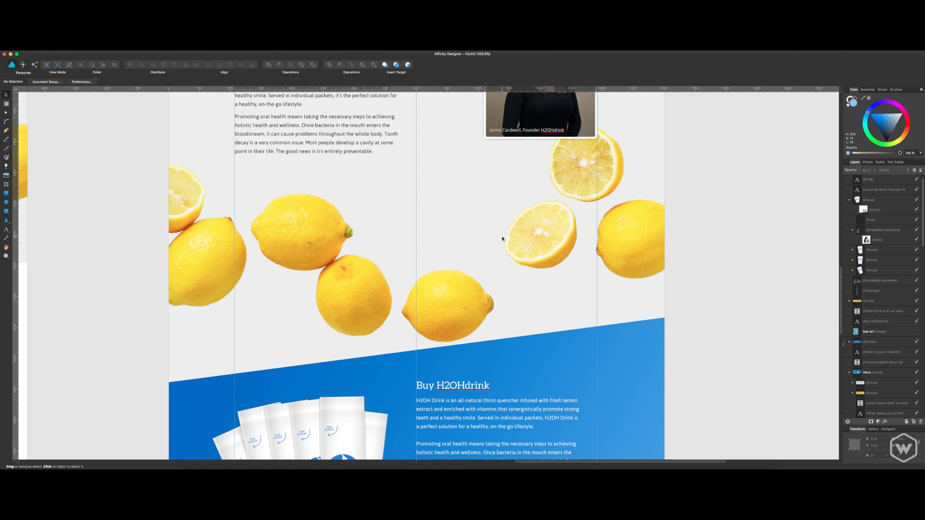
{"action": "scroll", "coordinate": [502, 239], "scroll_direction": "up", "scroll_amount": 15}
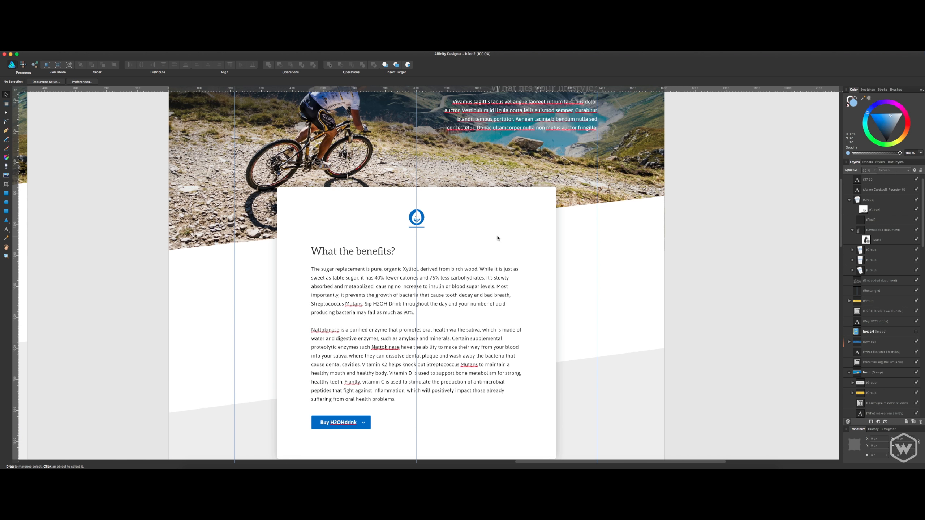
{"action": "scroll", "coordinate": [497, 238], "scroll_direction": "up", "scroll_amount": 7}
{"action": "scroll", "coordinate": [484, 237], "scroll_direction": "down", "scroll_amount": 9}
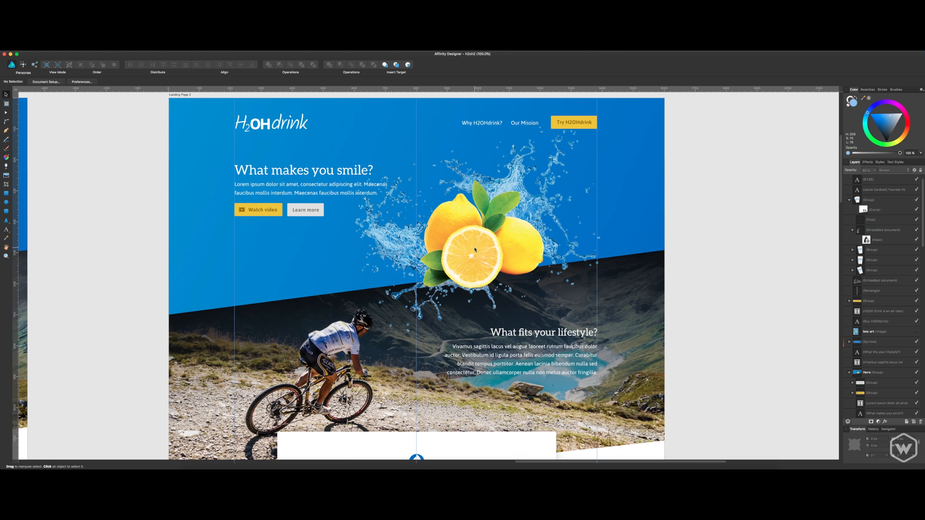
{"action": "scroll", "coordinate": [468, 248], "scroll_direction": "down", "scroll_amount": 2}
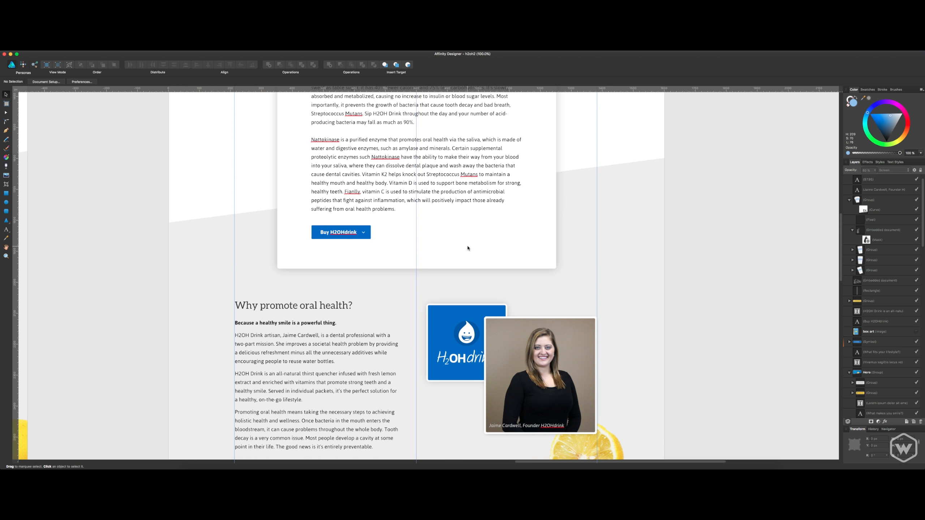
{"action": "scroll", "coordinate": [459, 250], "scroll_direction": "up", "scroll_amount": 10}
{"action": "scroll", "coordinate": [449, 252], "scroll_direction": "up", "scroll_amount": 3}
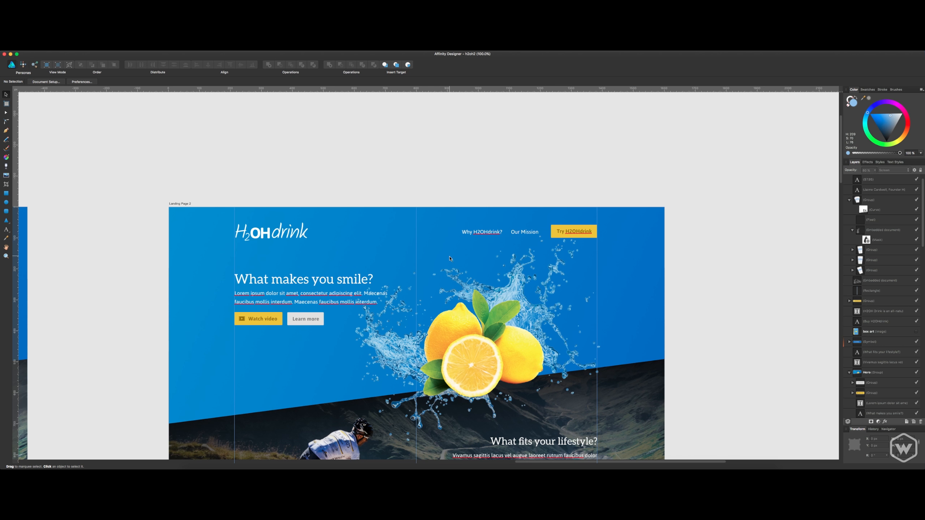
{"action": "scroll", "coordinate": [357, 271], "scroll_direction": "down", "scroll_amount": 1}
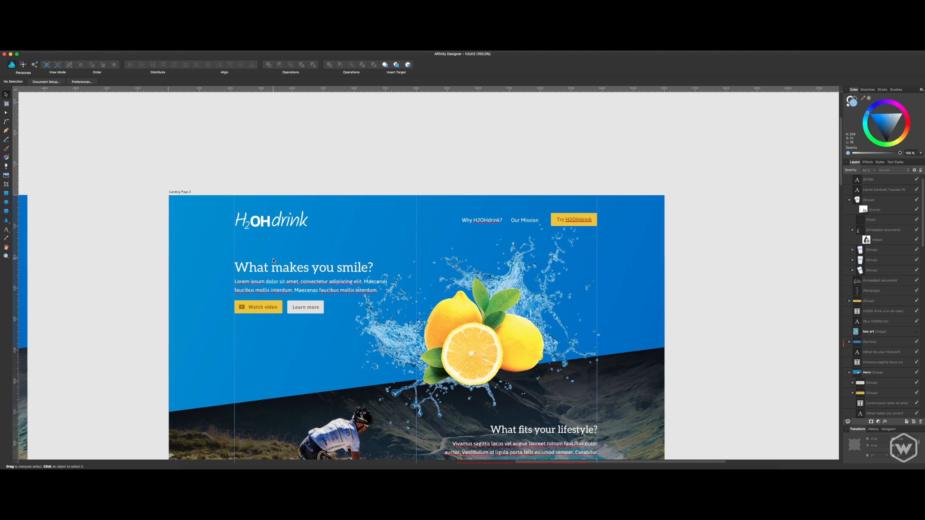
{"action": "scroll", "coordinate": [274, 264], "scroll_direction": "down", "scroll_amount": 4}
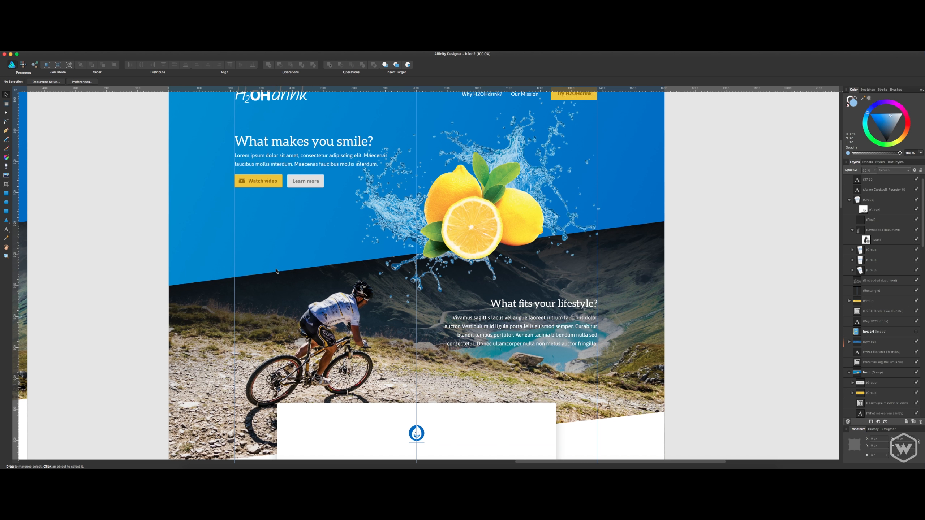
{"action": "scroll", "coordinate": [295, 268], "scroll_direction": "down", "scroll_amount": 4}
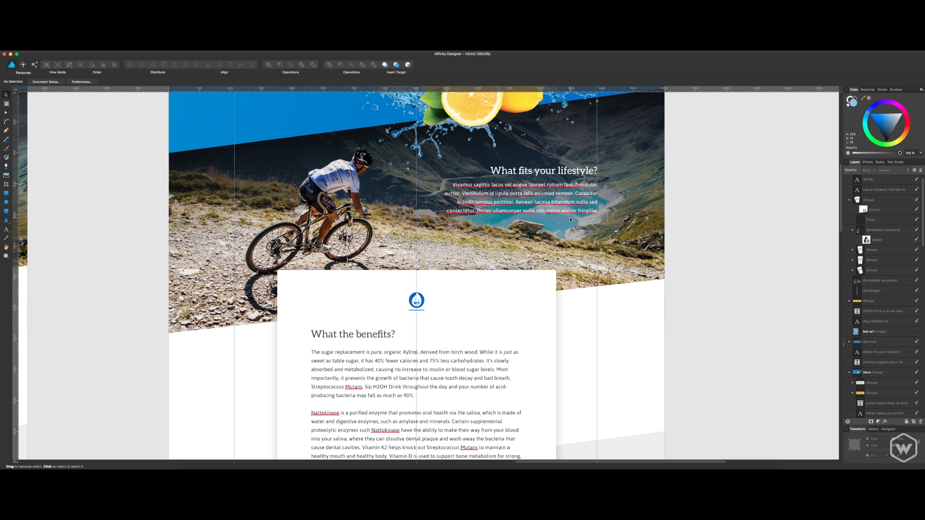
{"action": "scroll", "coordinate": [525, 220], "scroll_direction": "up", "scroll_amount": 6}
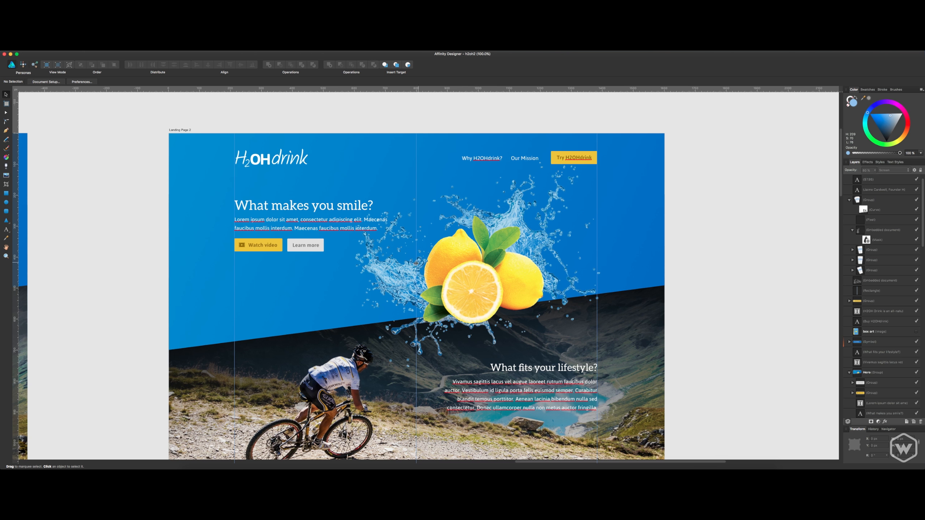
{"action": "scroll", "coordinate": [430, 286], "scroll_direction": "down", "scroll_amount": 10}
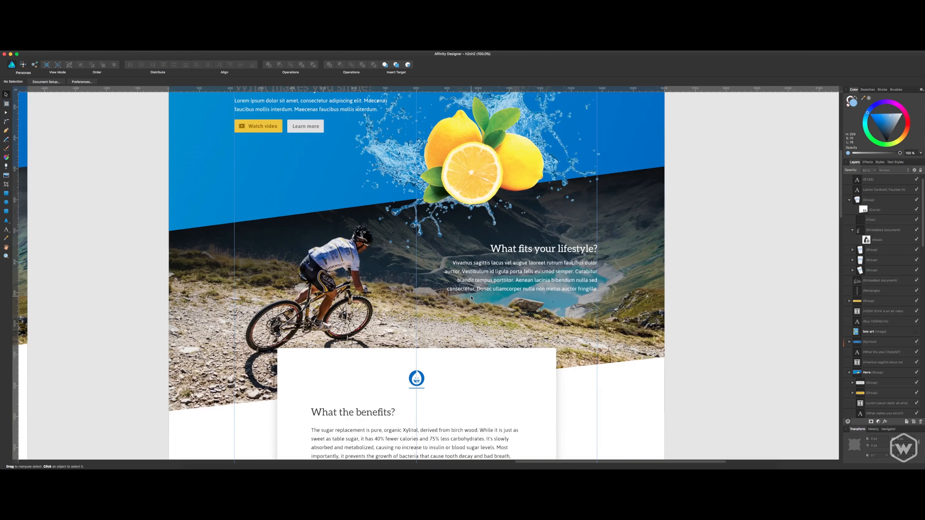
{"action": "scroll", "coordinate": [470, 303], "scroll_direction": "down", "scroll_amount": 10}
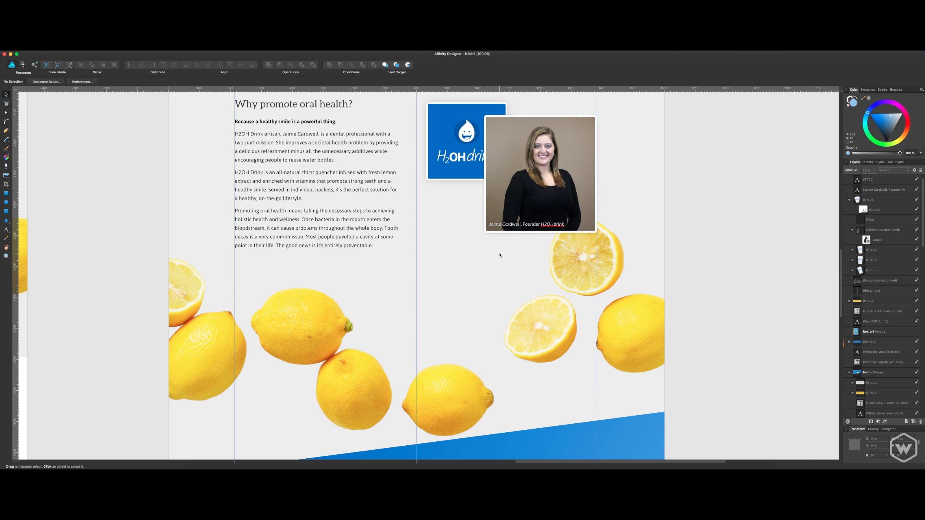
{"action": "scroll", "coordinate": [499, 256], "scroll_direction": "down", "scroll_amount": 13}
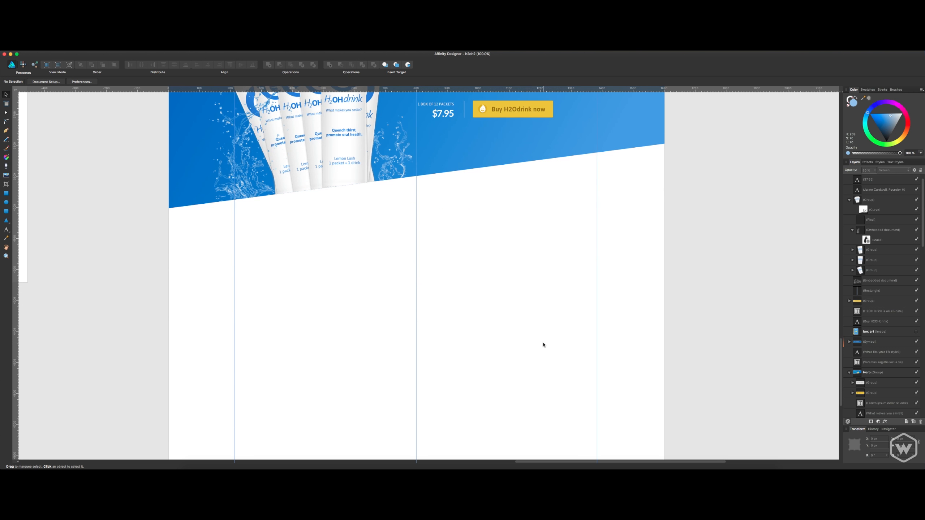
{"action": "scroll", "coordinate": [543, 343], "scroll_direction": "down", "scroll_amount": 3}
{"action": "scroll", "coordinate": [542, 316], "scroll_direction": "up", "scroll_amount": 1}
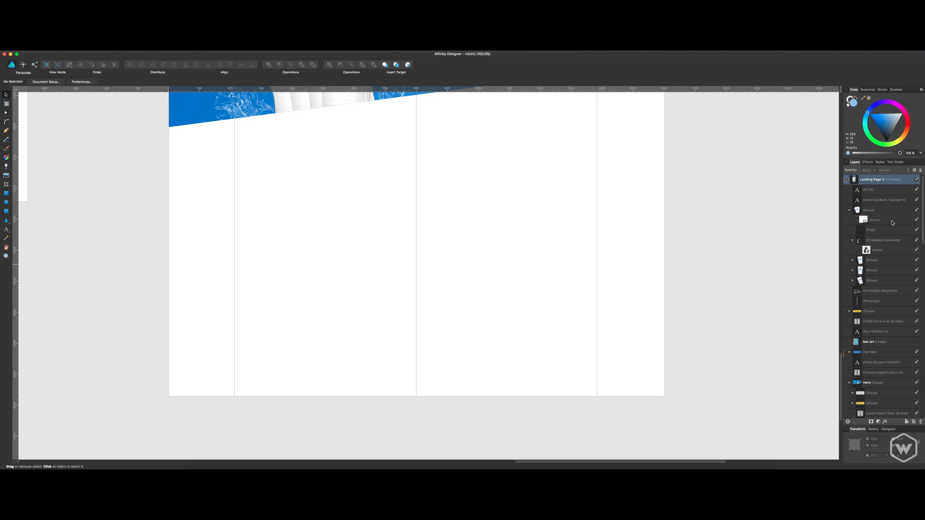
Collapse the packets group in the layer stack and delete the hidden box art image.
{"action": "scroll", "coordinate": [862, 200], "scroll_direction": "up", "scroll_amount": 1}
{"action": "left_click", "coordinate": [849, 211]}
{"action": "scroll", "coordinate": [531, 271], "scroll_direction": "up", "scroll_amount": 8}
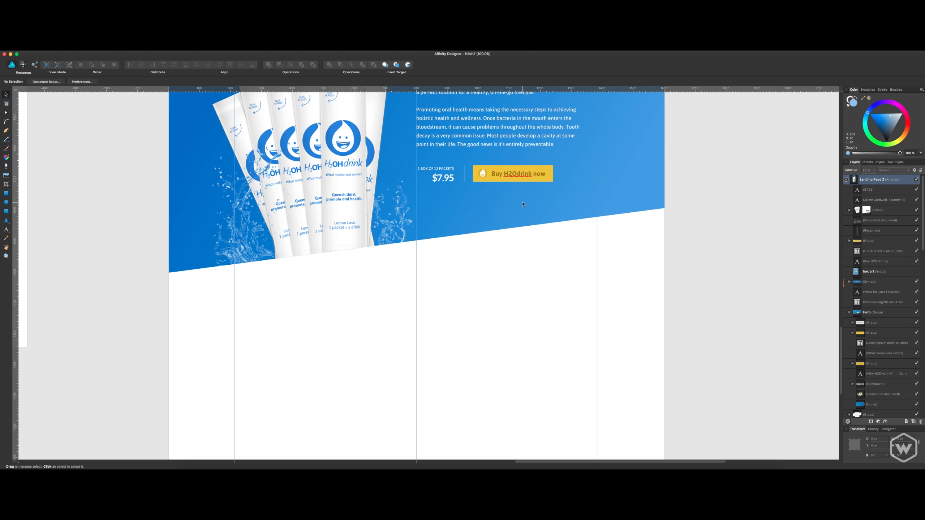
{"action": "left_click", "coordinate": [531, 272]}
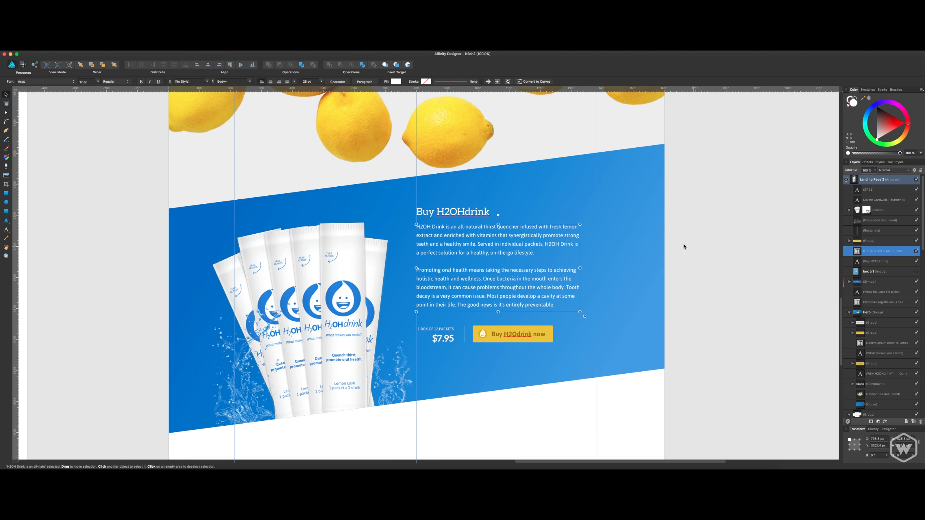
{"action": "left_click", "coordinate": [866, 272]}
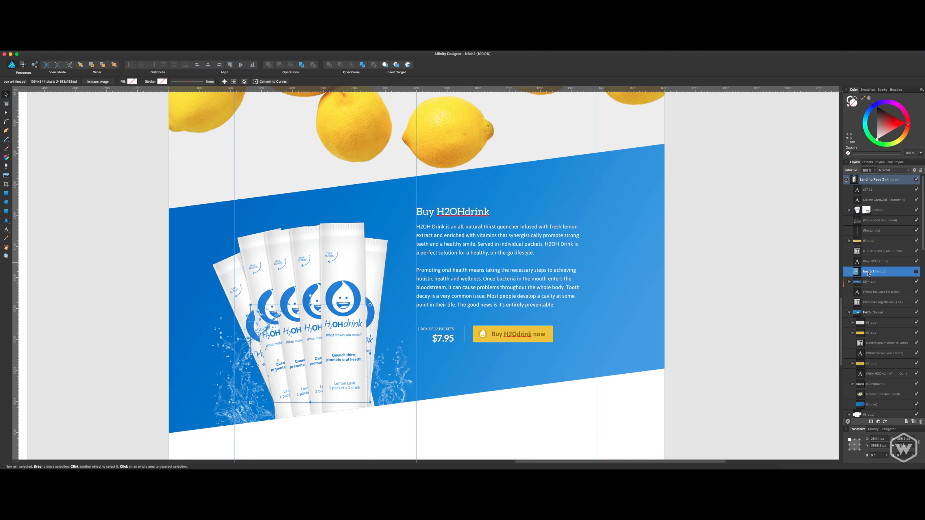
{"action": "key", "text": "Delete"}
Group the Buy H2OHdrink heading, body text, Buy button, price and box-count label, and check the group by toggling its visibility.
{"action": "left_click", "coordinate": [481, 214]}
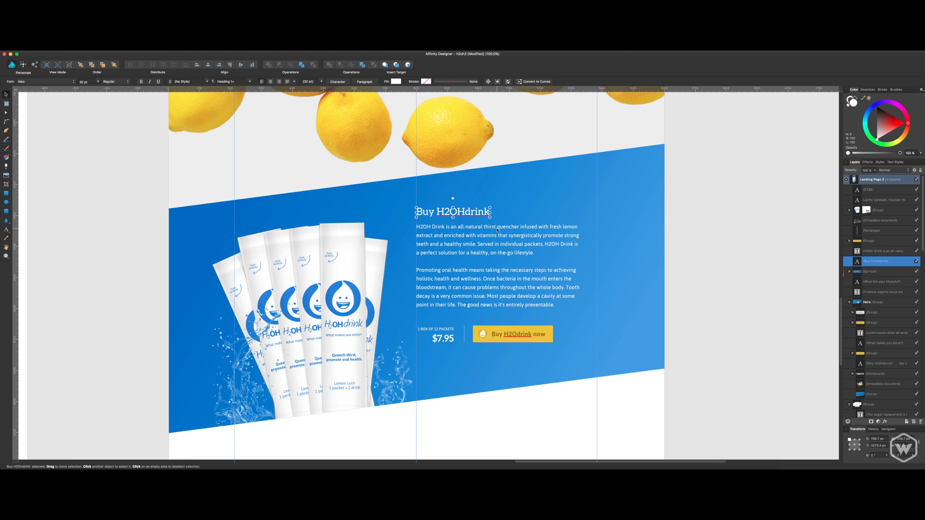
{"action": "left_click", "coordinate": [506, 253], "text": "shift"}
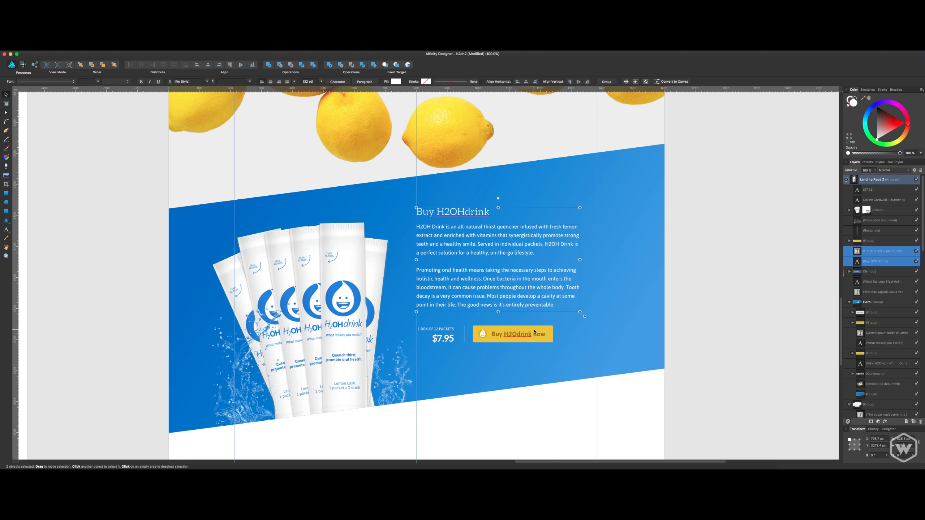
{"action": "left_click", "coordinate": [494, 339], "text": "shift"}
{"action": "left_click", "coordinate": [442, 337], "text": "shift"}
{"action": "left_click", "coordinate": [441, 330], "text": "shift"}
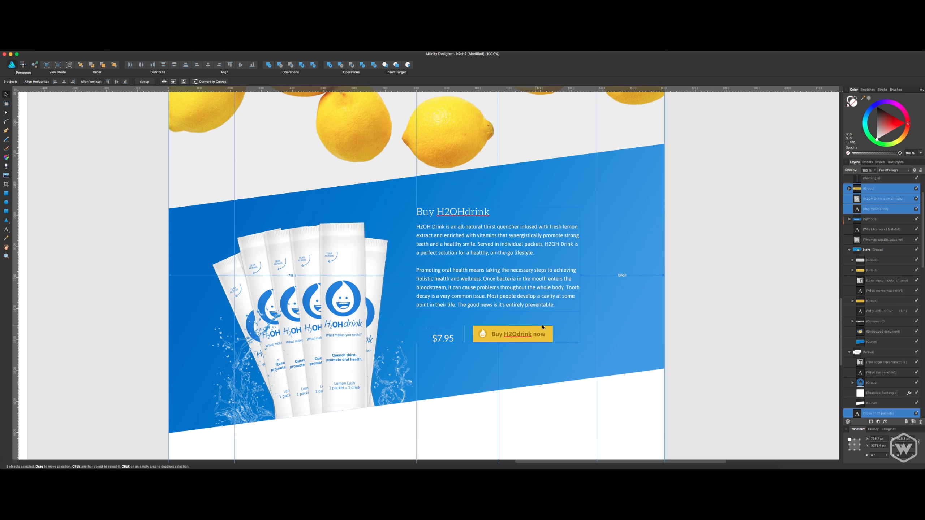
{"action": "key", "text": "super+g"}
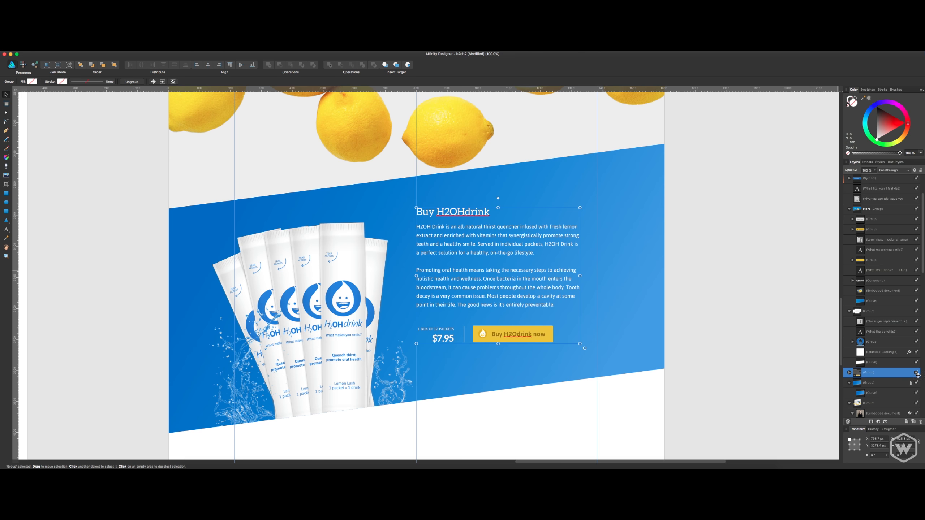
{"action": "left_click", "coordinate": [917, 373]}
{"action": "left_click", "coordinate": [917, 373]}
{"action": "left_click", "coordinate": [759, 347]}
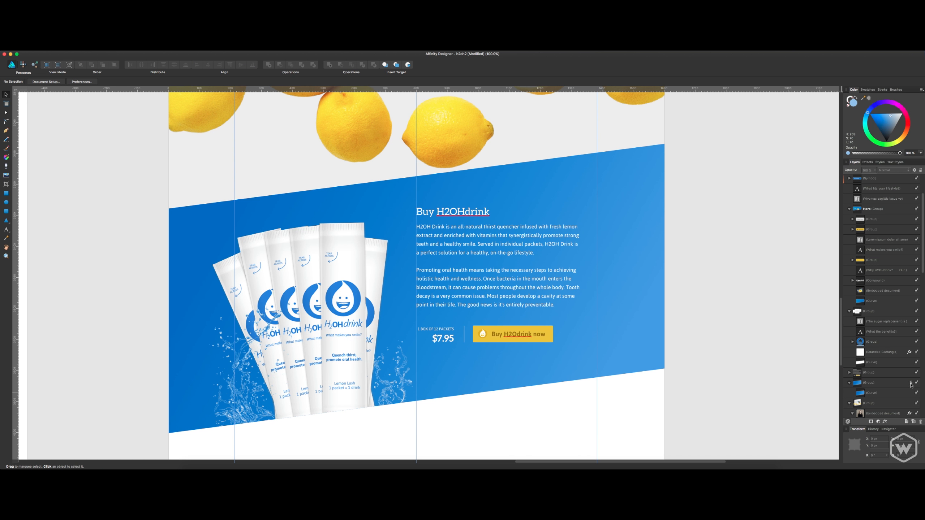
Unlock the slanted blue background group and group it with the Buy section's text group.
{"action": "left_click", "coordinate": [872, 383]}
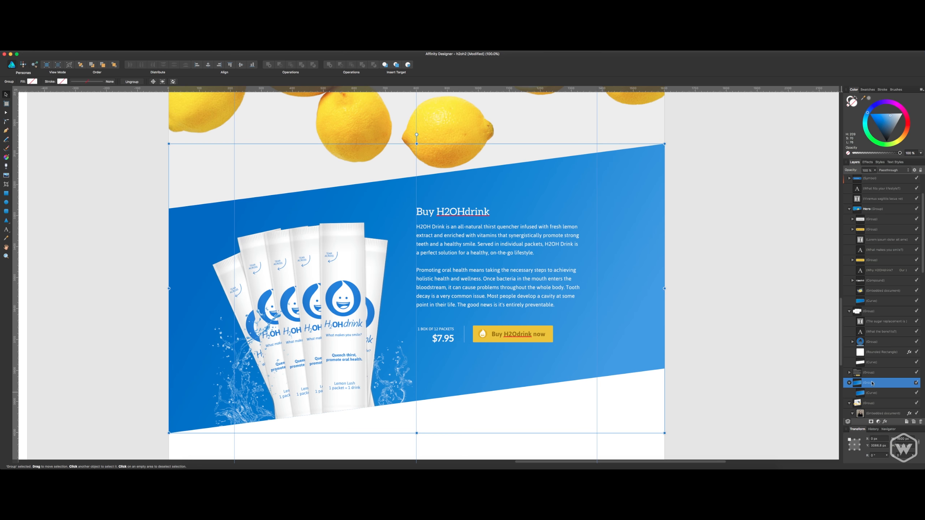
{"action": "left_click", "coordinate": [534, 298], "text": "shift"}
{"action": "key", "text": "super+g"}
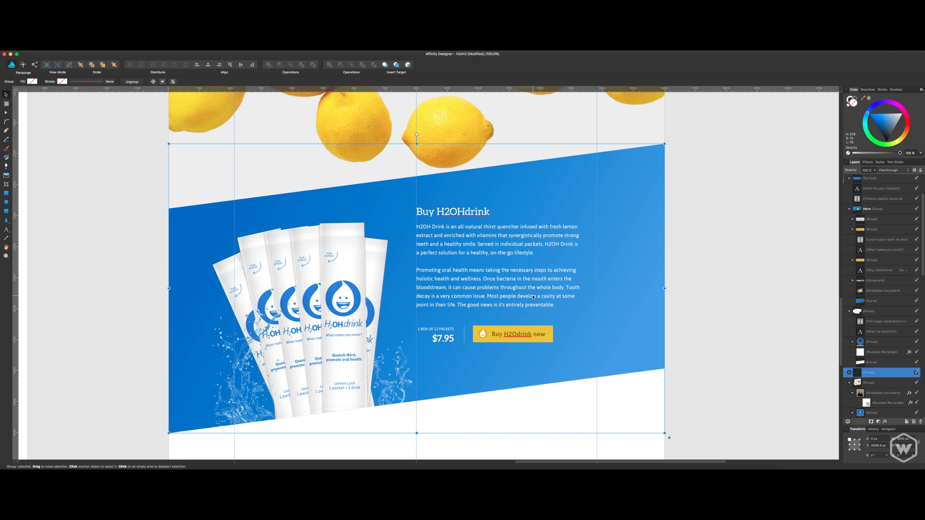
Group the masked packets and the splash with the Buy section's background and text, and check the group by toggling its visibility.
{"action": "left_click", "coordinate": [356, 289]}
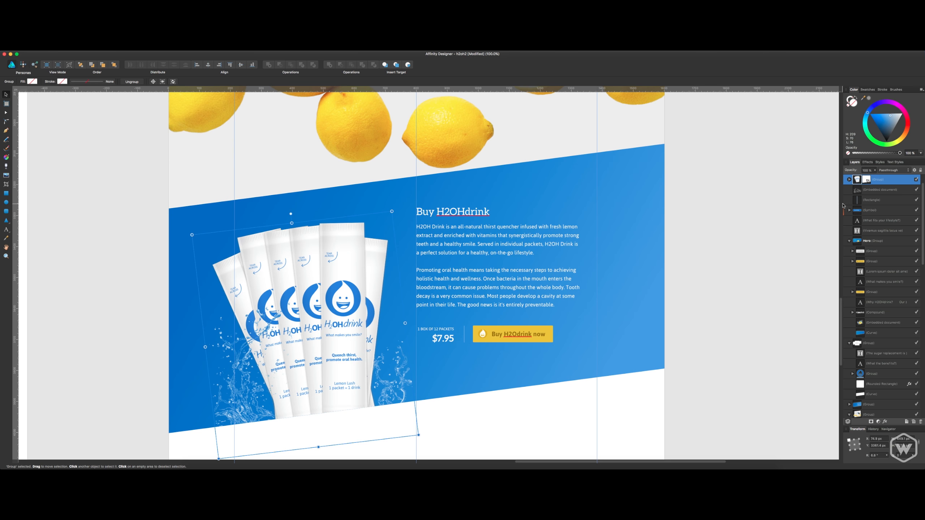
{"action": "left_click", "coordinate": [877, 191], "text": "shift"}
{"action": "scroll", "coordinate": [879, 200], "scroll_direction": "up", "scroll_amount": 1}
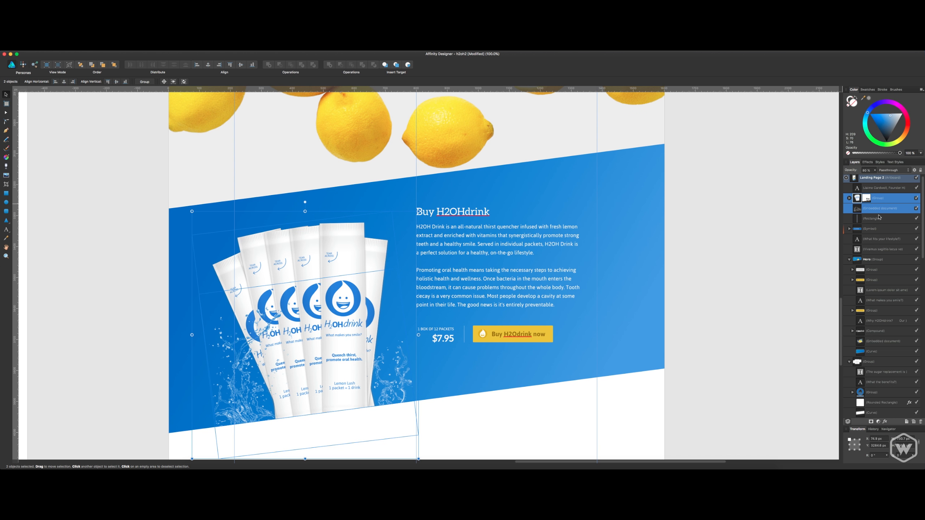
{"action": "left_click", "coordinate": [661, 307], "text": "shift"}
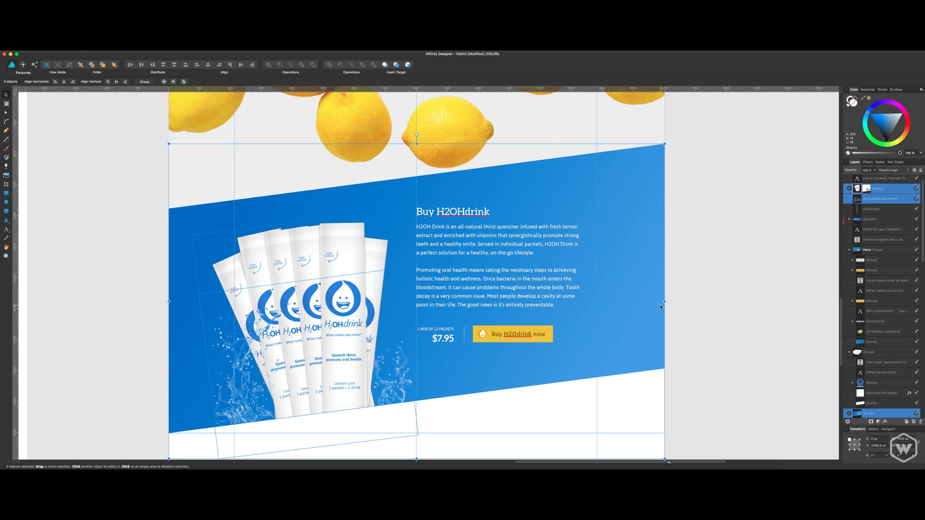
{"action": "key", "text": "super+g"}
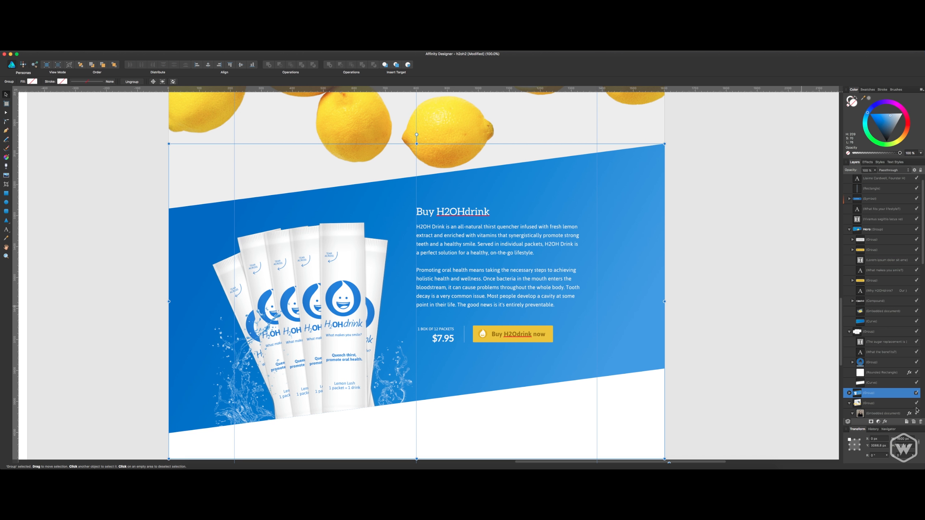
{"action": "left_click", "coordinate": [917, 393]}
{"action": "left_click", "coordinate": [917, 394]}
Move the thin divider rectangle beside the price down the layer stack to directly above the Buy section group.
{"action": "left_click", "coordinate": [464, 335]}
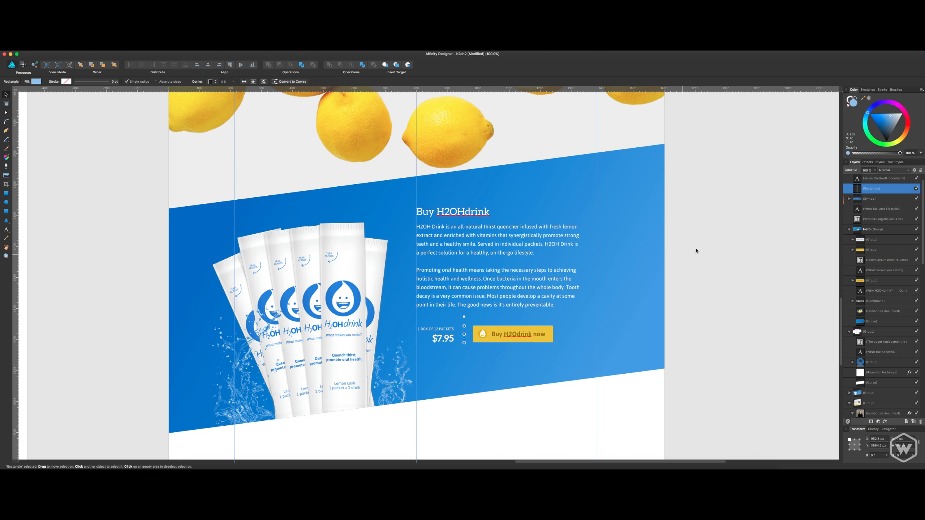
{"action": "left_click_drag", "start_coordinate": [887, 202], "coordinate": [867, 392]}
{"action": "scroll", "coordinate": [863, 387], "scroll_direction": "down", "scroll_amount": 3}
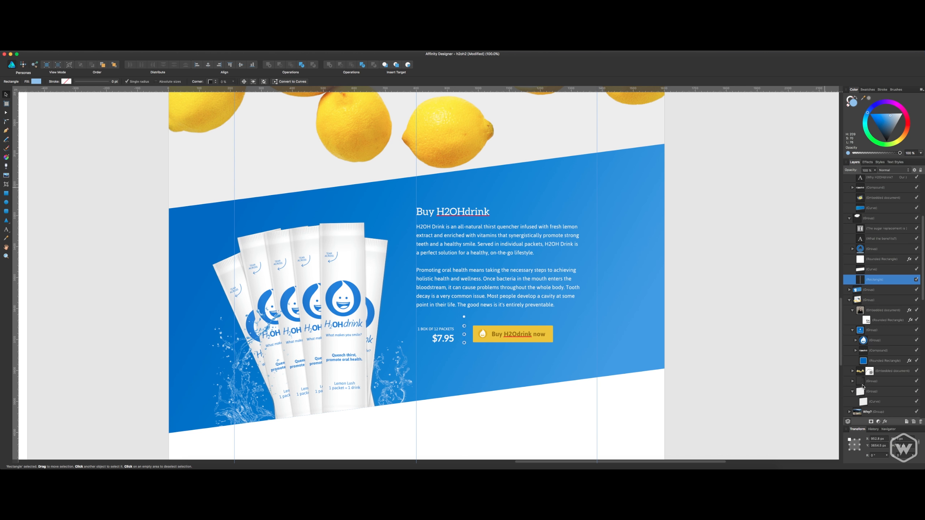
Move the thin divider rectangle into the Buy section group as its uppermost layer and save the document.
{"action": "left_click", "coordinate": [850, 290]}
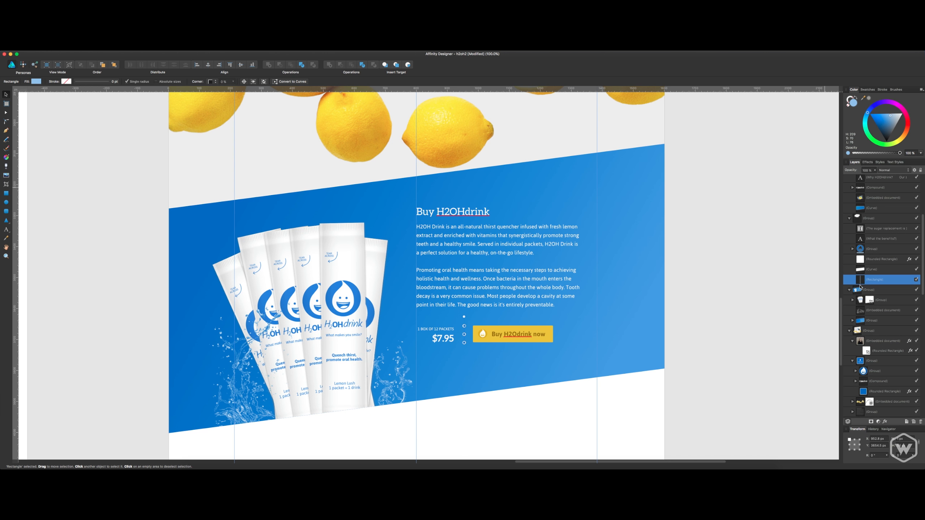
{"action": "left_click_drag", "start_coordinate": [877, 286], "coordinate": [870, 295]}
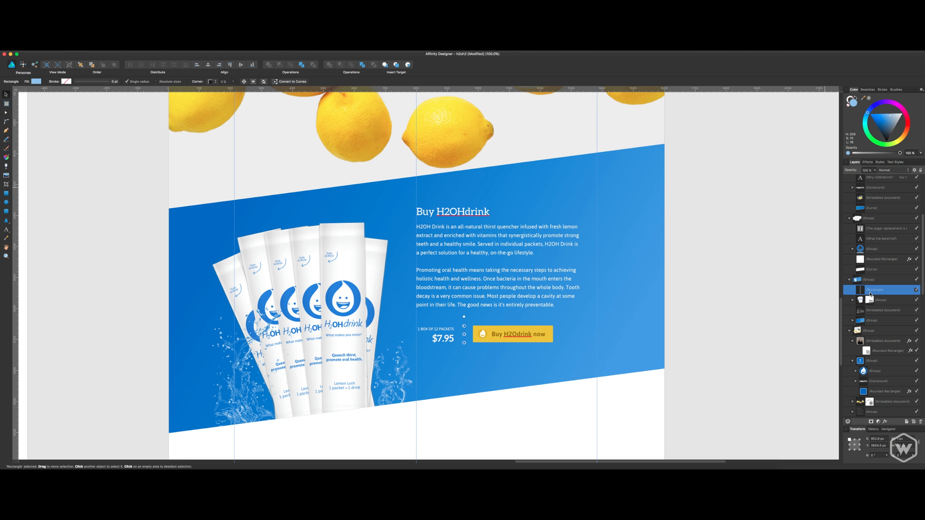
{"action": "left_click", "coordinate": [870, 280]}
{"action": "left_click", "coordinate": [749, 241]}
{"action": "key", "text": "super+s"}
{"action": "left_click_drag", "start_coordinate": [732, 275], "coordinate": [719, 118]}
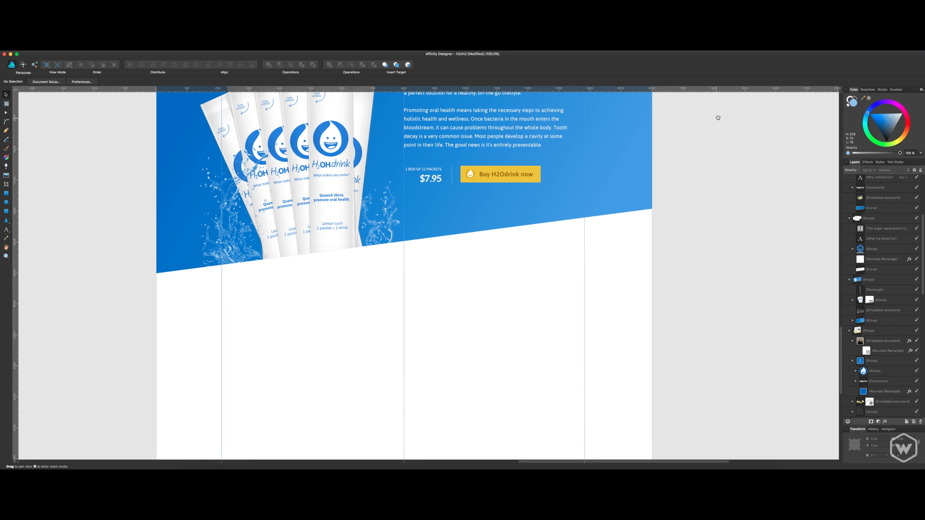
{"action": "left_click_drag", "start_coordinate": [715, 212], "coordinate": [790, 181]}
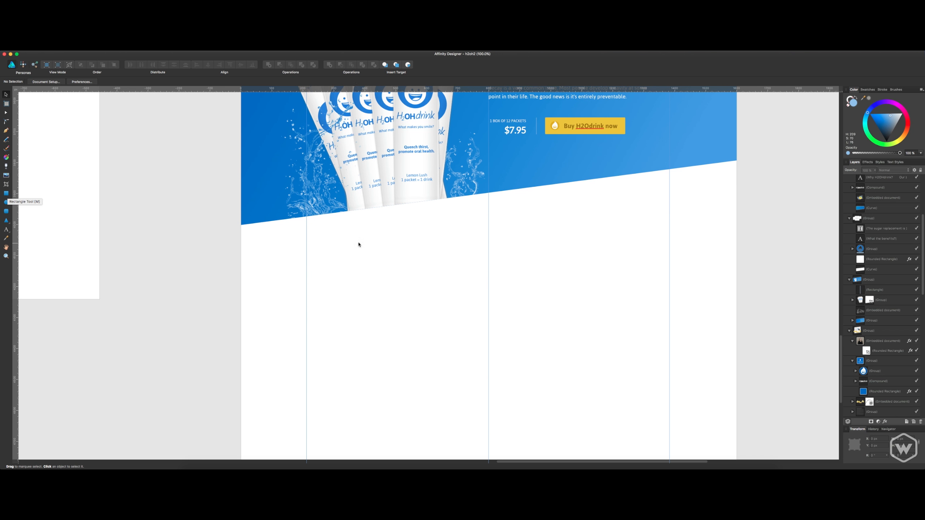
{"action": "scroll", "coordinate": [359, 244], "scroll_direction": "up", "scroll_amount": 20}
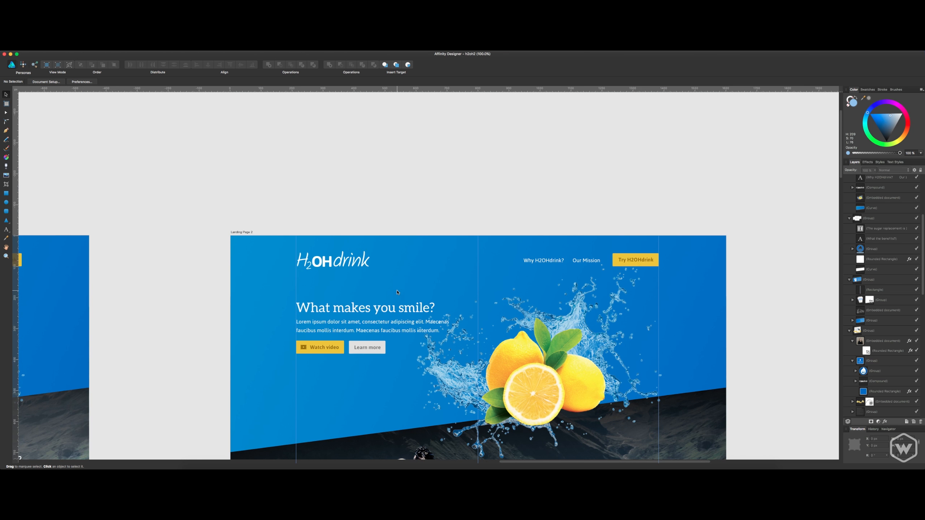
{"action": "scroll", "coordinate": [397, 292], "scroll_direction": "down", "scroll_amount": 15}
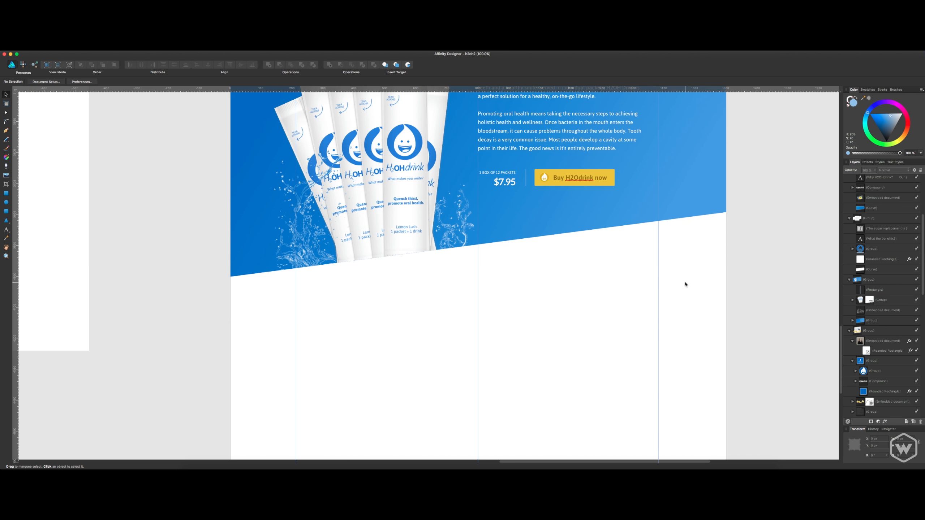
{"action": "scroll", "coordinate": [684, 275], "scroll_direction": "up", "scroll_amount": 2}
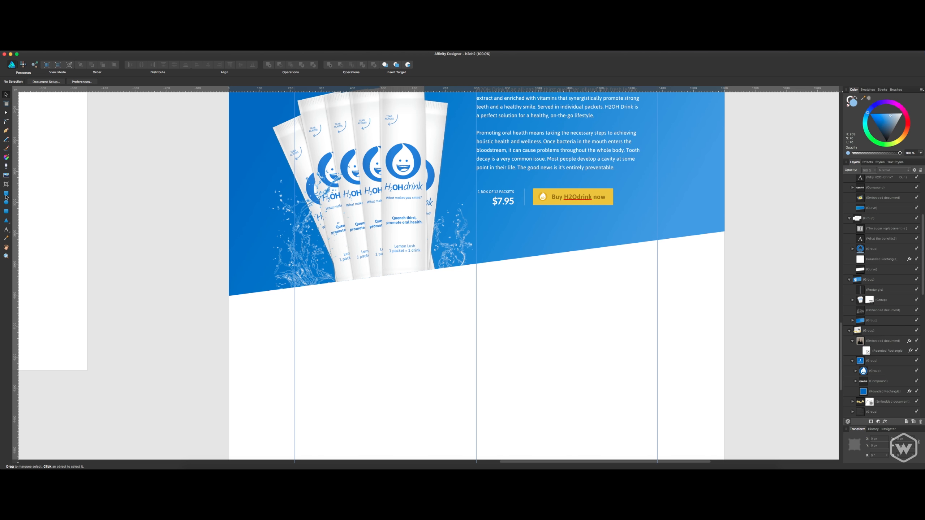
{"action": "scroll", "coordinate": [846, 182], "scroll_direction": "up", "scroll_amount": 5}
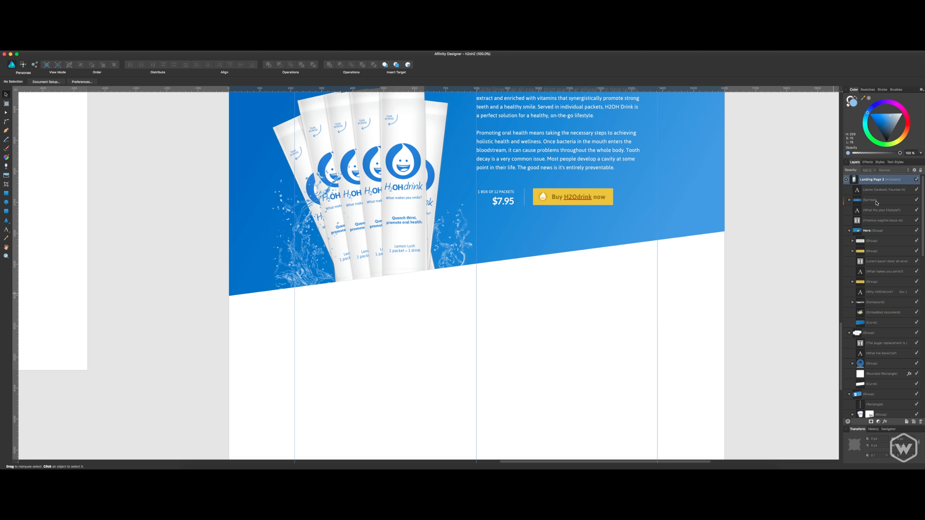
Collapse the Hero group, the white text card group and the Buy section group in the Landing Page 2 layers.
{"action": "left_click", "coordinate": [854, 199]}
{"action": "left_click", "coordinate": [659, 314]}
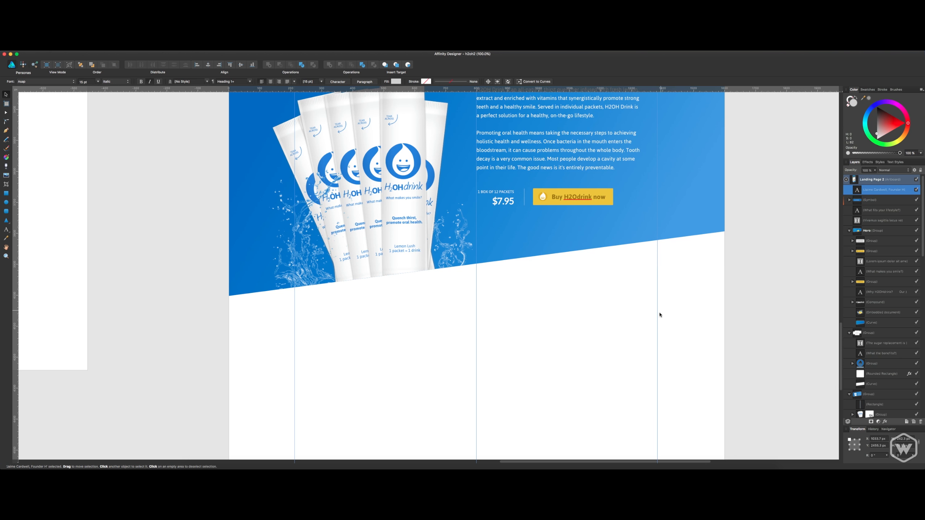
{"action": "left_click", "coordinate": [847, 230]}
{"action": "left_click", "coordinate": [849, 241]}
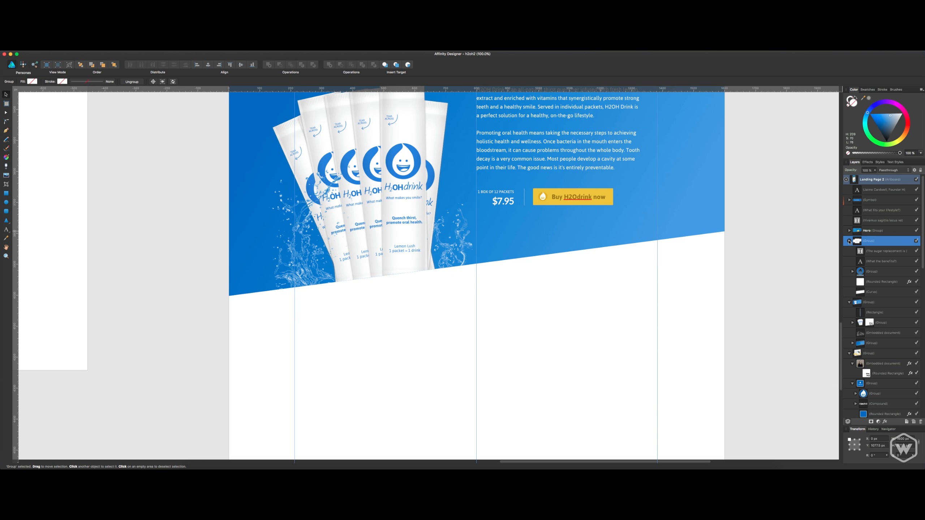
{"action": "left_click", "coordinate": [849, 241]}
{"action": "left_click", "coordinate": [849, 251]}
Rename the Buy section group as Buy H2OHdrink.
{"action": "left_click", "coordinate": [870, 252]}
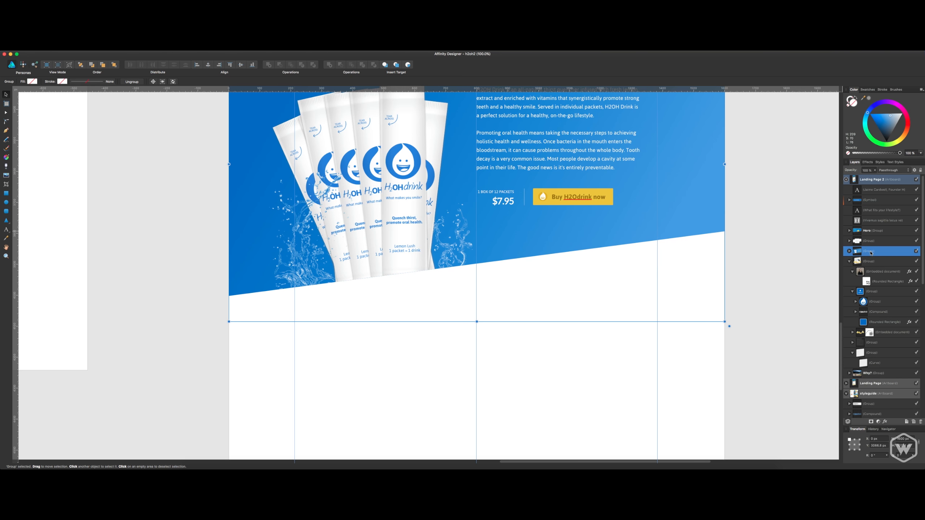
{"action": "double_click", "coordinate": [871, 252]}
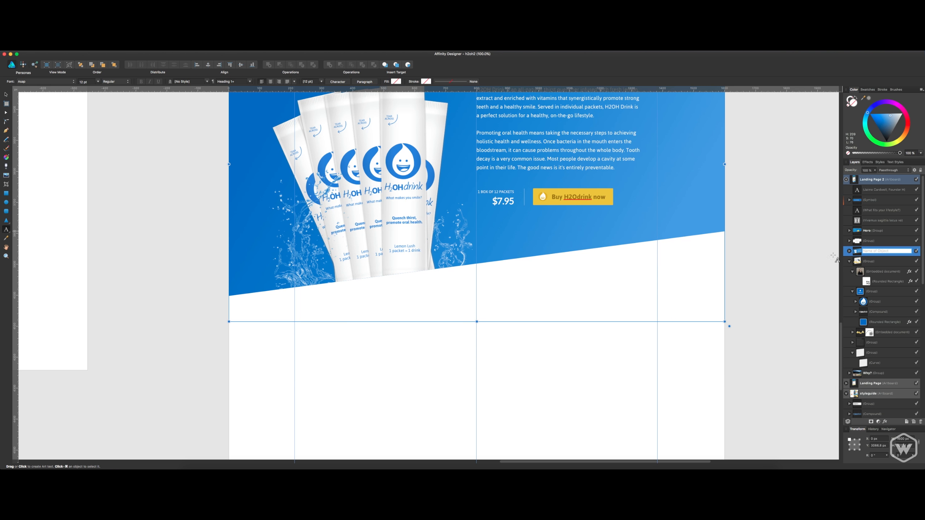
{"action": "scroll", "coordinate": [833, 255], "scroll_direction": "up", "scroll_amount": 2}
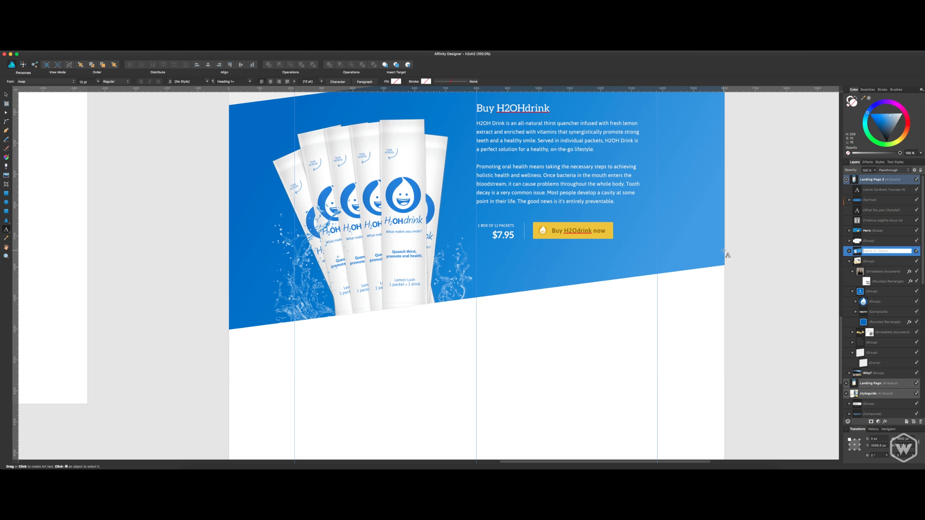
{"action": "type", "text": "Buy"}
{"action": "type", "text": "H2OHdrink"}
{"action": "key", "text": "Return"}
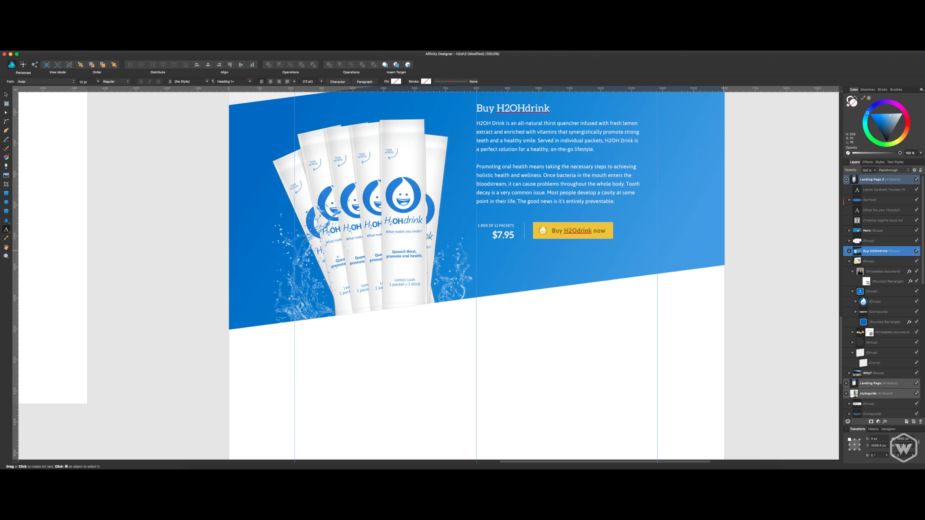
Switch back to the Move tool, review Landing Page 2 from the Buy section up to the hero, and save the document.
{"action": "scroll", "coordinate": [630, 197], "scroll_direction": "up", "scroll_amount": 5}
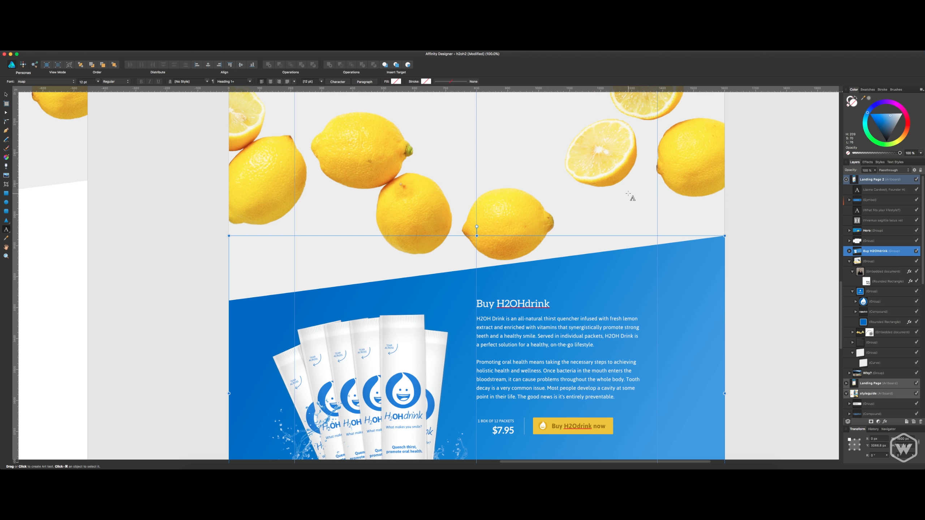
{"action": "key", "text": "v"}
{"action": "scroll", "coordinate": [625, 200], "scroll_direction": "up", "scroll_amount": 1}
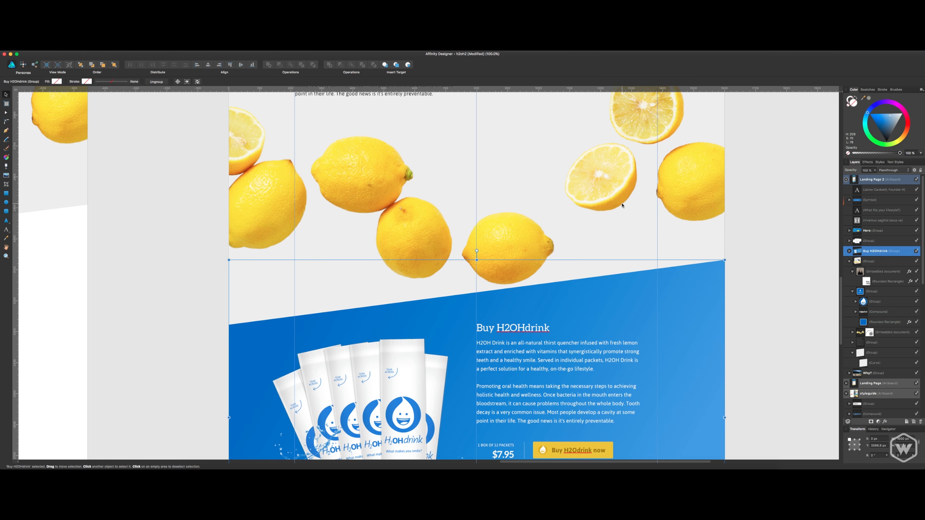
{"action": "scroll", "coordinate": [622, 205], "scroll_direction": "up", "scroll_amount": 20}
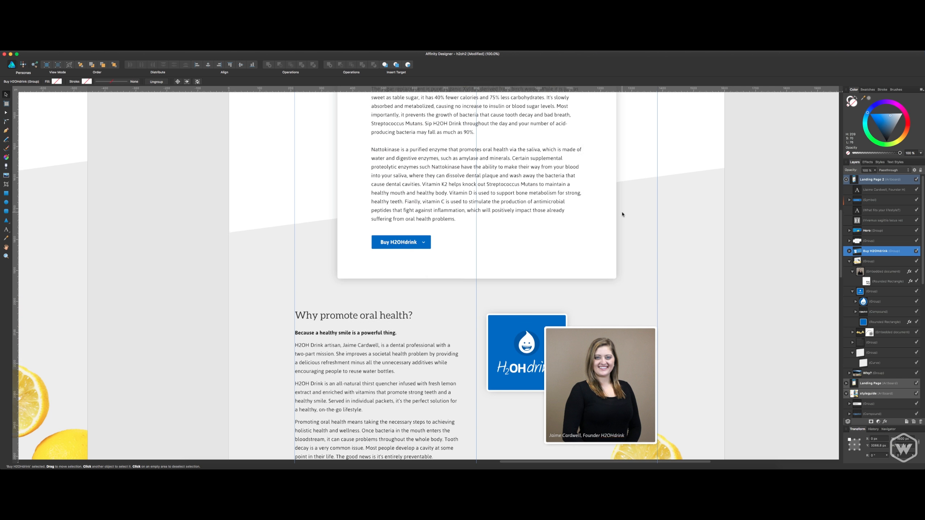
{"action": "scroll", "coordinate": [622, 215], "scroll_direction": "up", "scroll_amount": 7}
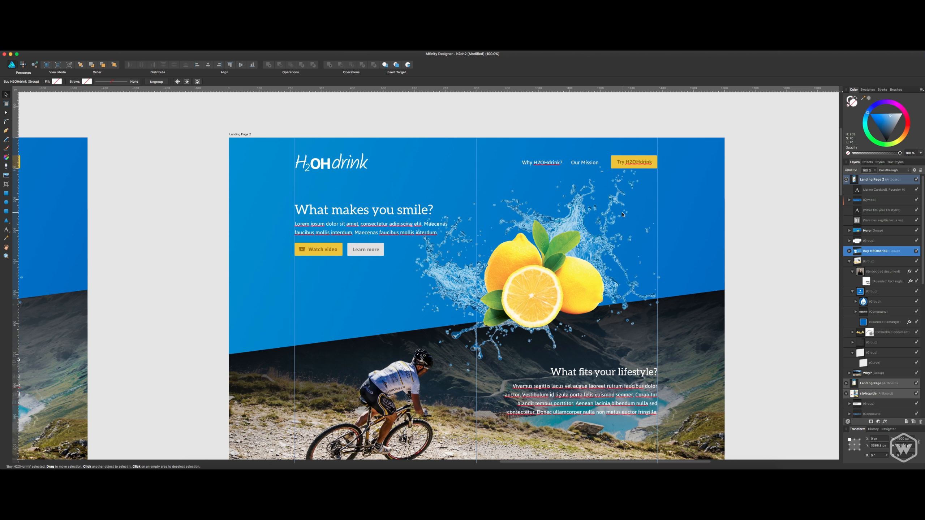
{"action": "scroll", "coordinate": [623, 216], "scroll_direction": "down", "scroll_amount": 6}
{"action": "scroll", "coordinate": [623, 216], "scroll_direction": "down", "scroll_amount": 20}
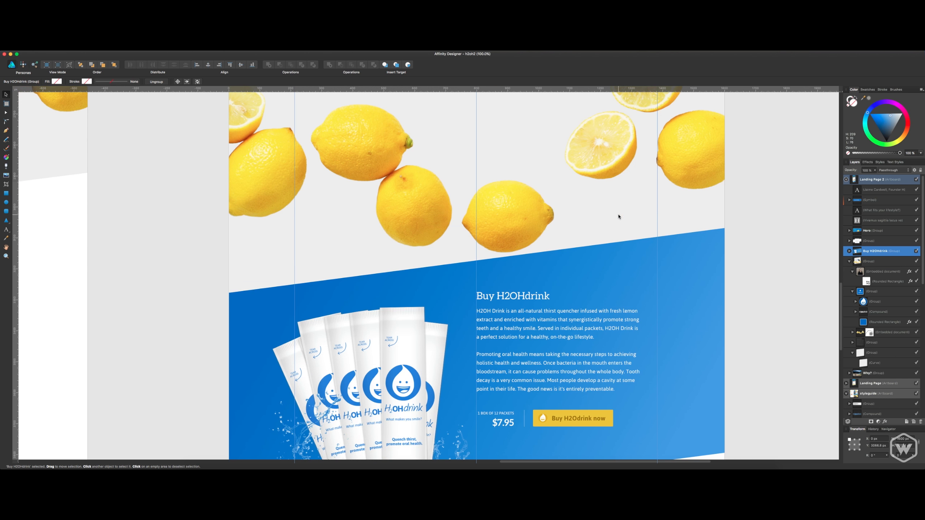
{"action": "key", "text": "super+s"}
Examine the empty area below the Buy section and the ungrouped founder caption and symbol layers of Landing Page 2.
{"action": "scroll", "coordinate": [616, 294], "scroll_direction": "down", "scroll_amount": 5}
{"action": "left_click", "coordinate": [609, 363]}
{"action": "scroll", "coordinate": [618, 324], "scroll_direction": "down", "scroll_amount": 3}
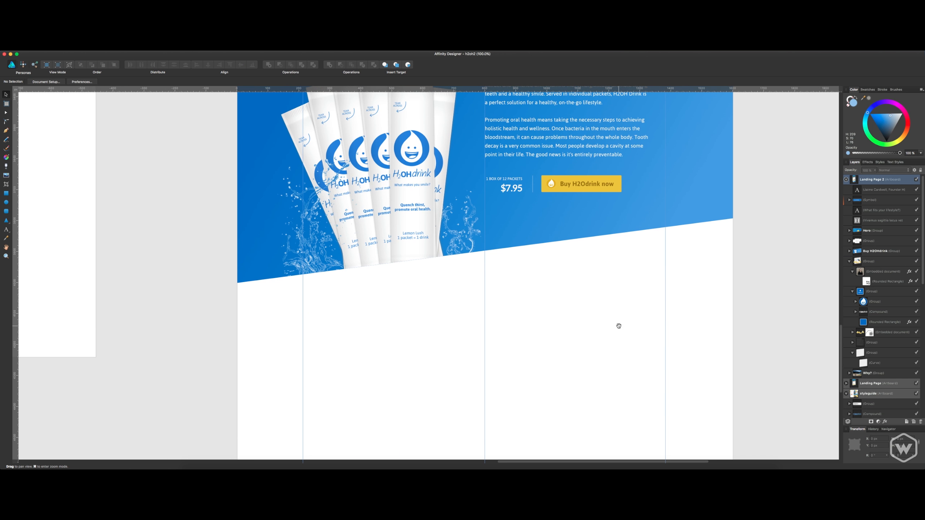
{"action": "left_click", "coordinate": [880, 192]}
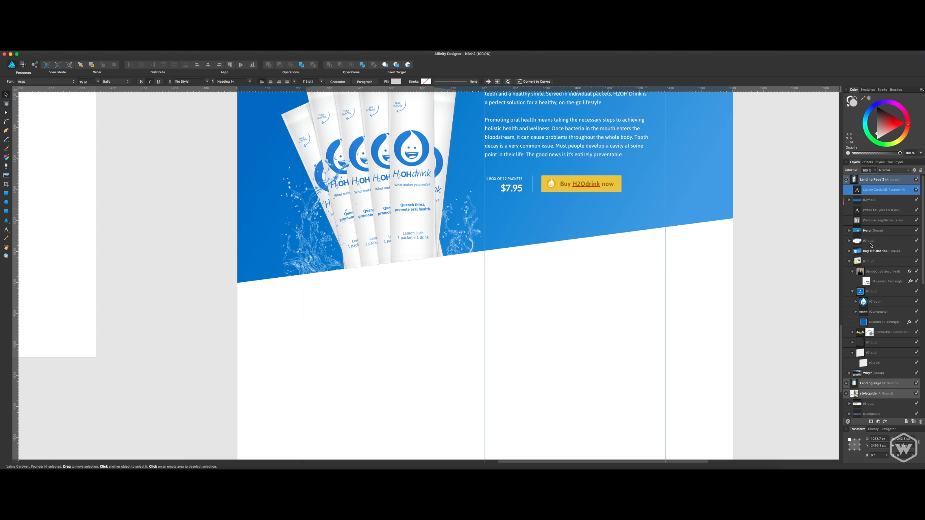
{"action": "left_click", "coordinate": [692, 287]}
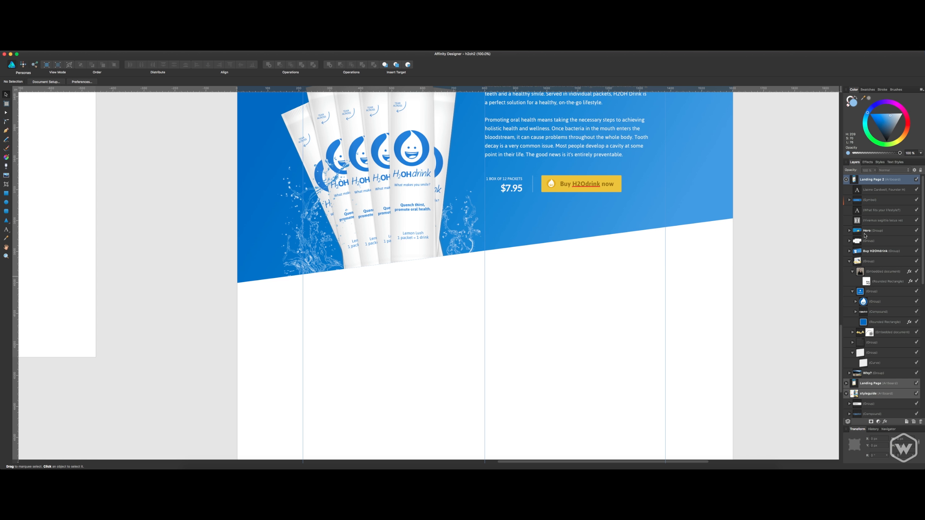
{"action": "left_click", "coordinate": [874, 204]}
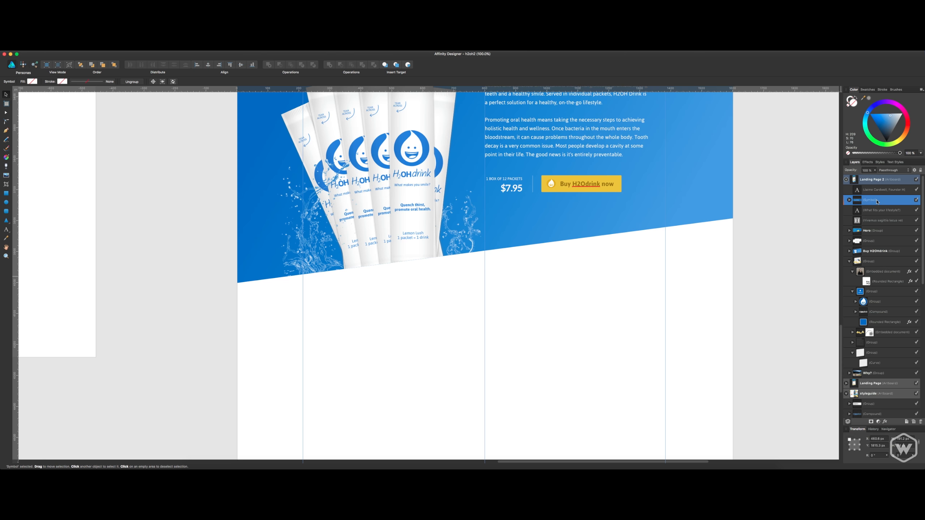
{"action": "left_click", "coordinate": [790, 220]}
{"action": "scroll", "coordinate": [674, 241], "scroll_direction": "down", "scroll_amount": 5}
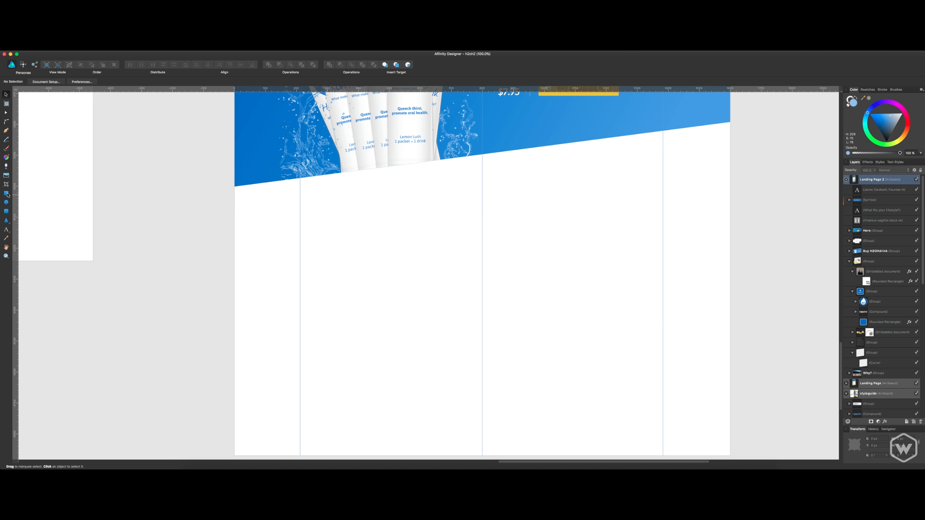
Shorten the Landing Page 2 artboard from its lower edge, leaving only a shallow white strip below the Buy section.
{"action": "scroll", "coordinate": [330, 226], "scroll_direction": "down", "scroll_amount": 3}
{"action": "scroll", "coordinate": [381, 180], "scroll_direction": "up", "scroll_amount": 2}
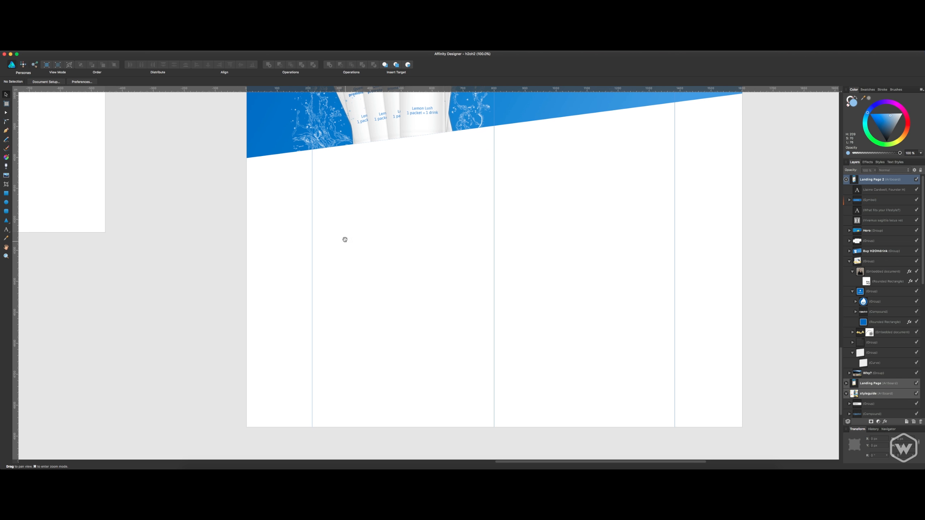
{"action": "scroll", "coordinate": [184, 155], "scroll_direction": "up", "scroll_amount": 20}
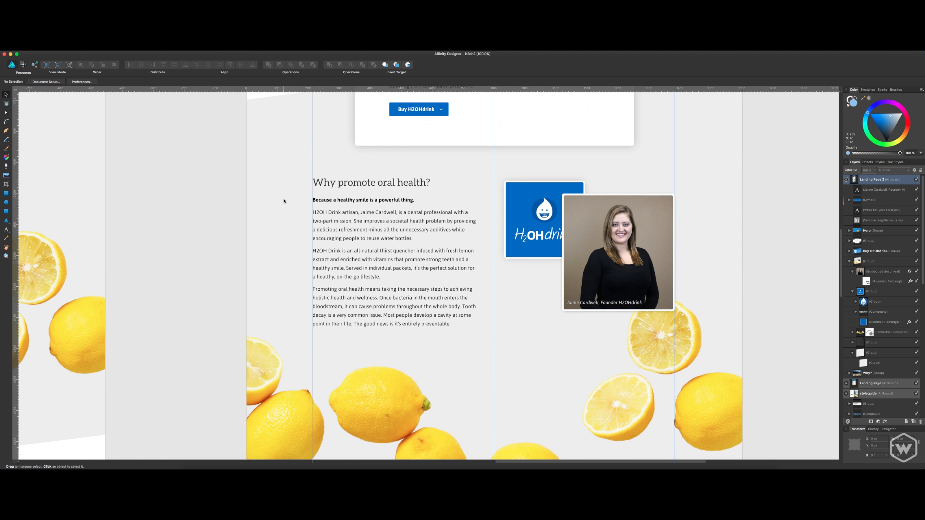
{"action": "scroll", "coordinate": [292, 187], "scroll_direction": "up", "scroll_amount": 4}
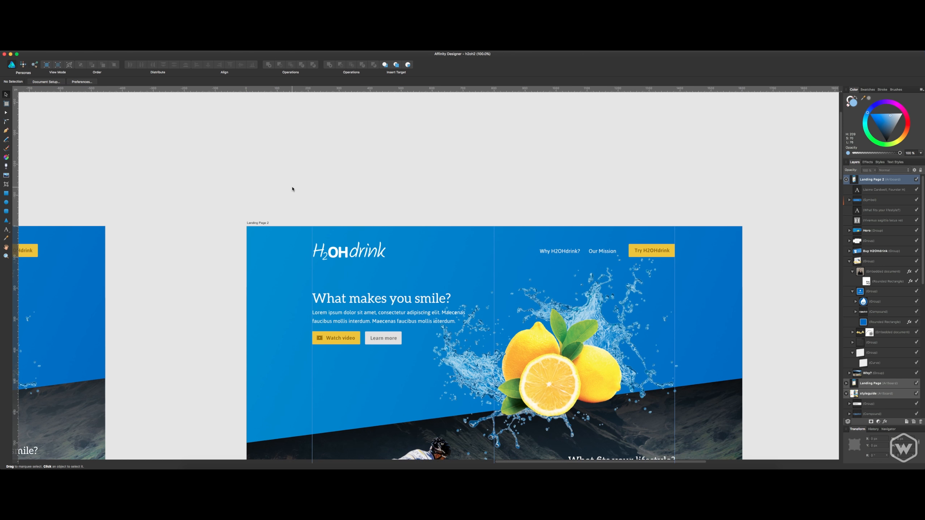
{"action": "left_click", "coordinate": [267, 221]}
{"action": "scroll", "coordinate": [509, 244], "scroll_direction": "down", "scroll_amount": 12}
{"action": "scroll", "coordinate": [510, 244], "scroll_direction": "down", "scroll_amount": 15}
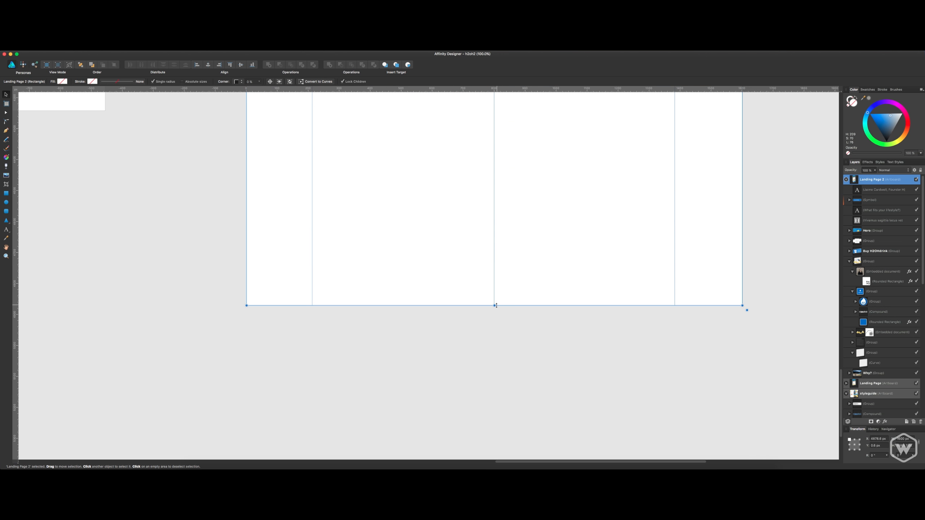
{"action": "left_click_drag", "start_coordinate": [495, 306], "coordinate": [496, 158]}
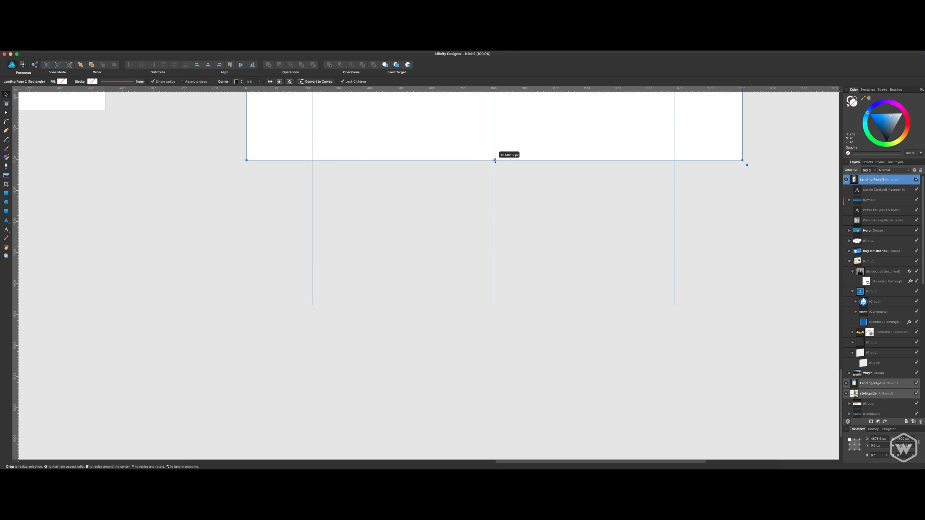
{"action": "scroll", "coordinate": [494, 175], "scroll_direction": "up", "scroll_amount": 8}
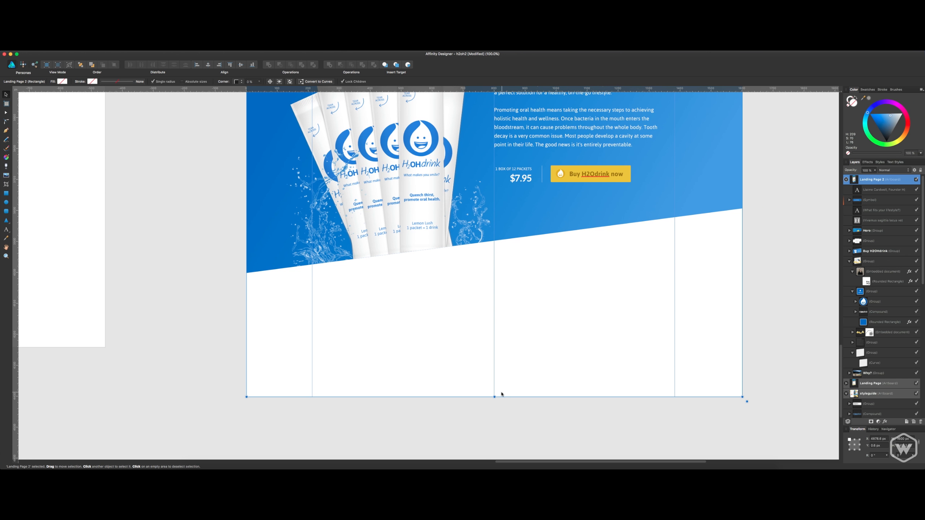
{"action": "left_click_drag", "start_coordinate": [495, 396], "coordinate": [496, 345]}
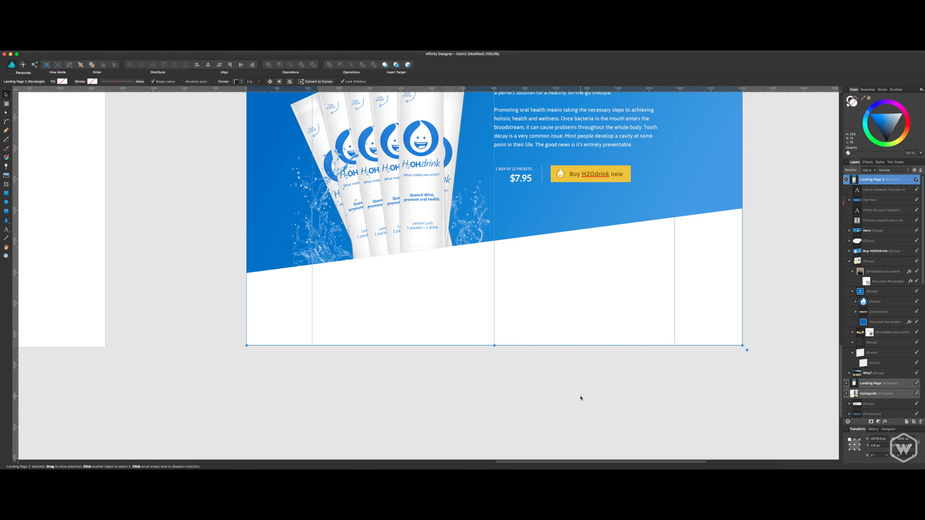
Deselect the Landing Page 2 artboard and save the document.
{"action": "left_click", "coordinate": [580, 398]}
{"action": "scroll", "coordinate": [537, 363], "scroll_direction": "left", "scroll_amount": 10}
{"action": "scroll", "coordinate": [537, 364], "scroll_direction": "up", "scroll_amount": 2}
{"action": "key", "text": "super+s"}
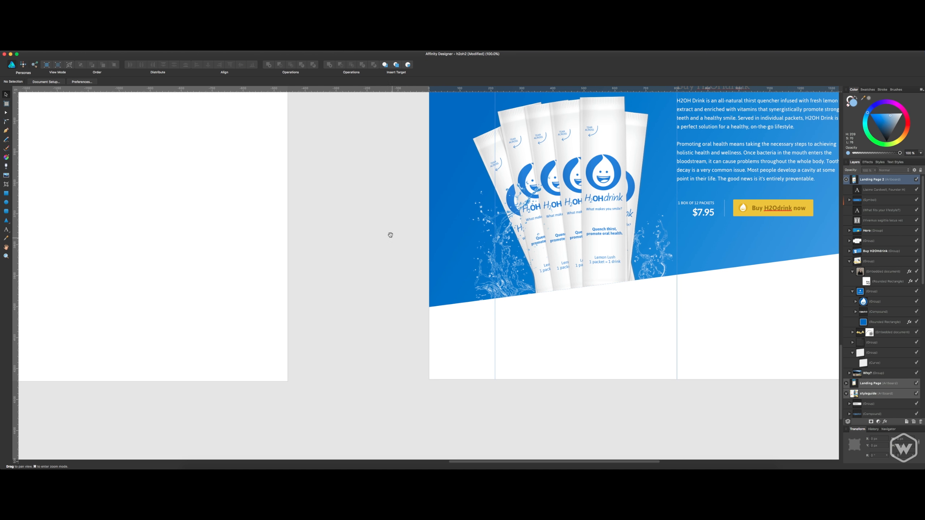
Copy the blue H2OHdrink wordmark from the styleguide artboard.
{"action": "scroll", "coordinate": [388, 233], "scroll_direction": "left", "scroll_amount": 20}
{"action": "scroll", "coordinate": [388, 233], "scroll_direction": "up", "scroll_amount": 8}
{"action": "scroll", "coordinate": [377, 238], "scroll_direction": "left", "scroll_amount": 20}
{"action": "scroll", "coordinate": [377, 238], "scroll_direction": "up", "scroll_amount": 10}
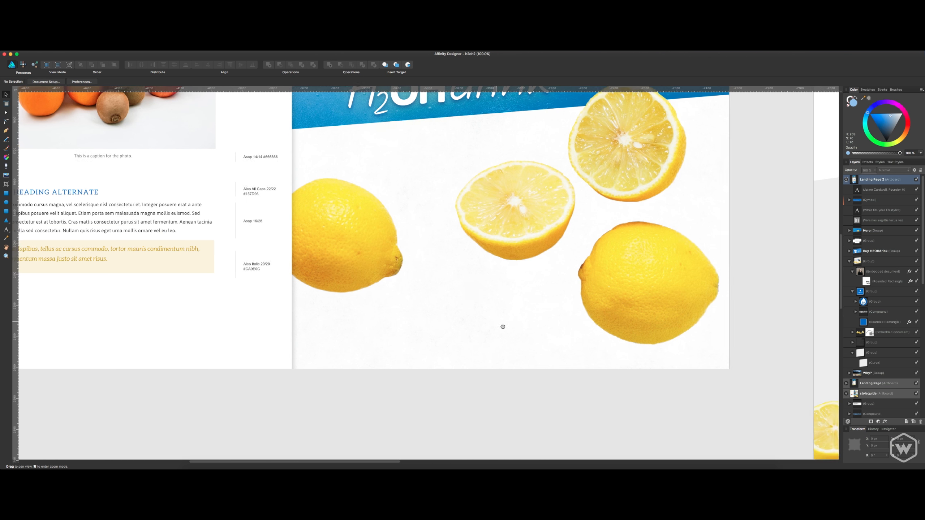
{"action": "scroll", "coordinate": [458, 351], "scroll_direction": "up", "scroll_amount": 13}
{"action": "scroll", "coordinate": [457, 352], "scroll_direction": "right", "scroll_amount": 5}
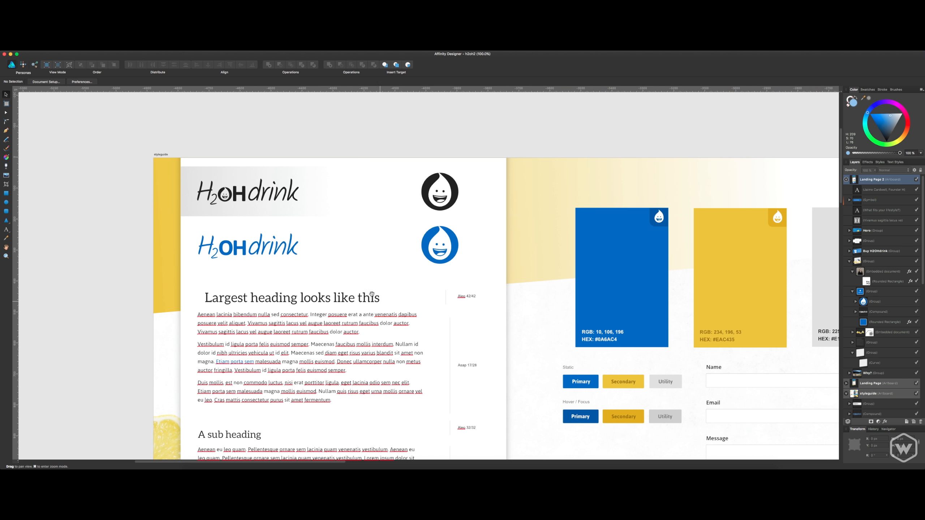
{"action": "left_click", "coordinate": [287, 251]}
{"action": "scroll", "coordinate": [374, 259], "scroll_direction": "right", "scroll_amount": 10}
{"action": "scroll", "coordinate": [374, 258], "scroll_direction": "down", "scroll_amount": 4}
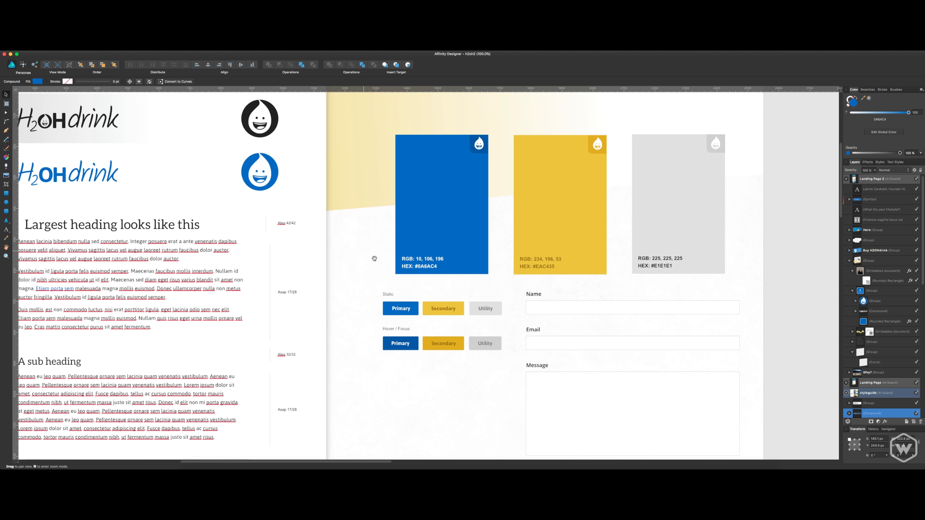
{"action": "scroll", "coordinate": [460, 298], "scroll_direction": "right", "scroll_amount": 13}
{"action": "scroll", "coordinate": [460, 298], "scroll_direction": "down", "scroll_amount": 8}
{"action": "scroll", "coordinate": [259, 214], "scroll_direction": "up", "scroll_amount": 14}
{"action": "scroll", "coordinate": [259, 214], "scroll_direction": "left", "scroll_amount": 20}
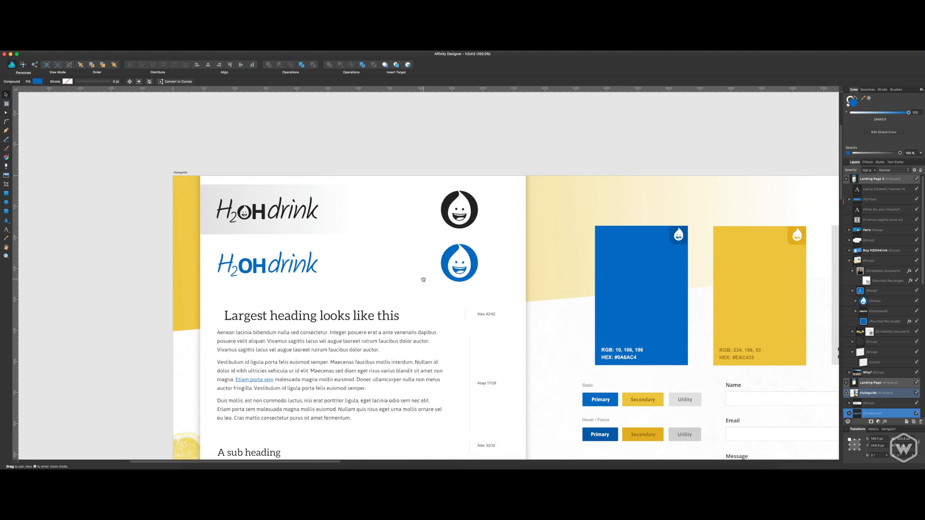
{"action": "left_click", "coordinate": [261, 211]}
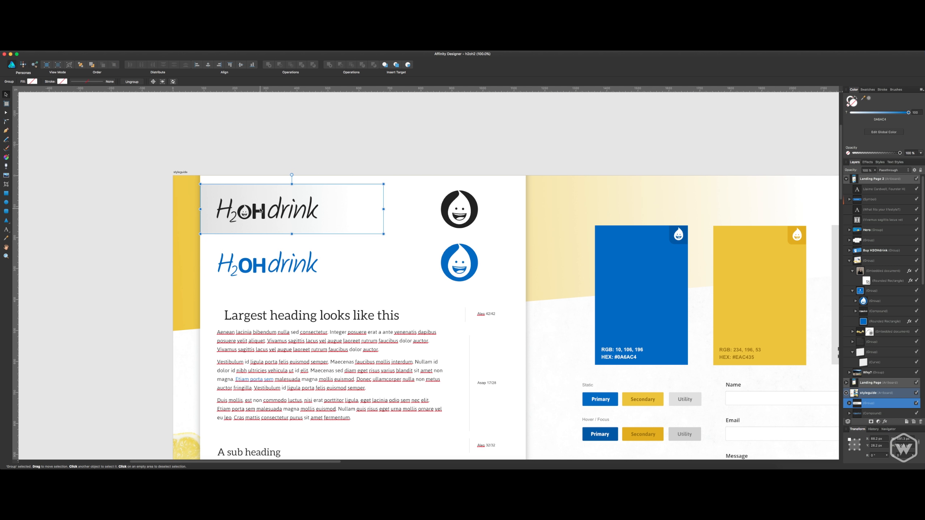
{"action": "left_click", "coordinate": [247, 258]}
Paste the blue wordmark into the white strip below the Buy section of Landing Page 2, near the strip's left end.
{"action": "scroll", "coordinate": [500, 320], "scroll_direction": "right", "scroll_amount": 20}
{"action": "scroll", "coordinate": [500, 320], "scroll_direction": "down", "scroll_amount": 12}
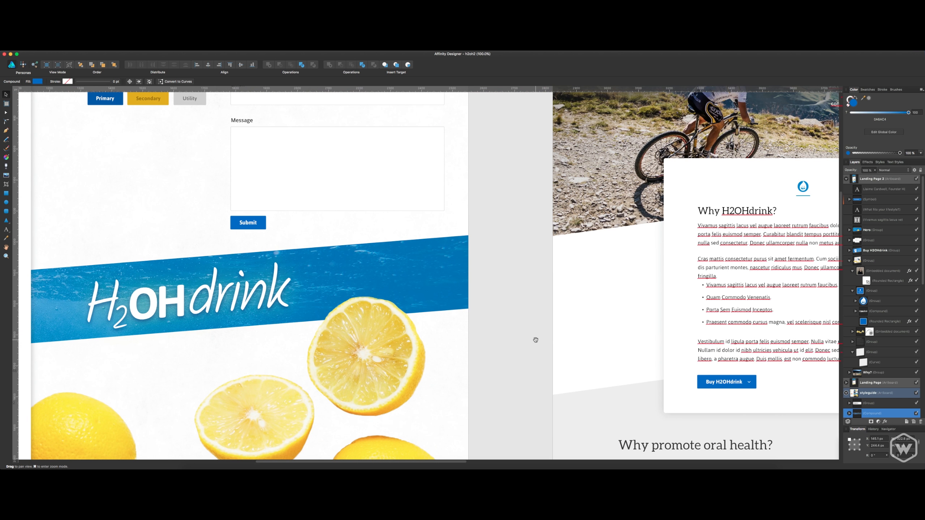
{"action": "scroll", "coordinate": [535, 340], "scroll_direction": "down", "scroll_amount": 15}
{"action": "scroll", "coordinate": [536, 340], "scroll_direction": "right", "scroll_amount": 20}
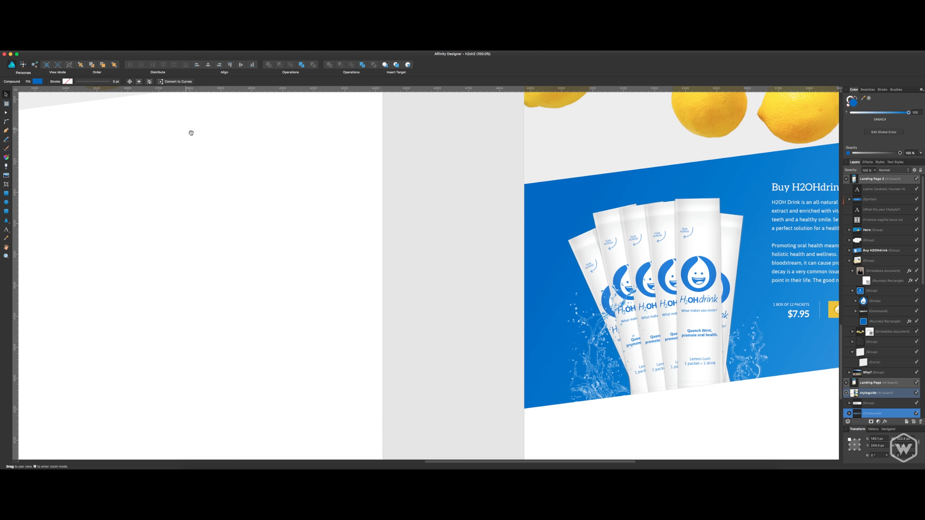
{"action": "scroll", "coordinate": [190, 133], "scroll_direction": "down", "scroll_amount": 10}
{"action": "scroll", "coordinate": [190, 133], "scroll_direction": "right", "scroll_amount": 15}
{"action": "left_click", "coordinate": [365, 271]}
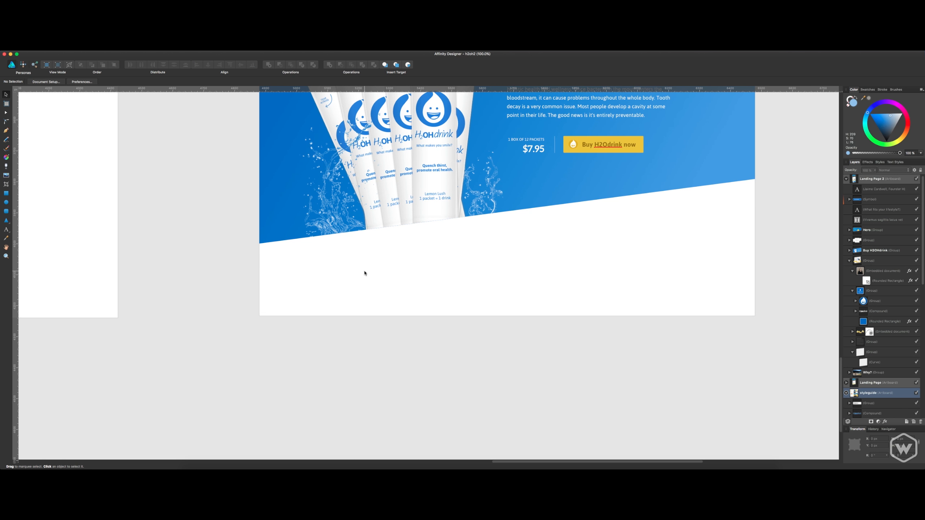
{"action": "key", "text": "super+v"}
{"action": "left_click_drag", "start_coordinate": [406, 277], "coordinate": [378, 272]}
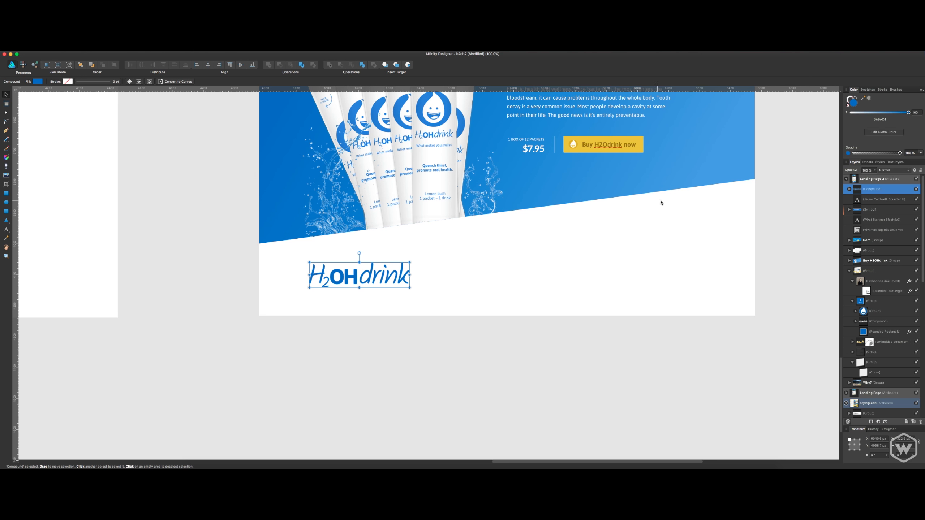
{"action": "left_click", "coordinate": [671, 208]}
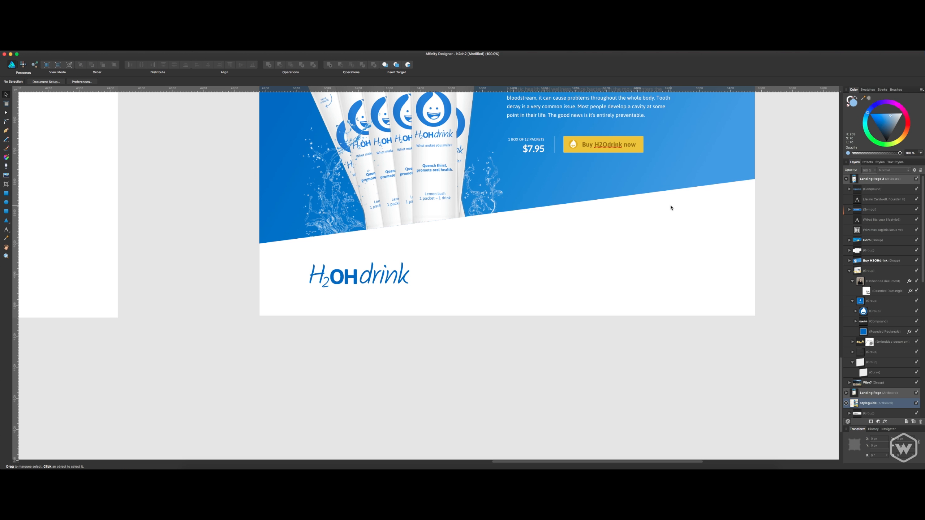
Align the footer wordmark with Landing Page 2's left column guide and scale it down proportionally to about three quarters of its size.
{"action": "scroll", "coordinate": [671, 208], "scroll_direction": "up", "scroll_amount": 15}
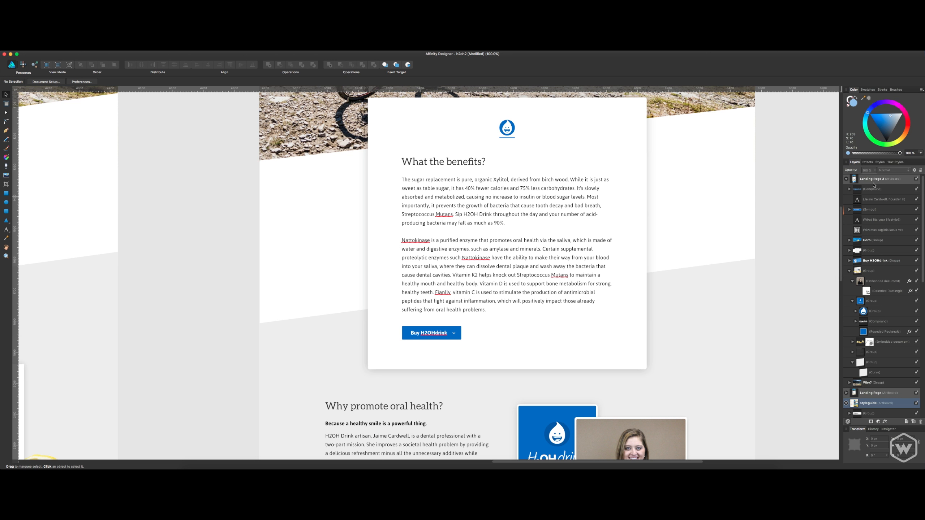
{"action": "left_click", "coordinate": [876, 180]}
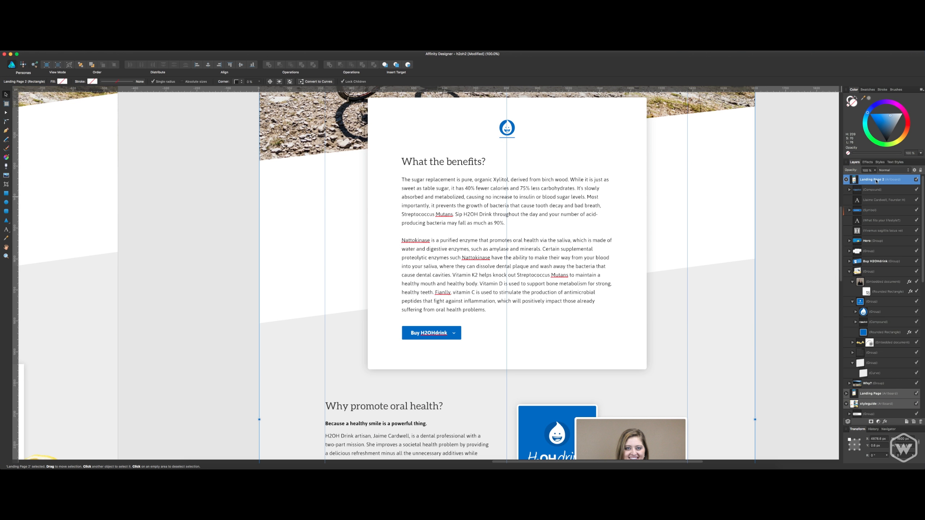
{"action": "scroll", "coordinate": [636, 229], "scroll_direction": "down", "scroll_amount": 15}
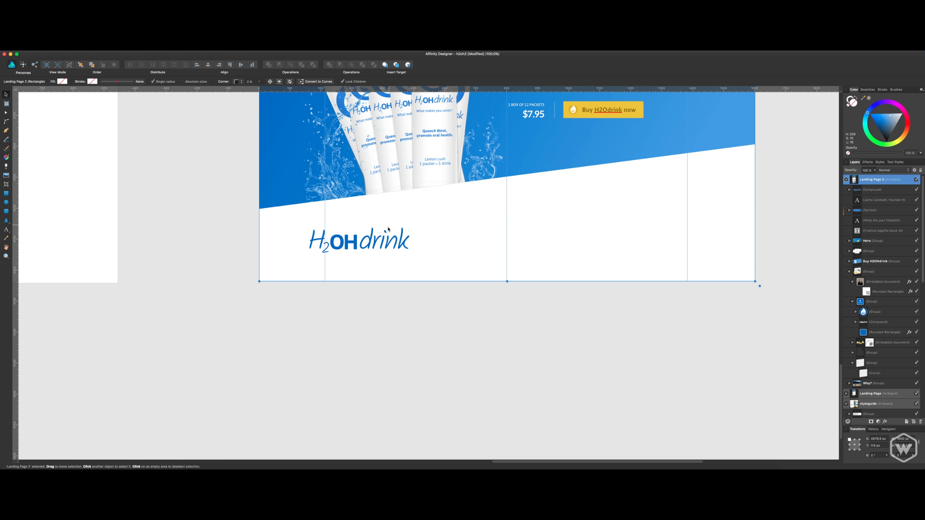
{"action": "left_click", "coordinate": [382, 292]}
{"action": "left_click_drag", "start_coordinate": [360, 239], "coordinate": [380, 243]}
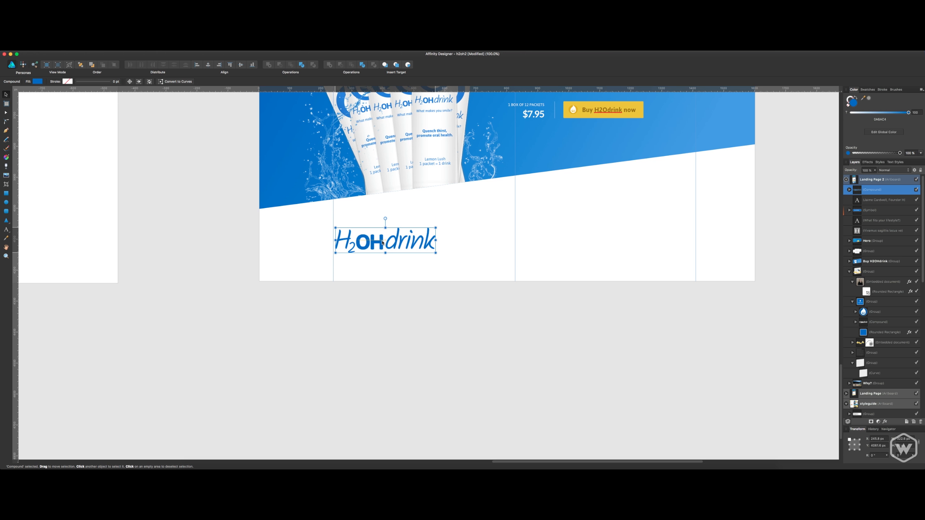
{"action": "left_click_drag", "start_coordinate": [434, 252], "coordinate": [410, 247]}
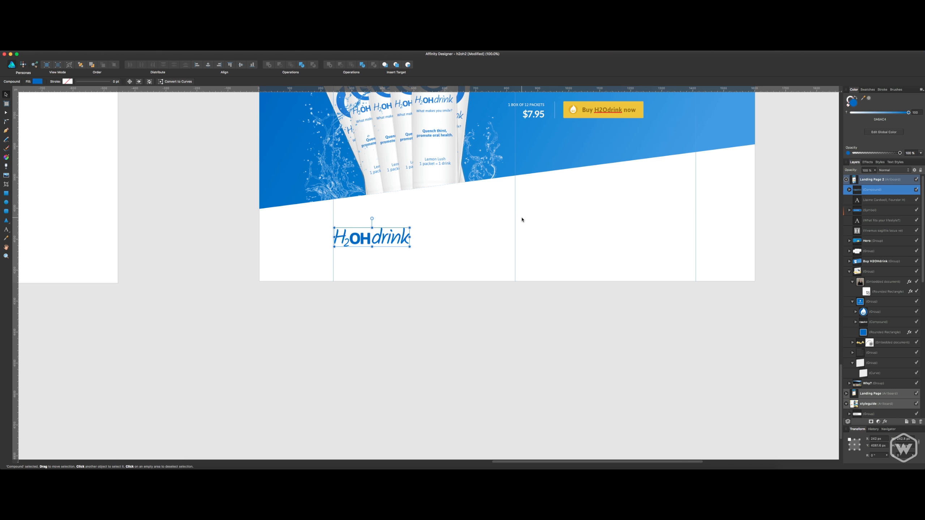
{"action": "key", "text": "Left"}
{"action": "key", "text": "Left"}
{"action": "key", "text": "Left"}
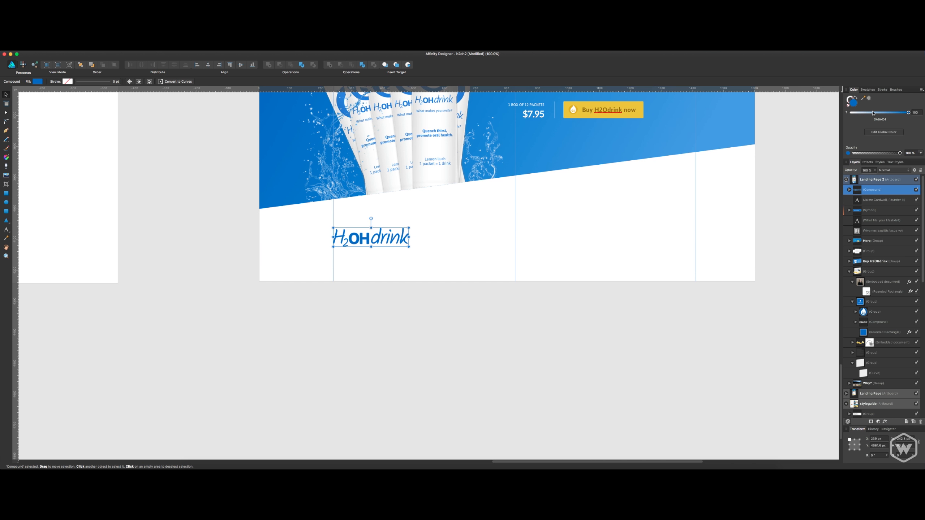
Change the footer wordmark's fill to light gray #CCCCCC and deselect it.
{"action": "double_click", "coordinate": [853, 102]}
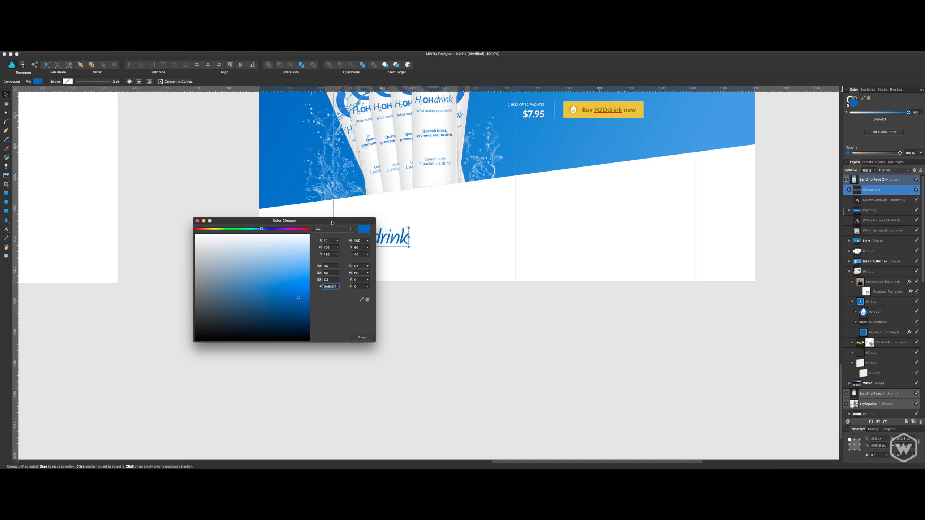
{"action": "left_click_drag", "start_coordinate": [332, 223], "coordinate": [727, 220]}
{"action": "left_click_drag", "start_coordinate": [694, 294], "coordinate": [520, 262]}
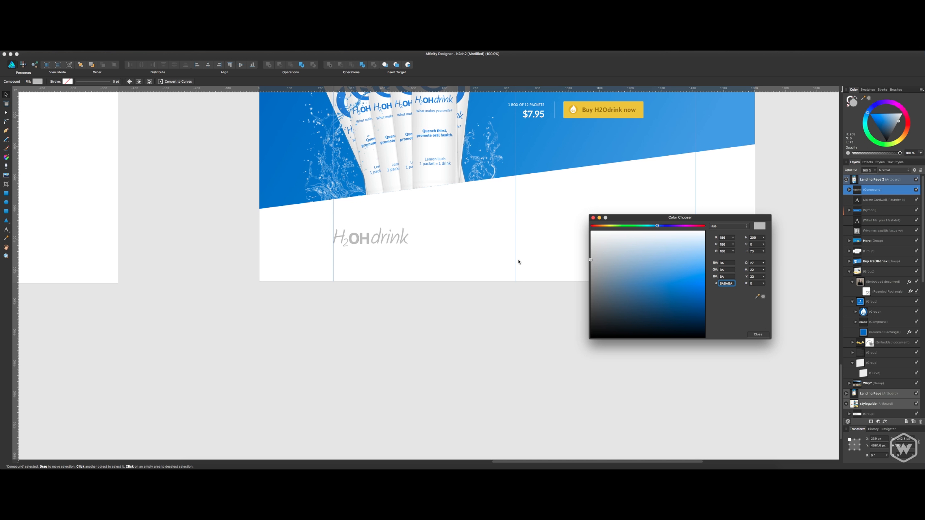
{"action": "double_click", "coordinate": [724, 284]}
{"action": "type", "text": "ccc"}
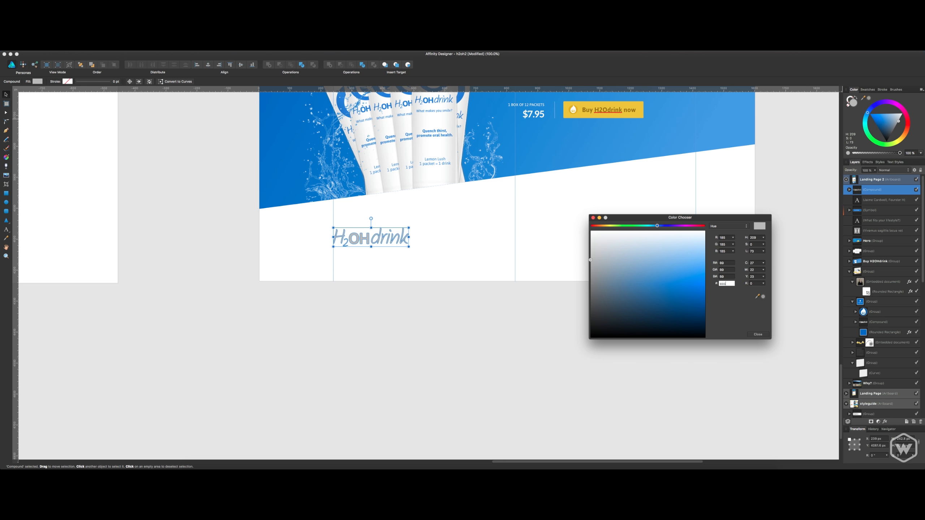
{"action": "key", "text": "Return"}
{"action": "double_click", "coordinate": [729, 283]}
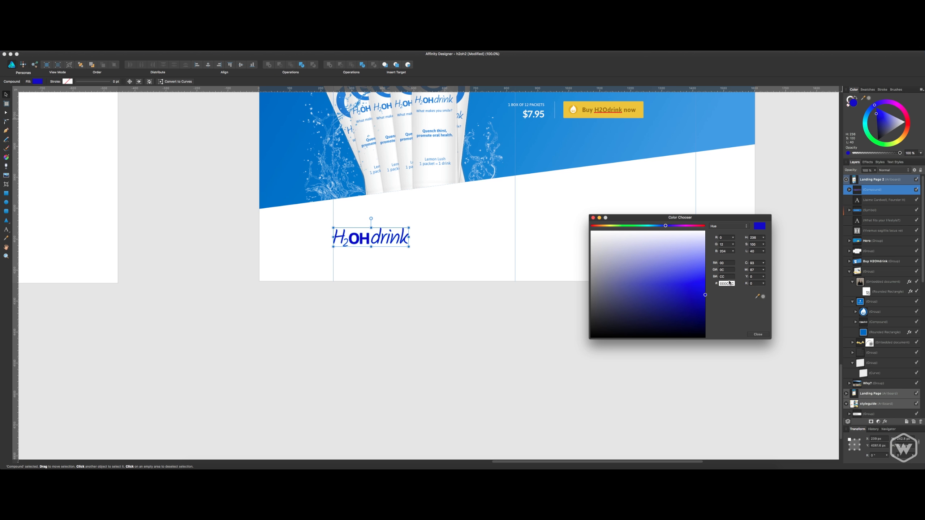
{"action": "type", "text": "cccccc"}
{"action": "key", "text": "Return"}
{"action": "left_click", "coordinate": [758, 335]}
{"action": "left_click", "coordinate": [706, 357]}
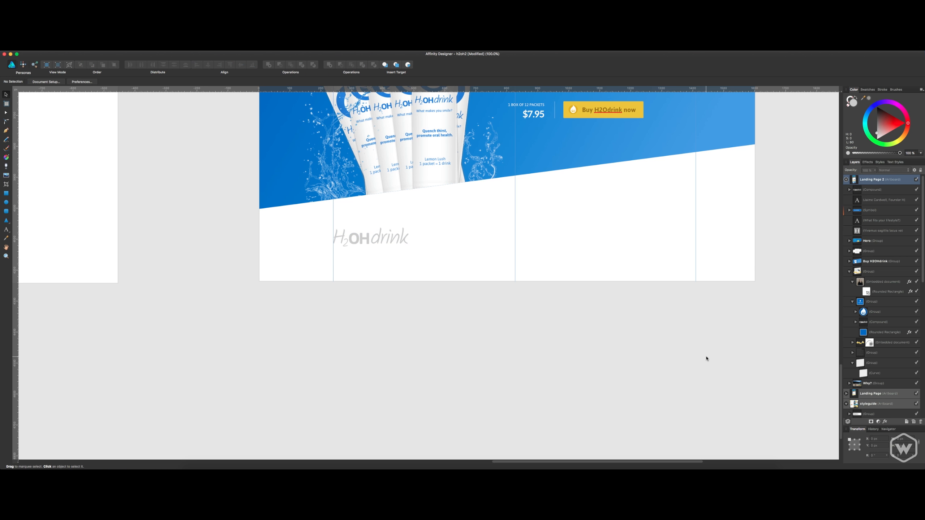
Move the gray footer wordmark slightly upward, closer to the slanted edge of the Buy section.
{"action": "scroll", "coordinate": [634, 322], "scroll_direction": "up", "scroll_amount": 3}
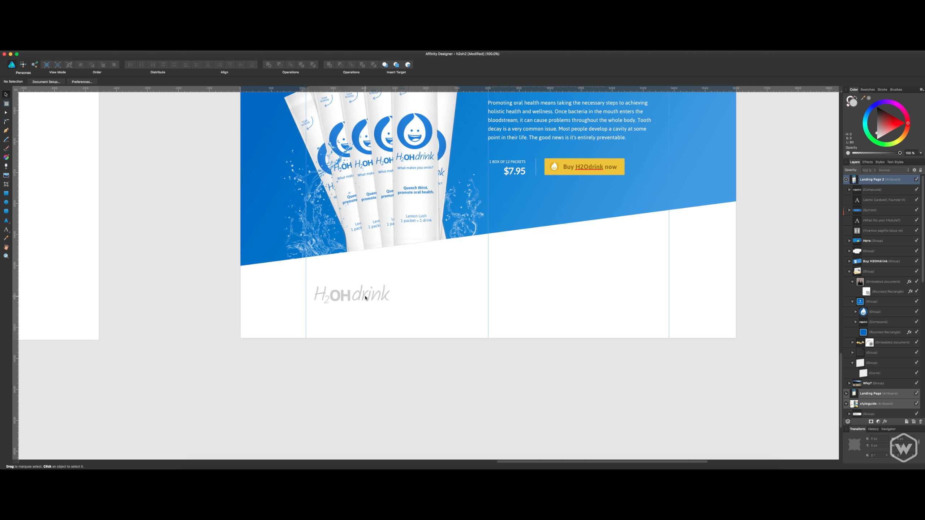
{"action": "left_click_drag", "start_coordinate": [364, 297], "coordinate": [398, 334]}
{"action": "key", "text": "space"}
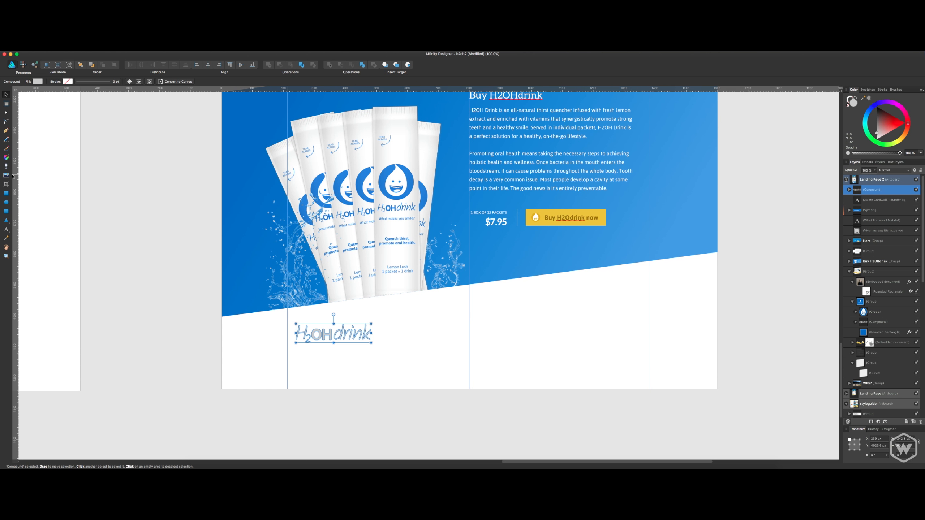
{"action": "left_click", "coordinate": [461, 374]}
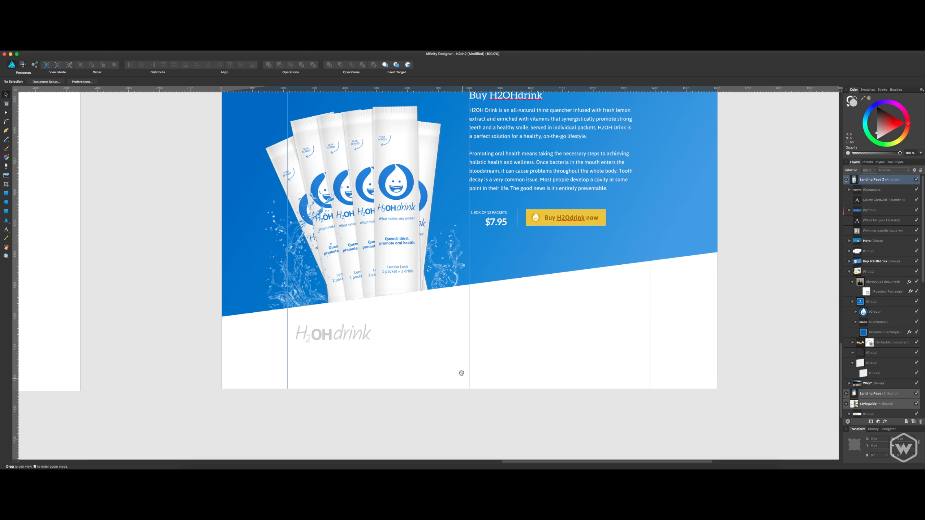
Select the navigation links and the Try H2OHdrink button together inside the hero group for copying.
{"action": "key", "text": "space"}
{"action": "left_click_drag", "start_coordinate": [458, 358], "coordinate": [464, 374]}
{"action": "left_click_drag", "start_coordinate": [507, 309], "coordinate": [502, 399]}
{"action": "left_click_drag", "start_coordinate": [534, 262], "coordinate": [514, 361]}
{"action": "scroll", "coordinate": [514, 361], "scroll_direction": "up", "scroll_amount": 20}
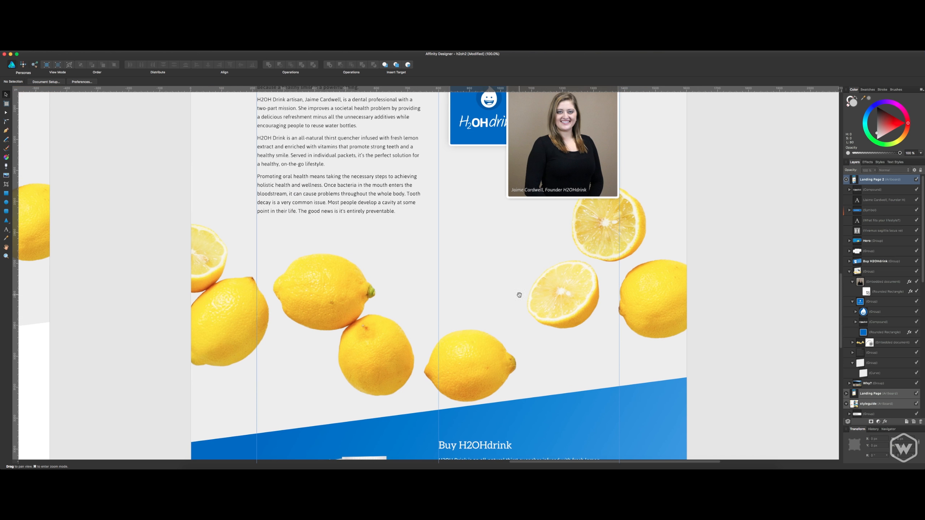
{"action": "scroll", "coordinate": [522, 235], "scroll_direction": "up", "scroll_amount": 15}
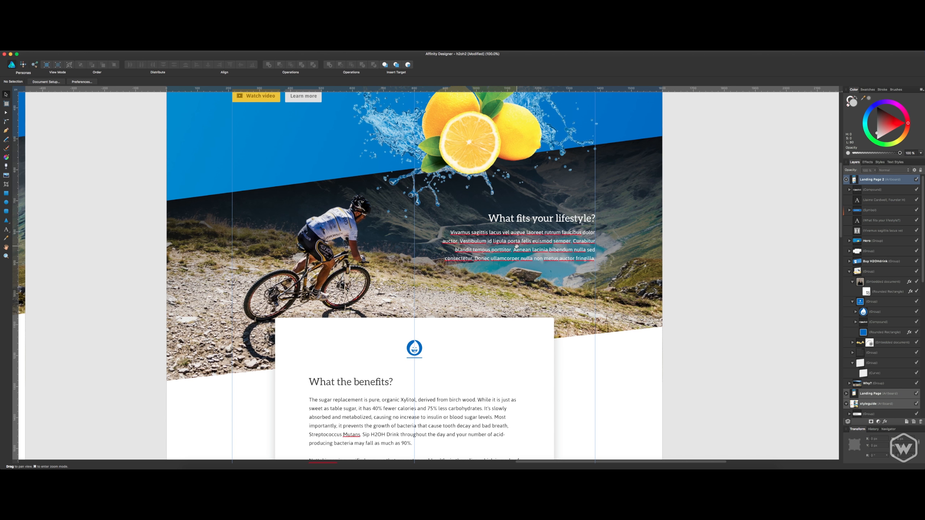
{"action": "left_click", "coordinate": [515, 196]}
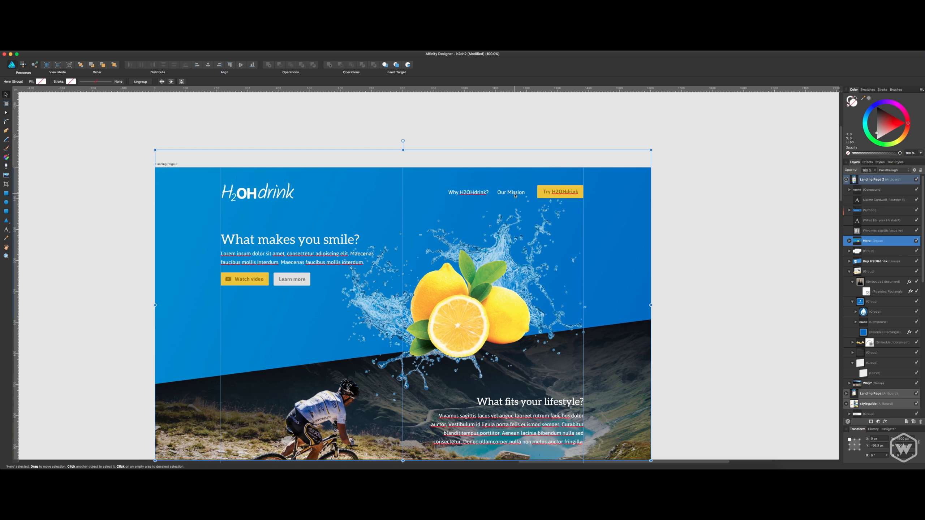
{"action": "double_click", "coordinate": [515, 195]}
{"action": "left_click", "coordinate": [558, 196], "text": "shift"}
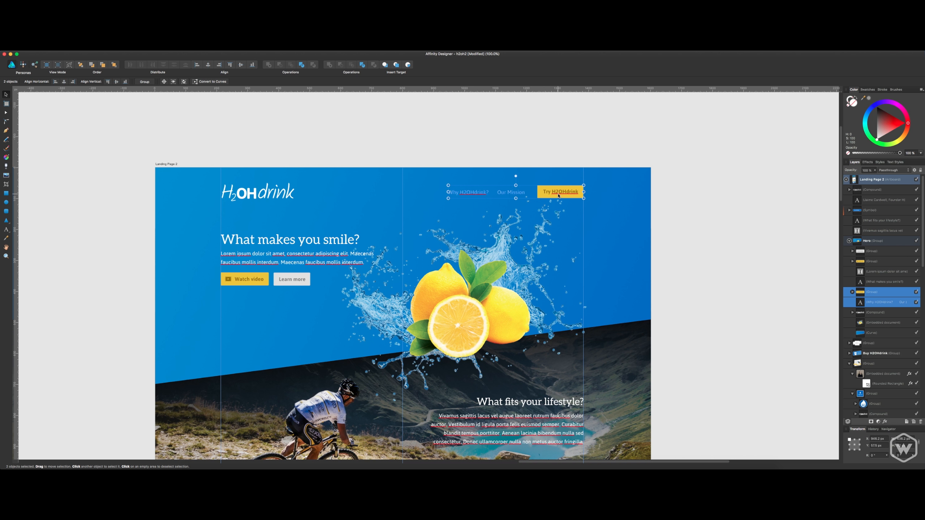
Paste the navigation links and Try H2OHdrink button into the footer strip, level with the gray wordmark and ending at the right guide.
{"action": "scroll", "coordinate": [561, 197], "scroll_direction": "down", "scroll_amount": 15}
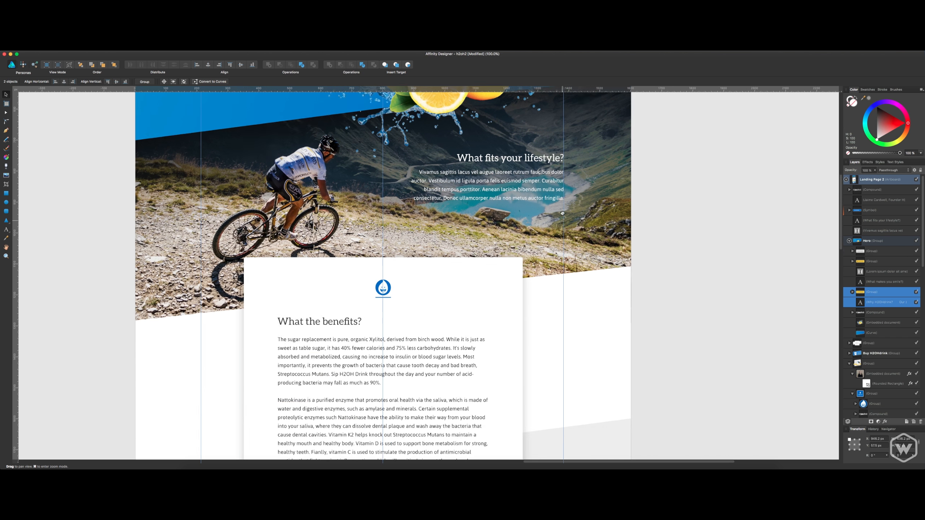
{"action": "scroll", "coordinate": [566, 196], "scroll_direction": "down", "scroll_amount": 20}
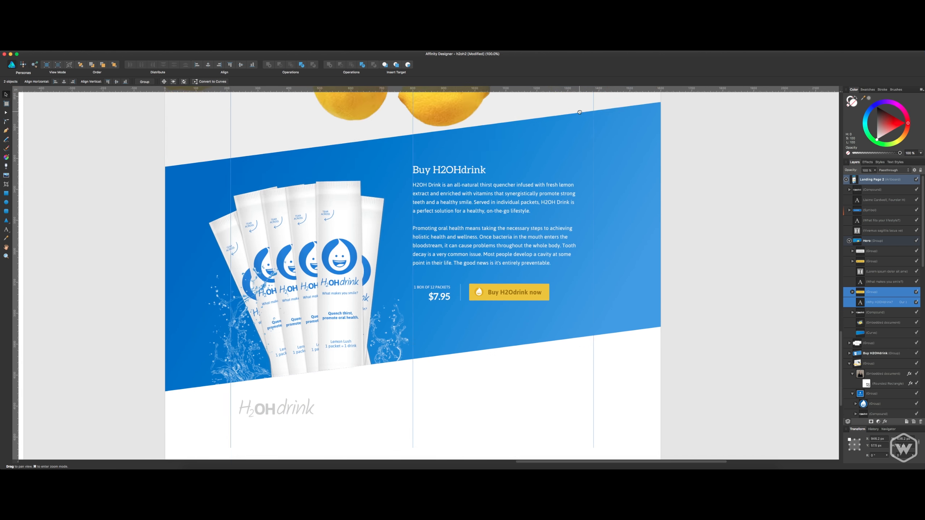
{"action": "key", "text": "super+v"}
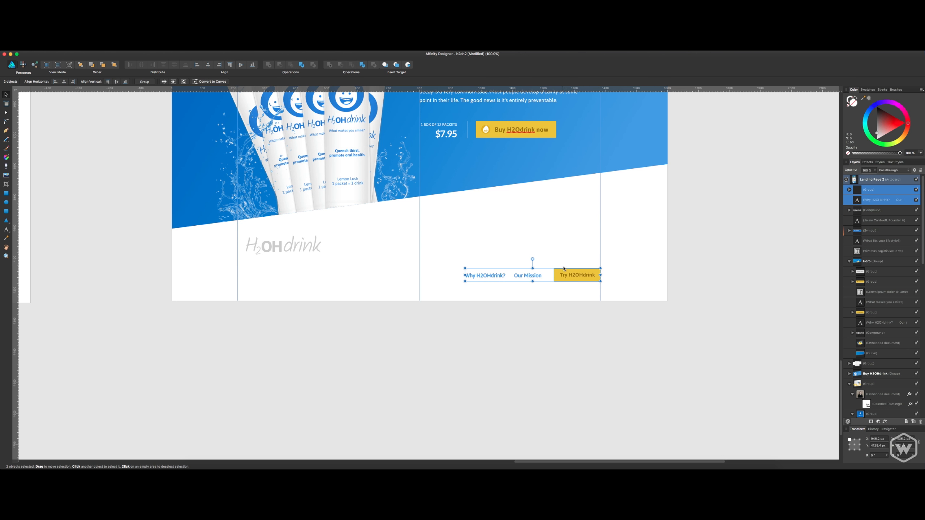
{"action": "left_click_drag", "start_coordinate": [568, 255], "coordinate": [567, 247]}
{"action": "left_click", "coordinate": [549, 287]}
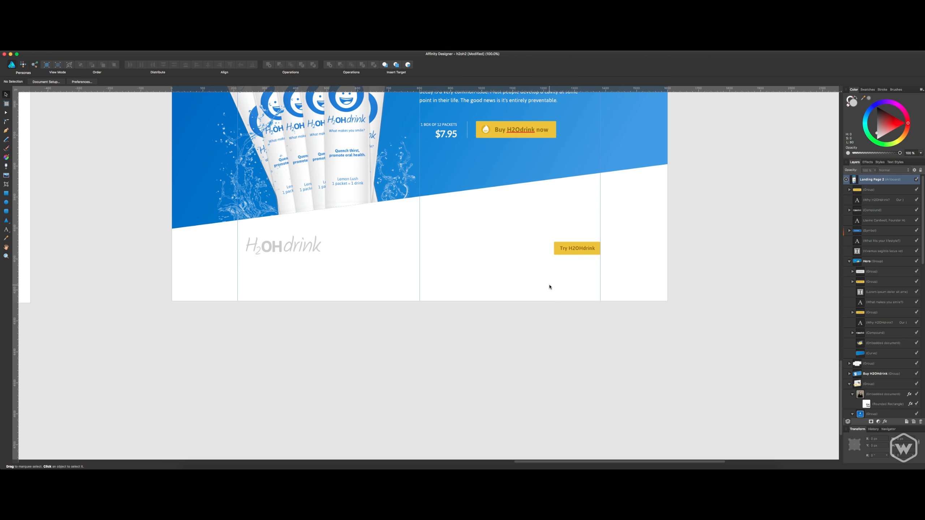
Try light gray #CCCCCC as the fill of the white footer navigation links.
{"action": "left_click", "coordinate": [540, 251]}
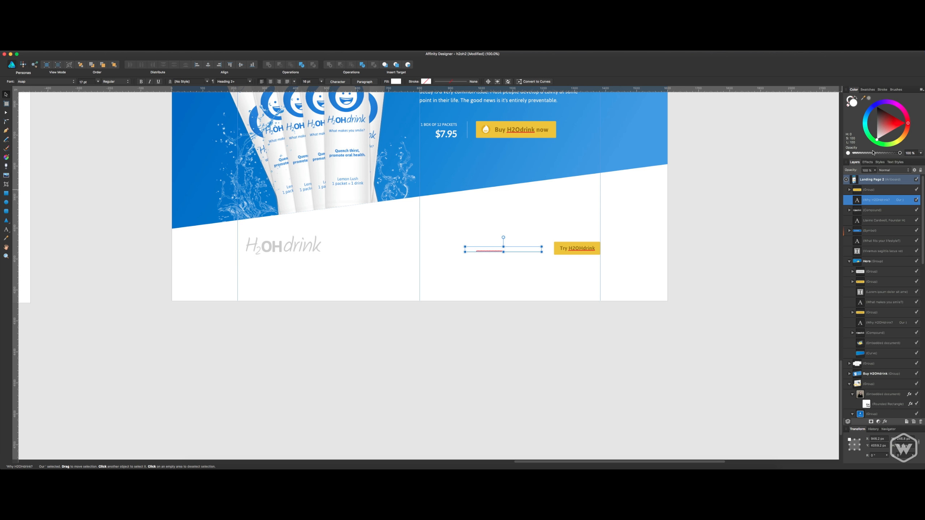
{"action": "left_click_drag", "start_coordinate": [877, 139], "coordinate": [863, 116]}
{"action": "double_click", "coordinate": [851, 105]}
{"action": "left_click", "coordinate": [726, 285]}
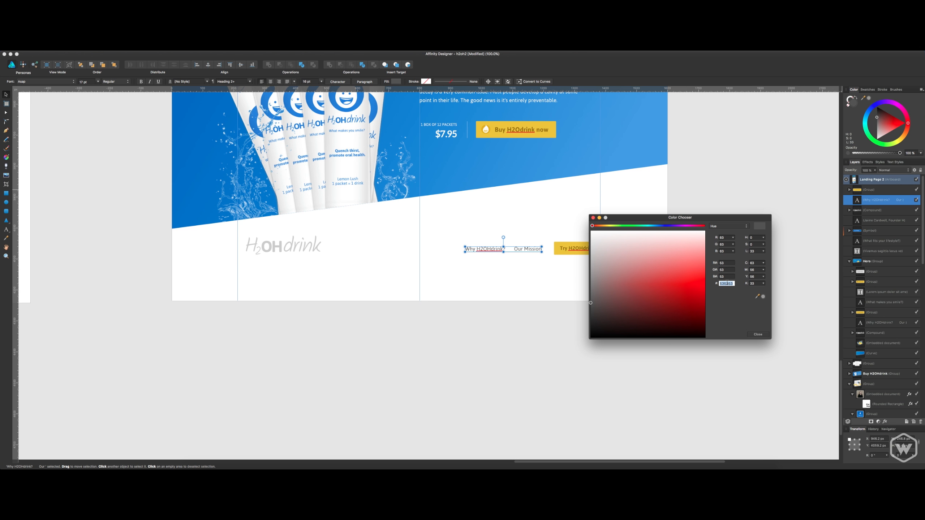
{"action": "type", "text": "cccccc"}
{"action": "key", "text": "Return"}
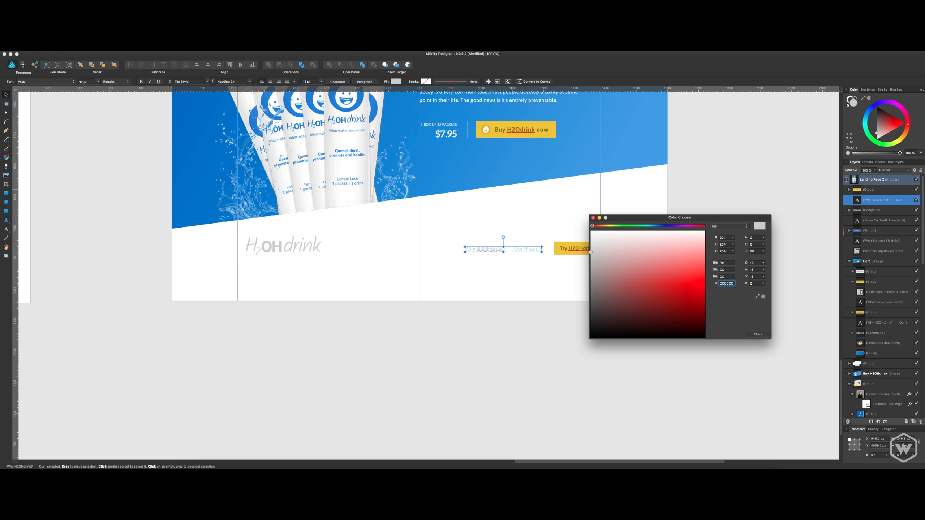
Try the darker gray #999999 as the fill of the footer navigation links.
{"action": "double_click", "coordinate": [724, 283]}
{"action": "type", "text": "000999"}
{"action": "key", "text": "Return"}
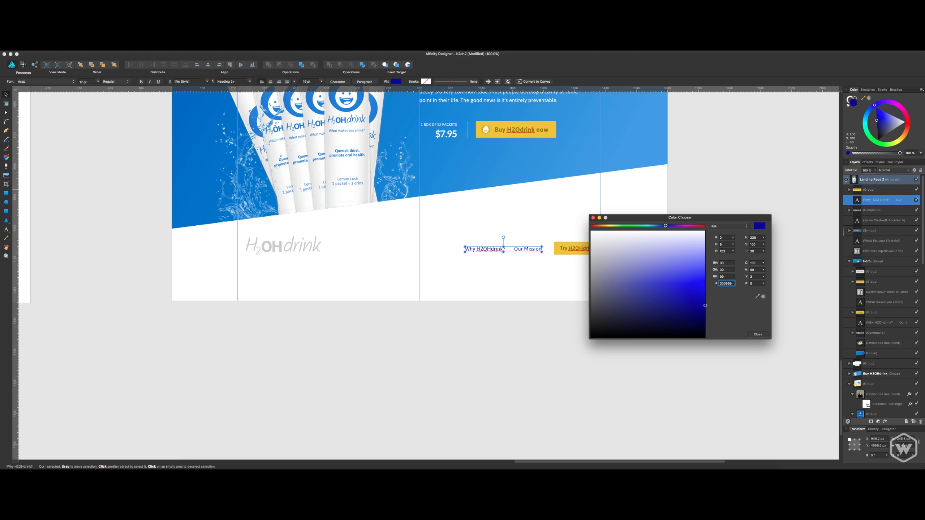
{"action": "double_click", "coordinate": [728, 284]}
{"action": "type", "text": "999"}
{"action": "key", "text": "Return"}
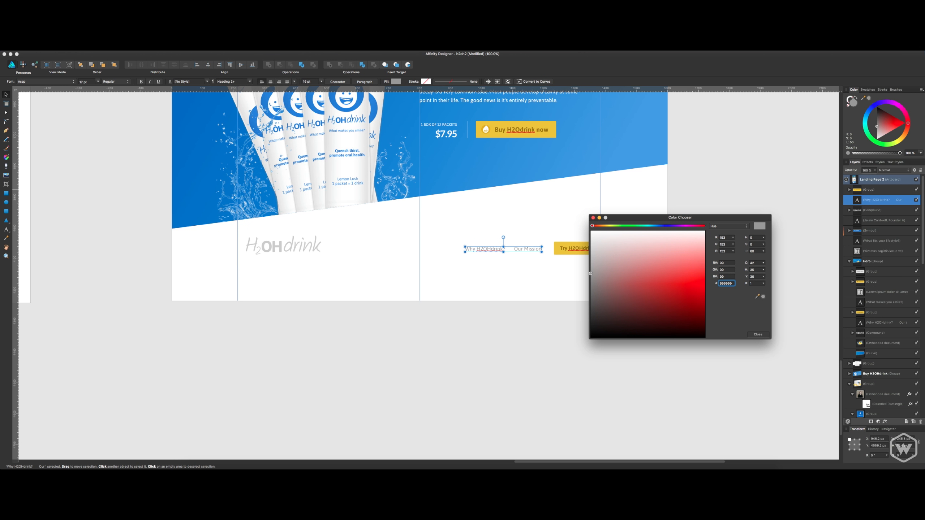
Set the footer navigation links' fill to gray #777777 and close the color chooser.
{"action": "double_click", "coordinate": [731, 284]}
{"action": "type", "text": "777777"}
{"action": "key", "text": "Return"}
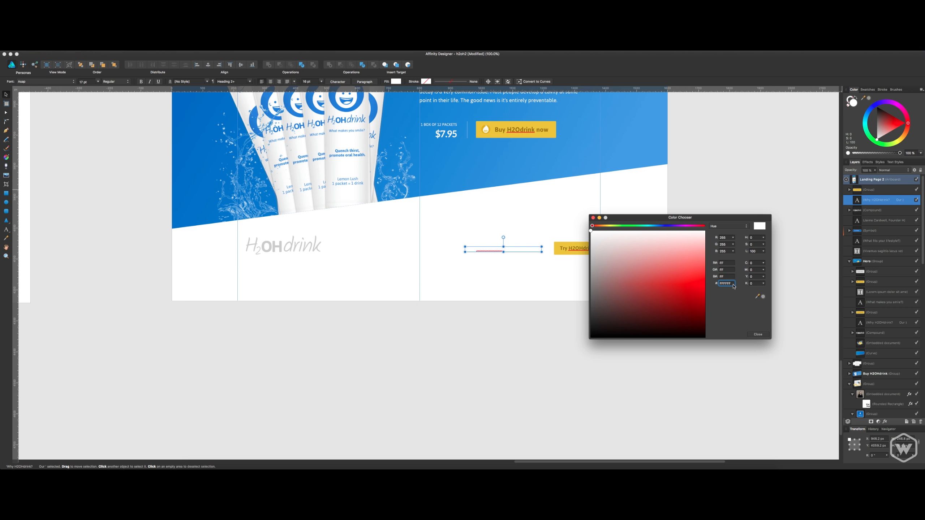
{"action": "type", "text": "7"}
{"action": "key", "text": "Return"}
{"action": "left_click", "coordinate": [758, 335]}
Move the footer links to the center guide and the gray wordmark to the right guide, above the Try H2OHdrink button.
{"action": "left_click_drag", "start_coordinate": [525, 251], "coordinate": [481, 250]}
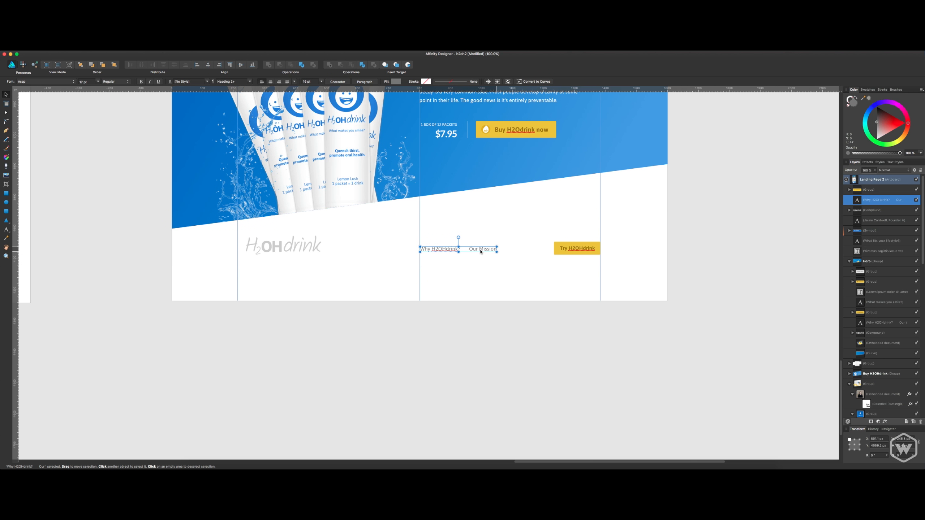
{"action": "left_click_drag", "start_coordinate": [317, 249], "coordinate": [597, 251]}
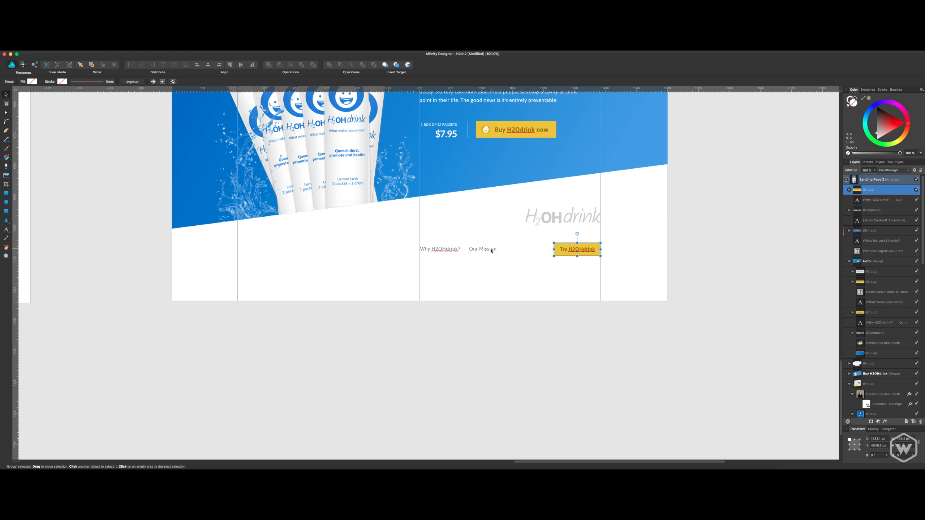
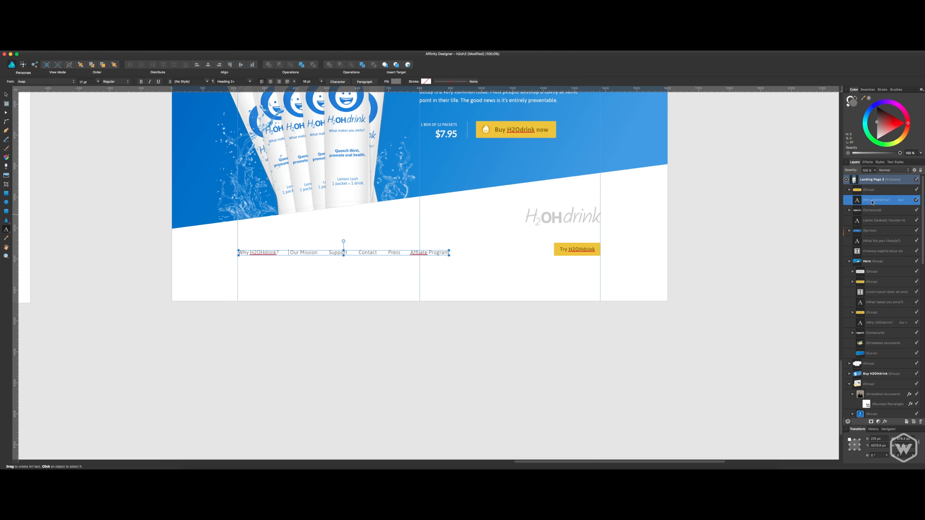
Move the grey H2OHdrink footer logo slightly down, closer to the yellow Try H2OHdrink button.
{"action": "left_click", "coordinate": [874, 179]}
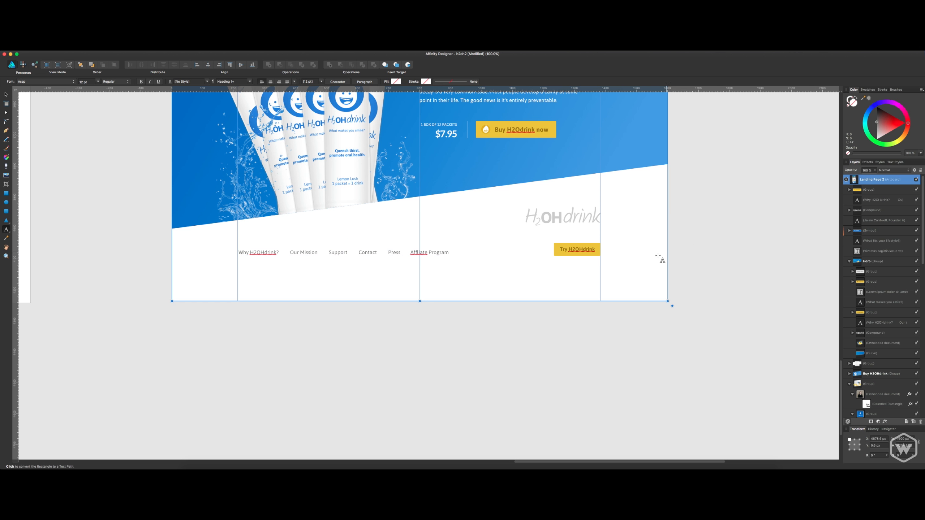
{"action": "key", "text": "v"}
{"action": "scroll", "coordinate": [541, 313], "scroll_direction": "up", "scroll_amount": 3}
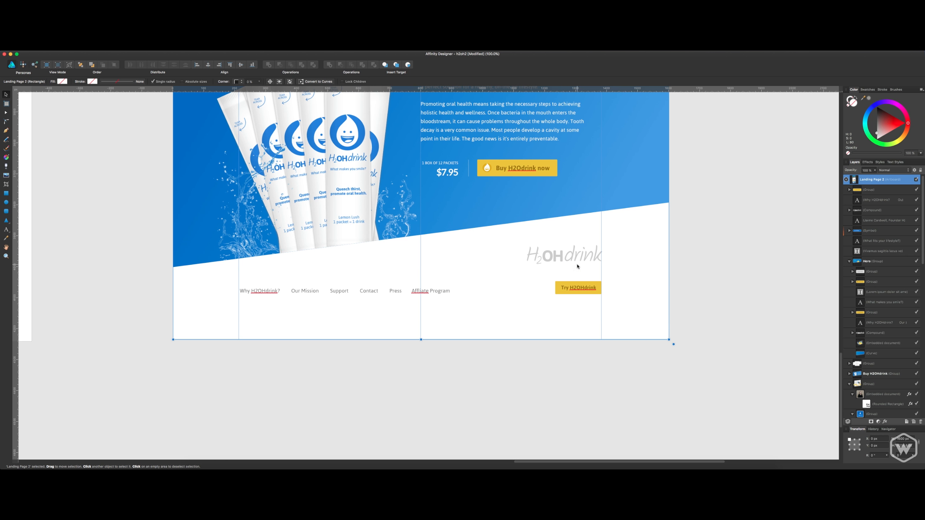
{"action": "left_click", "coordinate": [577, 261]}
{"action": "left_click_drag", "start_coordinate": [578, 257], "coordinate": [578, 265]}
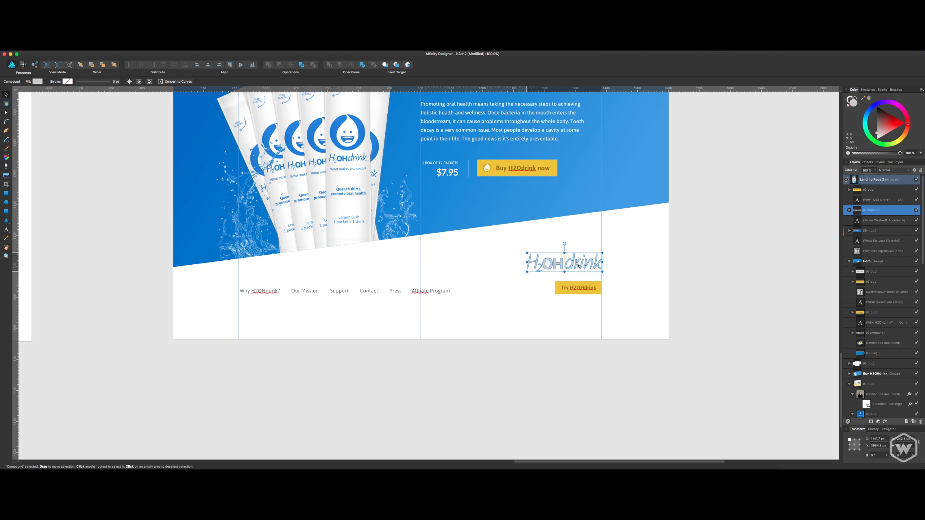
Delete the yellow Try H2OHdrink button from the footer.
{"action": "left_click", "coordinate": [589, 289]}
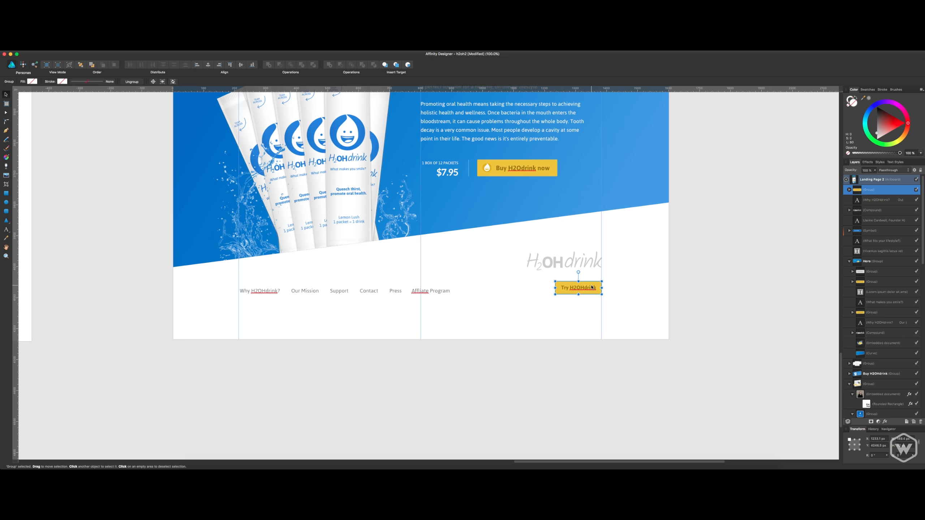
{"action": "double_click", "coordinate": [590, 295]}
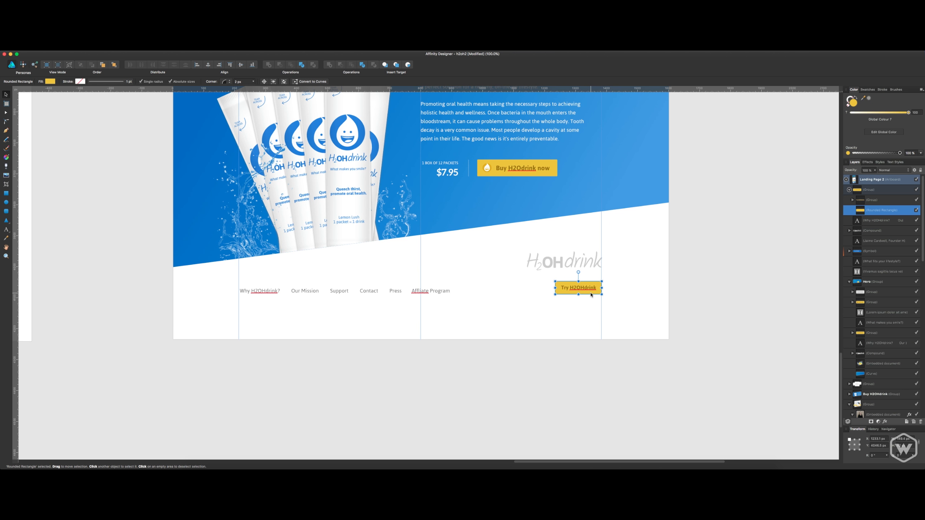
{"action": "left_click", "coordinate": [698, 318]}
{"action": "left_click", "coordinate": [597, 292]}
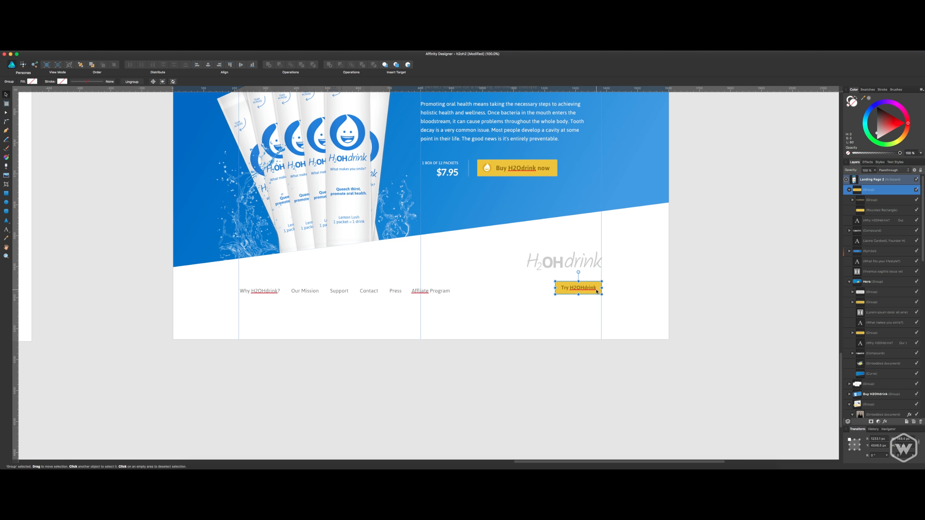
{"action": "left_click", "coordinate": [554, 299]}
Append a "Try H2OHdrink" link to the end of the footer navigation text, after Affiliate Program.
{"action": "left_click", "coordinate": [450, 292]}
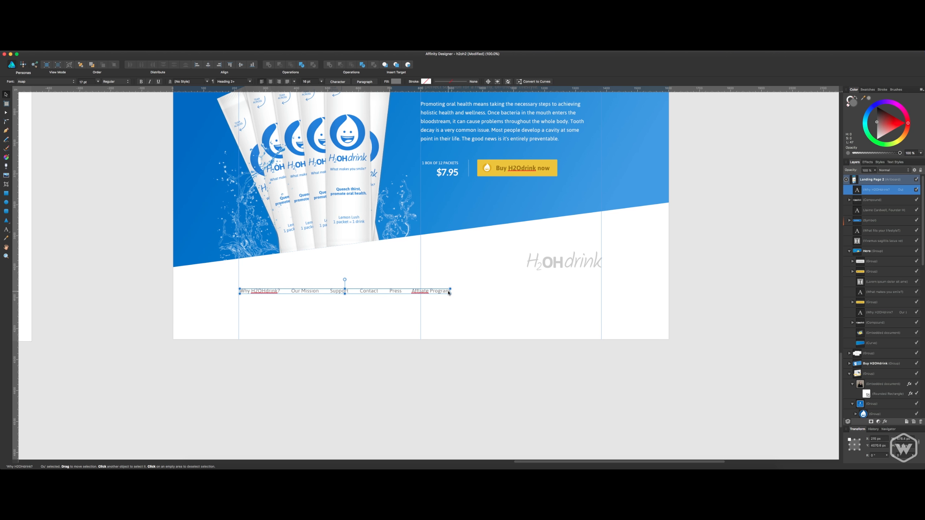
{"action": "key", "text": "t"}
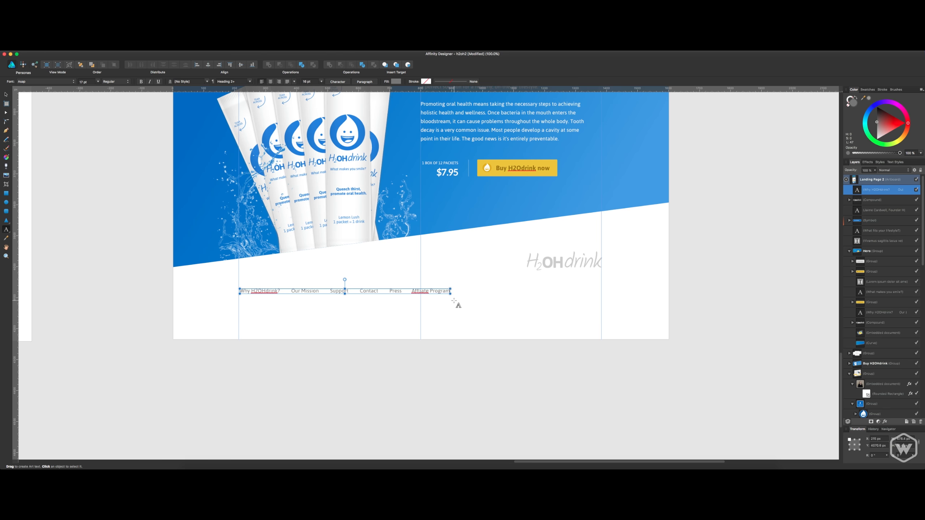
{"action": "left_click", "coordinate": [454, 301]}
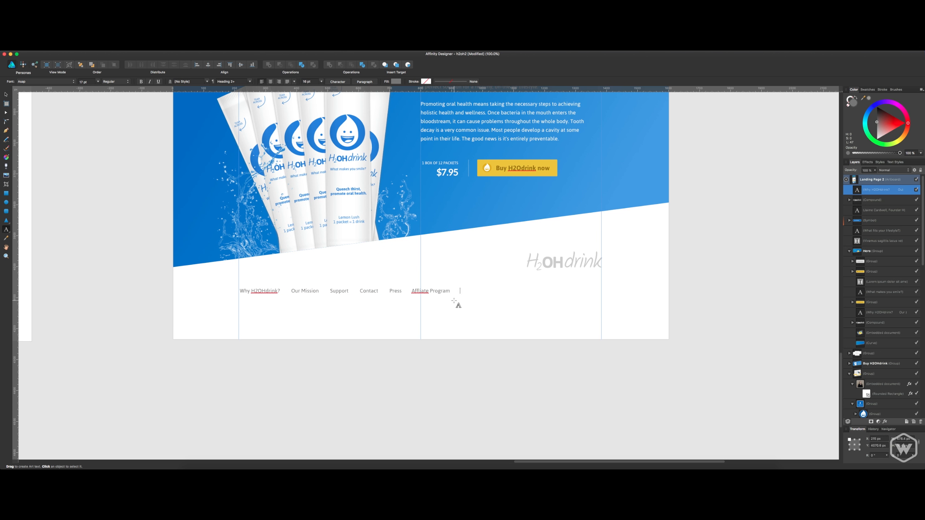
{"action": "type", "text": "Try H2OHdrink"}
{"action": "key", "text": "Escape"}
Colour the words "Try H2OHdrink" in the footer navigation with the brand blue #0A6AC4.
{"action": "left_click_drag", "start_coordinate": [461, 291], "coordinate": [497, 291]}
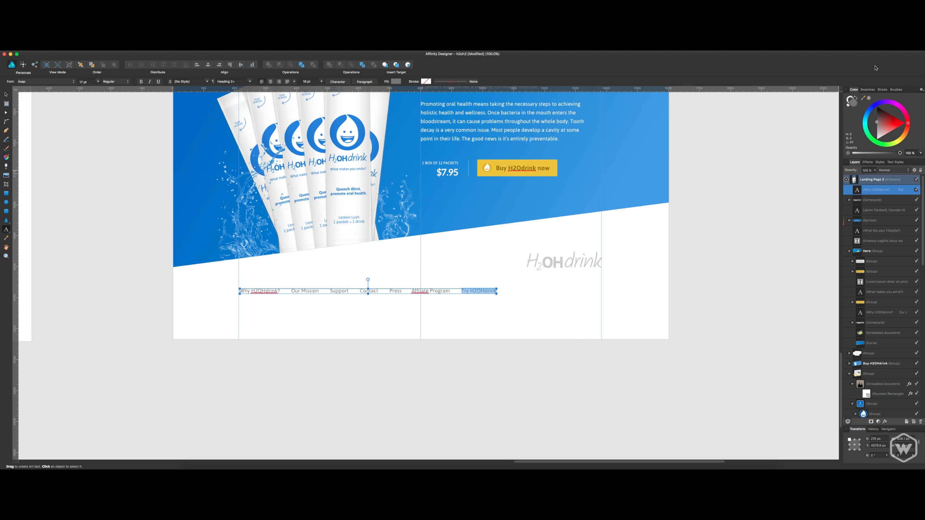
{"action": "left_click", "coordinate": [849, 49]}
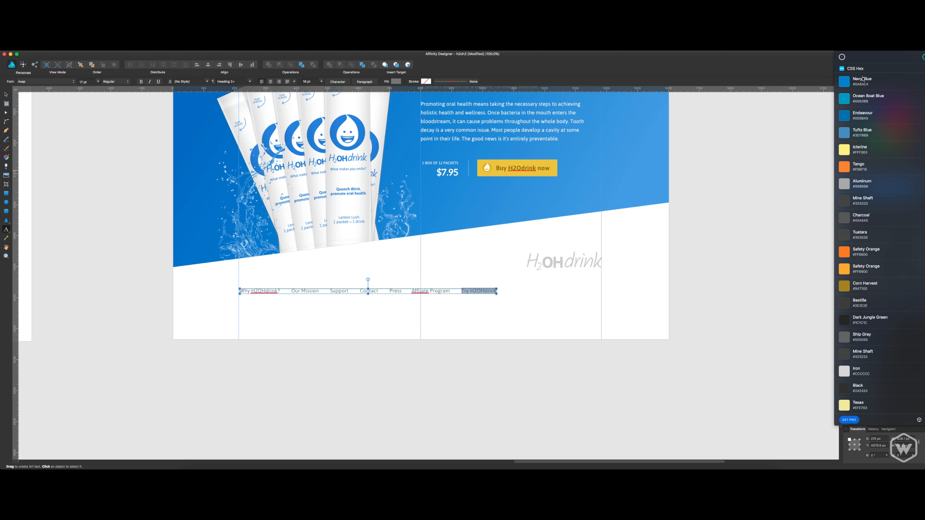
{"action": "left_click", "coordinate": [863, 79]}
{"action": "double_click", "coordinate": [853, 105]}
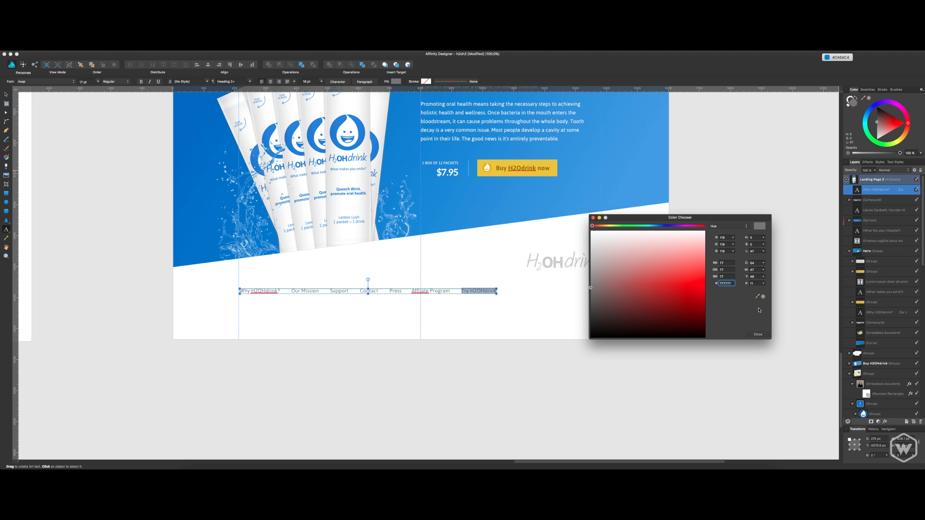
{"action": "key", "text": "super+v"}
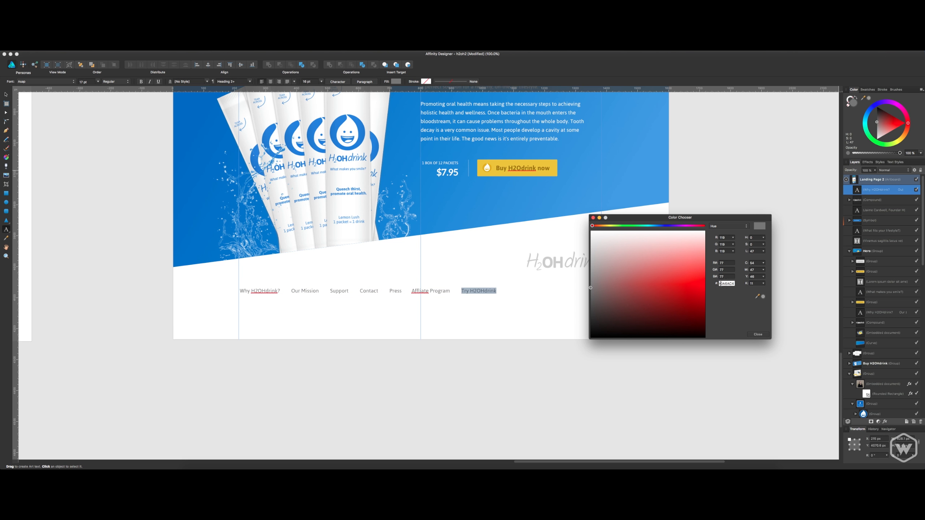
{"action": "key", "text": "Return"}
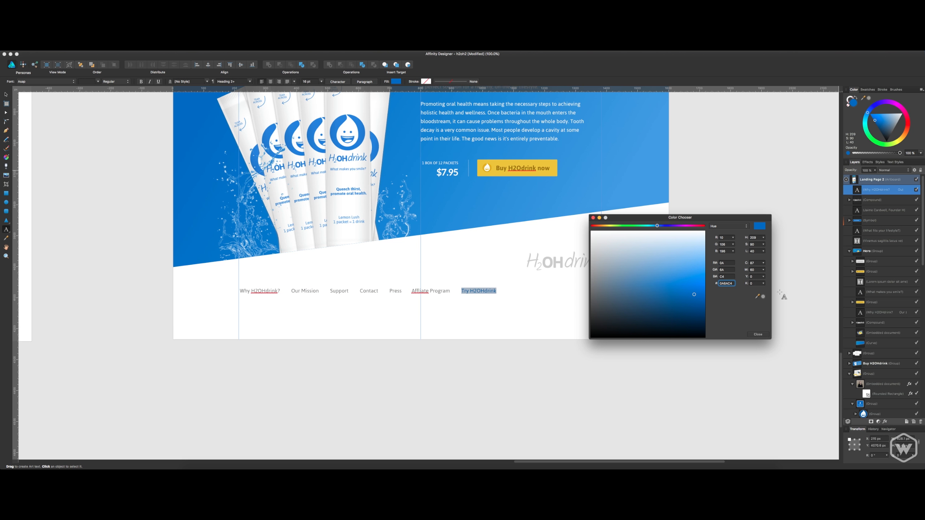
{"action": "left_click", "coordinate": [758, 334]}
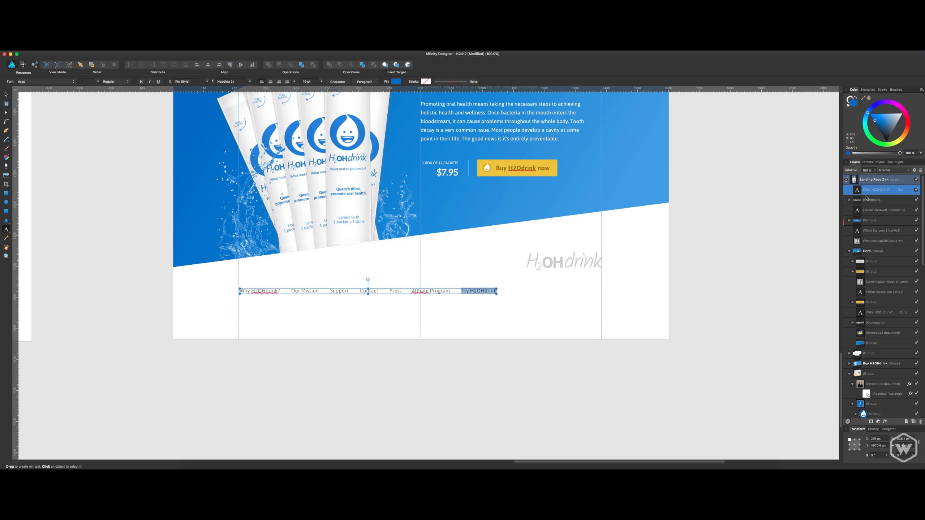
{"action": "key", "text": "Escape"}
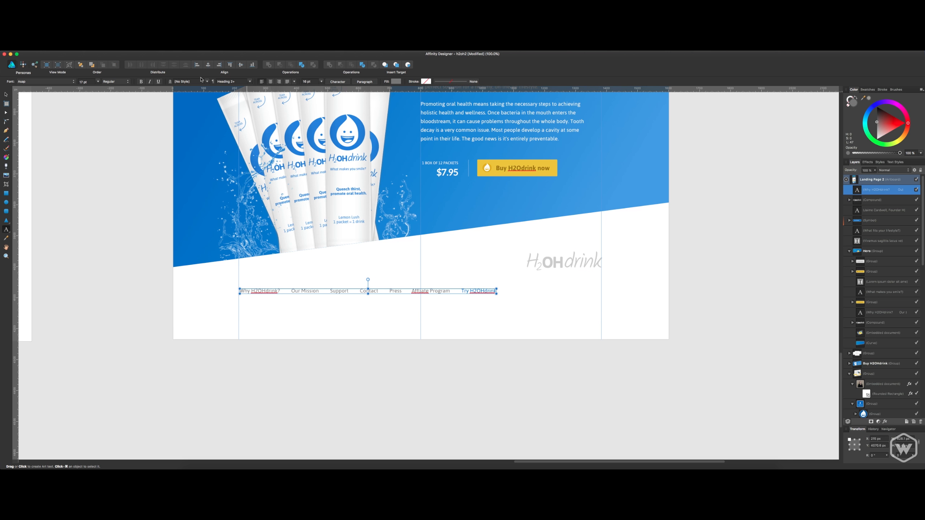
Set the font size of the whole footer navigation text to 15 pt.
{"action": "left_click", "coordinate": [91, 82]}
{"action": "type", "text": "15"}
{"action": "key", "text": "Return"}
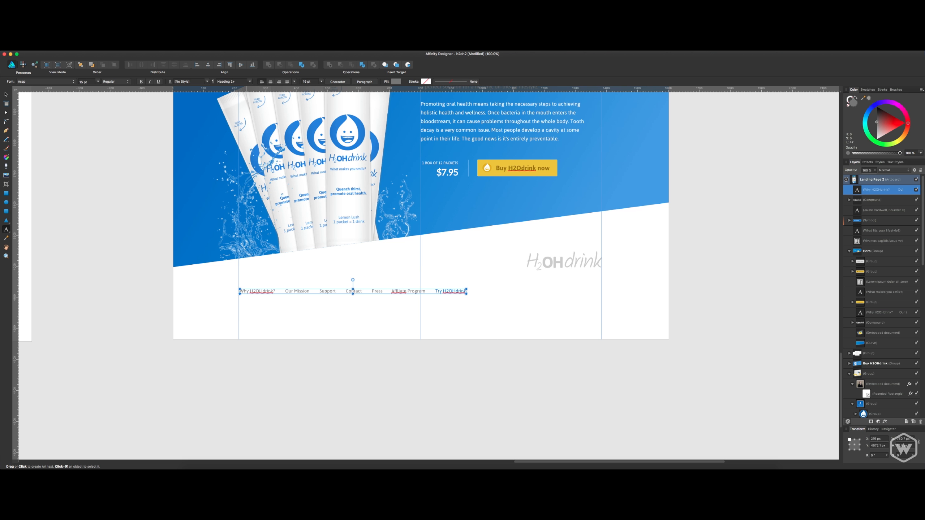
{"action": "left_click", "coordinate": [112, 188]}
Move the footer navigation beneath the logo, flush with the right margin guide, and nudge it up closer to the logo.
{"action": "left_click", "coordinate": [6, 96]}
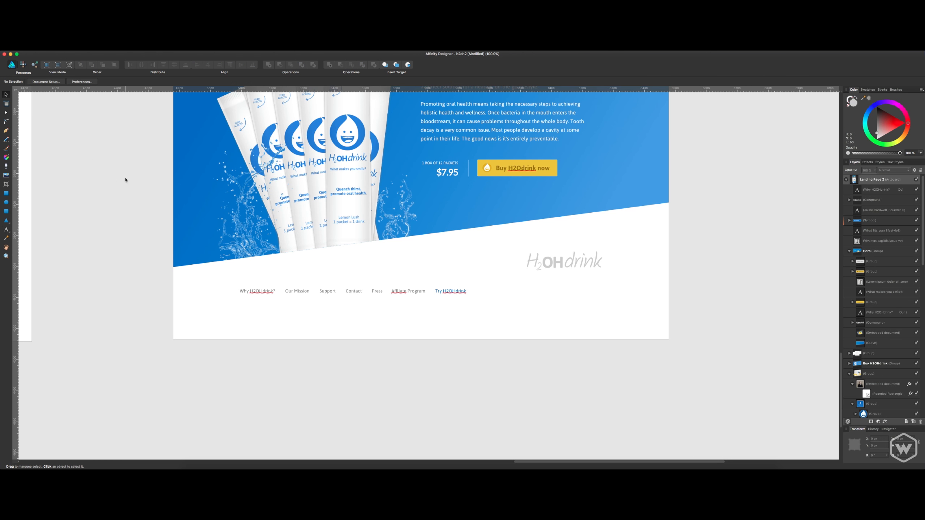
{"action": "left_click_drag", "start_coordinate": [305, 292], "coordinate": [439, 293]}
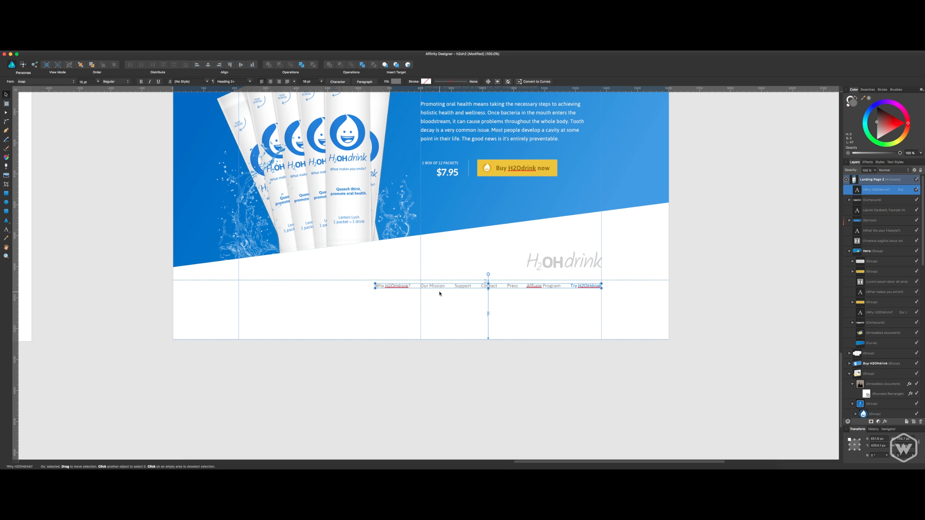
{"action": "key", "text": "Up"}
{"action": "key", "text": "Up"}
{"action": "key", "text": "Up"}
{"action": "key", "text": "Up"}
{"action": "key", "text": "Up"}
{"action": "key", "text": "Up"}
{"action": "key", "text": "Up"}
{"action": "key", "text": "Up"}
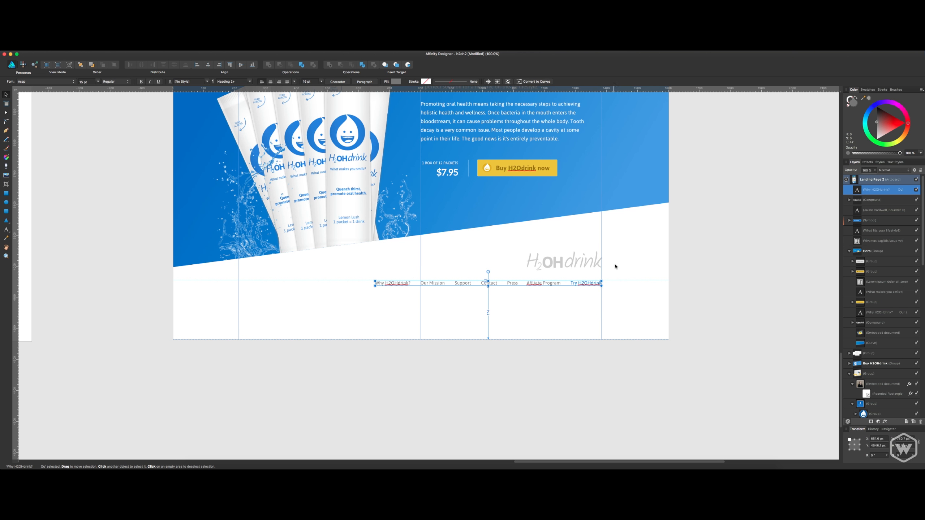
Shift the footer logo and navigation text together slightly upward.
{"action": "left_click", "coordinate": [590, 259], "text": "shift"}
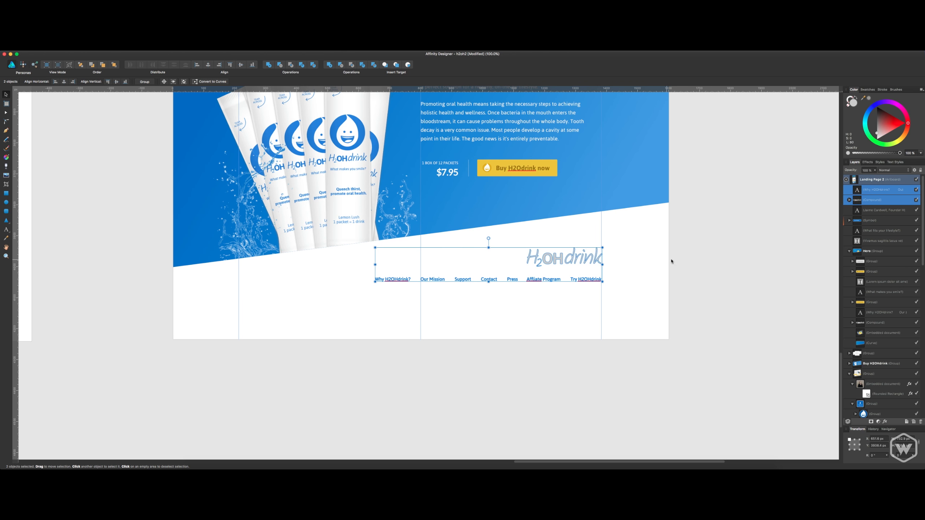
{"action": "left_click", "coordinate": [692, 255]}
{"action": "left_click_drag", "start_coordinate": [690, 237], "coordinate": [721, 268]}
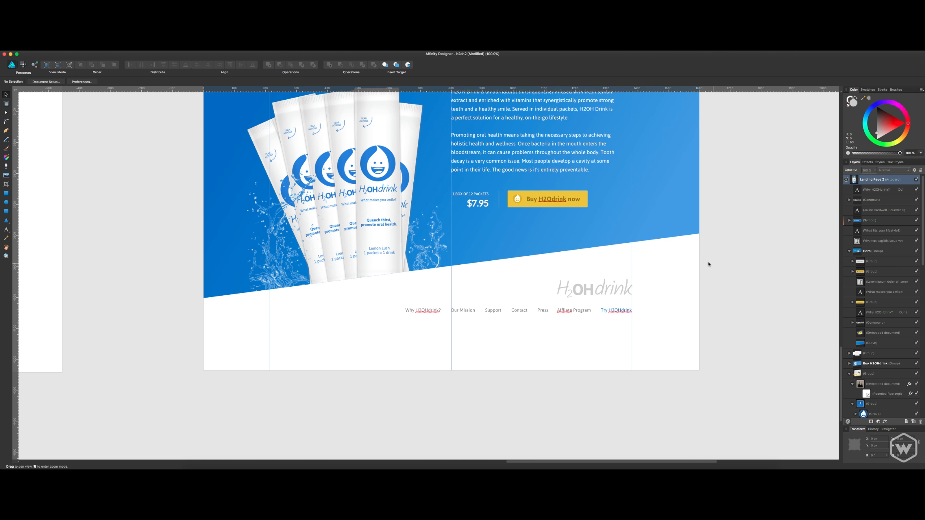
Copy the black smiling-drop icon from the top of the style guide artboard.
{"action": "left_click", "coordinate": [626, 289]}
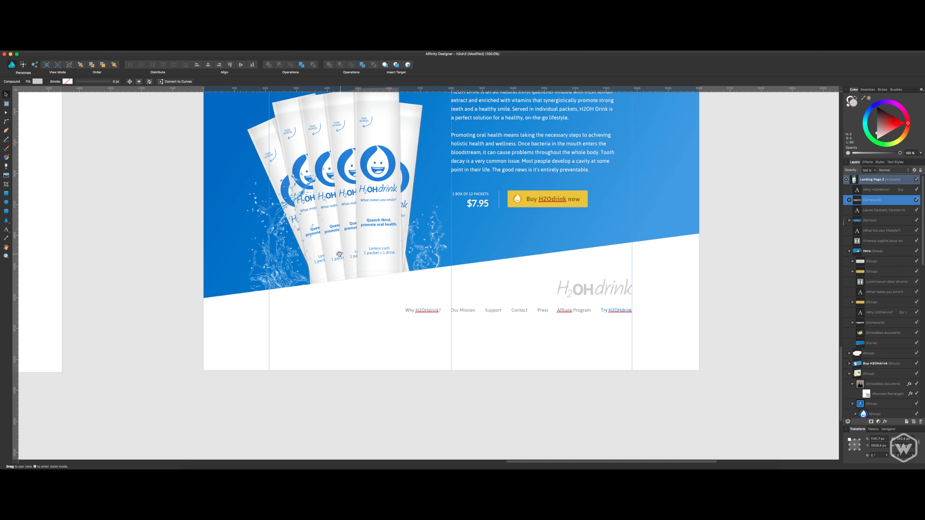
{"action": "scroll", "coordinate": [299, 232], "scroll_direction": "left", "scroll_amount": 20}
{"action": "scroll", "coordinate": [299, 231], "scroll_direction": "up", "scroll_amount": 10}
{"action": "scroll", "coordinate": [375, 217], "scroll_direction": "left", "scroll_amount": 20}
{"action": "scroll", "coordinate": [375, 217], "scroll_direction": "up", "scroll_amount": 10}
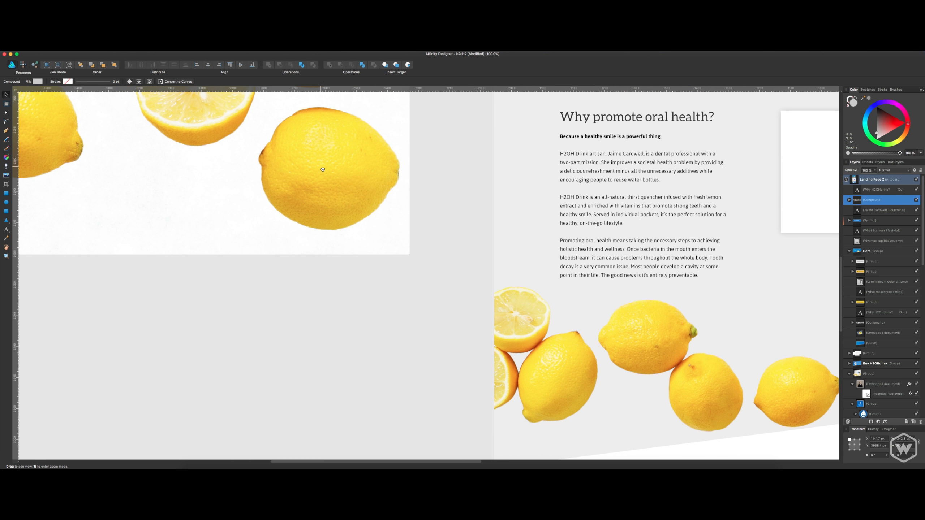
{"action": "scroll", "coordinate": [406, 190], "scroll_direction": "up", "scroll_amount": 7}
{"action": "scroll", "coordinate": [405, 191], "scroll_direction": "left", "scroll_amount": 1}
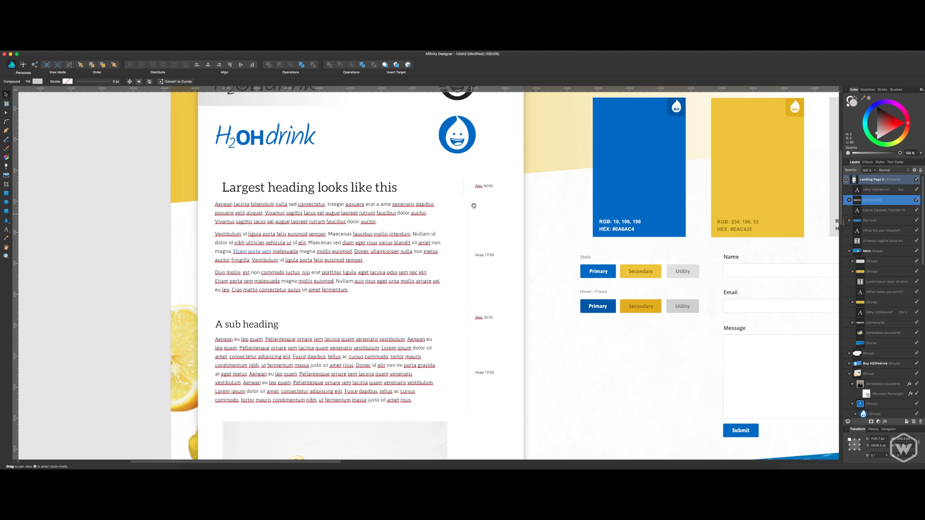
{"action": "left_click", "coordinate": [448, 207]}
{"action": "left_click", "coordinate": [447, 207]}
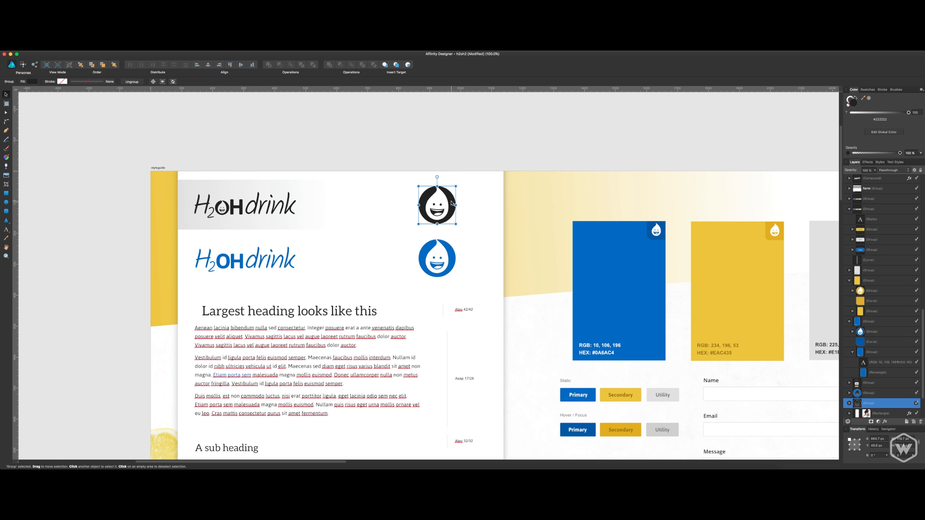
Paste the smiling-drop icon into the landing page footer and place it immediately left of the H2OHdrink wordmark.
{"action": "scroll", "coordinate": [537, 264], "scroll_direction": "right", "scroll_amount": 15}
{"action": "scroll", "coordinate": [537, 264], "scroll_direction": "down", "scroll_amount": 10}
{"action": "scroll", "coordinate": [327, 171], "scroll_direction": "right", "scroll_amount": 20}
{"action": "scroll", "coordinate": [327, 171], "scroll_direction": "down", "scroll_amount": 15}
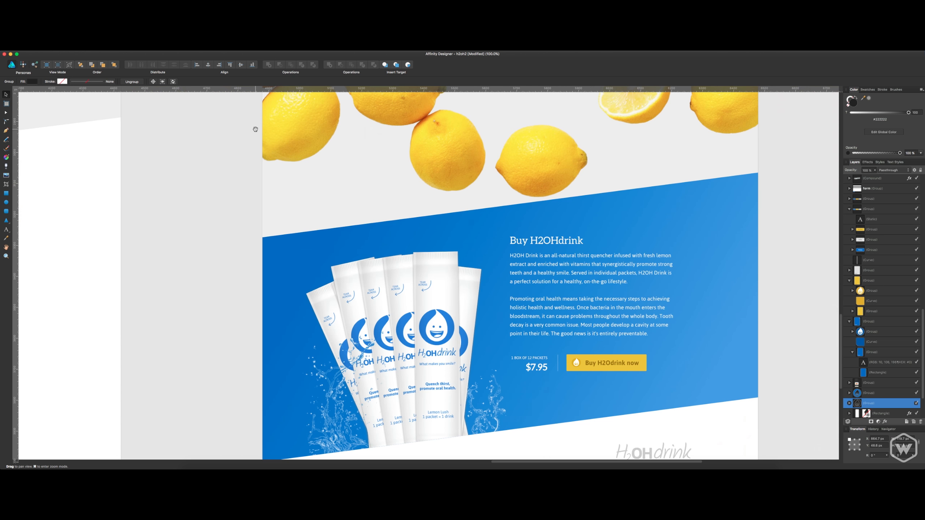
{"action": "left_click_drag", "start_coordinate": [602, 423], "coordinate": [499, 282]}
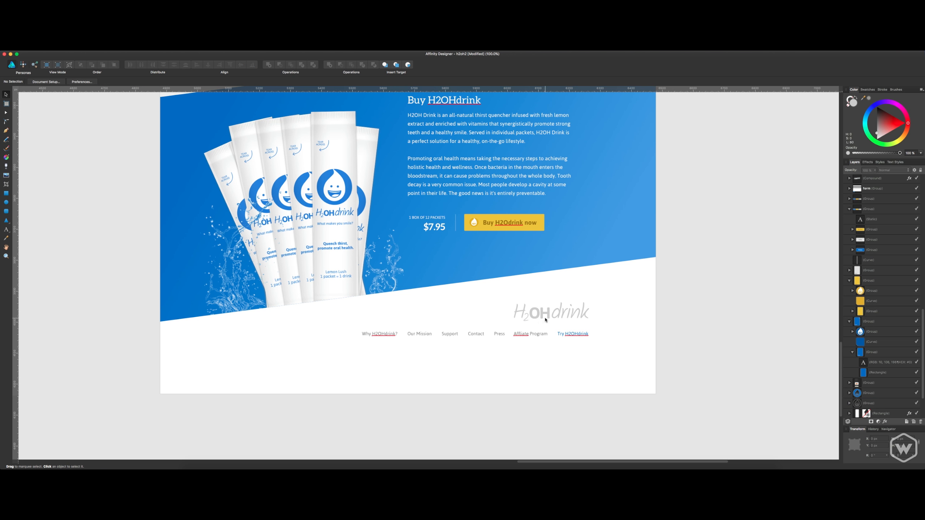
{"action": "key", "text": "super+v"}
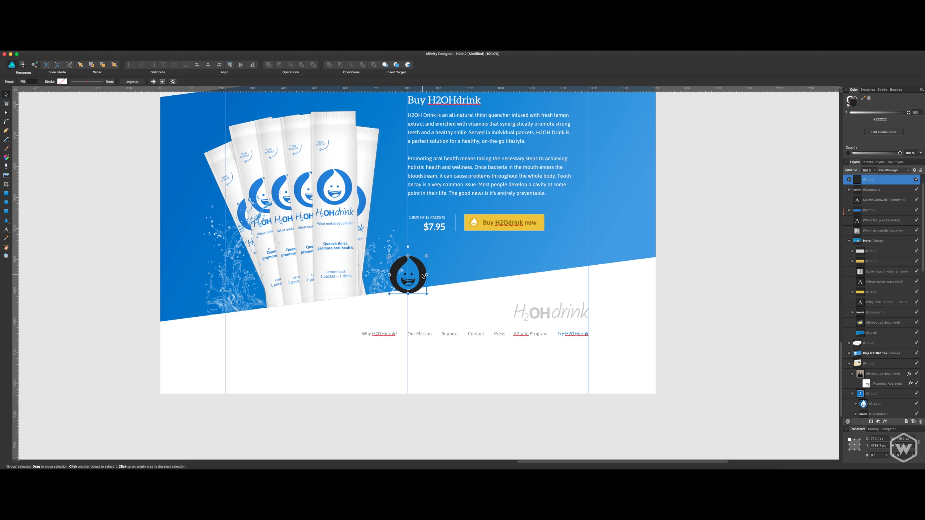
{"action": "left_click_drag", "start_coordinate": [423, 276], "coordinate": [509, 306]}
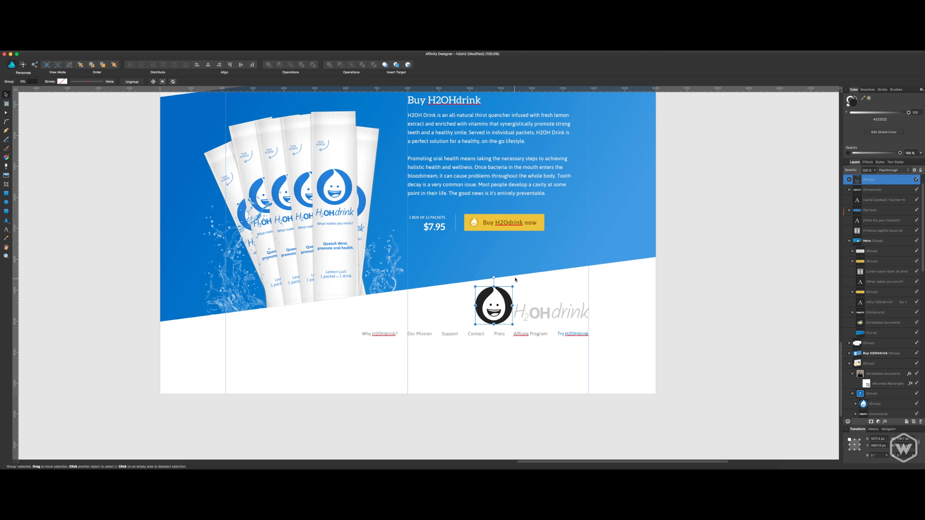
Fill the footer drop icon with light grey #CCCCCC and shrink it to about the wordmark's height, just left of it.
{"action": "left_click_drag", "start_coordinate": [902, 112], "coordinate": [922, 109]}
{"action": "double_click", "coordinate": [852, 103]}
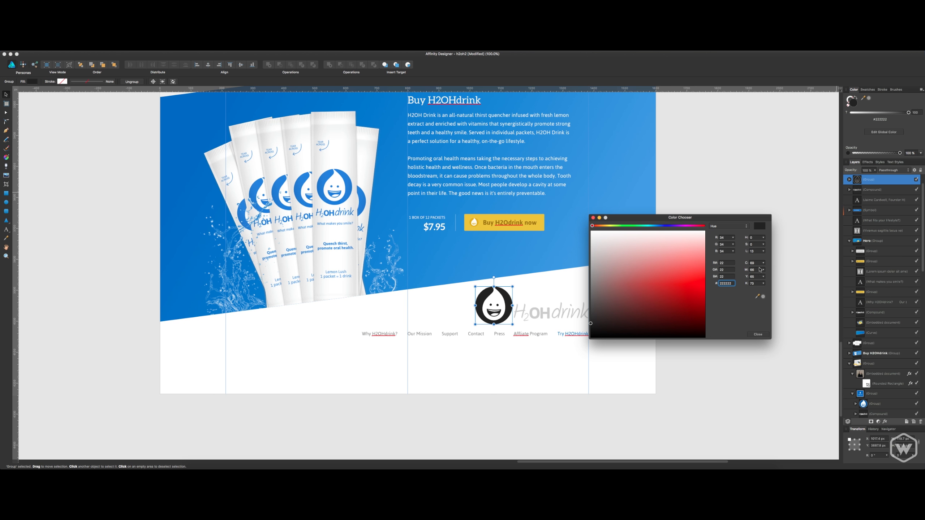
{"action": "left_click", "coordinate": [728, 283]}
{"action": "type", "text": "cccccc"}
{"action": "key", "text": "Return"}
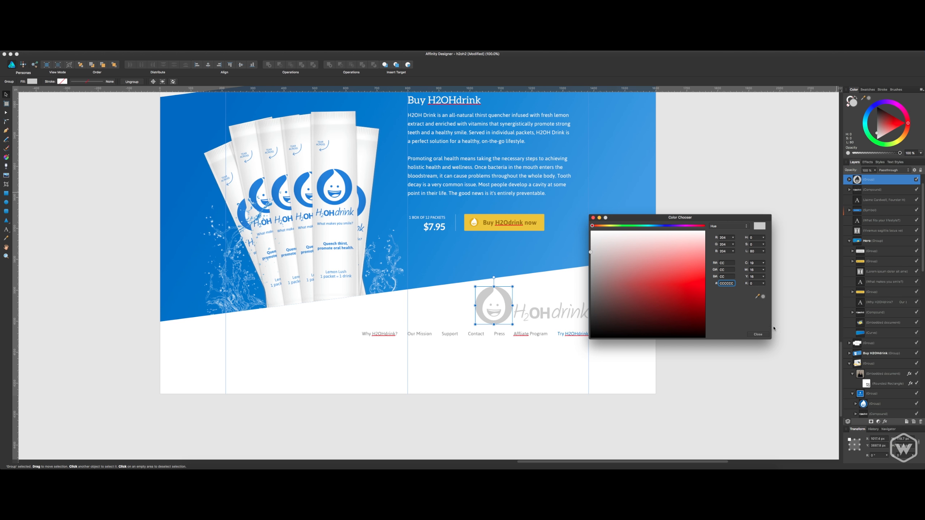
{"action": "left_click", "coordinate": [758, 334]}
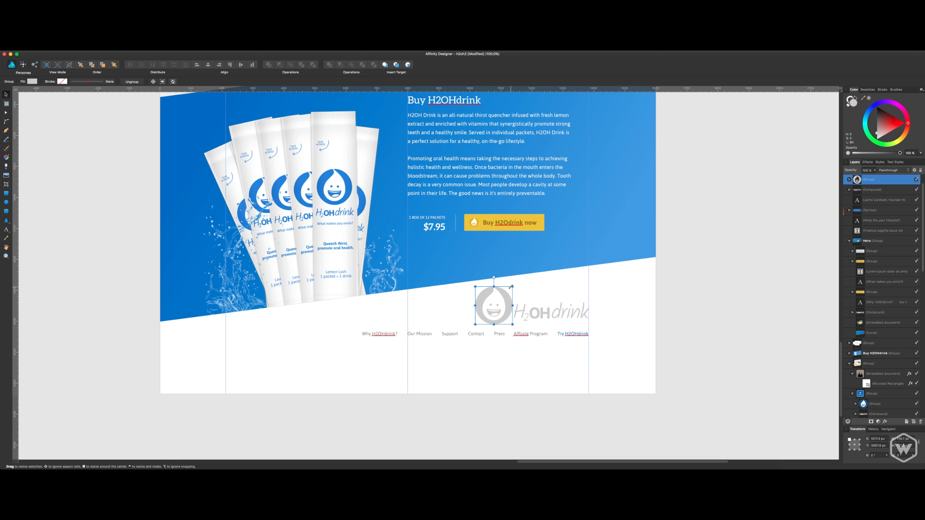
{"action": "left_click_drag", "start_coordinate": [511, 287], "coordinate": [505, 307]}
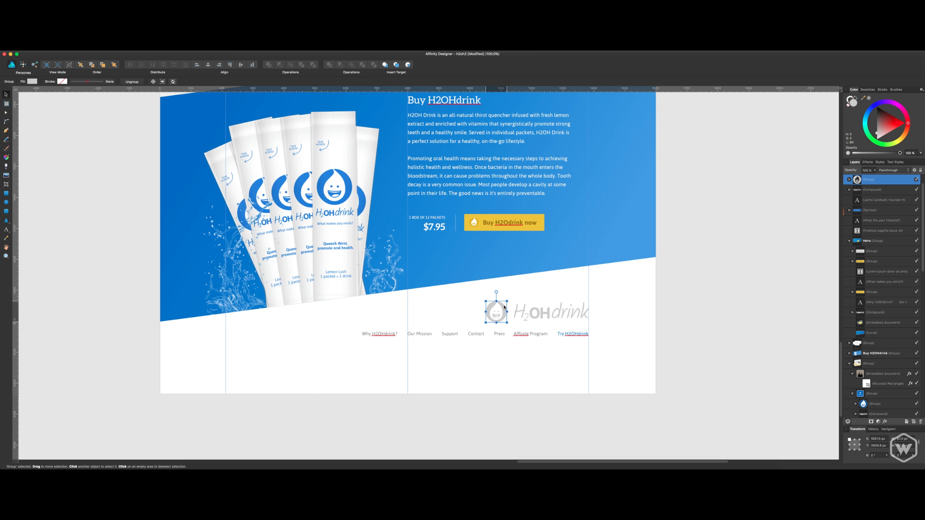
{"action": "left_click", "coordinate": [609, 336]}
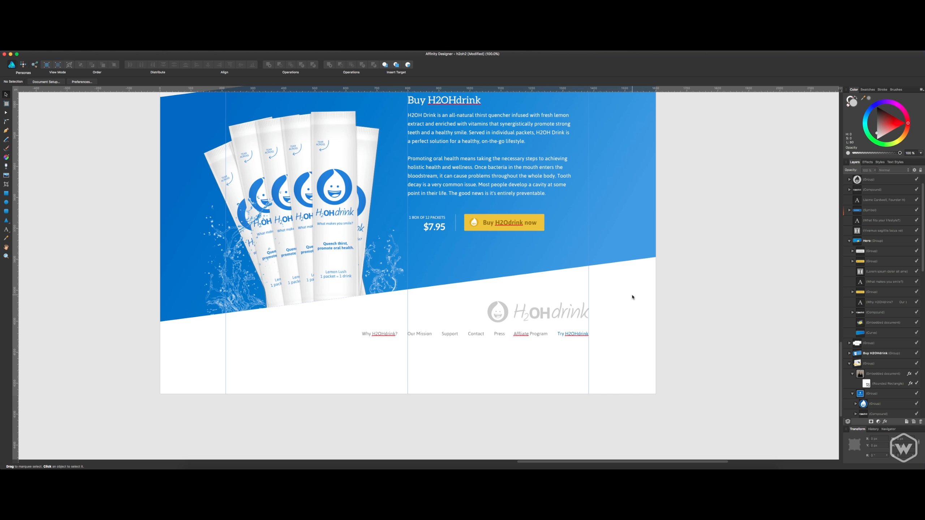
Insert a vertical bar separator before Try H2OHdrink in the footer navigation line and remove the extra spaces after it.
{"action": "left_click", "coordinate": [575, 338]}
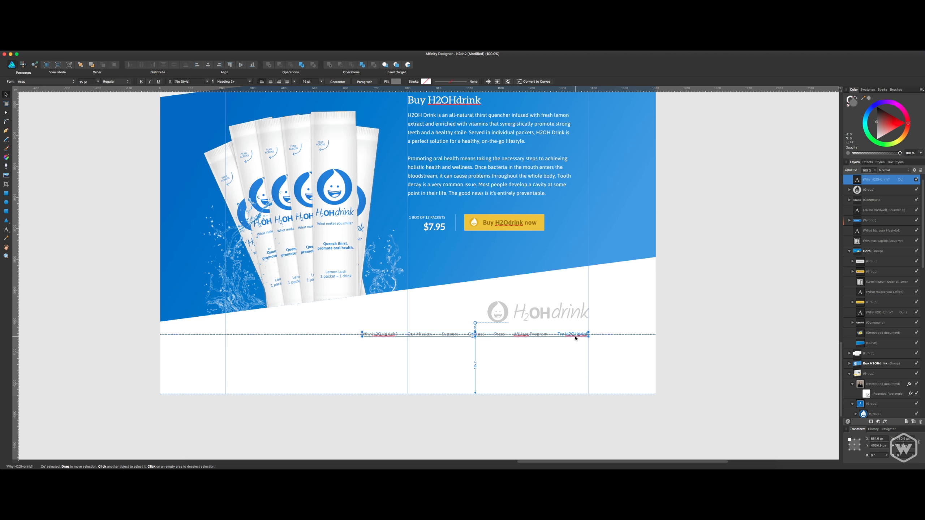
{"action": "key", "text": "t"}
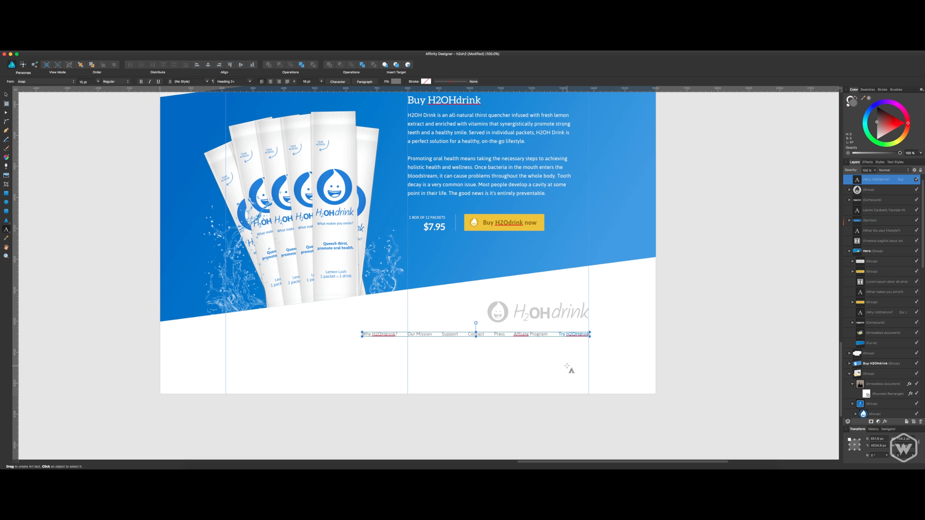
{"action": "type", "text": "|"}
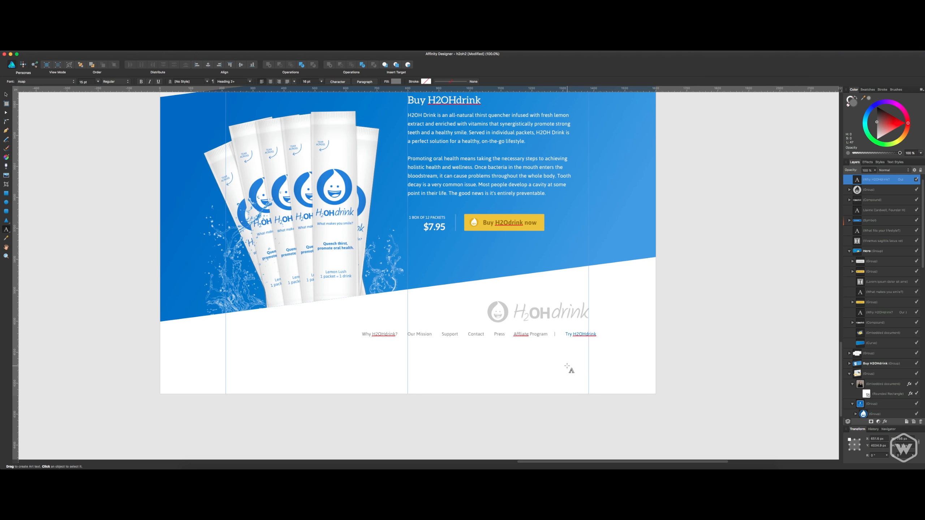
{"action": "key", "text": "Delete"}
{"action": "key", "text": "Delete"}
{"action": "key", "text": "Escape"}
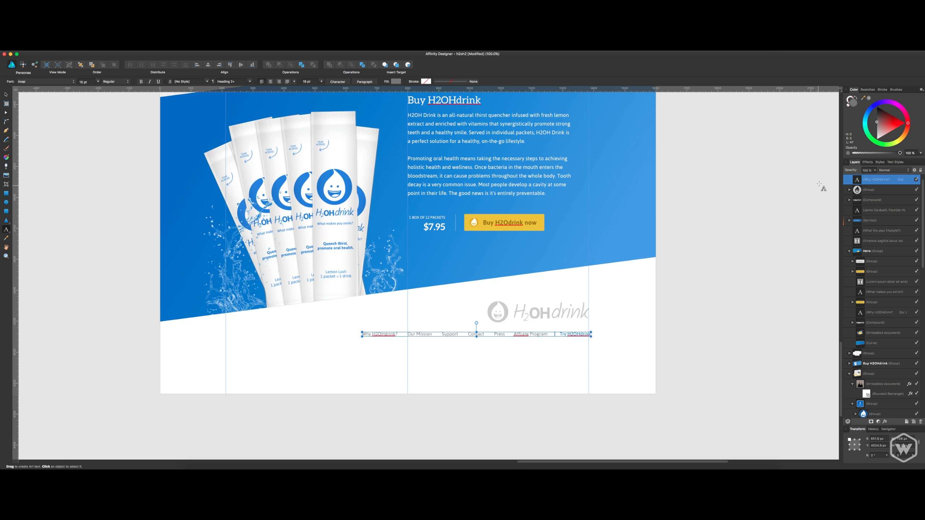
Color the navigation separator light grey #C8C8C8 and realign the navigation line's end with the right column guide.
{"action": "double_click", "coordinate": [854, 104]}
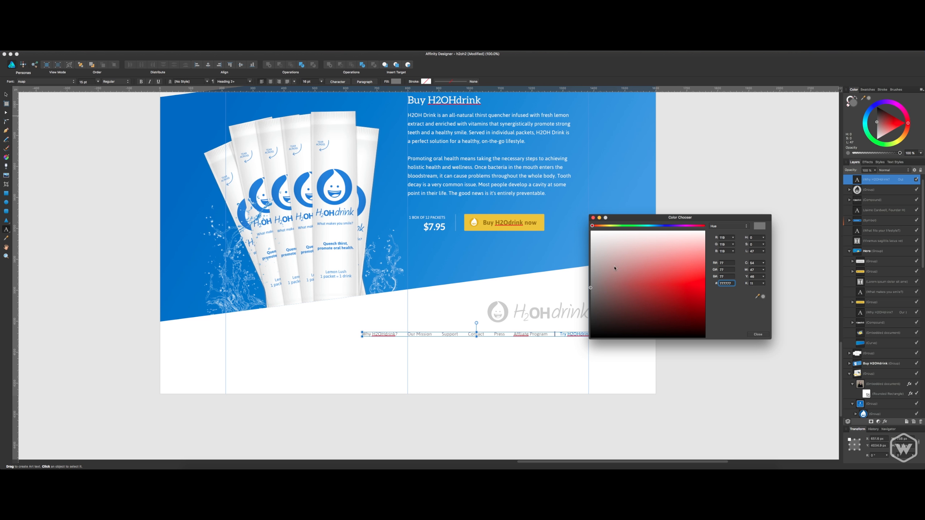
{"action": "left_click_drag", "start_coordinate": [615, 268], "coordinate": [571, 259]}
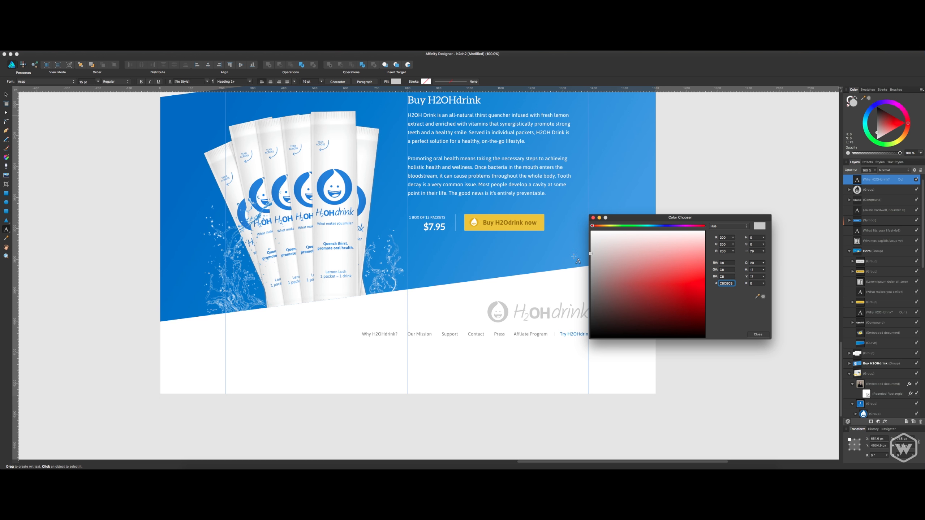
{"action": "left_click", "coordinate": [758, 334]}
{"action": "left_click", "coordinate": [873, 189]}
{"action": "left_click", "coordinate": [876, 180]}
{"action": "key", "text": "v"}
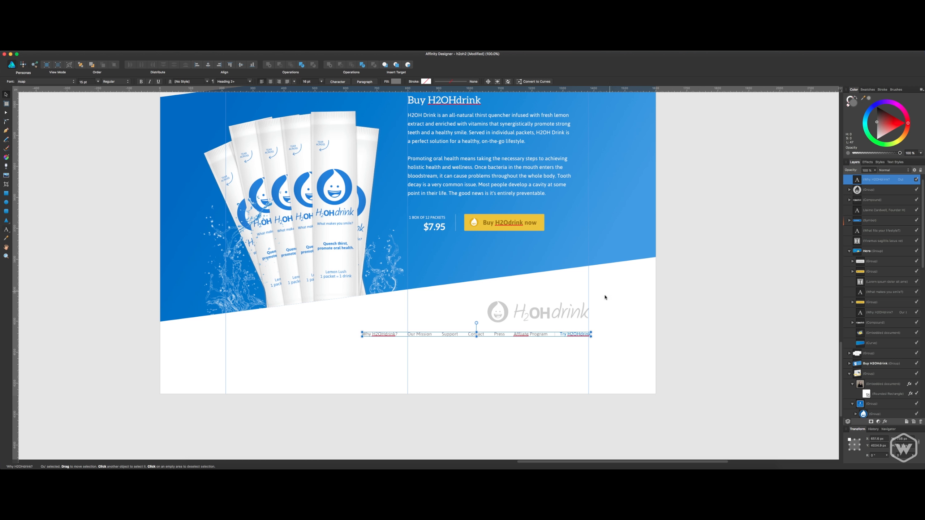
{"action": "left_click_drag", "start_coordinate": [580, 335], "coordinate": [575, 336]}
{"action": "left_click", "coordinate": [616, 314]}
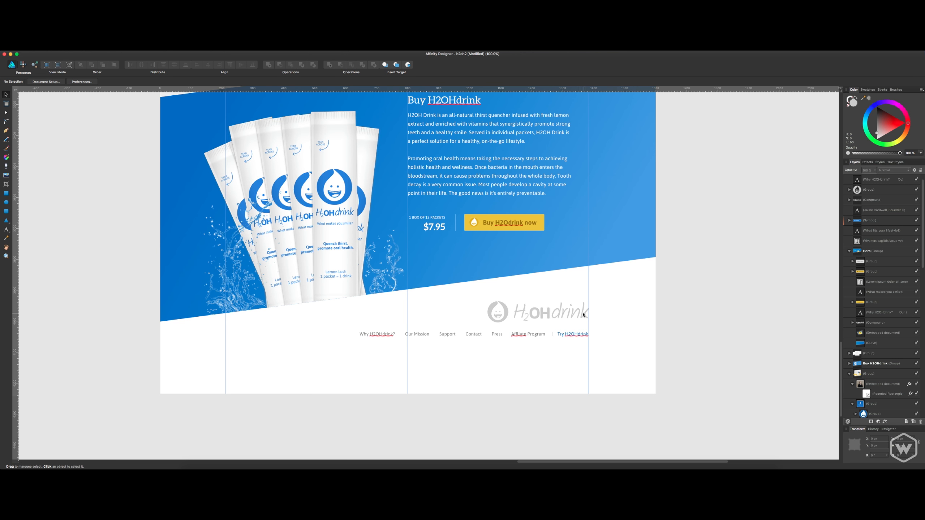
Group the grey footer drop icon with the H2OHdrink wordmark.
{"action": "left_click", "coordinate": [533, 316]}
{"action": "left_click", "coordinate": [505, 314], "text": "shift"}
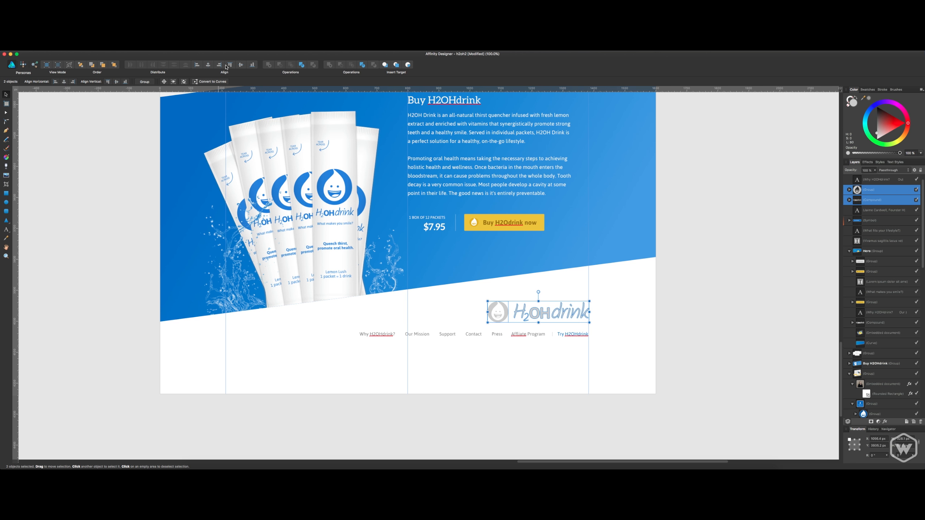
{"action": "key", "text": "super+g"}
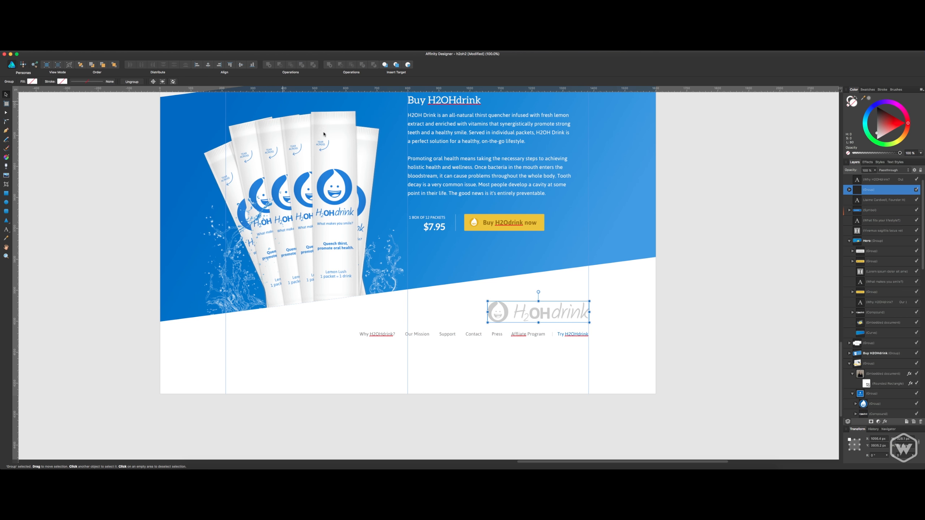
Set the footer navigation text to 16 pt, realign its end with the right column guide, and save the document.
{"action": "left_click", "coordinate": [568, 334]}
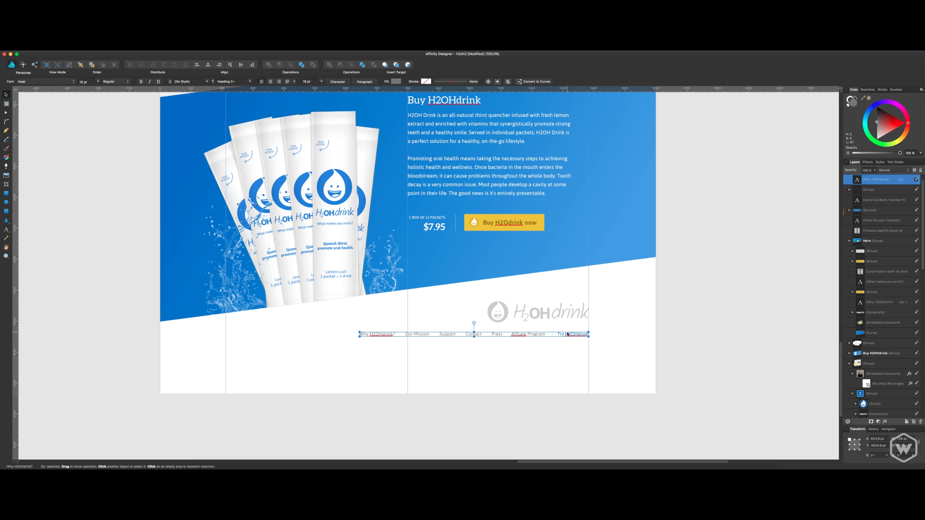
{"action": "left_click", "coordinate": [93, 82]}
{"action": "type", "text": "16"}
{"action": "key", "text": "Return"}
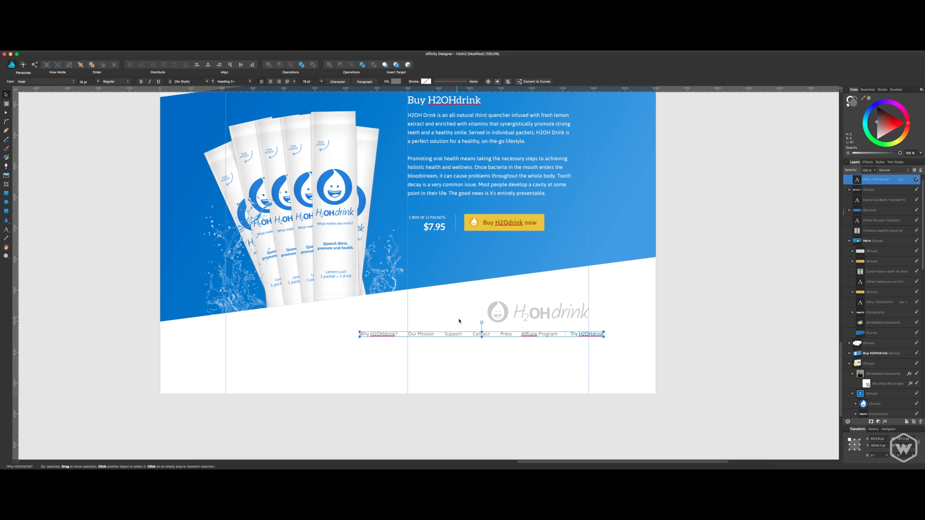
{"action": "left_click_drag", "start_coordinate": [458, 337], "coordinate": [442, 335]}
{"action": "left_click", "coordinate": [461, 368]}
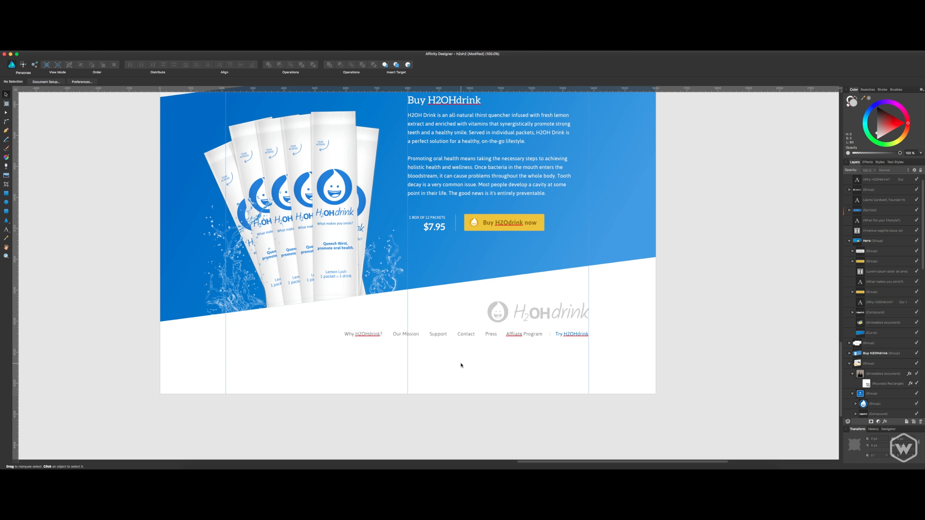
{"action": "key", "text": "cmd+s"}
Correct the misspelled first word of the Program link in the footer navigation to Affiliate.
{"action": "left_click", "coordinate": [515, 335]}
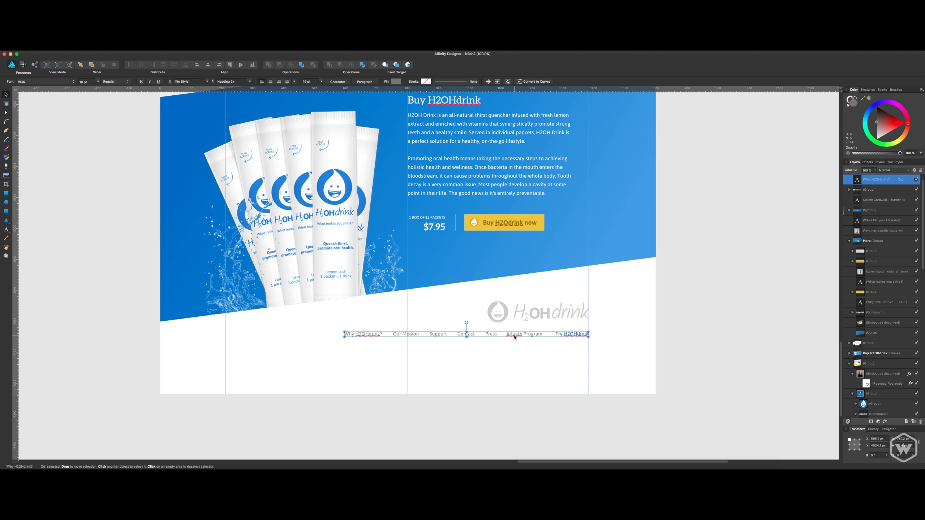
{"action": "double_click", "coordinate": [515, 336]}
{"action": "right_click", "coordinate": [514, 337]}
{"action": "left_click", "coordinate": [515, 337]}
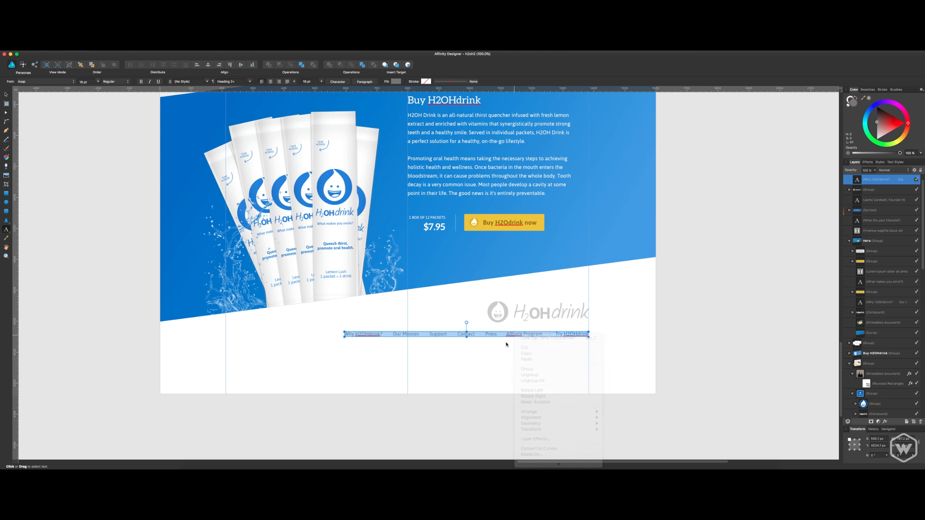
{"action": "left_click", "coordinate": [517, 340]}
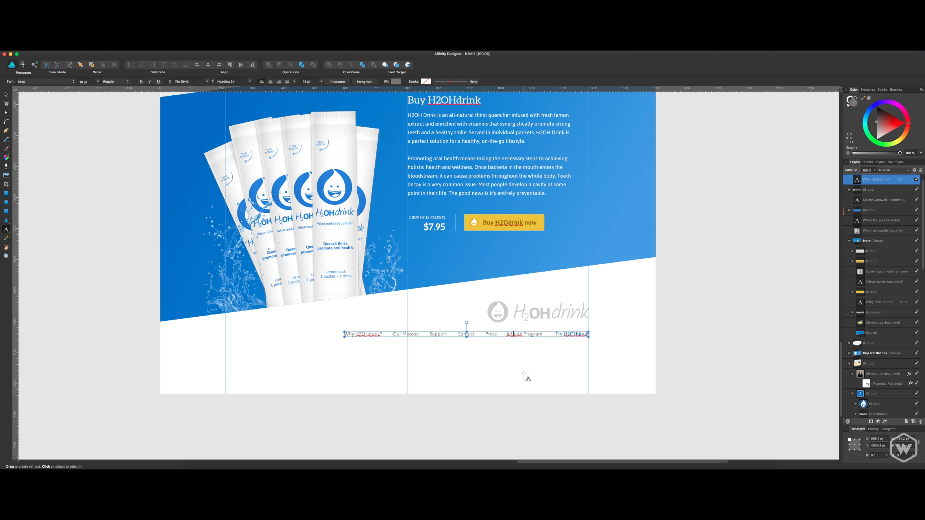
{"action": "type", "text": "i"}
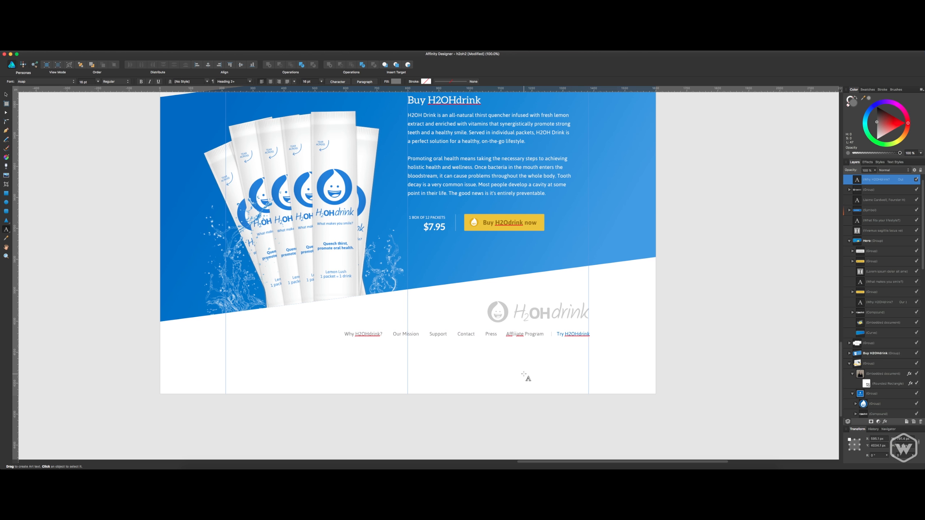
{"action": "key", "text": "BackSpace"}
{"action": "type", "text": "i"}
{"action": "key", "text": "Escape"}
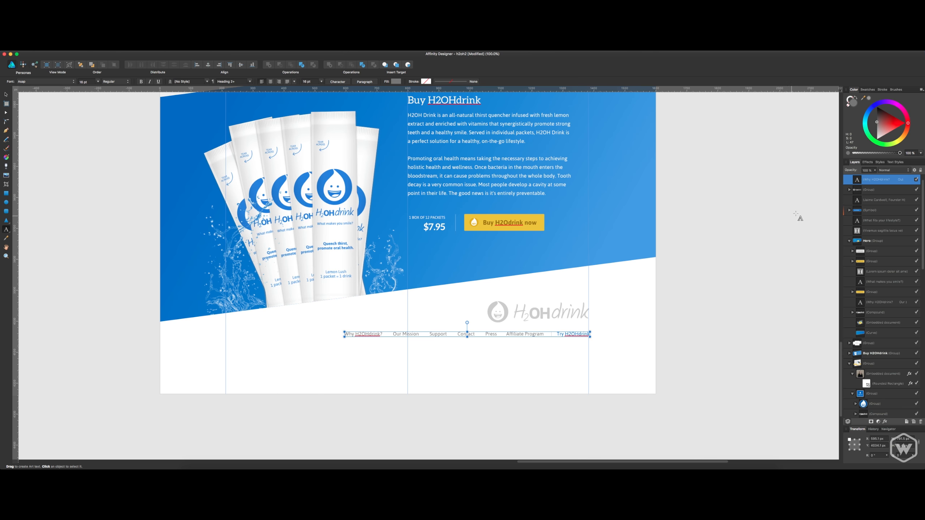
Nudge the footer navigation line slightly left toward the right column guide and save the document.
{"action": "left_click", "coordinate": [868, 209]}
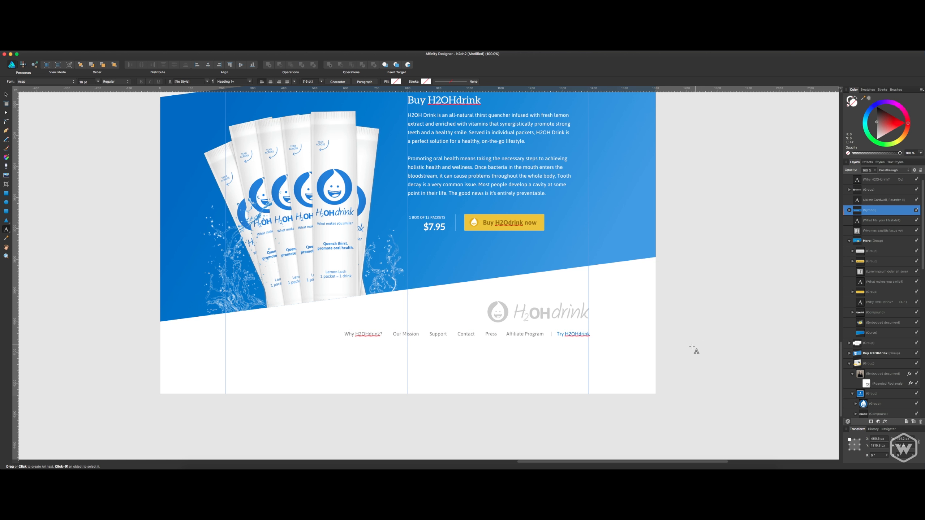
{"action": "key", "text": "c"}
{"action": "key", "text": "v"}
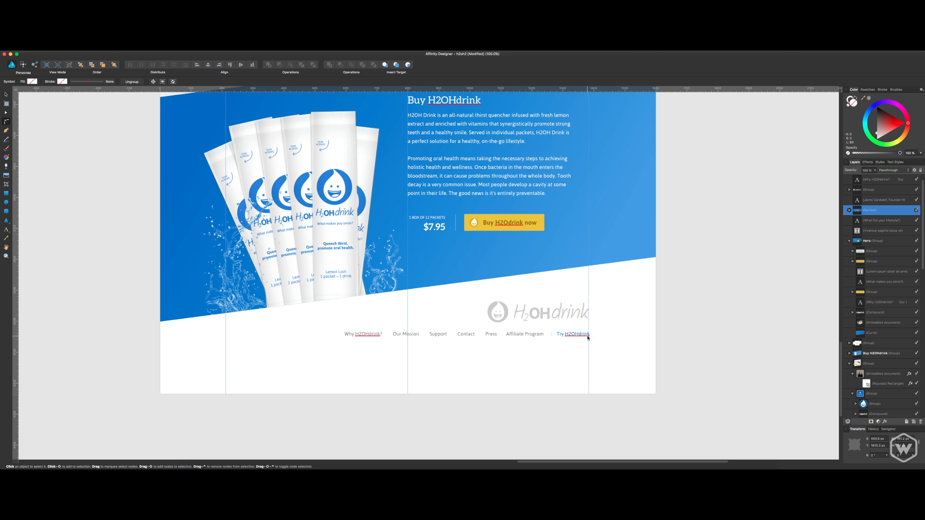
{"action": "left_click", "coordinate": [587, 335]}
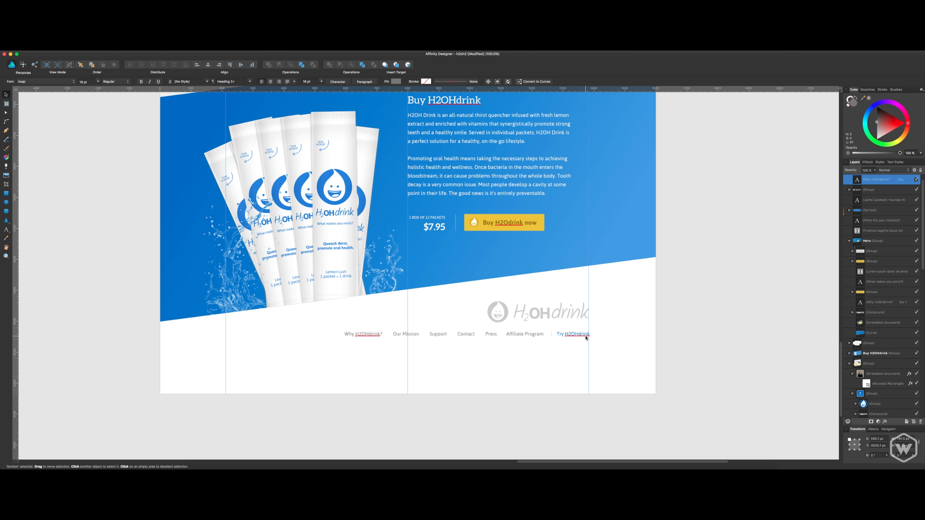
{"action": "key", "text": "super+s"}
Move the footer logo group and navigation line slightly upward together and save the document.
{"action": "left_click", "coordinate": [583, 318], "text": "shift"}
{"action": "left_click_drag", "start_coordinate": [565, 313], "coordinate": [565, 310]}
{"action": "left_click", "coordinate": [525, 383]}
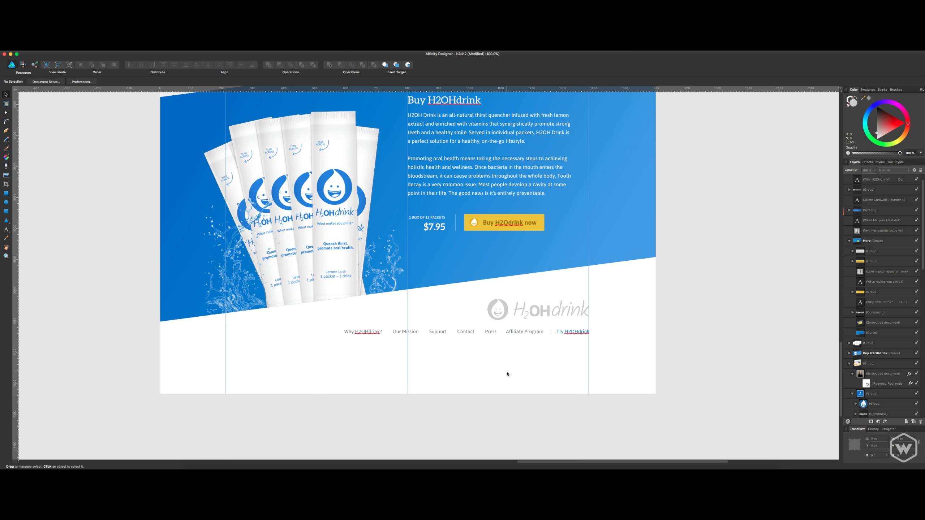
{"action": "key", "text": "super+s"}
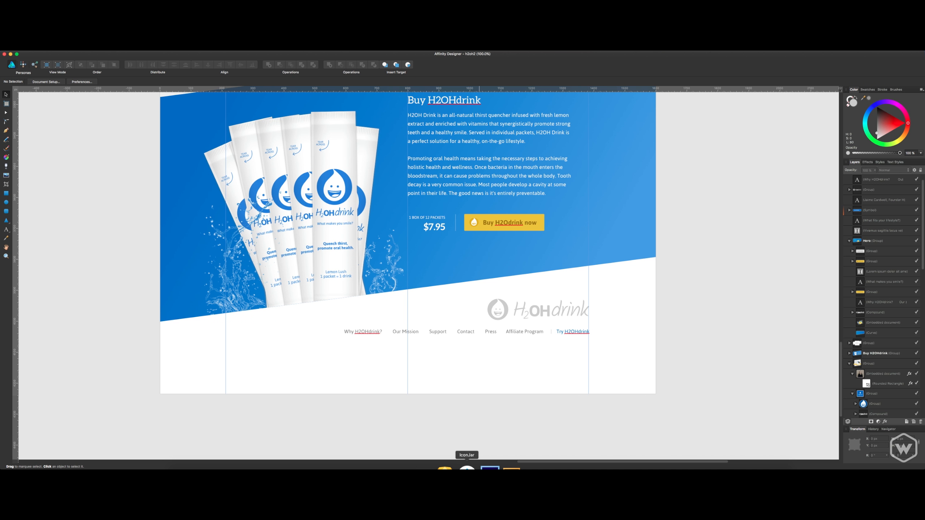
Switch to IconJar and place the youtube-with-circle icon from the Entypo+ Social Extension set below Contact in the footer.
{"action": "left_click", "coordinate": [467, 467]}
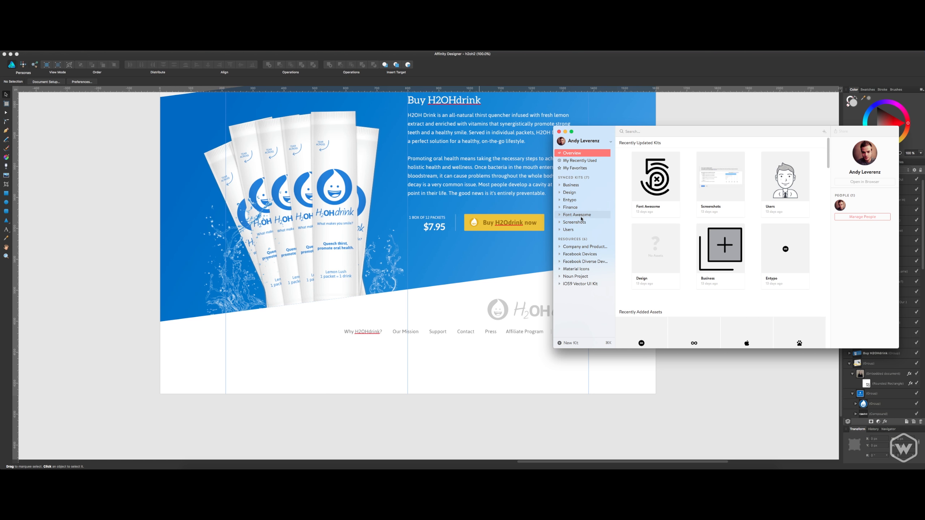
{"action": "left_click", "coordinate": [585, 200]}
{"action": "scroll", "coordinate": [721, 236], "scroll_direction": "down", "scroll_amount": 8}
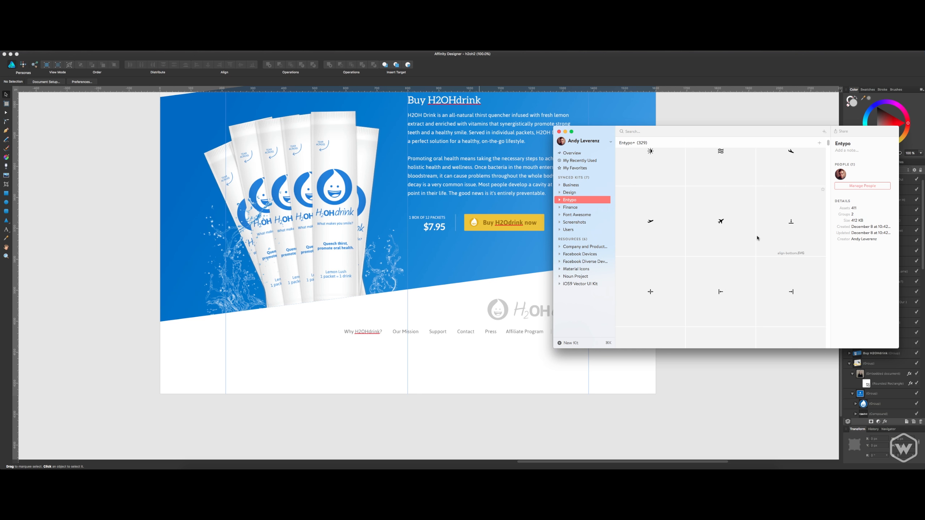
{"action": "scroll", "coordinate": [737, 252], "scroll_direction": "down", "scroll_amount": 10}
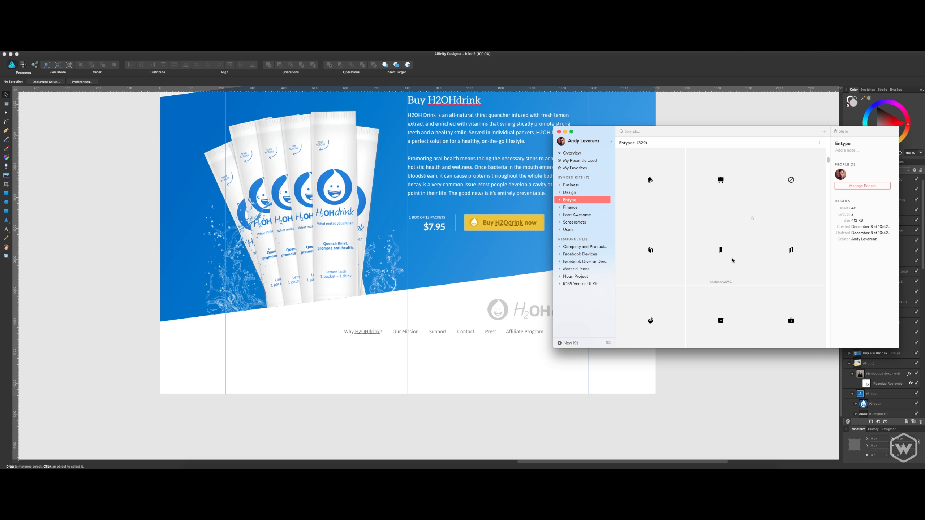
{"action": "scroll", "coordinate": [733, 263], "scroll_direction": "down", "scroll_amount": 10}
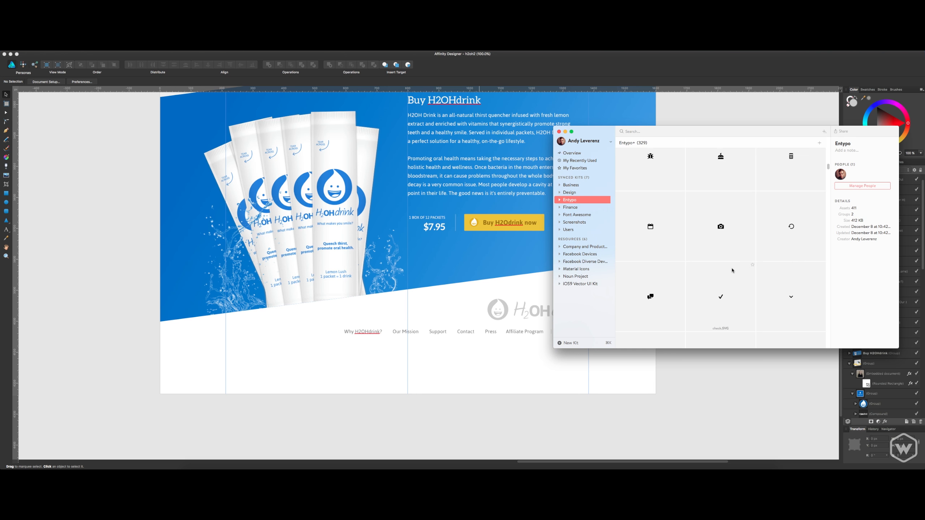
{"action": "scroll", "coordinate": [721, 280], "scroll_direction": "down", "scroll_amount": 10}
{"action": "scroll", "coordinate": [720, 287], "scroll_direction": "down", "scroll_amount": 5}
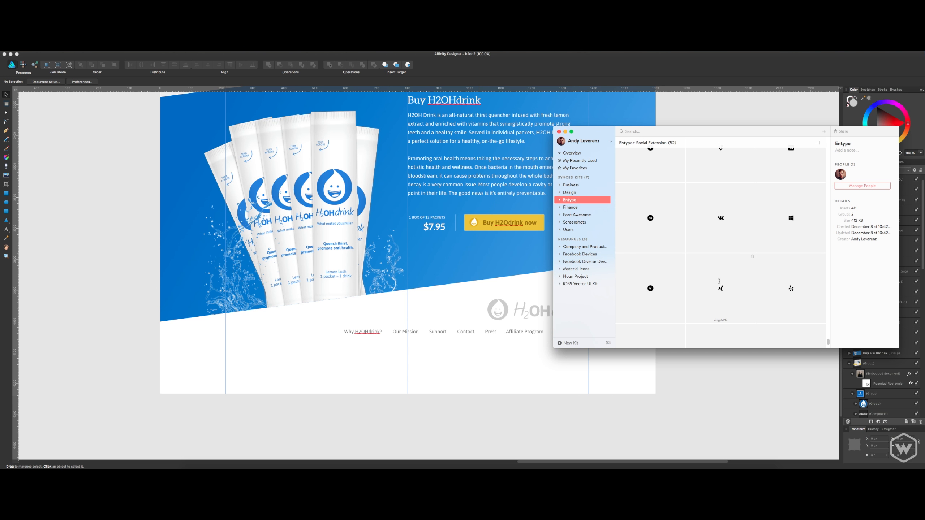
{"action": "scroll", "coordinate": [721, 284], "scroll_direction": "down", "scroll_amount": 3}
{"action": "left_click_drag", "start_coordinate": [791, 290], "coordinate": [463, 359]}
Place the twitter icon from the Entypo+ Social Extension set in the footer, left of the YouTube icon.
{"action": "scroll", "coordinate": [737, 245], "scroll_direction": "up", "scroll_amount": 2}
{"action": "scroll", "coordinate": [736, 242], "scroll_direction": "up", "scroll_amount": 3}
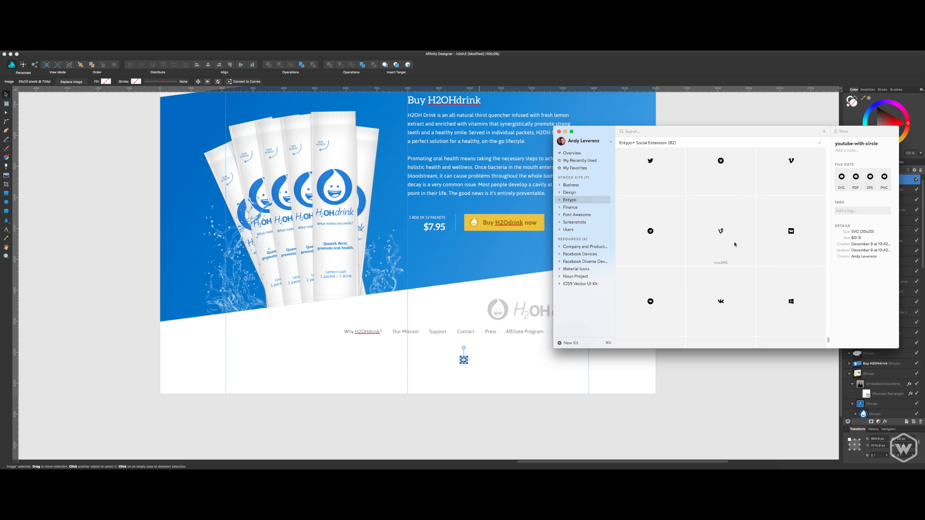
{"action": "scroll", "coordinate": [726, 238], "scroll_direction": "up", "scroll_amount": 1}
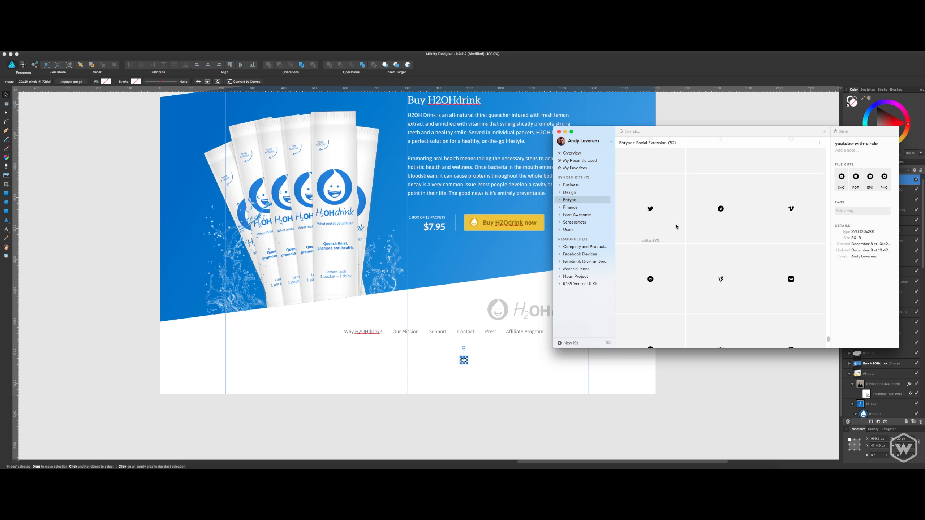
{"action": "scroll", "coordinate": [657, 219], "scroll_direction": "up", "scroll_amount": 1}
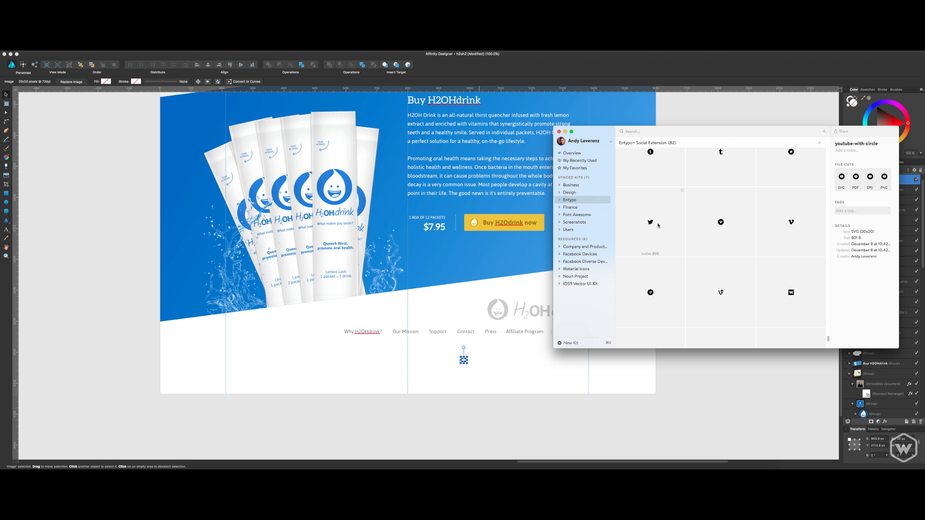
{"action": "left_click_drag", "start_coordinate": [657, 226], "coordinate": [442, 357]}
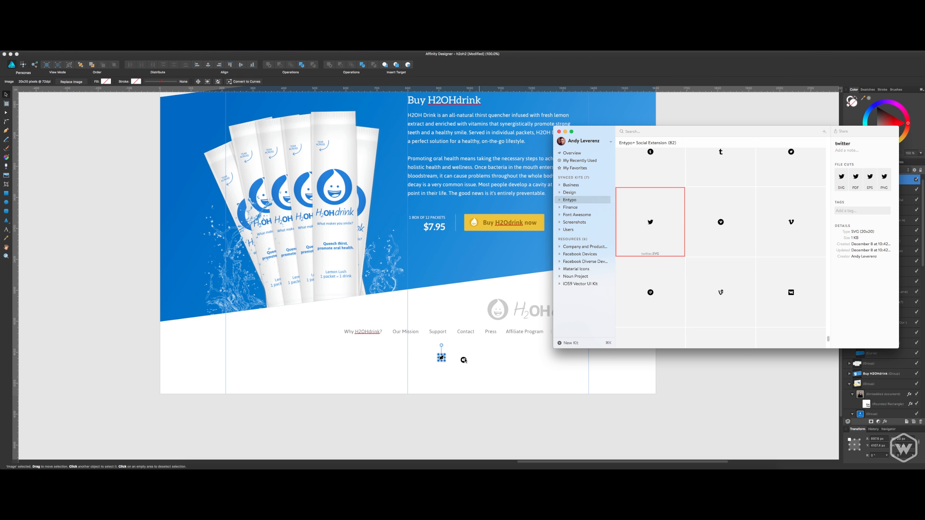
Place the pinterest icon from the Entypo+ Social Extension set in the footer, right of the YouTube icon.
{"action": "scroll", "coordinate": [686, 220], "scroll_direction": "up", "scroll_amount": 1}
{"action": "scroll", "coordinate": [688, 225], "scroll_direction": "down", "scroll_amount": 5}
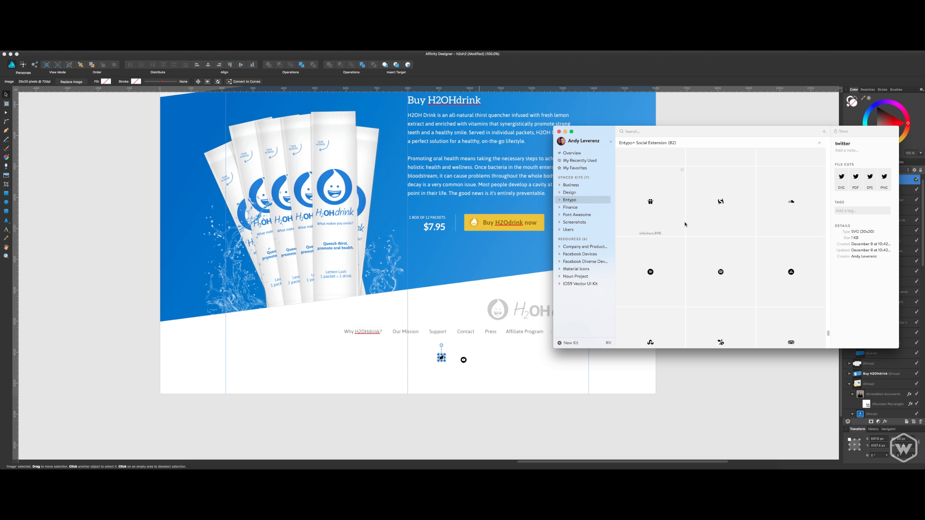
{"action": "scroll", "coordinate": [693, 246], "scroll_direction": "up", "scroll_amount": 3}
{"action": "scroll", "coordinate": [725, 226], "scroll_direction": "up", "scroll_amount": 5}
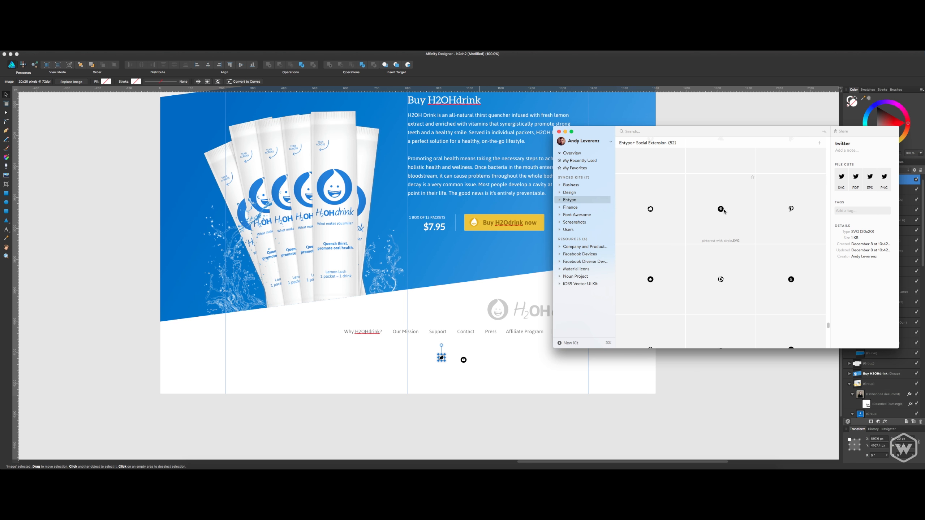
{"action": "left_click_drag", "start_coordinate": [791, 209], "coordinate": [480, 359]}
{"action": "scroll", "coordinate": [726, 237], "scroll_direction": "up", "scroll_amount": 5}
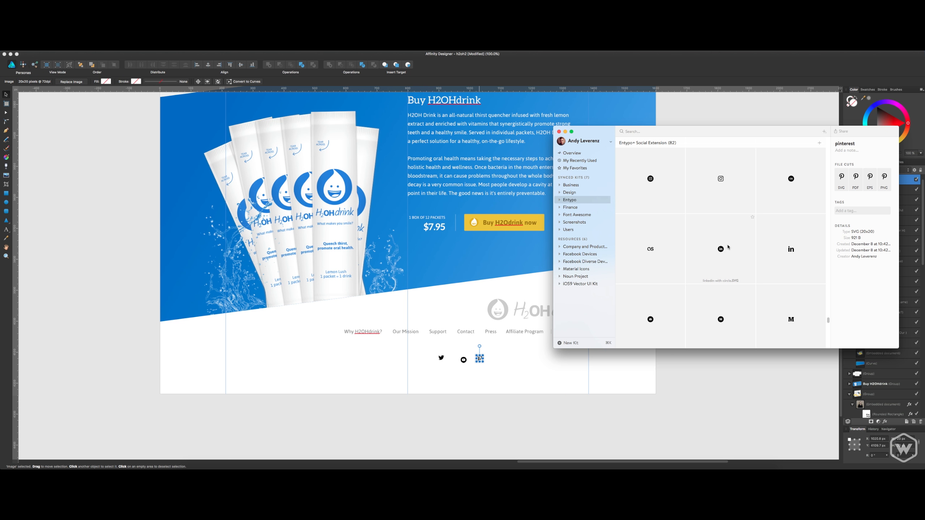
Place the instagram icon right of the Pinterest icon and the facebook icon below the YouTube icon in the footer.
{"action": "left_click_drag", "start_coordinate": [724, 180], "coordinate": [497, 357]}
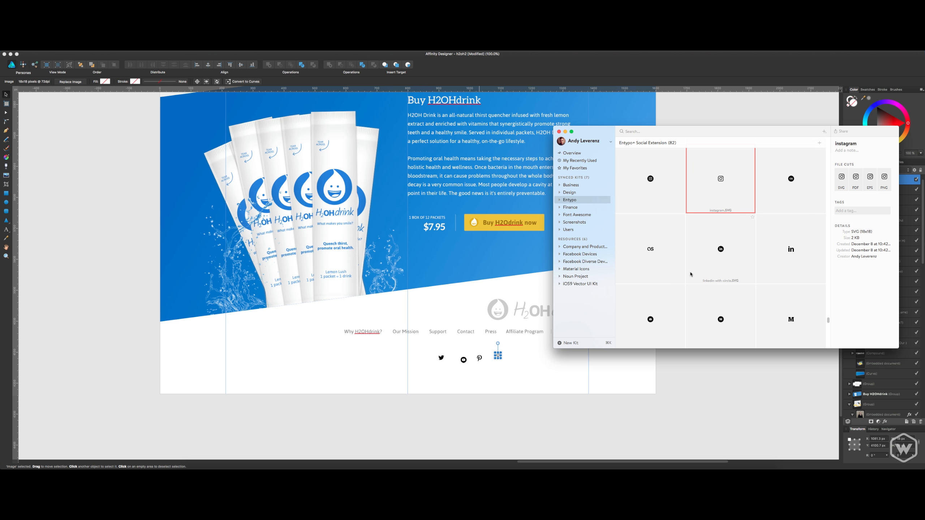
{"action": "scroll", "coordinate": [710, 243], "scroll_direction": "up", "scroll_amount": 3}
{"action": "scroll", "coordinate": [710, 243], "scroll_direction": "up", "scroll_amount": 3}
{"action": "scroll", "coordinate": [710, 245], "scroll_direction": "up", "scroll_amount": 3}
{"action": "scroll", "coordinate": [719, 243], "scroll_direction": "up", "scroll_amount": 2}
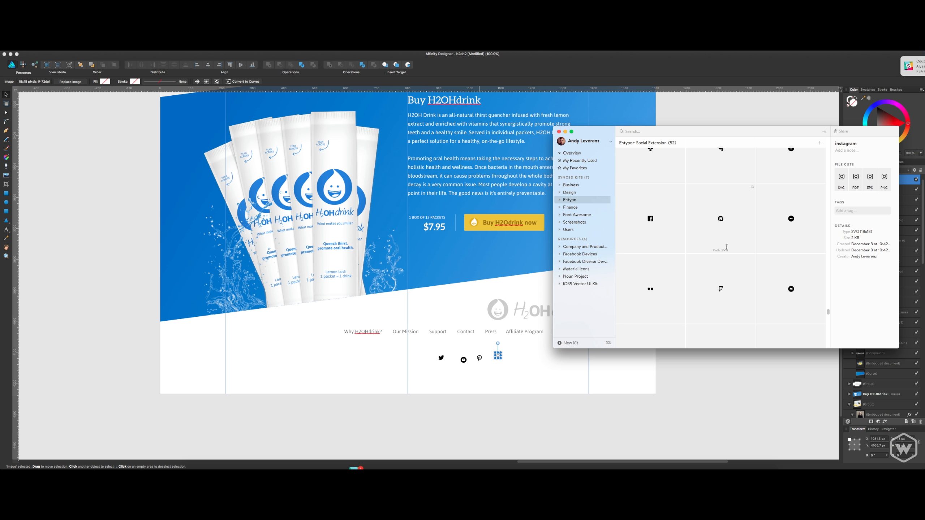
{"action": "scroll", "coordinate": [721, 232], "scroll_direction": "up", "scroll_amount": 2}
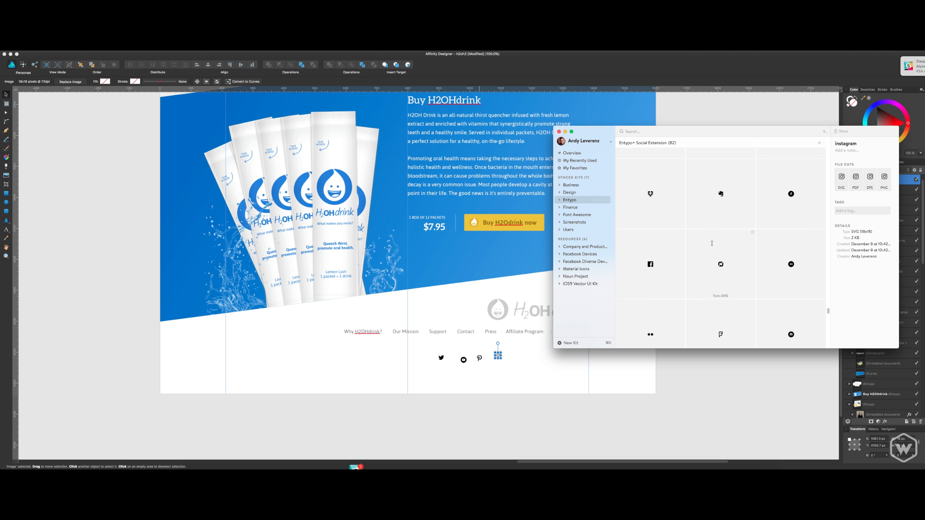
{"action": "scroll", "coordinate": [714, 236], "scroll_direction": "up", "scroll_amount": 2}
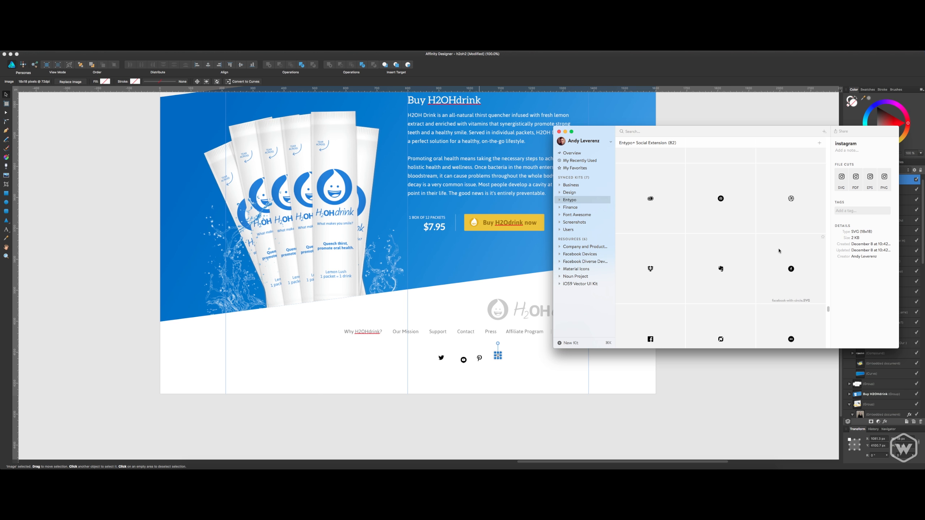
{"action": "scroll", "coordinate": [720, 266], "scroll_direction": "up", "scroll_amount": 2}
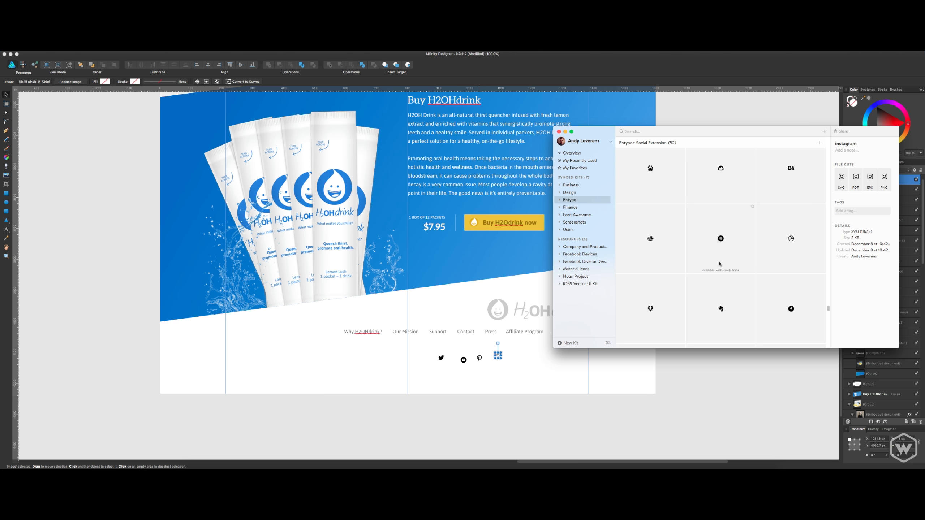
{"action": "scroll", "coordinate": [720, 263], "scroll_direction": "down", "scroll_amount": 2}
{"action": "left_click_drag", "start_coordinate": [650, 309], "coordinate": [460, 372]}
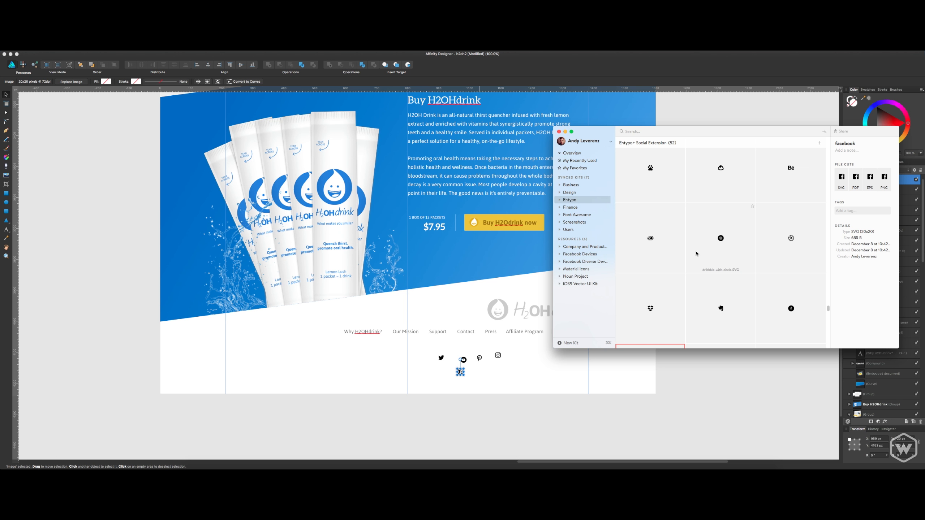
{"action": "scroll", "coordinate": [696, 254], "scroll_direction": "up", "scroll_amount": 3}
{"action": "scroll", "coordinate": [696, 254], "scroll_direction": "up", "scroll_amount": 3}
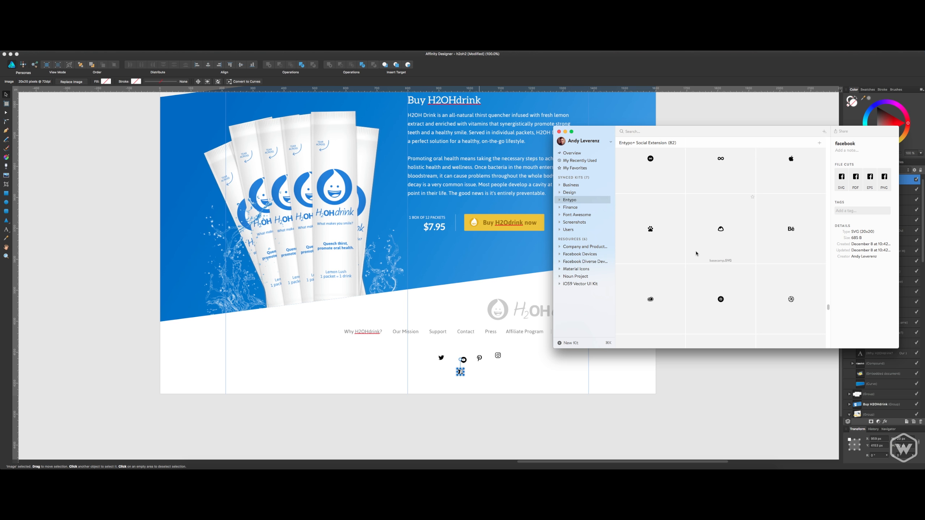
{"action": "scroll", "coordinate": [697, 254], "scroll_direction": "down", "scroll_amount": 3}
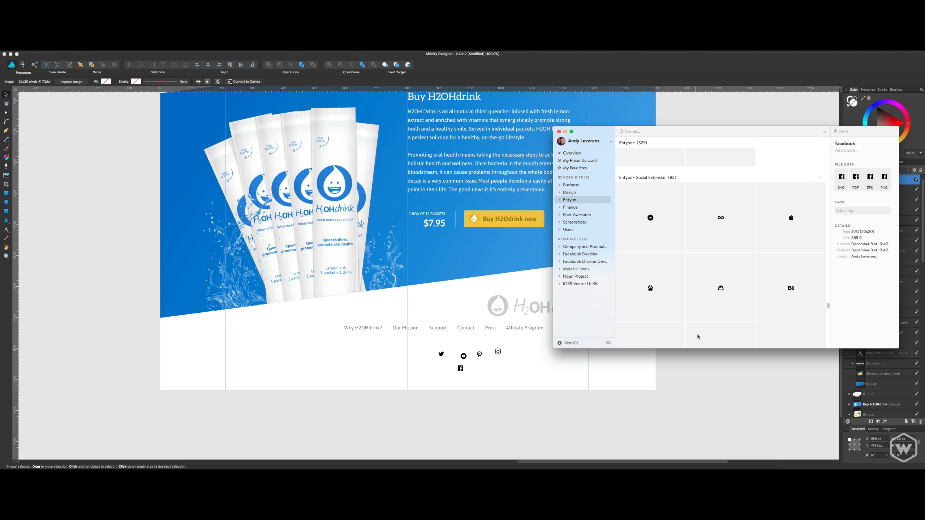
{"action": "scroll", "coordinate": [683, 413], "scroll_direction": "down", "scroll_amount": 1}
Switch back to Affinity Designer and arrange the icons below the navigation in one row: Facebook, Twitter, Instagram, Pinterest, YouTube.
{"action": "left_click", "coordinate": [680, 393]}
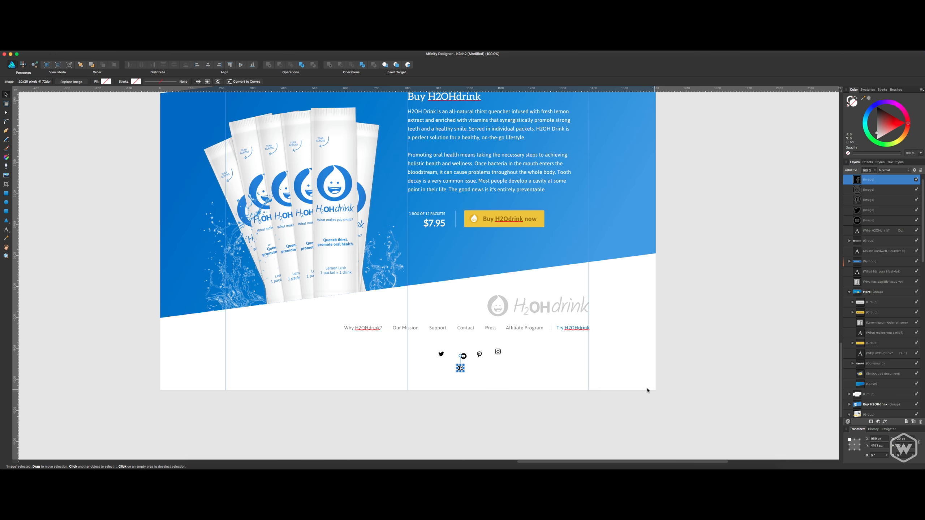
{"action": "key", "text": "super+2"}
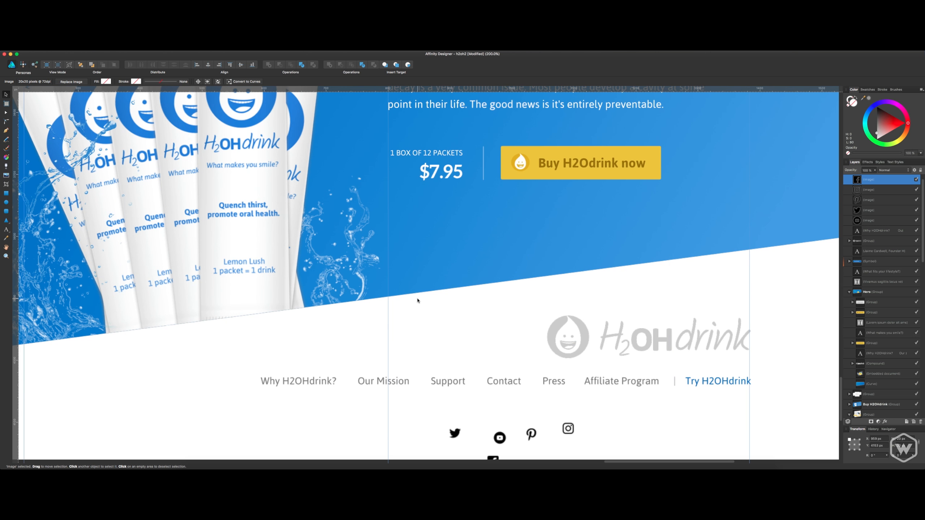
{"action": "scroll", "coordinate": [513, 311], "scroll_direction": "down", "scroll_amount": 3}
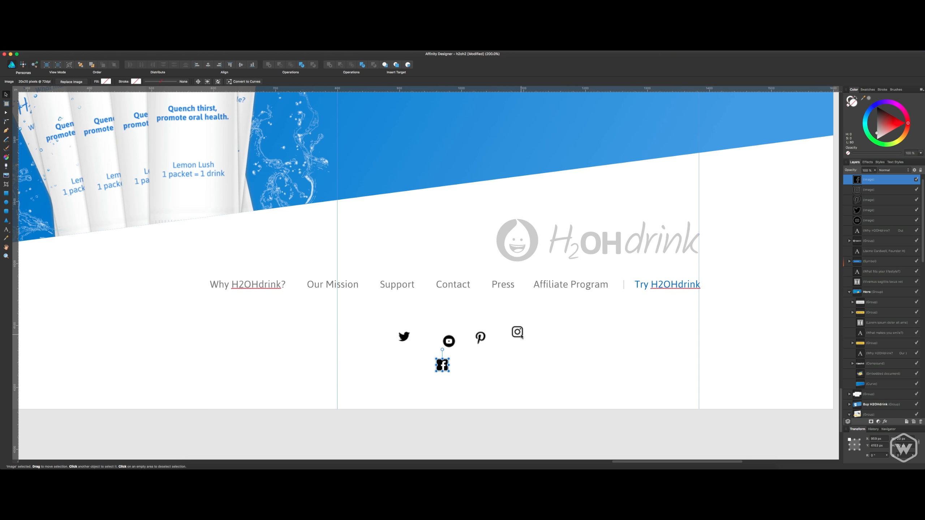
{"action": "left_click_drag", "start_coordinate": [445, 367], "coordinate": [554, 322]}
{"action": "left_click_drag", "start_coordinate": [412, 338], "coordinate": [579, 320]}
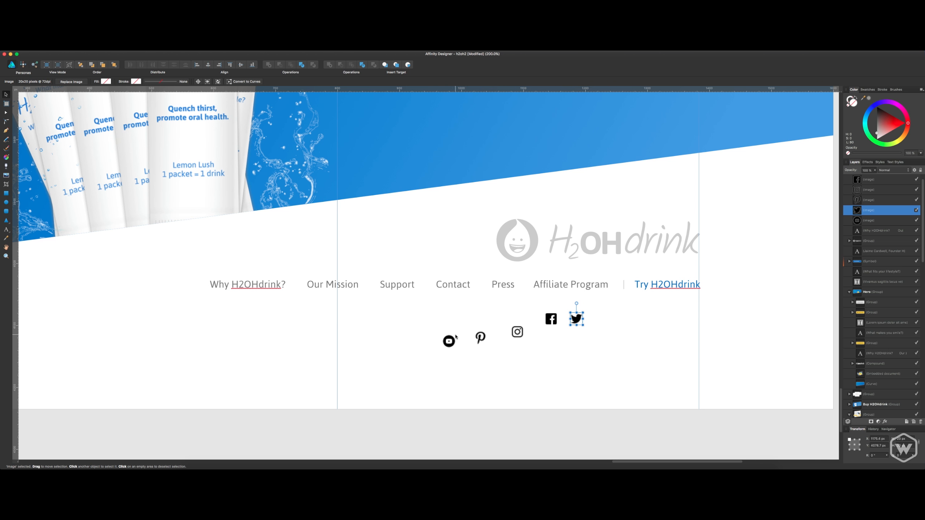
{"action": "left_click_drag", "start_coordinate": [449, 340], "coordinate": [642, 316]}
{"action": "left_click_drag", "start_coordinate": [522, 333], "coordinate": [603, 319]}
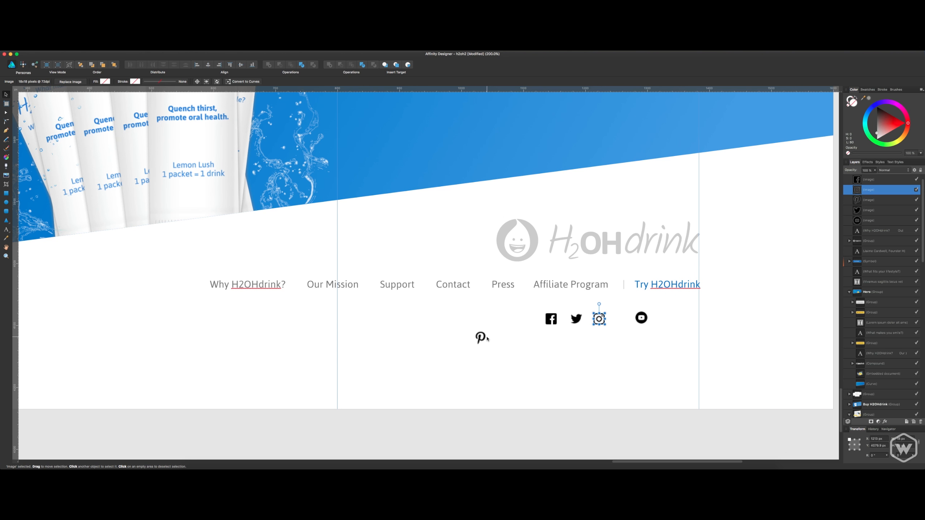
{"action": "left_click_drag", "start_coordinate": [485, 339], "coordinate": [645, 323]}
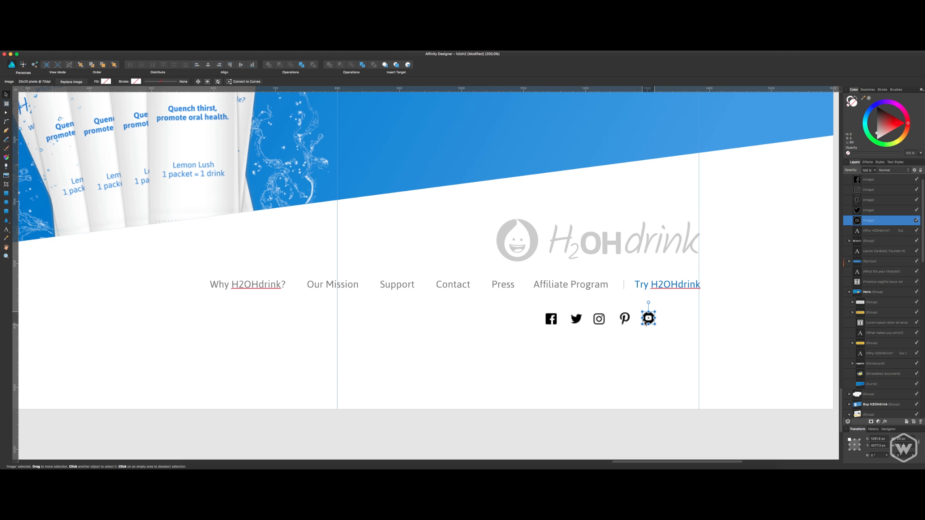
Align the five social icons along their vertical middles and distribute them evenly across the row.
{"action": "scroll", "coordinate": [879, 197], "scroll_direction": "up", "scroll_amount": 1}
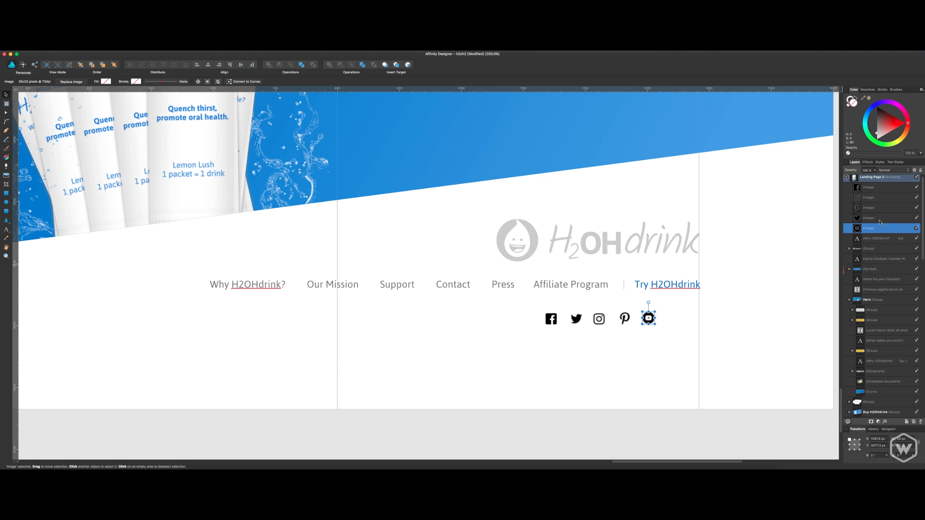
{"action": "left_click", "coordinate": [878, 191], "text": "shift"}
{"action": "left_click", "coordinate": [242, 65]}
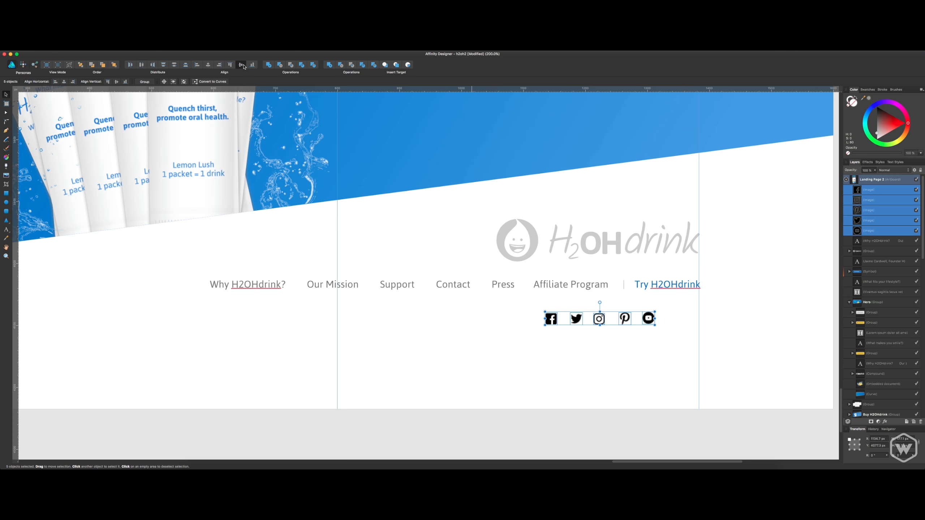
{"action": "left_click", "coordinate": [141, 65]}
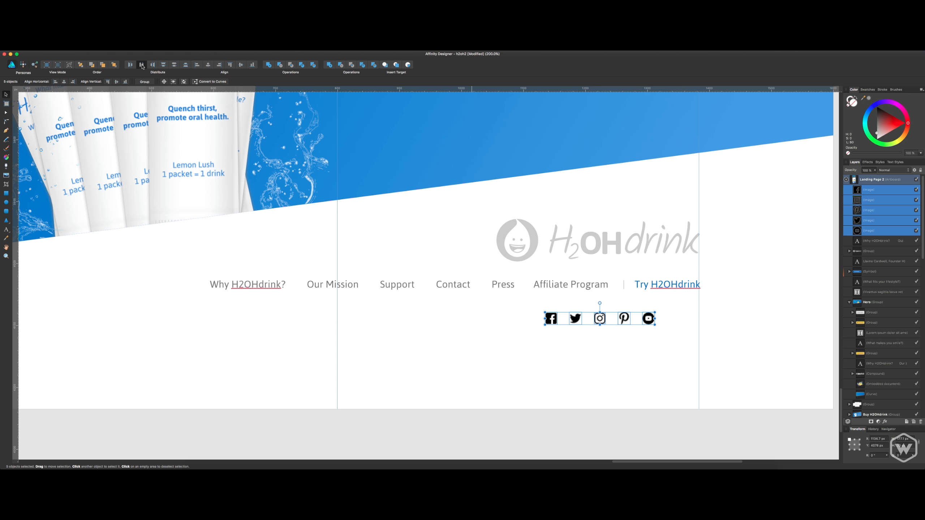
Scale the social icon row proportionally to a height of 24 px and move it flush with the right column guide.
{"action": "left_click_drag", "start_coordinate": [554, 321], "coordinate": [602, 327]}
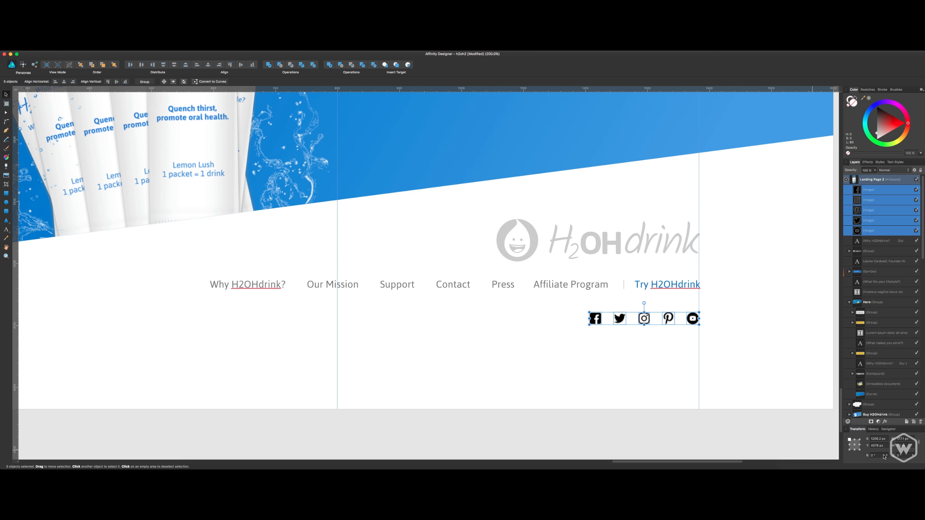
{"action": "left_click", "coordinate": [903, 445]}
{"action": "type", "text": "24"}
{"action": "key", "text": "Return"}
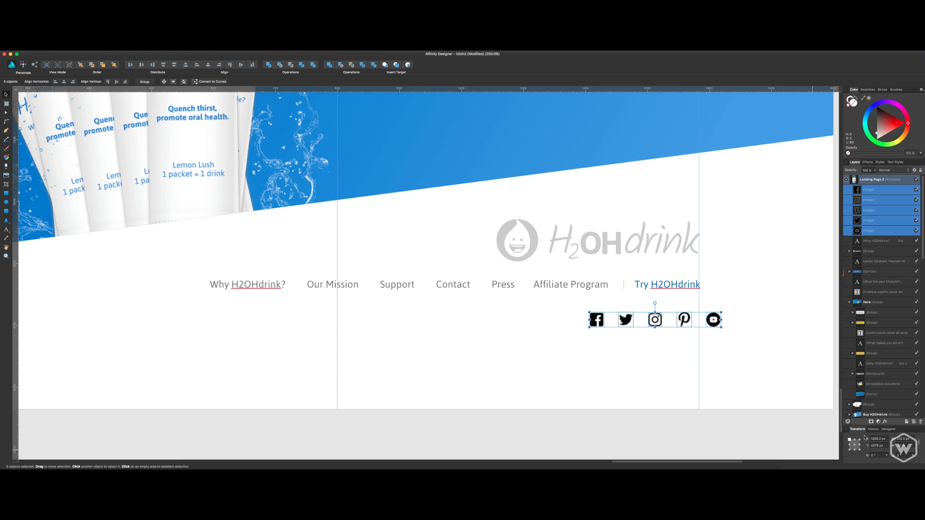
{"action": "left_click_drag", "start_coordinate": [717, 326], "coordinate": [694, 324]}
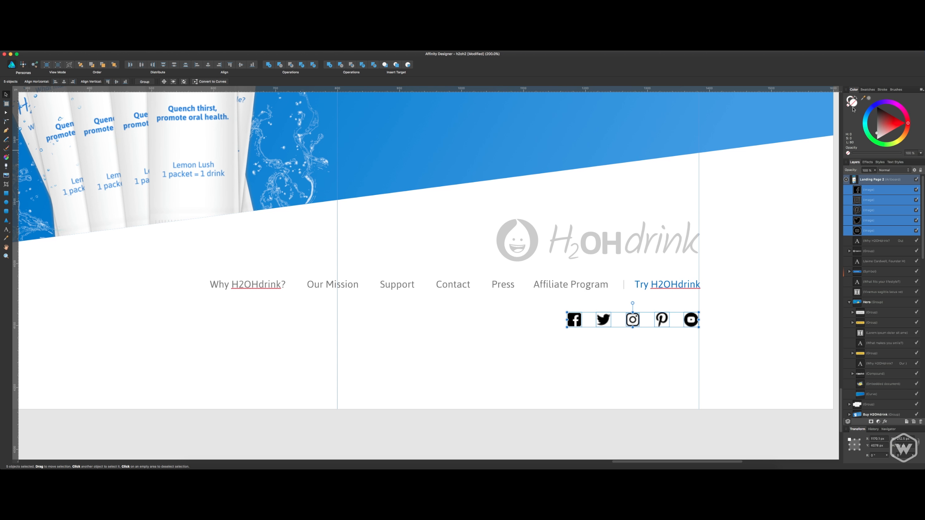
Copy the saved Navy Blue hex value and set the five selected social icons' fill to #0A6AC4.
{"action": "left_click", "coordinate": [840, 51]}
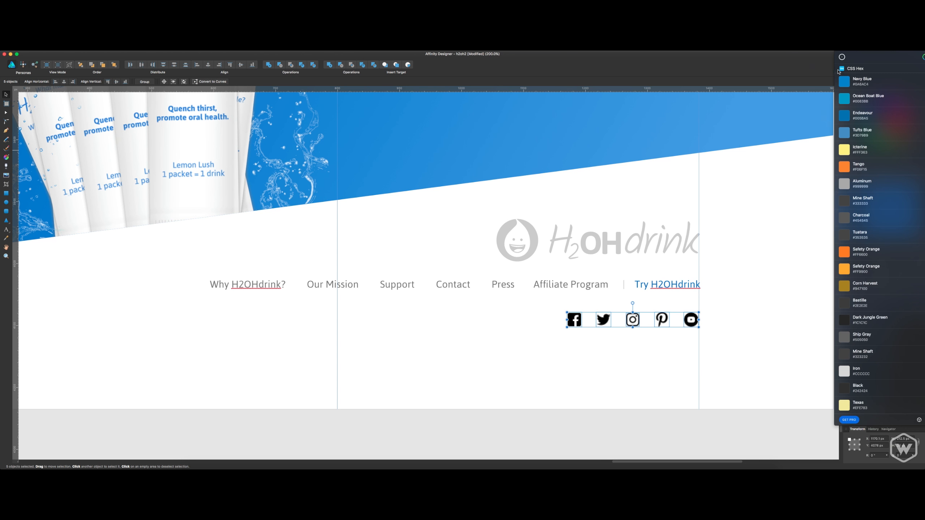
{"action": "left_click", "coordinate": [865, 83]}
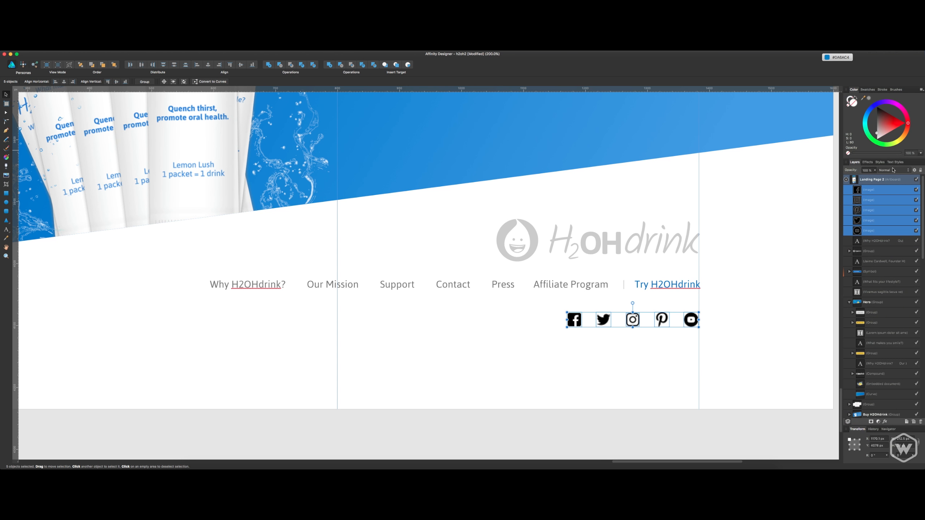
{"action": "double_click", "coordinate": [854, 103]}
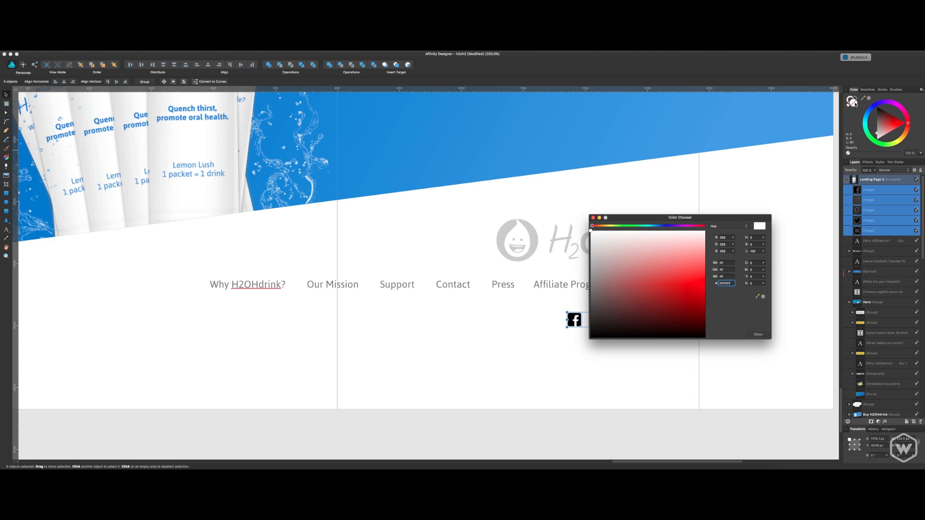
{"action": "left_click", "coordinate": [727, 284]}
{"action": "type", "text": "#0A6AC4"}
{"action": "key", "text": "Return"}
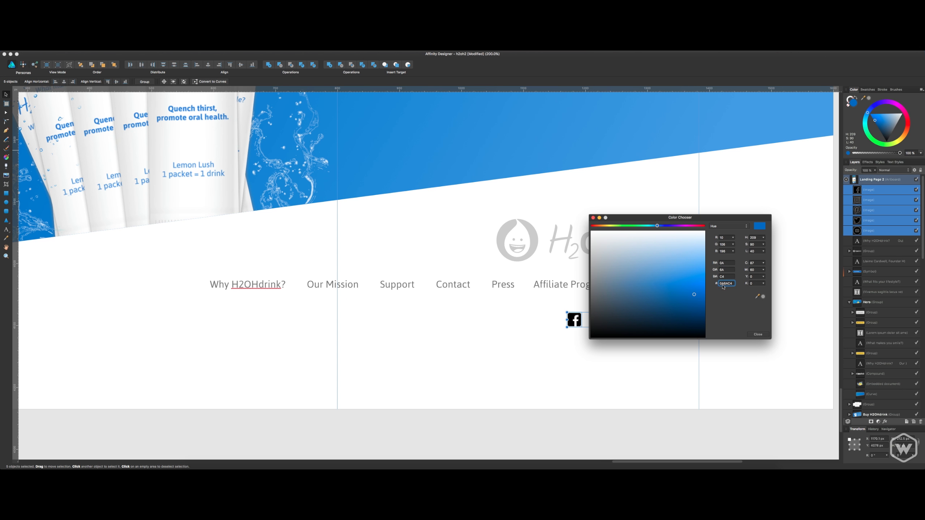
{"action": "left_click", "coordinate": [758, 334]}
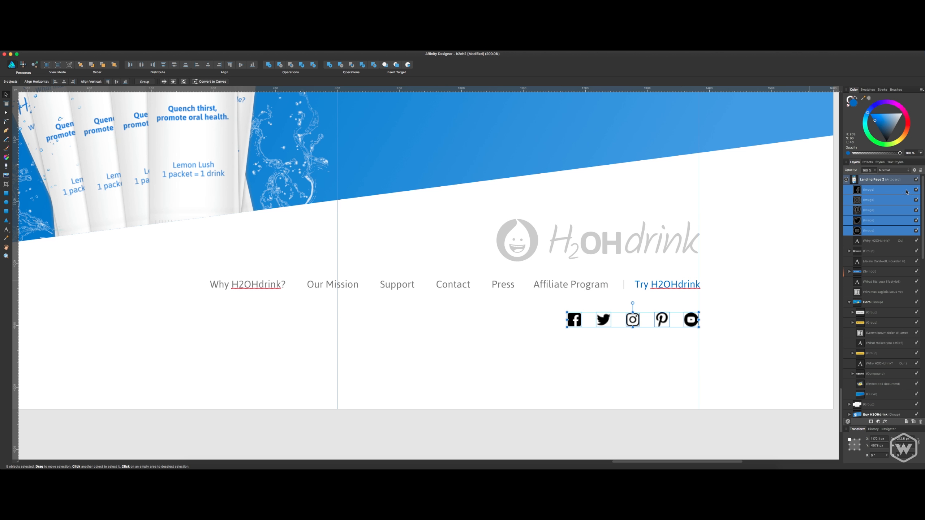
Open the layer effects of the YouTube icon and enable a Color Overlay.
{"action": "left_click", "coordinate": [890, 189]}
{"action": "right_click", "coordinate": [890, 191]}
{"action": "left_click", "coordinate": [881, 230]}
{"action": "left_click", "coordinate": [885, 422]}
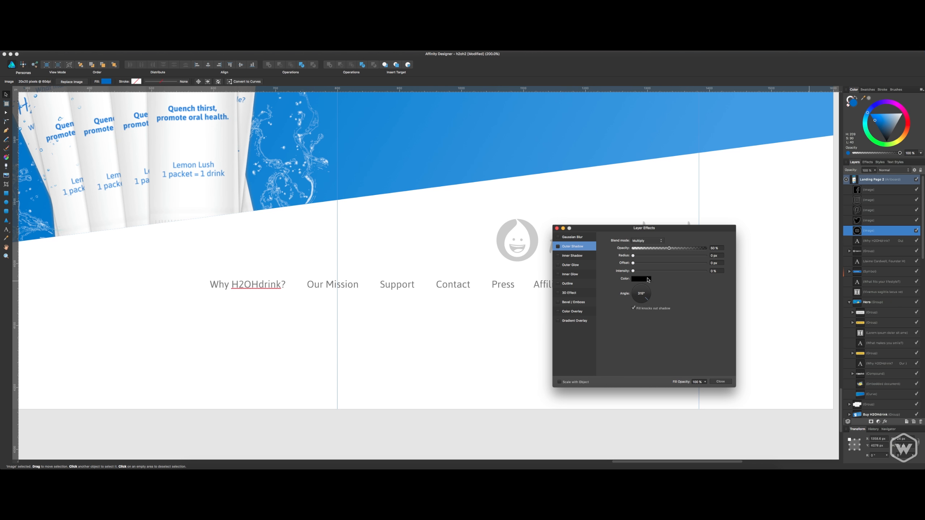
{"action": "left_click", "coordinate": [558, 312]}
{"action": "left_click", "coordinate": [637, 279]}
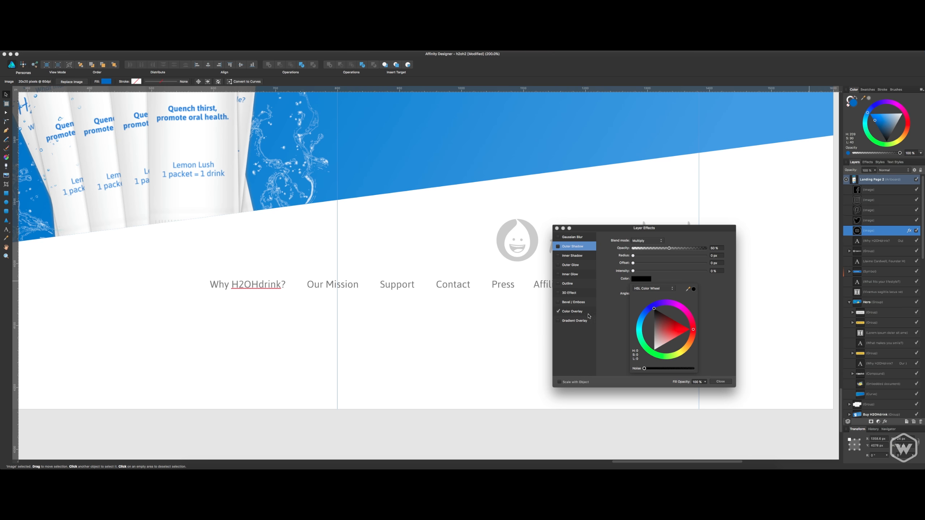
Set the YouTube icon's Color Overlay to #0A6AC4 as an RGB hex value and close the effects.
{"action": "left_click", "coordinate": [582, 312]}
{"action": "left_click", "coordinate": [640, 255]}
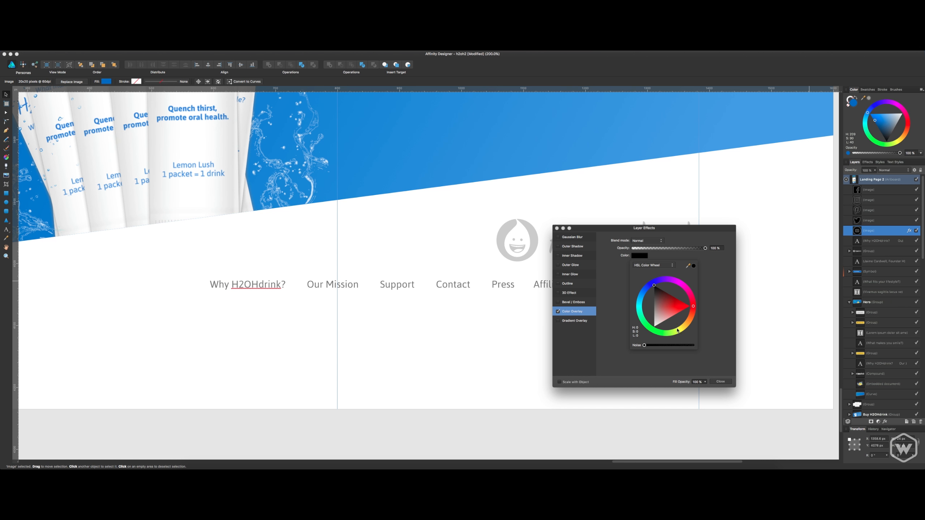
{"action": "left_click", "coordinate": [654, 266]}
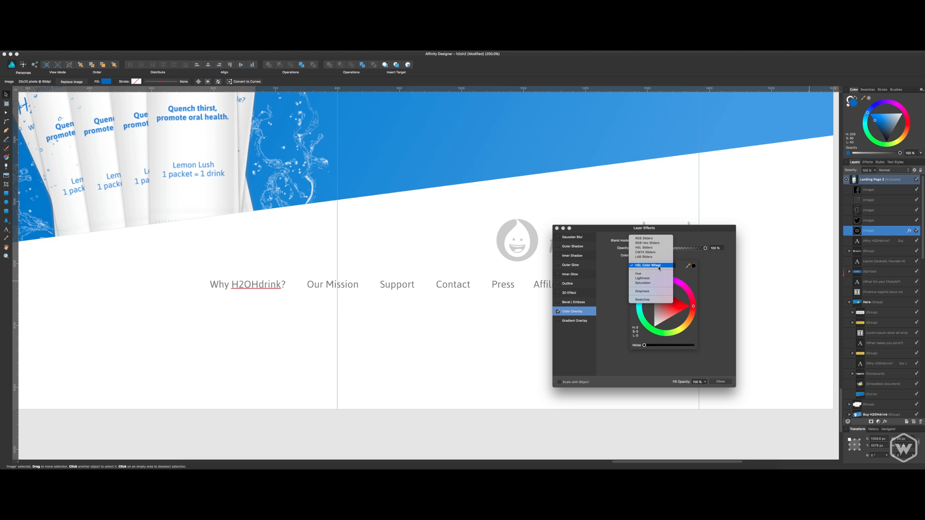
{"action": "left_click", "coordinate": [647, 242]}
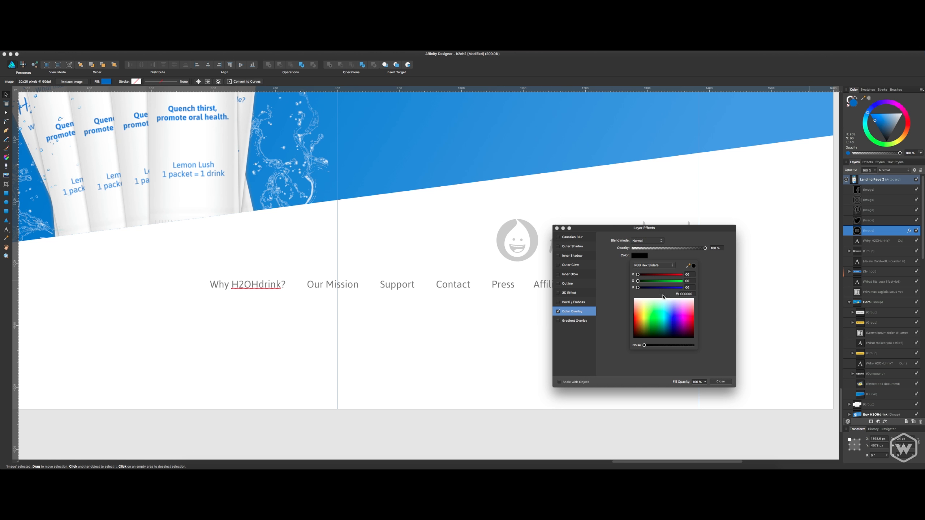
{"action": "left_click", "coordinate": [686, 293]}
{"action": "key", "text": "super+a"}
{"action": "type", "text": "#0A6AC4"}
{"action": "key", "text": "Return"}
{"action": "left_click", "coordinate": [714, 326]}
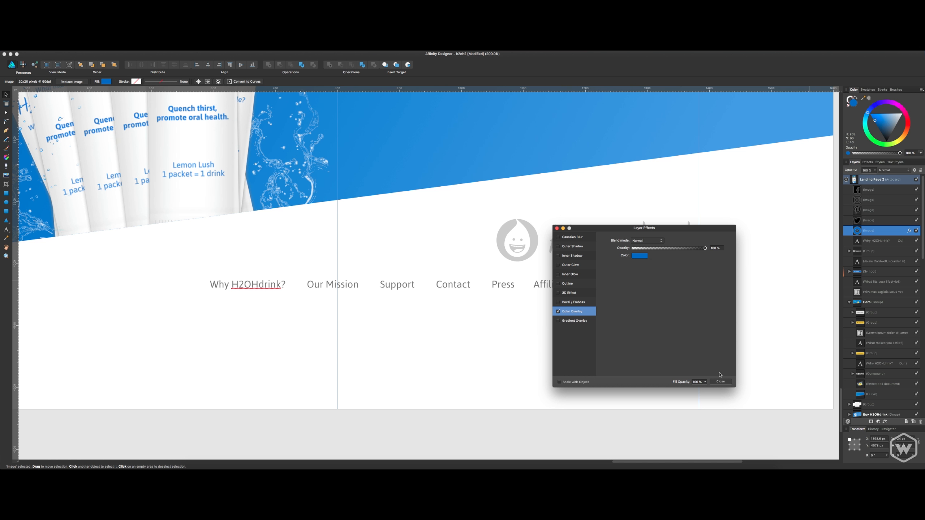
{"action": "left_click", "coordinate": [721, 381]}
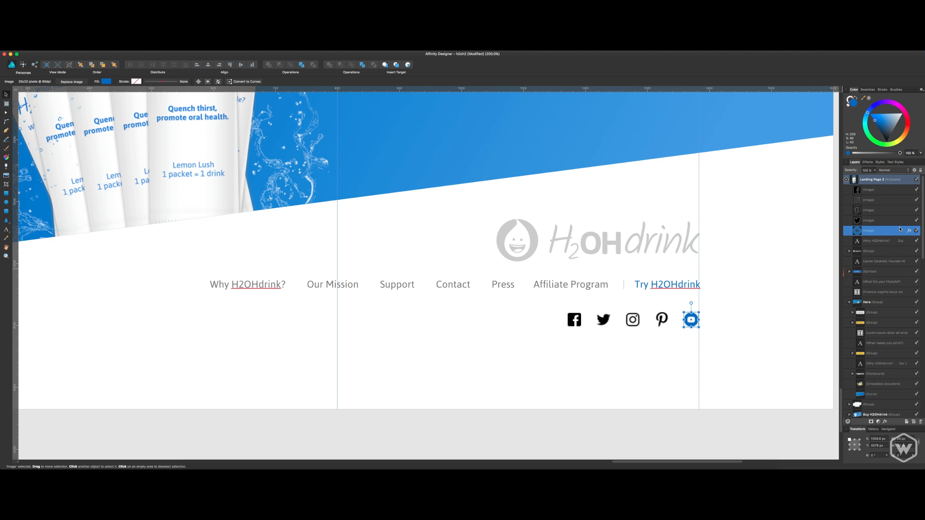
{"action": "right_click", "coordinate": [898, 229]}
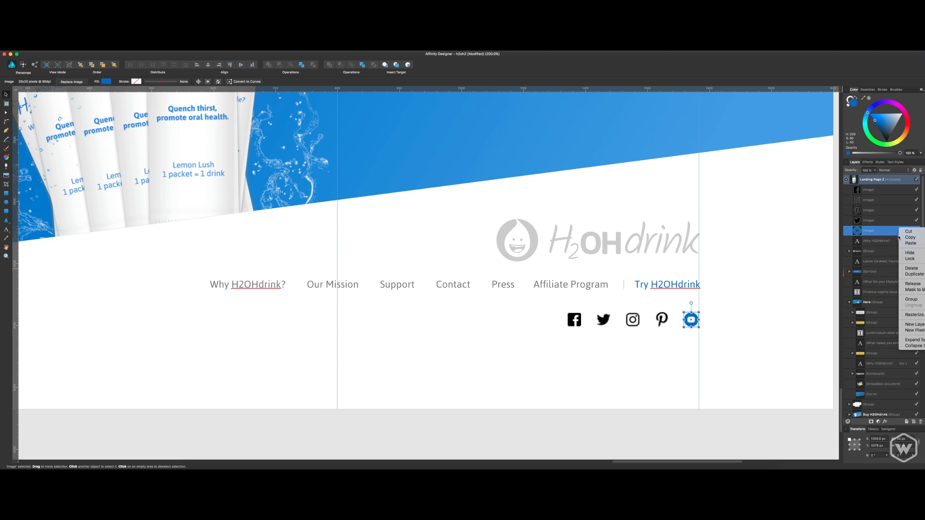
{"action": "left_click", "coordinate": [890, 237]}
{"action": "left_click", "coordinate": [885, 221]}
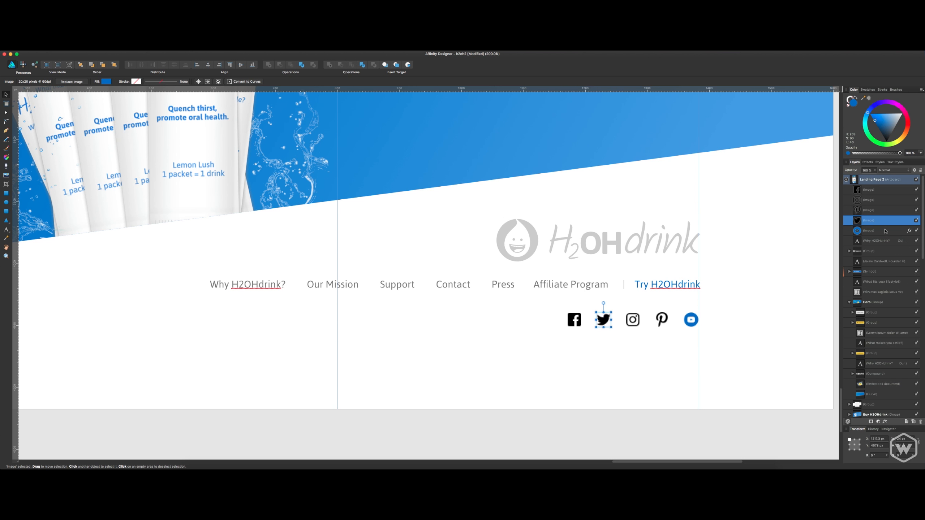
{"action": "left_click", "coordinate": [889, 231]}
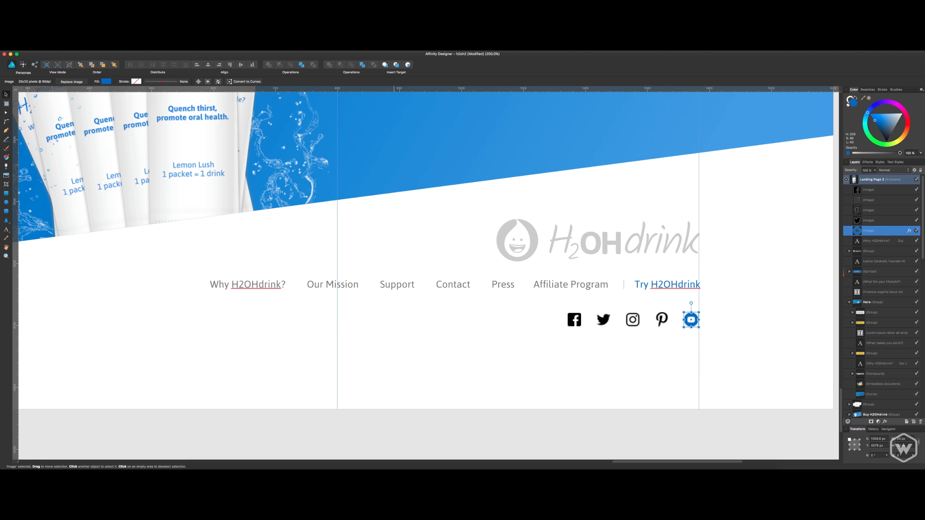
{"action": "left_click", "coordinate": [104, 47]}
{"action": "mouse_move", "coordinate": [87, 47]}
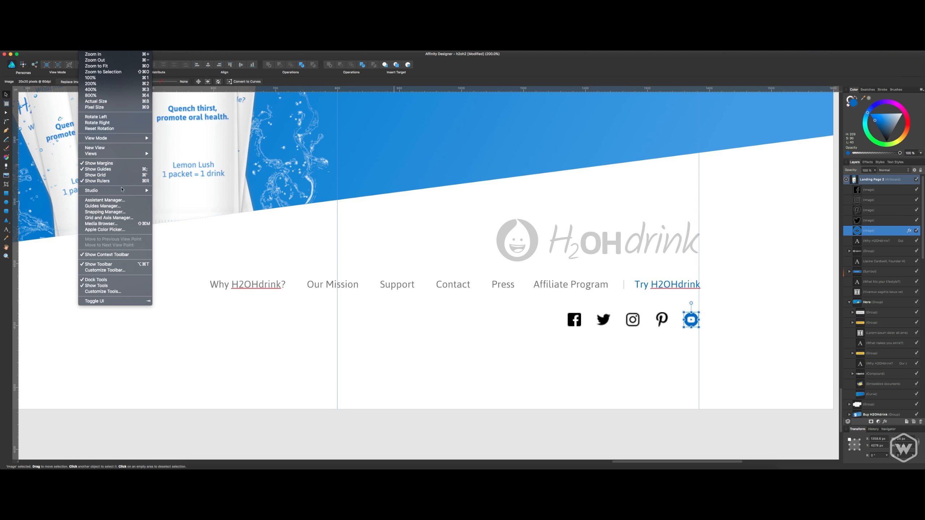
{"action": "mouse_move", "coordinate": [127, 191]}
{"action": "mouse_move", "coordinate": [140, 156]}
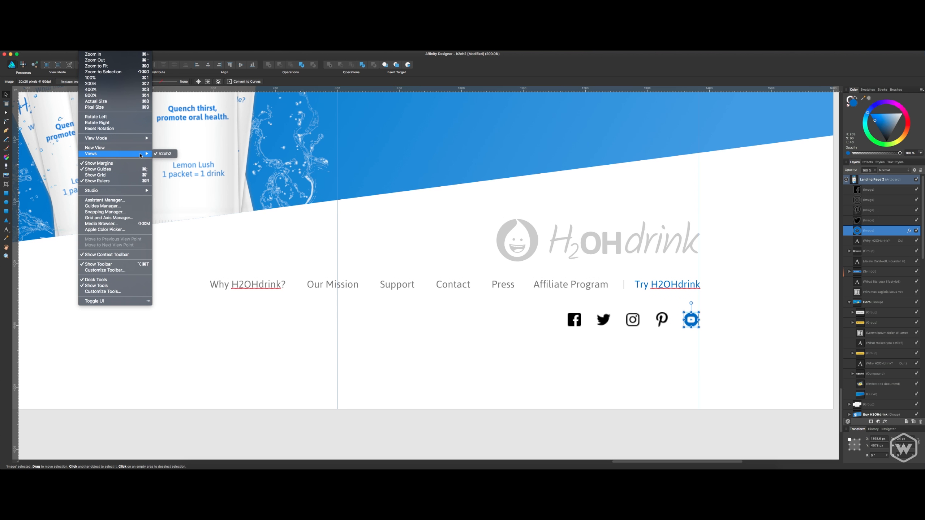
{"action": "key", "text": "Escape"}
{"action": "key", "text": "Escape"}
{"action": "left_click", "coordinate": [881, 162]}
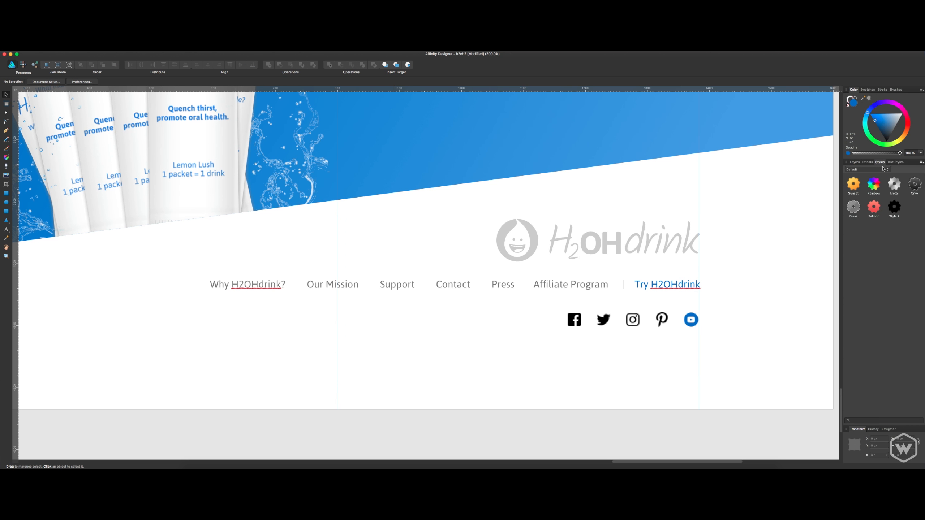
{"action": "left_click", "coordinate": [860, 163]}
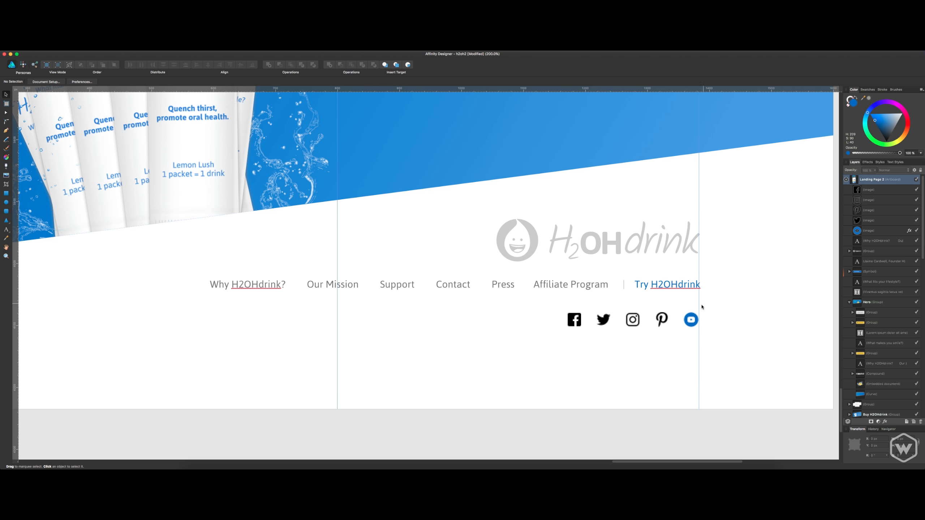
Create a style from the YouTube icon and apply it to the Facebook, Twitter, Instagram and Pinterest icons.
{"action": "right_click", "coordinate": [694, 322]}
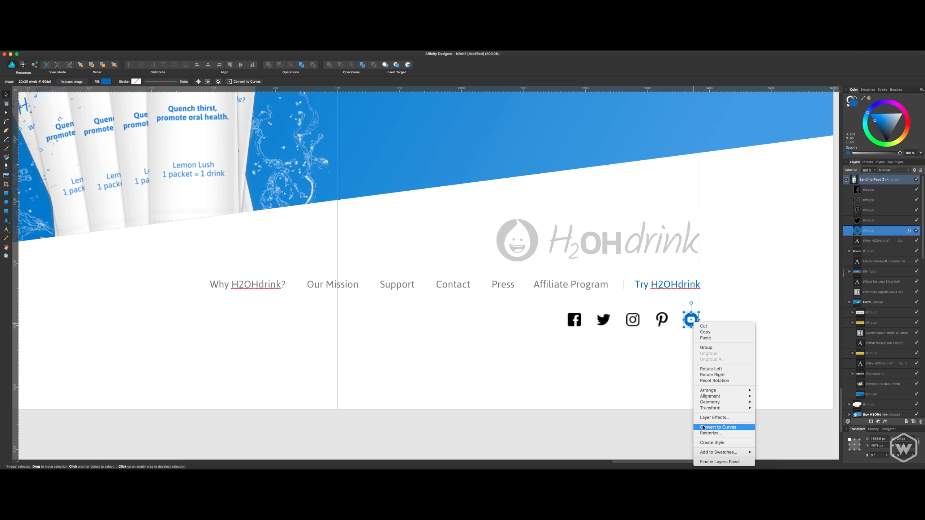
{"action": "left_click", "coordinate": [710, 442]}
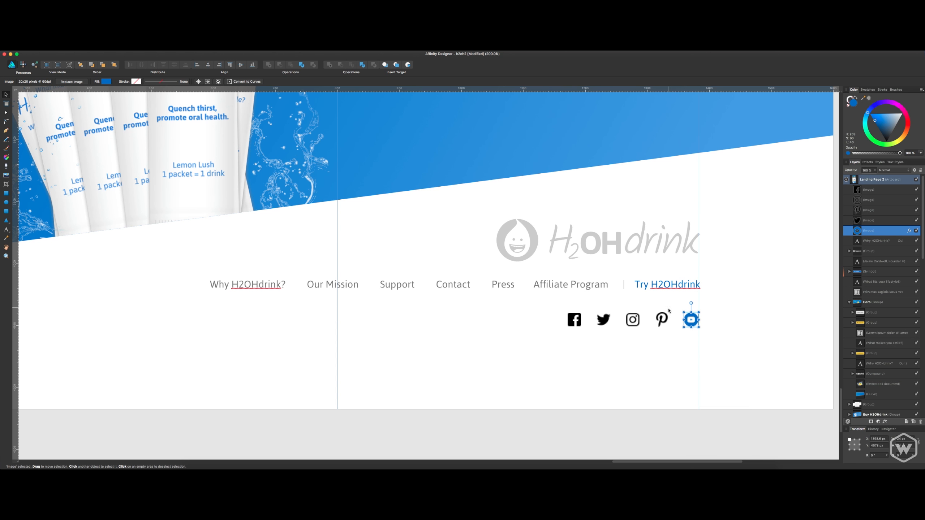
{"action": "left_click", "coordinate": [662, 319]}
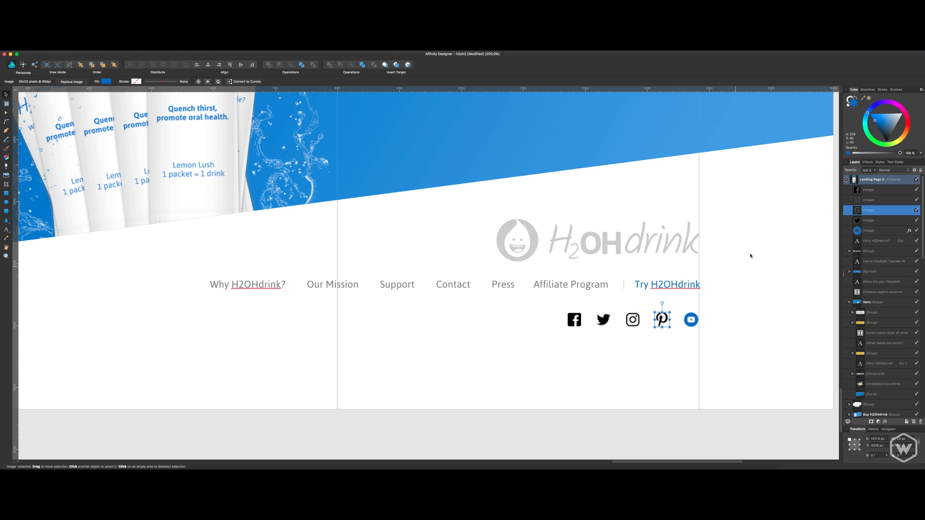
{"action": "left_click", "coordinate": [862, 224]}
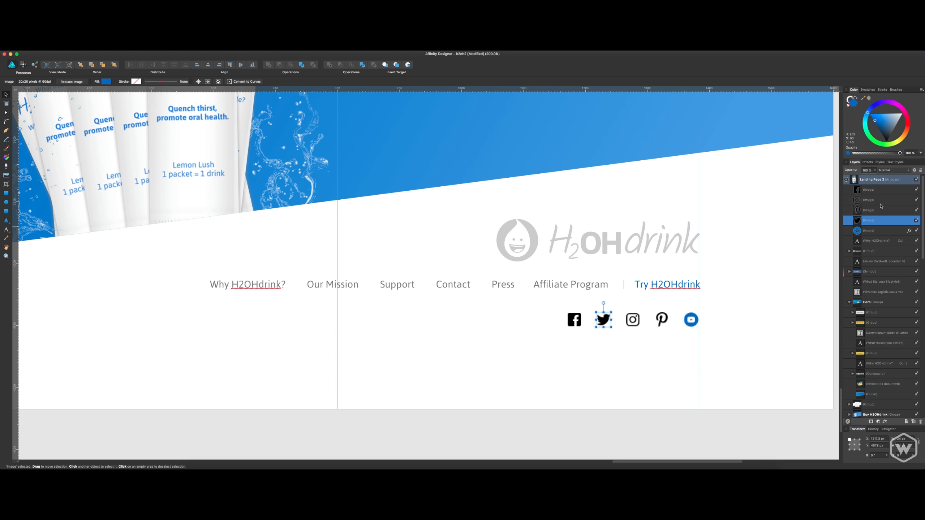
{"action": "left_click", "coordinate": [878, 190], "text": "shift"}
{"action": "left_click", "coordinate": [880, 163]}
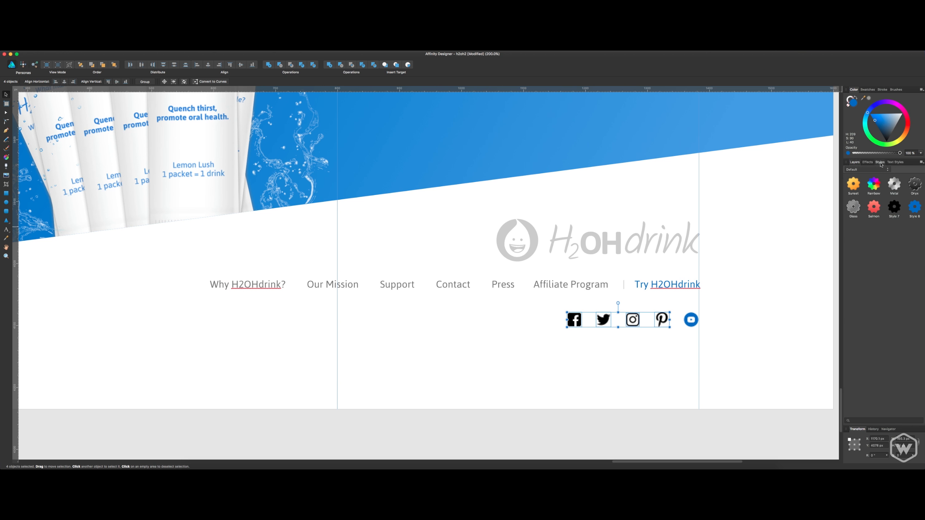
{"action": "left_click", "coordinate": [914, 208]}
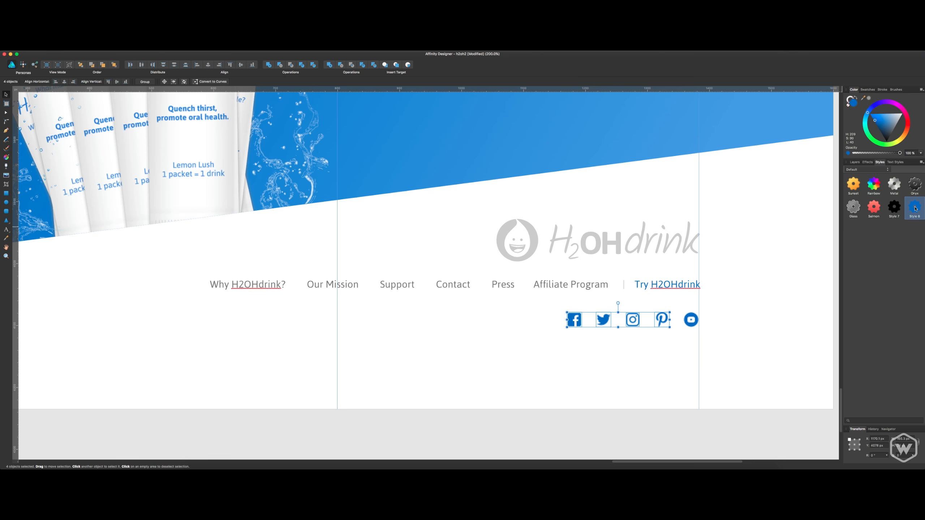
{"action": "left_click", "coordinate": [831, 292]}
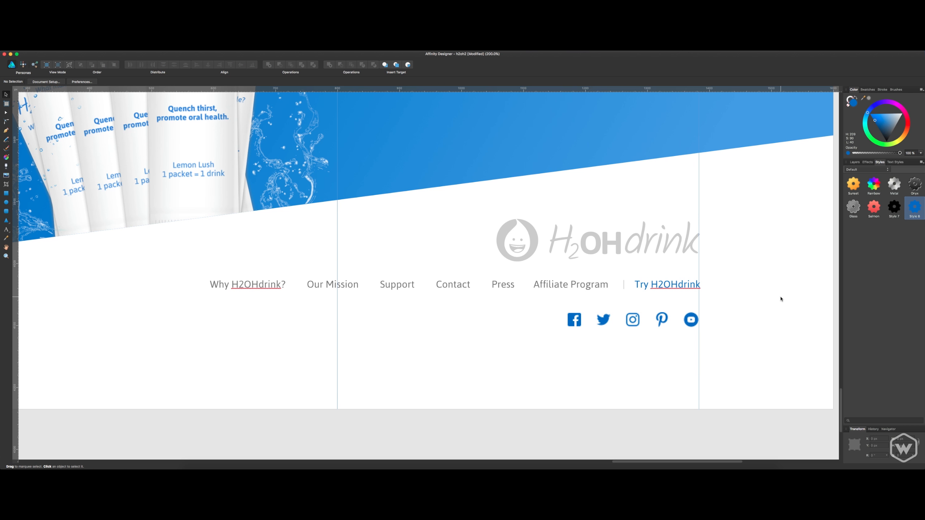
Nudge the footer navigation line slightly left to meet the right column guide, and save the document.
{"action": "left_click", "coordinate": [669, 288]}
{"action": "key", "text": "Left"}
{"action": "key", "text": "Left"}
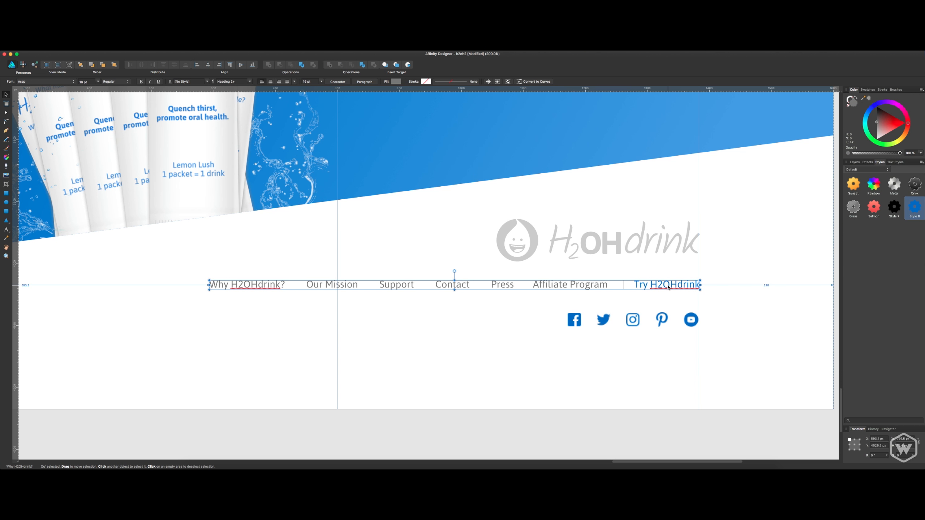
{"action": "key", "text": "super+s"}
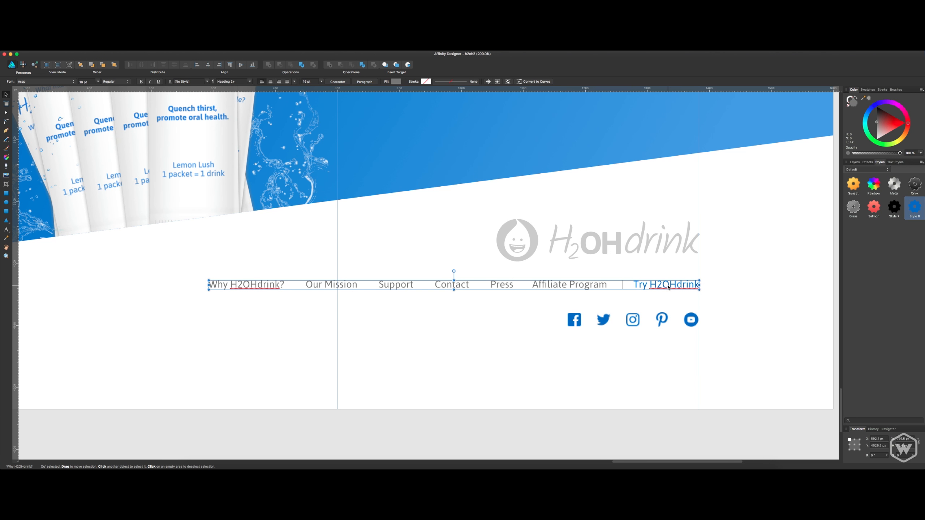
Select all five social icons, nudge the row slightly up and to the right, and save the document.
{"action": "key", "text": "super+minus"}
{"action": "left_click", "coordinate": [666, 288]}
{"action": "left_click_drag", "start_coordinate": [665, 287], "coordinate": [732, 319]}
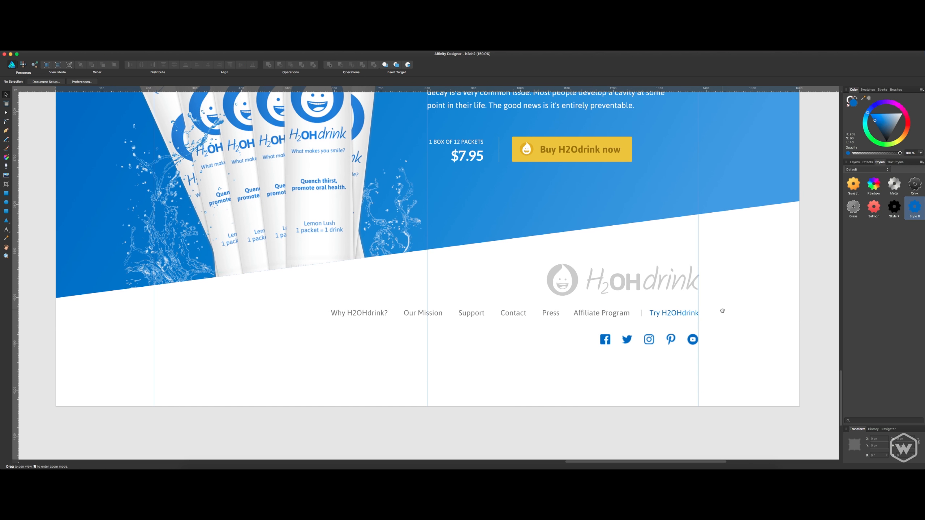
{"action": "left_click", "coordinate": [696, 344]}
{"action": "left_click", "coordinate": [670, 340], "text": "shift"}
{"action": "left_click", "coordinate": [650, 341], "text": "shift"}
{"action": "left_click", "coordinate": [627, 342], "text": "shift"}
{"action": "left_click", "coordinate": [605, 344], "text": "shift"}
{"action": "left_click_drag", "start_coordinate": [605, 344], "coordinate": [606, 343]}
{"action": "left_click", "coordinate": [610, 417]}
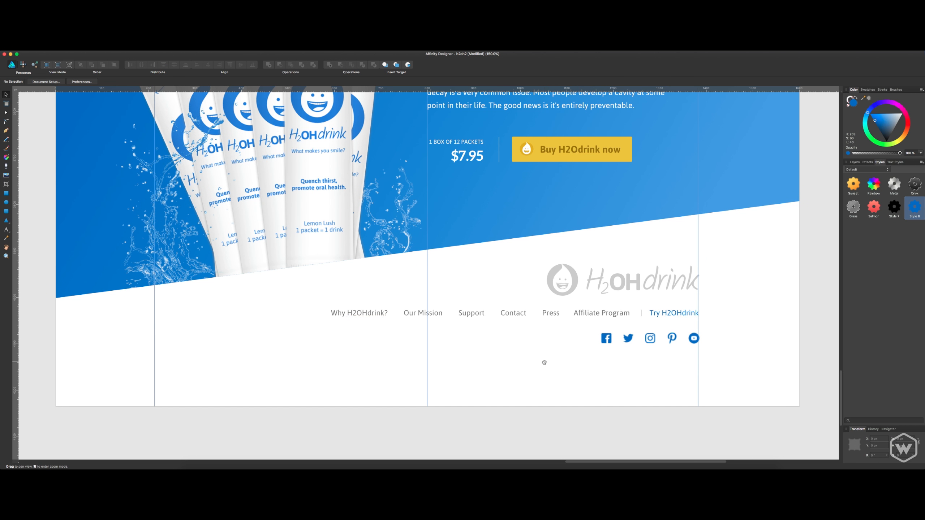
{"action": "scroll", "coordinate": [590, 381], "scroll_direction": "left", "scroll_amount": 3}
{"action": "scroll", "coordinate": [590, 381], "scroll_direction": "up", "scroll_amount": 1}
{"action": "key", "text": "super+s"}
{"action": "key", "text": "super+1"}
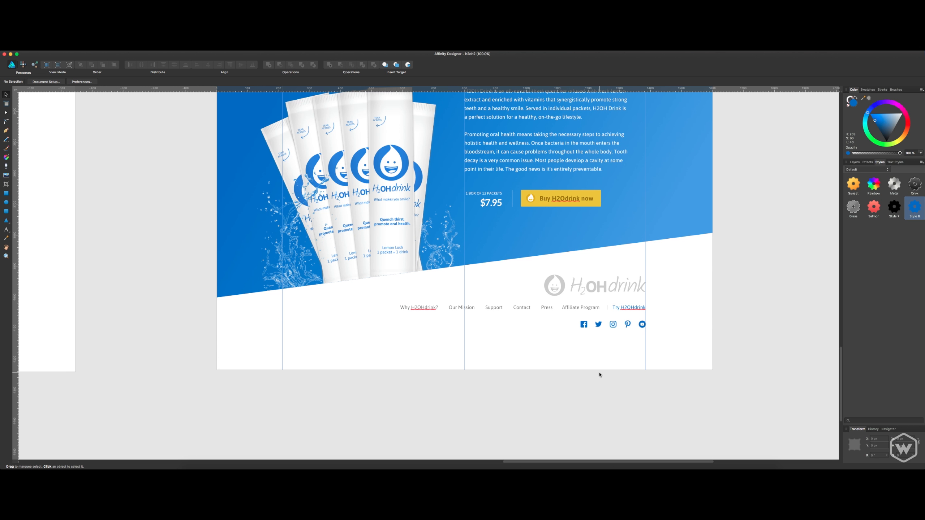
Shorten the Landing Page 2 artboard by raising its bottom edge to just below the social icons.
{"action": "left_click_drag", "start_coordinate": [343, 236], "coordinate": [340, 268]}
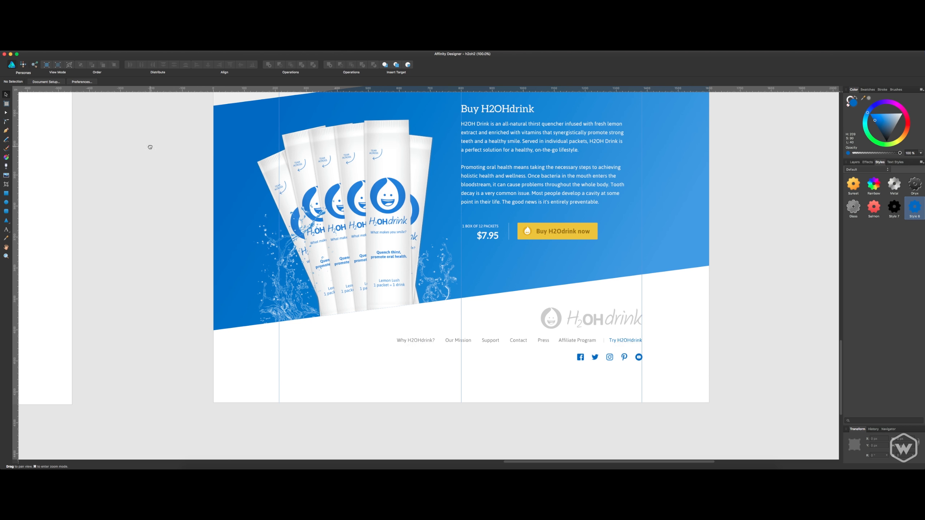
{"action": "left_click_drag", "start_coordinate": [165, 110], "coordinate": [180, 229]}
{"action": "left_click_drag", "start_coordinate": [193, 117], "coordinate": [192, 234]}
{"action": "left_click_drag", "start_coordinate": [199, 138], "coordinate": [204, 288]}
{"action": "left_click_drag", "start_coordinate": [229, 121], "coordinate": [209, 273]}
{"action": "left_click_drag", "start_coordinate": [214, 198], "coordinate": [211, 306]}
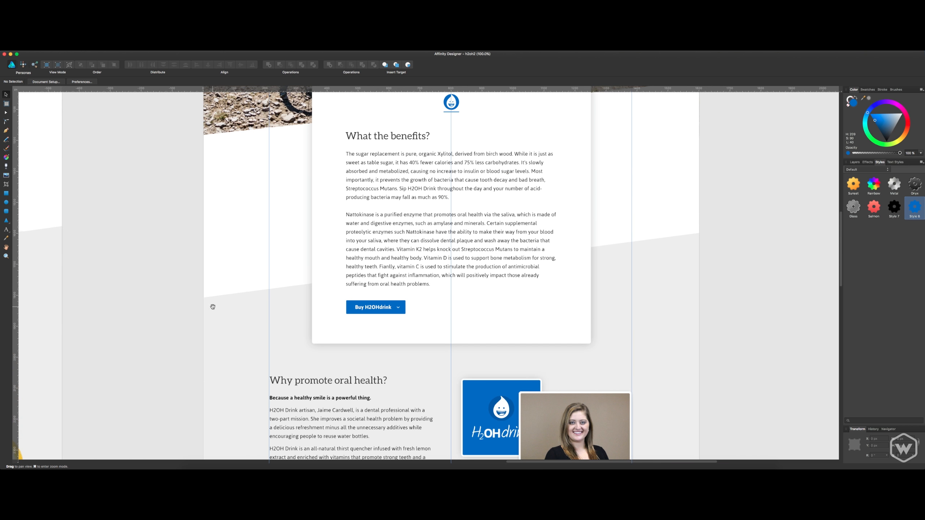
{"action": "left_click_drag", "start_coordinate": [229, 153], "coordinate": [217, 260]}
{"action": "left_click_drag", "start_coordinate": [226, 131], "coordinate": [235, 351]}
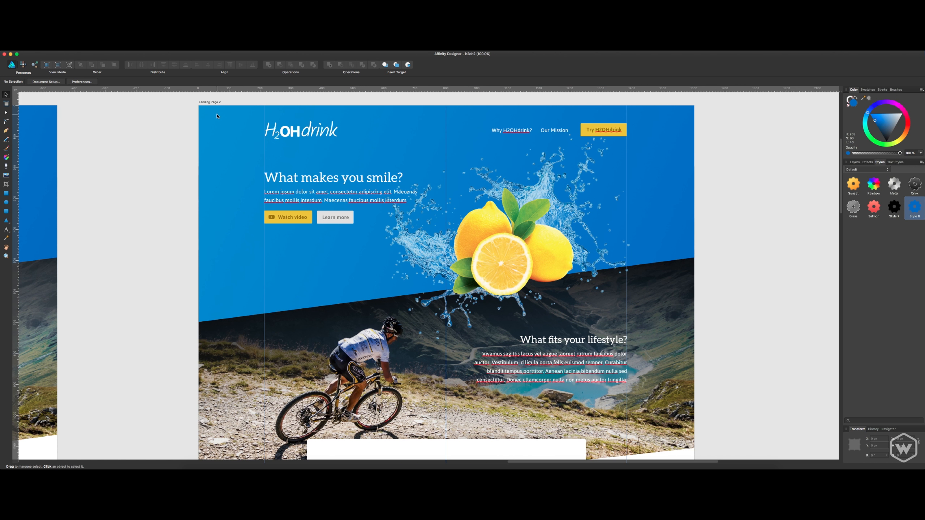
{"action": "left_click", "coordinate": [212, 102]}
{"action": "scroll", "coordinate": [424, 252], "scroll_direction": "down", "scroll_amount": 20}
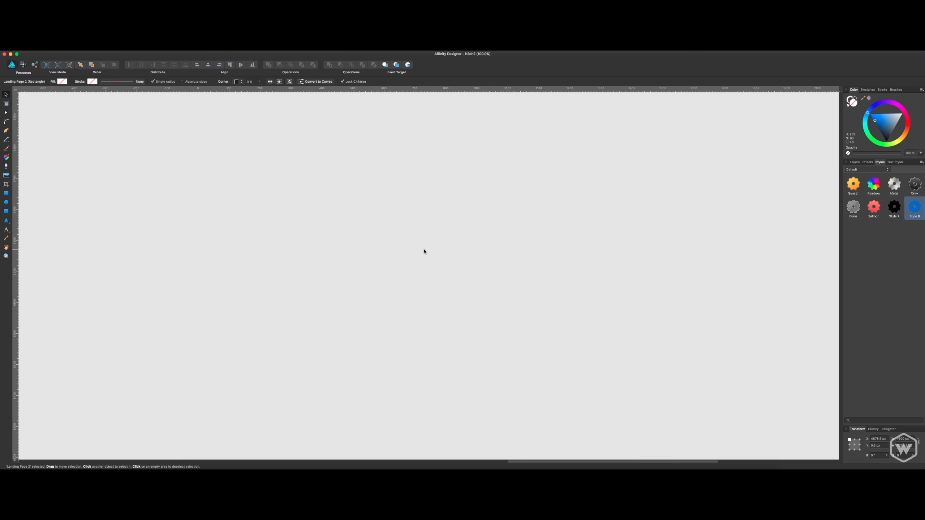
{"action": "scroll", "coordinate": [409, 265], "scroll_direction": "up", "scroll_amount": 10}
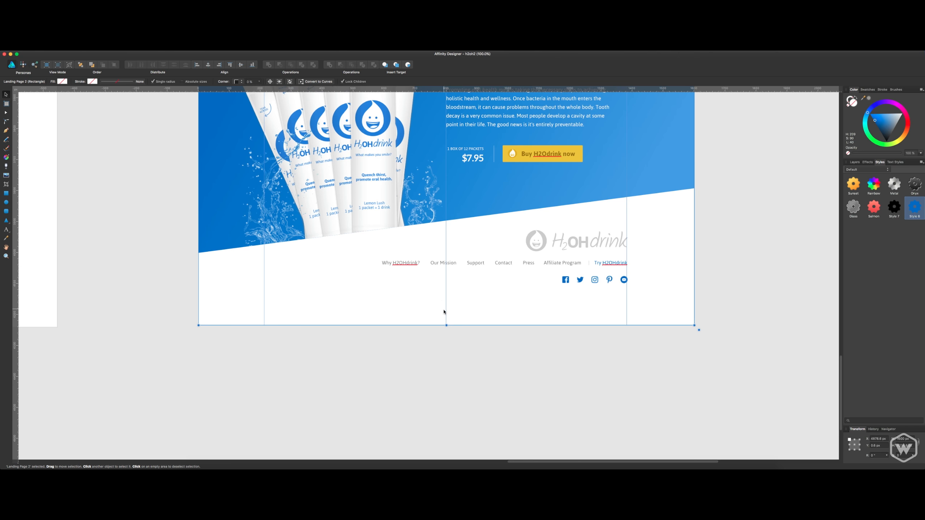
{"action": "left_click_drag", "start_coordinate": [447, 327], "coordinate": [453, 293]}
{"action": "left_click", "coordinate": [475, 334]}
Move the footer logo and the navigation line slightly up, away from the social icons, and save the document.
{"action": "scroll", "coordinate": [379, 351], "scroll_direction": "up", "scroll_amount": 2}
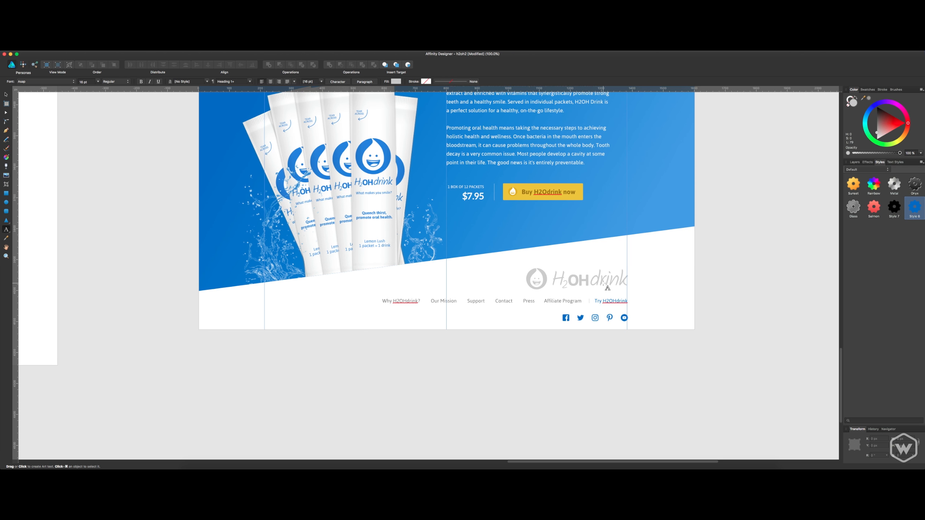
{"action": "left_click", "coordinate": [620, 280]}
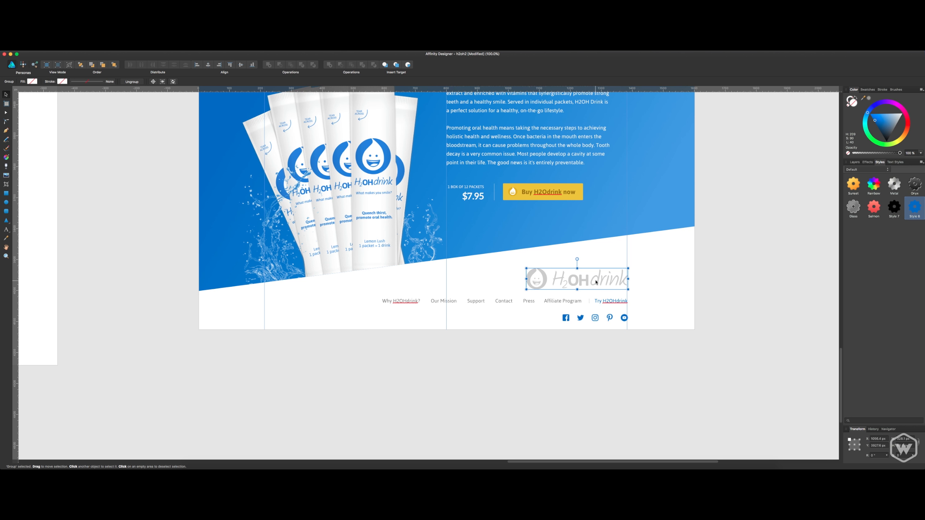
{"action": "left_click_drag", "start_coordinate": [596, 282], "coordinate": [611, 294]}
{"action": "left_click", "coordinate": [610, 300]}
{"action": "left_click", "coordinate": [654, 293]}
{"action": "key", "text": "super+s"}
Select the five social icons and nudge the row slightly down toward the artboard's bottom edge.
{"action": "scroll", "coordinate": [541, 326], "scroll_direction": "left", "scroll_amount": 3}
{"action": "scroll", "coordinate": [541, 325], "scroll_direction": "up", "scroll_amount": 1}
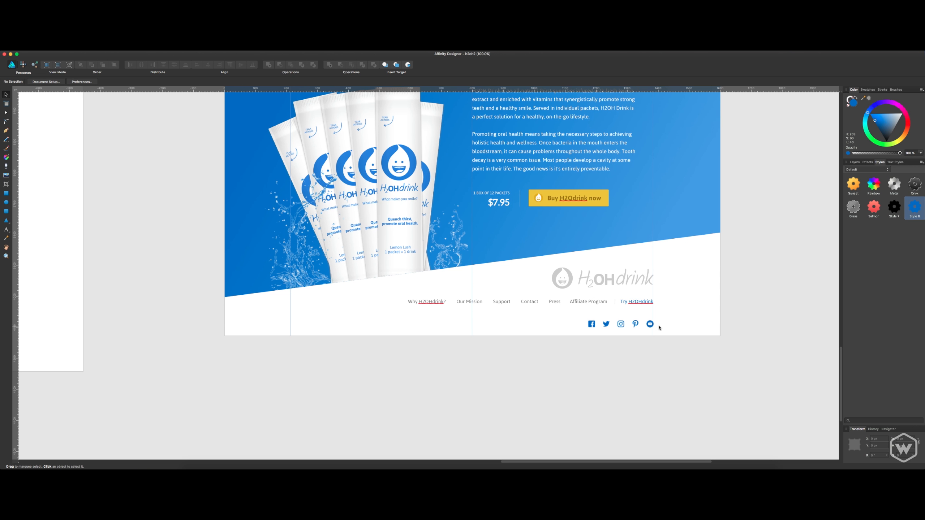
{"action": "left_click_drag", "start_coordinate": [670, 316], "coordinate": [596, 328]}
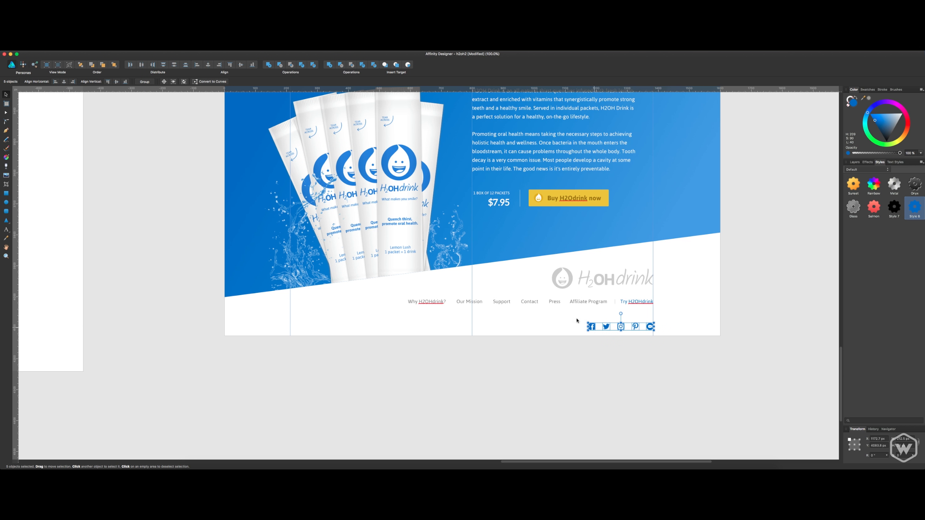
{"action": "left_click", "coordinate": [576, 320]}
Draw a full-width rectangle over the social icon row, extending past the artboard's bottom and side edges.
{"action": "left_click", "coordinate": [6, 192]}
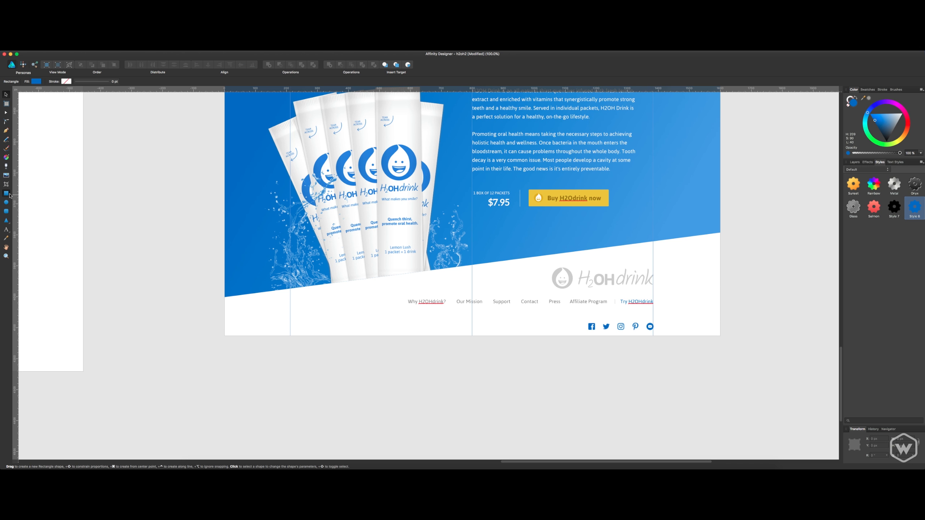
{"action": "left_click_drag", "start_coordinate": [223, 321], "coordinate": [732, 363]}
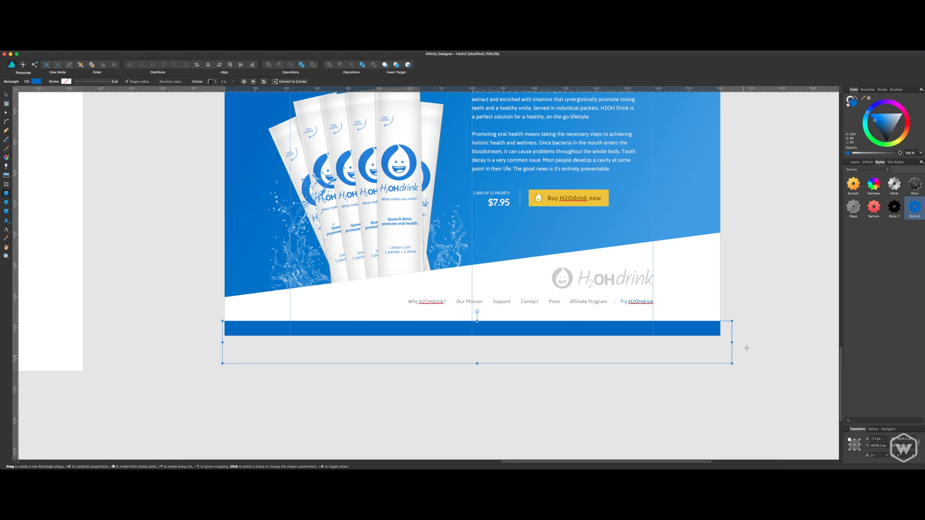
{"action": "key", "text": "v"}
{"action": "left_click", "coordinate": [738, 281]}
{"action": "left_click", "coordinate": [691, 322]}
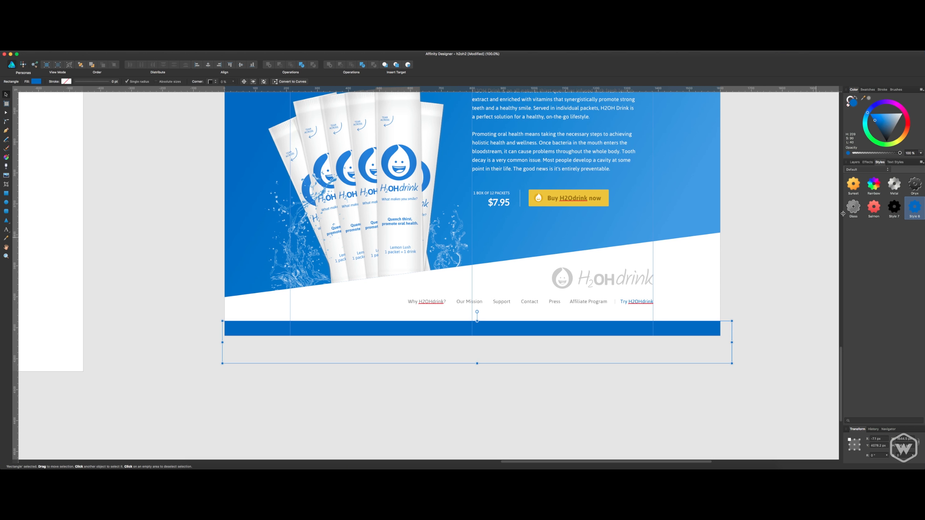
Fill the bottom rectangle with light grey EAEAEA and send it behind the social icons.
{"action": "double_click", "coordinate": [854, 103]}
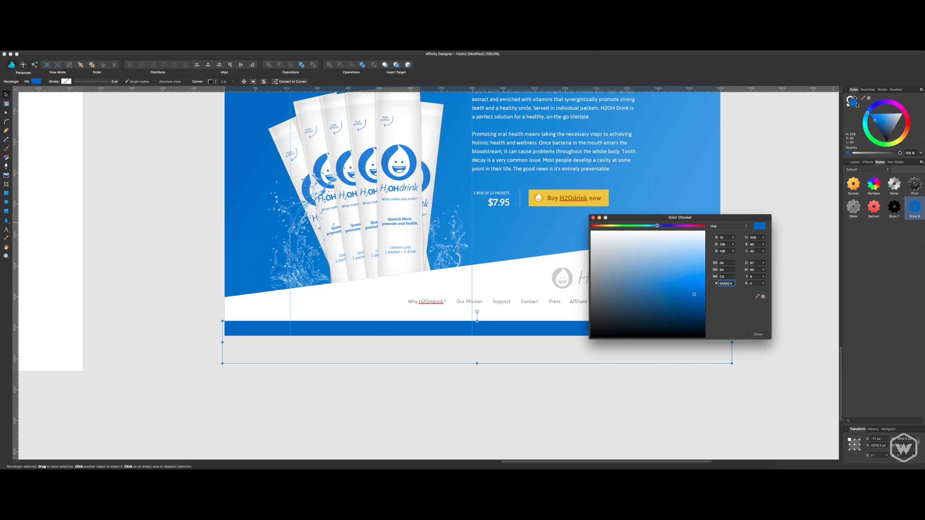
{"action": "left_click_drag", "start_coordinate": [666, 245], "coordinate": [583, 241]}
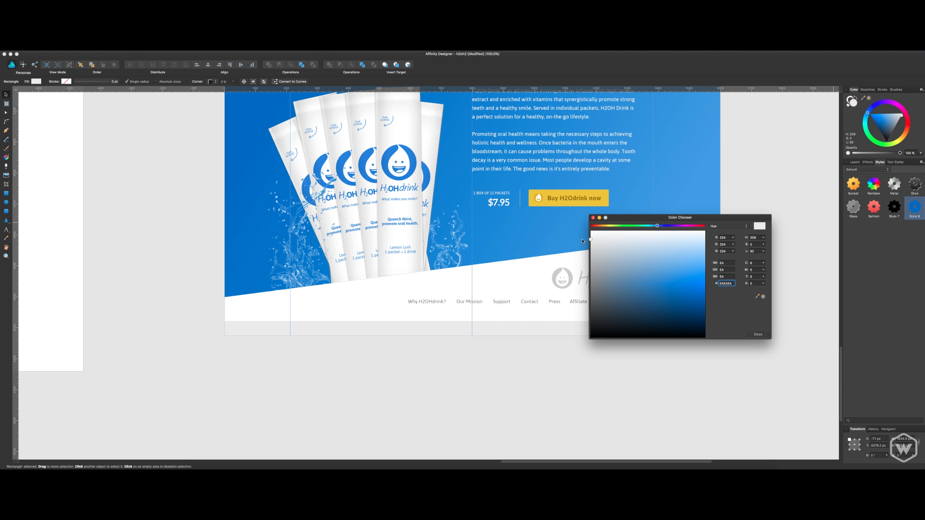
{"action": "left_click", "coordinate": [755, 334]}
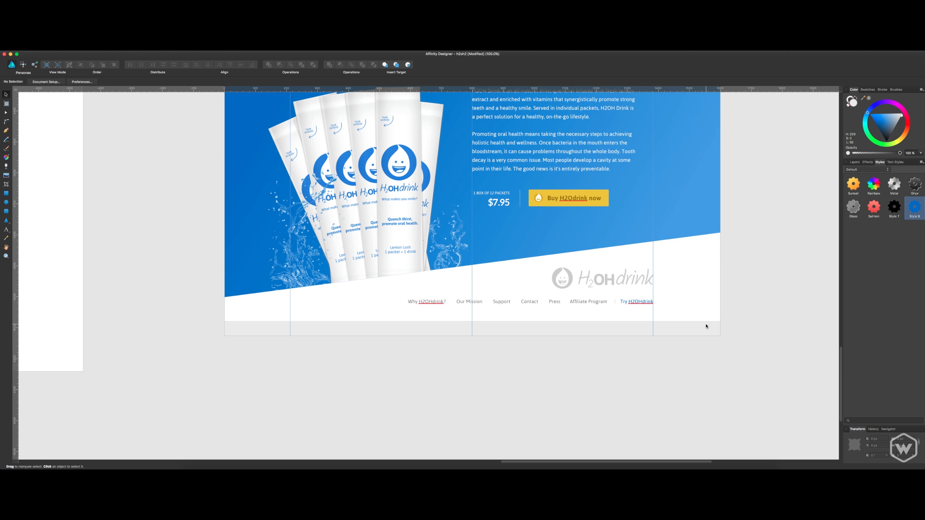
{"action": "key", "text": "super+bracketleft"}
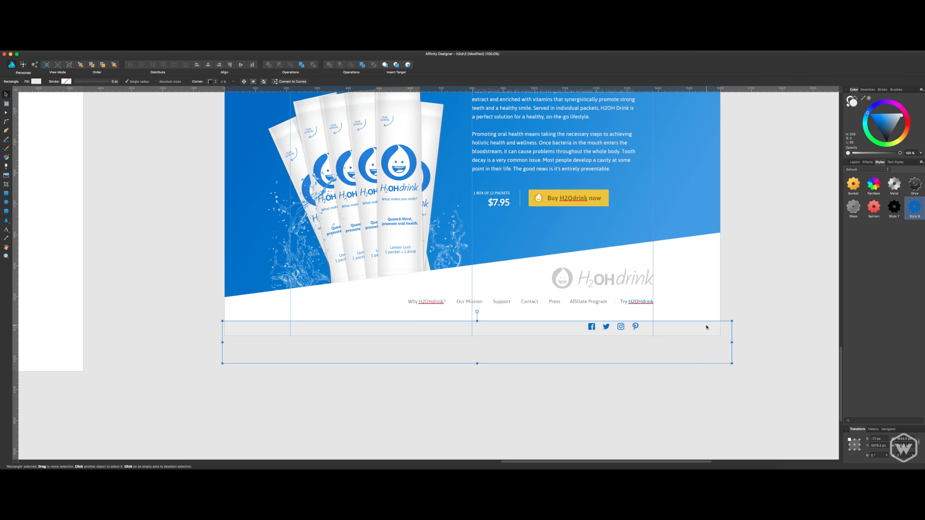
{"action": "left_click", "coordinate": [753, 308]}
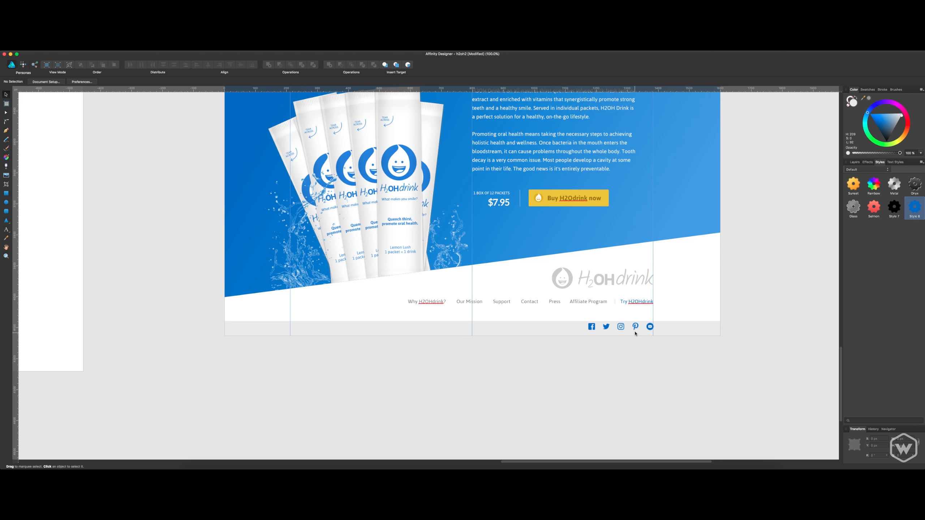
Move the grey bar slightly up, then shorten its lower and right overhang to just past the artboard's edges.
{"action": "left_click", "coordinate": [671, 331]}
{"action": "left_click_drag", "start_coordinate": [671, 331], "coordinate": [669, 330]}
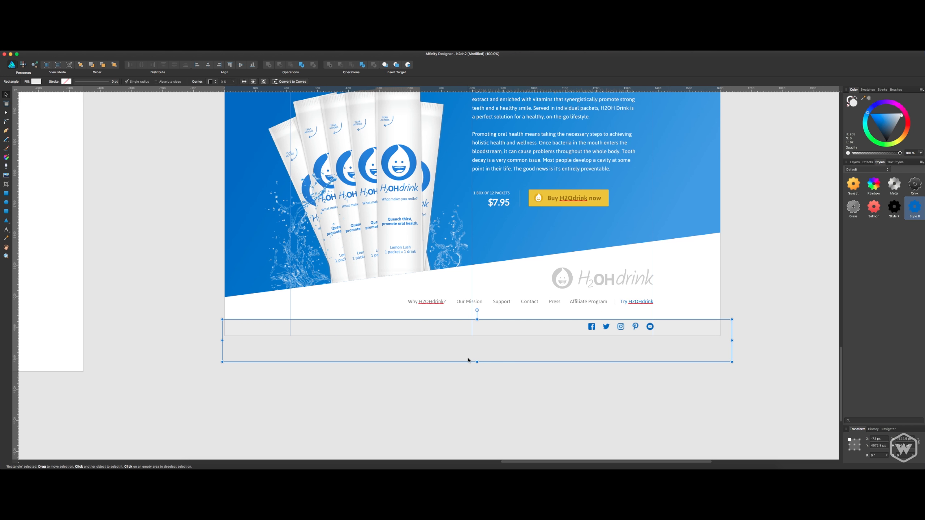
{"action": "left_click_drag", "start_coordinate": [477, 361], "coordinate": [477, 337]}
{"action": "left_click_drag", "start_coordinate": [732, 328], "coordinate": [722, 328]}
{"action": "left_click", "coordinate": [745, 306]}
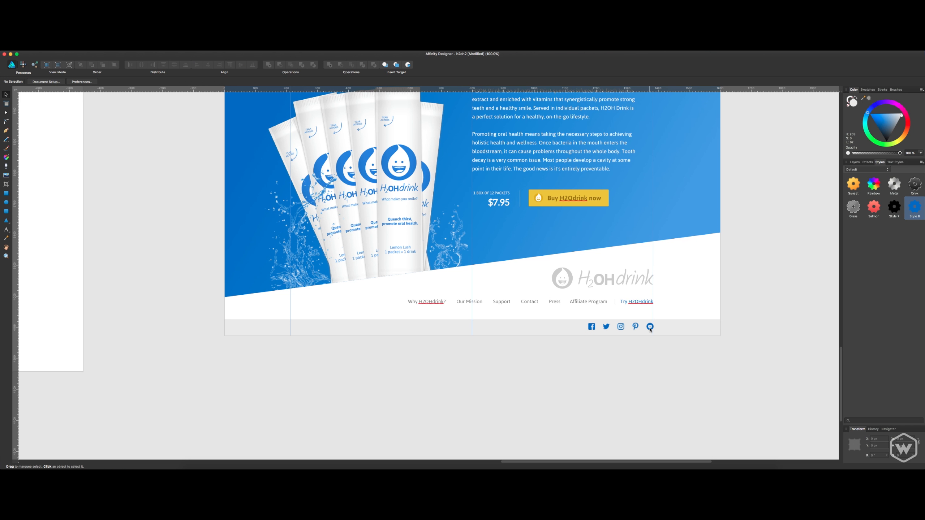
Select all five social icons and nudge the row slightly down within the grey bar.
{"action": "left_click", "coordinate": [651, 327]}
{"action": "left_click", "coordinate": [740, 349]}
{"action": "left_click", "coordinate": [649, 327]}
{"action": "left_click", "coordinate": [635, 327], "text": "shift"}
{"action": "left_click", "coordinate": [620, 327], "text": "shift"}
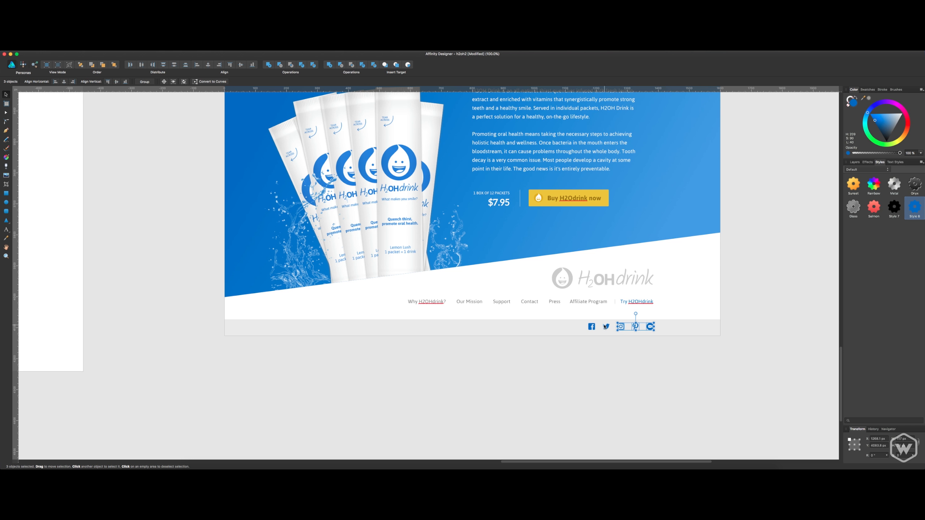
{"action": "left_click", "coordinate": [606, 327], "text": "shift"}
{"action": "left_click", "coordinate": [592, 327], "text": "shift"}
{"action": "left_click_drag", "start_coordinate": [593, 328], "coordinate": [594, 328]}
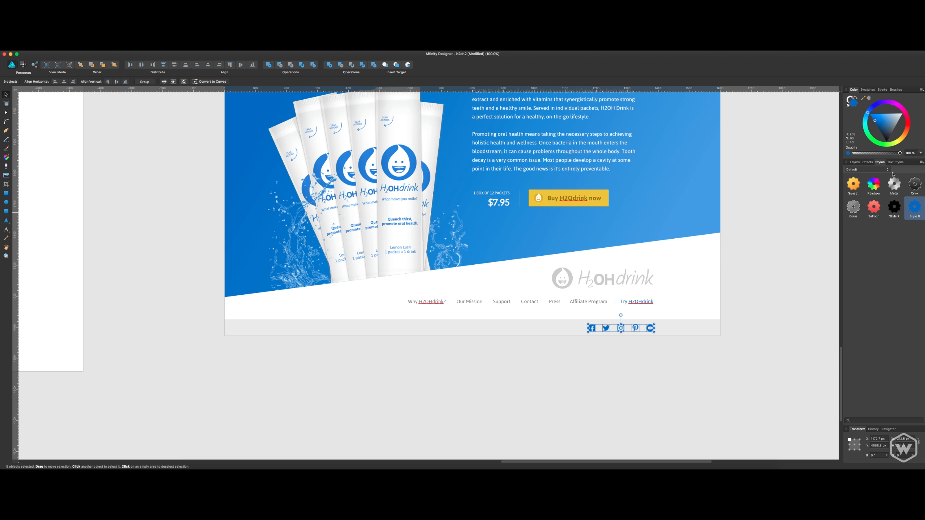
Set the Color Overlay layer effect of the rightmost social icon to grey 999999.
{"action": "right_click", "coordinate": [913, 205]}
{"action": "left_click", "coordinate": [856, 163]}
{"action": "left_click", "coordinate": [855, 162]}
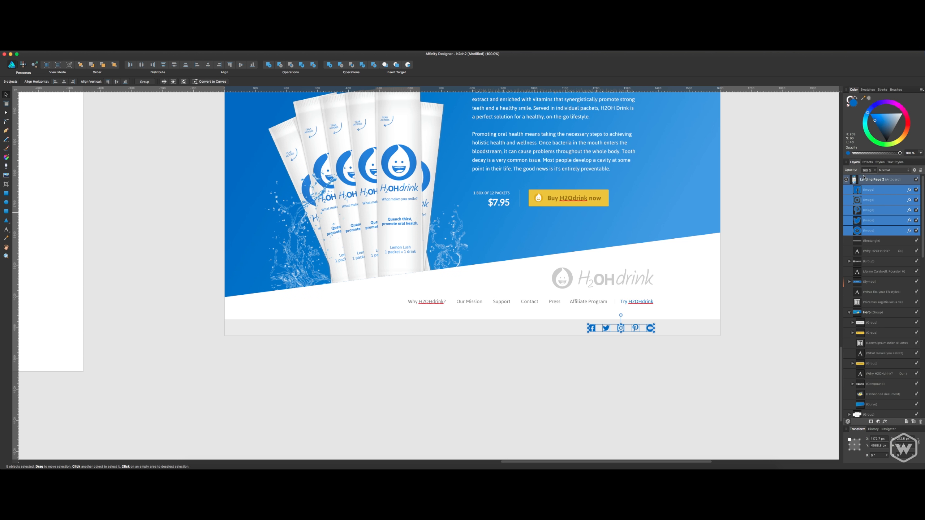
{"action": "left_click", "coordinate": [910, 231]}
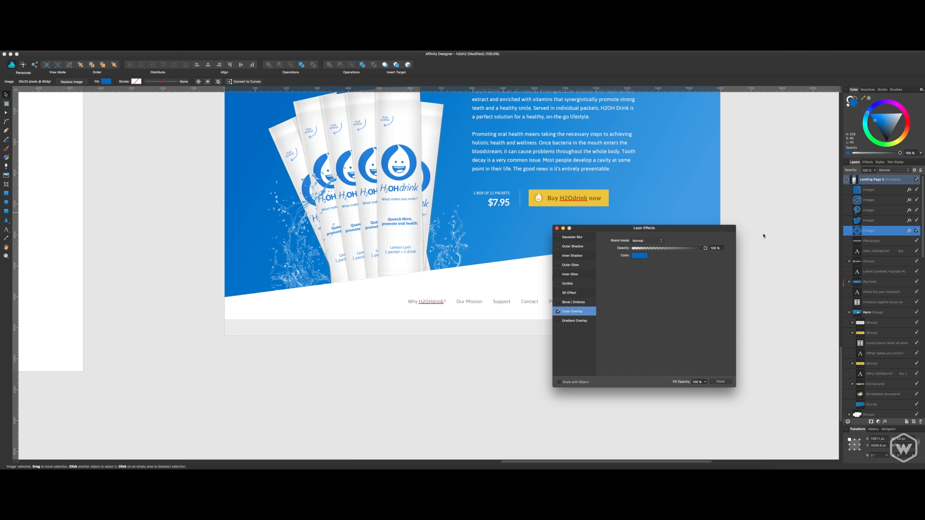
{"action": "left_click_drag", "start_coordinate": [694, 231], "coordinate": [481, 228]}
{"action": "left_click", "coordinate": [428, 255]}
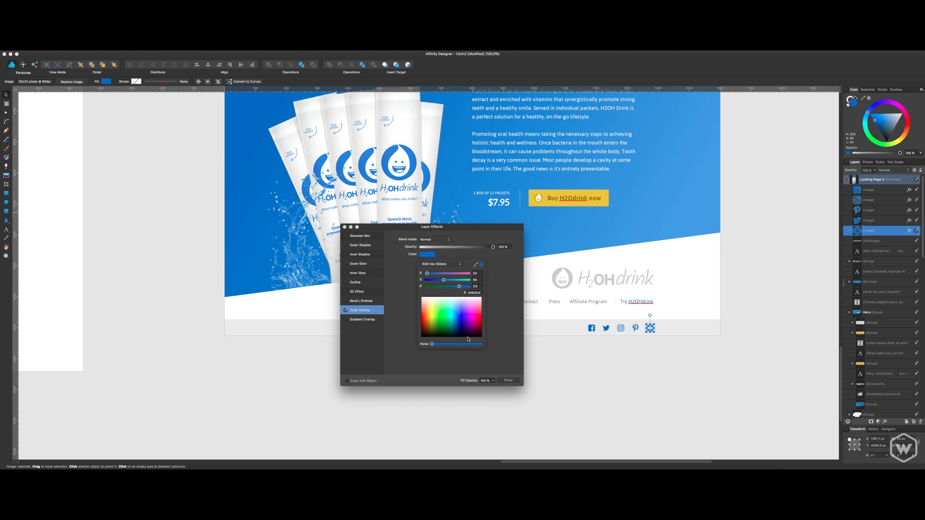
{"action": "left_click", "coordinate": [422, 337]}
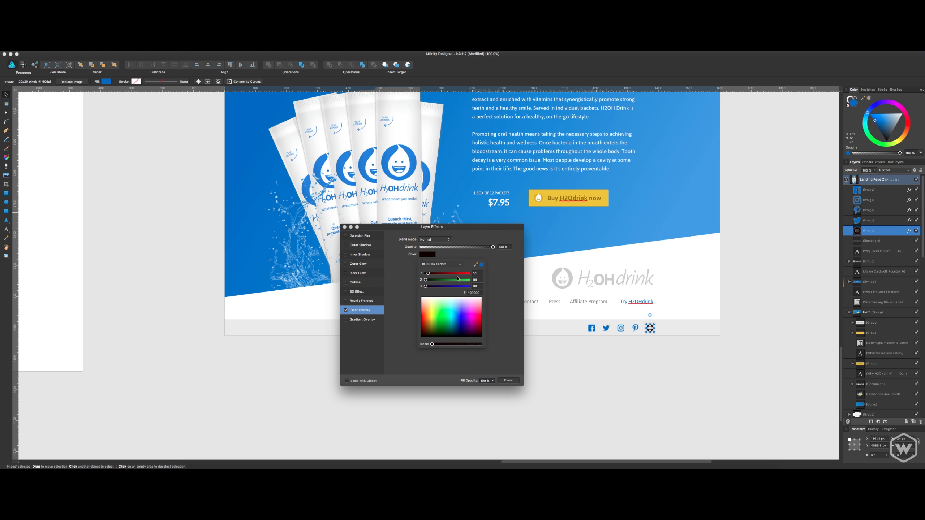
{"action": "double_click", "coordinate": [478, 293]}
{"action": "type", "text": "99999"}
{"action": "key", "text": "Return"}
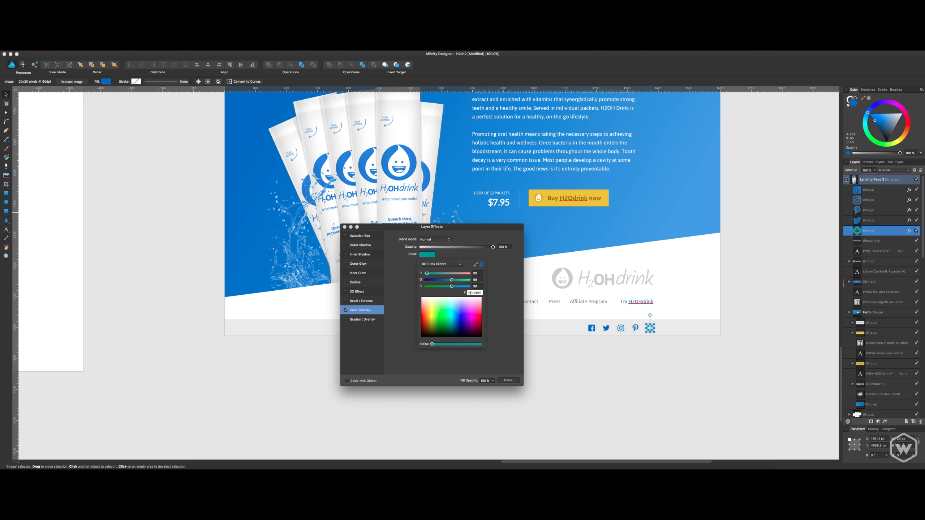
{"action": "key", "text": "Return"}
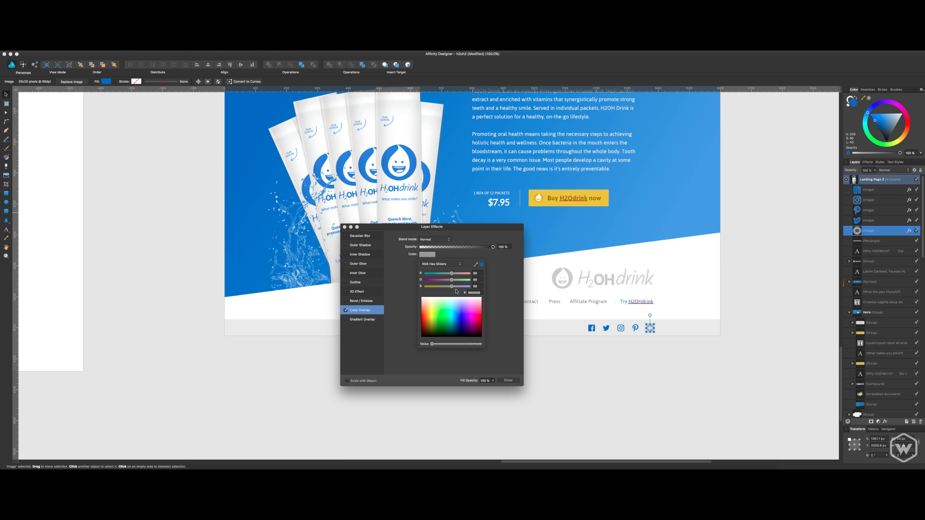
Change the rightmost icon's overlay to a slightly darker grey and close its layer effects.
{"action": "left_click", "coordinate": [475, 292]}
{"action": "type", "text": "888888"}
{"action": "key", "text": "Return"}
{"action": "left_click", "coordinate": [514, 380]}
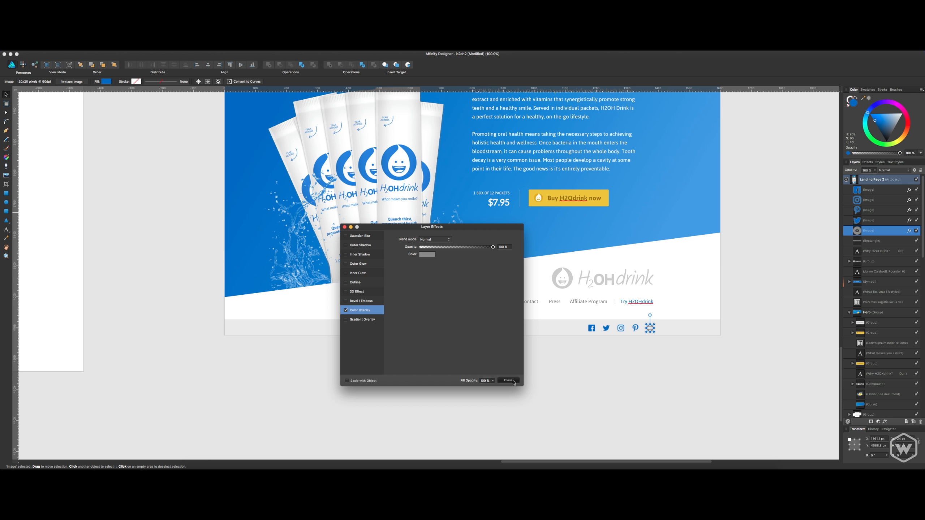
Create a reusable style from the rightmost social icon's grey overlay.
{"action": "right_click", "coordinate": [891, 234]}
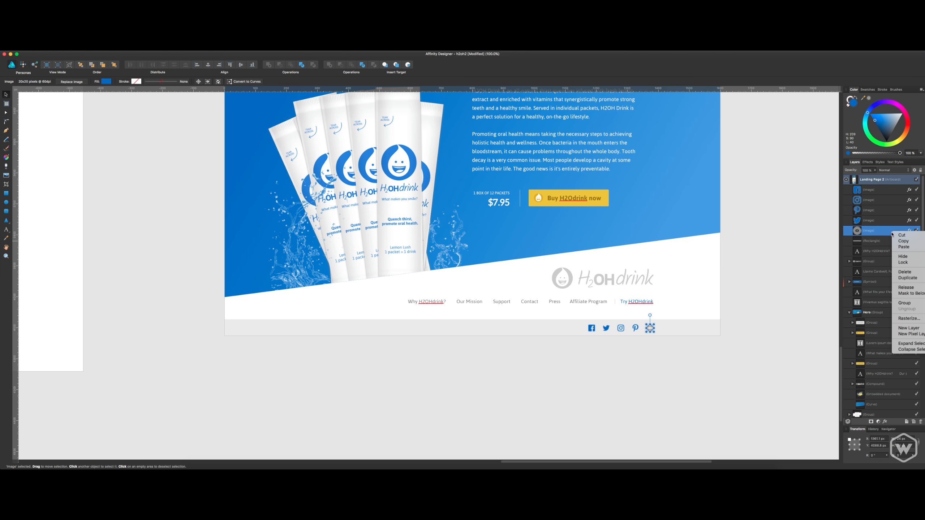
{"action": "right_click", "coordinate": [652, 330]}
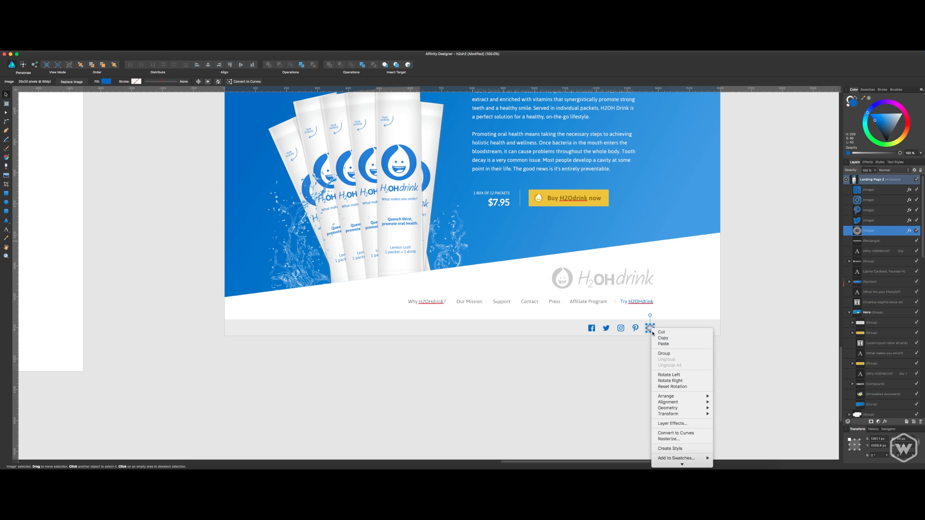
{"action": "left_click", "coordinate": [675, 450]}
Select the four blue social icons and apply the new grey style to them.
{"action": "left_click", "coordinate": [874, 221]}
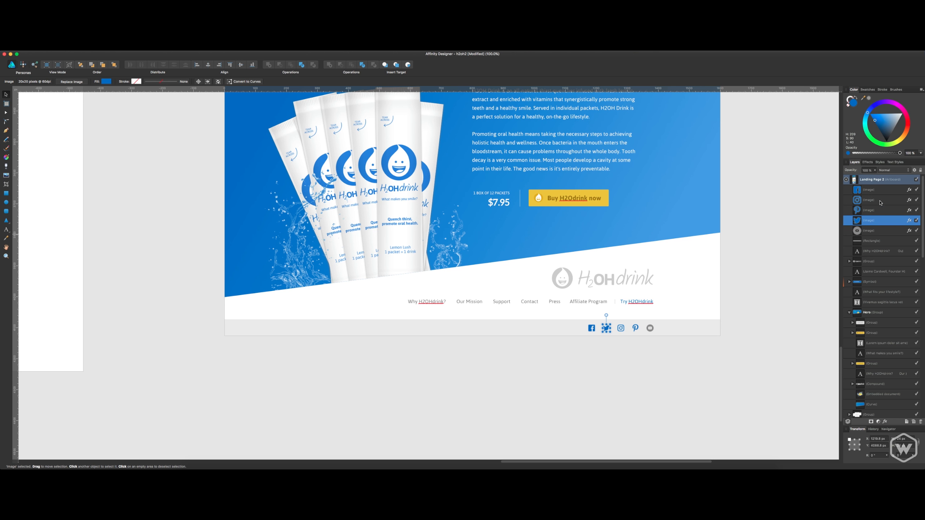
{"action": "left_click", "coordinate": [869, 190], "text": "shift"}
{"action": "left_click", "coordinate": [879, 162]}
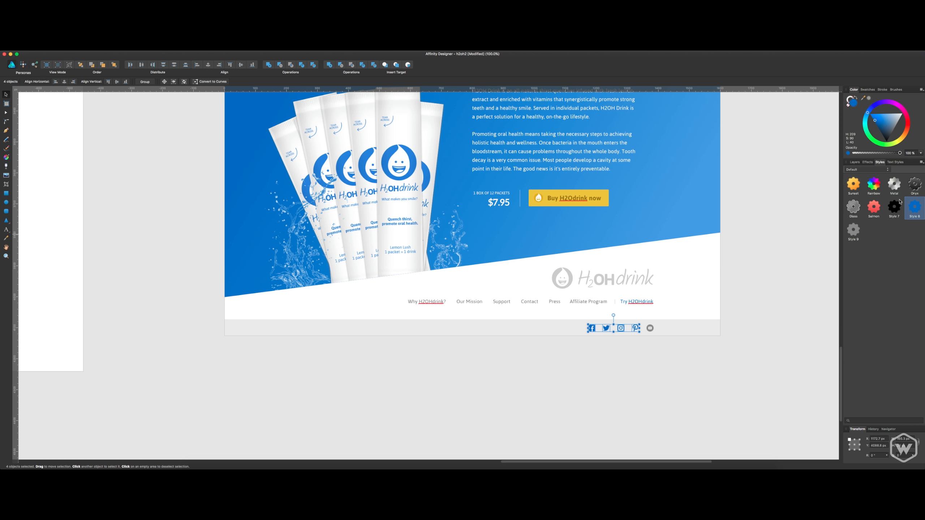
{"action": "left_click", "coordinate": [855, 234]}
{"action": "left_click", "coordinate": [751, 292]}
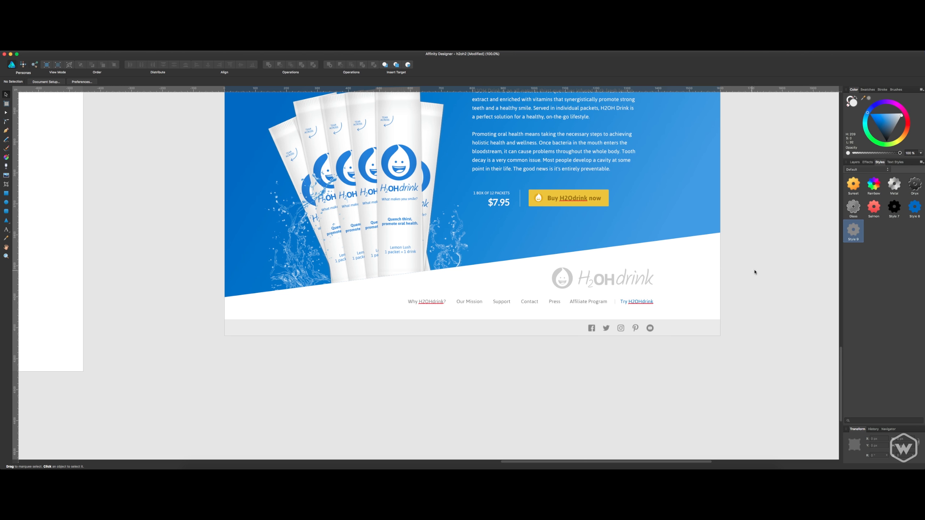
Show the guides, nudge the footer logo slightly left against the right margin guide, and save the document.
{"action": "left_click", "coordinate": [648, 302]}
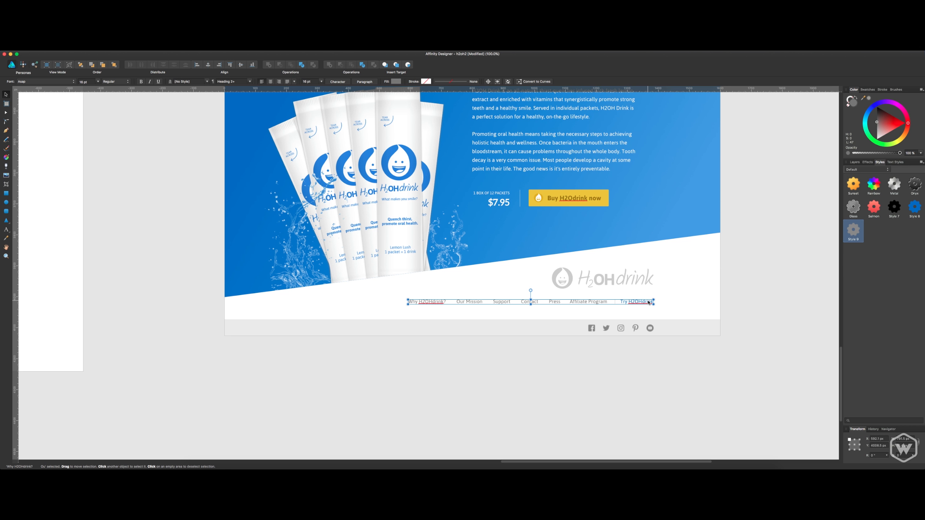
{"action": "left_click", "coordinate": [766, 279]}
{"action": "left_click", "coordinate": [649, 280]}
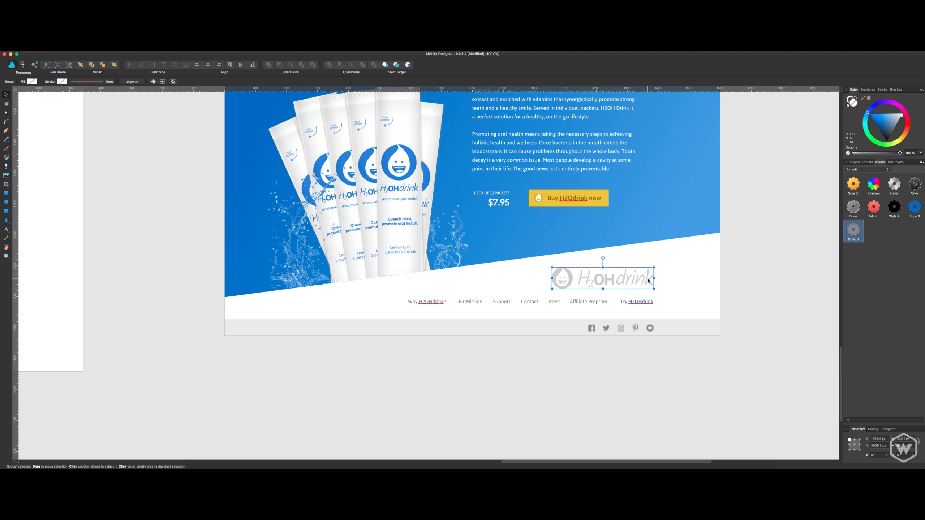
{"action": "key", "text": "super+semicolon"}
{"action": "left_click", "coordinate": [779, 256]}
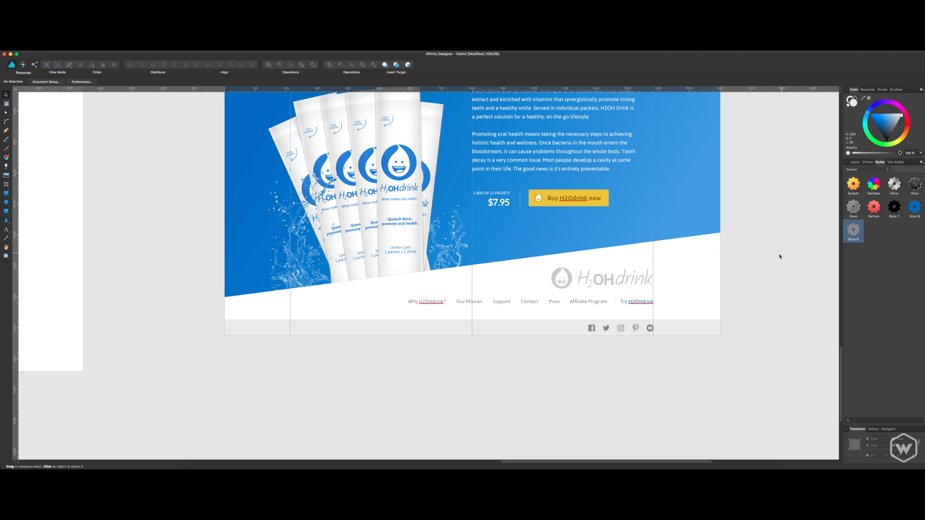
{"action": "key", "text": "super+s"}
Add the text line "© COPYRIGHT H2OHDRINK 2016" in the white footer area left of the navigation line.
{"action": "left_click_drag", "start_coordinate": [482, 370], "coordinate": [636, 401]}
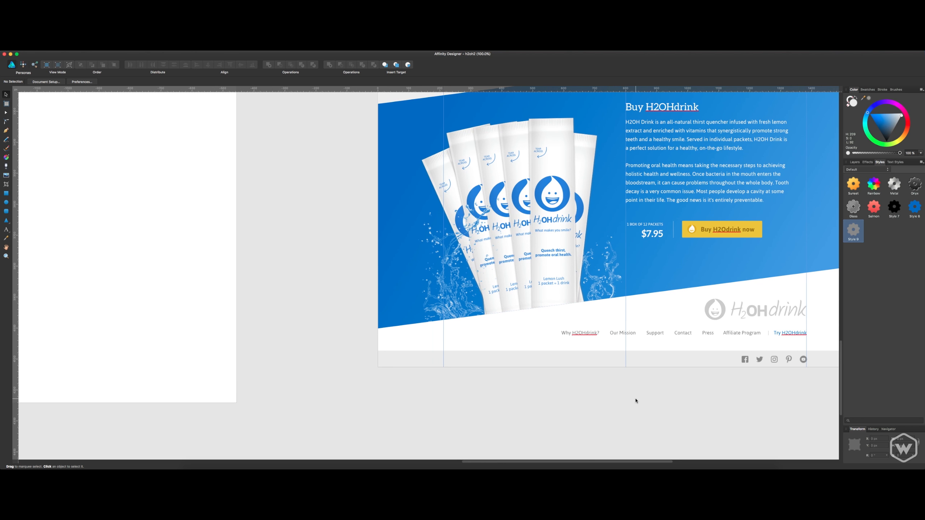
{"action": "scroll", "coordinate": [636, 400], "scroll_direction": "up", "scroll_amount": 5}
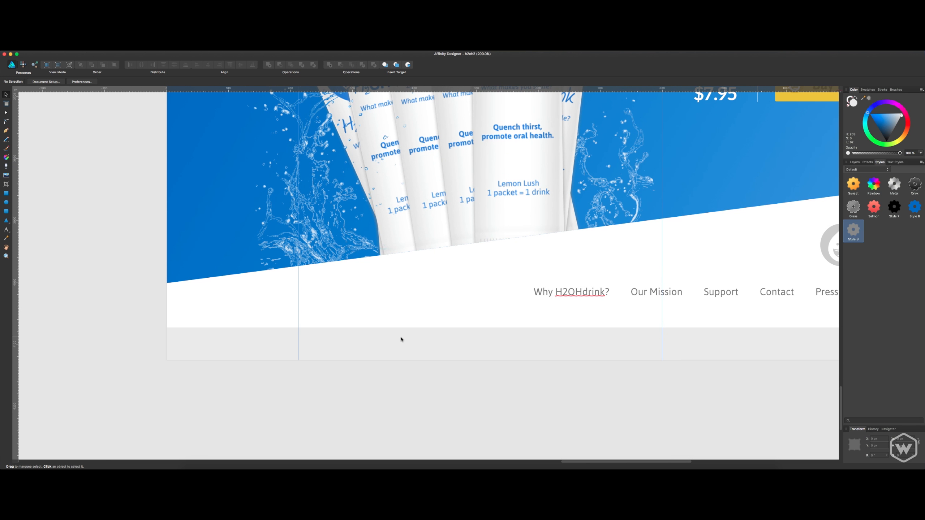
{"action": "key", "text": "t"}
{"action": "left_click", "coordinate": [333, 297]}
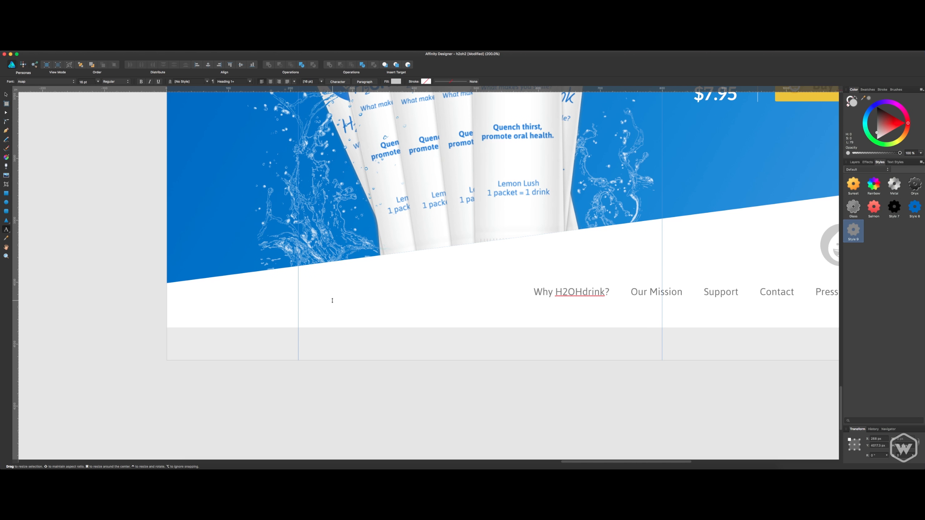
{"action": "type", "text": "©"}
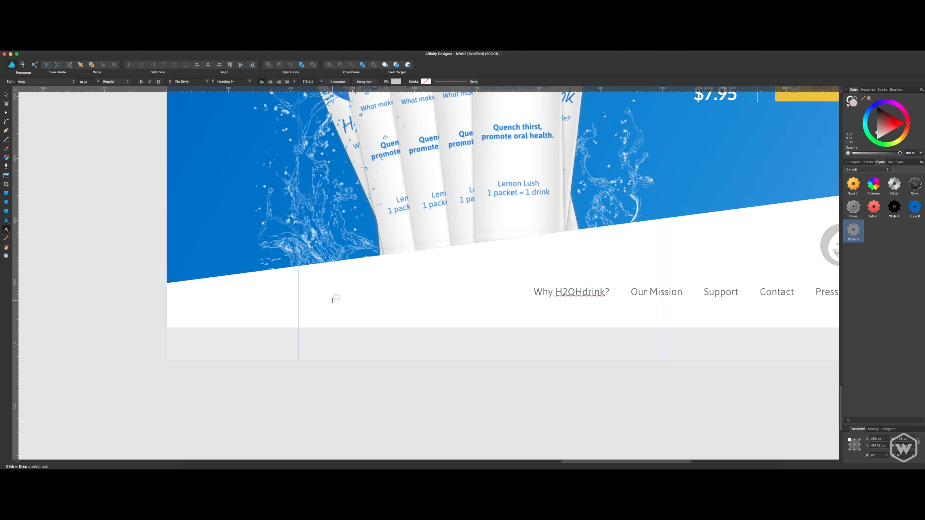
{"action": "type", "text": " COPYRIGHTYH2OHDRINK 2016"}
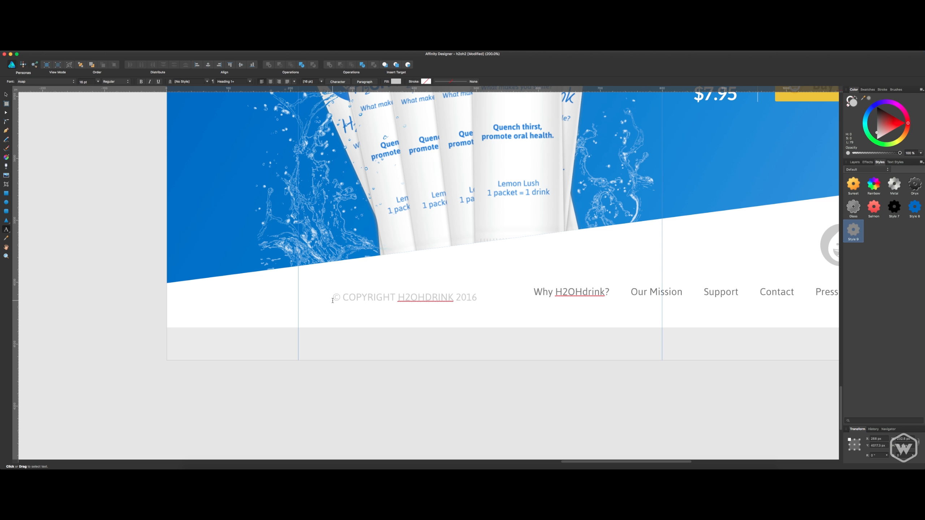
Turn off All Caps for the copyright line and correct its capitalization to "© Copyright H2OHdrink 2016".
{"action": "key", "text": "super+a"}
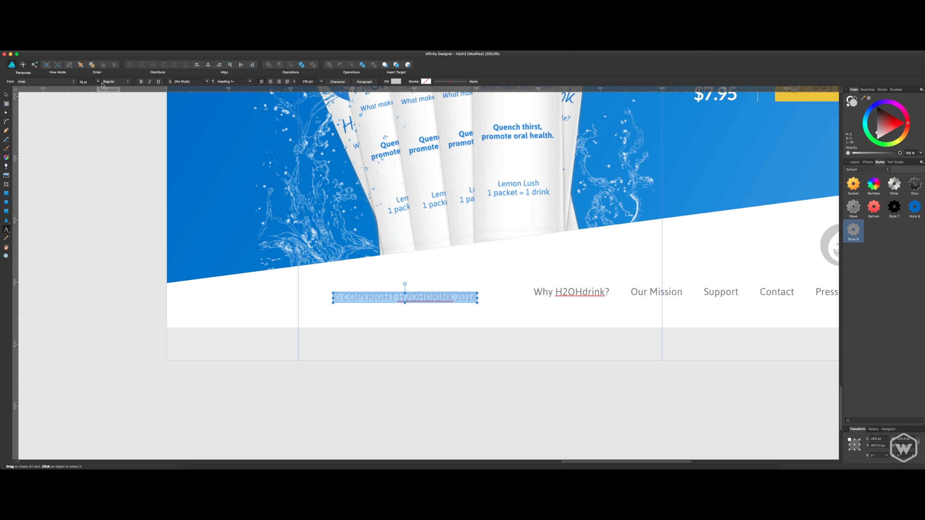
{"action": "key", "text": "super+t"}
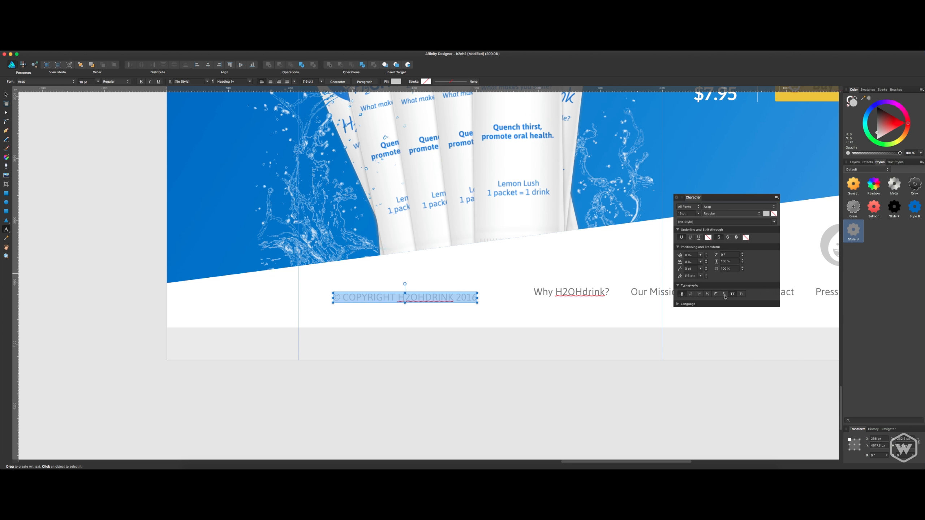
{"action": "left_click", "coordinate": [733, 294]}
{"action": "left_click", "coordinate": [396, 298]}
{"action": "left_click", "coordinate": [395, 299]}
{"action": "key", "text": "BackSpace"}
{"action": "type", "text": "H"}
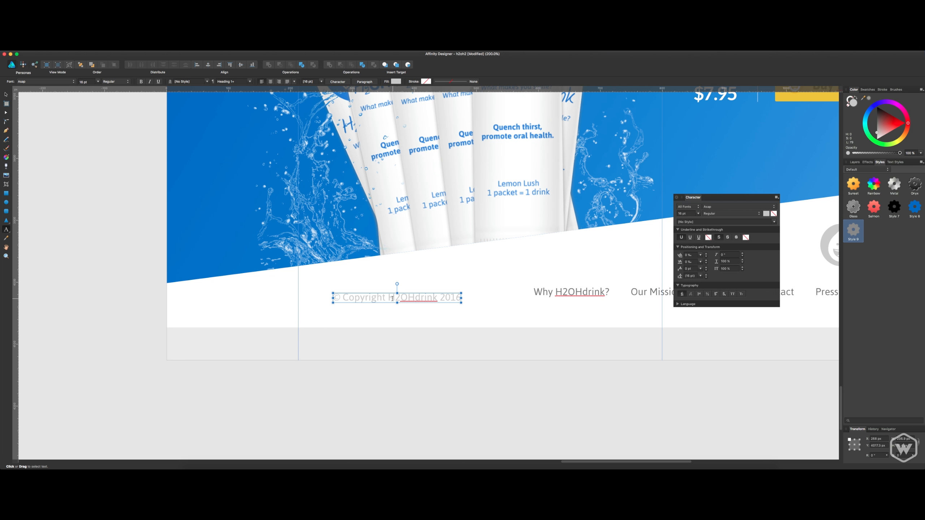
Set the whole copyright line's font size to 14 pt.
{"action": "double_click", "coordinate": [409, 296]}
{"action": "left_click", "coordinate": [410, 296]}
{"action": "key", "text": "super+a"}
{"action": "left_click", "coordinate": [684, 213]}
{"action": "type", "text": "14"}
{"action": "key", "text": "Return"}
Move the copyright line into the grey bottom bar at the left margin guide and add a period after 2016.
{"action": "left_click", "coordinate": [6, 94]}
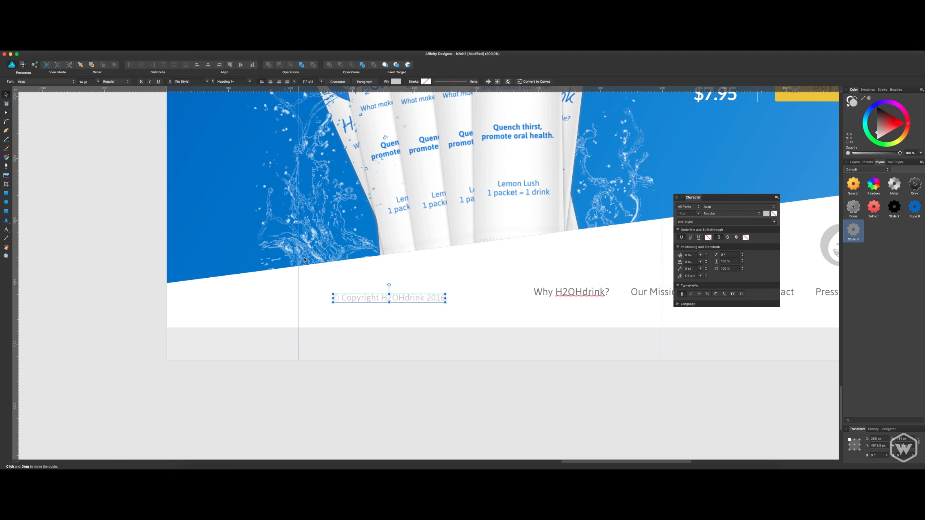
{"action": "left_click_drag", "start_coordinate": [361, 292], "coordinate": [328, 345]}
{"action": "key", "text": "t"}
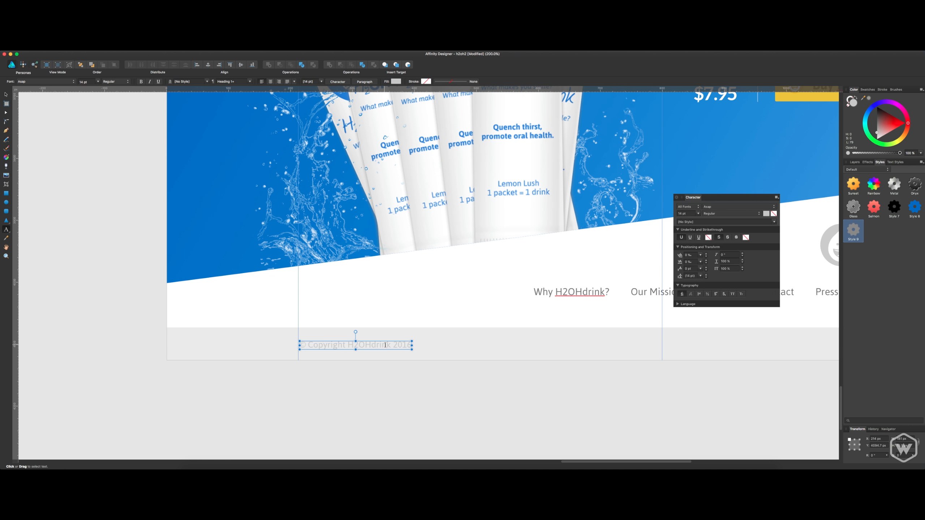
{"action": "left_click", "coordinate": [404, 345]}
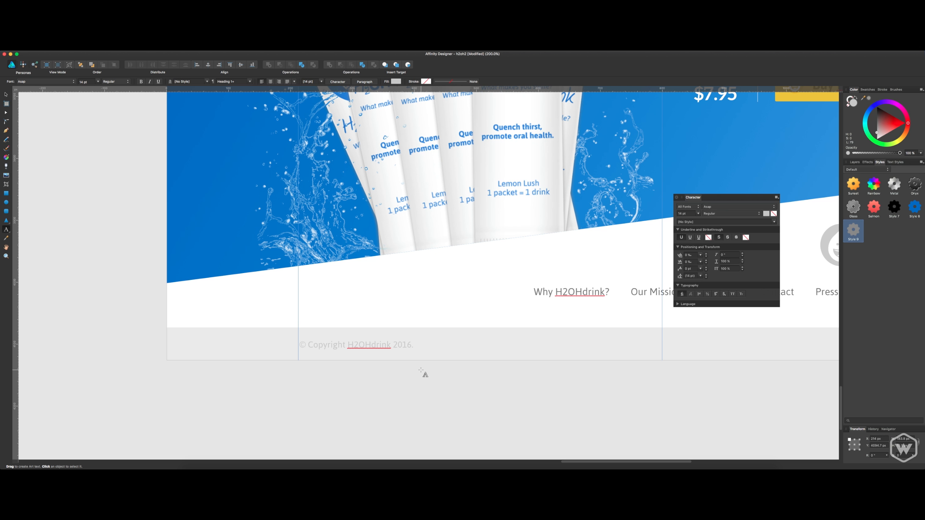
Extend the copyright line with "All rights reserved. | Privacy policy | Terms and Conditions" and even out the spacing around the separators.
{"action": "type", "text": "All rights reserved. P"}
{"action": "type", "text": "ri"}
{"action": "key", "text": "BackSpace"}
{"action": "key", "text": "BackSpace"}
{"action": "type", "text": "Privacy"}
{"action": "type", "text": " policay"}
{"action": "type", "text": "=y"}
{"action": "key", "text": "BackSpace"}
{"action": "key", "text": "BackSpace"}
{"action": "key", "text": "BackSpace"}
{"action": "key", "text": "BackSpace"}
{"action": "key", "text": "BackSpace"}
{"action": "key", "text": "BackSpace"}
{"action": "type", "text": "y  | Ter"}
{"action": "type", "text": "ms and Conditions"}
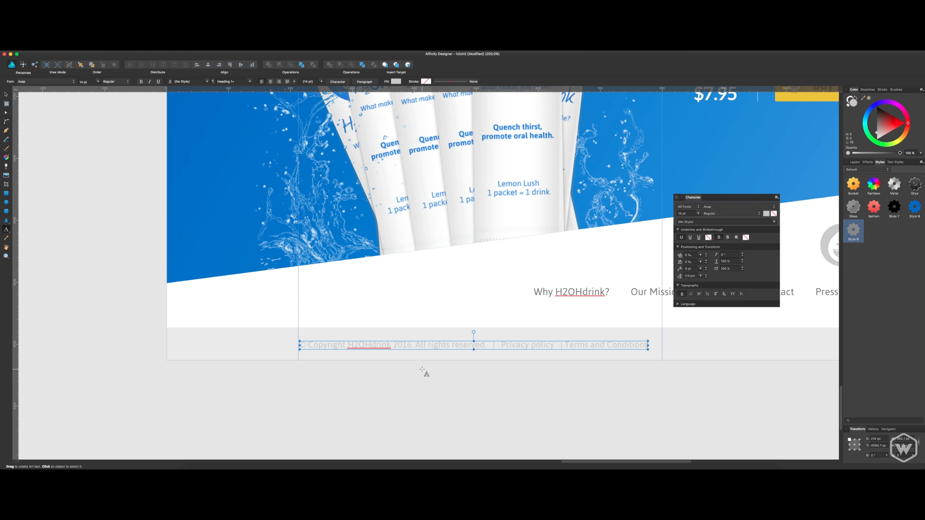
{"action": "key", "text": "Escape"}
{"action": "left_click", "coordinate": [564, 344]}
{"action": "key", "text": "Escape"}
{"action": "left_click", "coordinate": [6, 95]}
{"action": "left_click", "coordinate": [108, 211]}
Set the copyright line's font size to 13 pt.
{"action": "left_click_drag", "start_coordinate": [388, 358], "coordinate": [344, 364]}
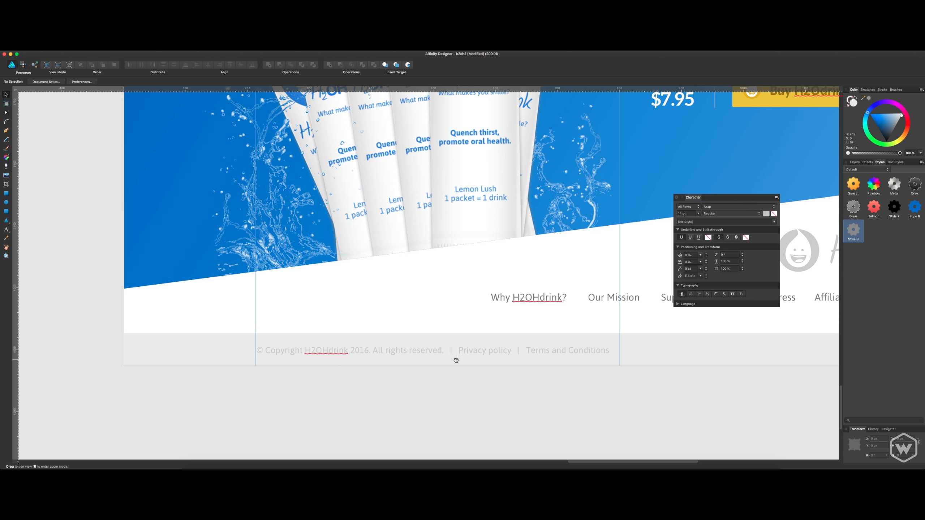
{"action": "left_click_drag", "start_coordinate": [456, 361], "coordinate": [438, 373]}
{"action": "left_click", "coordinate": [510, 363]}
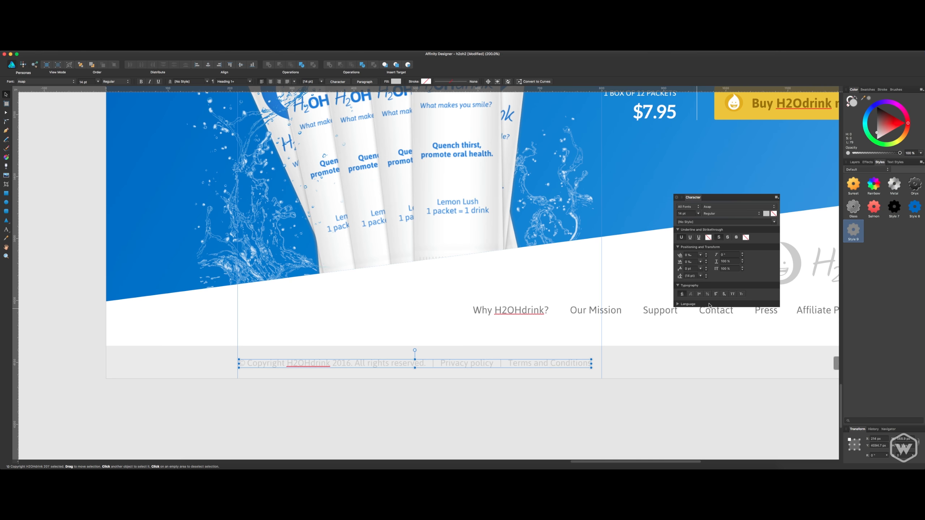
{"action": "left_click", "coordinate": [689, 215]}
{"action": "type", "text": "13"}
{"action": "key", "text": "Return"}
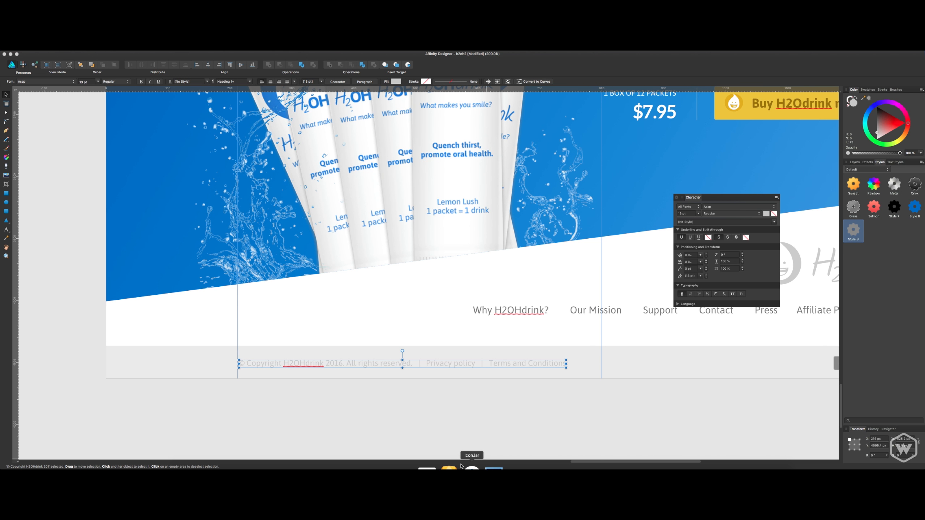
{"action": "left_click", "coordinate": [464, 434]}
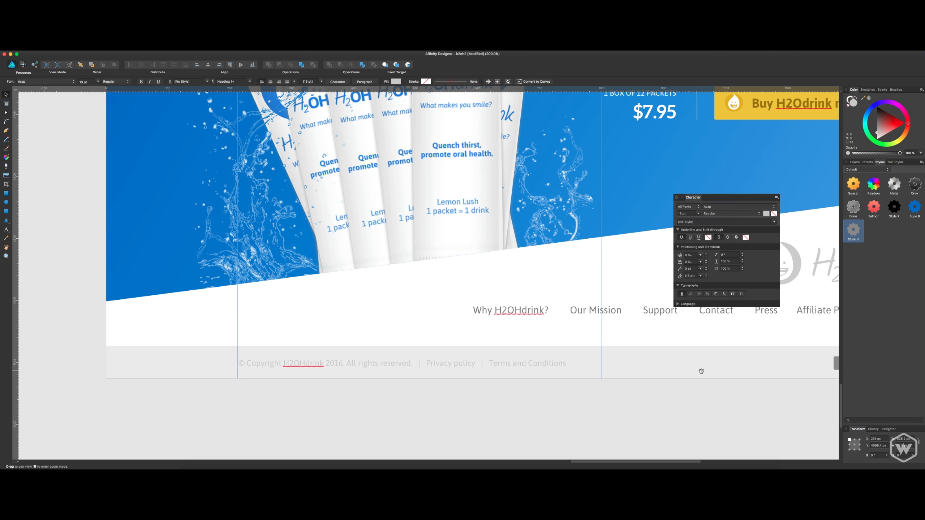
Keep the copyright line in the Asap font and darken its text to a medium grey.
{"action": "left_click_drag", "start_coordinate": [700, 370], "coordinate": [562, 376]}
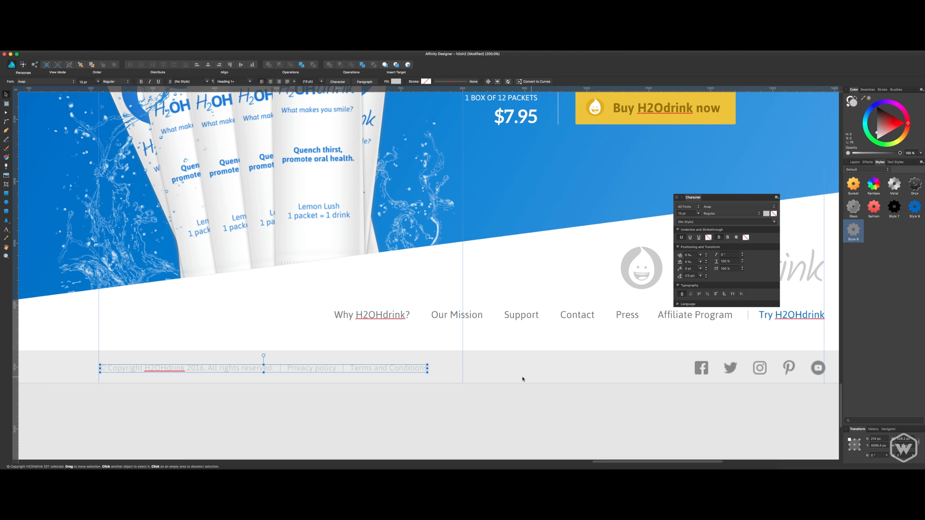
{"action": "left_click", "coordinate": [766, 209]}
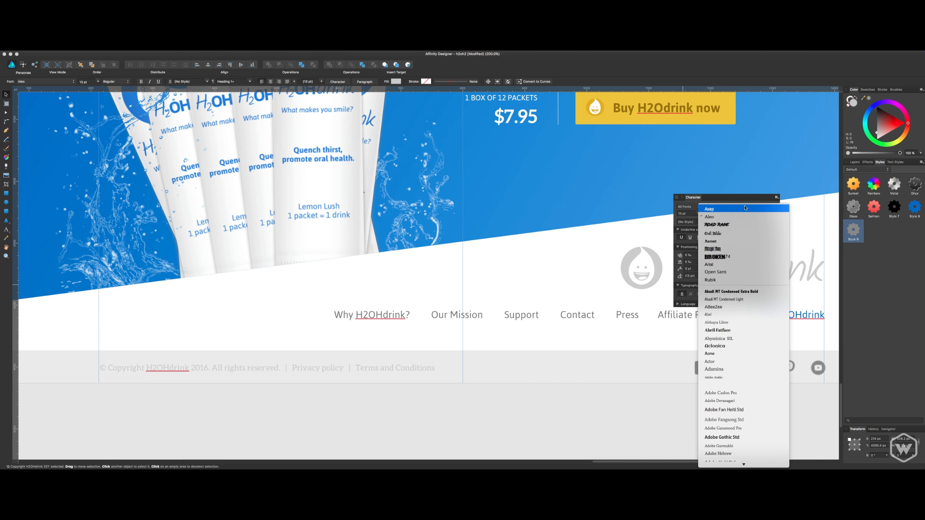
{"action": "left_click", "coordinate": [766, 202]}
{"action": "left_click", "coordinate": [766, 214]}
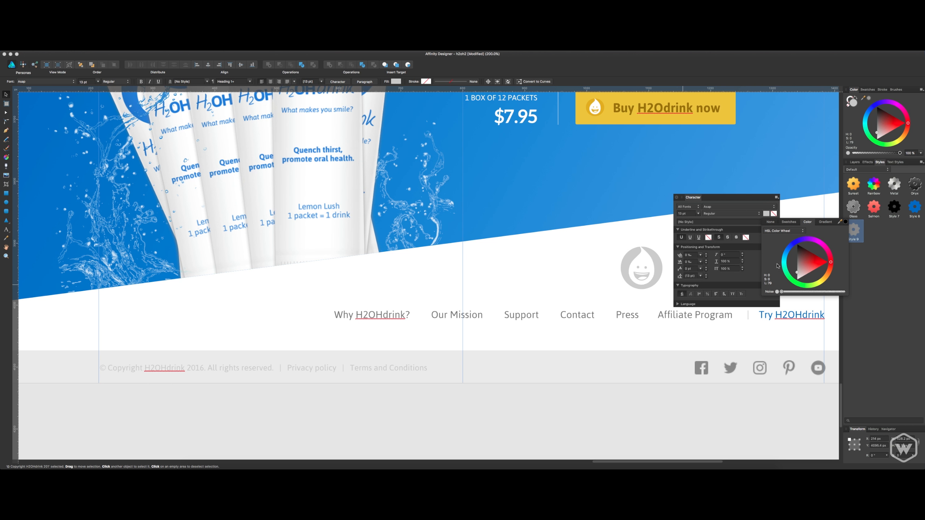
{"action": "left_click_drag", "start_coordinate": [796, 273], "coordinate": [797, 268]}
{"action": "left_click", "coordinate": [573, 406]}
{"action": "left_click_drag", "start_coordinate": [578, 399], "coordinate": [518, 399]}
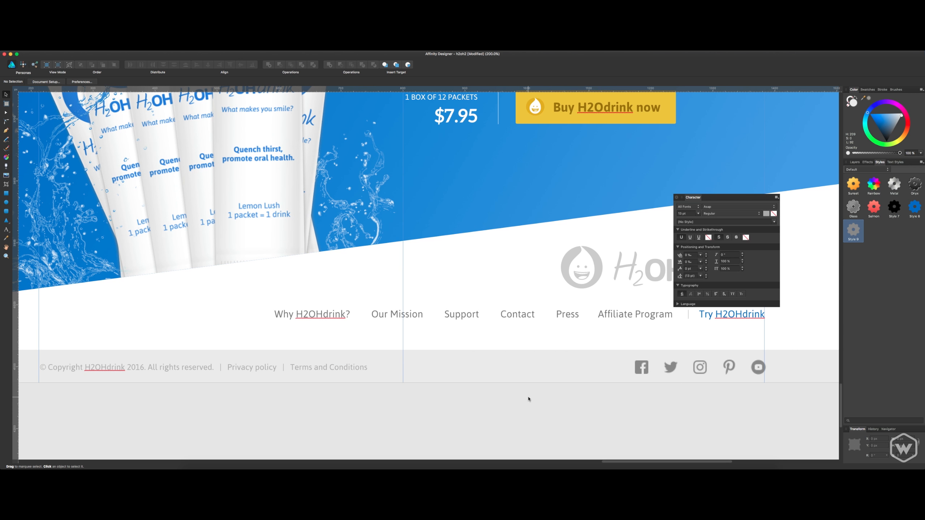
Examine the footer together with the Buy H2OHdrink section and the lemons above it at a reduced page scale.
{"action": "key", "text": "super+minus"}
{"action": "key", "text": "super+minus"}
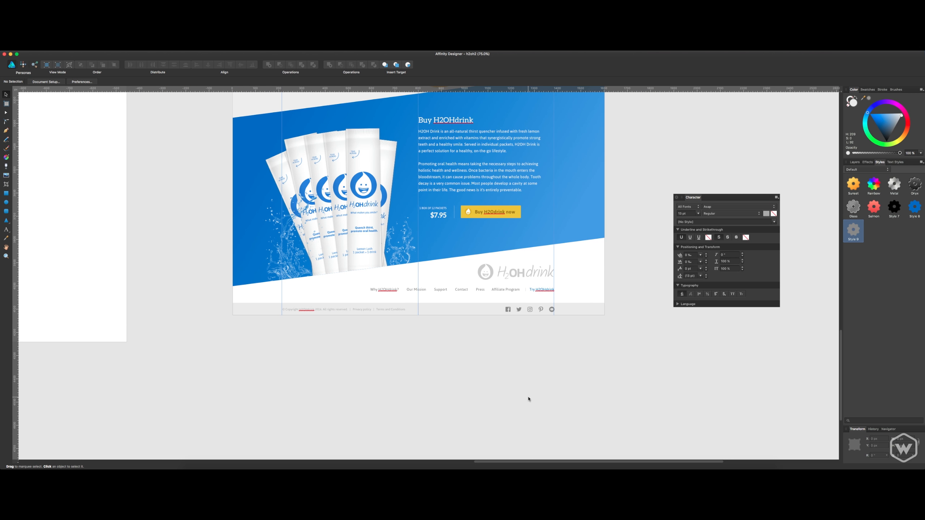
{"action": "scroll", "coordinate": [520, 377], "scroll_direction": "up", "scroll_amount": 3}
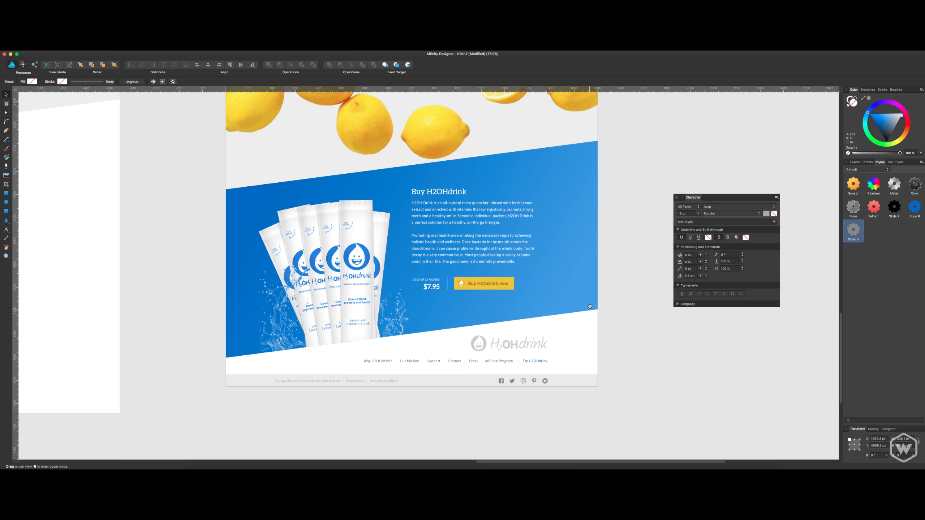
{"action": "left_click", "coordinate": [587, 283]}
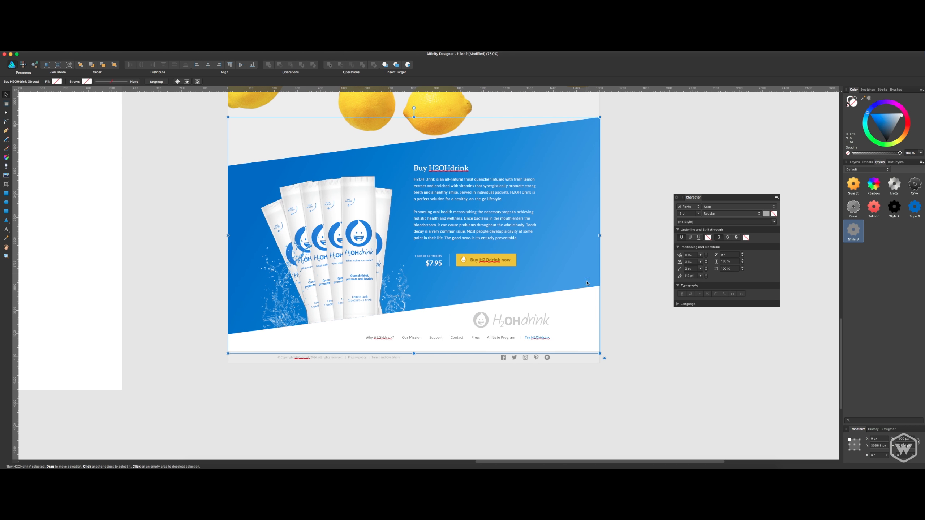
{"action": "left_click", "coordinate": [623, 252]}
{"action": "left_click_drag", "start_coordinate": [616, 275], "coordinate": [643, 282]}
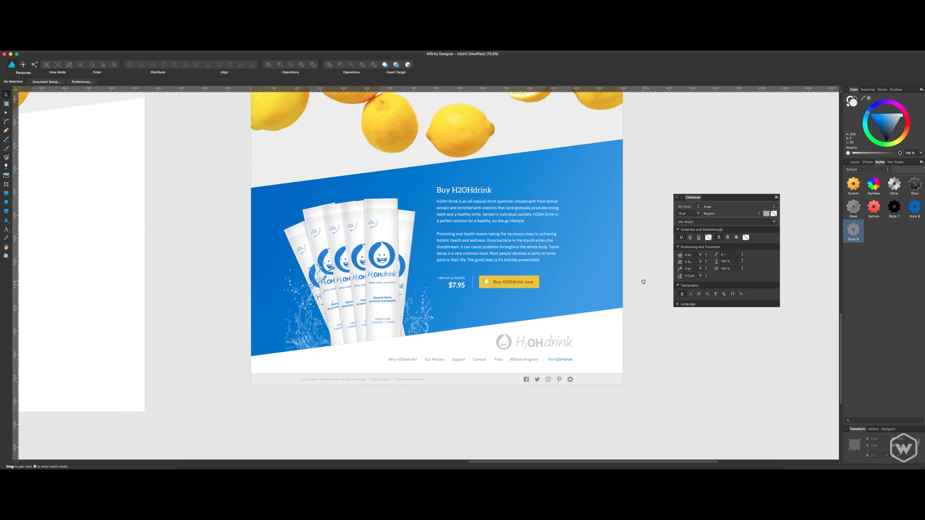
{"action": "left_click_drag", "start_coordinate": [638, 222], "coordinate": [630, 314]}
{"action": "left_click_drag", "start_coordinate": [623, 358], "coordinate": [629, 281]}
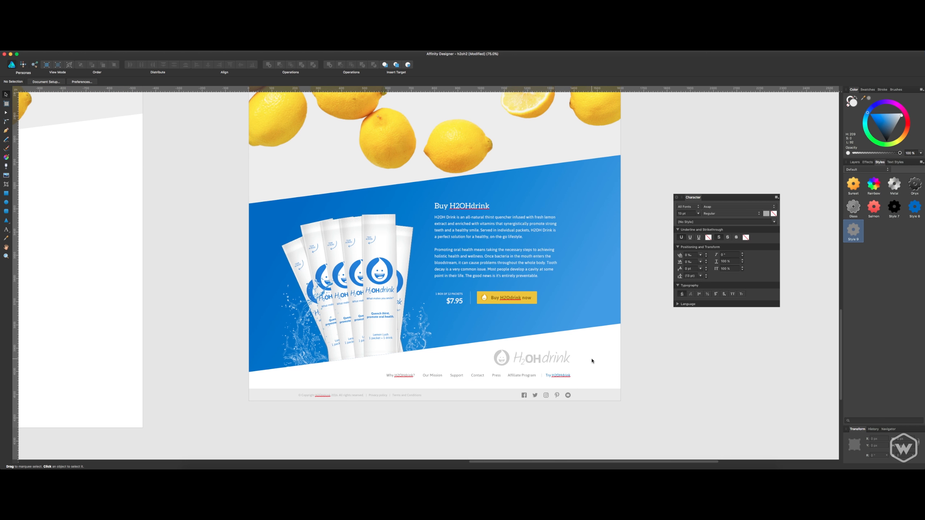
Draw a rectangle slightly wider than the page across the footer and send it behind the footer content and the blue section.
{"action": "left_click", "coordinate": [6, 193]}
{"action": "left_click_drag", "start_coordinate": [635, 325], "coordinate": [231, 419]}
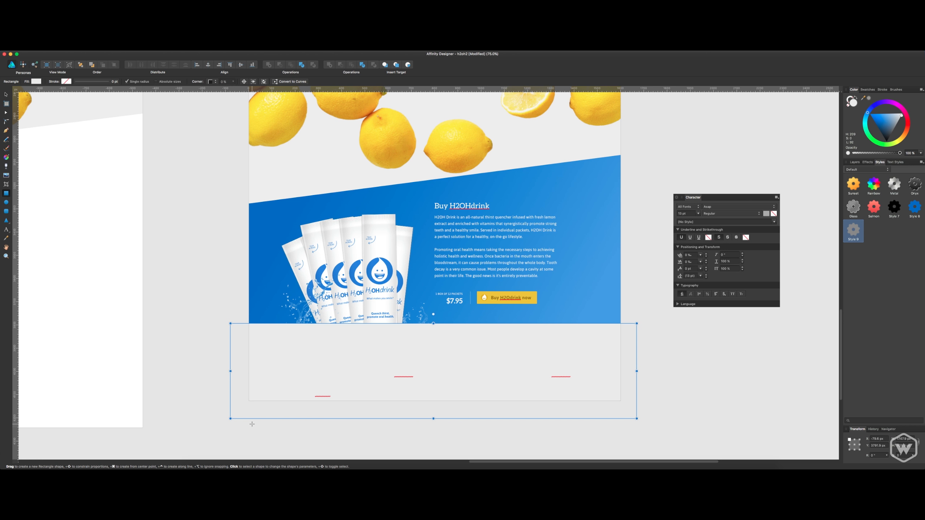
{"action": "key", "text": "super+bracketleft"}
{"action": "key", "text": "super+bracketleft"}
{"action": "key", "text": "super+bracketleft"}
{"action": "key", "text": "super+bracketleft"}
{"action": "key", "text": "super+bracketleft"}
{"action": "key", "text": "super+bracketleft"}
{"action": "key", "text": "super+bracketleft"}
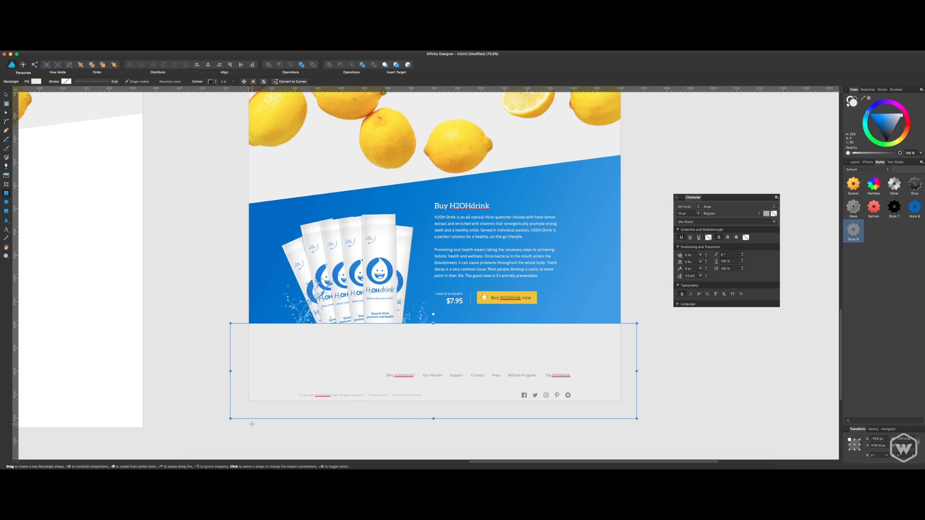
{"action": "key", "text": "super+bracketleft"}
{"action": "key", "text": "super+bracketleft"}
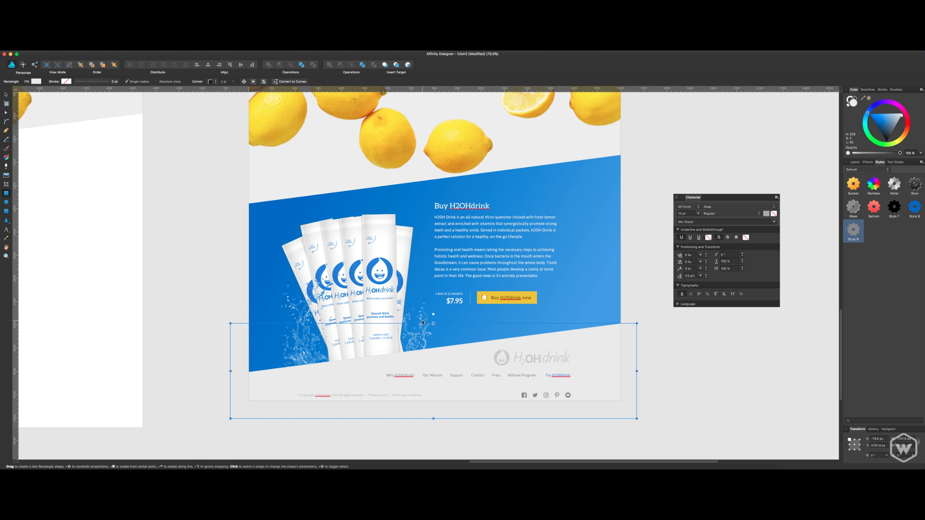
Fill the new footer background rectangle with dark grey.
{"action": "left_click_drag", "start_coordinate": [874, 129], "coordinate": [892, 136]}
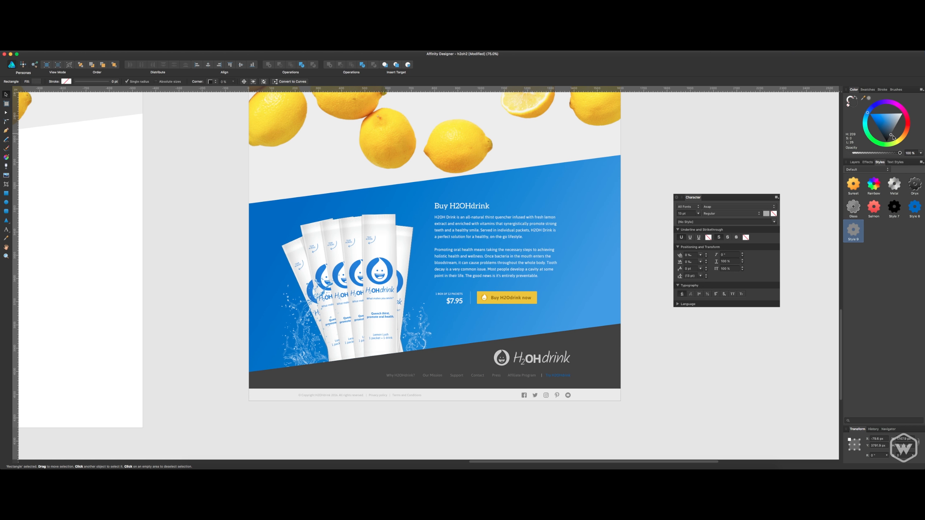
{"action": "left_click_drag", "start_coordinate": [895, 139], "coordinate": [895, 139]}
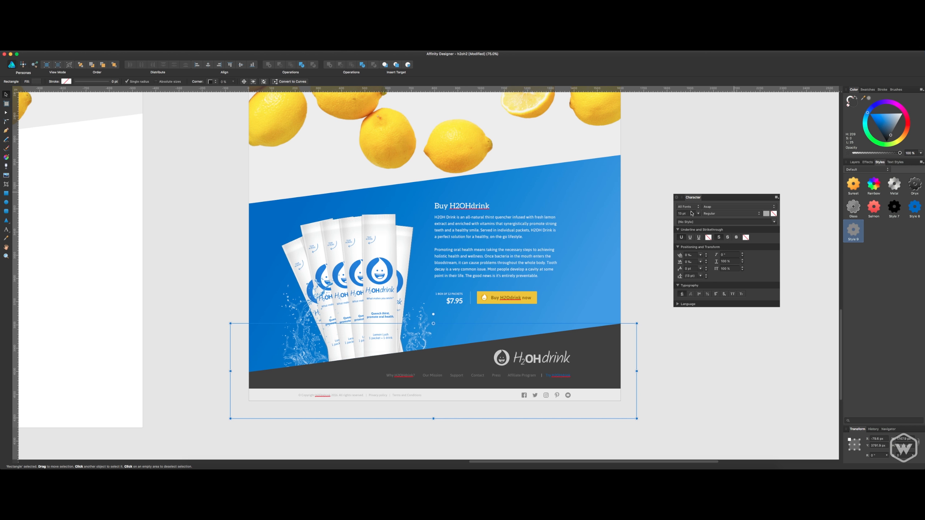
{"action": "left_click", "coordinate": [663, 247]}
Recolor the footer logo's H2OHdrink wordmark to white and delete the smiling drop icon beside it.
{"action": "left_click", "coordinate": [555, 359]}
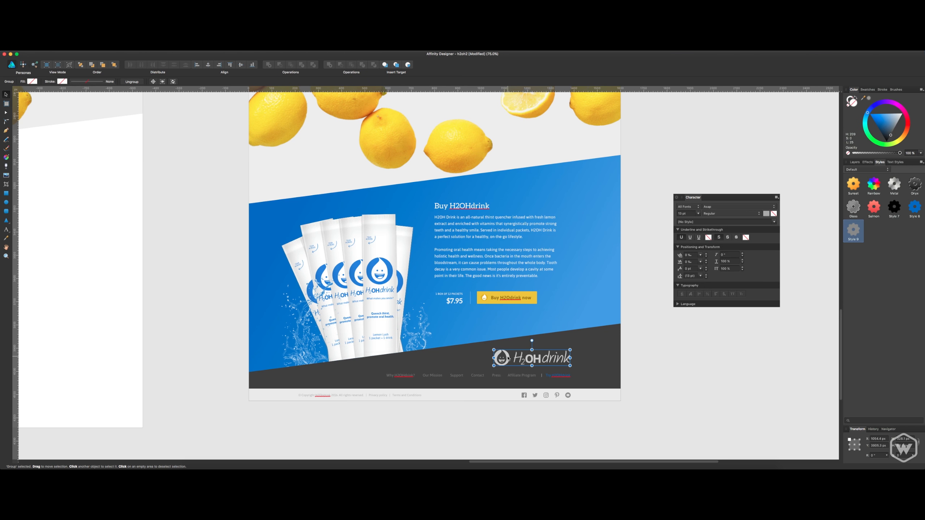
{"action": "double_click", "coordinate": [508, 359]}
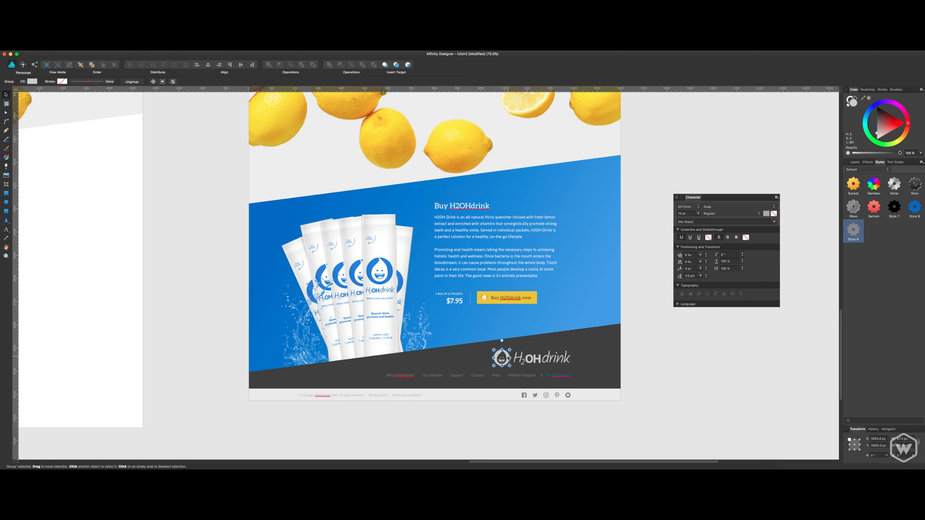
{"action": "left_click", "coordinate": [564, 359]}
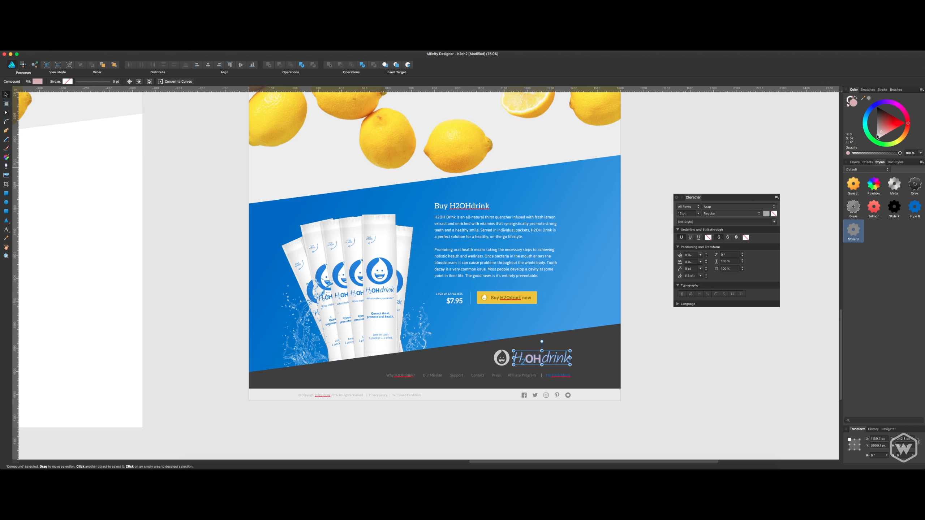
{"action": "left_click", "coordinate": [640, 386]}
{"action": "double_click", "coordinate": [505, 354]}
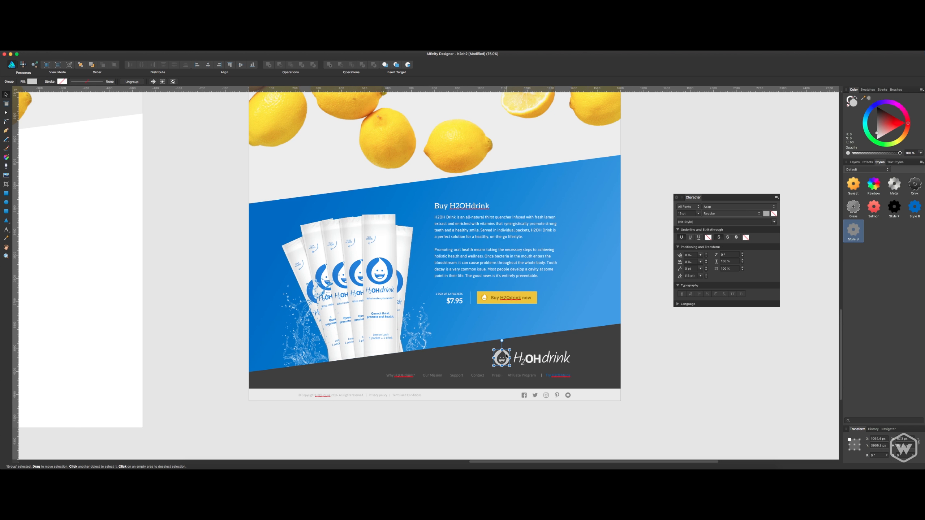
{"action": "key", "text": "Delete"}
Recolor the navigation items from "Why H2OHdrink?" to "Affiliate Program" to a lighter grey.
{"action": "double_click", "coordinate": [567, 376]}
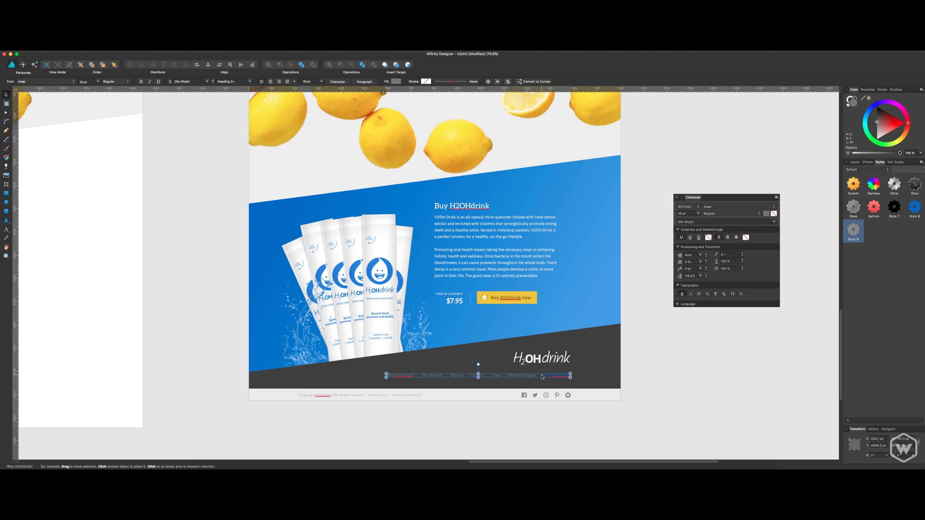
{"action": "left_click_drag", "start_coordinate": [542, 375], "coordinate": [387, 375]}
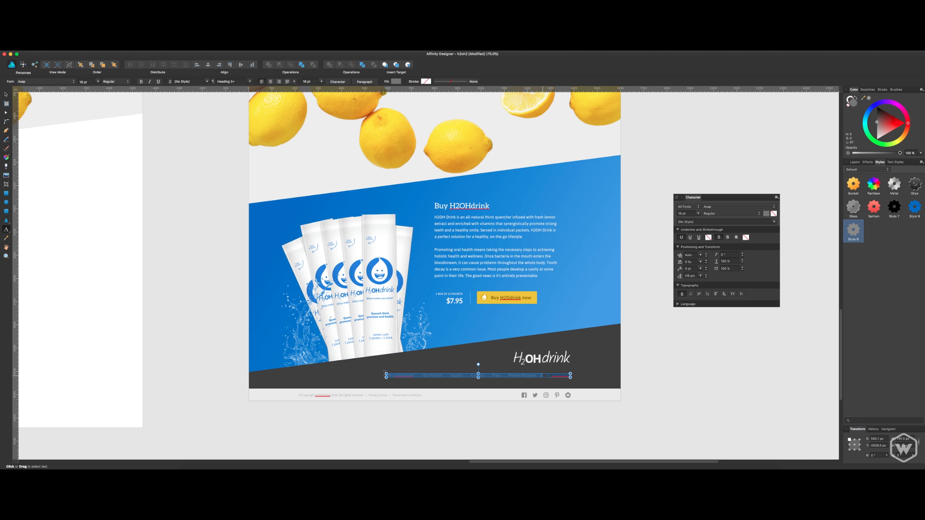
{"action": "left_click", "coordinate": [766, 213]}
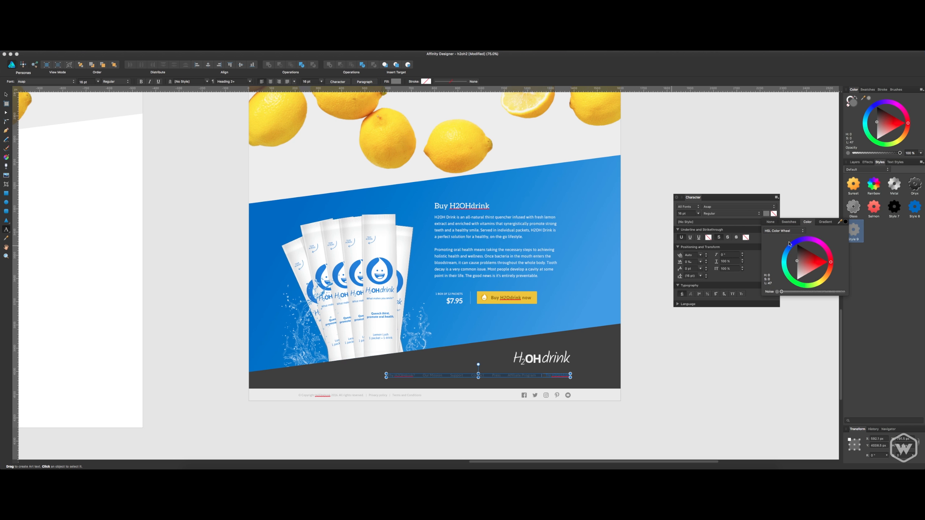
{"action": "left_click_drag", "start_coordinate": [783, 270], "coordinate": [781, 272]}
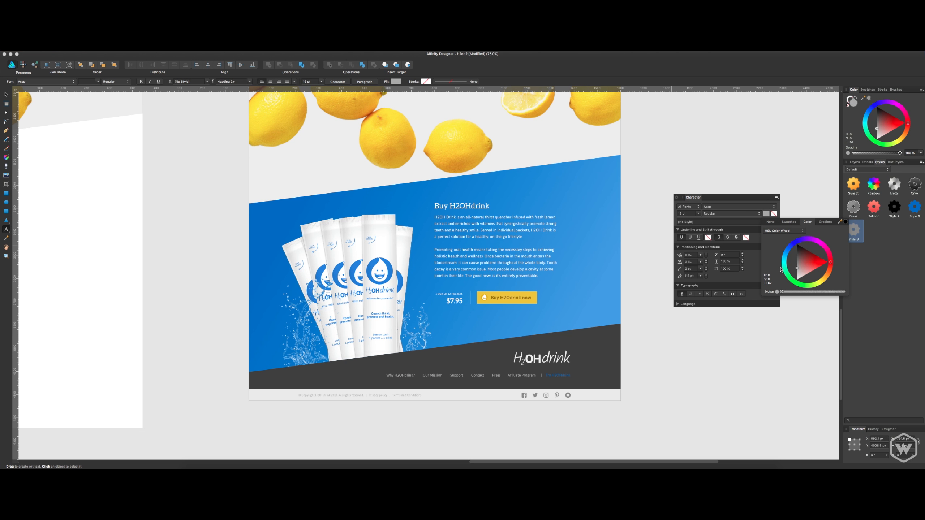
{"action": "left_click", "coordinate": [736, 371]}
Recolor the "Try H2OHdrink" link with the yellow sampled from the "Buy H2Odrink now" button.
{"action": "left_click", "coordinate": [554, 376]}
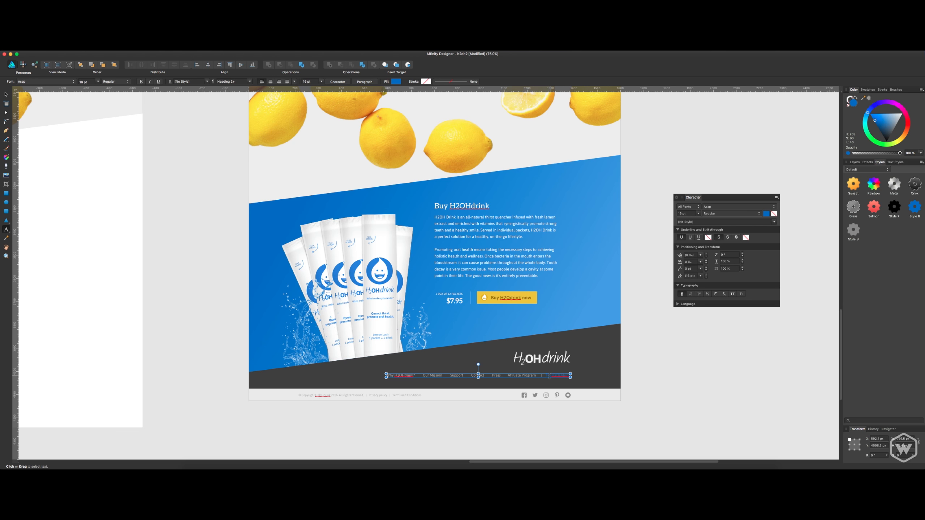
{"action": "double_click", "coordinate": [549, 376]}
{"action": "left_click_drag", "start_coordinate": [866, 97], "coordinate": [523, 294]}
{"action": "left_click", "coordinate": [869, 98]}
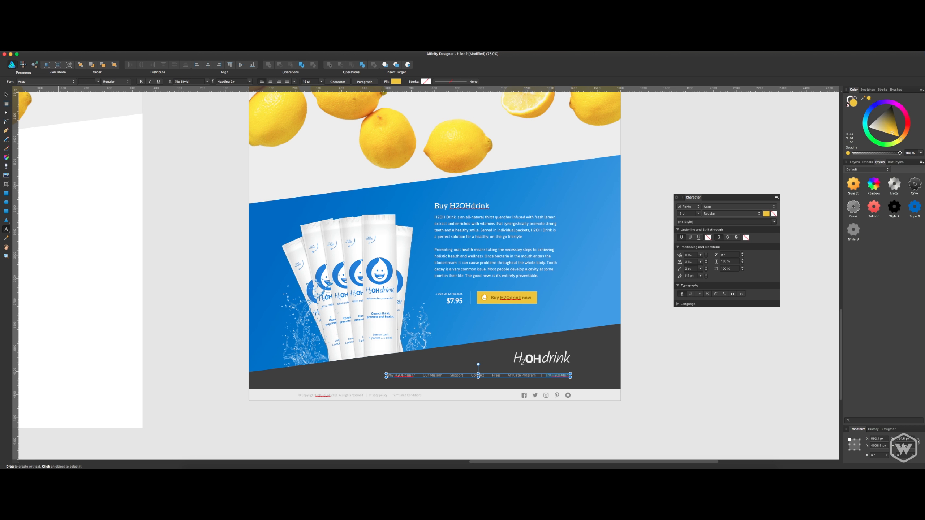
Set the "Try H2OHdrink" link's font style to Bold.
{"action": "left_click", "coordinate": [747, 215]}
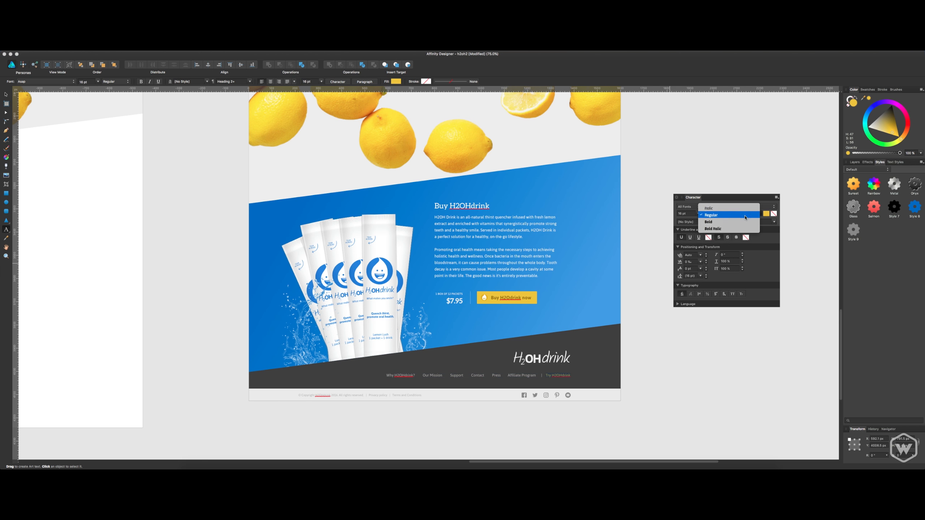
{"action": "left_click", "coordinate": [741, 224]}
{"action": "left_click", "coordinate": [735, 215]}
{"action": "left_click", "coordinate": [733, 206]}
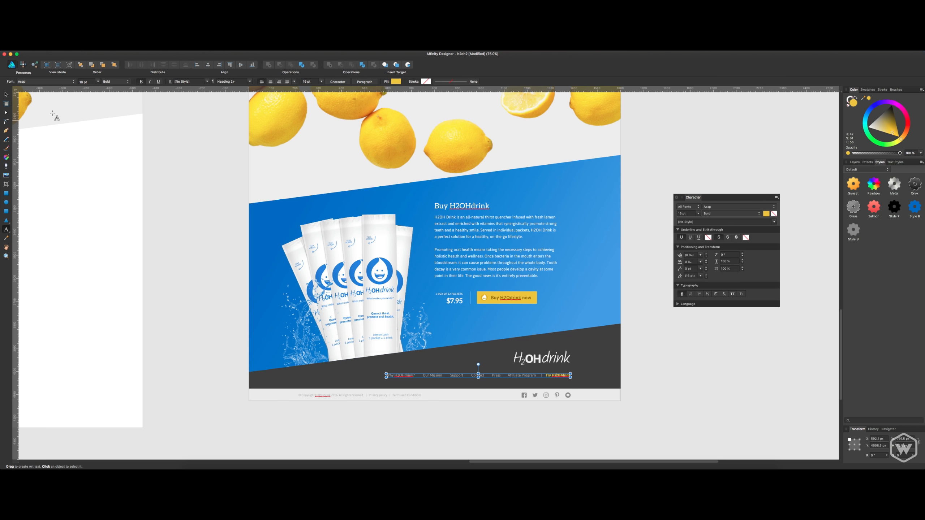
{"action": "left_click", "coordinate": [5, 95]}
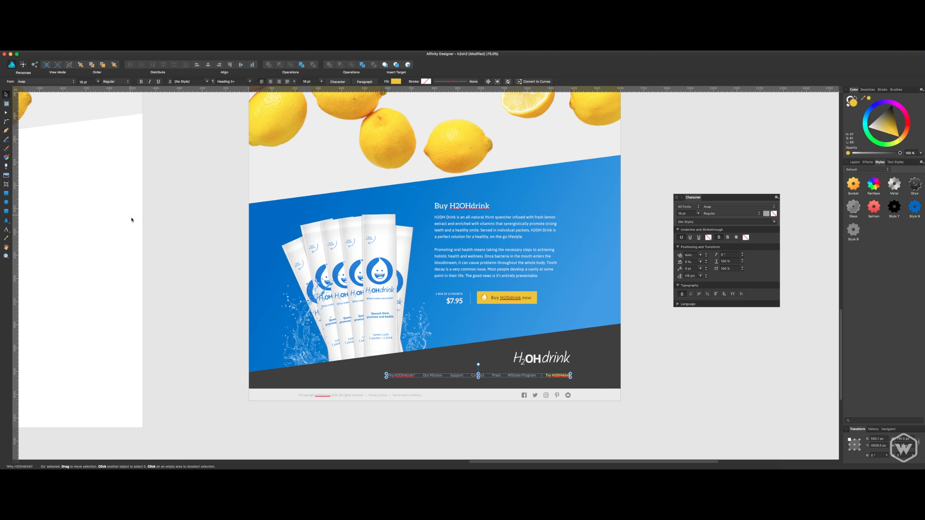
{"action": "left_click", "coordinate": [161, 237]}
Recolor the bottom copyright bar to a dark grey slightly darker than the footer background.
{"action": "key", "text": "super+plus"}
{"action": "scroll", "coordinate": [329, 292], "scroll_direction": "down", "scroll_amount": 3}
{"action": "left_click", "coordinate": [464, 379]}
{"action": "left_click_drag", "start_coordinate": [893, 121], "coordinate": [897, 143]}
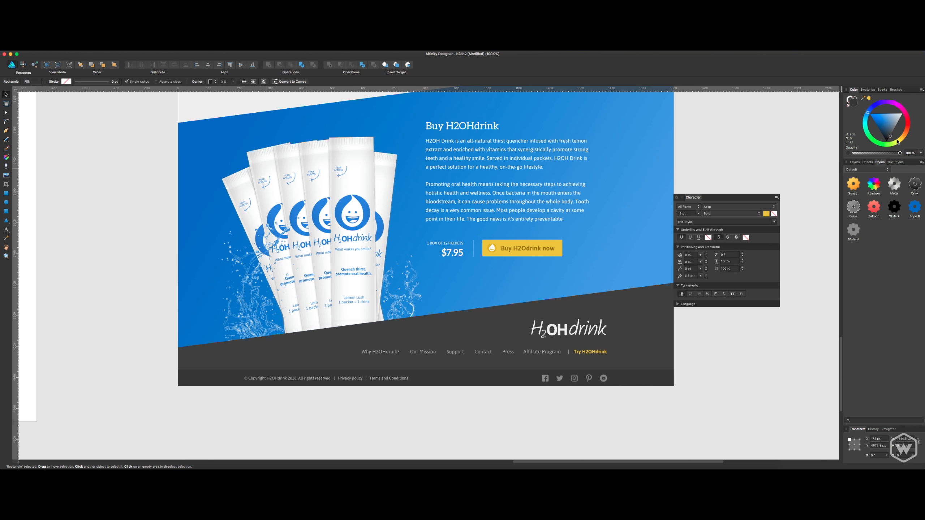
{"action": "left_click", "coordinate": [734, 164]}
Scale the footer logo down slightly, keeping its right edge aligned with the navigation line, and save the document.
{"action": "scroll", "coordinate": [734, 164], "scroll_direction": "down", "scroll_amount": 2}
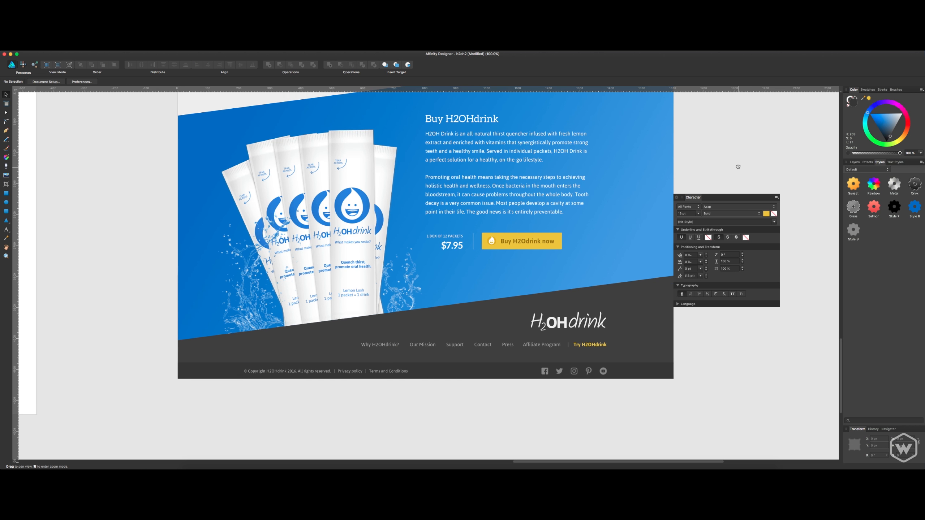
{"action": "left_click", "coordinate": [560, 323]}
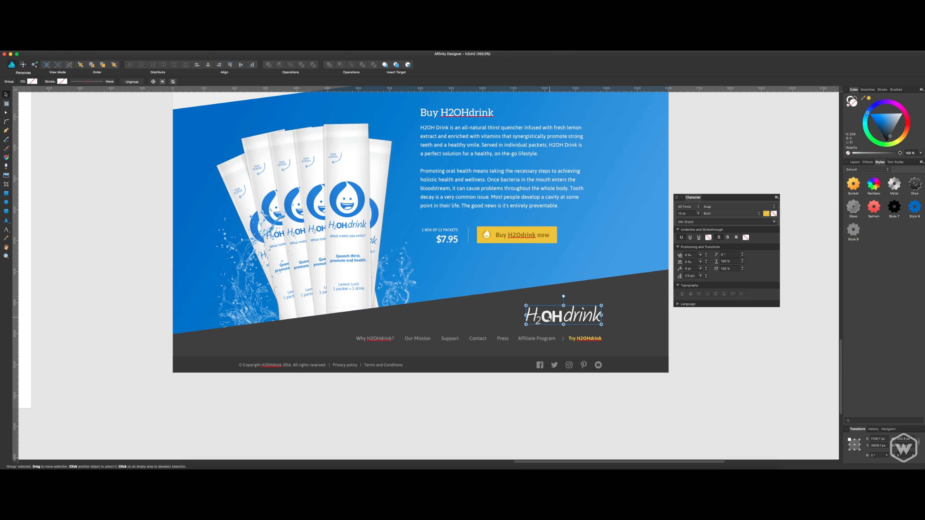
{"action": "mouse_move", "coordinate": [525, 305]}
{"action": "left_mouse_down"}
{"action": "mouse_move", "coordinate": [512, 301]}
{"action": "mouse_move", "coordinate": [541, 310]}
{"action": "left_mouse_up"}
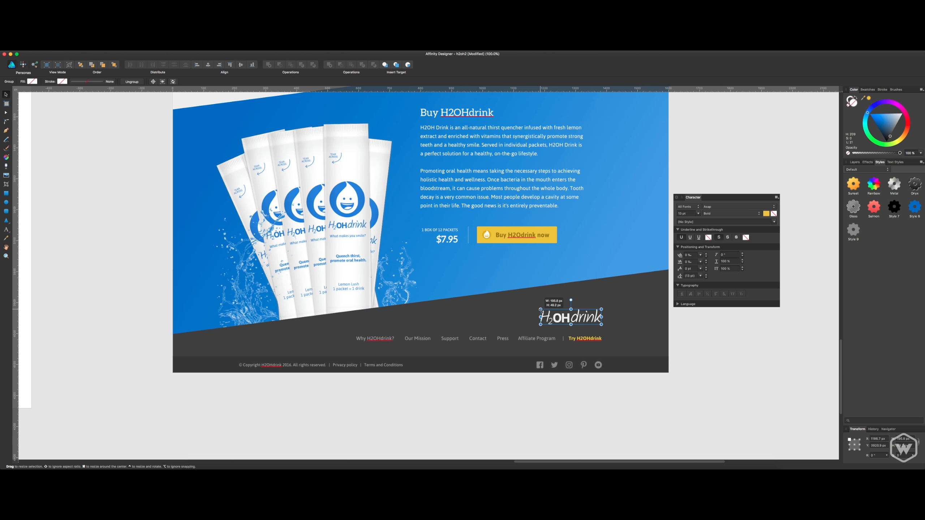
{"action": "left_click", "coordinate": [801, 380]}
{"action": "scroll", "coordinate": [766, 385], "scroll_direction": "up", "scroll_amount": 2}
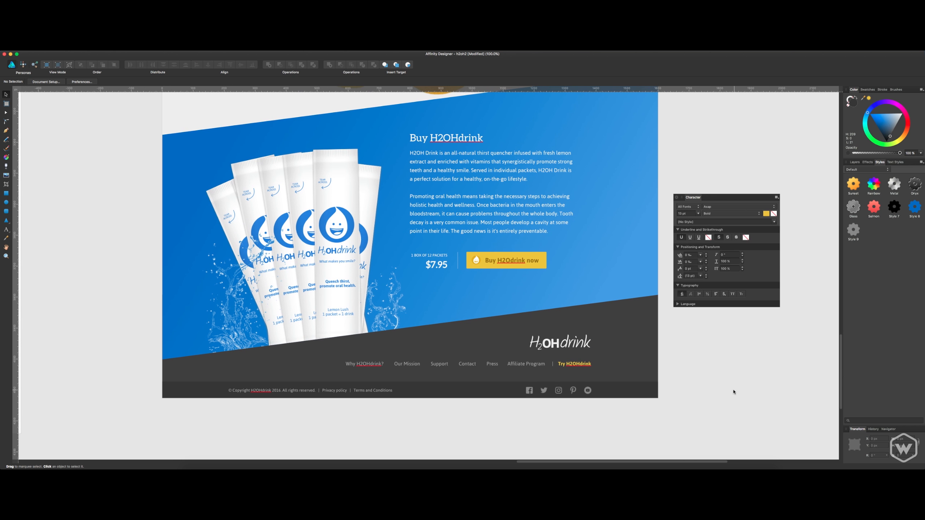
{"action": "key", "text": "super+s"}
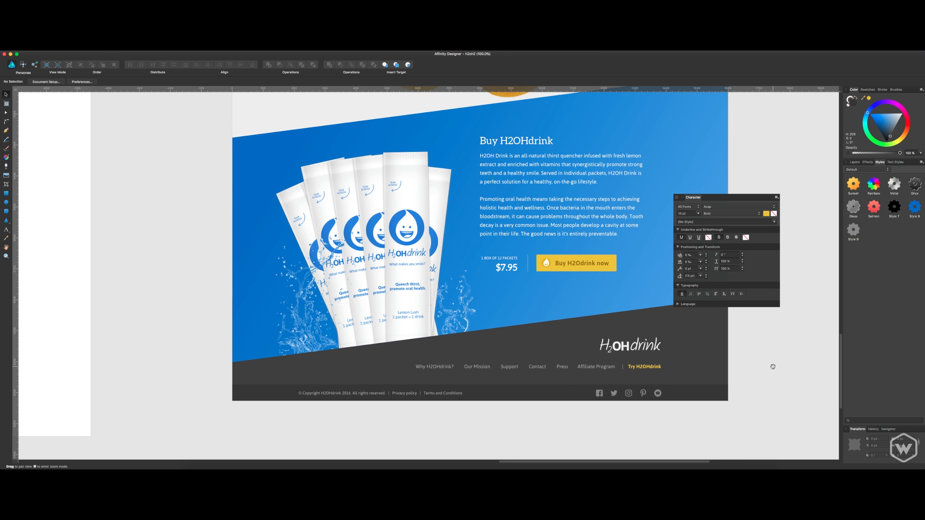
Recolor the white H2OHdrink logo in the footer to a medium grey.
{"action": "scroll", "coordinate": [708, 365], "scroll_direction": "left", "scroll_amount": 3}
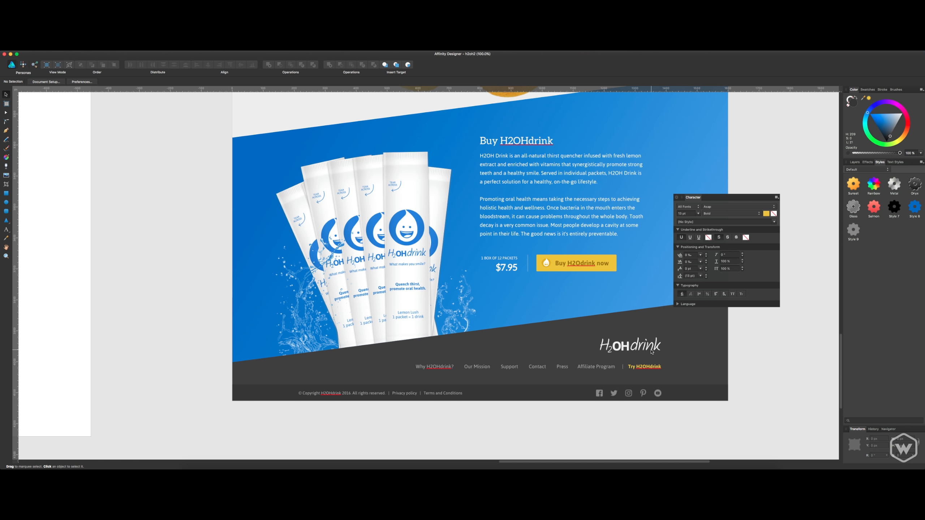
{"action": "left_click", "coordinate": [652, 352]}
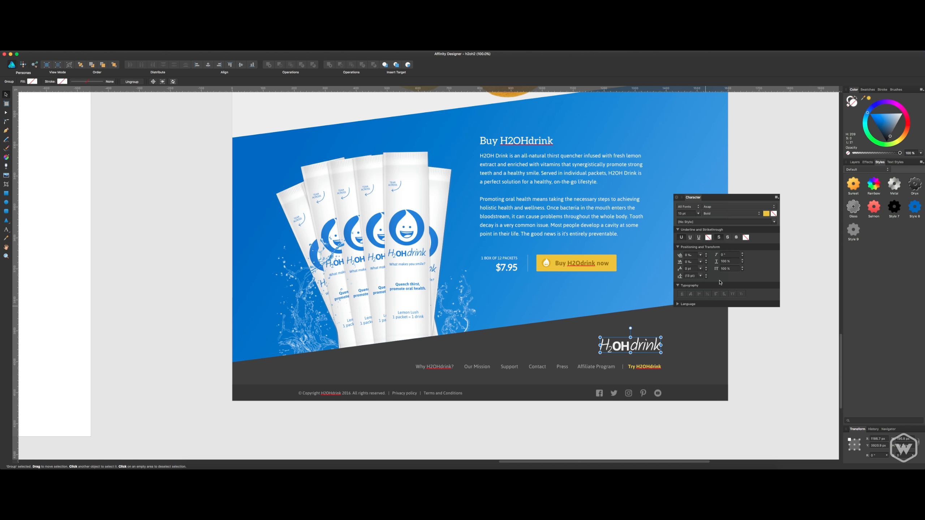
{"action": "left_click", "coordinate": [893, 132]}
{"action": "left_click_drag", "start_coordinate": [892, 132], "coordinate": [897, 128]}
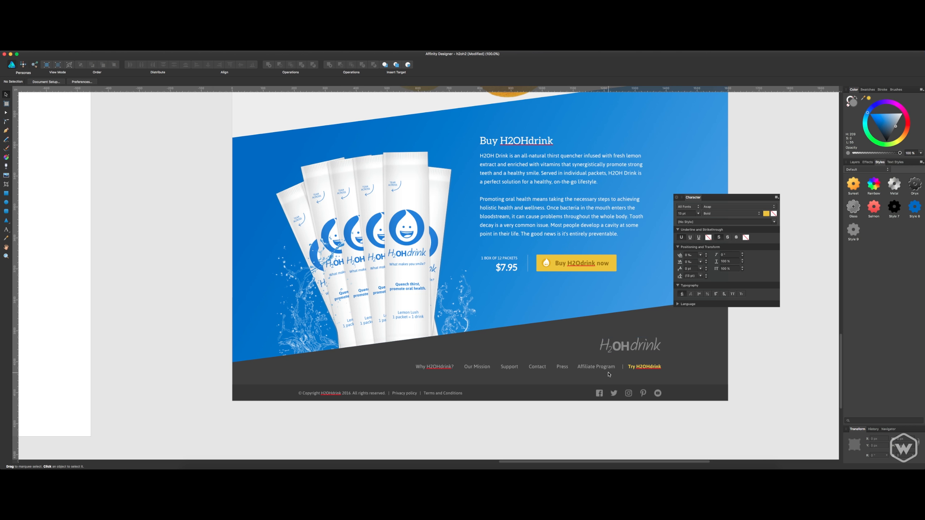
Move the footer navigation up slightly, darken the separator before "Try H2OHdrink", and save the document.
{"action": "left_click", "coordinate": [625, 366]}
{"action": "left_click_drag", "start_coordinate": [626, 364], "coordinate": [626, 362]}
{"action": "double_click", "coordinate": [624, 363]}
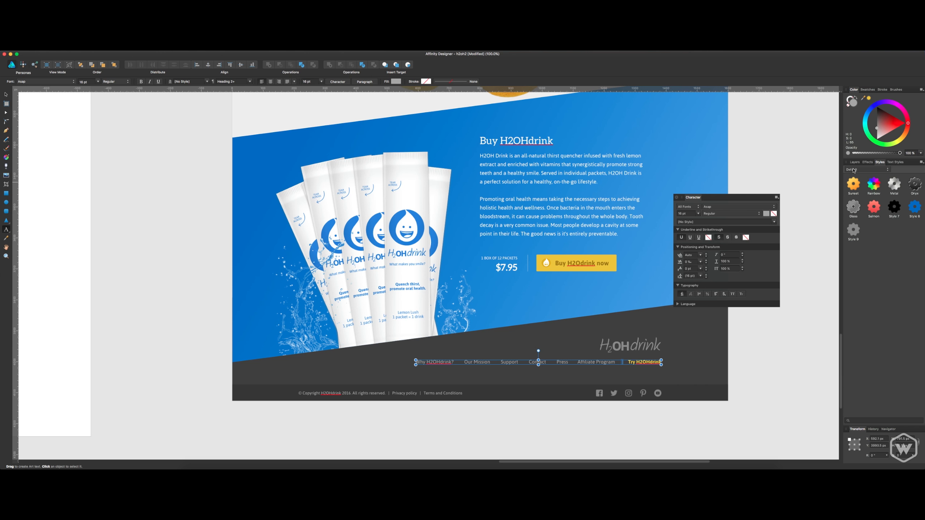
{"action": "key", "text": "Escape"}
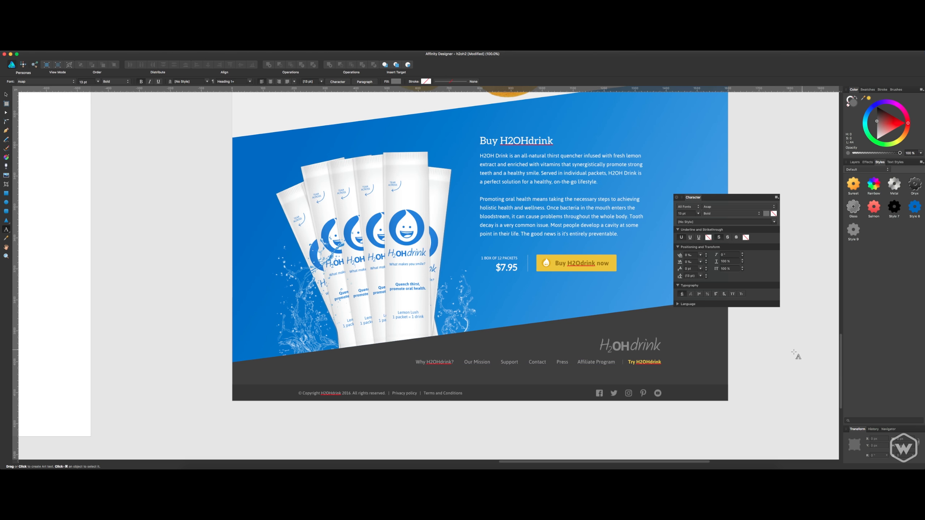
{"action": "key", "text": "v"}
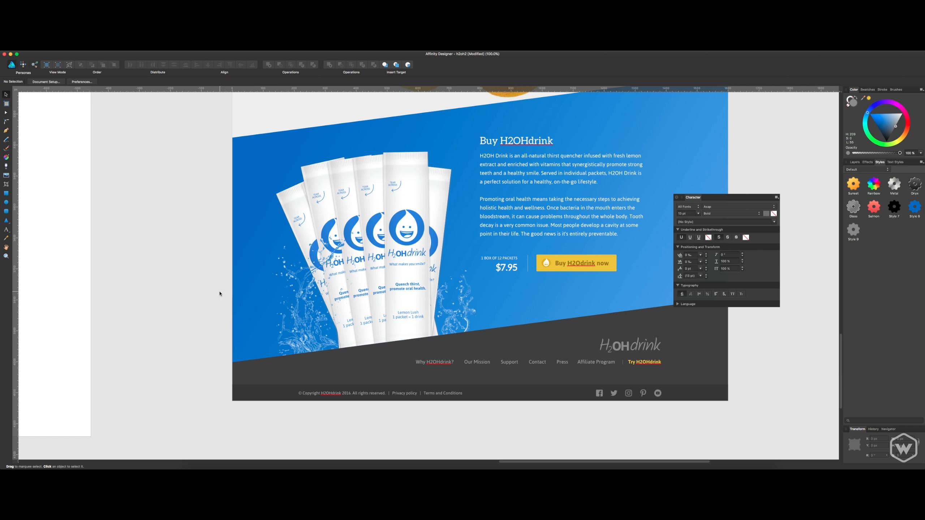
{"action": "key", "text": "super+s"}
Shift the footer logo and navigation line down together, closer to the copyright bar.
{"action": "scroll", "coordinate": [218, 285], "scroll_direction": "up", "scroll_amount": 2}
{"action": "left_click", "coordinate": [598, 379]}
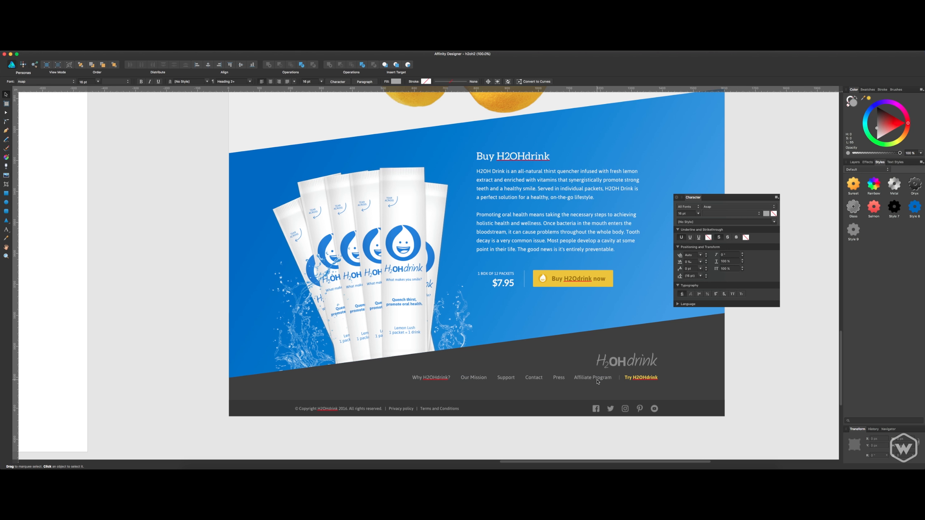
{"action": "left_click", "coordinate": [612, 367], "text": "shift"}
{"action": "key", "text": "shift+Down"}
{"action": "key", "text": "shift+Down"}
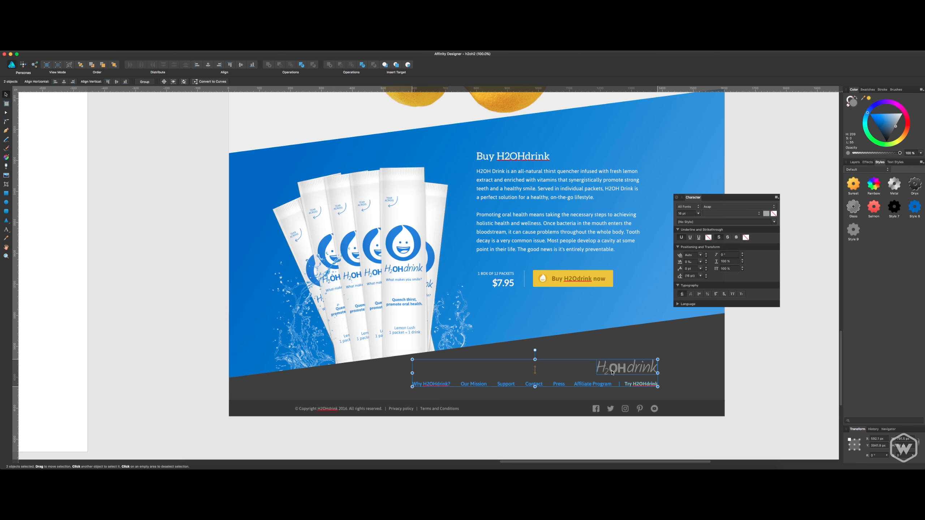
{"action": "left_click", "coordinate": [754, 349]}
Enlarge the footer logo slightly, leave more space between it and the navigation line, and save the document.
{"action": "scroll", "coordinate": [768, 348], "scroll_direction": "up", "scroll_amount": 2}
{"action": "scroll", "coordinate": [768, 348], "scroll_direction": "left", "scroll_amount": 2}
{"action": "left_click", "coordinate": [707, 364]}
{"action": "left_click", "coordinate": [668, 388]}
{"action": "left_click_drag", "start_coordinate": [668, 391], "coordinate": [675, 385]}
{"action": "left_click_drag", "start_coordinate": [618, 393], "coordinate": [644, 364]}
{"action": "key", "text": "super+z"}
{"action": "key", "text": "super+z"}
{"action": "key", "text": "super+s"}
{"action": "scroll", "coordinate": [749, 364], "scroll_direction": "down", "scroll_amount": 2}
{"action": "scroll", "coordinate": [749, 363], "scroll_direction": "right", "scroll_amount": 1}
{"action": "left_click", "coordinate": [746, 356]}
{"action": "key", "text": "super+s"}
Nudge the footer navigation up slightly and align the logo's right edge with the end of "Try H2OHdrink".
{"action": "left_click", "coordinate": [654, 387]}
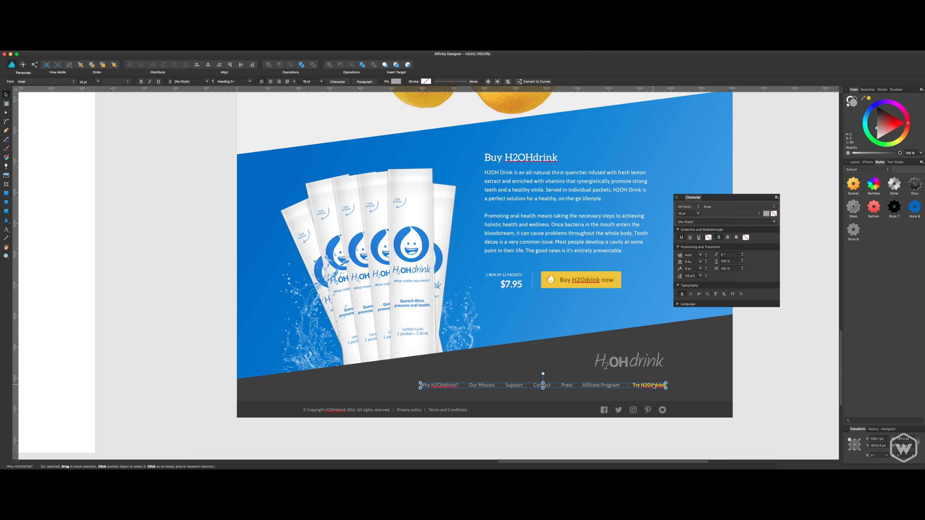
{"action": "left_click_drag", "start_coordinate": [654, 386], "coordinate": [654, 386]}
{"action": "left_click", "coordinate": [642, 360]}
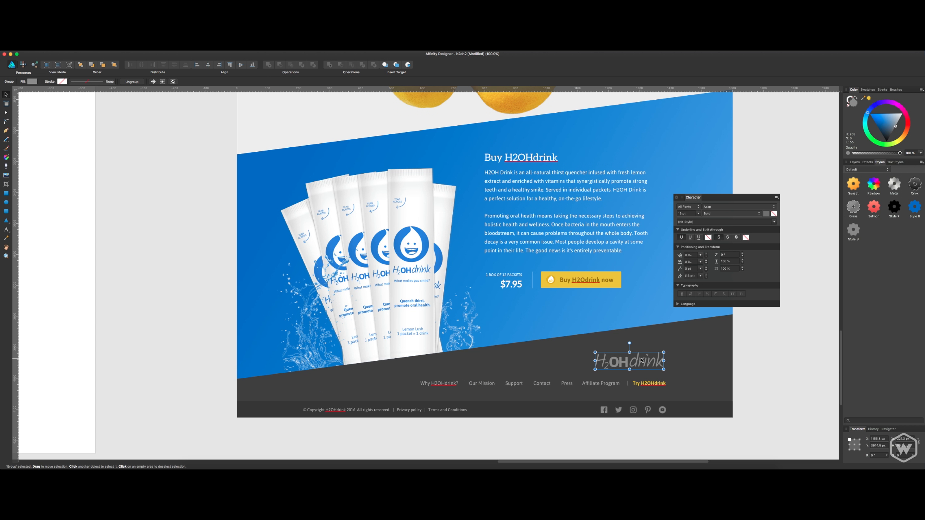
{"action": "left_click_drag", "start_coordinate": [642, 360], "coordinate": [642, 360]}
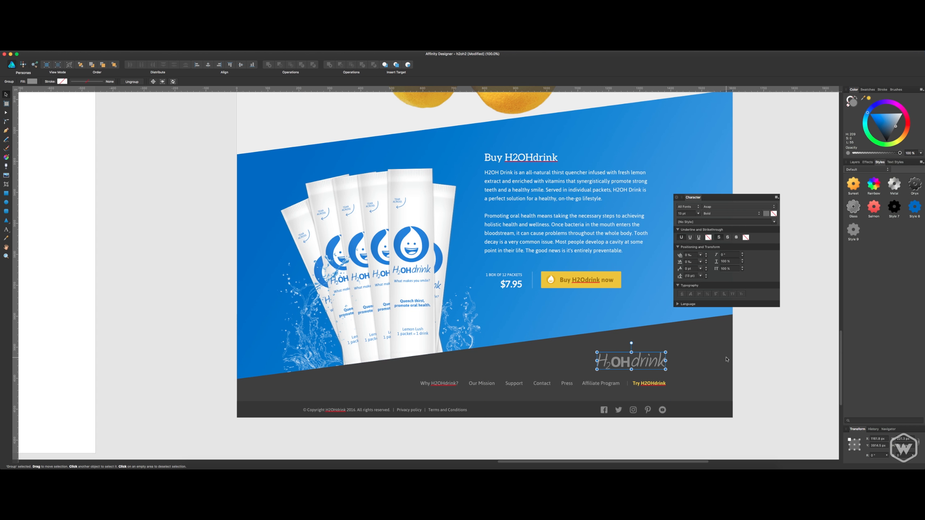
{"action": "left_click", "coordinate": [761, 349]}
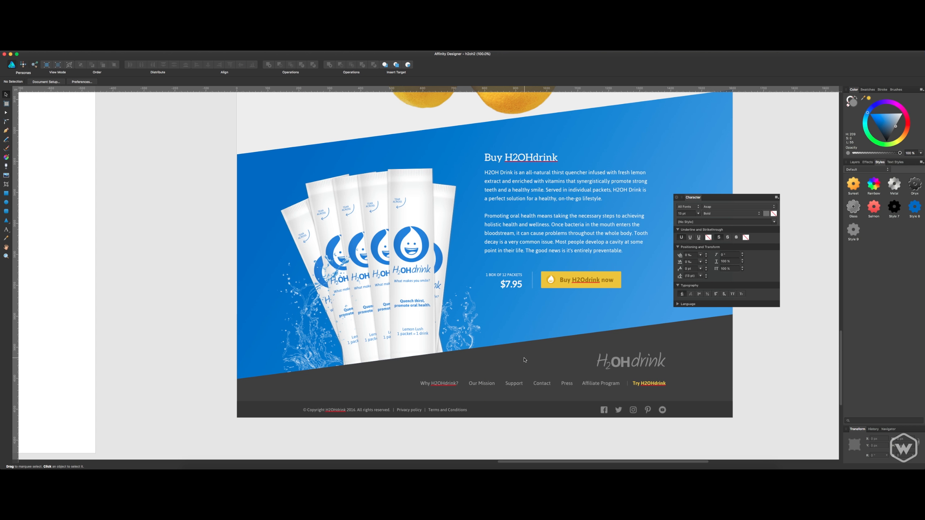
Close the floating Character panel to clear the view of the artboard.
{"action": "scroll", "coordinate": [524, 359], "scroll_direction": "down", "scroll_amount": 1}
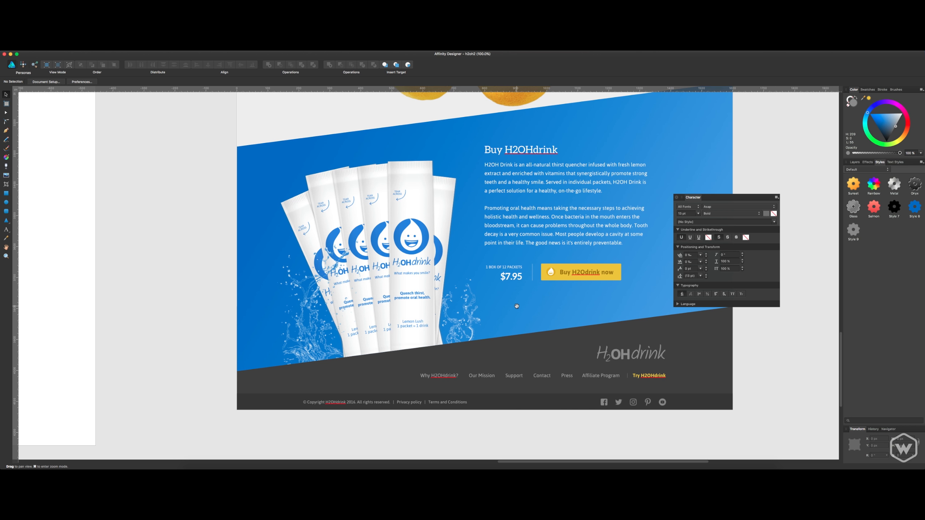
{"action": "scroll", "coordinate": [592, 277], "scroll_direction": "right", "scroll_amount": 3}
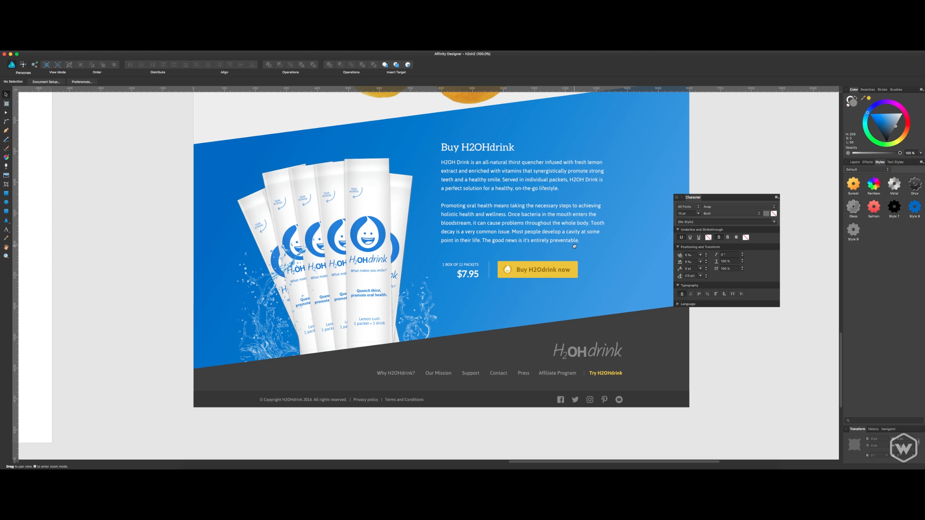
{"action": "scroll", "coordinate": [619, 255], "scroll_direction": "up", "scroll_amount": 6}
{"action": "scroll", "coordinate": [619, 255], "scroll_direction": "right", "scroll_amount": 3}
{"action": "left_click", "coordinate": [677, 198]}
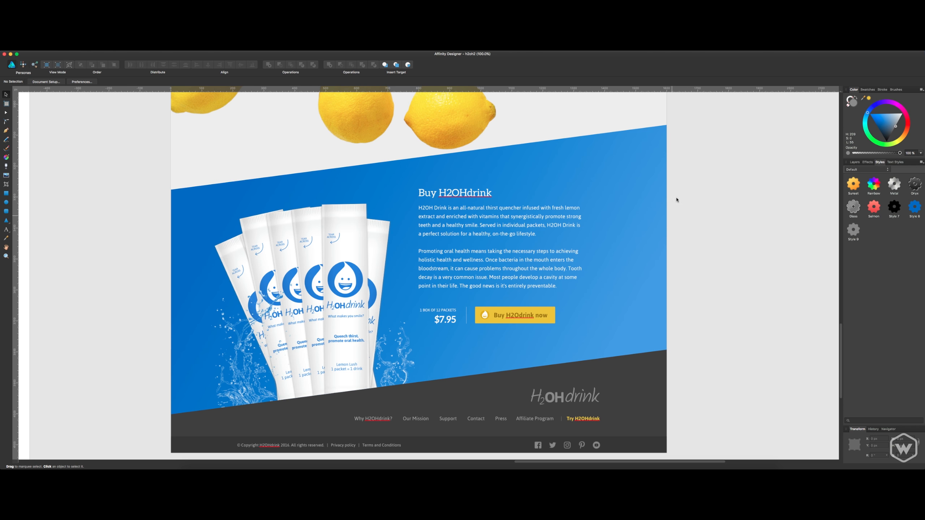
Review the second landing page from footer to header, at 50% and 100% zoom.
{"action": "left_click_drag", "start_coordinate": [678, 199], "coordinate": [696, 195]}
{"action": "key", "text": "super+minus"}
{"action": "left_click_drag", "start_coordinate": [665, 223], "coordinate": [664, 226]}
{"action": "scroll", "coordinate": [665, 226], "scroll_direction": "up", "scroll_amount": 10}
{"action": "scroll", "coordinate": [665, 226], "scroll_direction": "left", "scroll_amount": 5}
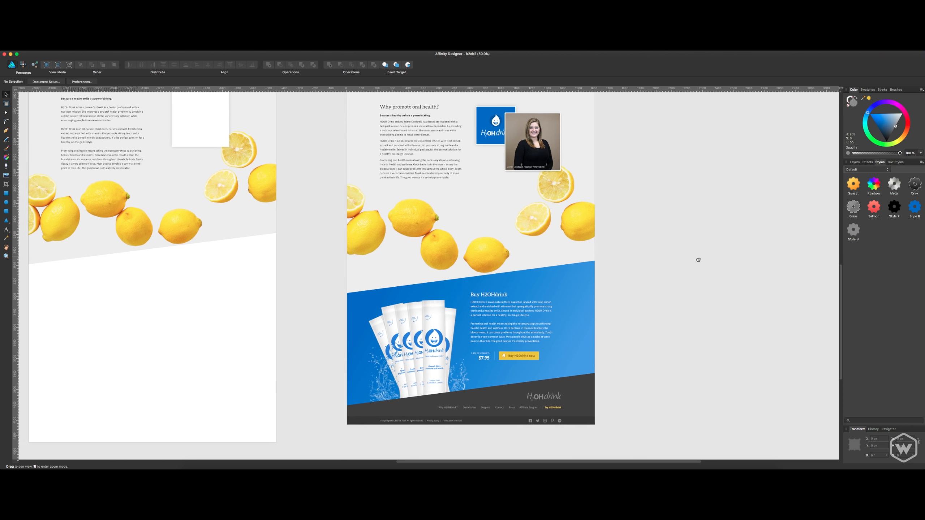
{"action": "scroll", "coordinate": [699, 304], "scroll_direction": "up", "scroll_amount": 4}
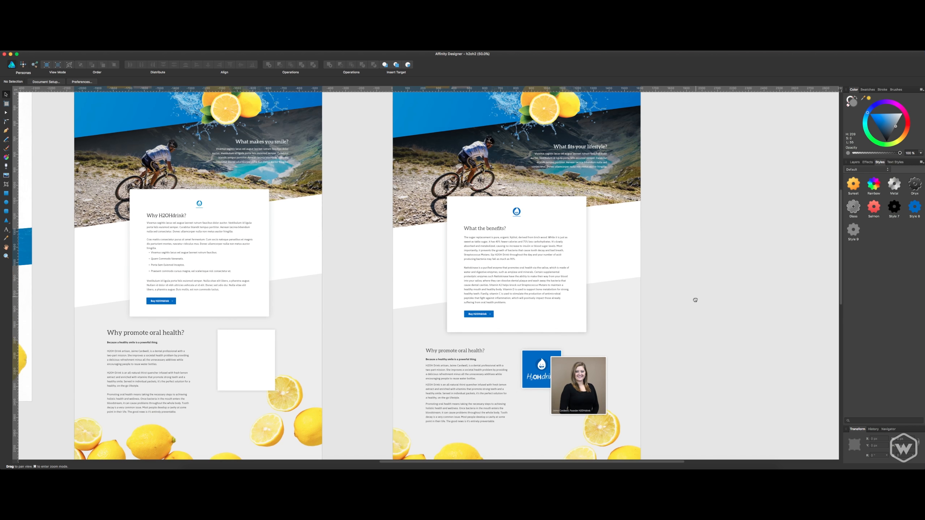
{"action": "key", "text": "super+1"}
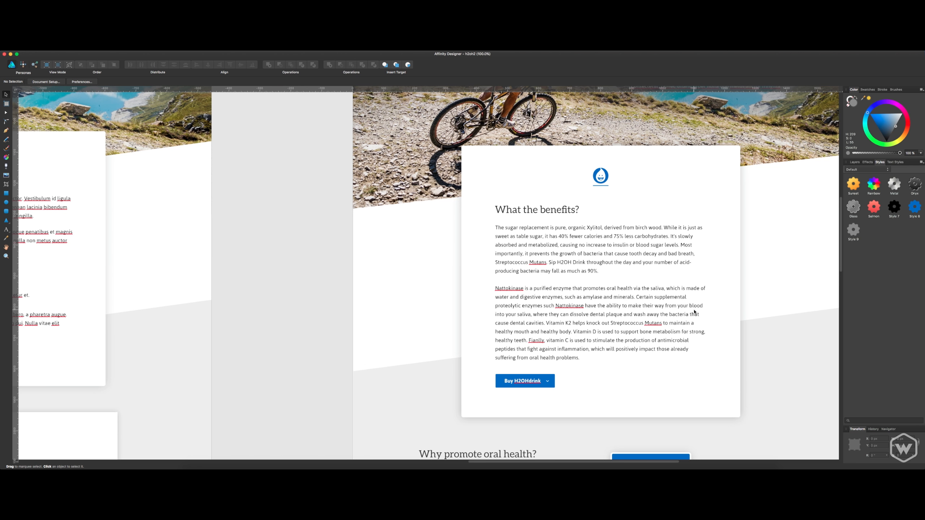
{"action": "scroll", "coordinate": [689, 308], "scroll_direction": "up", "scroll_amount": 10}
{"action": "scroll", "coordinate": [688, 307], "scroll_direction": "right", "scroll_amount": 4}
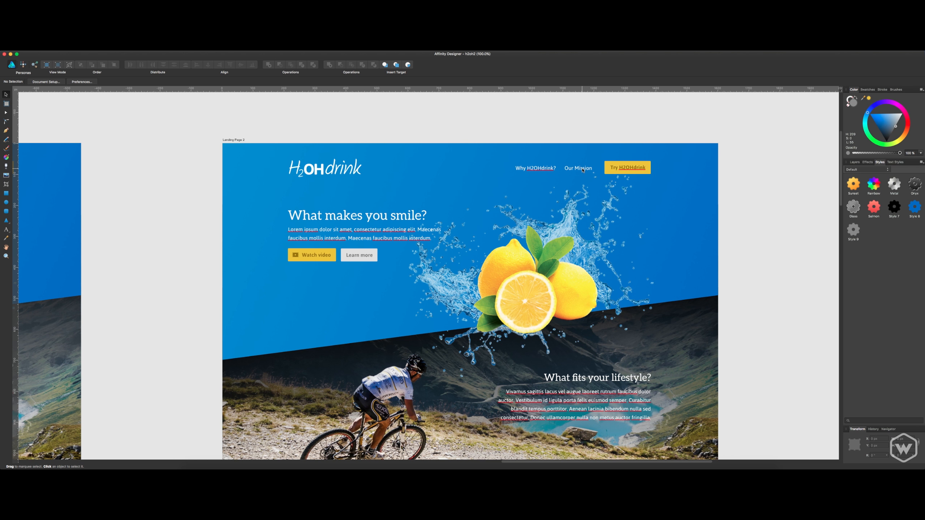
Examine the hero, "What fits your lifestyle?" and "What the benefits?" sections of the second landing page at 100% zoom.
{"action": "scroll", "coordinate": [574, 179], "scroll_direction": "down", "scroll_amount": 4}
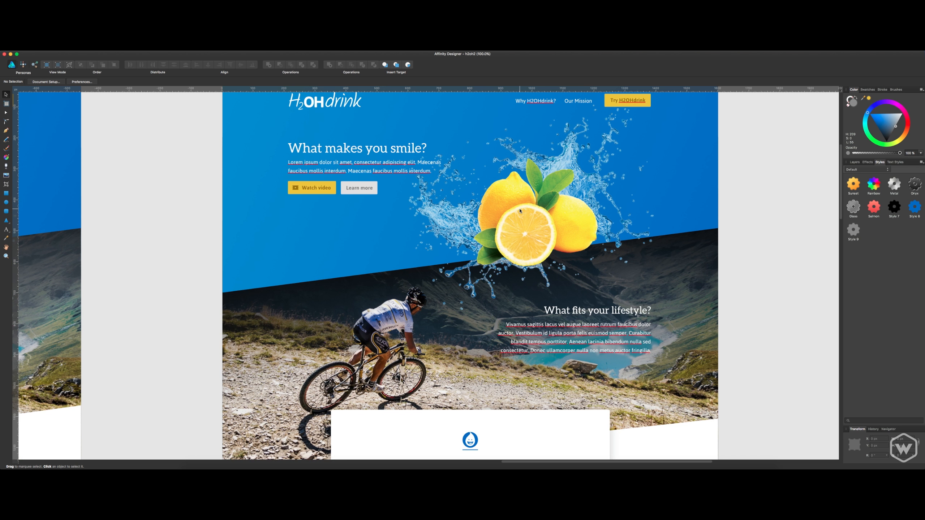
{"action": "scroll", "coordinate": [423, 239], "scroll_direction": "up", "scroll_amount": 3}
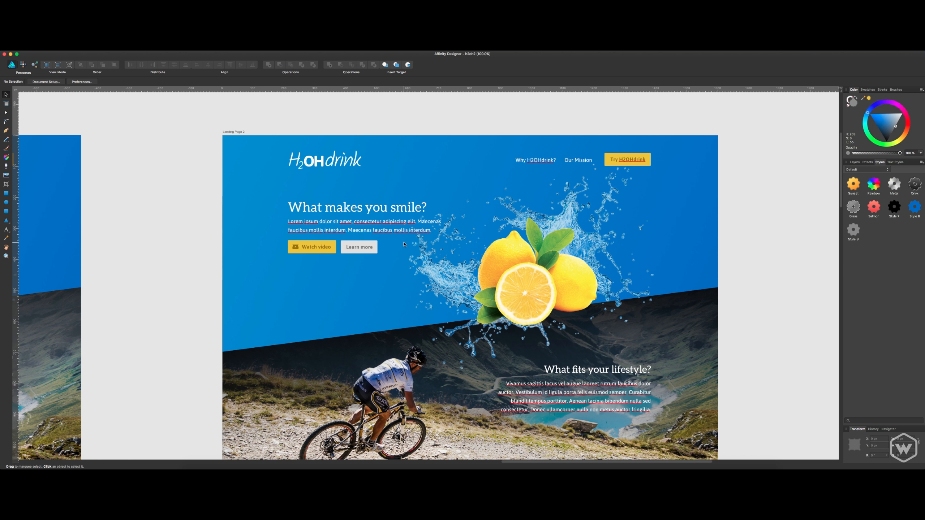
{"action": "scroll", "coordinate": [495, 288], "scroll_direction": "down", "scroll_amount": 10}
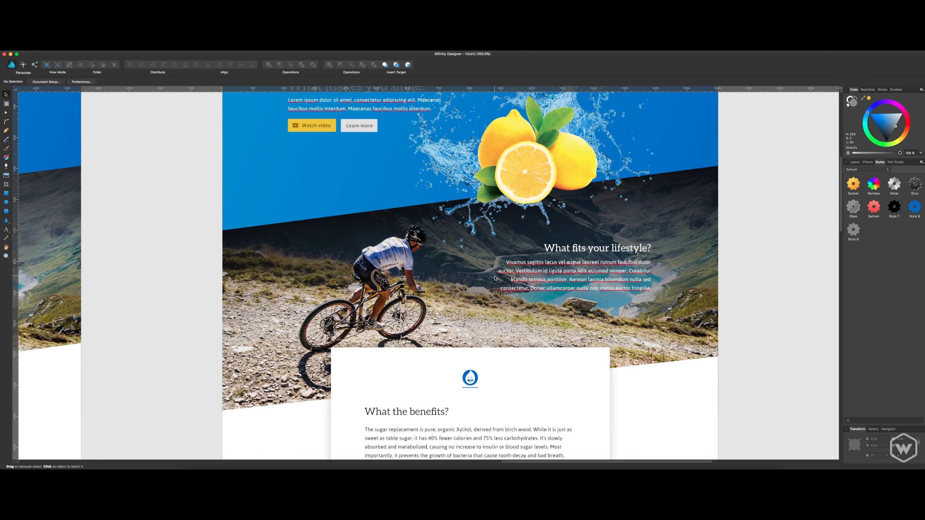
{"action": "scroll", "coordinate": [496, 288], "scroll_direction": "up", "scroll_amount": 12}
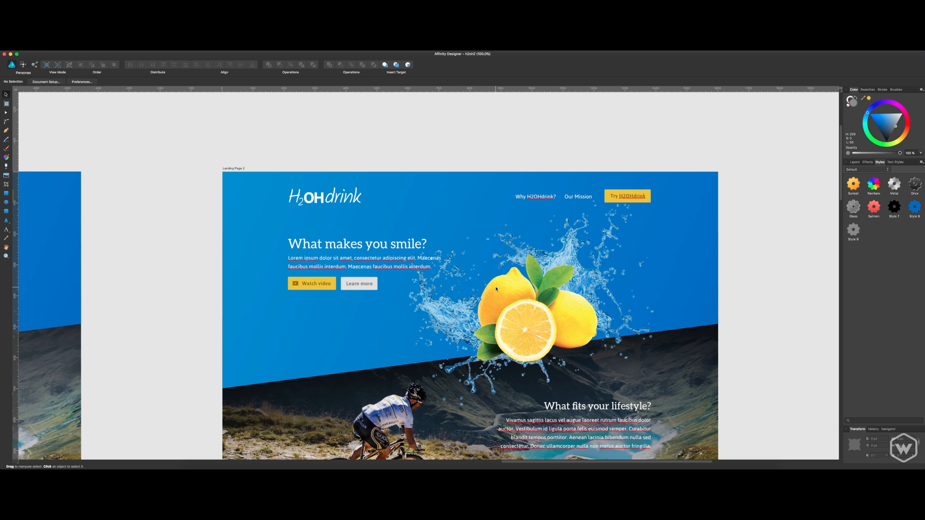
{"action": "scroll", "coordinate": [496, 289], "scroll_direction": "down", "scroll_amount": 1}
{"action": "scroll", "coordinate": [506, 276], "scroll_direction": "down", "scroll_amount": 1}
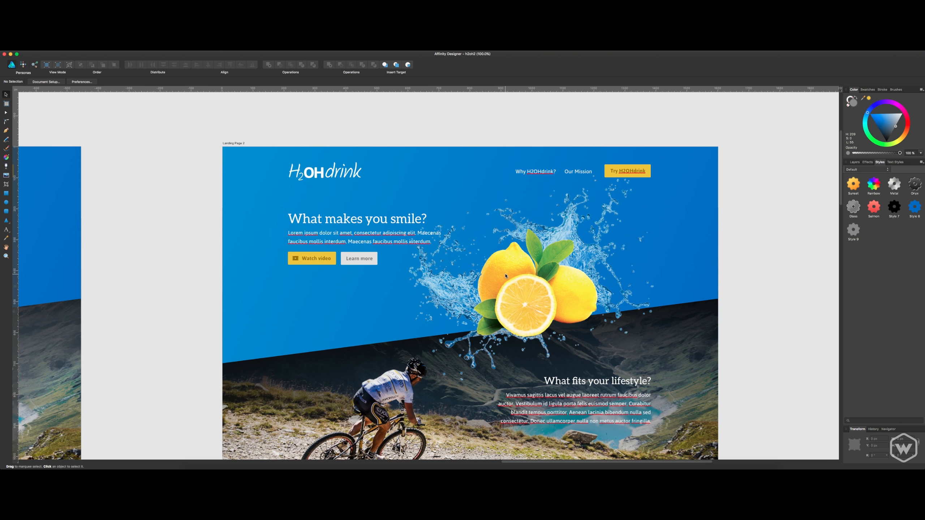
{"action": "scroll", "coordinate": [506, 276], "scroll_direction": "down", "scroll_amount": 1}
{"action": "scroll", "coordinate": [506, 275], "scroll_direction": "down", "scroll_amount": 5}
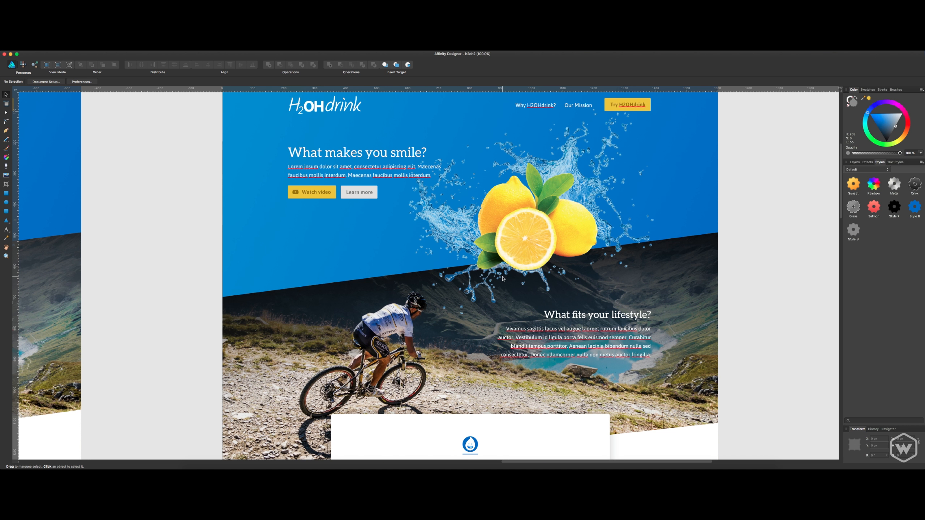
{"action": "scroll", "coordinate": [525, 273], "scroll_direction": "down", "scroll_amount": 3}
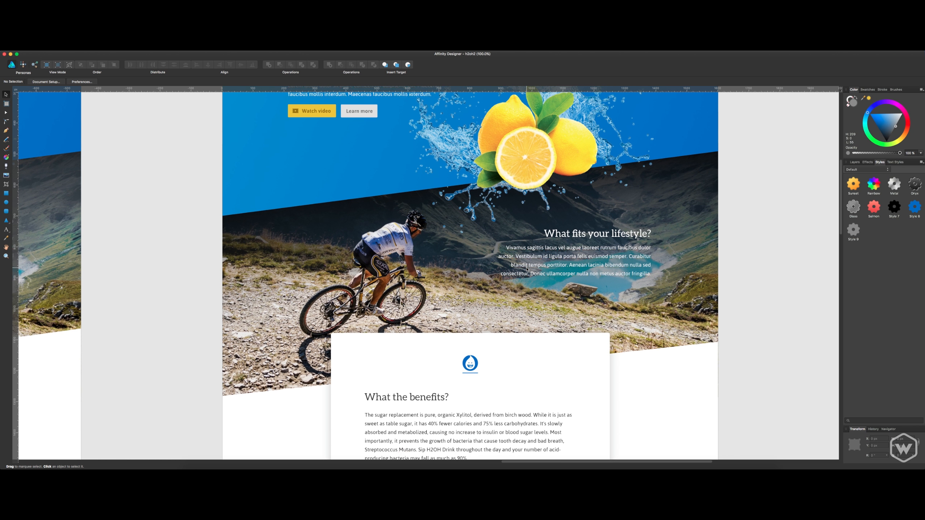
{"action": "scroll", "coordinate": [525, 270], "scroll_direction": "down", "scroll_amount": 4}
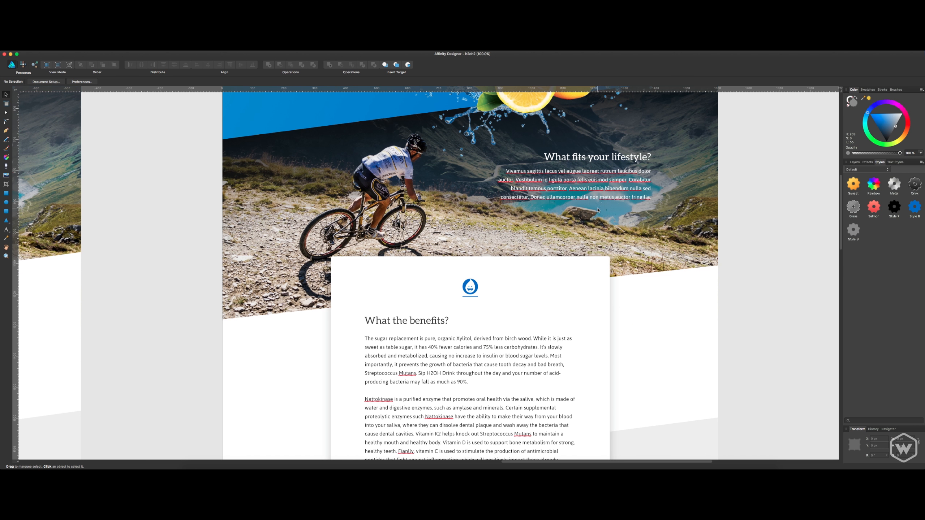
{"action": "scroll", "coordinate": [493, 188], "scroll_direction": "up", "scroll_amount": 2}
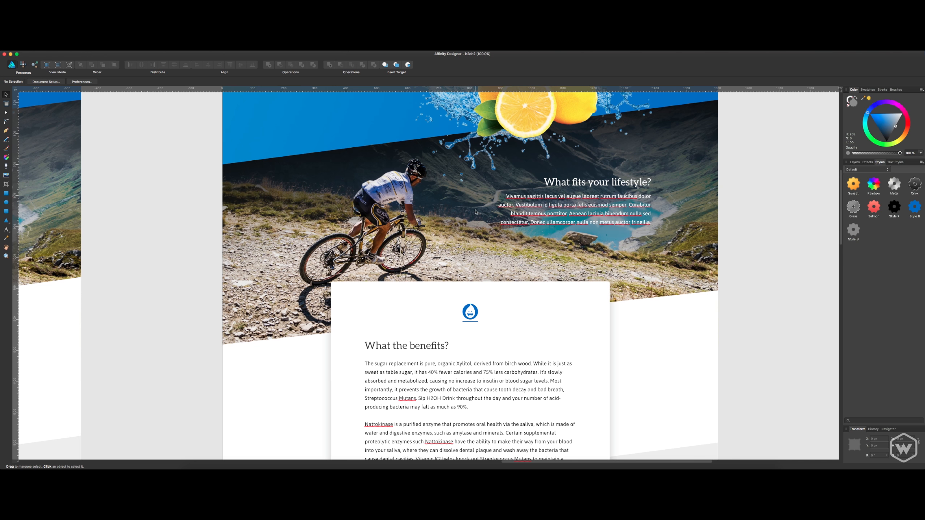
{"action": "scroll", "coordinate": [475, 212], "scroll_direction": "down", "scroll_amount": 6}
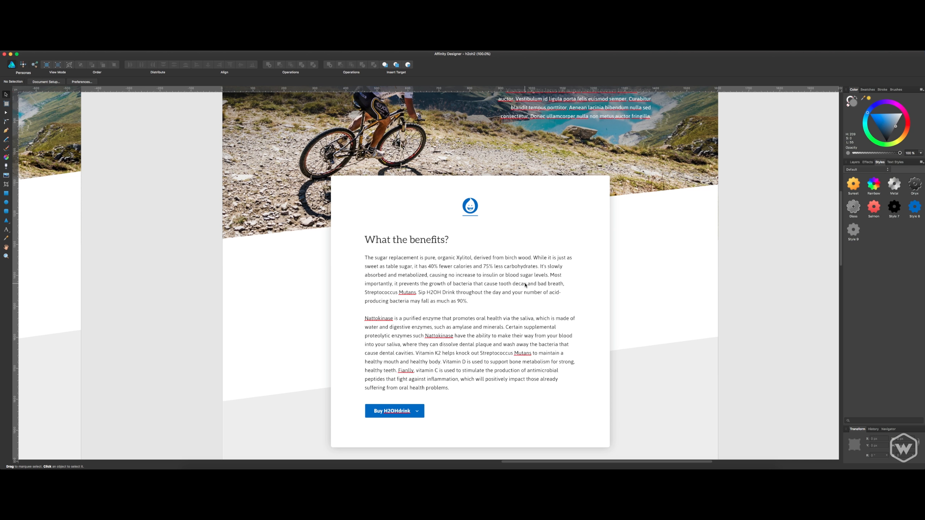
{"action": "scroll", "coordinate": [525, 286], "scroll_direction": "up", "scroll_amount": 12}
{"action": "scroll", "coordinate": [434, 289], "scroll_direction": "down", "scroll_amount": 7}
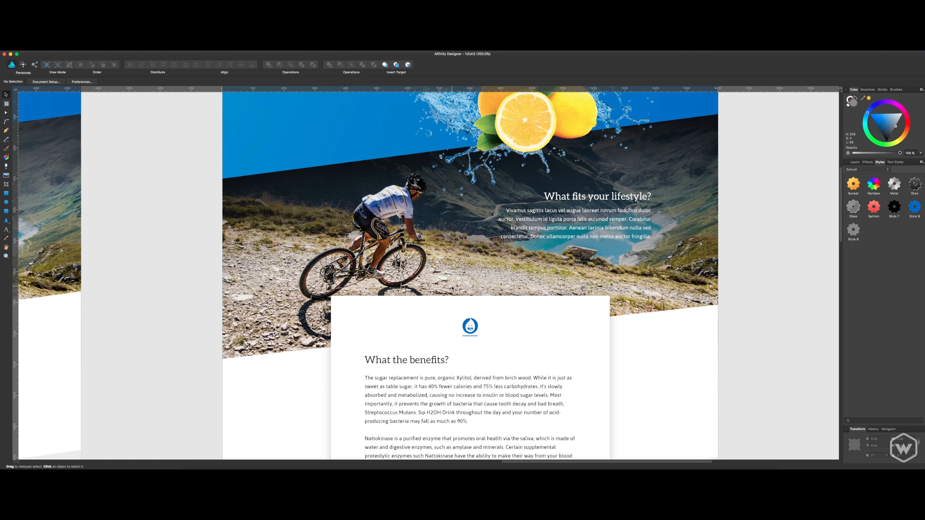
{"action": "scroll", "coordinate": [451, 289], "scroll_direction": "down", "scroll_amount": 4}
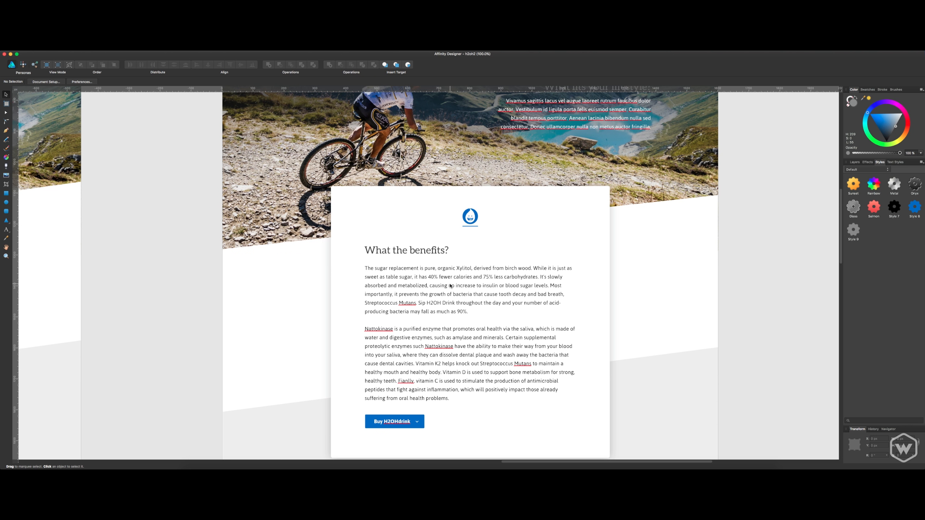
Examine the "Buy H2OHdrink" button below the benefits text and the "Why promote oral health?" section on the second landing page.
{"action": "scroll", "coordinate": [451, 286], "scroll_direction": "down", "scroll_amount": 1}
{"action": "scroll", "coordinate": [451, 286], "scroll_direction": "down", "scroll_amount": 6}
{"action": "left_click", "coordinate": [417, 308]}
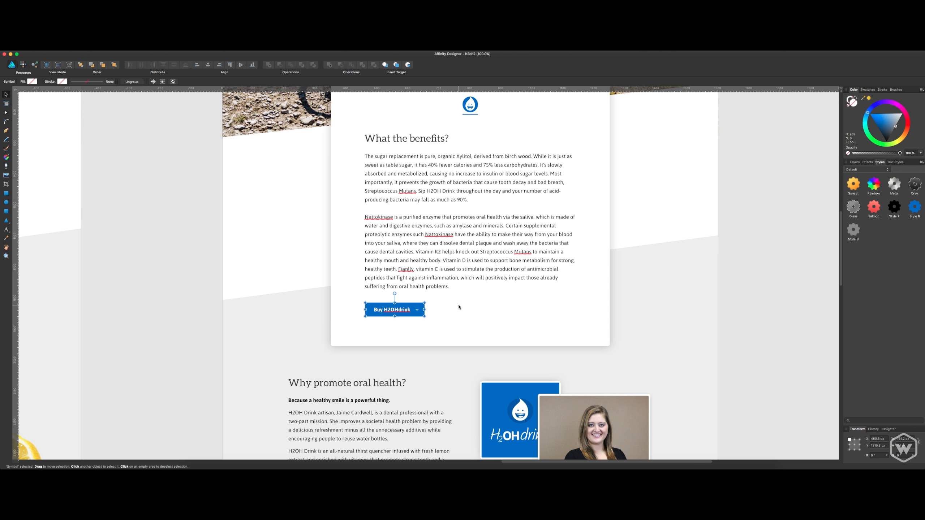
{"action": "scroll", "coordinate": [465, 308], "scroll_direction": "down", "scroll_amount": 4}
{"action": "scroll", "coordinate": [652, 266], "scroll_direction": "up", "scroll_amount": 3}
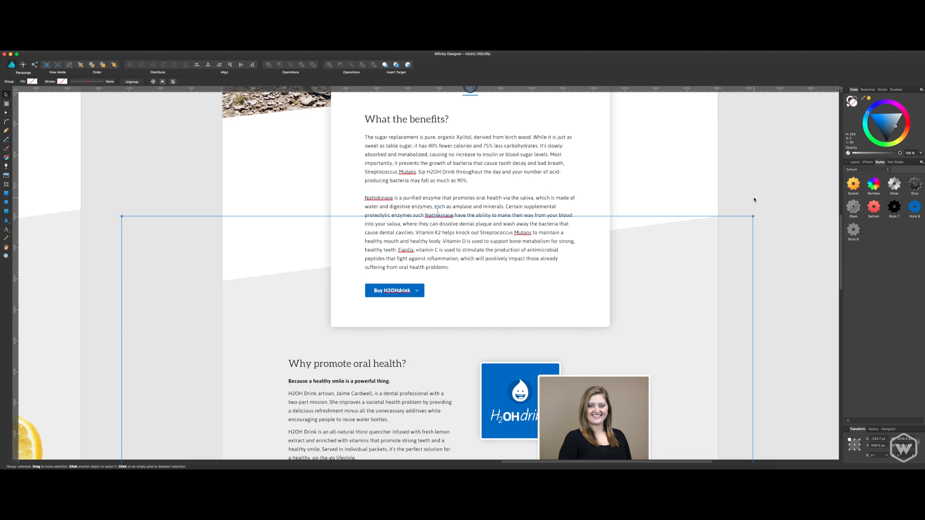
{"action": "left_click", "coordinate": [741, 199]}
{"action": "scroll", "coordinate": [547, 278], "scroll_direction": "down", "scroll_amount": 9}
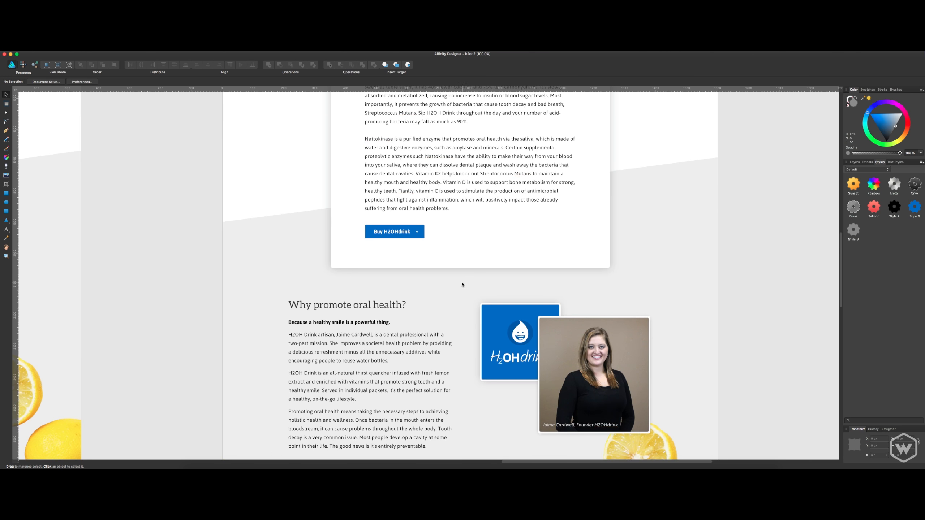
{"action": "scroll", "coordinate": [492, 297], "scroll_direction": "down", "scroll_amount": 1}
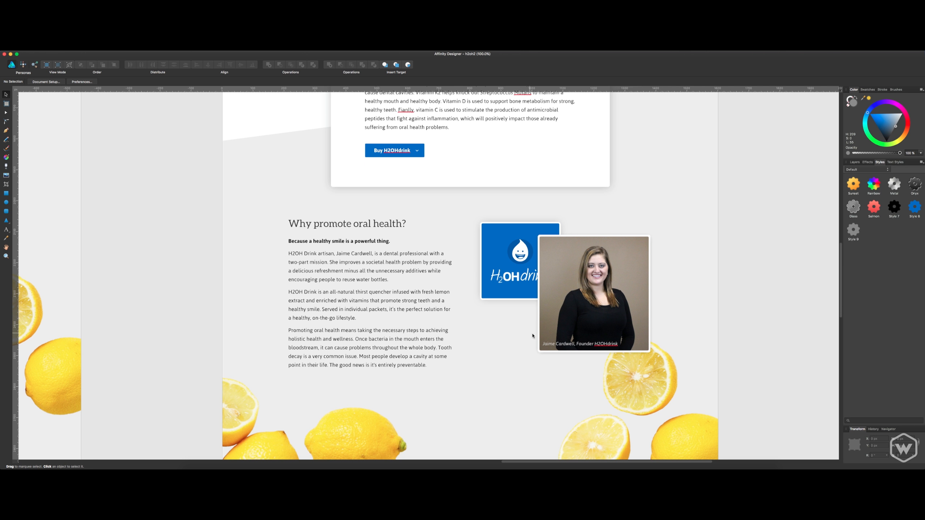
Nudge the founder caption slightly to the right within the portrait photo and clear the selection.
{"action": "left_click", "coordinate": [550, 345]}
{"action": "left_click_drag", "start_coordinate": [550, 345], "coordinate": [550, 346]}
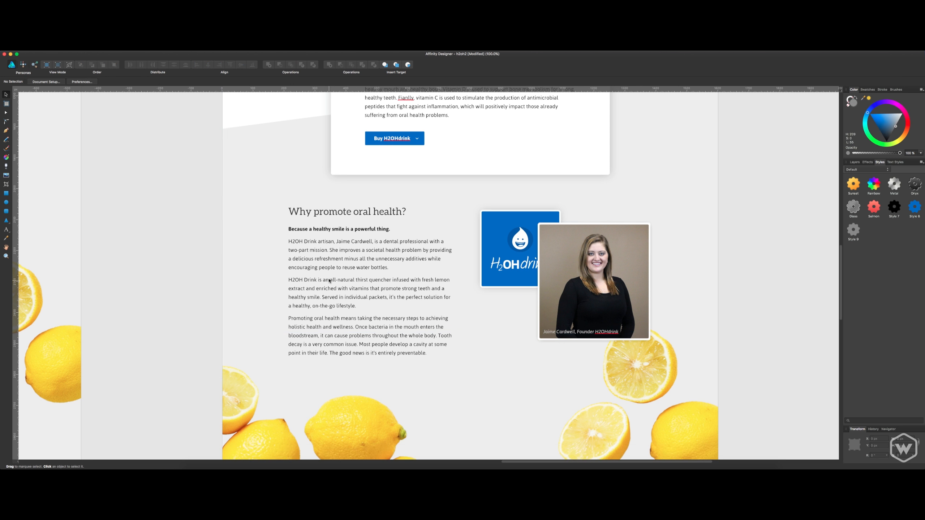
{"action": "scroll", "coordinate": [329, 280], "scroll_direction": "down", "scroll_amount": 5}
{"action": "left_click", "coordinate": [402, 203]}
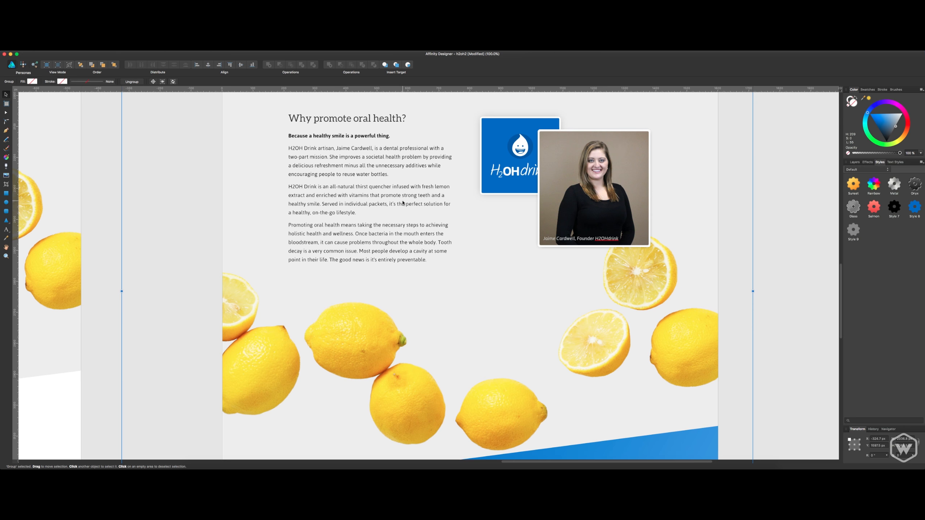
{"action": "scroll", "coordinate": [383, 157], "scroll_direction": "down", "scroll_amount": 5}
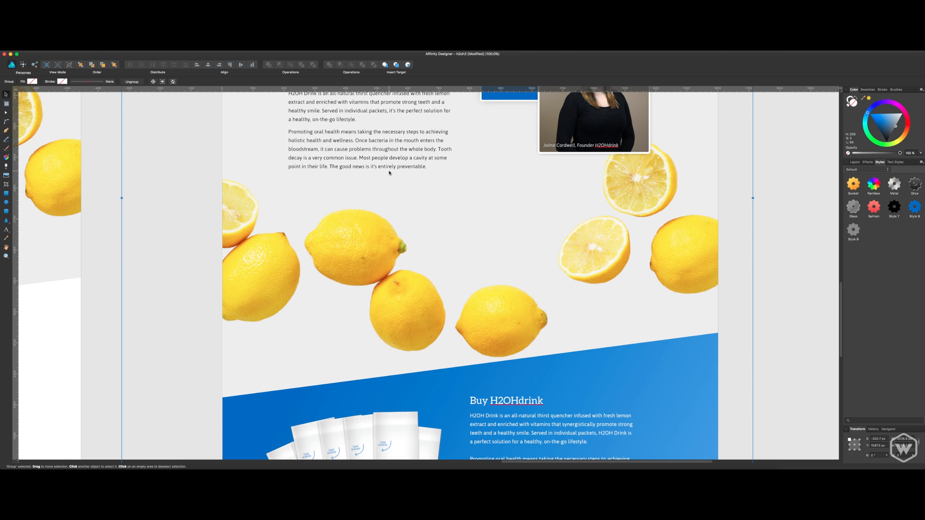
{"action": "scroll", "coordinate": [402, 178], "scroll_direction": "down", "scroll_amount": 9}
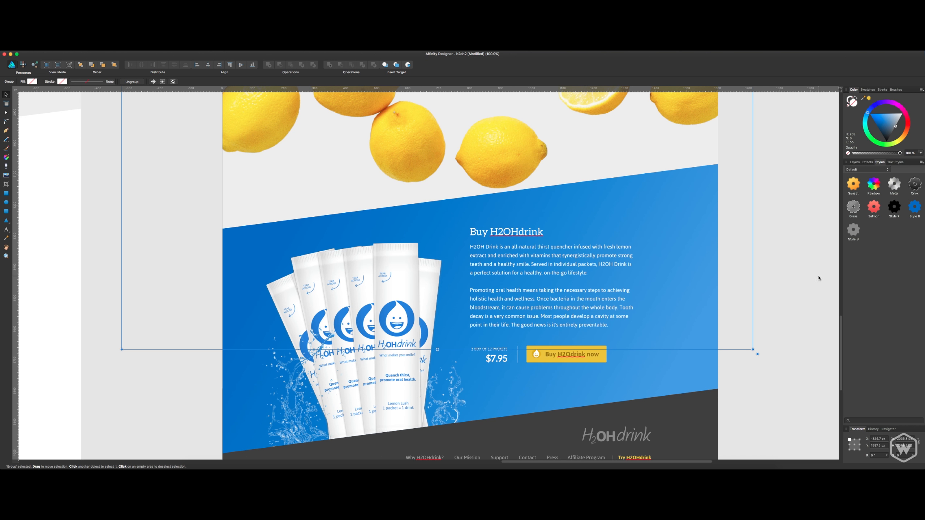
{"action": "left_click", "coordinate": [818, 278]}
Nudge the yellow "Buy H2Odrink now" button slightly to the right, away from the divider beside the price.
{"action": "scroll", "coordinate": [696, 300], "scroll_direction": "down", "scroll_amount": 3}
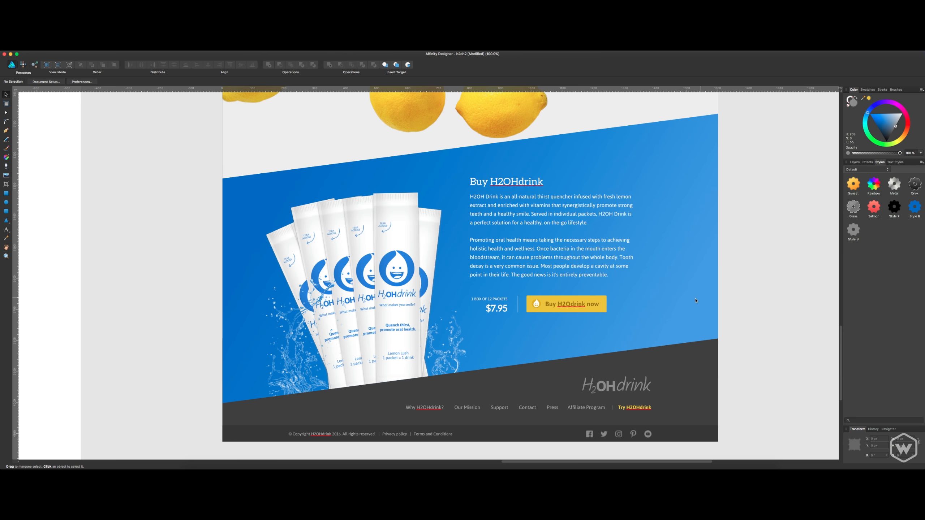
{"action": "left_click", "coordinate": [529, 313]}
{"action": "left_click", "coordinate": [744, 273]}
{"action": "left_click", "coordinate": [558, 312]}
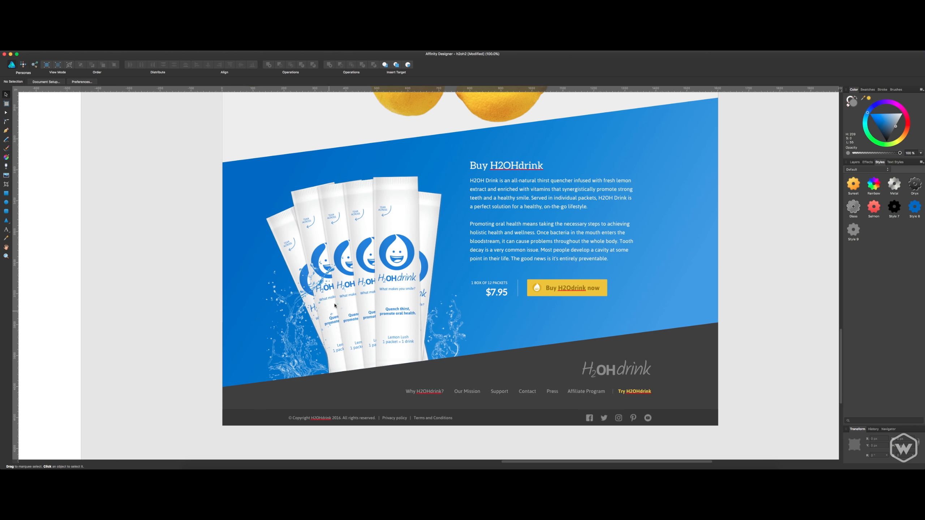
{"action": "scroll", "coordinate": [335, 305], "scroll_direction": "down", "scroll_amount": 1}
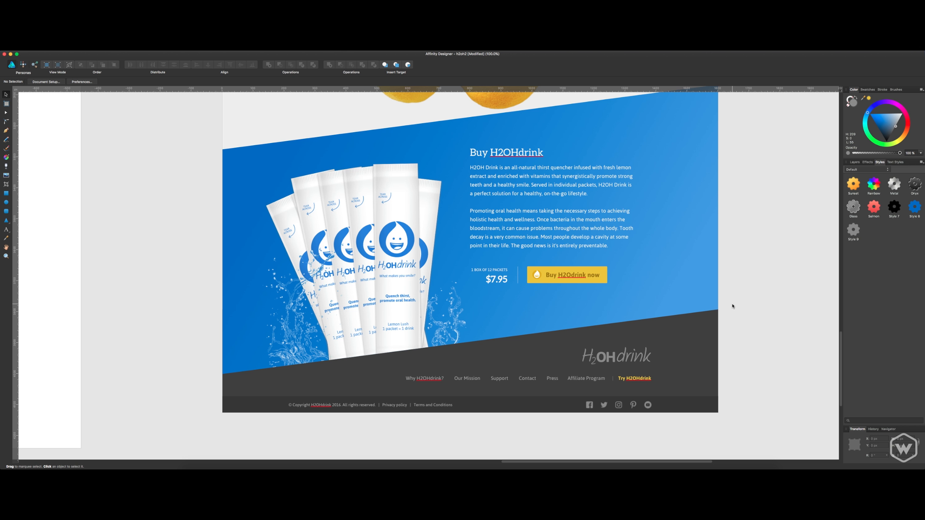
Review the whole second landing page from header to footer, comparing the 75% and 100% zoom views.
{"action": "scroll", "coordinate": [549, 379], "scroll_direction": "down", "scroll_amount": 1}
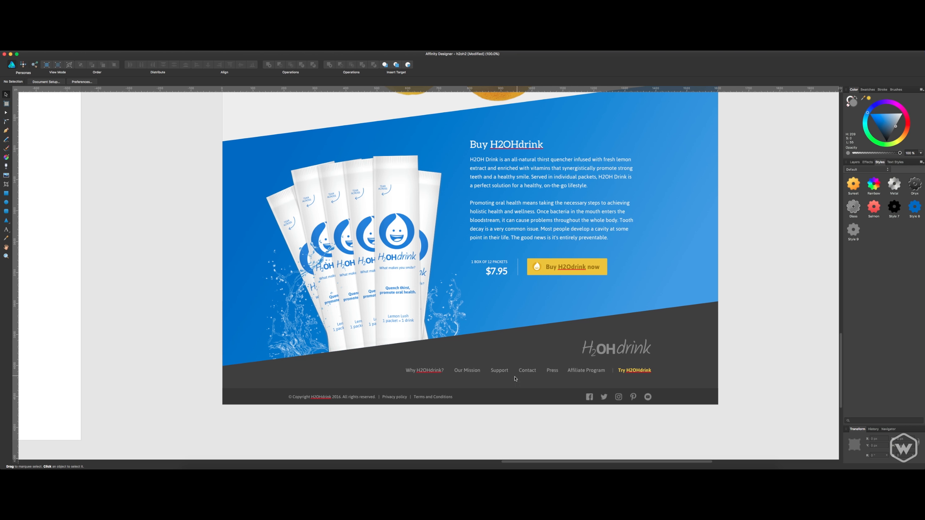
{"action": "scroll", "coordinate": [380, 393], "scroll_direction": "up", "scroll_amount": 20}
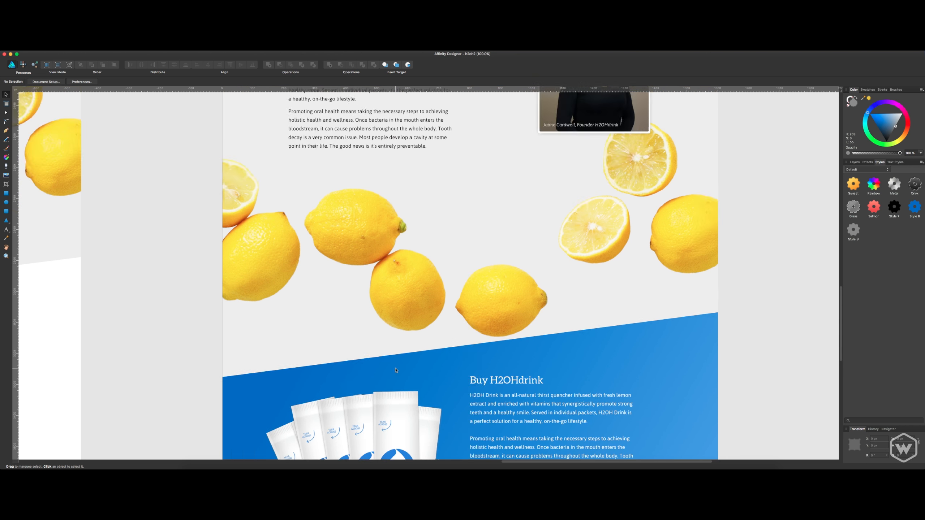
{"action": "scroll", "coordinate": [399, 332], "scroll_direction": "up", "scroll_amount": 15}
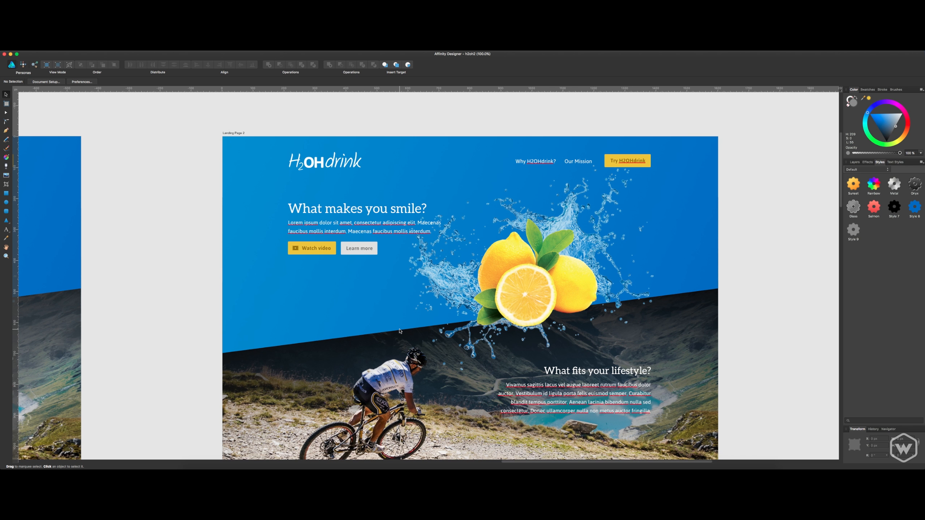
{"action": "key", "text": "super+minus"}
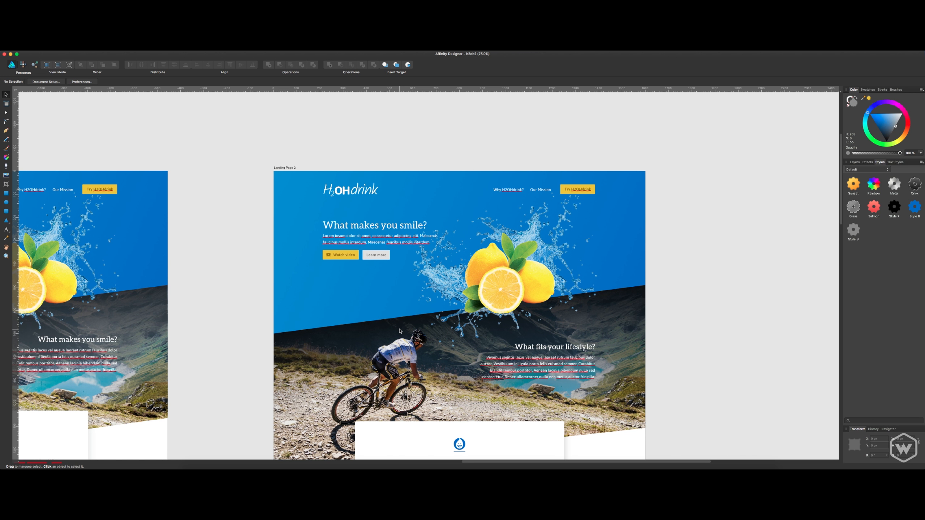
{"action": "key", "text": "super+equal"}
{"action": "scroll", "coordinate": [420, 293], "scroll_direction": "down", "scroll_amount": 20}
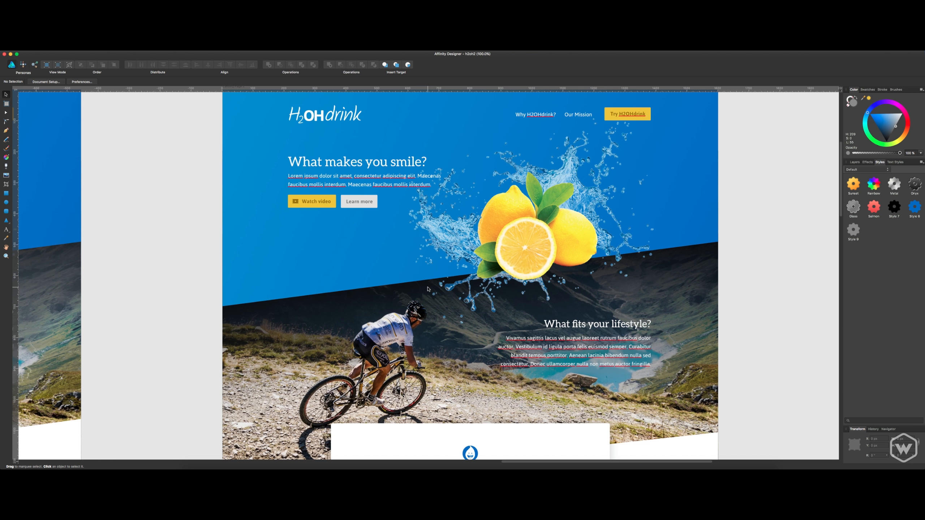
{"action": "scroll", "coordinate": [440, 279], "scroll_direction": "down", "scroll_amount": 15}
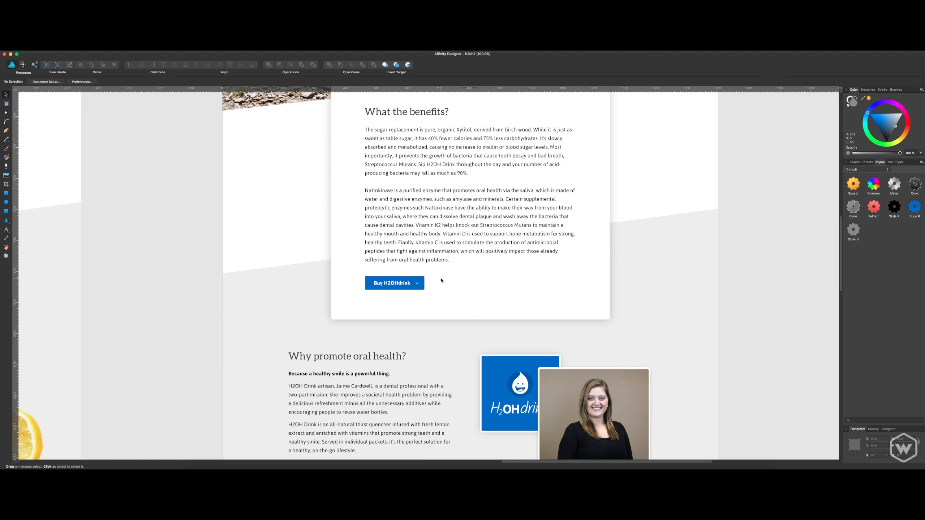
{"action": "scroll", "coordinate": [444, 284], "scroll_direction": "down", "scroll_amount": 17}
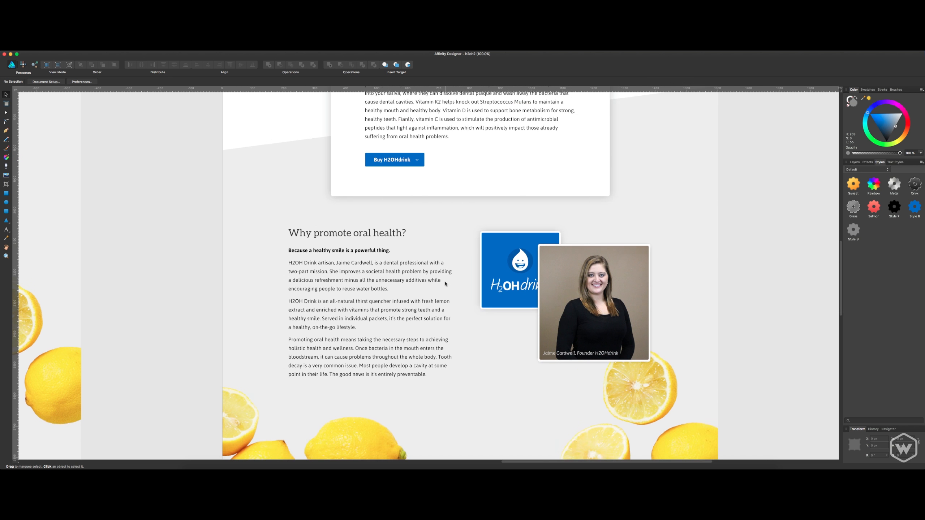
{"action": "scroll", "coordinate": [500, 280], "scroll_direction": "down", "scroll_amount": 20}
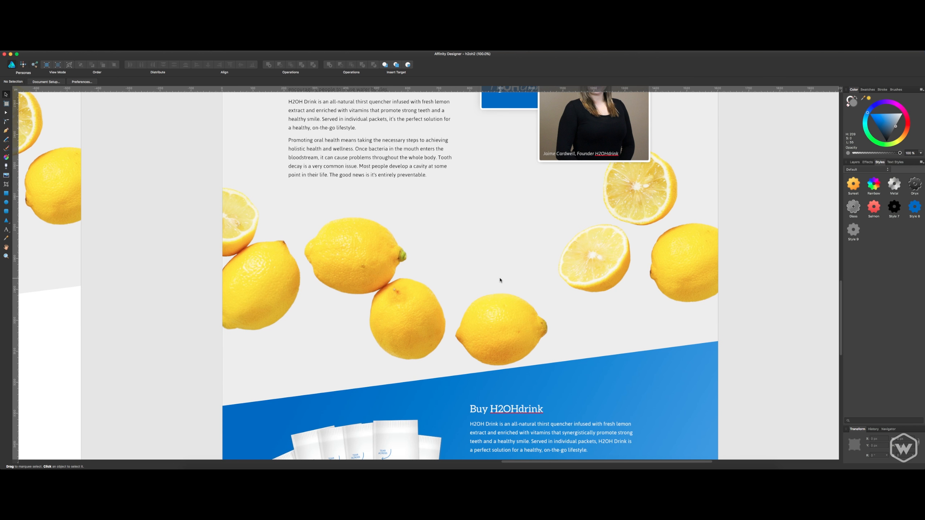
{"action": "scroll", "coordinate": [499, 280], "scroll_direction": "down", "scroll_amount": 3}
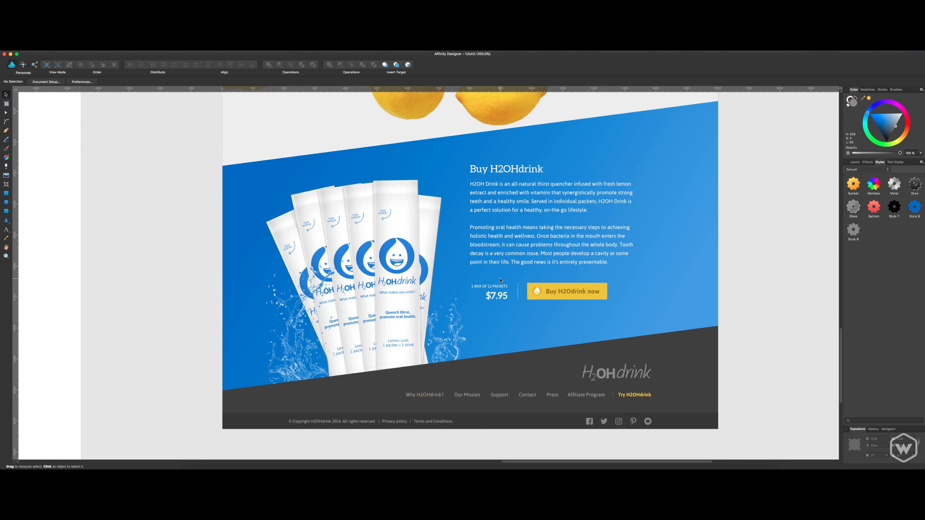